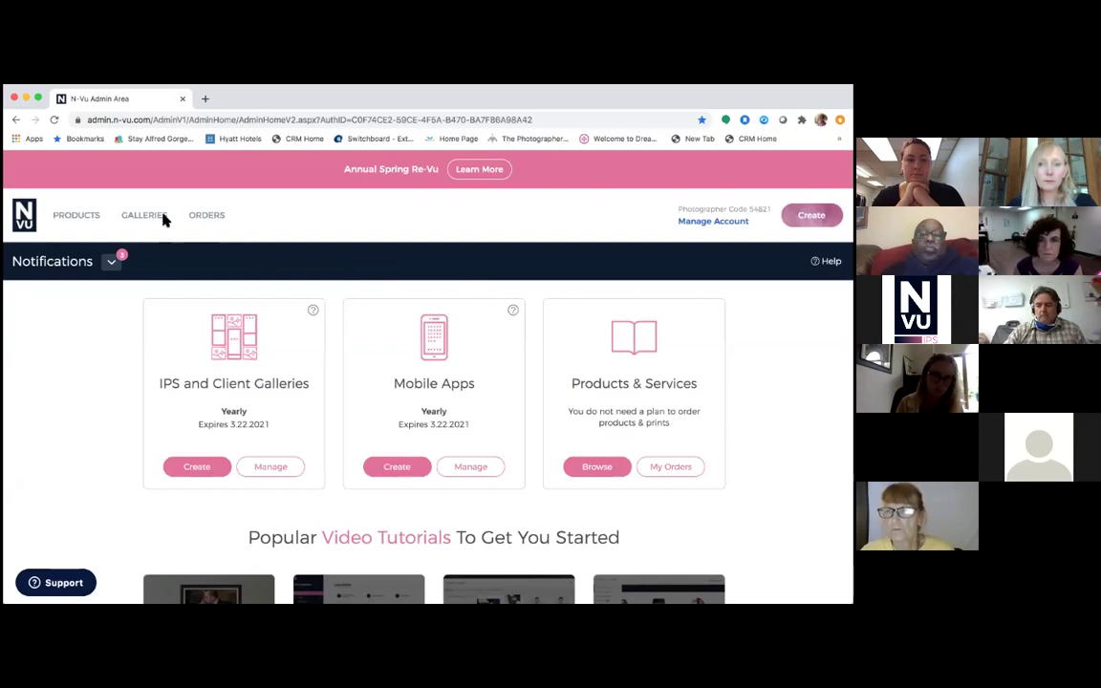
- Open the Default Pricelist with Products from the galleries' Price List Manager
{"action": "left_click", "coordinate": [163, 222]}
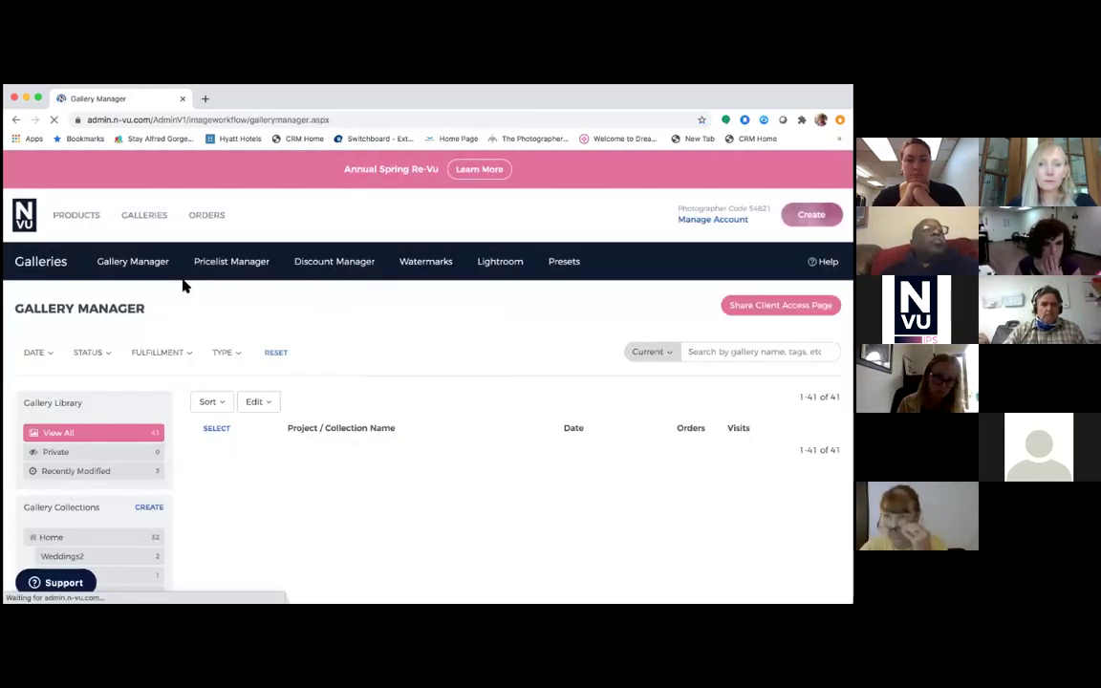
{"action": "mouse_move", "coordinate": [162, 229]}
{"action": "left_click", "coordinate": [166, 283]}
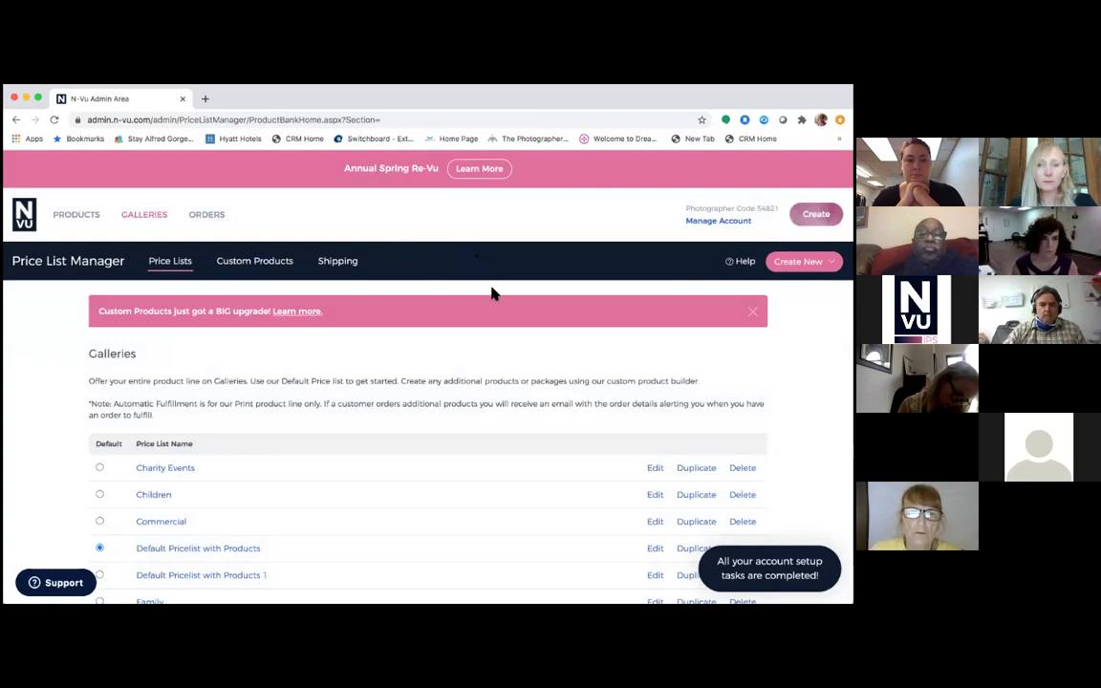
{"action": "scroll", "coordinate": [496, 314], "scroll_direction": "down", "scroll_amount": 5}
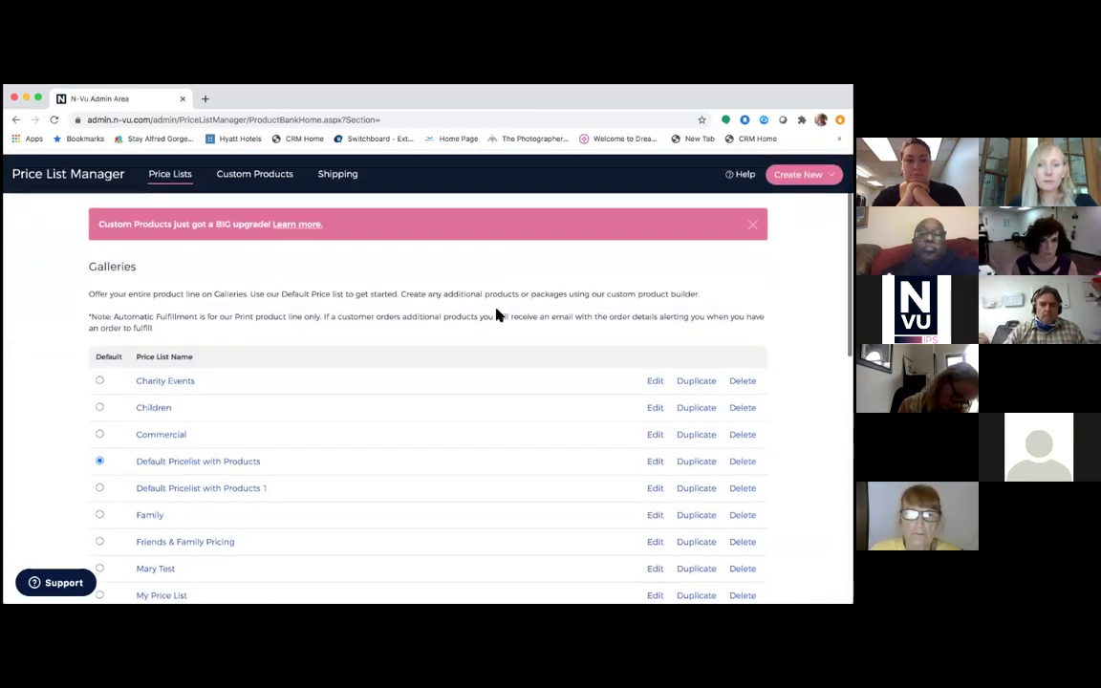
{"action": "scroll", "coordinate": [496, 314], "scroll_direction": "down", "scroll_amount": 1}
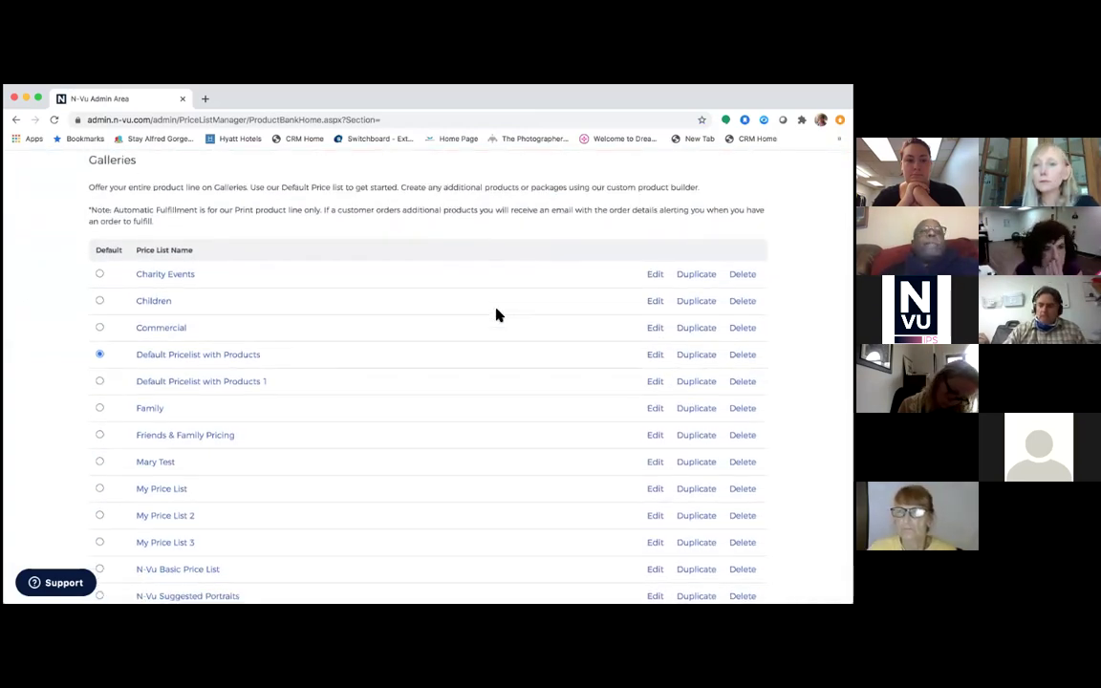
{"action": "scroll", "coordinate": [496, 314], "scroll_direction": "down", "scroll_amount": 2}
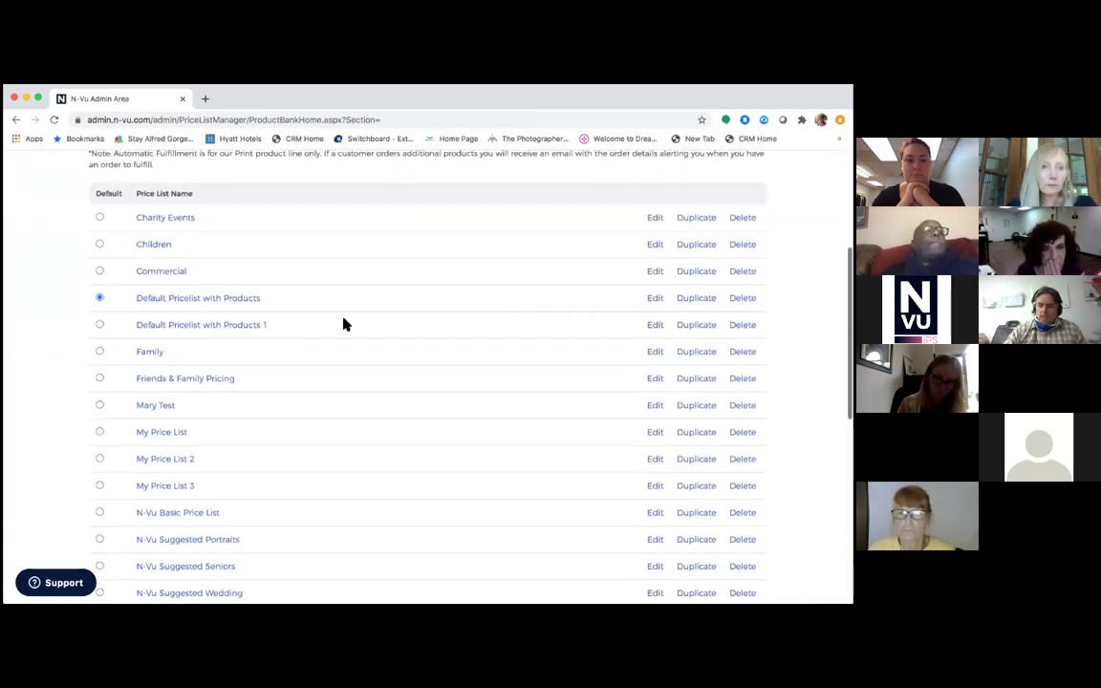
{"action": "left_click", "coordinate": [202, 304]}
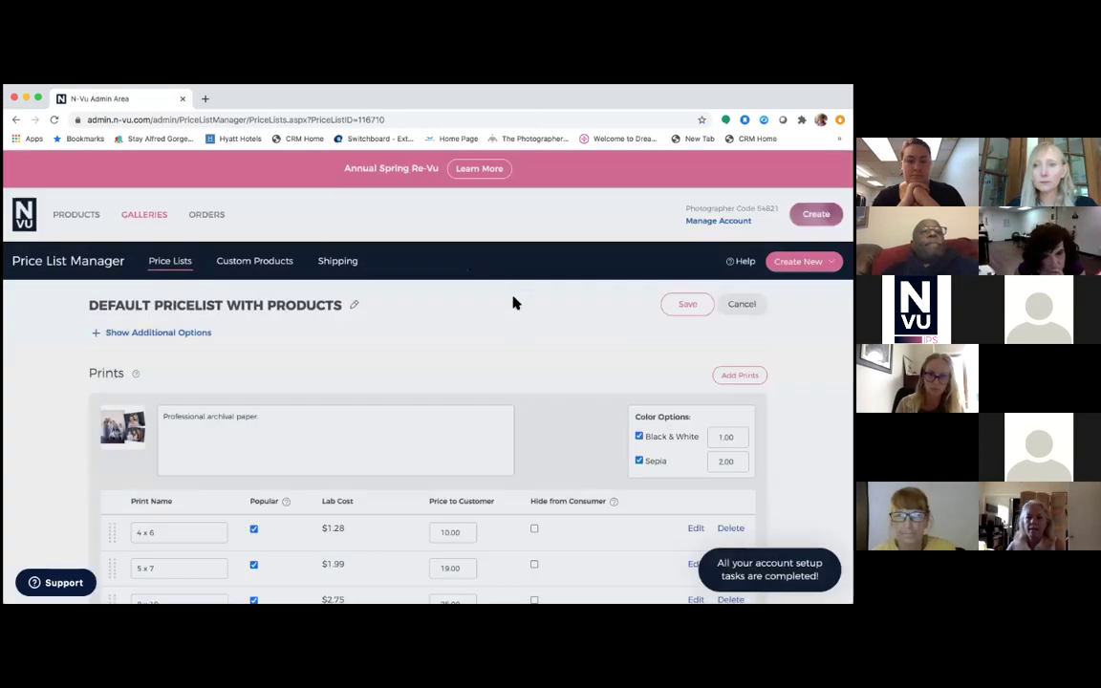
- Examine the Prints section of the price list, including sizes, lab costs, customer prices and hide options
{"action": "scroll", "coordinate": [513, 306], "scroll_direction": "down", "scroll_amount": 2}
{"action": "scroll", "coordinate": [513, 315], "scroll_direction": "down", "scroll_amount": 1}
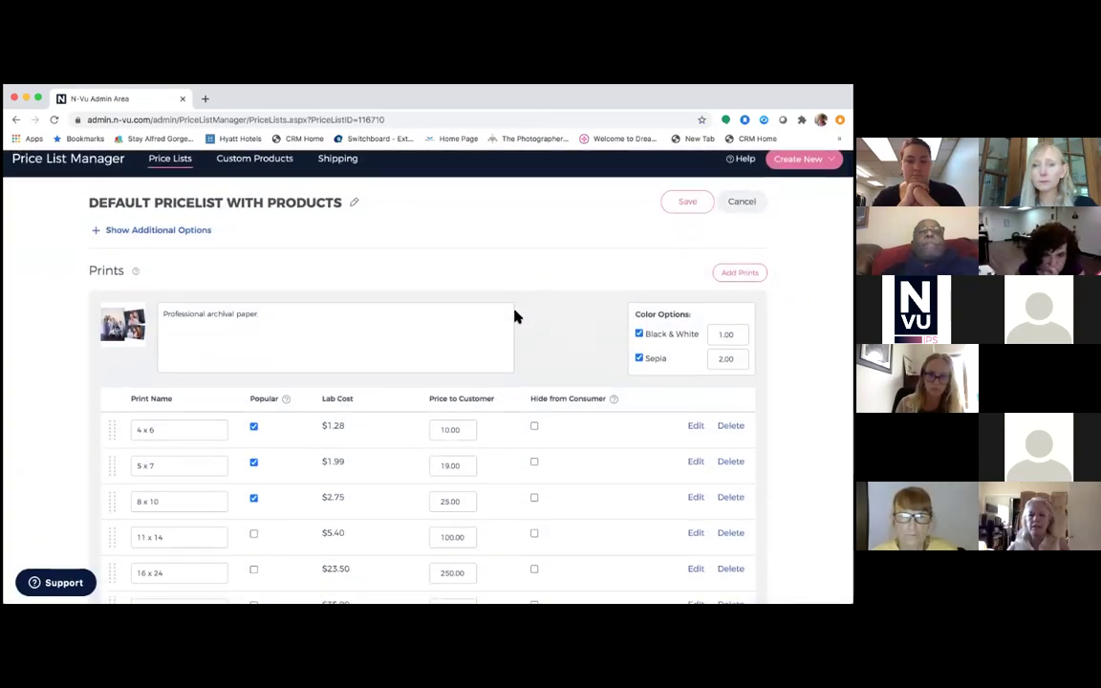
{"action": "scroll", "coordinate": [513, 315], "scroll_direction": "down", "scroll_amount": 2}
{"action": "scroll", "coordinate": [513, 315], "scroll_direction": "up", "scroll_amount": 1}
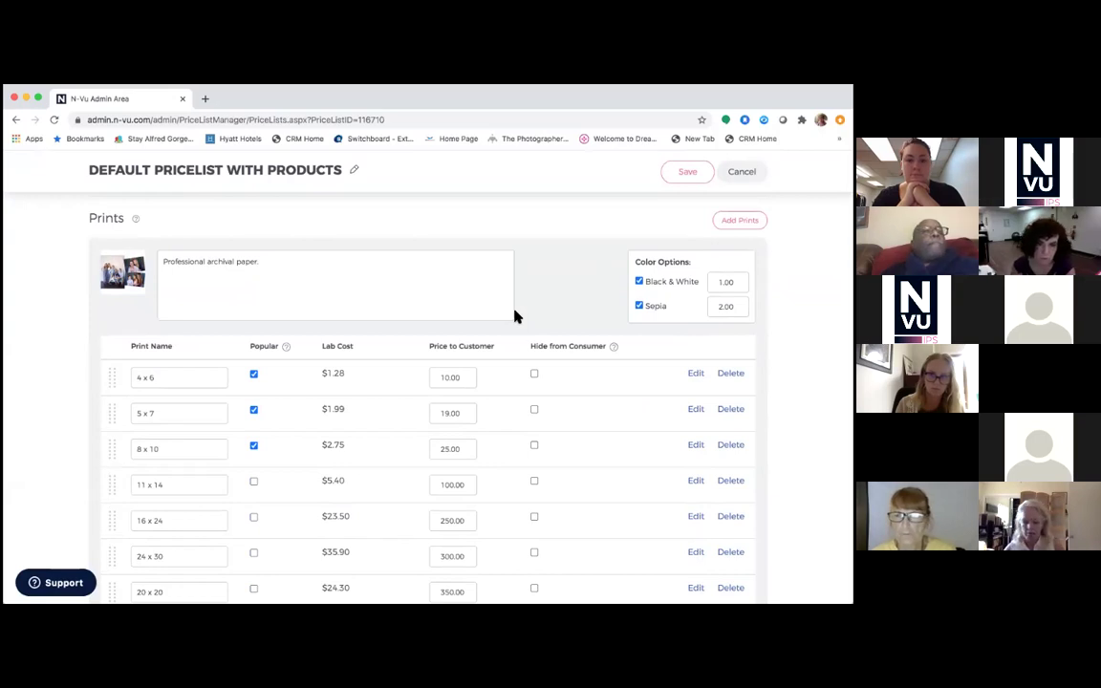
{"action": "scroll", "coordinate": [513, 316], "scroll_direction": "down", "scroll_amount": 1}
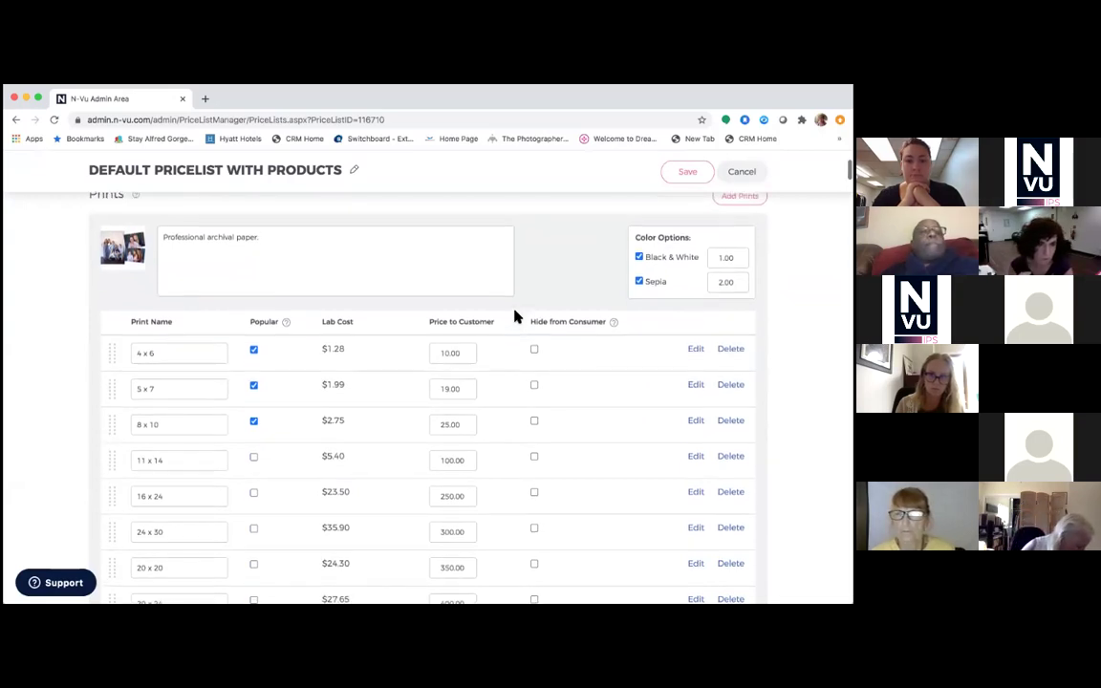
{"action": "scroll", "coordinate": [514, 316], "scroll_direction": "up", "scroll_amount": 2}
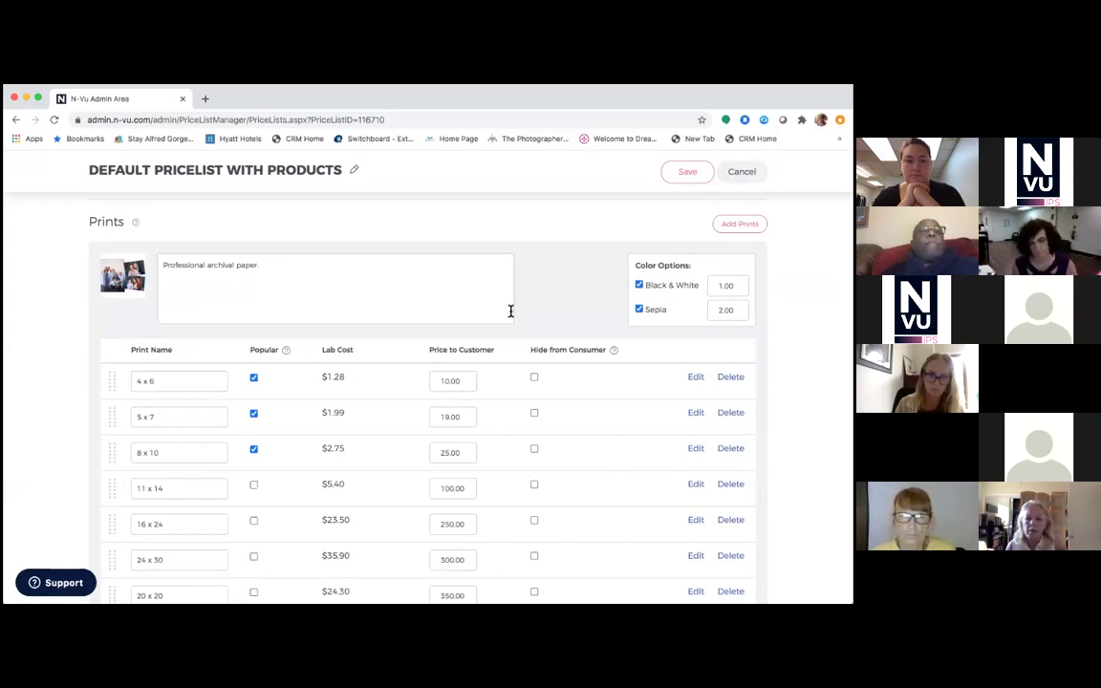
{"action": "scroll", "coordinate": [511, 311], "scroll_direction": "down", "scroll_amount": 2}
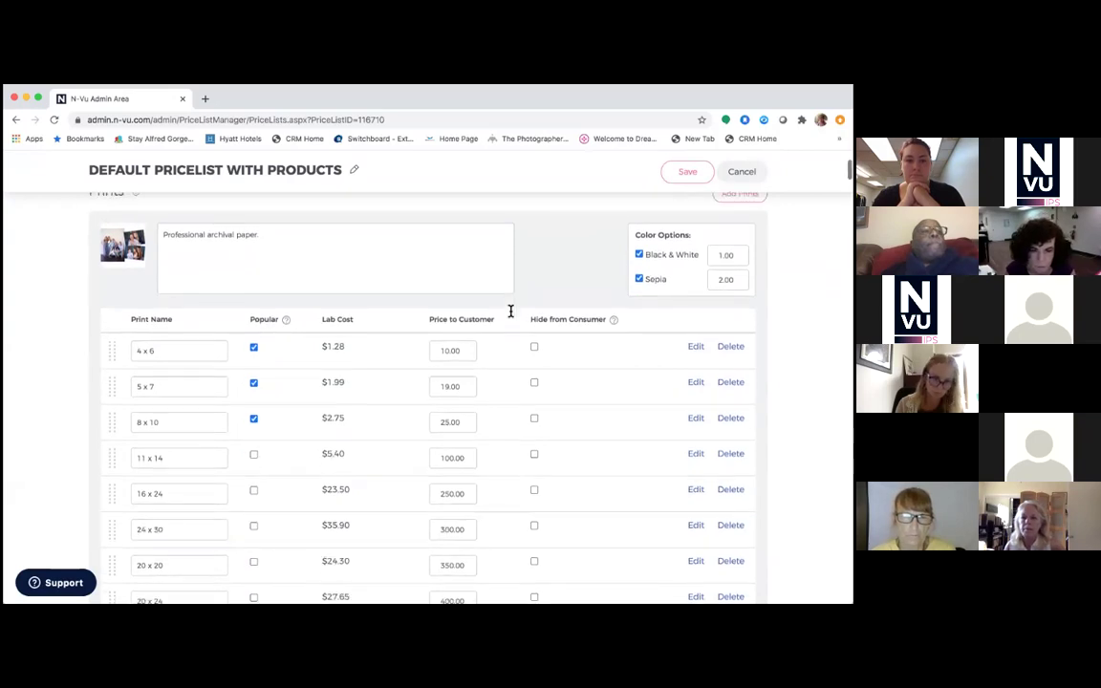
{"action": "scroll", "coordinate": [511, 311], "scroll_direction": "up", "scroll_amount": 1}
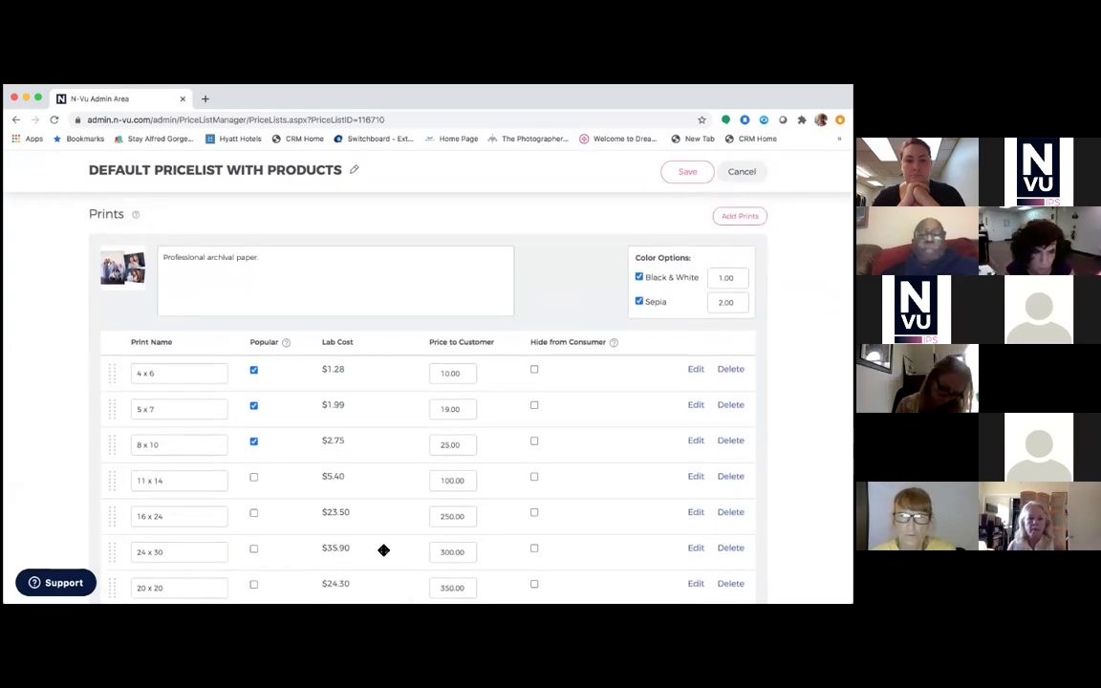
{"action": "scroll", "coordinate": [383, 551], "scroll_direction": "down", "scroll_amount": 3}
{"action": "scroll", "coordinate": [392, 543], "scroll_direction": "up", "scroll_amount": 3}
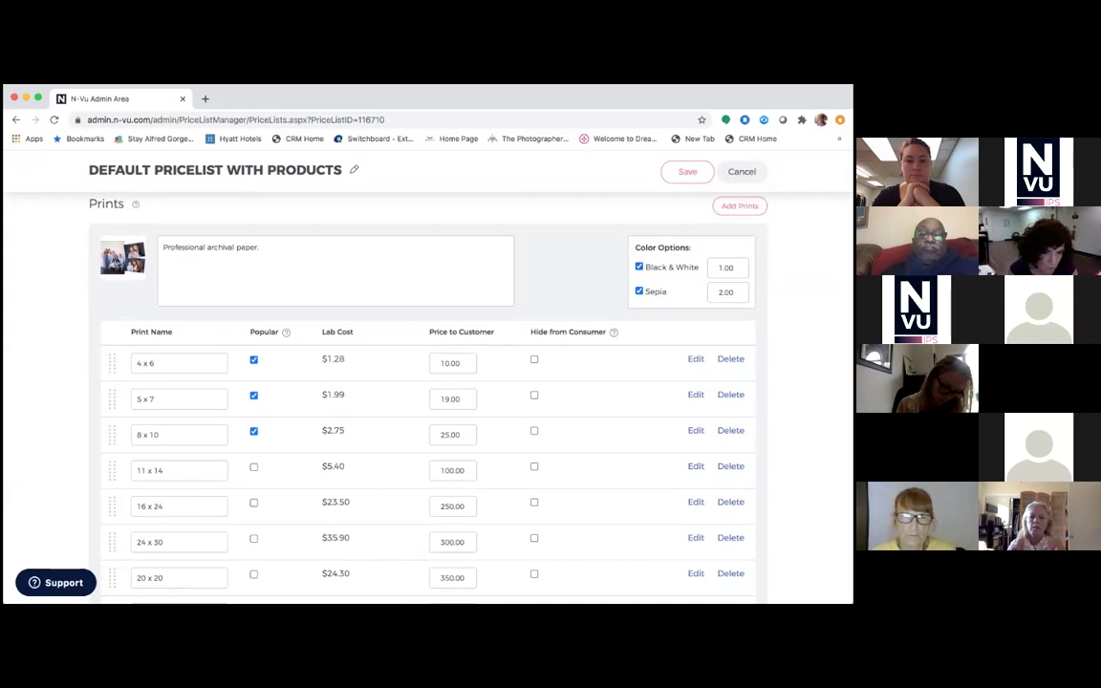
- Add the N-Vu 30 x 30 size from the Lustre Large Prints category to the price list and continue to the lab options
{"action": "left_click", "coordinate": [740, 205]}
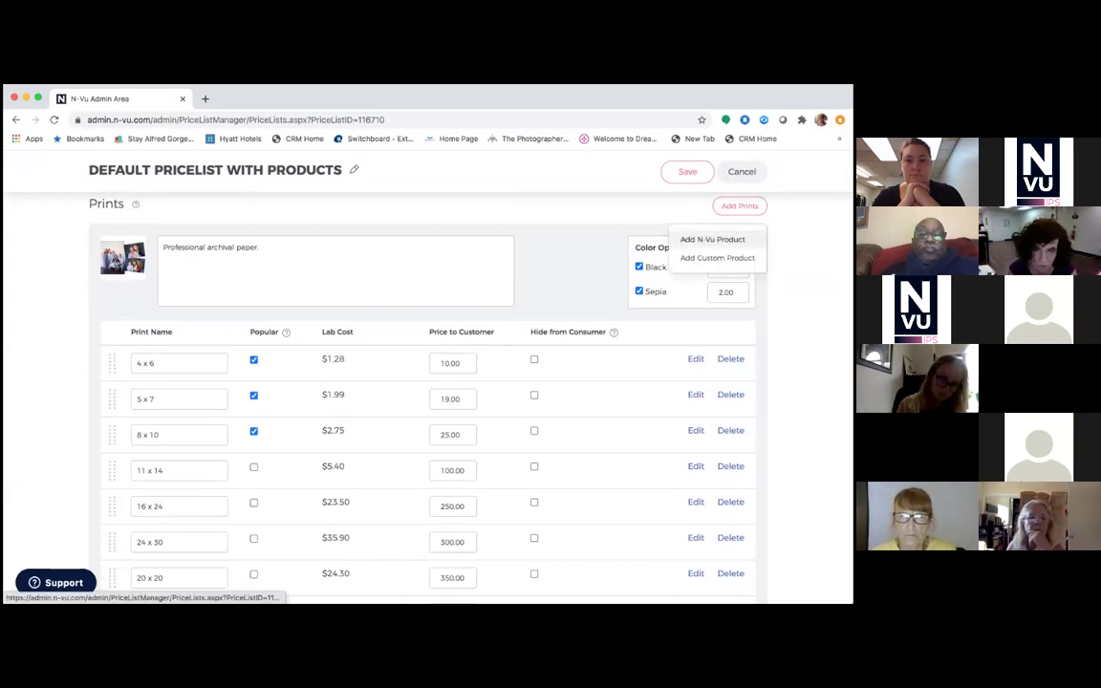
{"action": "left_click", "coordinate": [712, 239]}
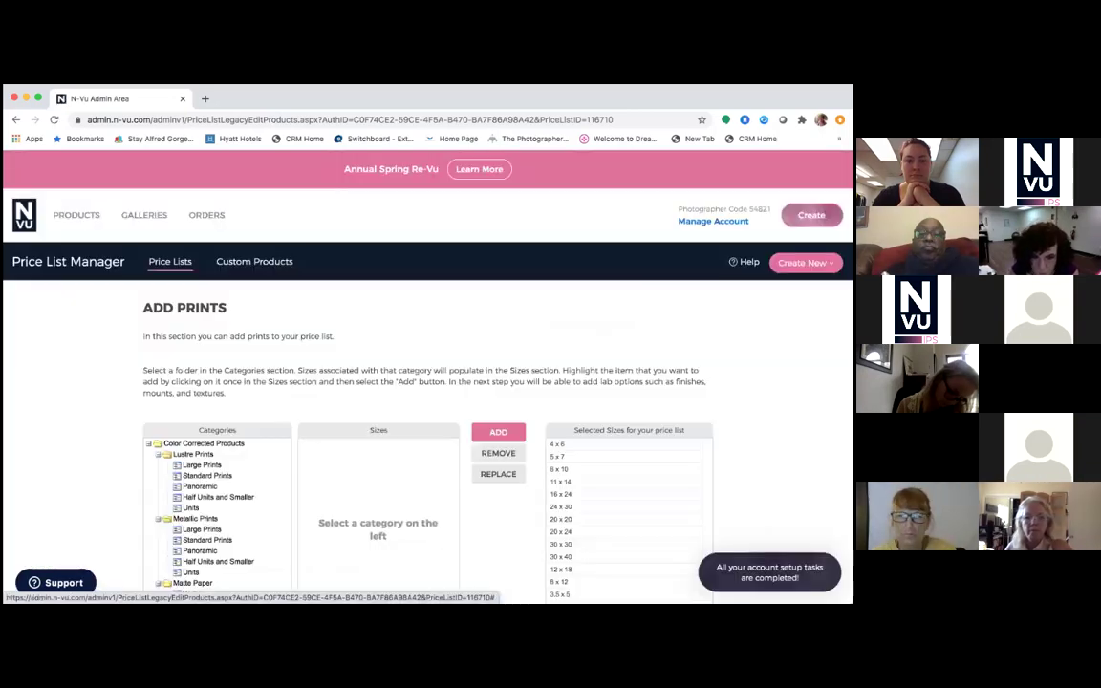
{"action": "scroll", "coordinate": [530, 407], "scroll_direction": "down", "scroll_amount": 3}
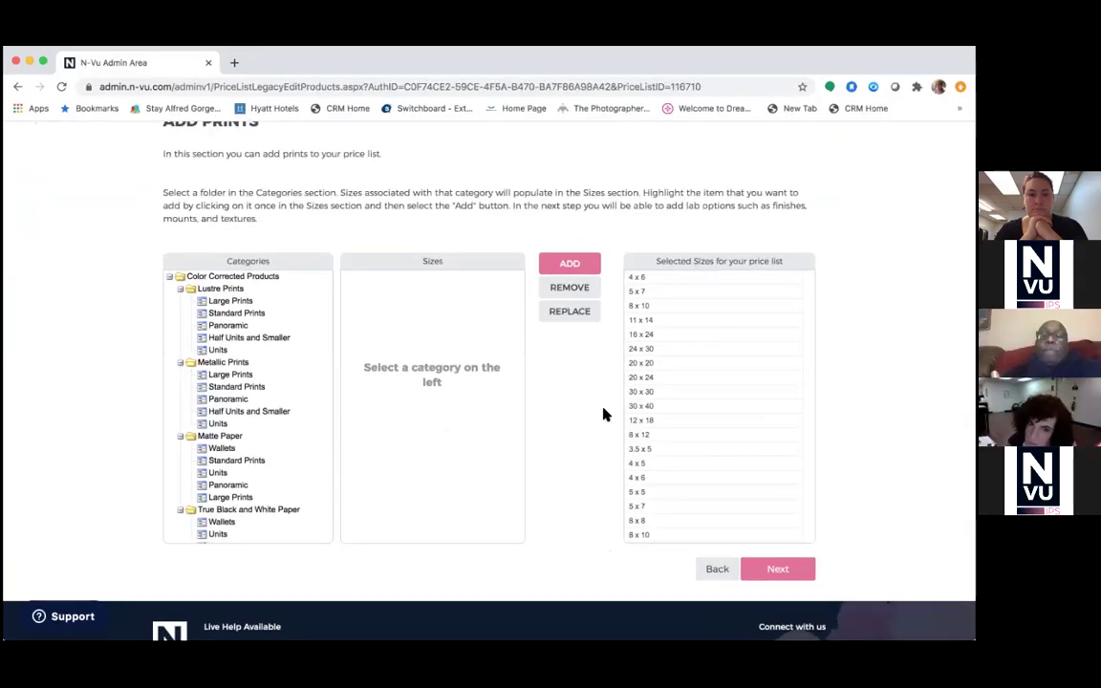
{"action": "left_click", "coordinate": [240, 303]}
{"action": "scroll", "coordinate": [455, 495], "scroll_direction": "down", "scroll_amount": 3}
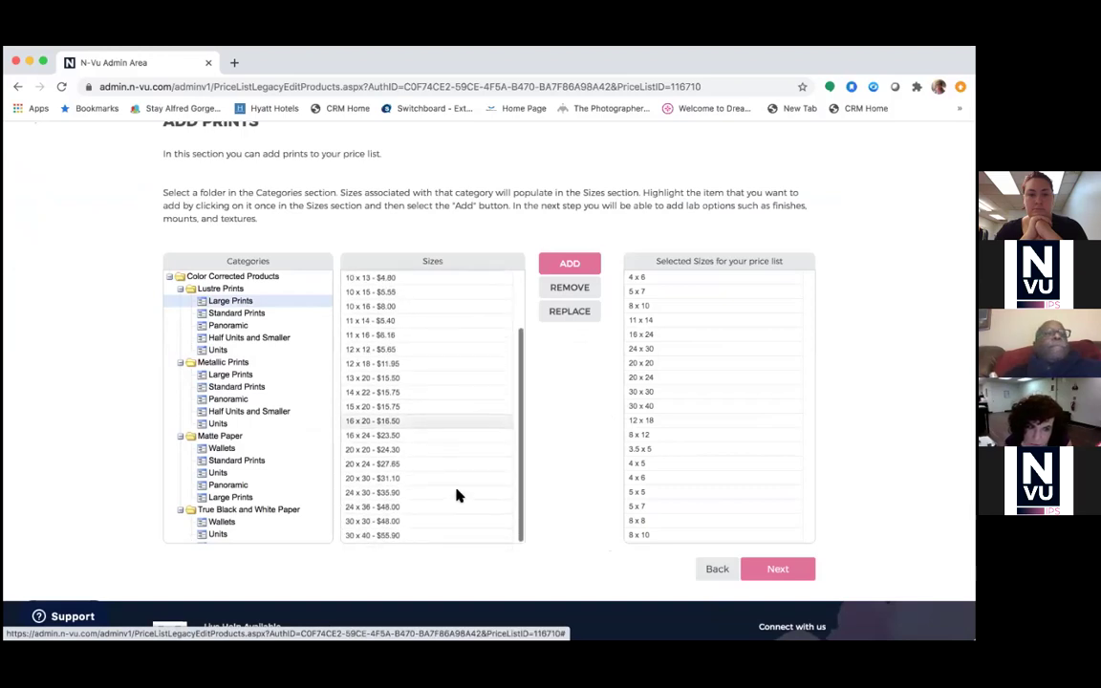
{"action": "left_click", "coordinate": [409, 521]}
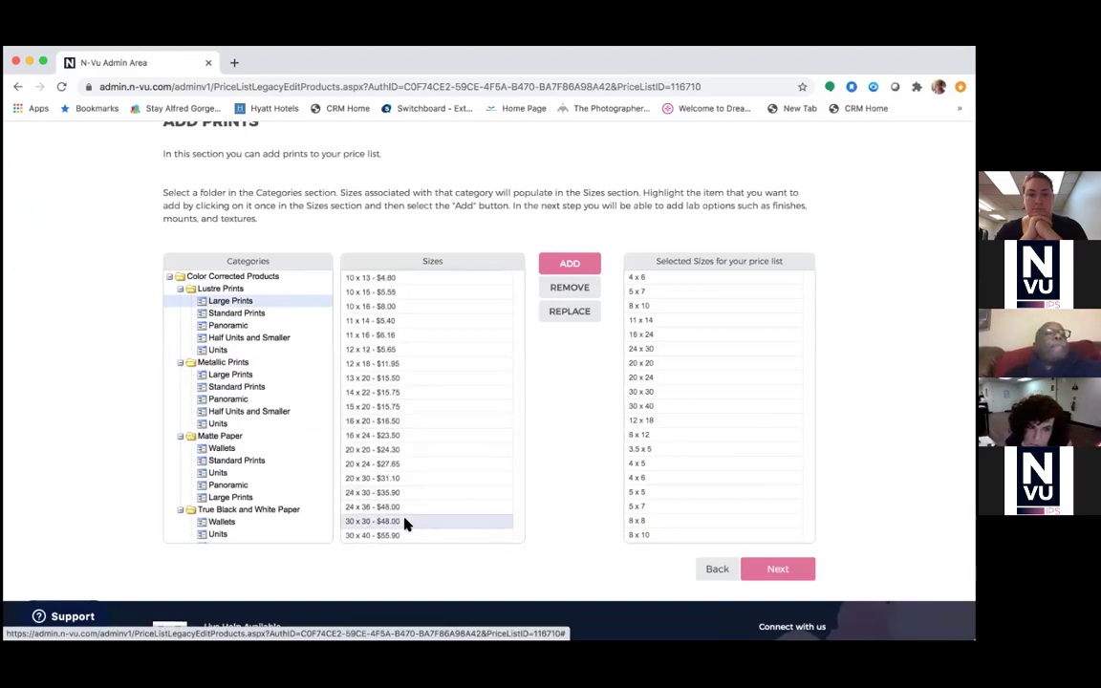
{"action": "left_click", "coordinate": [564, 265]}
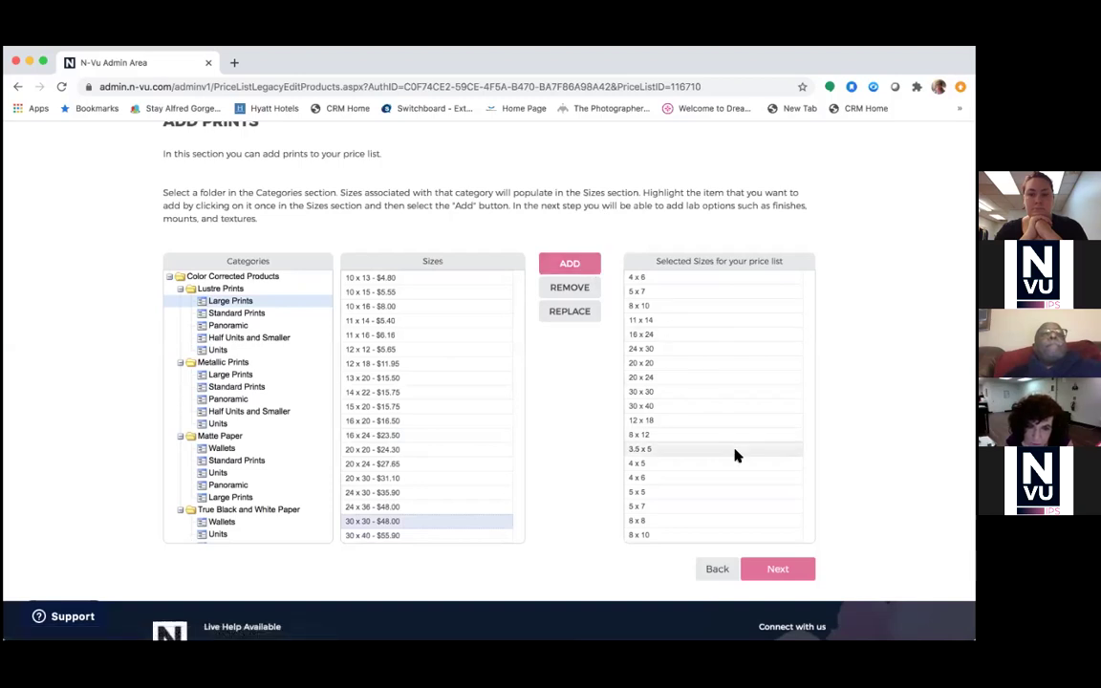
{"action": "scroll", "coordinate": [747, 511], "scroll_direction": "down", "scroll_amount": 10}
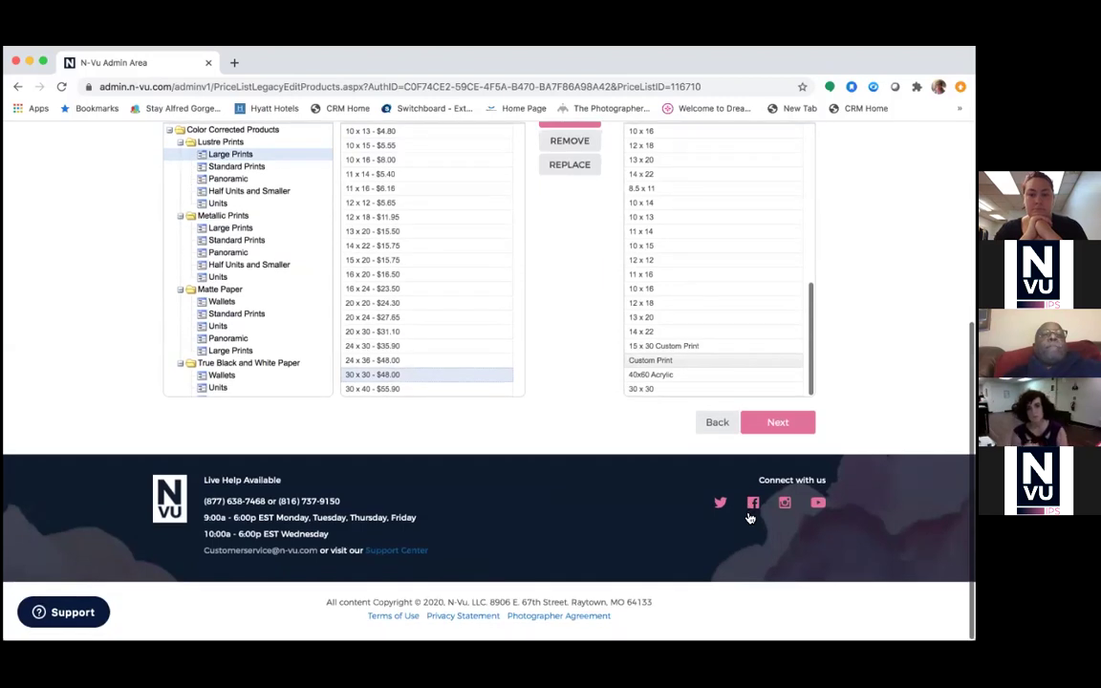
{"action": "left_click", "coordinate": [779, 430]}
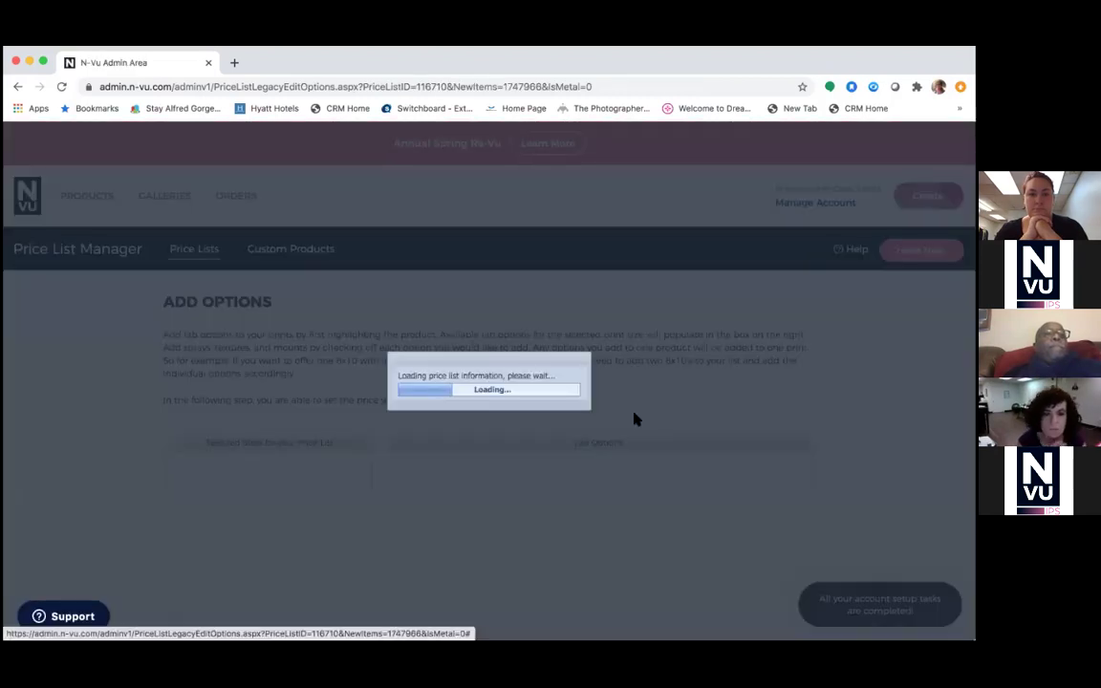
- Check the lab options of the 30 x 30 print and finish adding prints to the price list
{"action": "scroll", "coordinate": [660, 411], "scroll_direction": "down", "scroll_amount": 5}
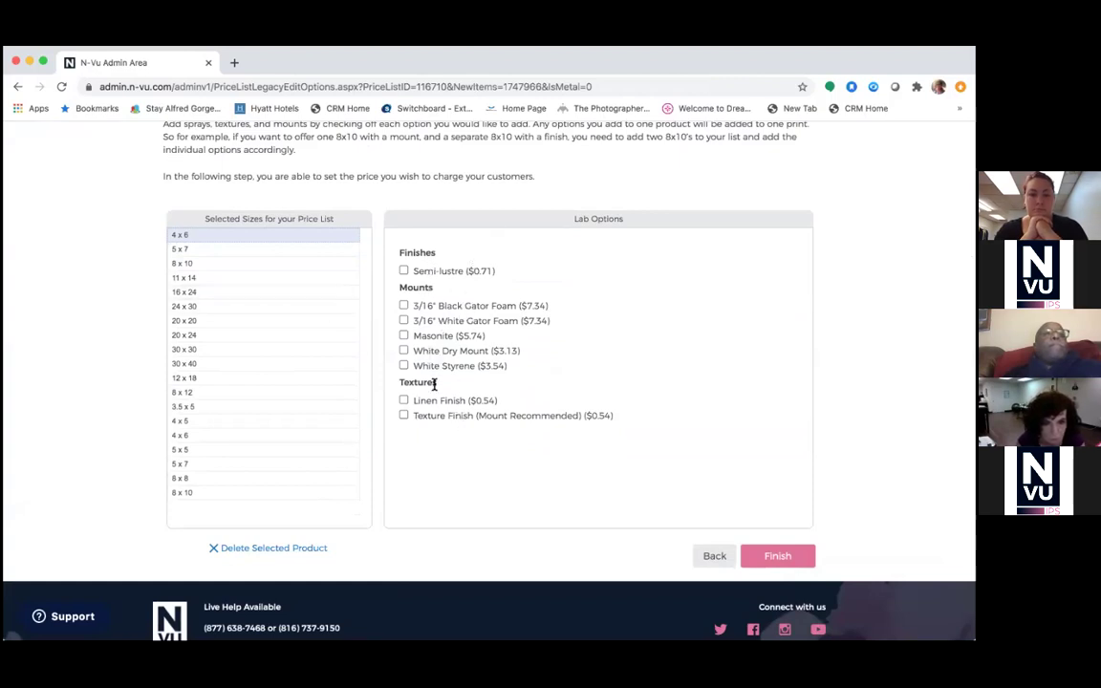
{"action": "left_click", "coordinate": [197, 351]}
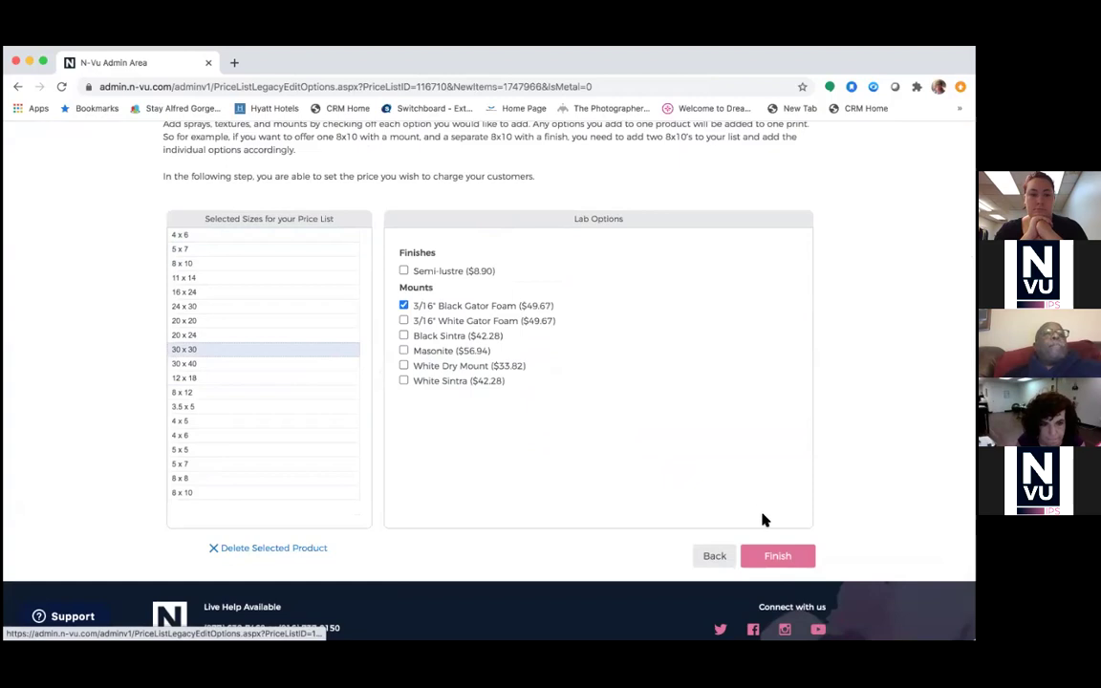
{"action": "left_click", "coordinate": [769, 552]}
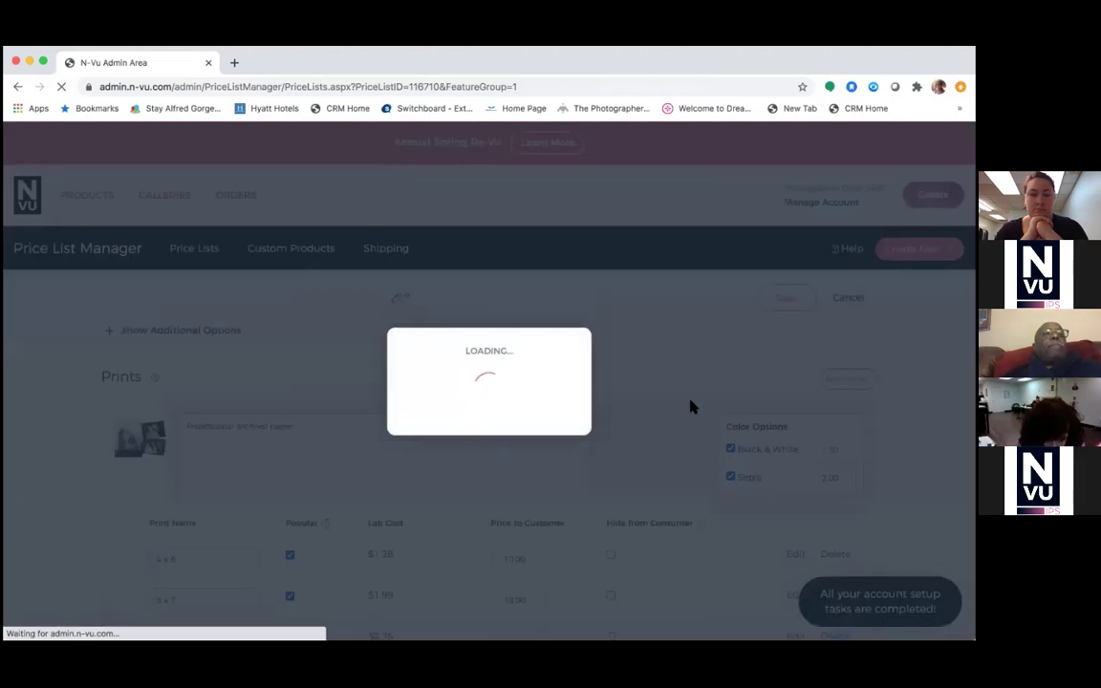
- Locate the newly added 30 x 30 print without options and select its customer price for editing
{"action": "scroll", "coordinate": [692, 406], "scroll_direction": "down", "scroll_amount": 10}
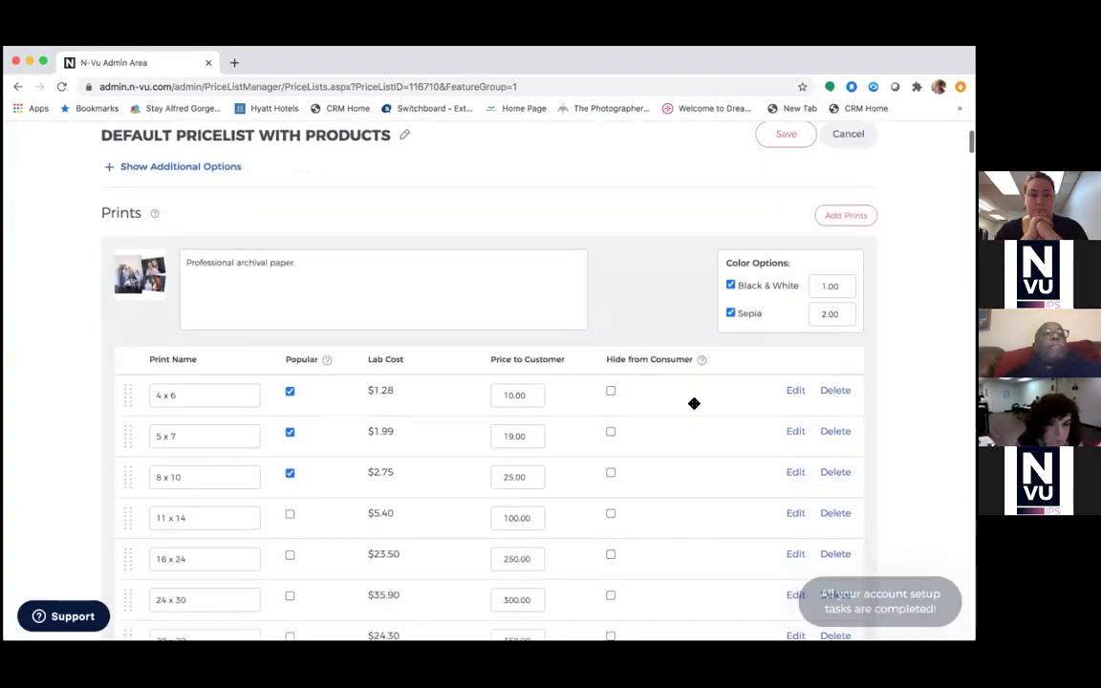
{"action": "scroll", "coordinate": [694, 404], "scroll_direction": "down", "scroll_amount": 4}
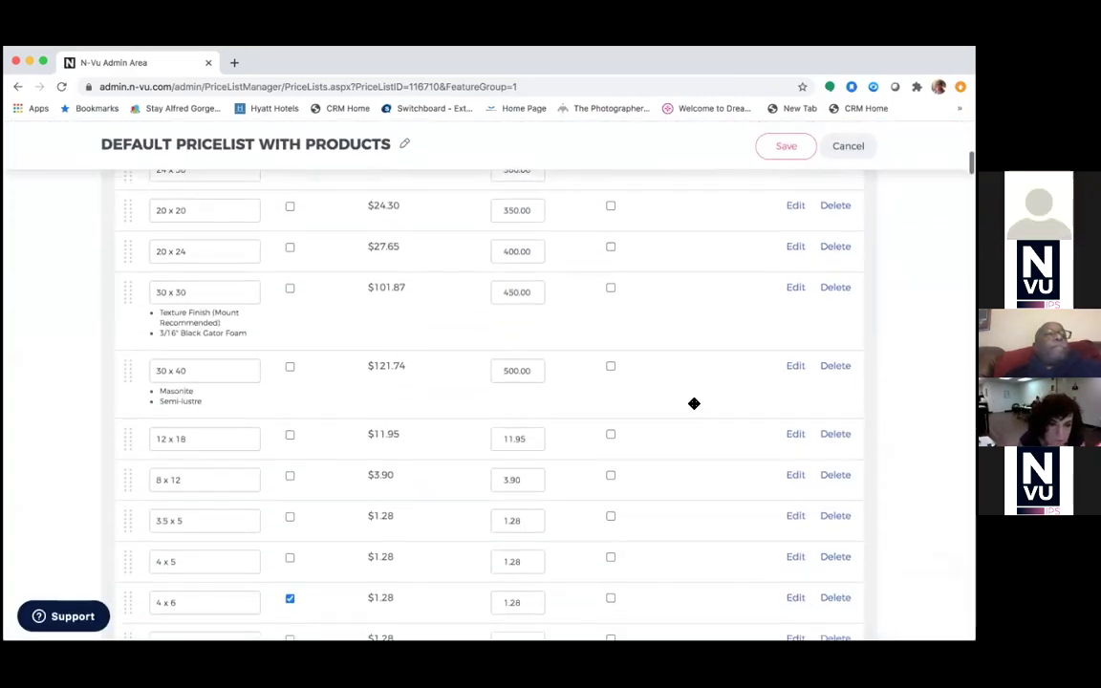
{"action": "scroll", "coordinate": [693, 404], "scroll_direction": "down", "scroll_amount": 15}
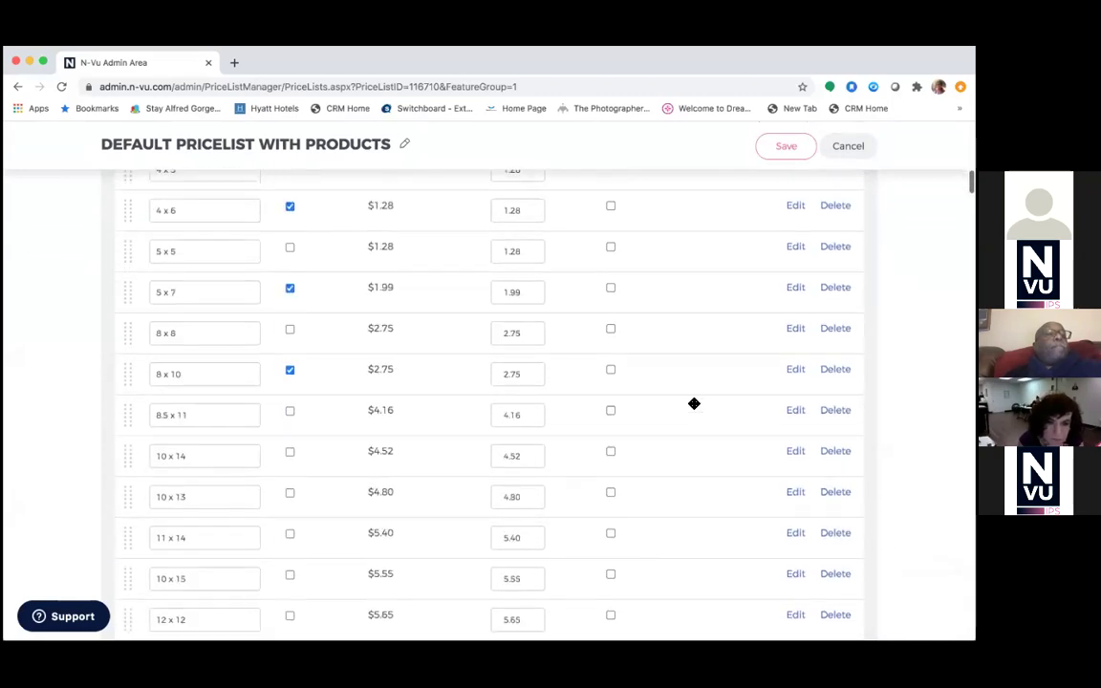
{"action": "scroll", "coordinate": [694, 403], "scroll_direction": "down", "scroll_amount": 6}
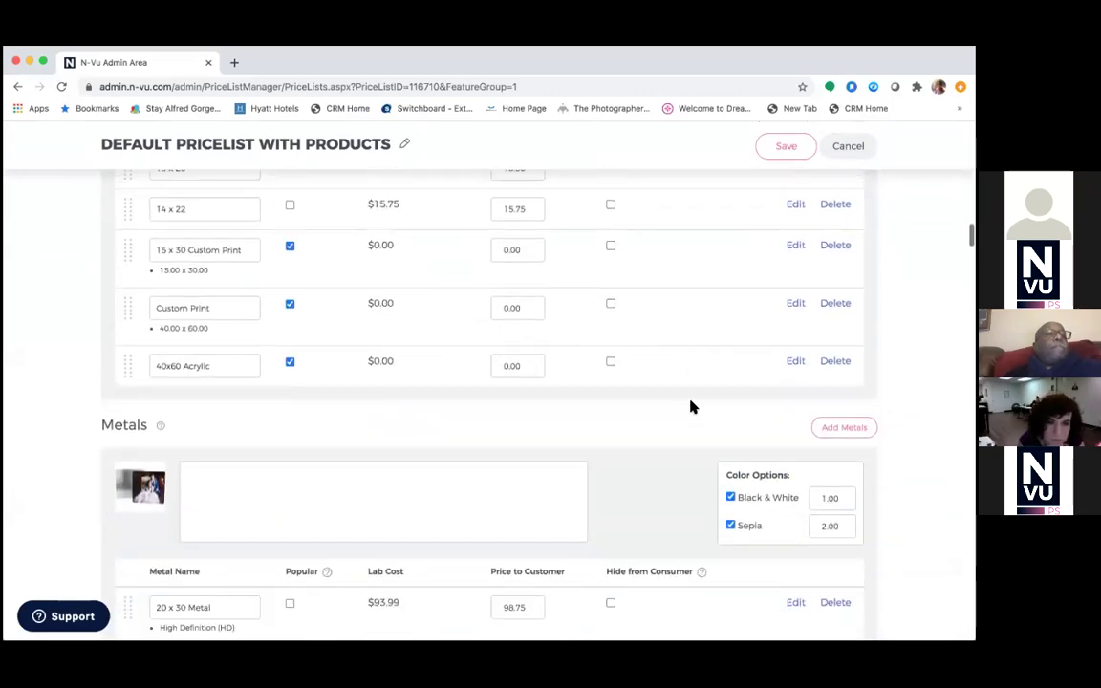
{"action": "scroll", "coordinate": [694, 405], "scroll_direction": "up", "scroll_amount": 10}
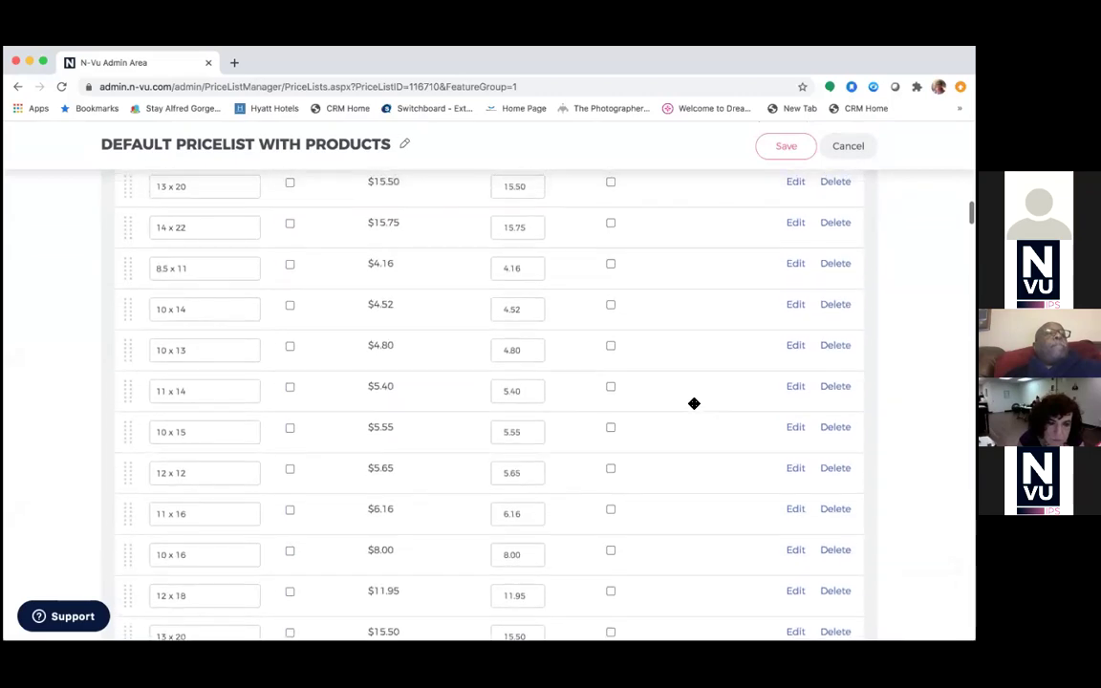
{"action": "scroll", "coordinate": [694, 403], "scroll_direction": "up", "scroll_amount": 5}
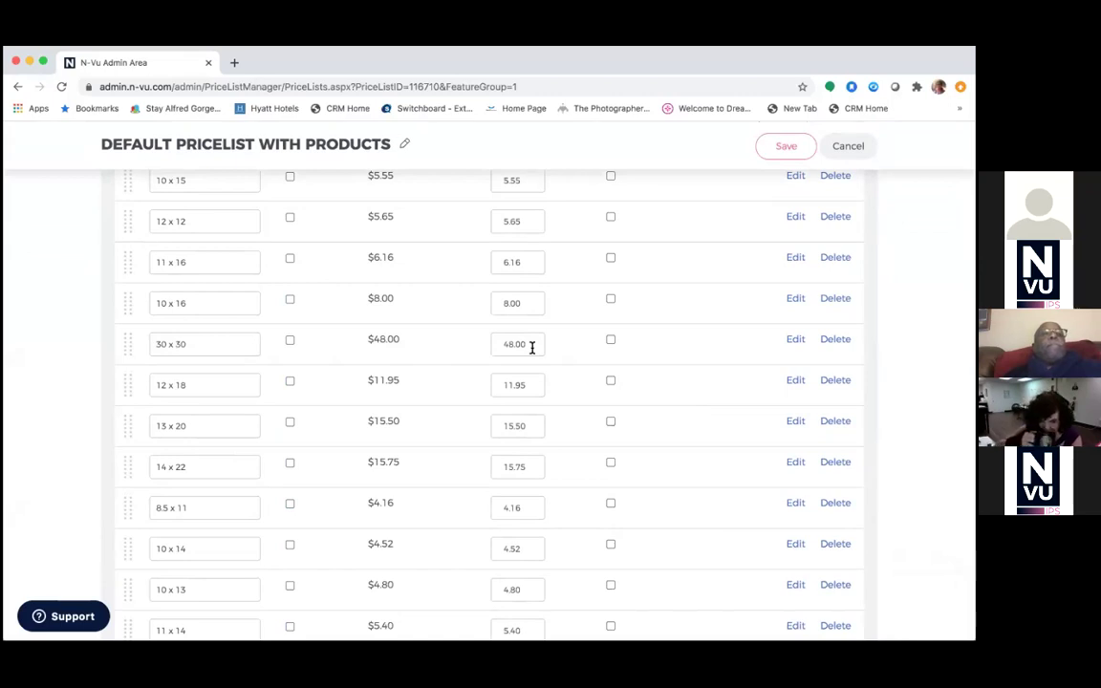
{"action": "left_click_drag", "start_coordinate": [533, 347], "coordinate": [495, 347]}
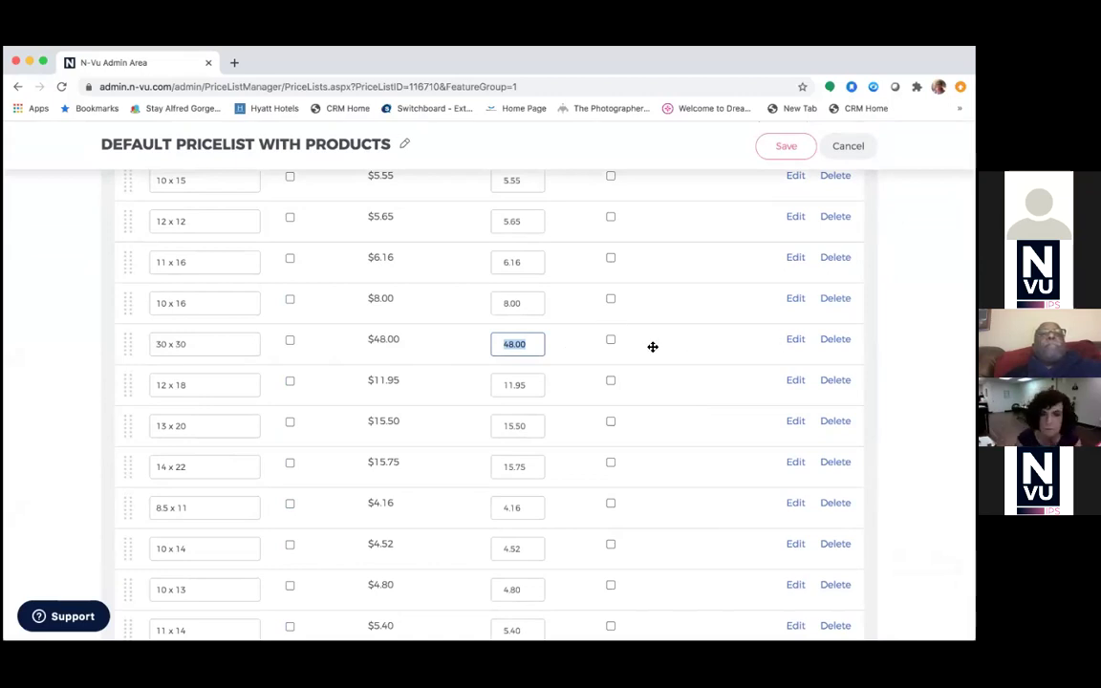
- Hide the first 4 x 6 print in the Prints section from consumers
{"action": "scroll", "coordinate": [653, 347], "scroll_direction": "up", "scroll_amount": 15}
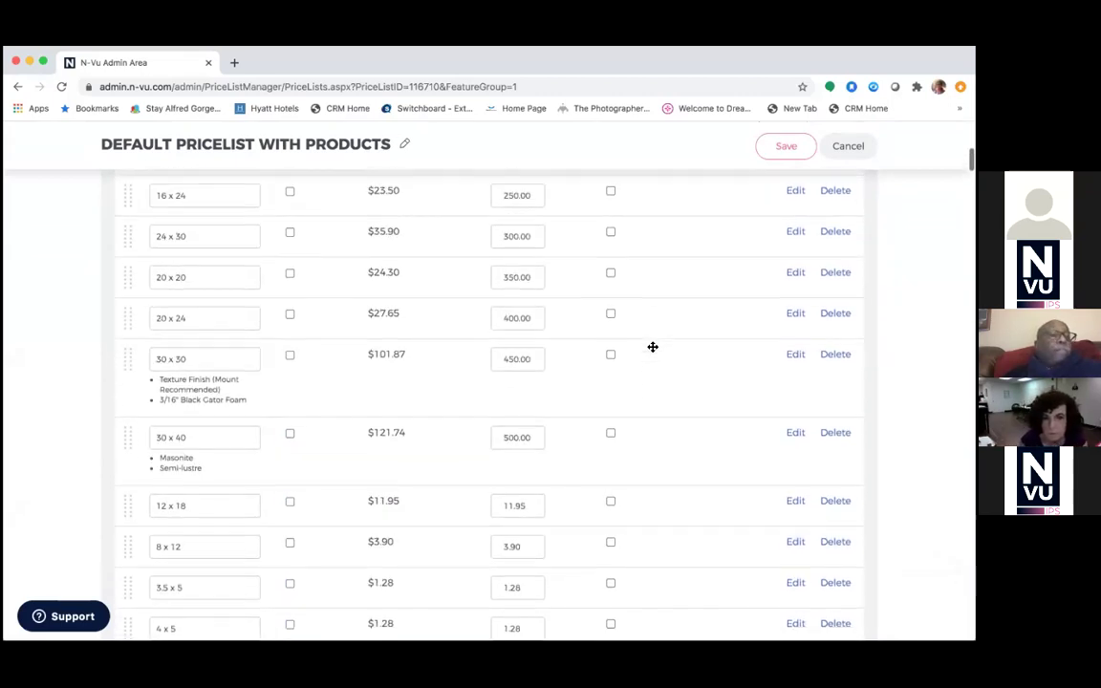
{"action": "scroll", "coordinate": [652, 347], "scroll_direction": "up", "scroll_amount": 5}
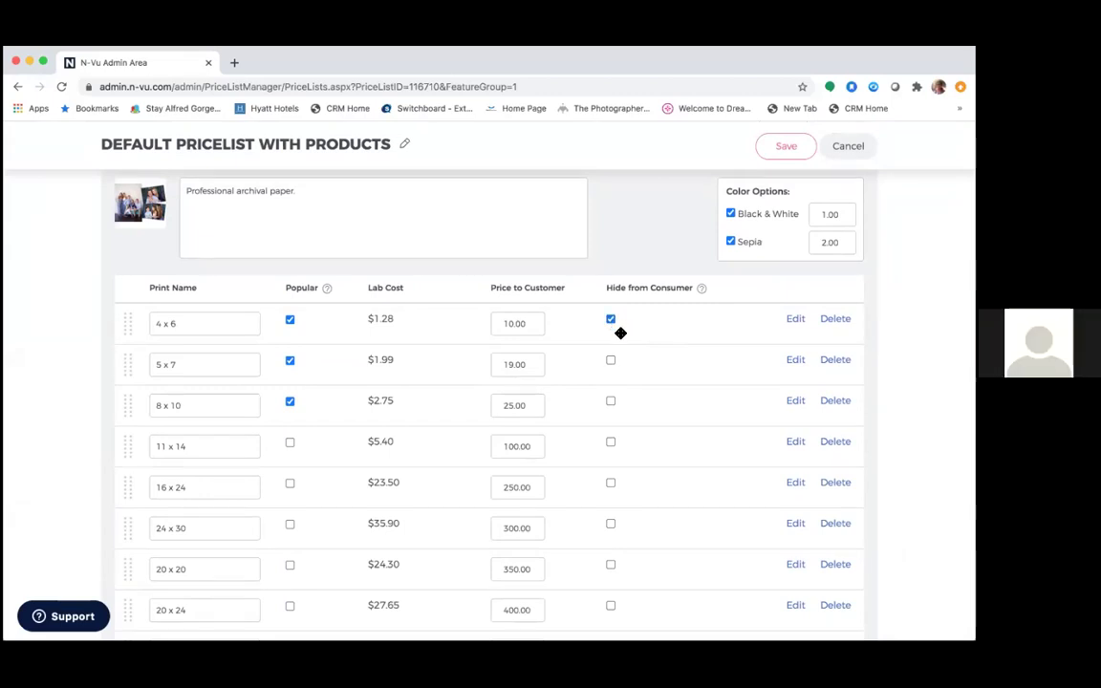
{"action": "scroll", "coordinate": [625, 355], "scroll_direction": "down", "scroll_amount": 20}
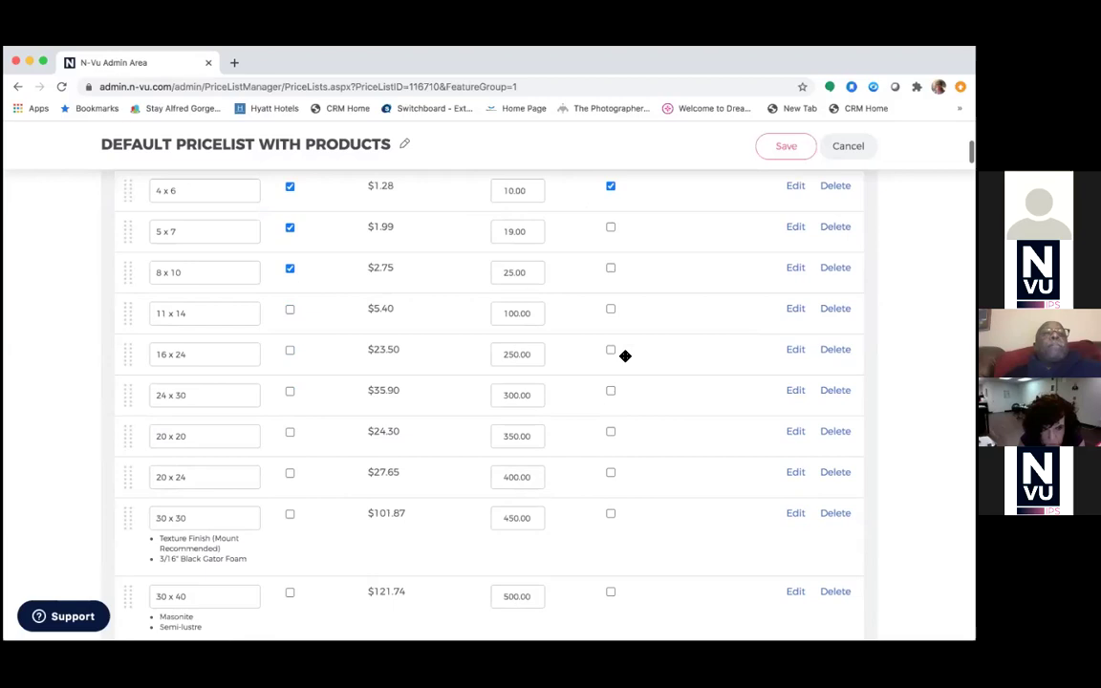
{"action": "scroll", "coordinate": [625, 356], "scroll_direction": "down", "scroll_amount": 20}
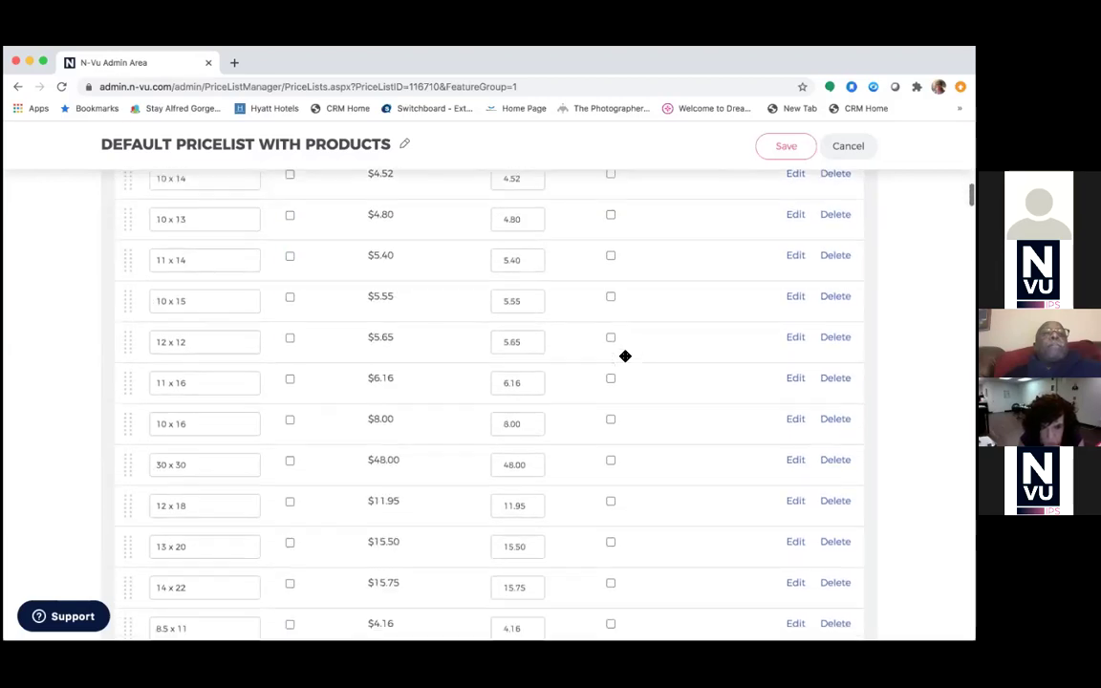
- Start a new wall collection in the price list's Wall Collections section with Prints as its product type
{"action": "scroll", "coordinate": [625, 356], "scroll_direction": "up", "scroll_amount": 3}
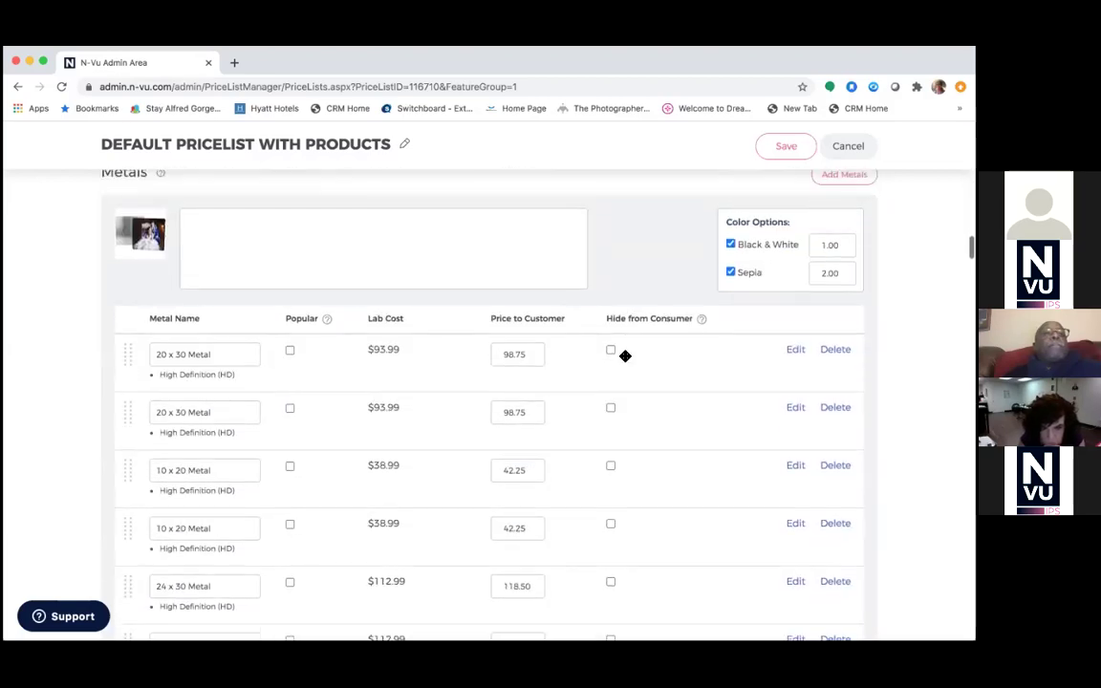
{"action": "scroll", "coordinate": [627, 357], "scroll_direction": "down", "scroll_amount": 20}
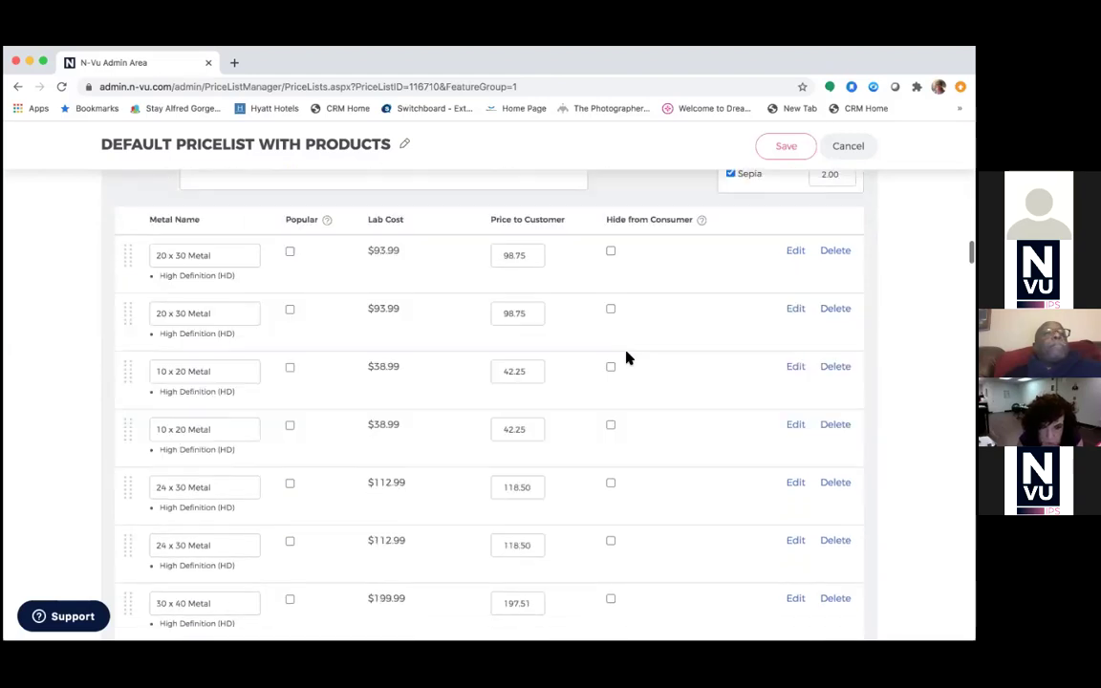
{"action": "scroll", "coordinate": [627, 357], "scroll_direction": "down", "scroll_amount": 6}
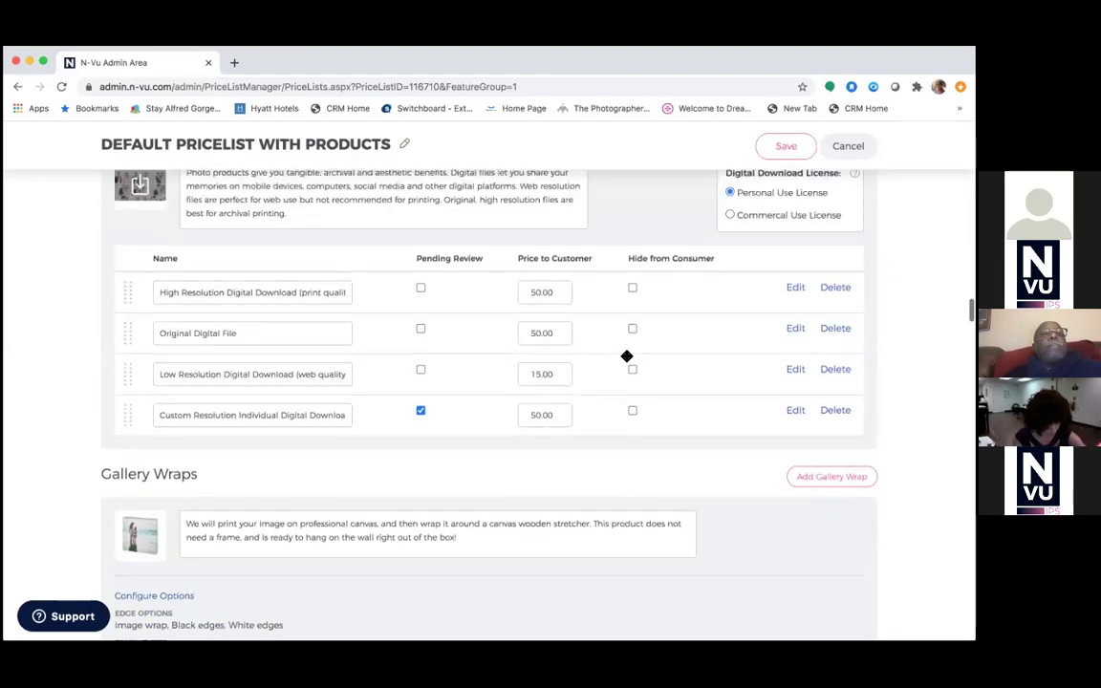
{"action": "scroll", "coordinate": [627, 355], "scroll_direction": "down", "scroll_amount": 12}
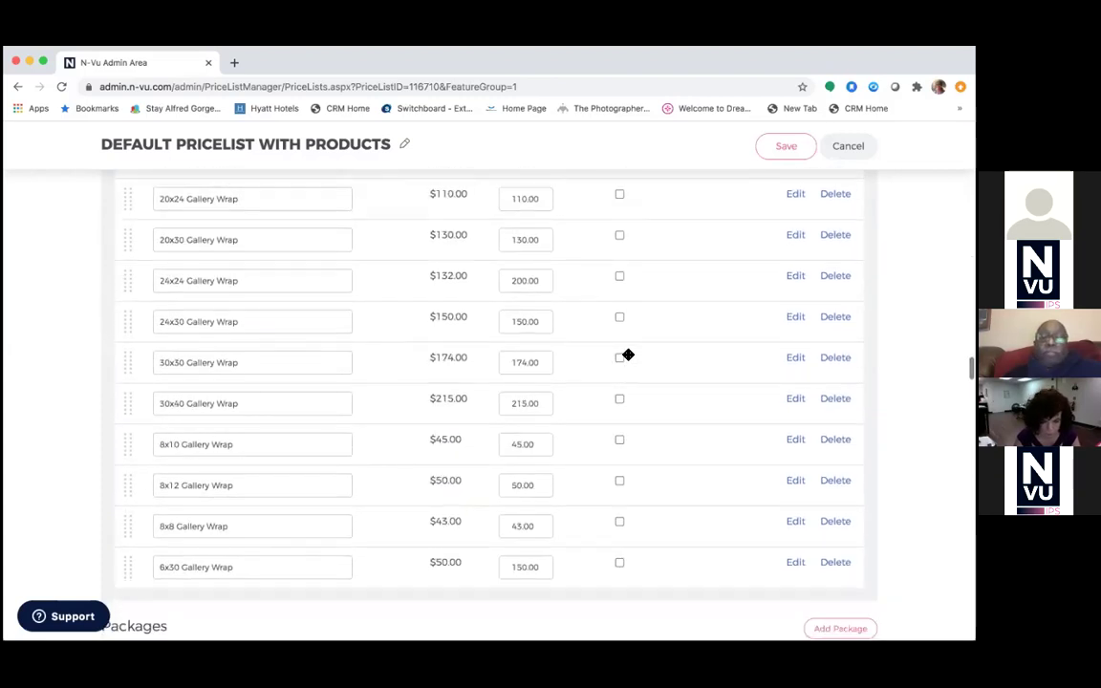
{"action": "scroll", "coordinate": [628, 354], "scroll_direction": "down", "scroll_amount": 10}
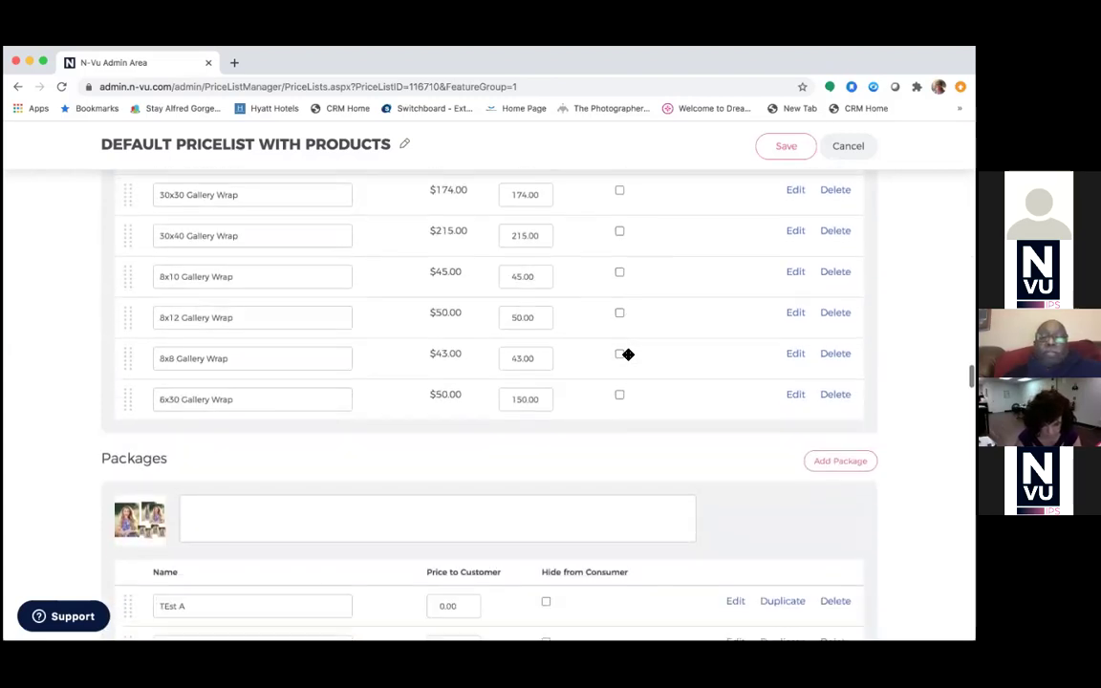
{"action": "scroll", "coordinate": [628, 355], "scroll_direction": "down", "scroll_amount": 1}
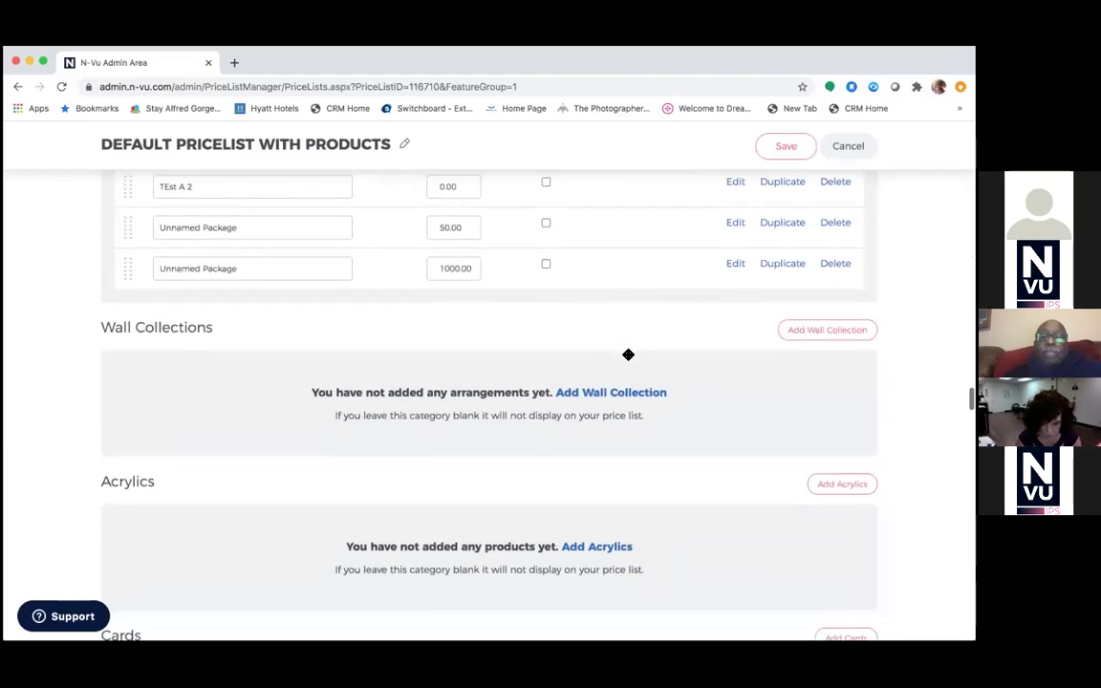
{"action": "scroll", "coordinate": [628, 357], "scroll_direction": "down", "scroll_amount": 1}
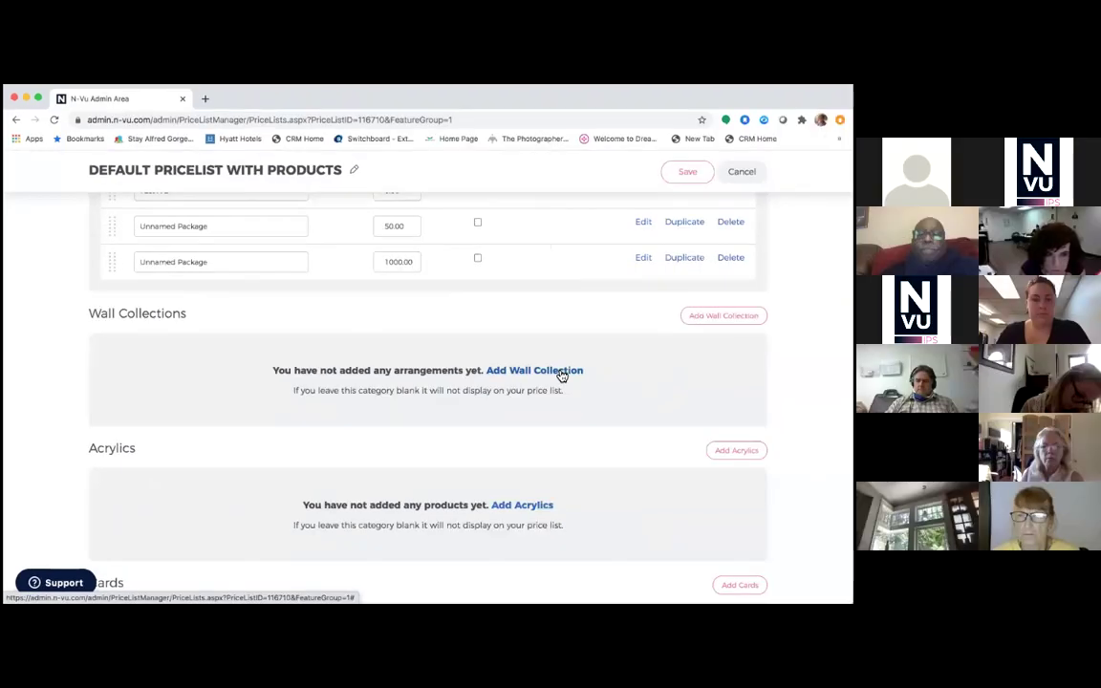
{"action": "left_click", "coordinate": [641, 374]}
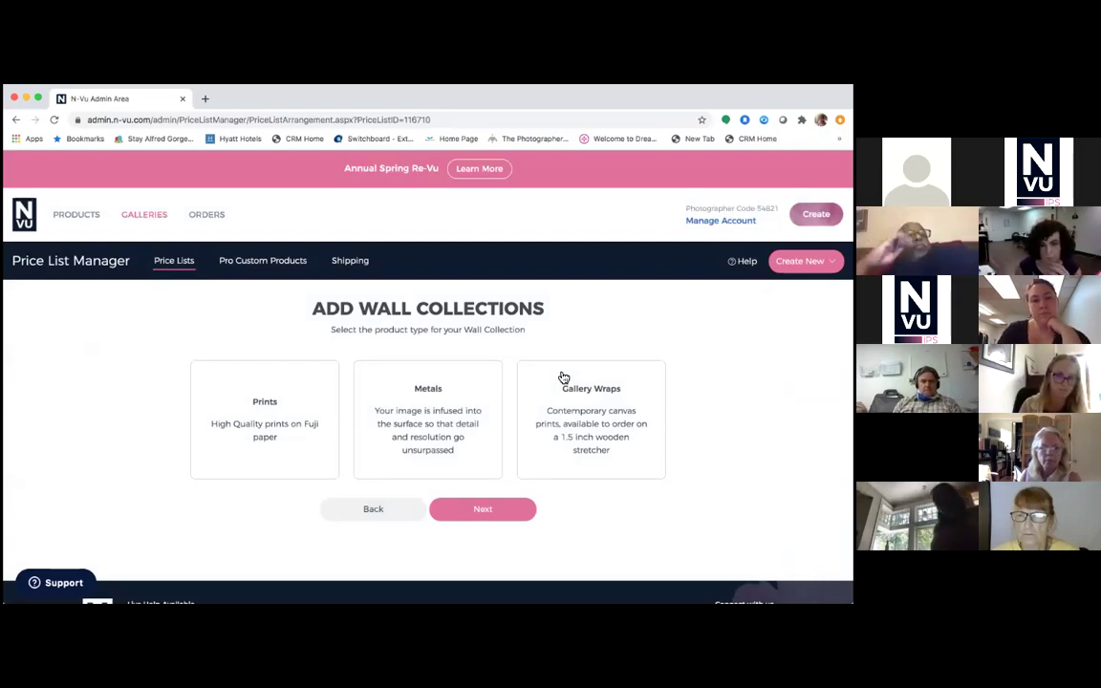
{"action": "left_click", "coordinate": [284, 419]}
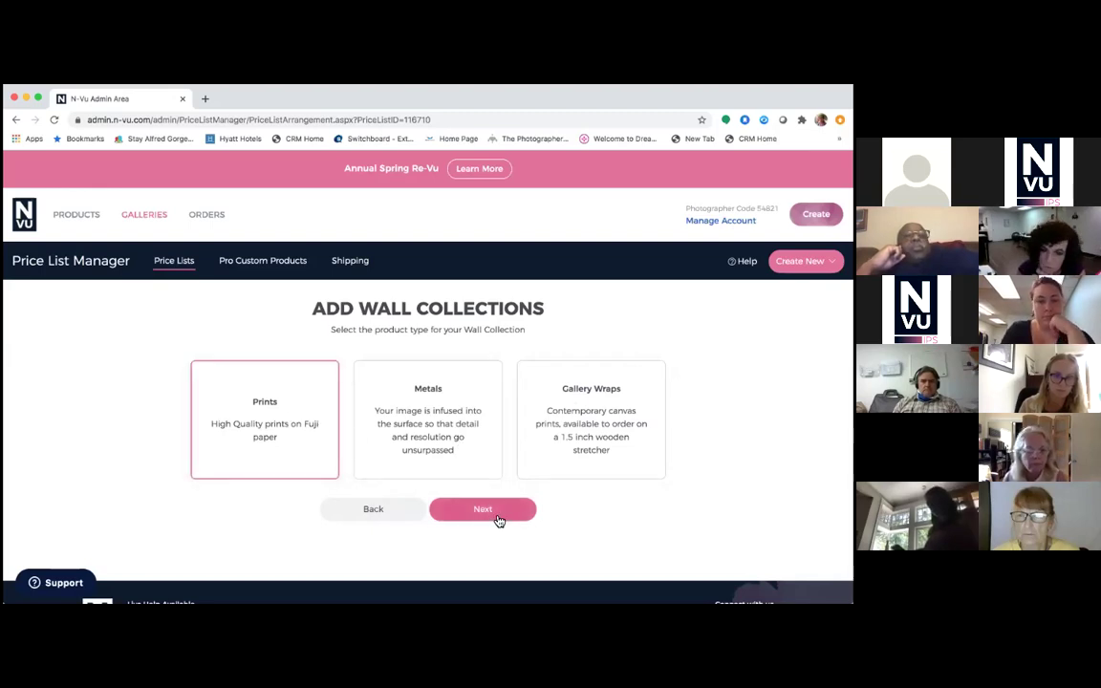
{"action": "left_click", "coordinate": [483, 509]}
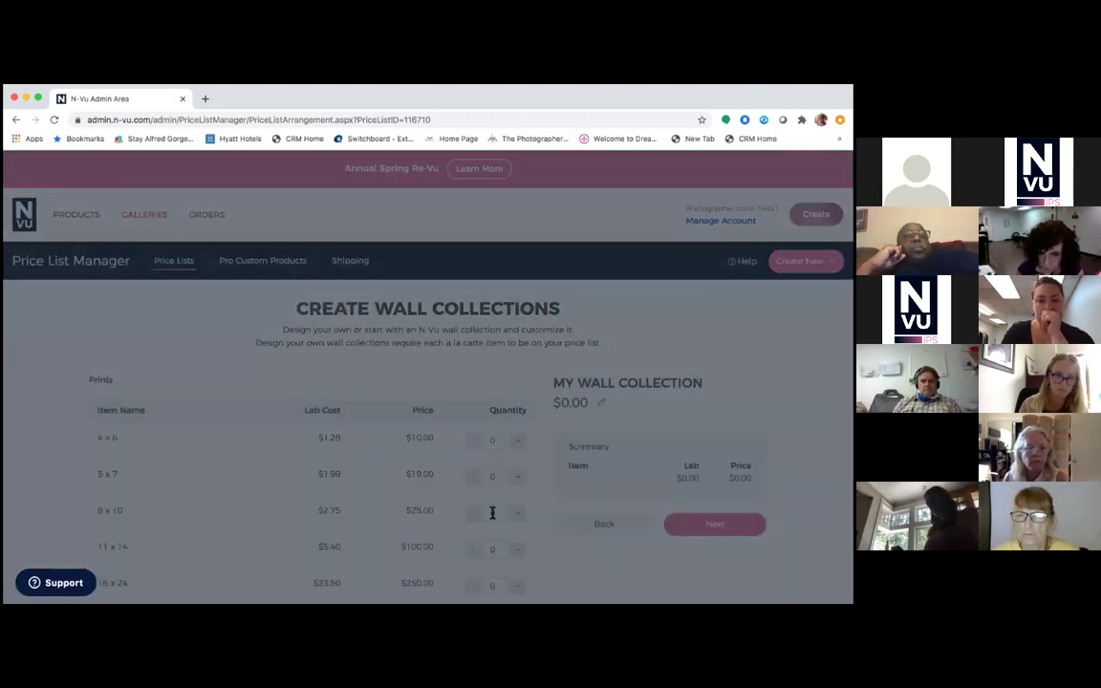
- Set the quantity of the $450.00 30 x 30 print to 3 in the wall collection
{"action": "scroll", "coordinate": [427, 402], "scroll_direction": "down", "scroll_amount": 1}
{"action": "scroll", "coordinate": [427, 383], "scroll_direction": "down", "scroll_amount": 2}
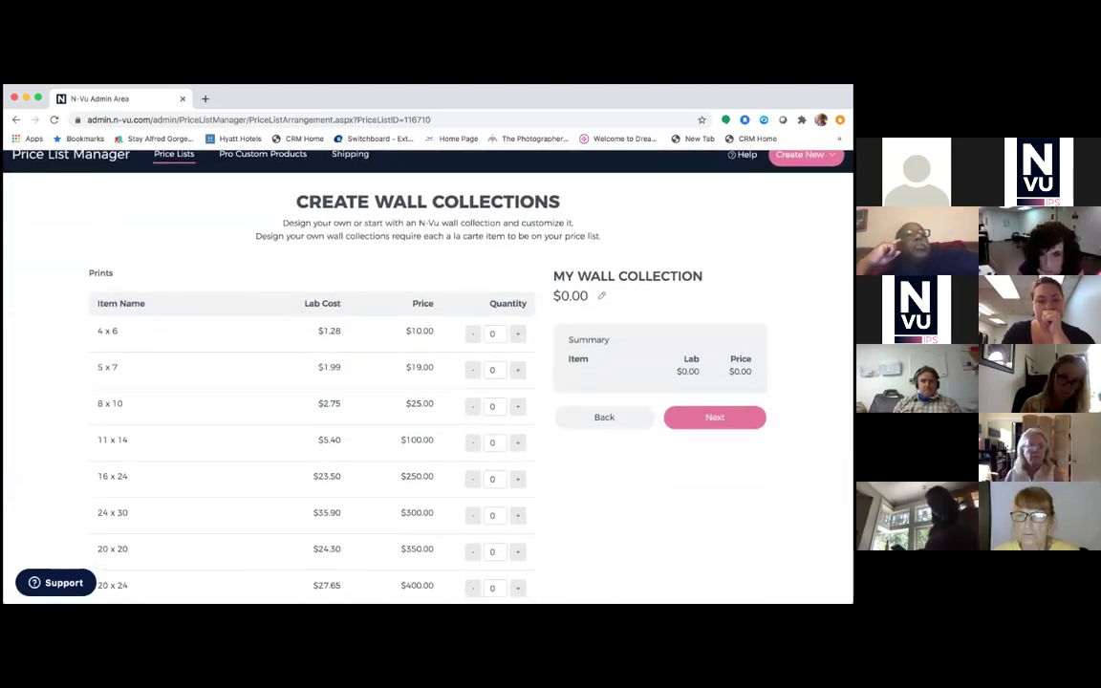
{"action": "scroll", "coordinate": [427, 382], "scroll_direction": "down", "scroll_amount": 2}
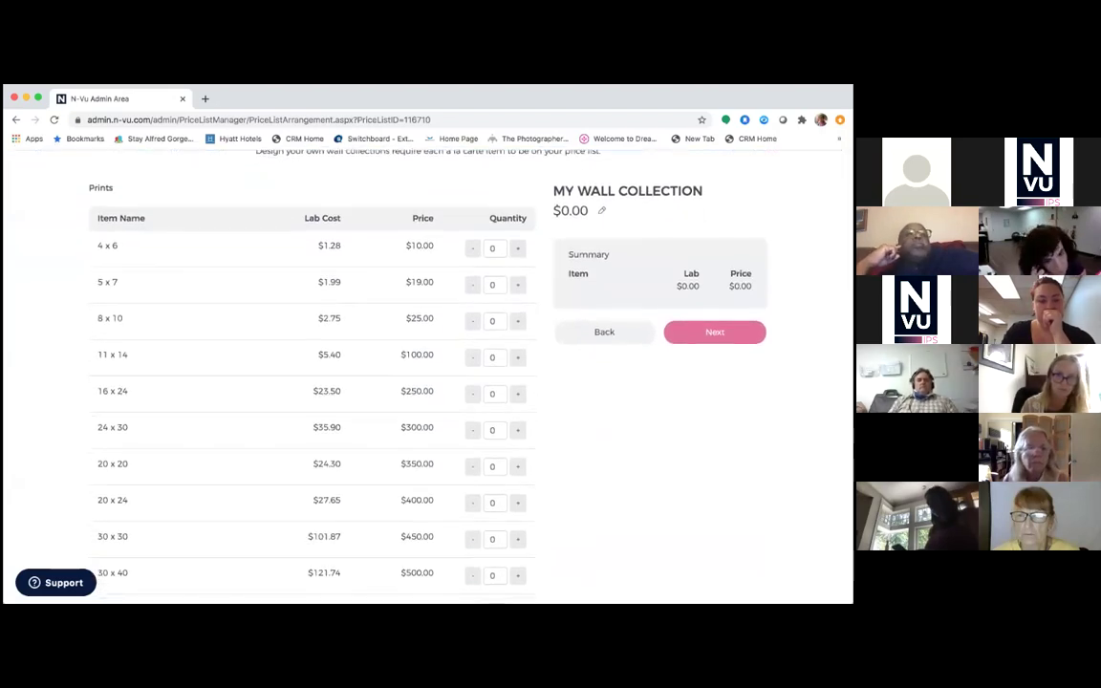
{"action": "scroll", "coordinate": [624, 452], "scroll_direction": "down", "scroll_amount": 6}
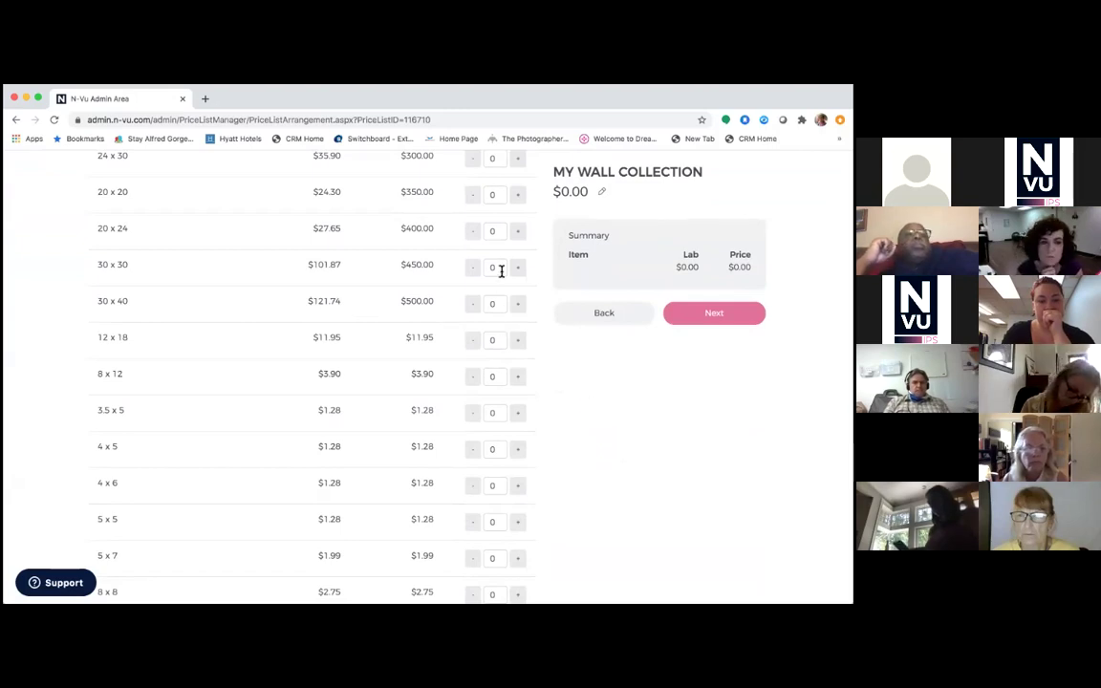
{"action": "left_click_drag", "start_coordinate": [500, 271], "coordinate": [483, 268]}
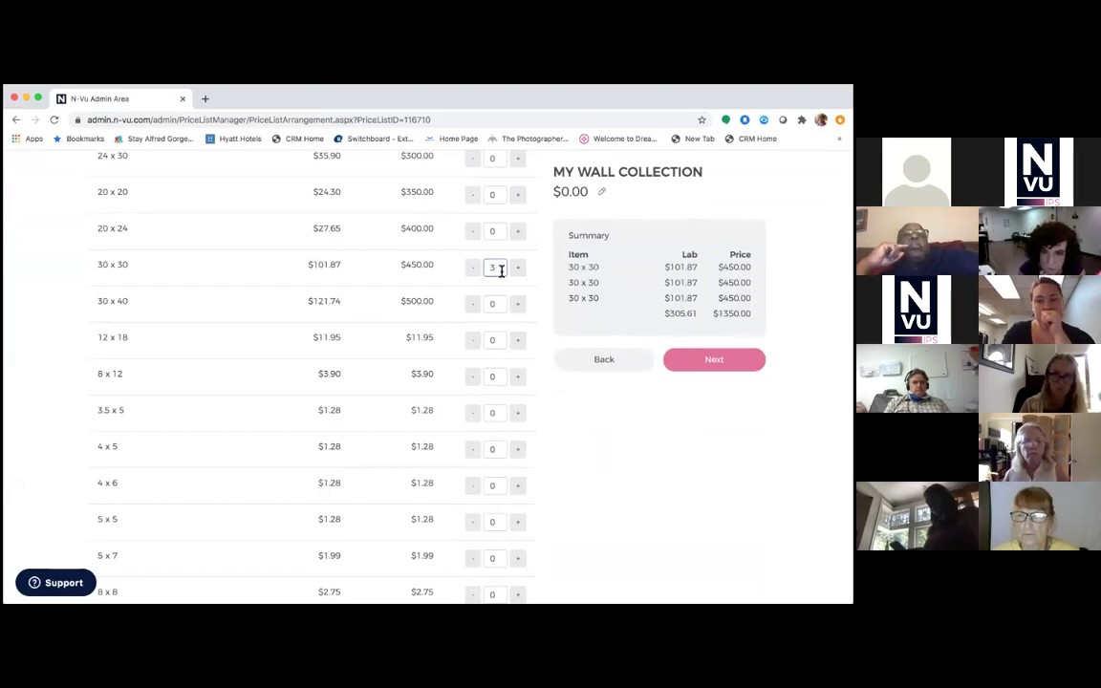
{"action": "scroll", "coordinate": [568, 266], "scroll_direction": "up", "scroll_amount": 1}
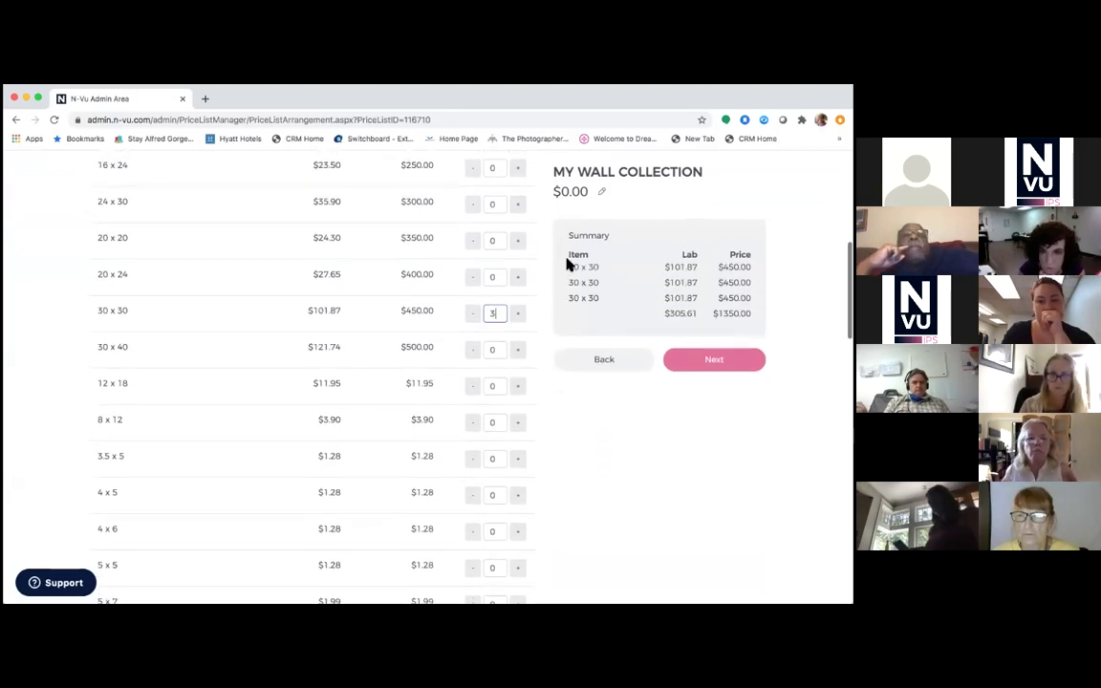
- Set the wall collection's price to 3800.00 and continue to its layout
{"action": "left_click", "coordinate": [602, 193]}
{"action": "double_click", "coordinate": [315, 388]}
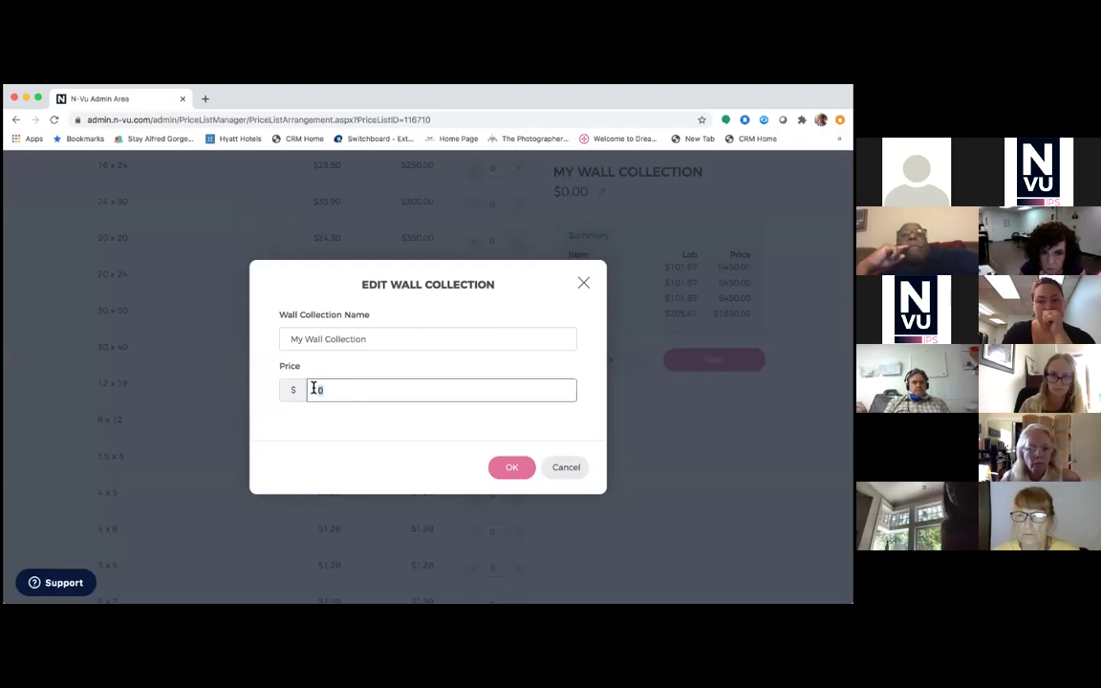
{"action": "type", "text": "3800"}
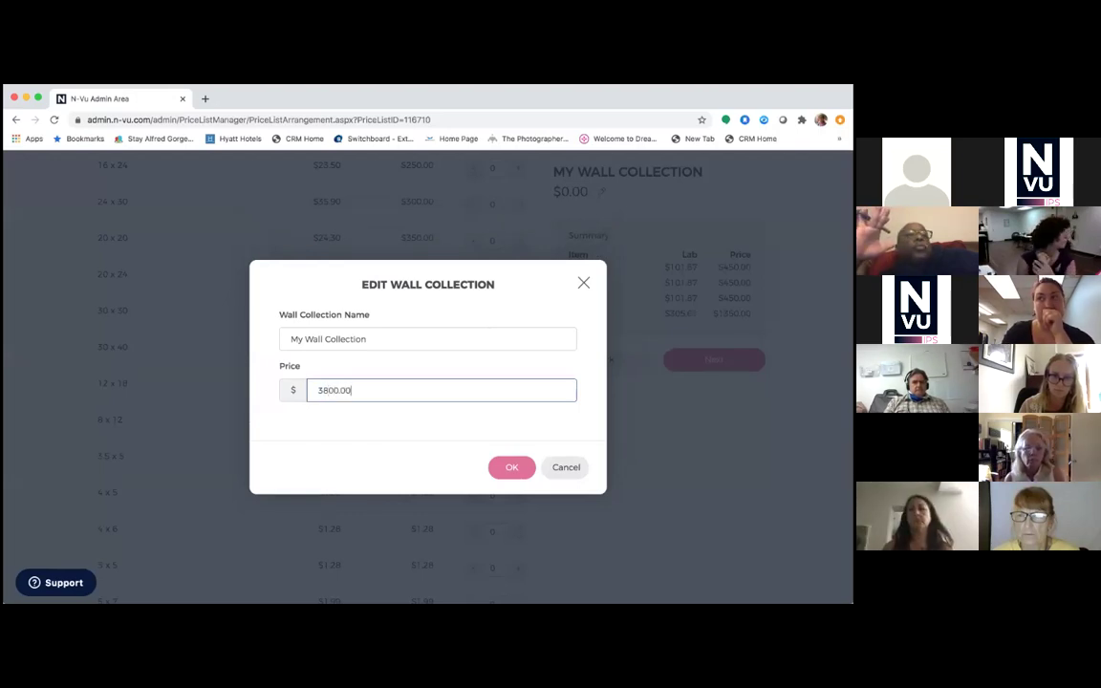
{"action": "left_click", "coordinate": [513, 474]}
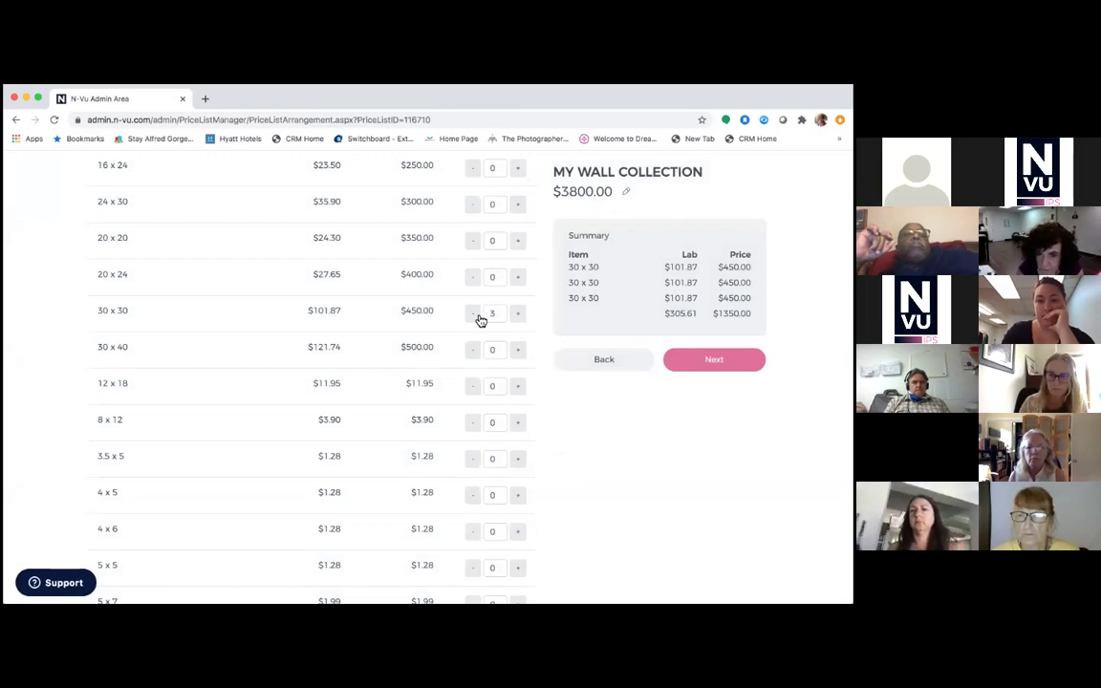
{"action": "scroll", "coordinate": [469, 385], "scroll_direction": "down", "scroll_amount": 1}
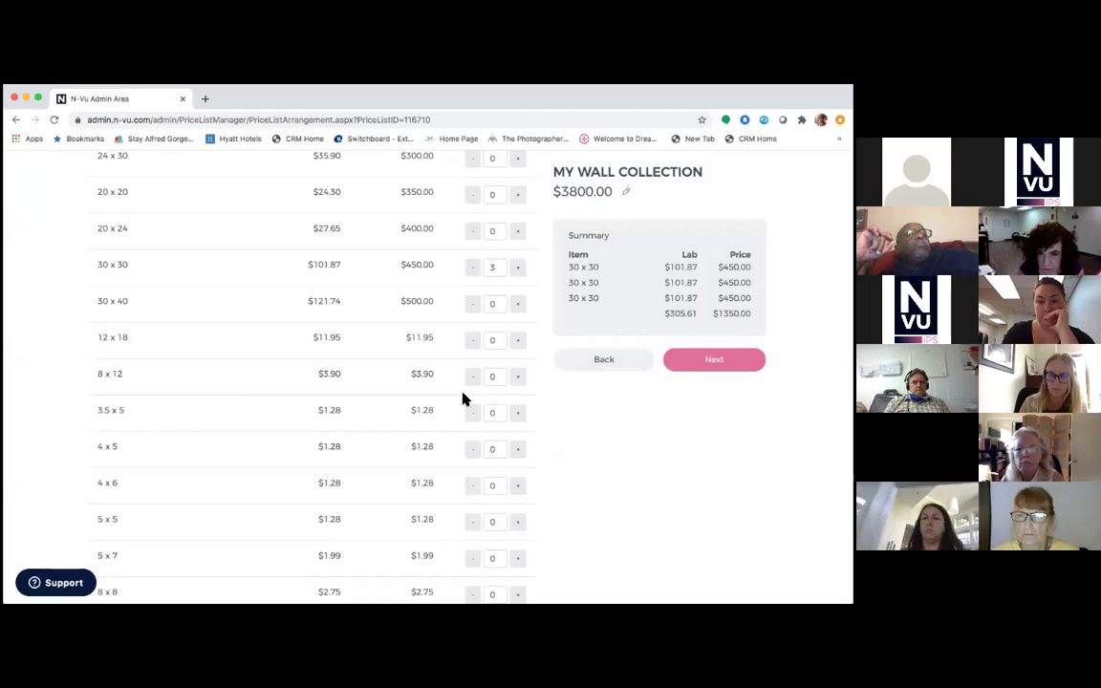
{"action": "scroll", "coordinate": [486, 394], "scroll_direction": "up", "scroll_amount": 1}
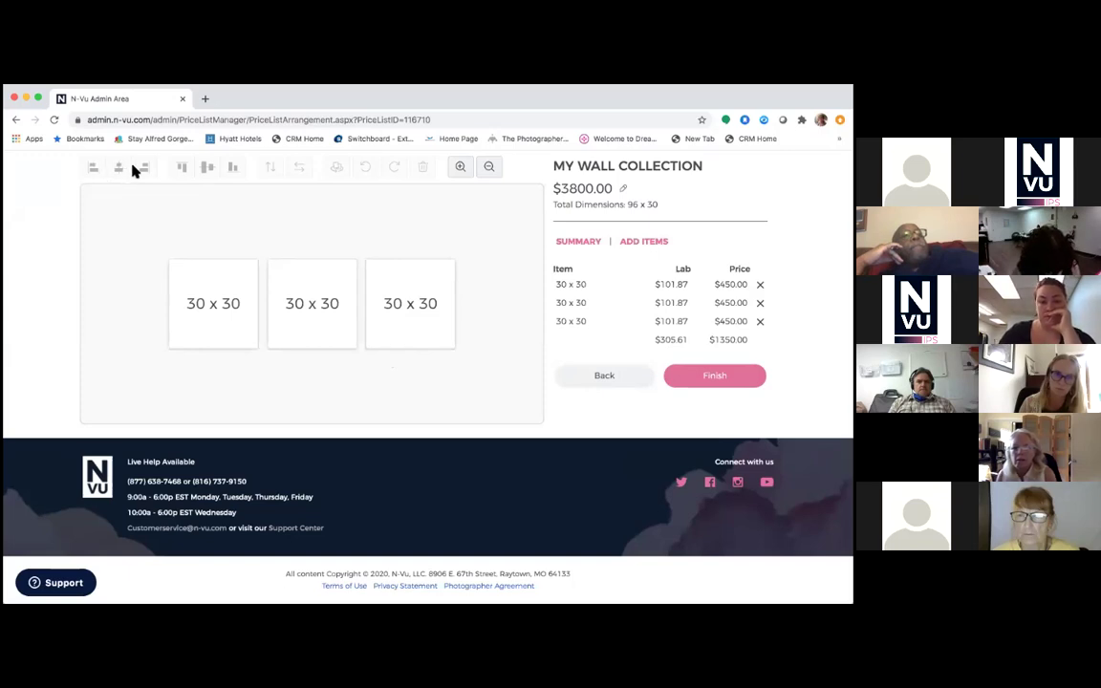
- Flip the leftmost 30 x 30 print horizontally in the wall layout and check the remaining prints by selecting them
{"action": "left_click", "coordinate": [251, 315]}
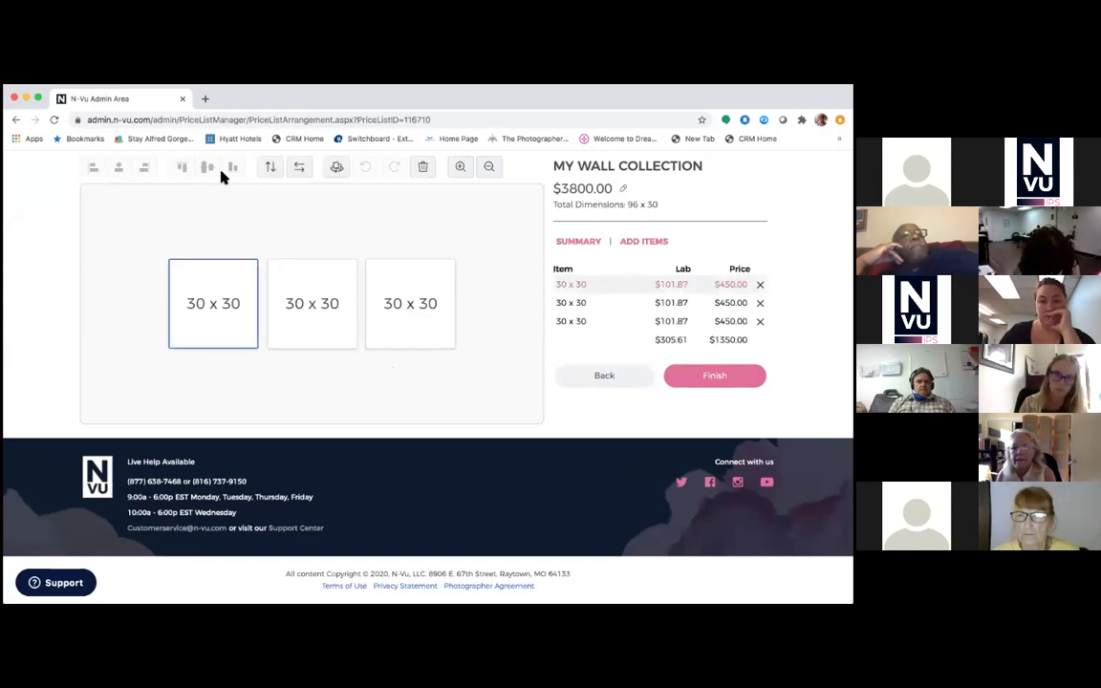
{"action": "left_click", "coordinate": [300, 174]}
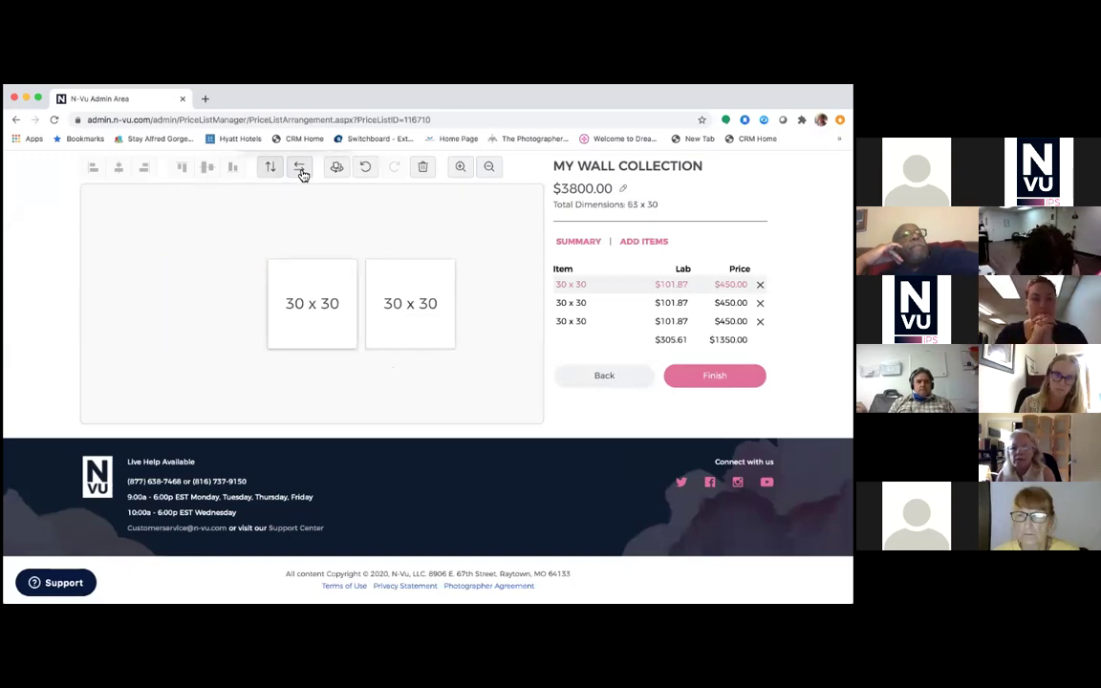
{"action": "left_click", "coordinate": [323, 296]}
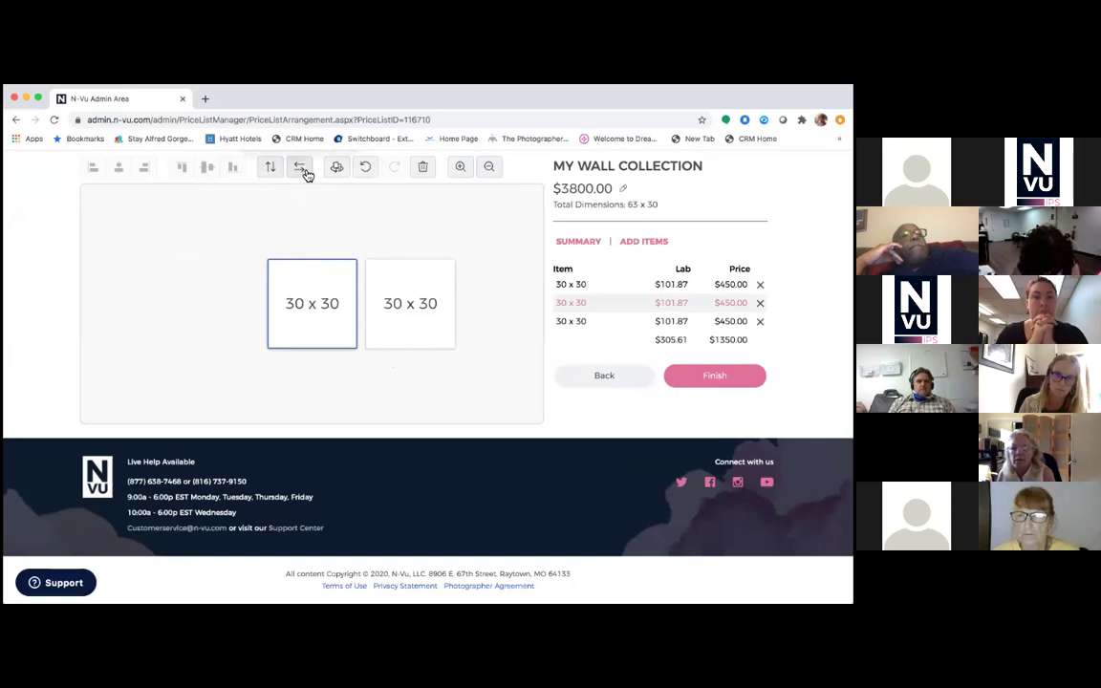
{"action": "left_click", "coordinate": [388, 308]}
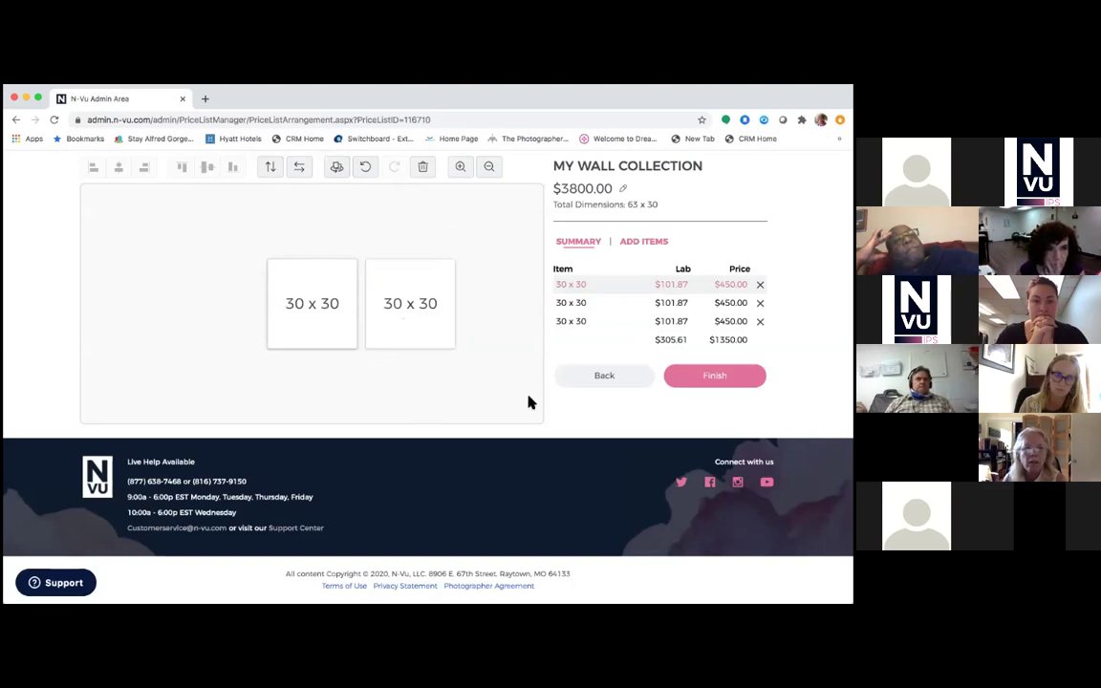
- Add another 30 x 30 print at the left end of the wall layout's row and finish the wall collection
{"action": "left_click", "coordinate": [643, 242]}
{"action": "left_click", "coordinate": [331, 229]}
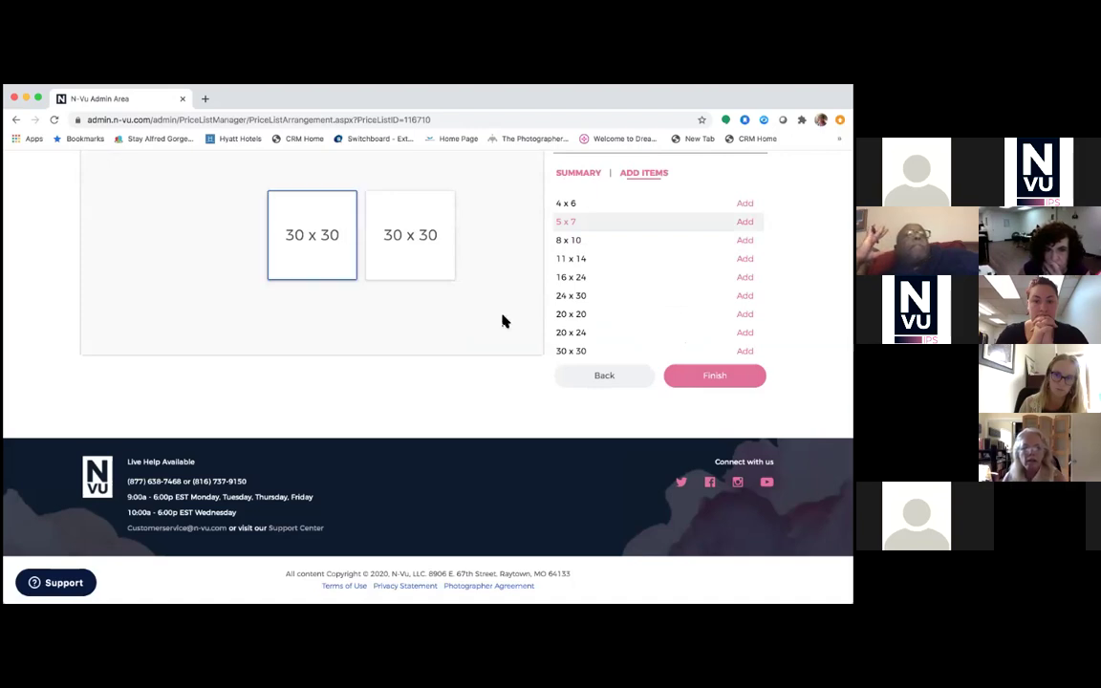
{"action": "left_click_drag", "start_coordinate": [571, 351], "coordinate": [219, 243]}
{"action": "scroll", "coordinate": [355, 314], "scroll_direction": "up", "scroll_amount": 2}
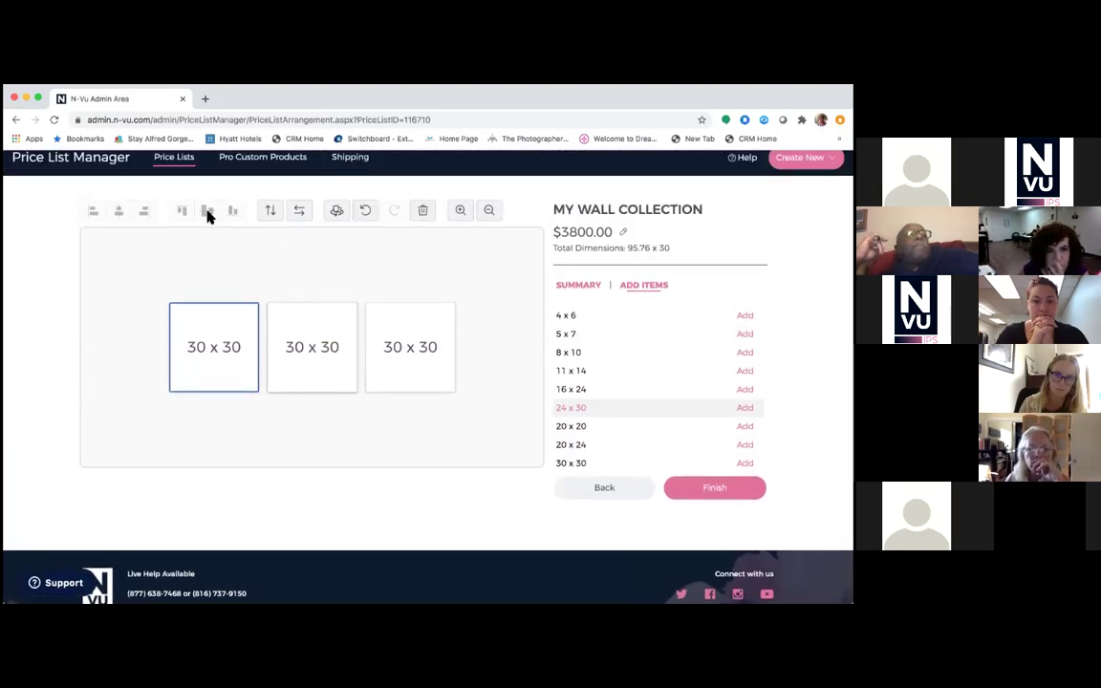
{"action": "left_click", "coordinate": [177, 298]}
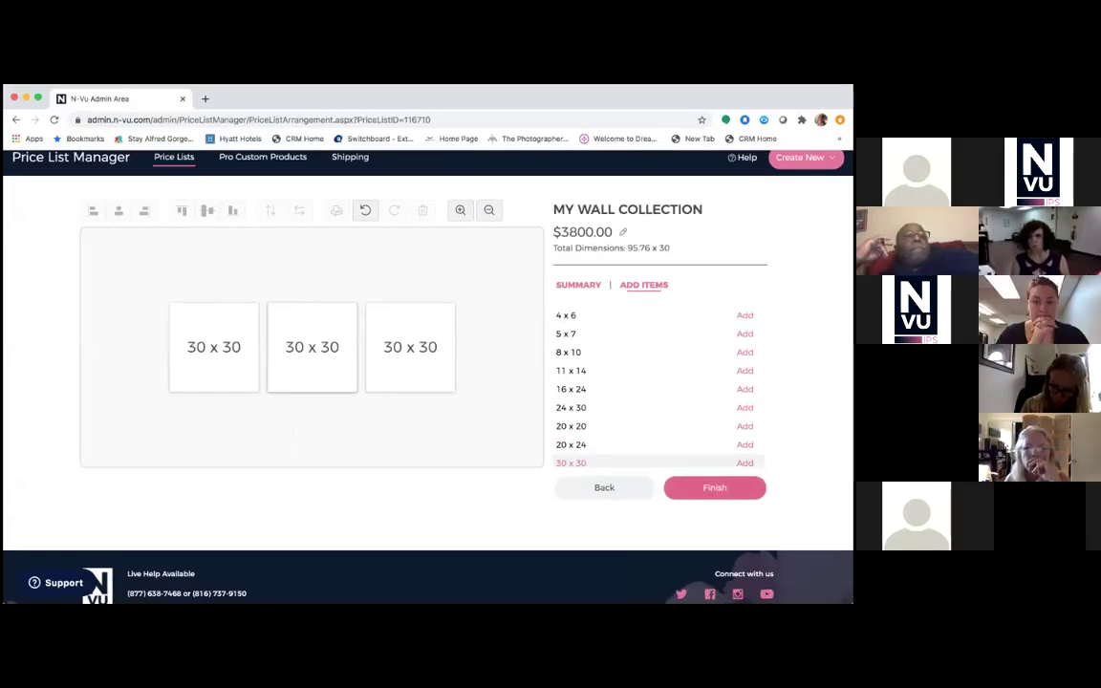
{"action": "left_click", "coordinate": [744, 462]}
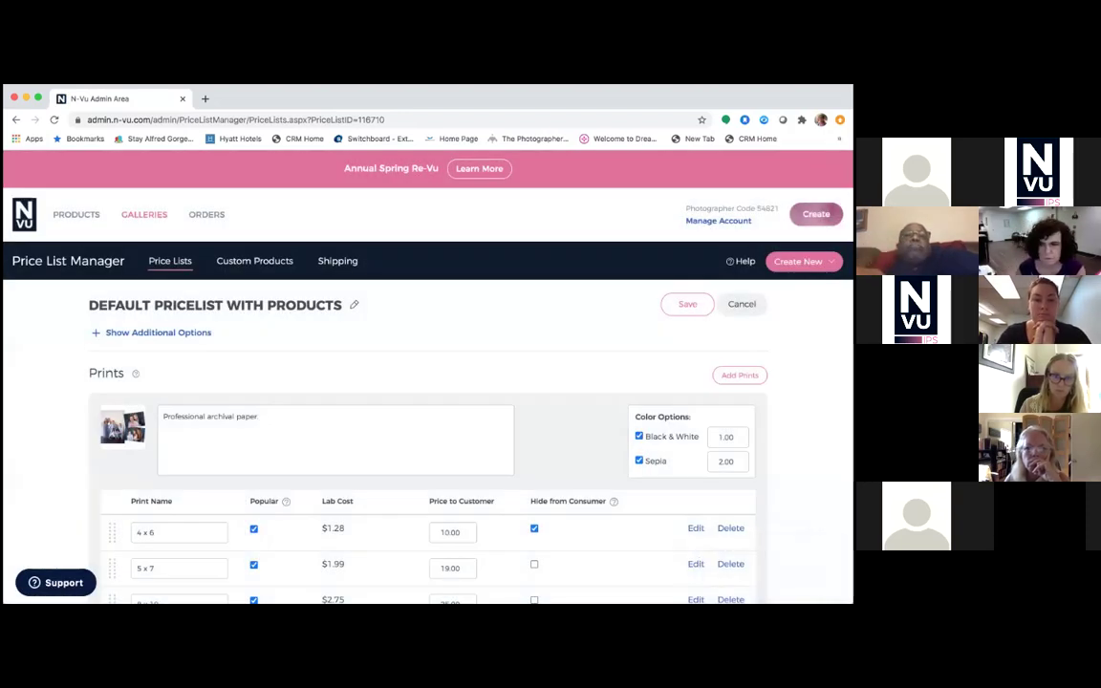
- Rename the new wall collection in the price list as 30x30
{"action": "scroll", "coordinate": [550, 447], "scroll_direction": "down", "scroll_amount": 15}
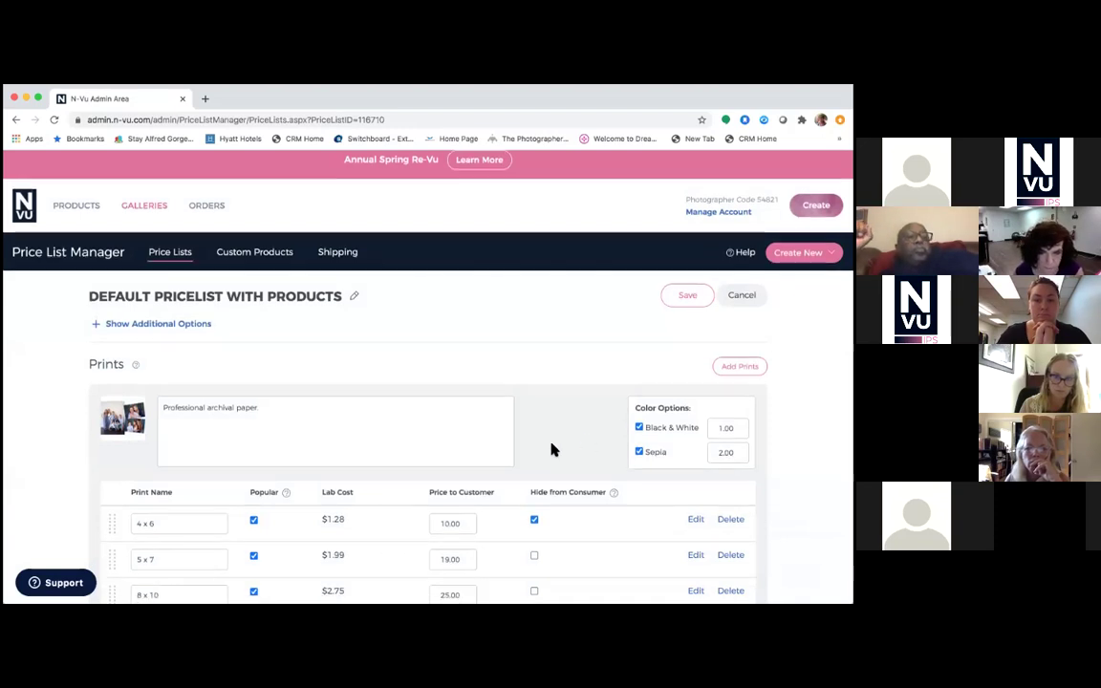
{"action": "scroll", "coordinate": [551, 444], "scroll_direction": "down", "scroll_amount": 20}
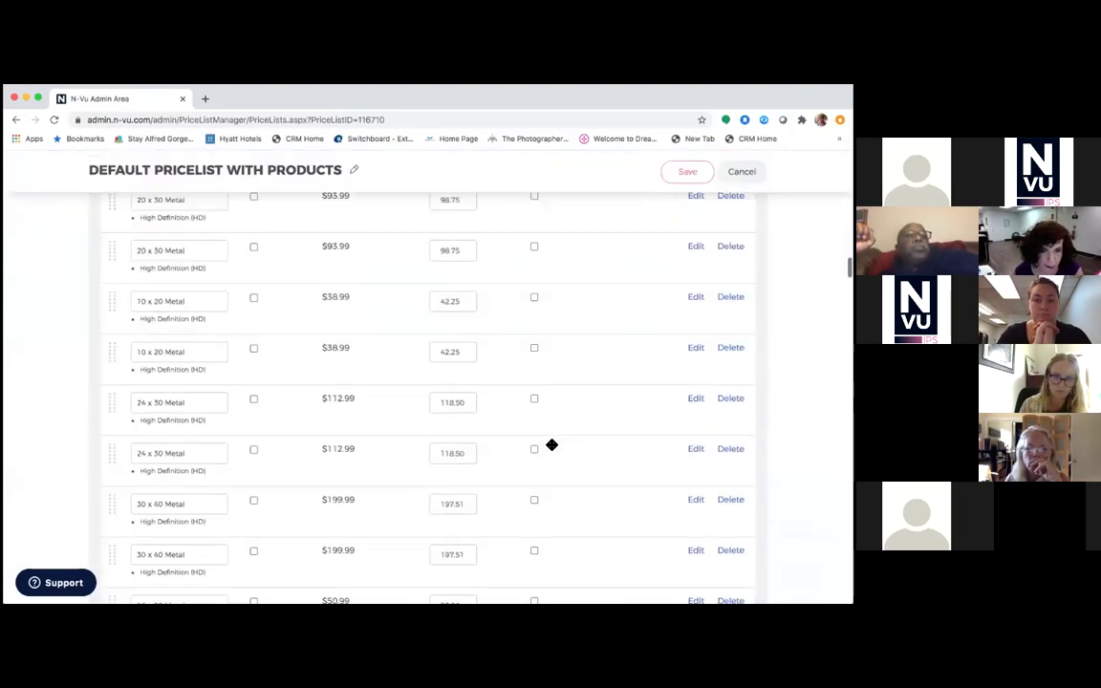
{"action": "scroll", "coordinate": [551, 447], "scroll_direction": "down", "scroll_amount": 20}
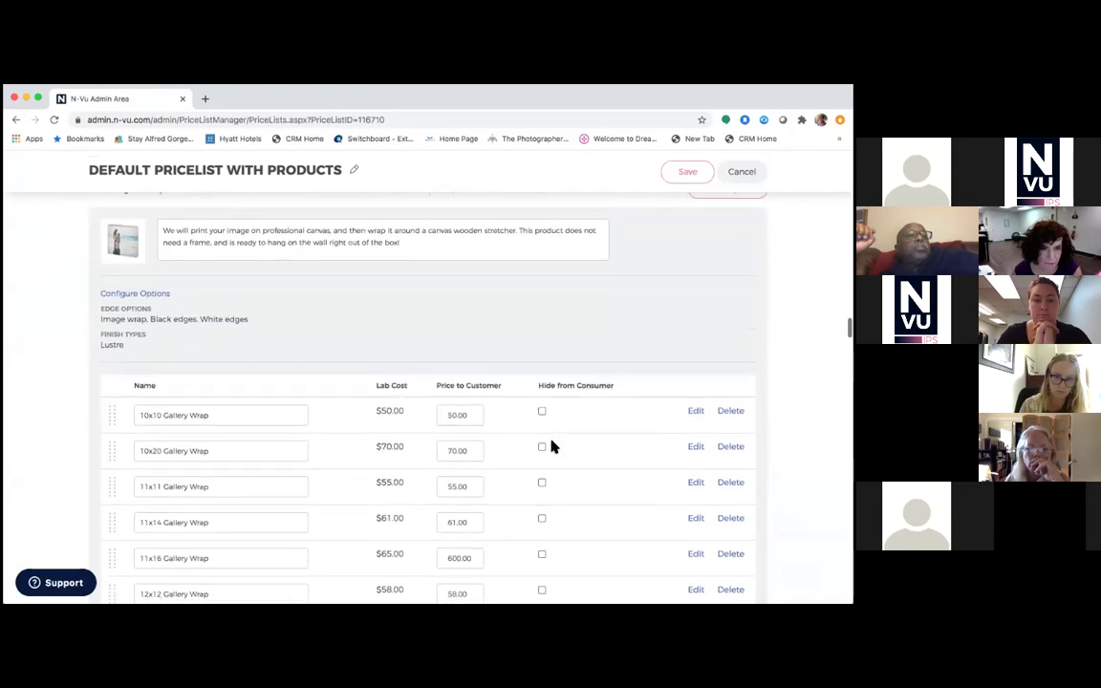
{"action": "scroll", "coordinate": [553, 443], "scroll_direction": "down", "scroll_amount": 8}
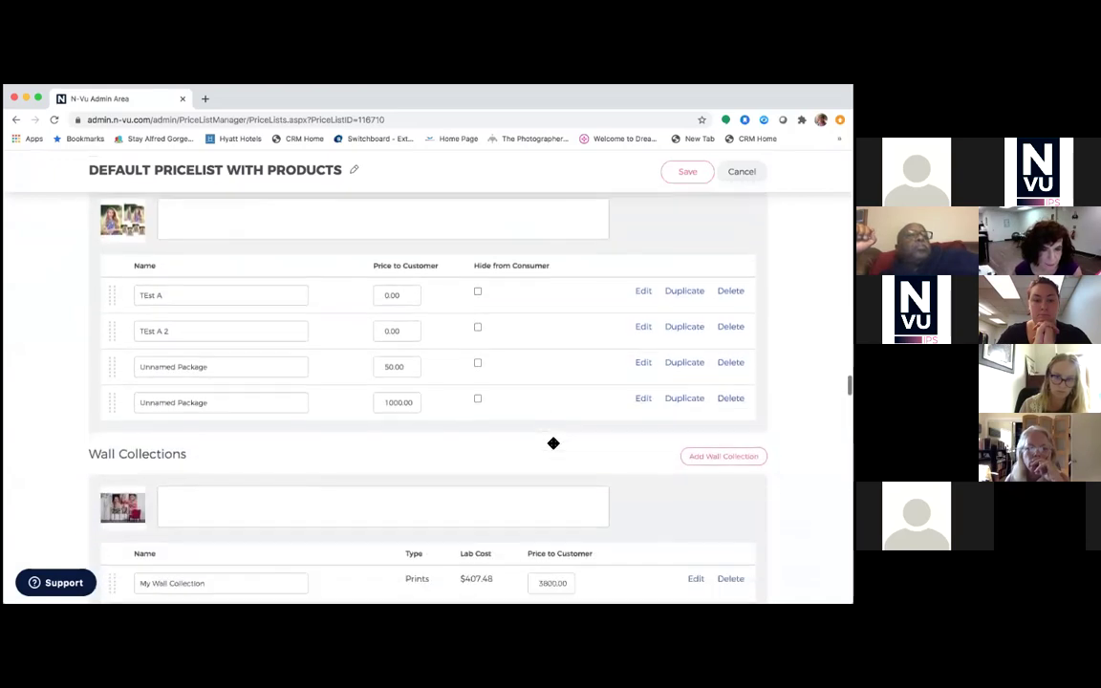
{"action": "left_click", "coordinate": [230, 356]}
{"action": "left_click_drag", "start_coordinate": [230, 357], "coordinate": [105, 339]}
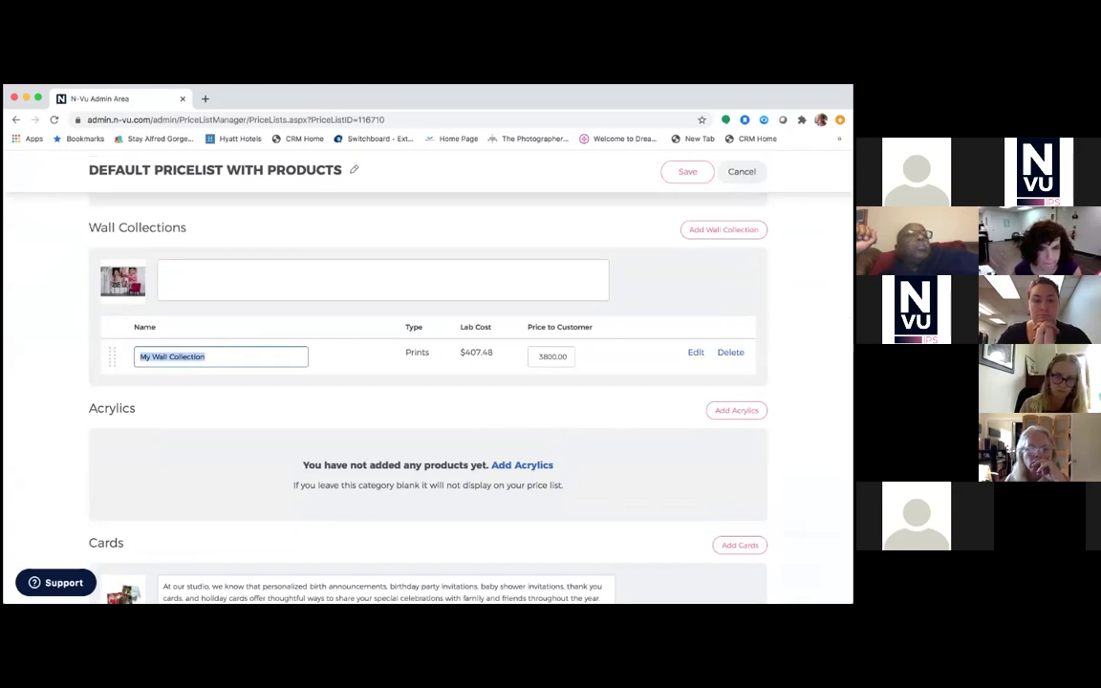
{"action": "key", "text": "BackSpace"}
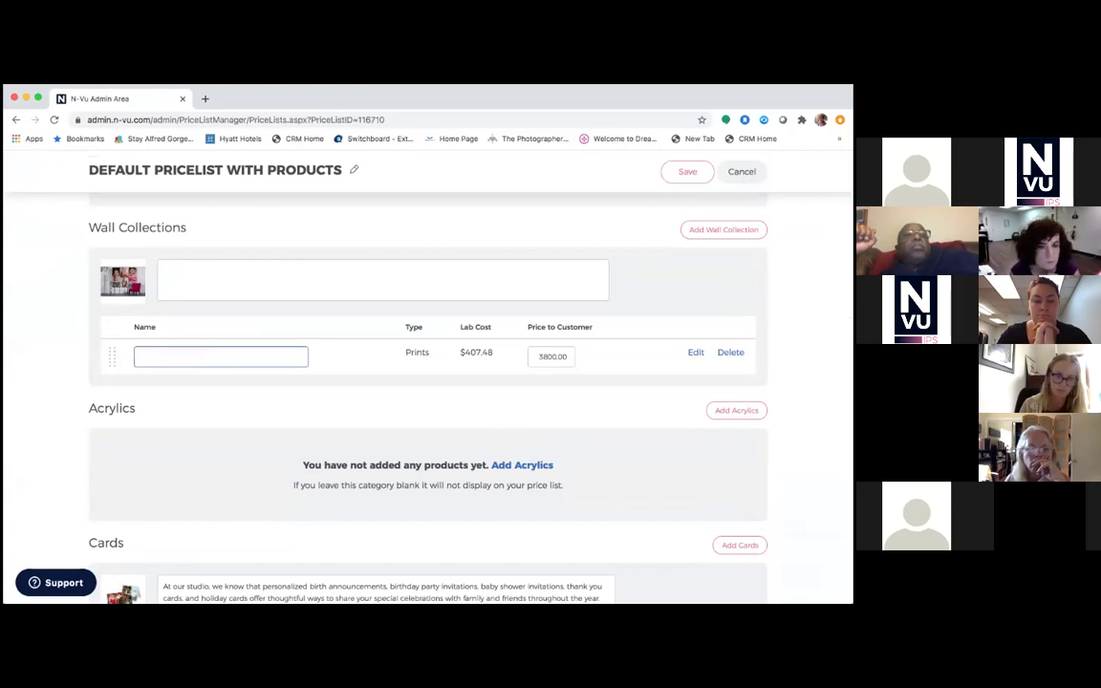
{"action": "type", "text": "30x30"}
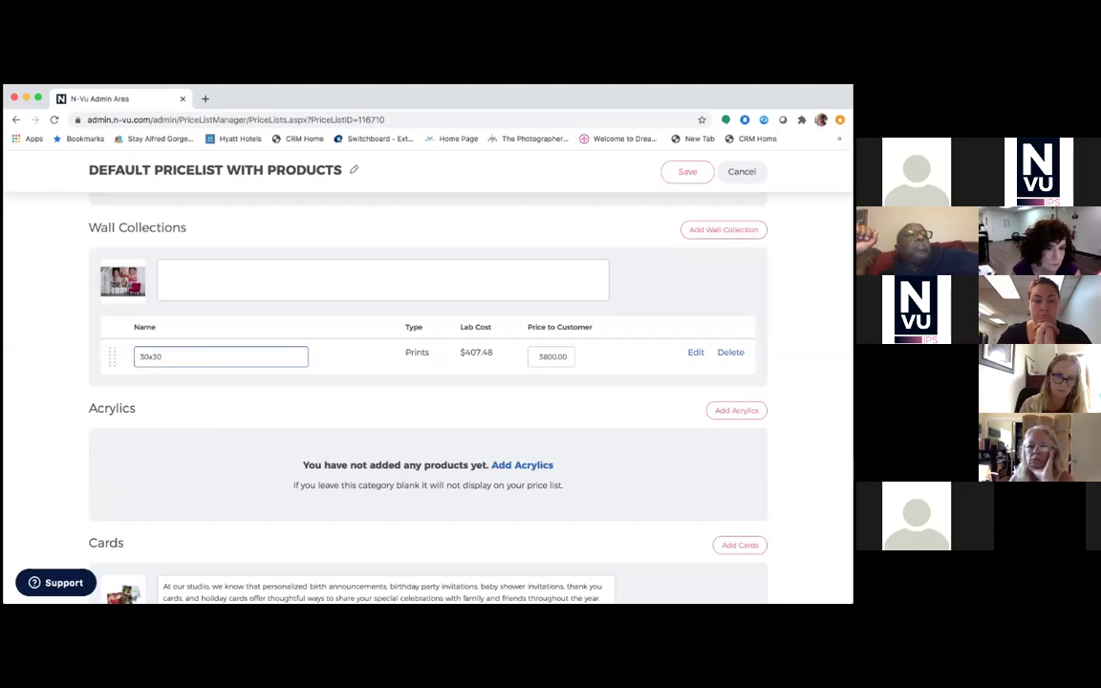
- Complete the wall collection's name as 30x30 Wall Collection and save the price list, accepting customer prices equal to cost
{"action": "type", "text": " Wall"}
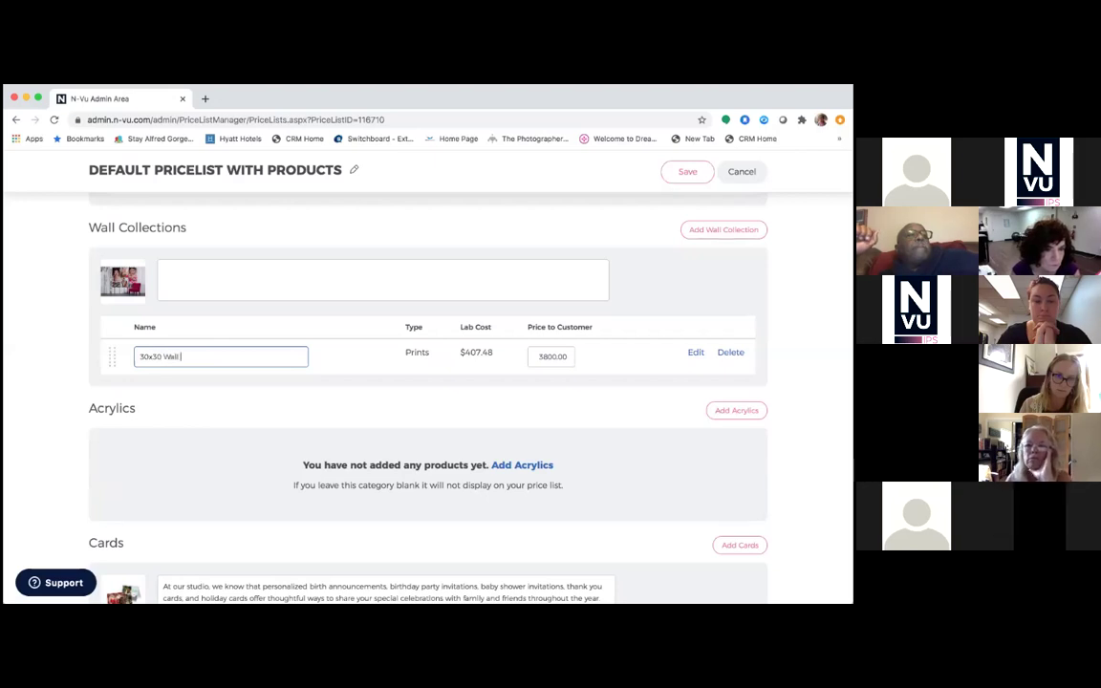
{"action": "type", "text": " Collection"}
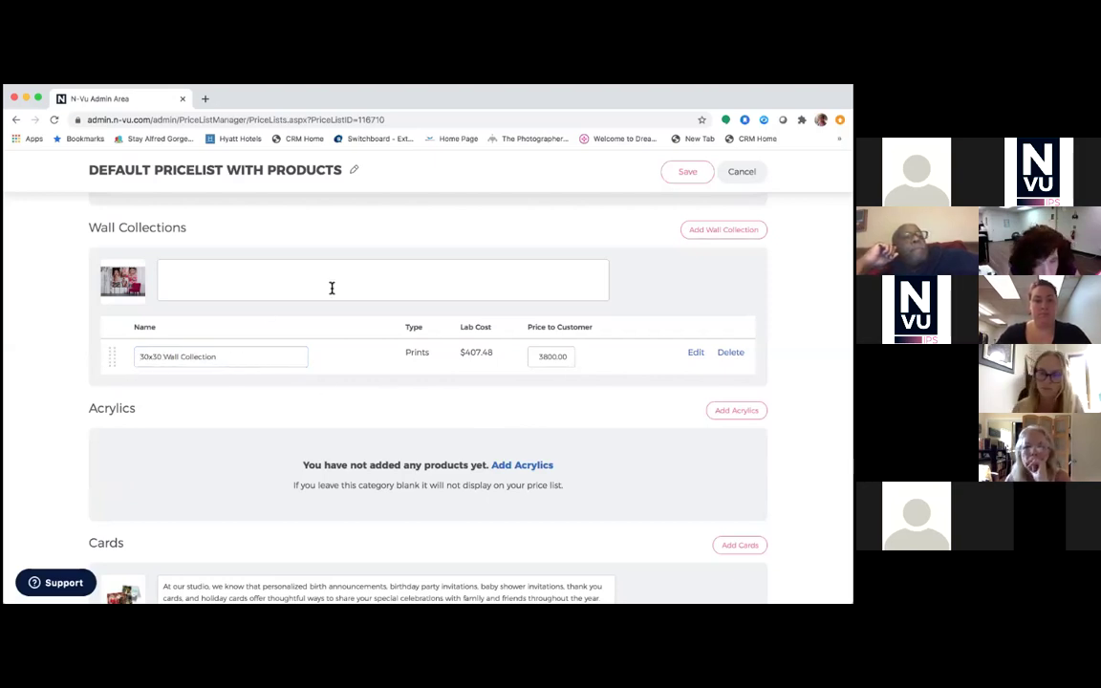
{"action": "left_click", "coordinate": [687, 171]}
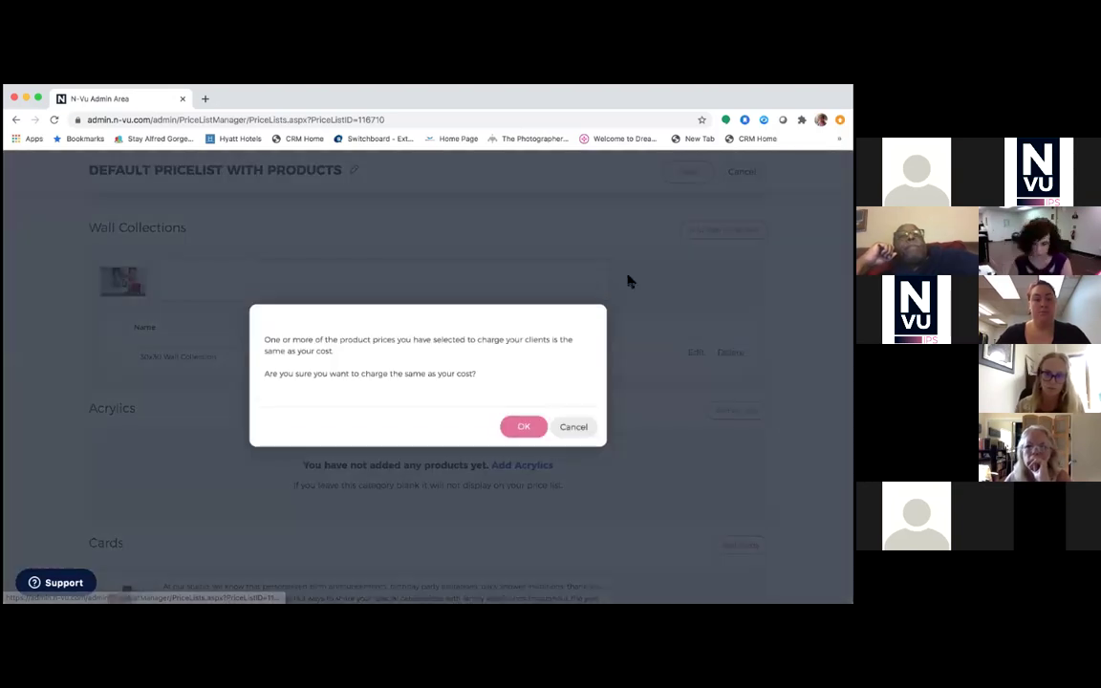
{"action": "left_click", "coordinate": [526, 429]}
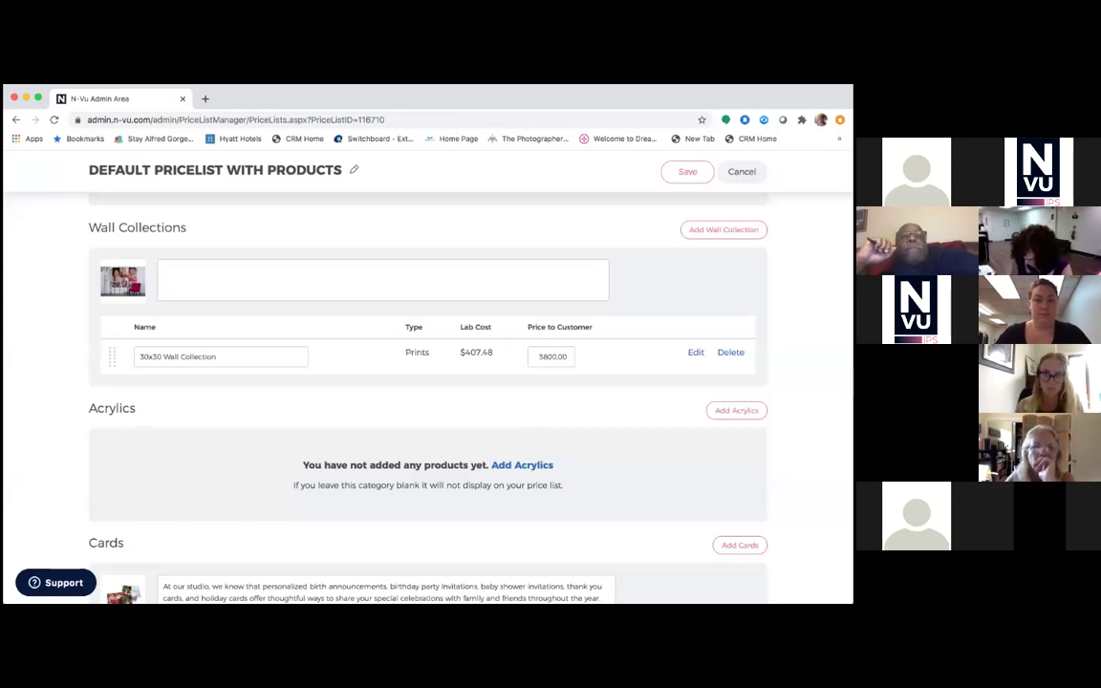
- Review the saved price list's product sections from Wall Collections back up to Prints
{"action": "scroll", "coordinate": [427, 382], "scroll_direction": "up", "scroll_amount": 10}
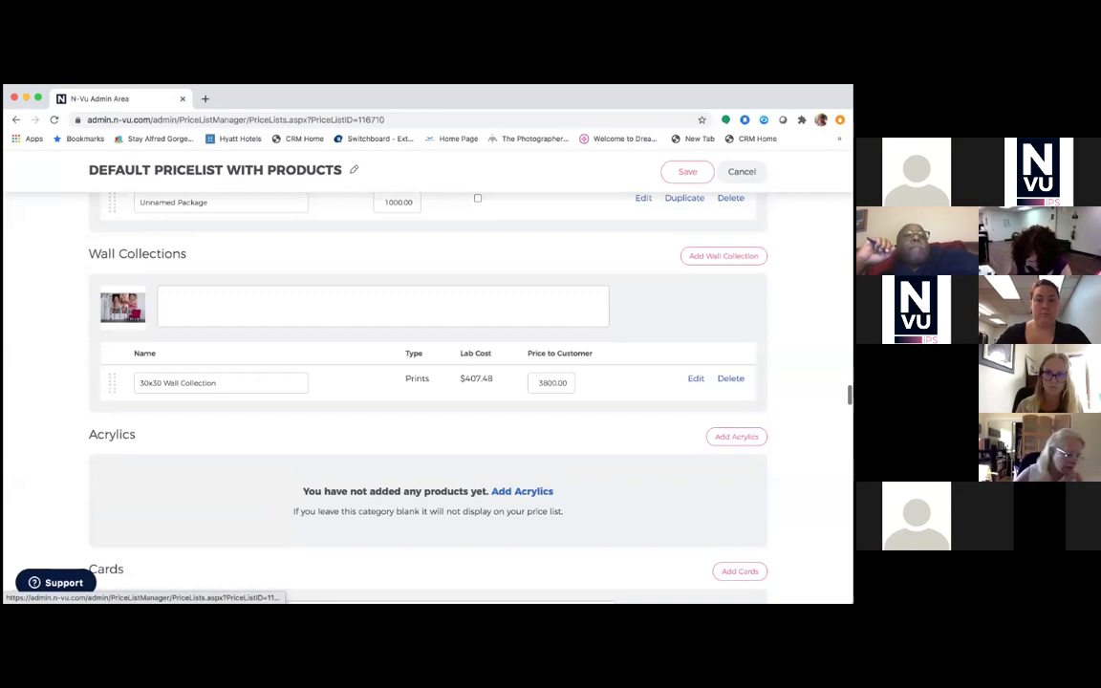
{"action": "scroll", "coordinate": [427, 383], "scroll_direction": "up", "scroll_amount": 15}
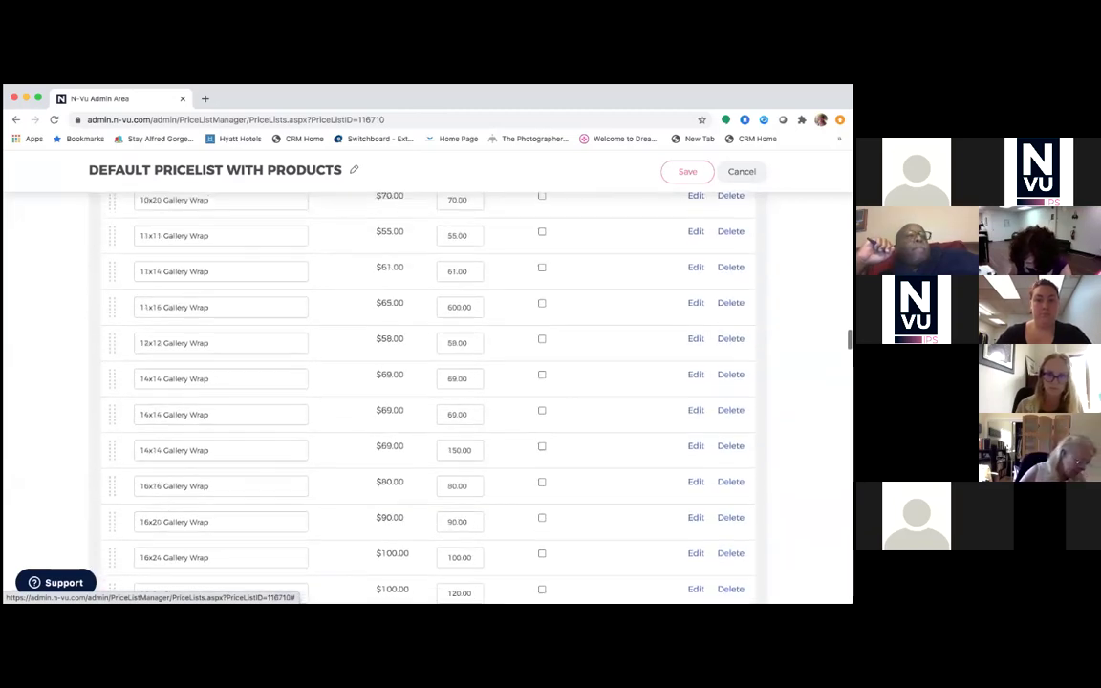
{"action": "scroll", "coordinate": [427, 382], "scroll_direction": "up", "scroll_amount": 15}
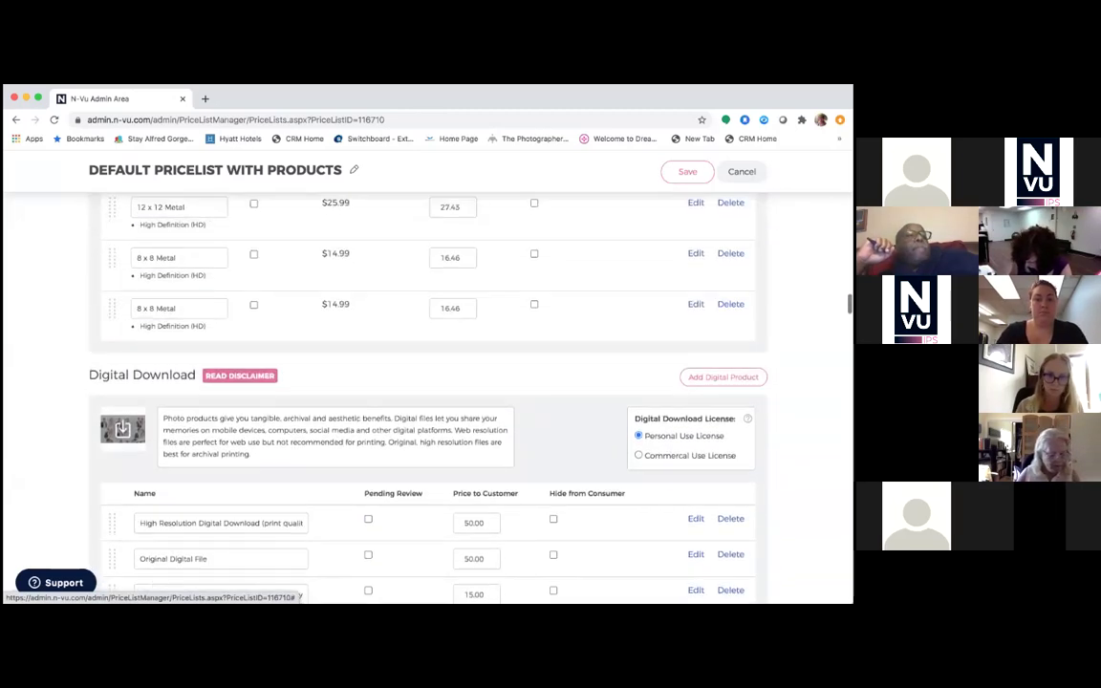
{"action": "scroll", "coordinate": [428, 382], "scroll_direction": "up", "scroll_amount": 15}
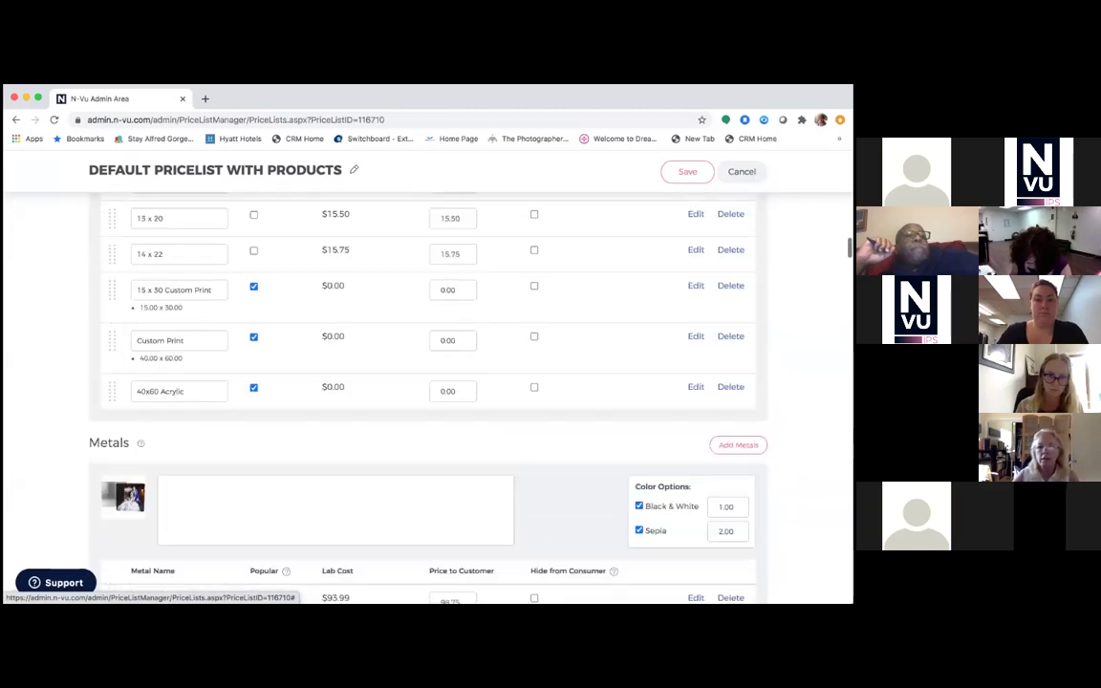
{"action": "scroll", "coordinate": [427, 382], "scroll_direction": "up", "scroll_amount": 15}
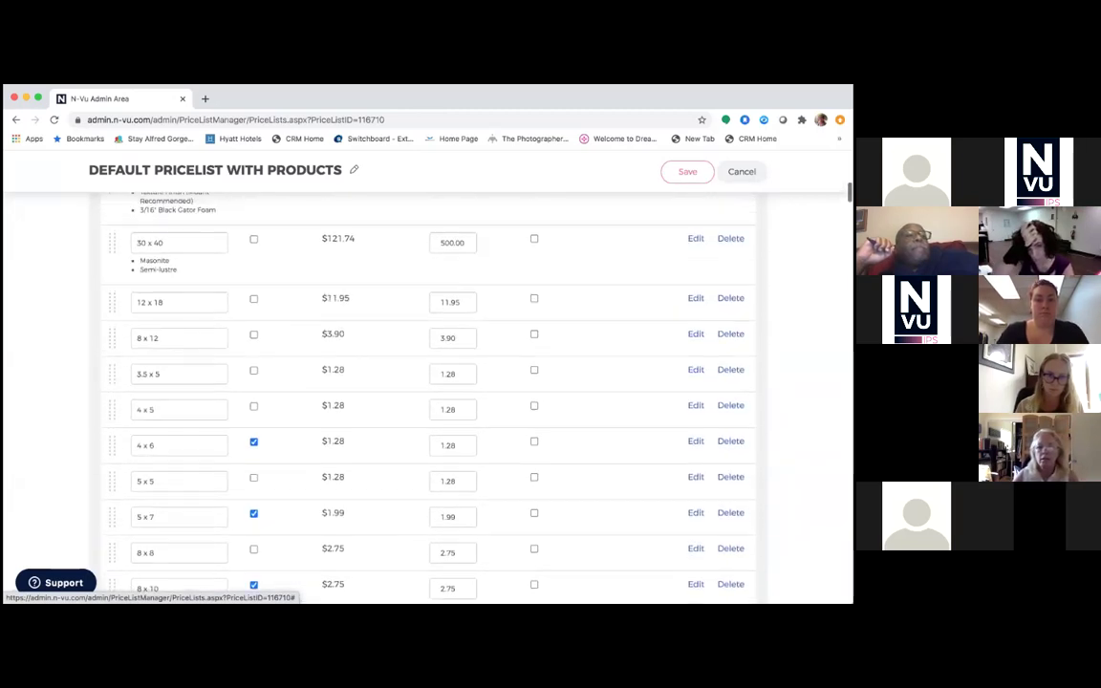
{"action": "scroll", "coordinate": [430, 360], "scroll_direction": "up", "scroll_amount": 10}
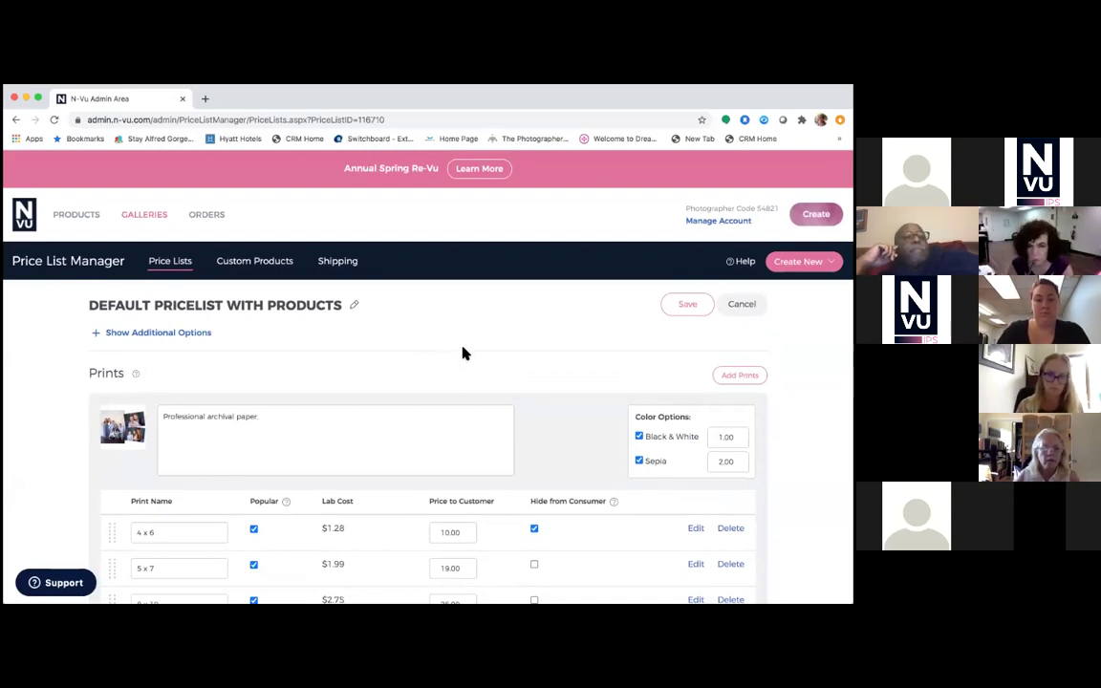
{"action": "scroll", "coordinate": [461, 353], "scroll_direction": "down", "scroll_amount": 4}
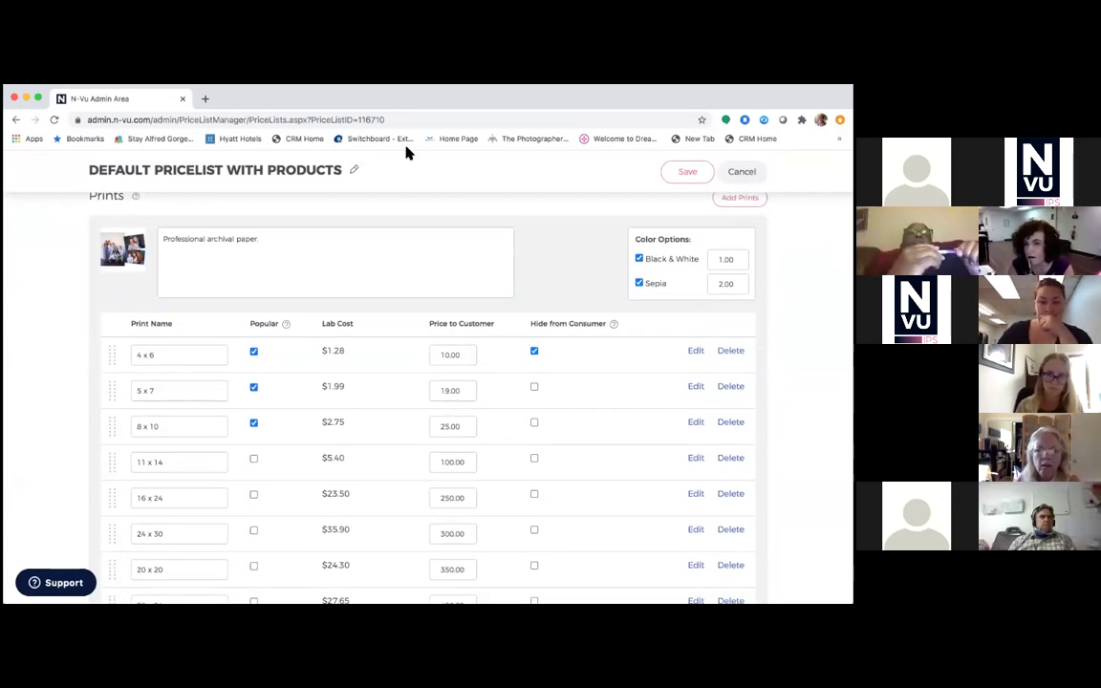
{"action": "scroll", "coordinate": [320, 291], "scroll_direction": "up", "scroll_amount": 4}
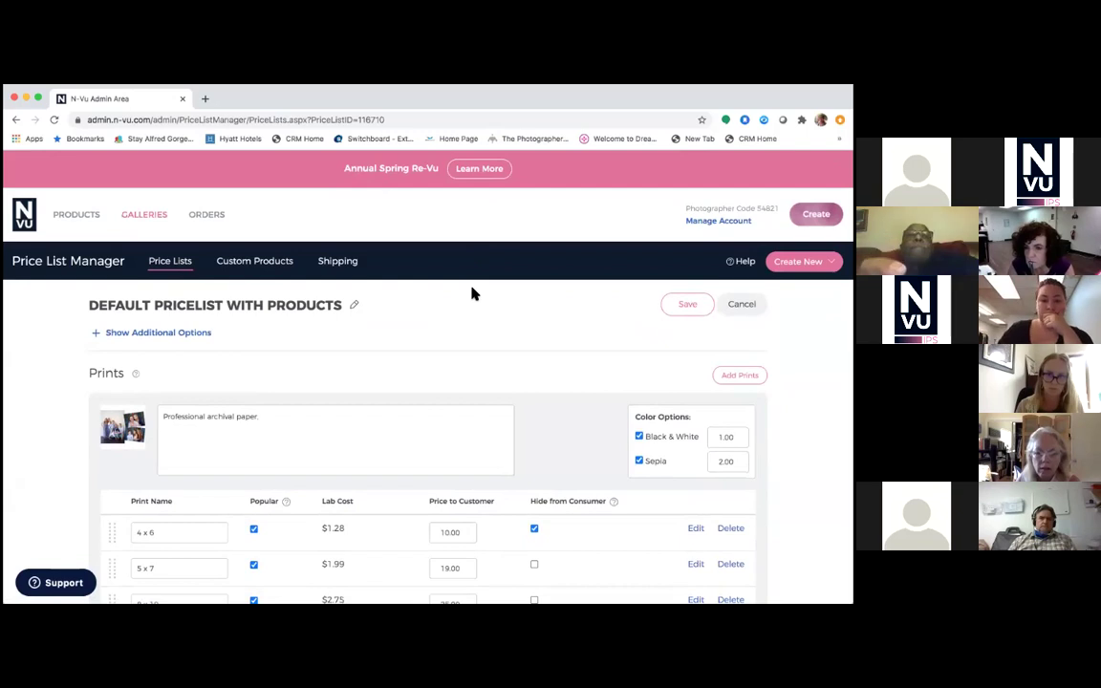
- Examine the Metals section's sizes, lab costs, customer prices and Hide from Consumer settings
{"action": "scroll", "coordinate": [422, 374], "scroll_direction": "down", "scroll_amount": 10}
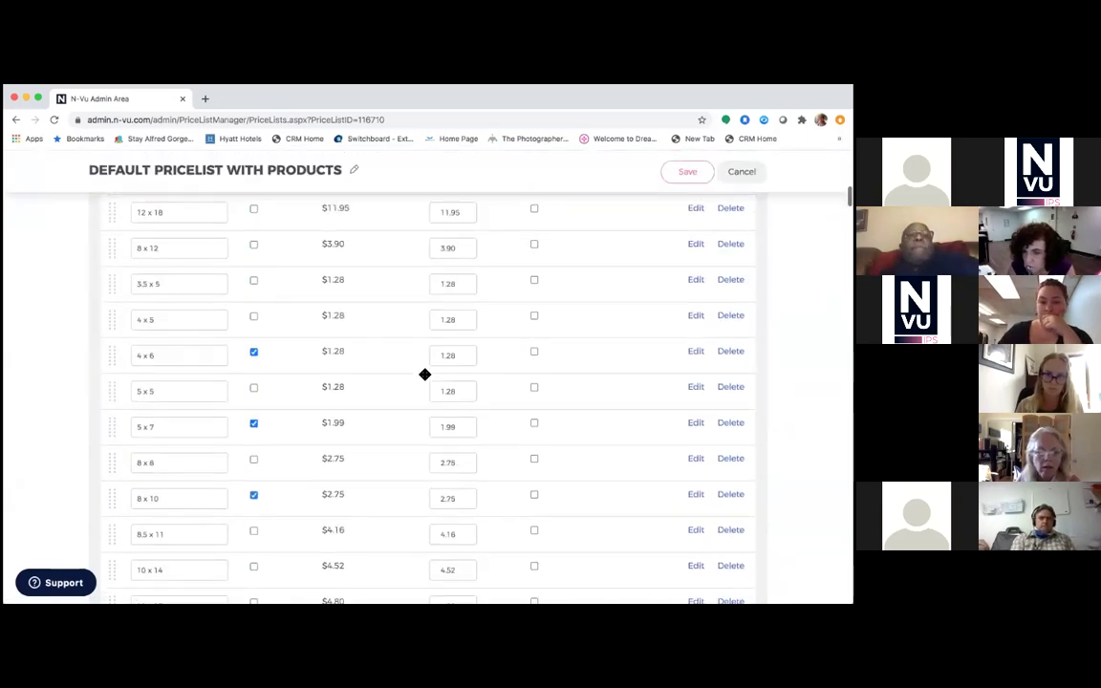
{"action": "scroll", "coordinate": [425, 373], "scroll_direction": "down", "scroll_amount": 10}
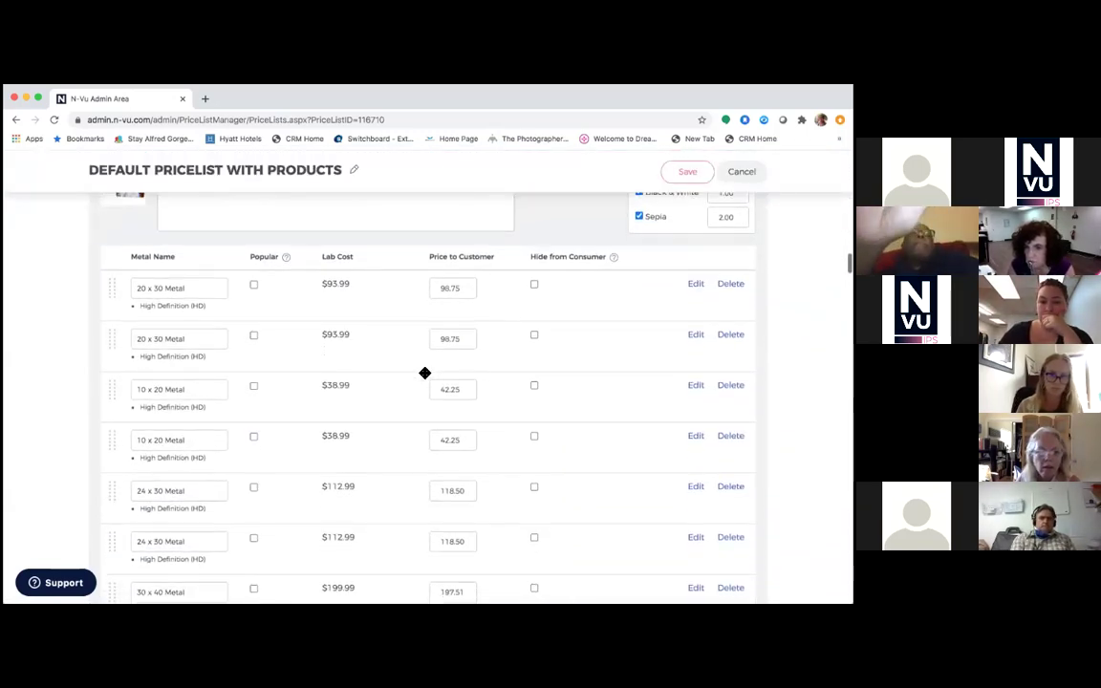
{"action": "scroll", "coordinate": [424, 373], "scroll_direction": "down", "scroll_amount": 5}
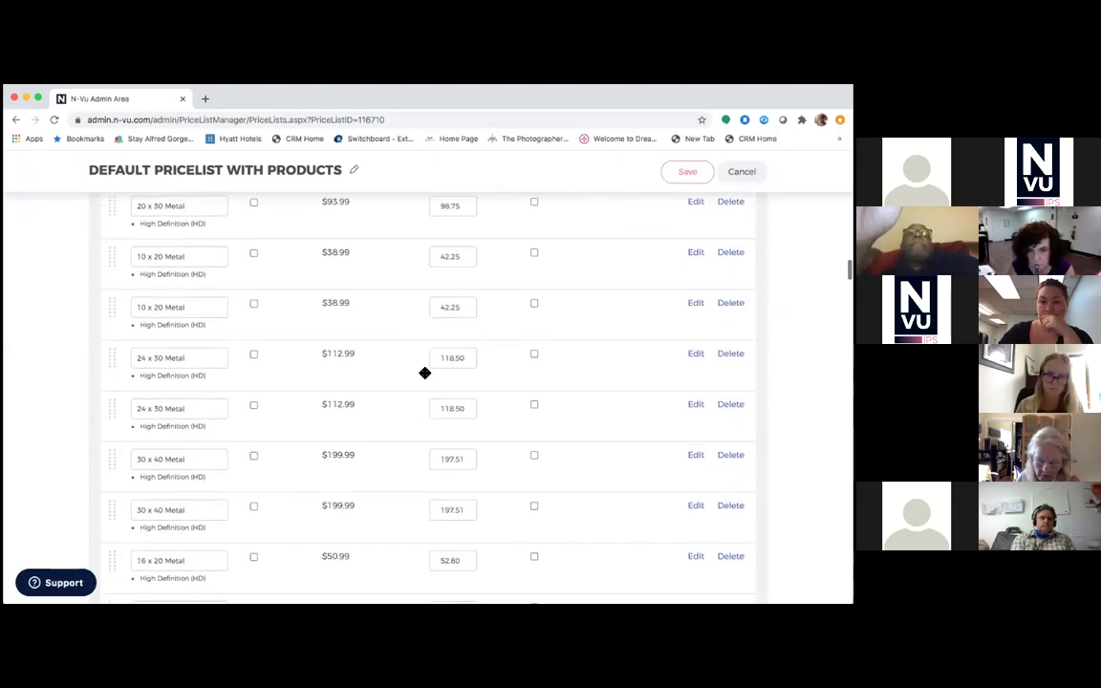
{"action": "scroll", "coordinate": [425, 372], "scroll_direction": "down", "scroll_amount": 2}
{"action": "scroll", "coordinate": [425, 373], "scroll_direction": "up", "scroll_amount": 6}
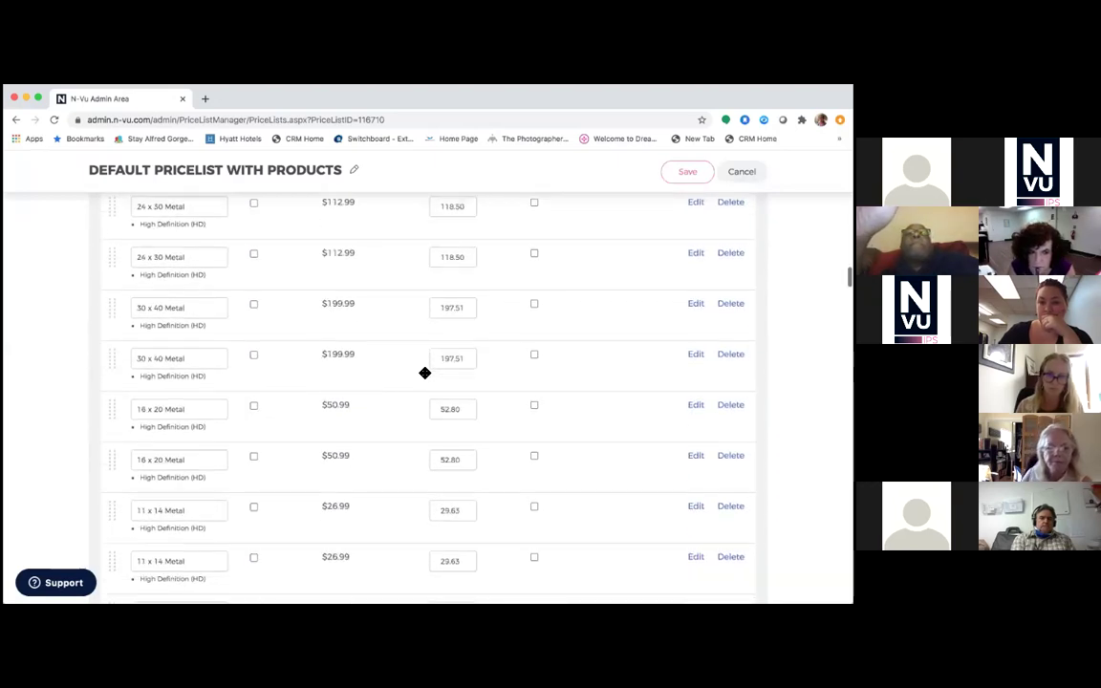
{"action": "scroll", "coordinate": [424, 373], "scroll_direction": "up", "scroll_amount": 1}
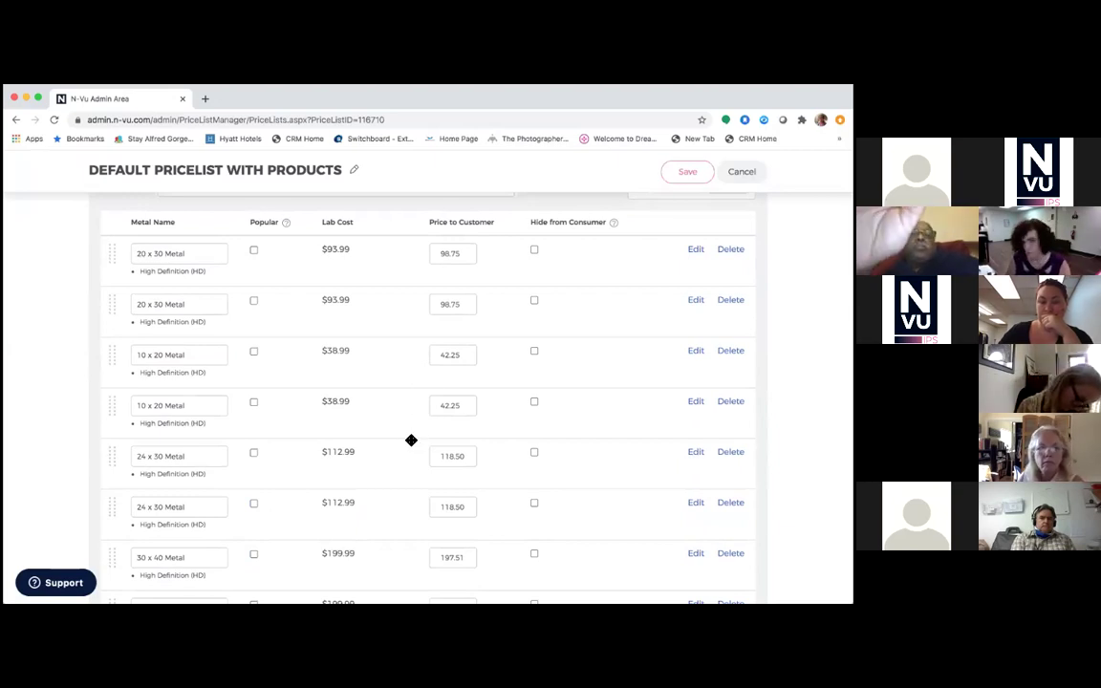
{"action": "scroll", "coordinate": [411, 440], "scroll_direction": "down", "scroll_amount": 15}
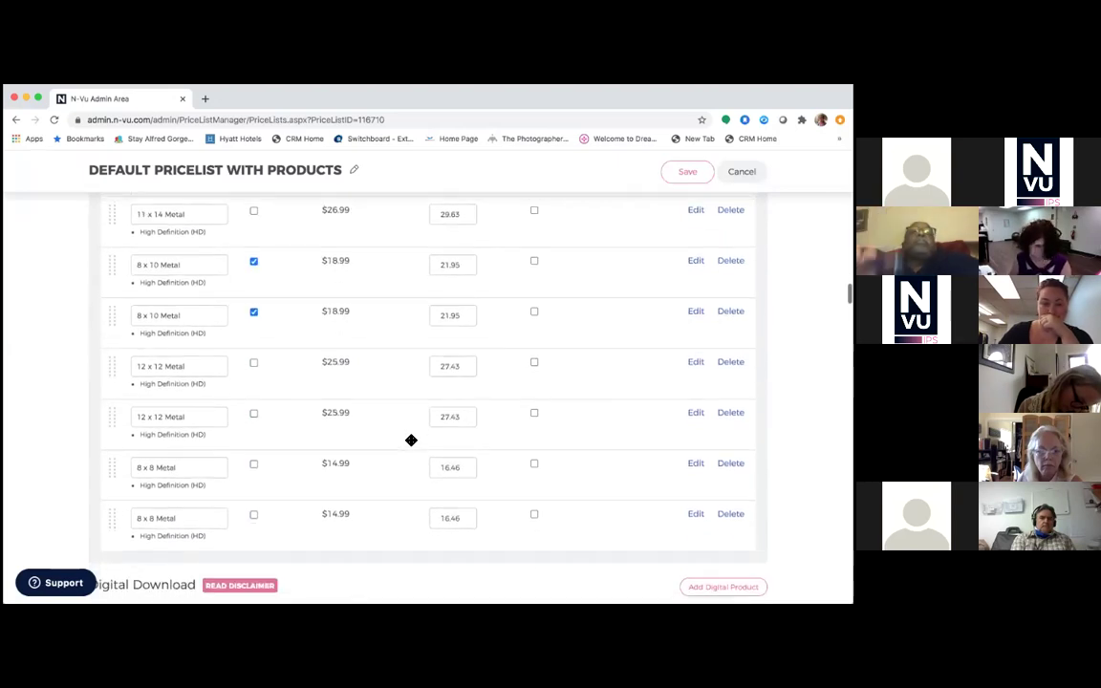
{"action": "scroll", "coordinate": [411, 440], "scroll_direction": "down", "scroll_amount": 1}
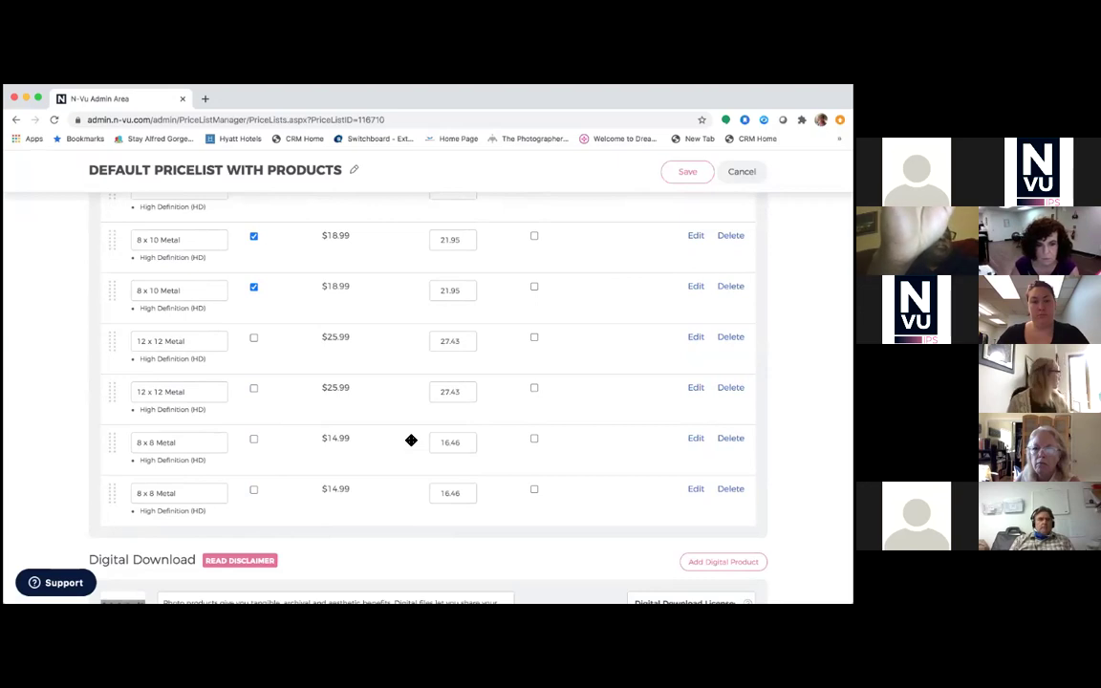
{"action": "scroll", "coordinate": [548, 435], "scroll_direction": "up", "scroll_amount": 3}
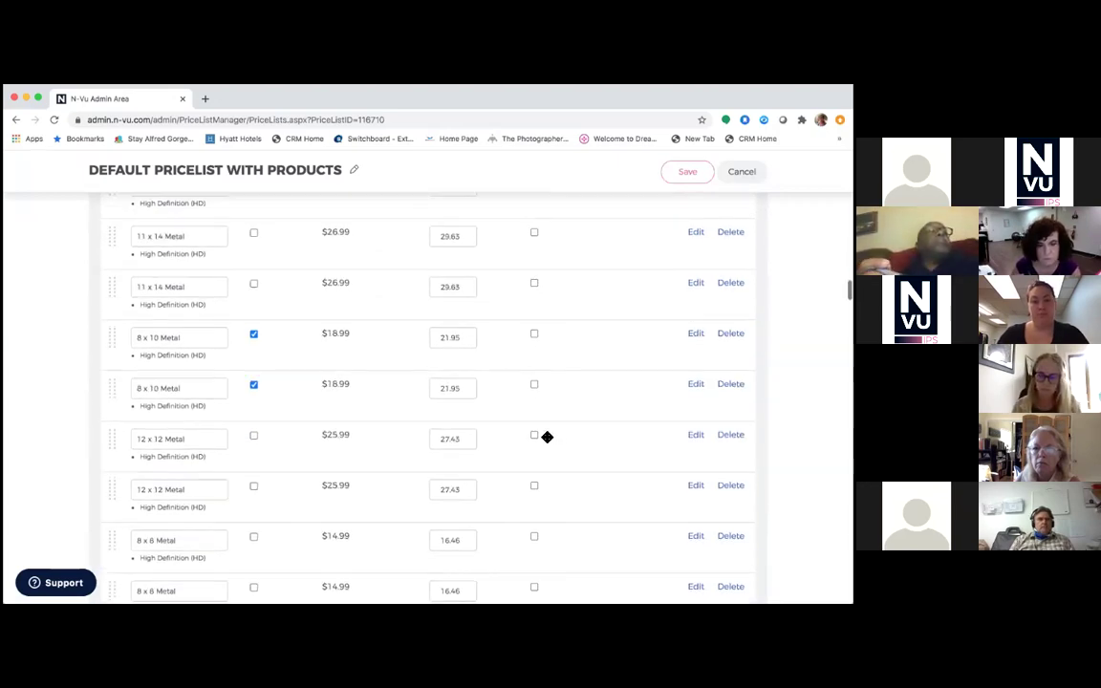
{"action": "scroll", "coordinate": [547, 437], "scroll_direction": "up", "scroll_amount": 5}
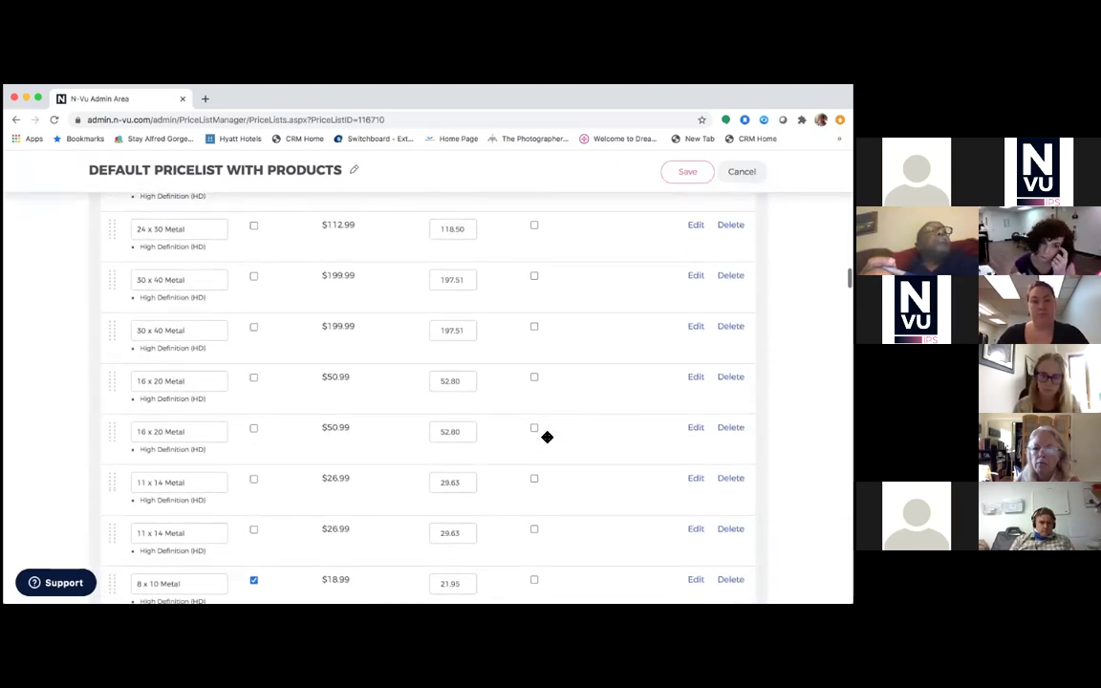
{"action": "scroll", "coordinate": [547, 437], "scroll_direction": "up", "scroll_amount": 3}
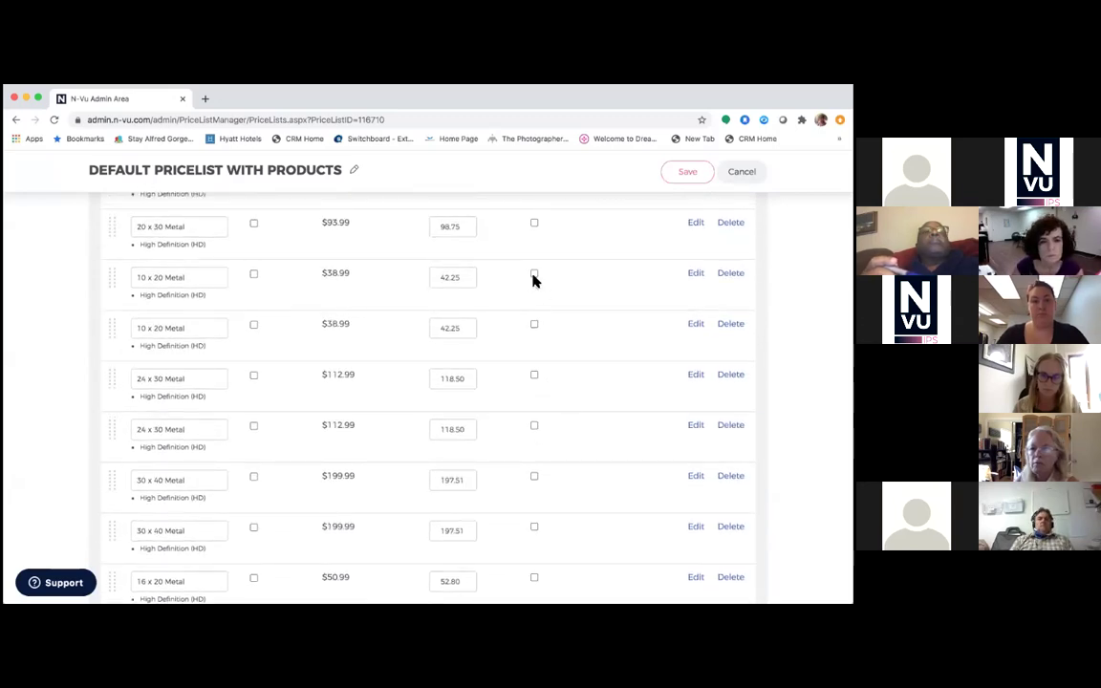
{"action": "scroll", "coordinate": [533, 279], "scroll_direction": "up", "scroll_amount": 1}
{"action": "scroll", "coordinate": [533, 281], "scroll_direction": "up", "scroll_amount": 3}
{"action": "scroll", "coordinate": [533, 283], "scroll_direction": "down", "scroll_amount": 4}
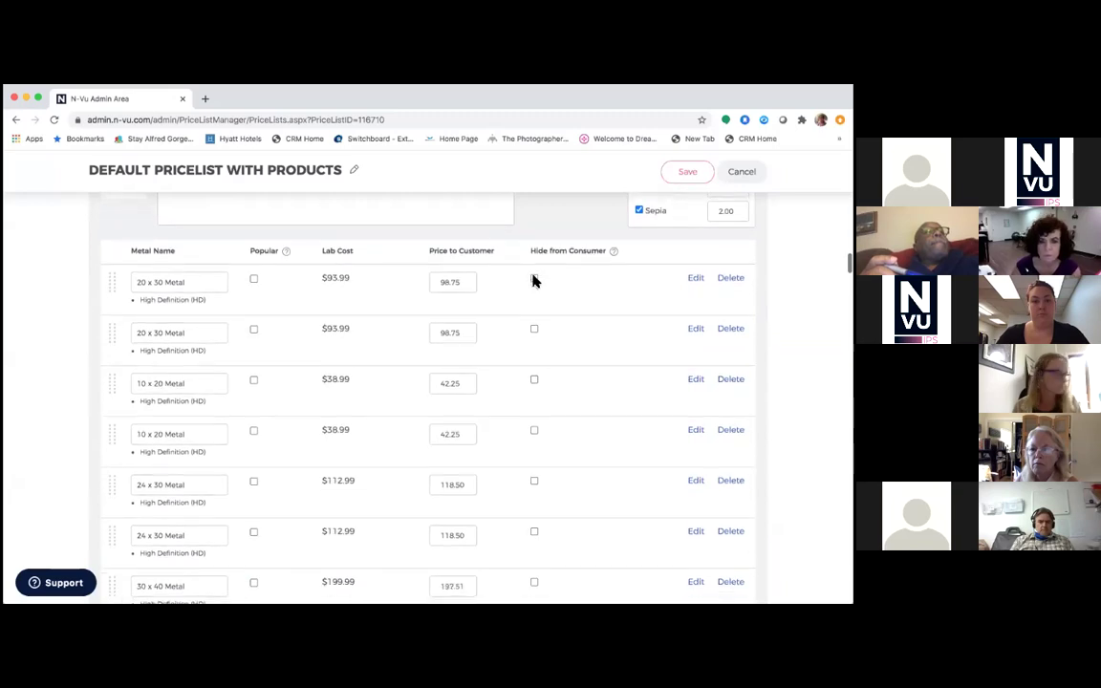
{"action": "scroll", "coordinate": [542, 366], "scroll_direction": "down", "scroll_amount": 5}
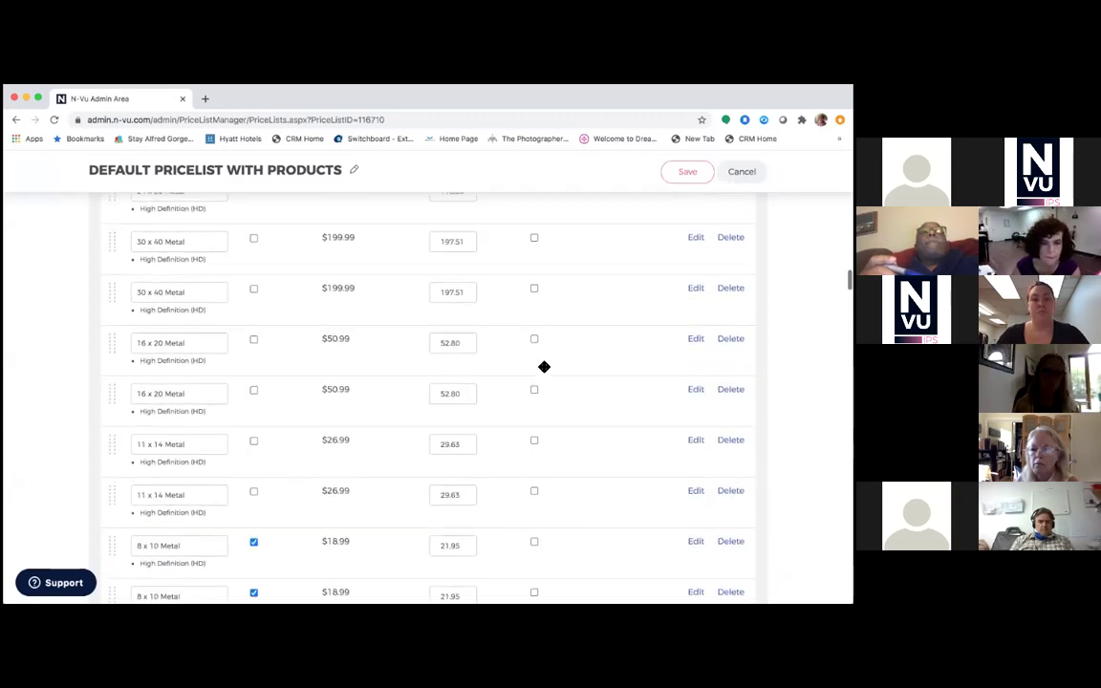
{"action": "scroll", "coordinate": [544, 367], "scroll_direction": "down", "scroll_amount": 6}
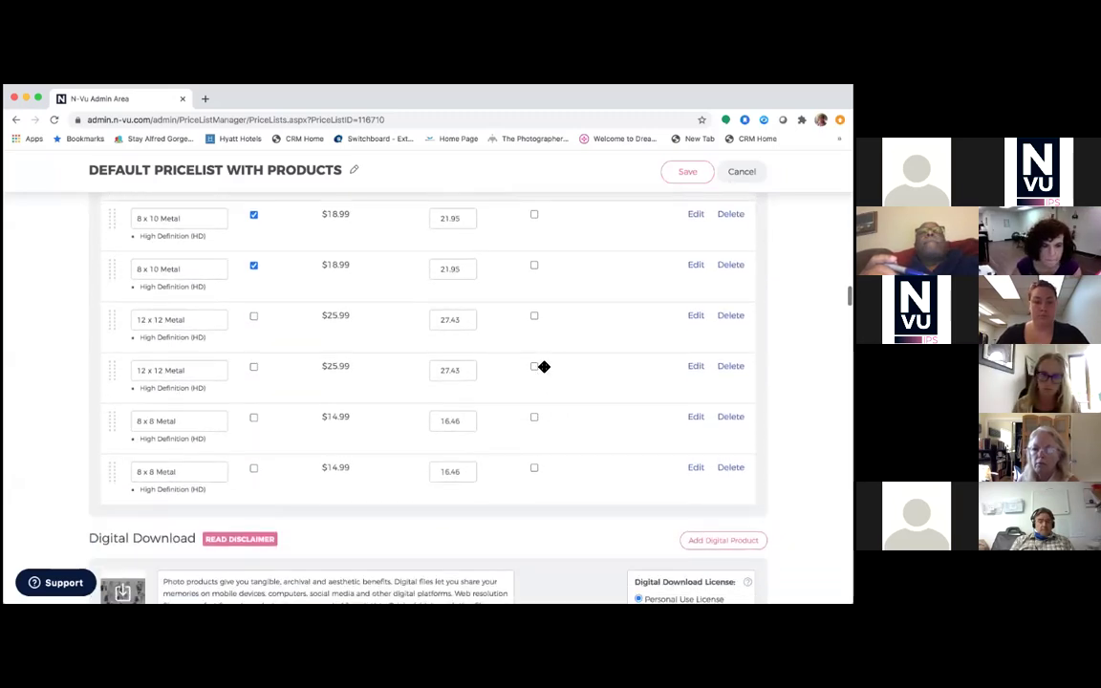
{"action": "scroll", "coordinate": [544, 367], "scroll_direction": "up", "scroll_amount": 6}
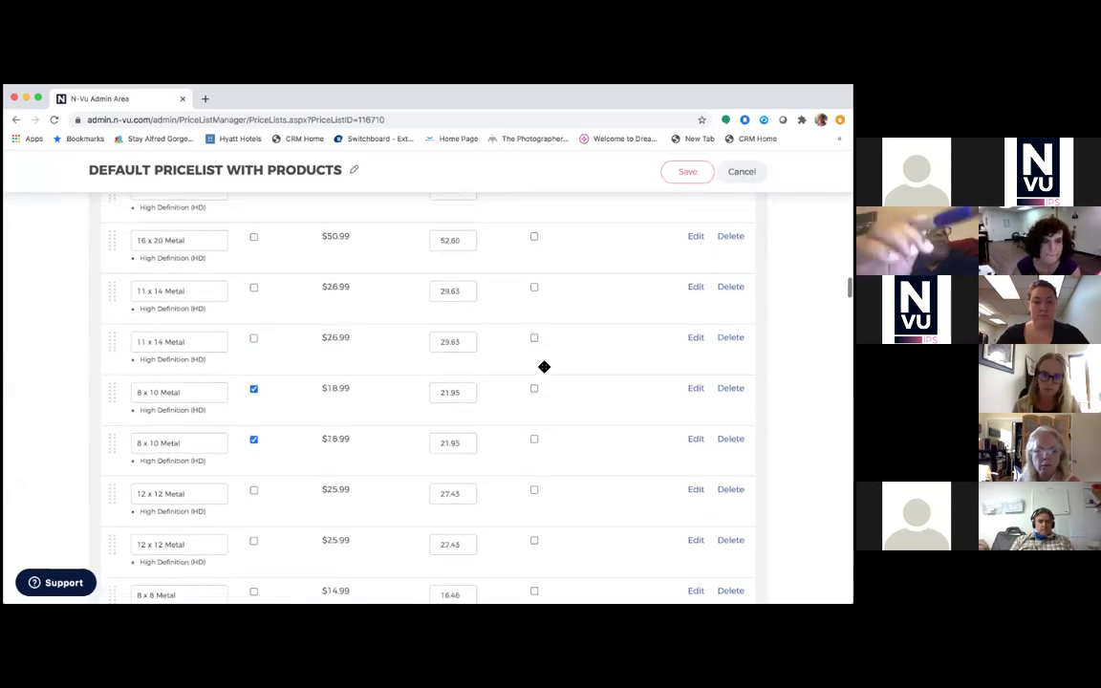
{"action": "scroll", "coordinate": [544, 367], "scroll_direction": "up", "scroll_amount": 4}
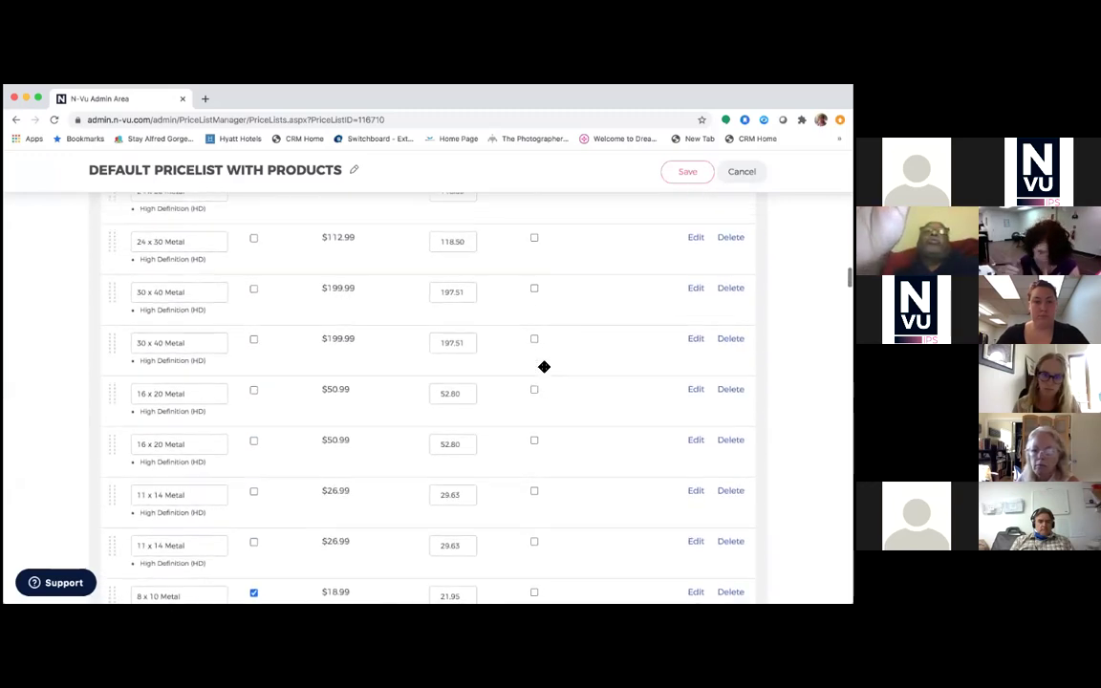
{"action": "scroll", "coordinate": [544, 367], "scroll_direction": "up", "scroll_amount": 5}
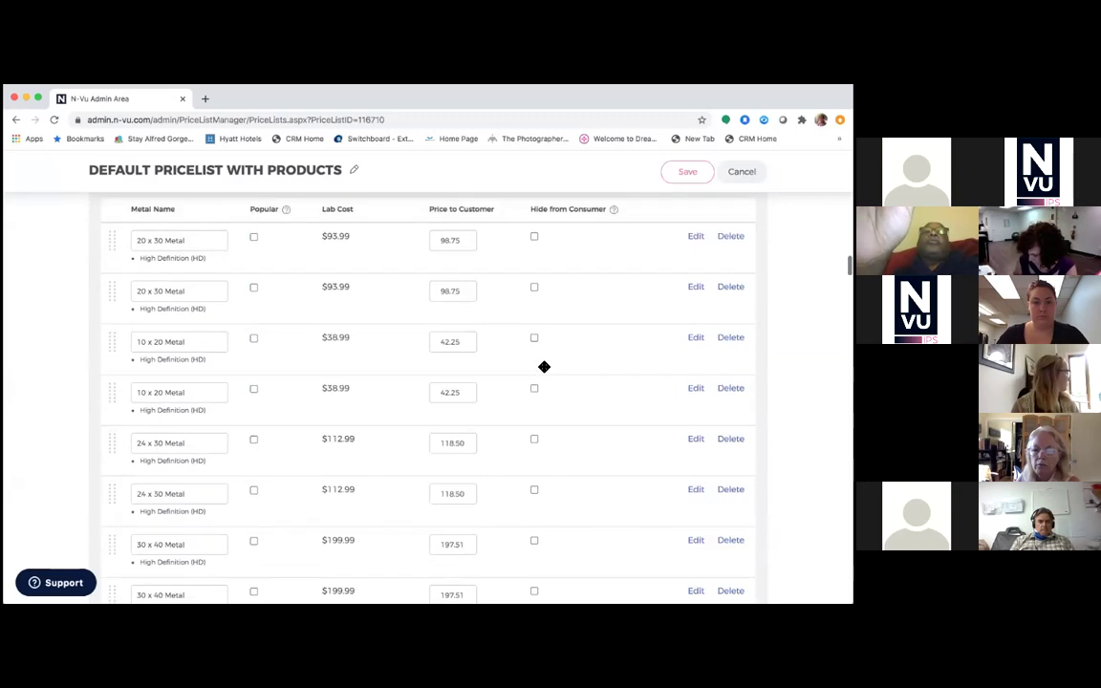
- Hide the 30 x 30 print with Texture Finish and 3/16" Black Gator Foam from consumers
{"action": "scroll", "coordinate": [543, 367], "scroll_direction": "up", "scroll_amount": 10}
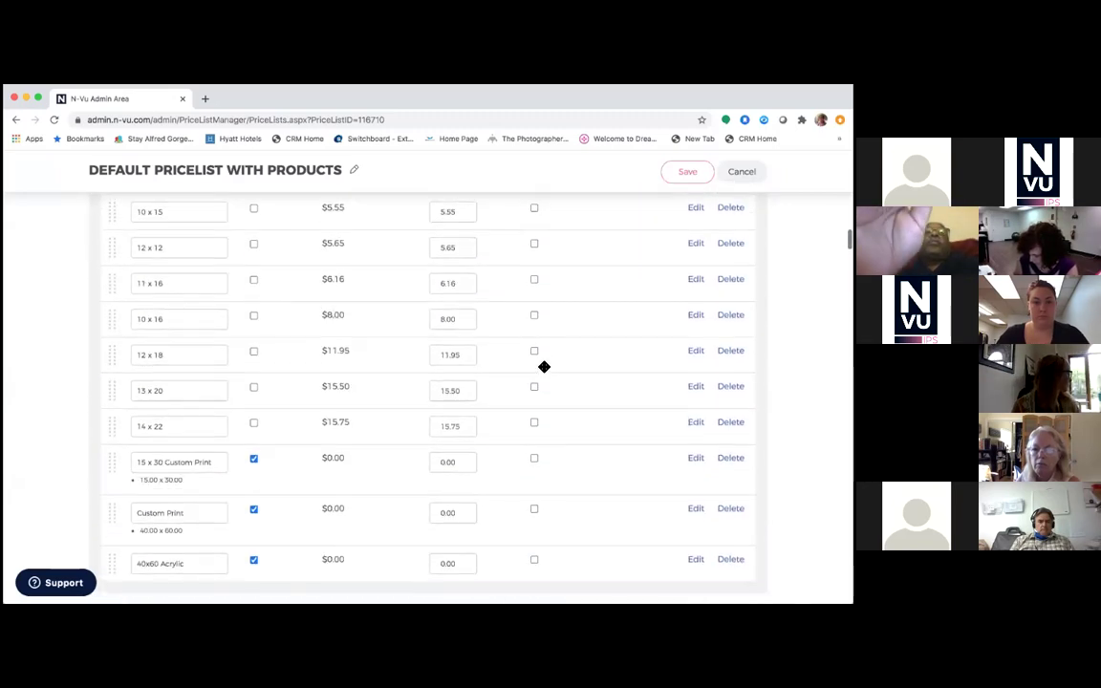
{"action": "scroll", "coordinate": [544, 367], "scroll_direction": "up", "scroll_amount": 15}
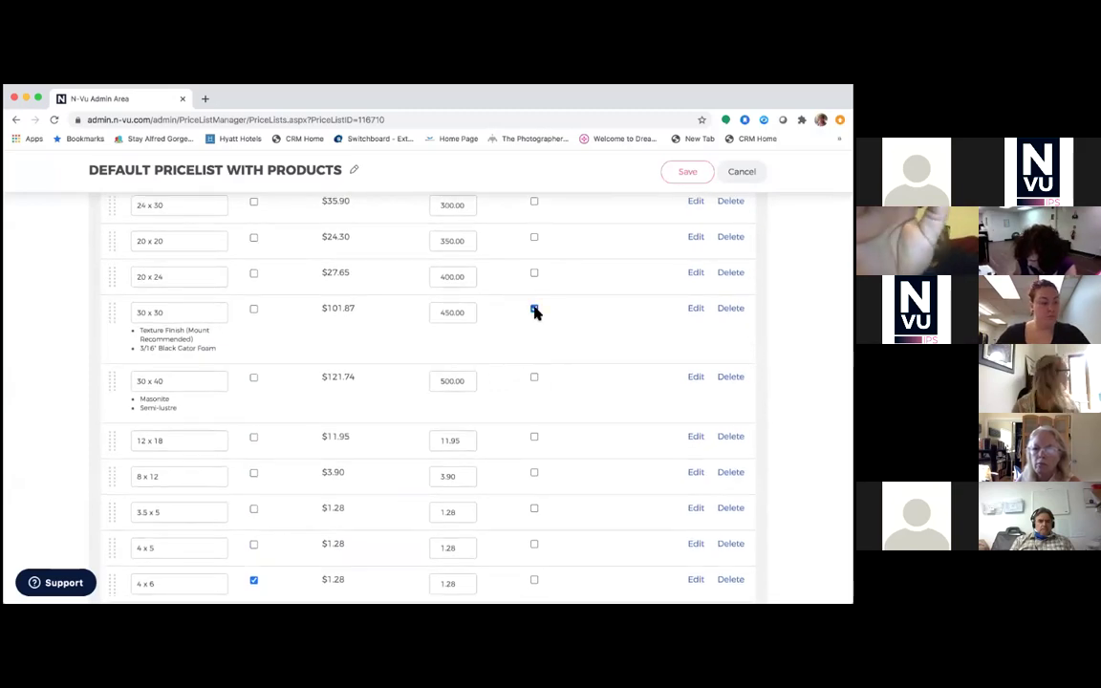
{"action": "left_click", "coordinate": [534, 309]}
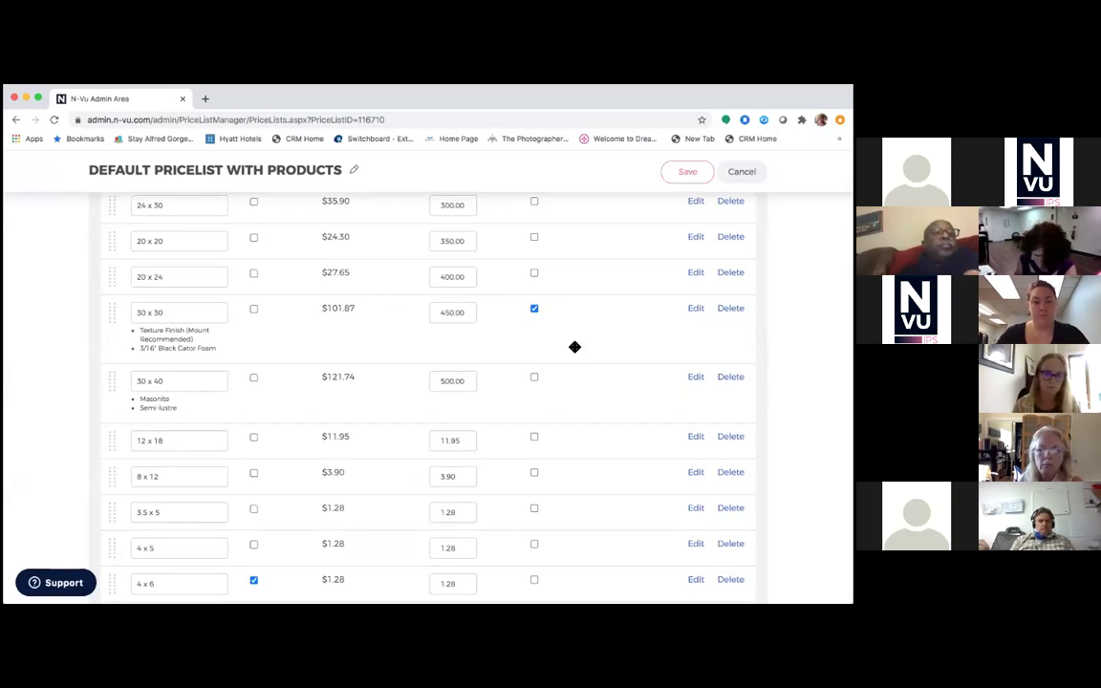
- Leave the default price list and open the Gallery Manager
{"action": "scroll", "coordinate": [574, 347], "scroll_direction": "up", "scroll_amount": 5}
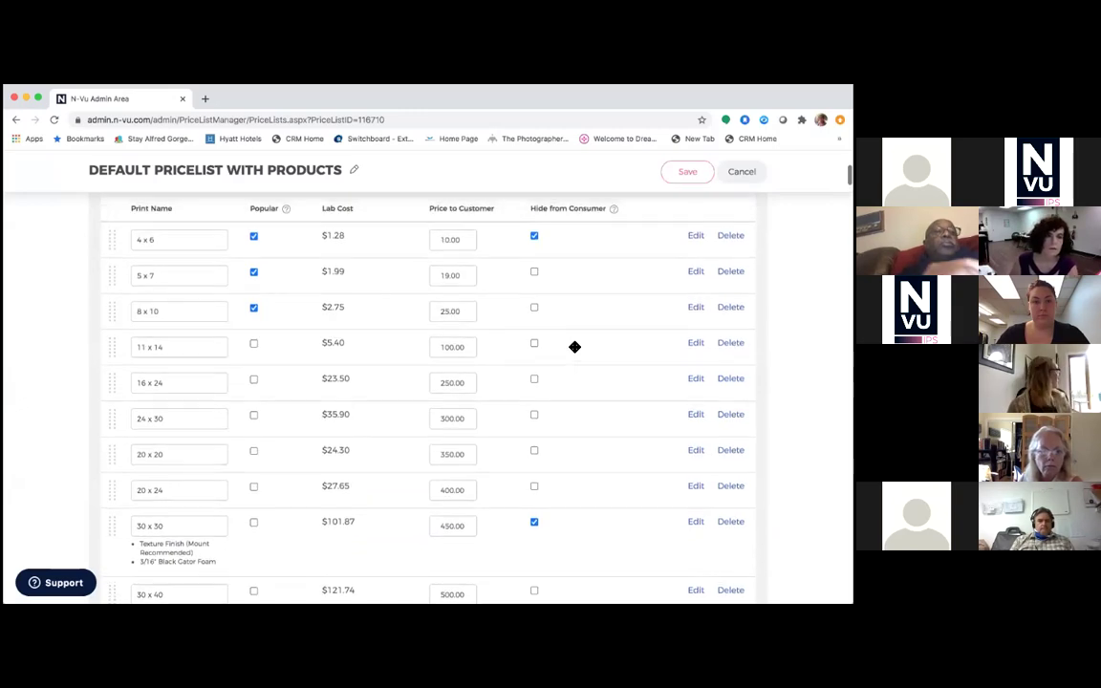
{"action": "scroll", "coordinate": [575, 347], "scroll_direction": "up", "scroll_amount": 1}
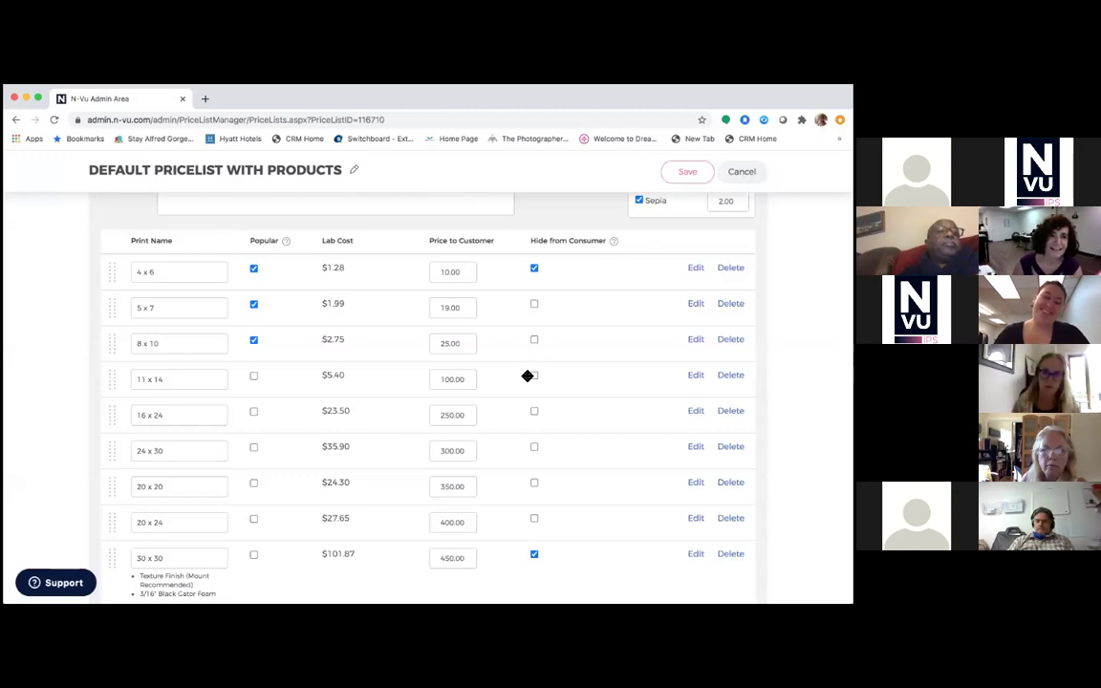
{"action": "scroll", "coordinate": [535, 418], "scroll_direction": "up", "scroll_amount": 5}
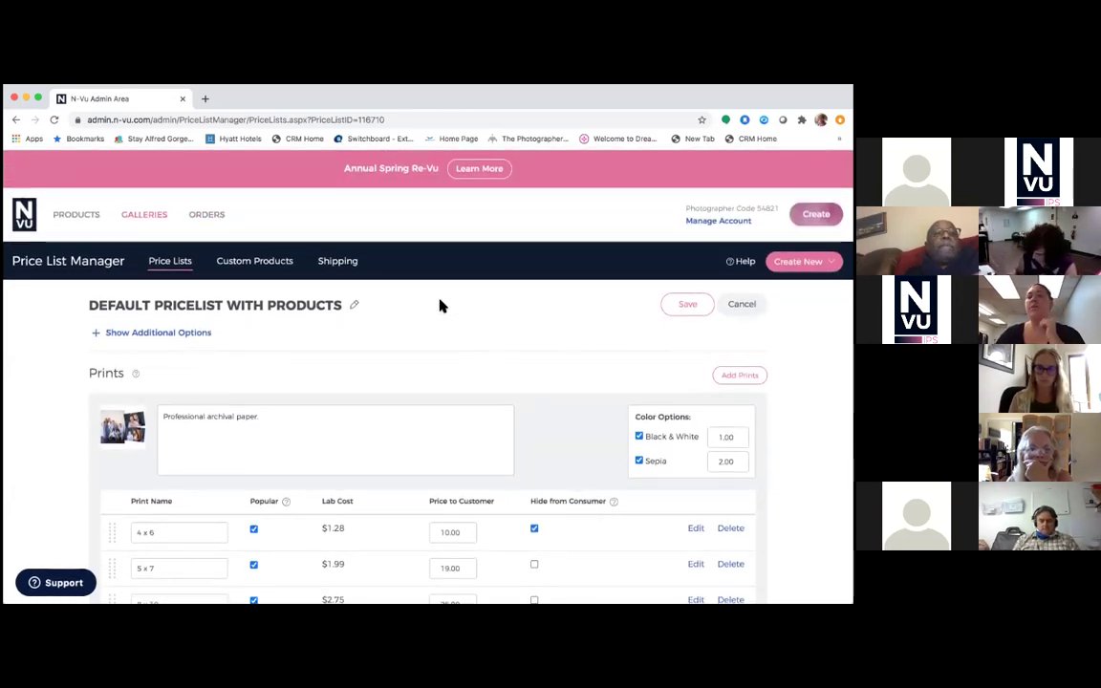
{"action": "mouse_move", "coordinate": [147, 212]}
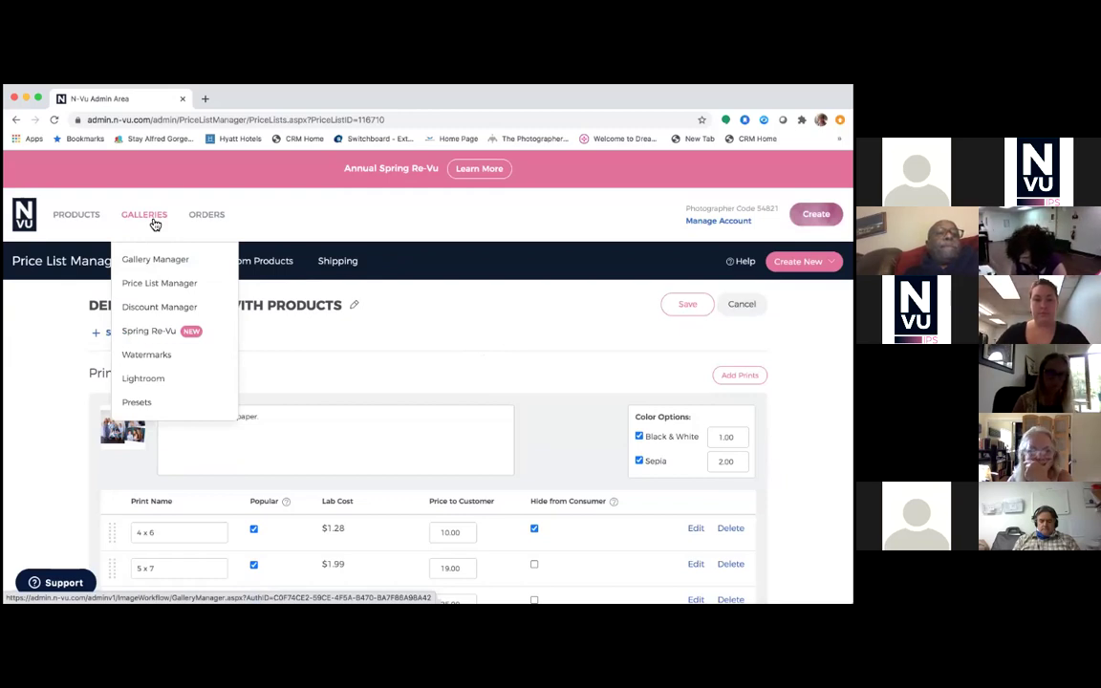
{"action": "left_click", "coordinate": [161, 259]}
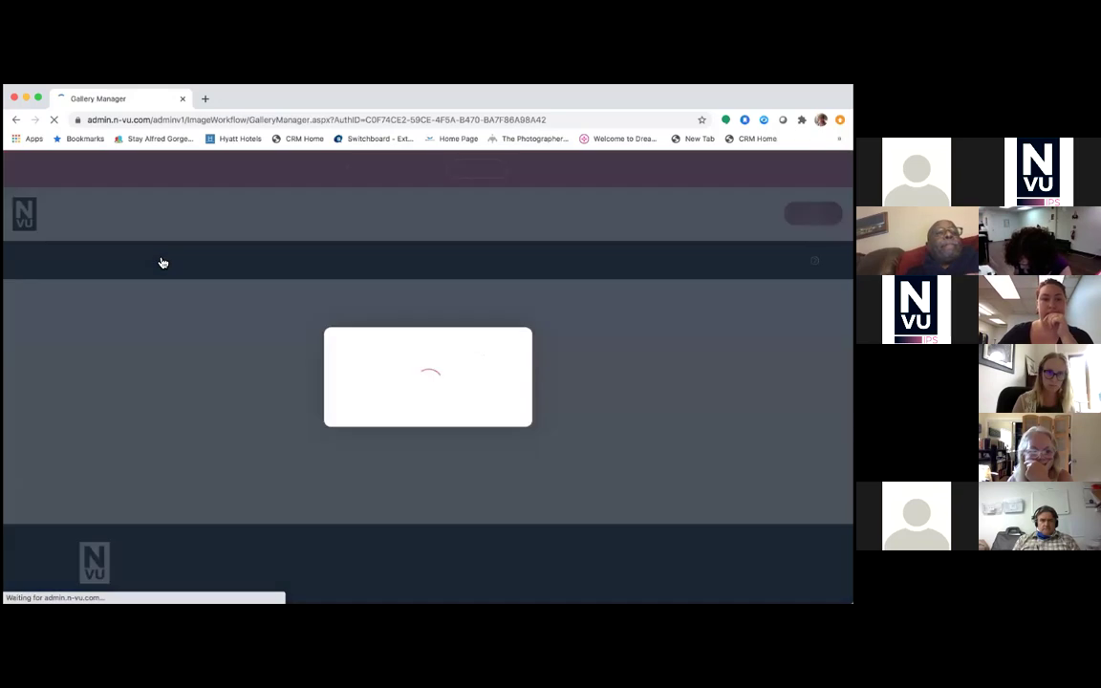
- Open the In-Person Sales Session created 03/03/2020 for editing and show its Selling settings
{"action": "scroll", "coordinate": [386, 405], "scroll_direction": "down", "scroll_amount": 3}
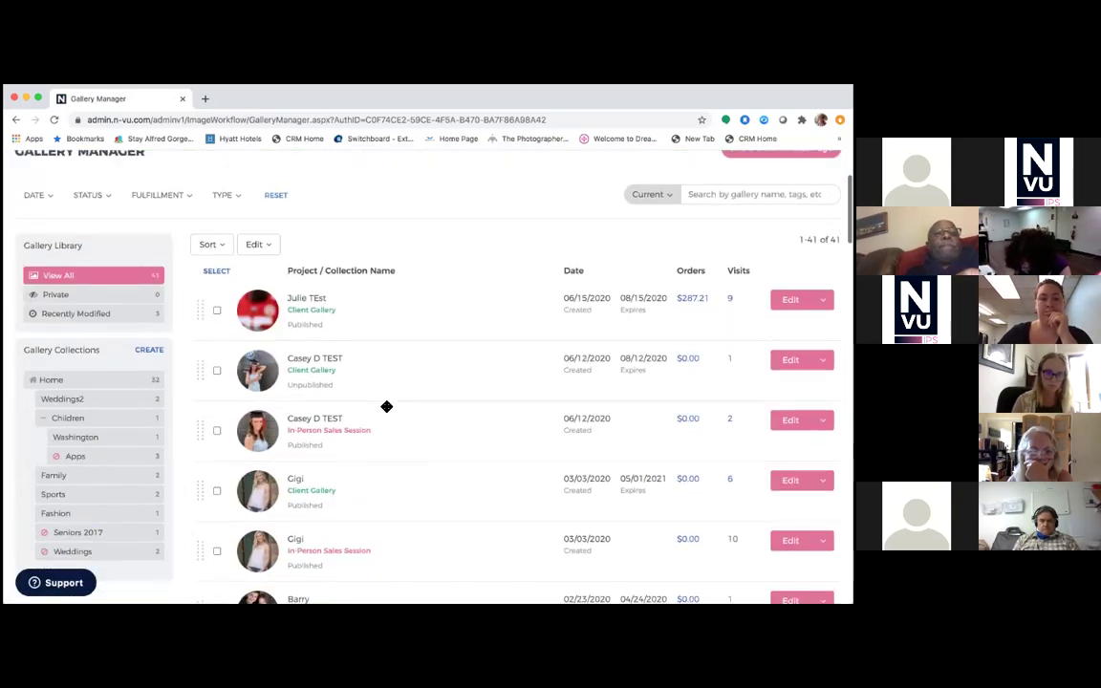
{"action": "scroll", "coordinate": [386, 406], "scroll_direction": "down", "scroll_amount": 2}
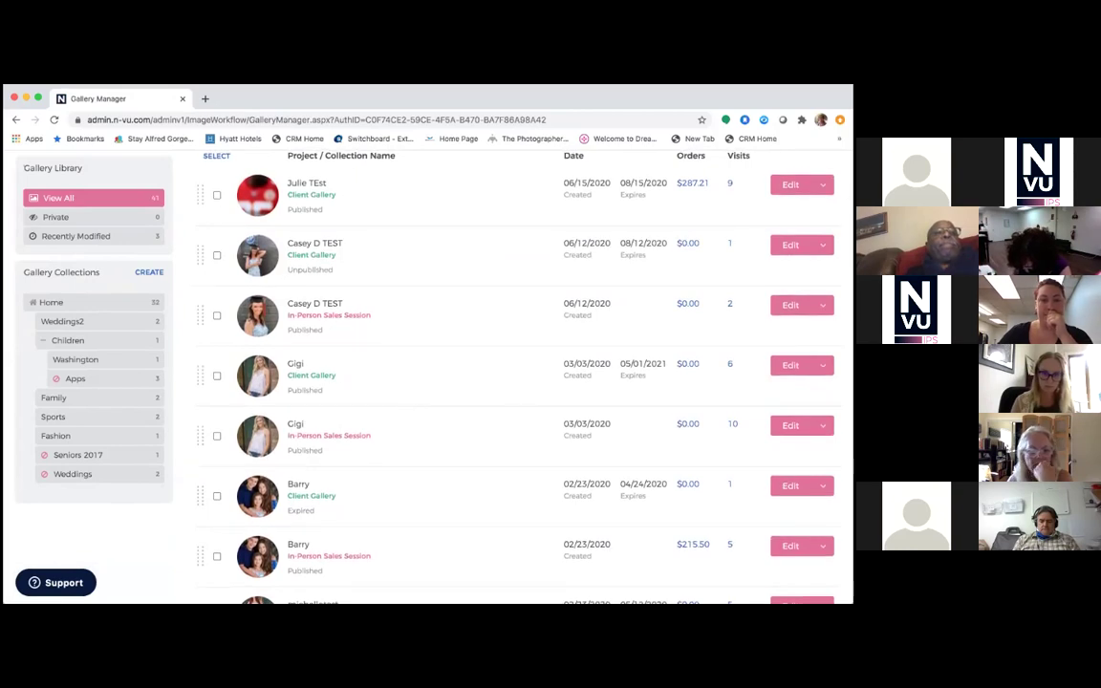
{"action": "left_click", "coordinate": [791, 425]}
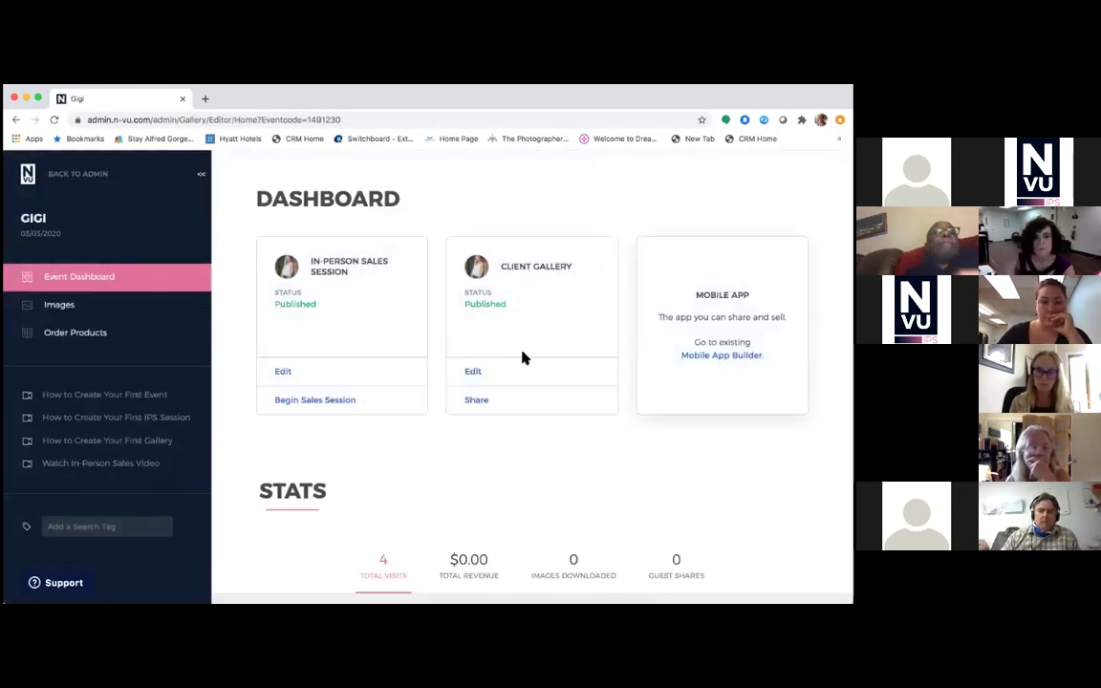
{"action": "left_click", "coordinate": [339, 409]}
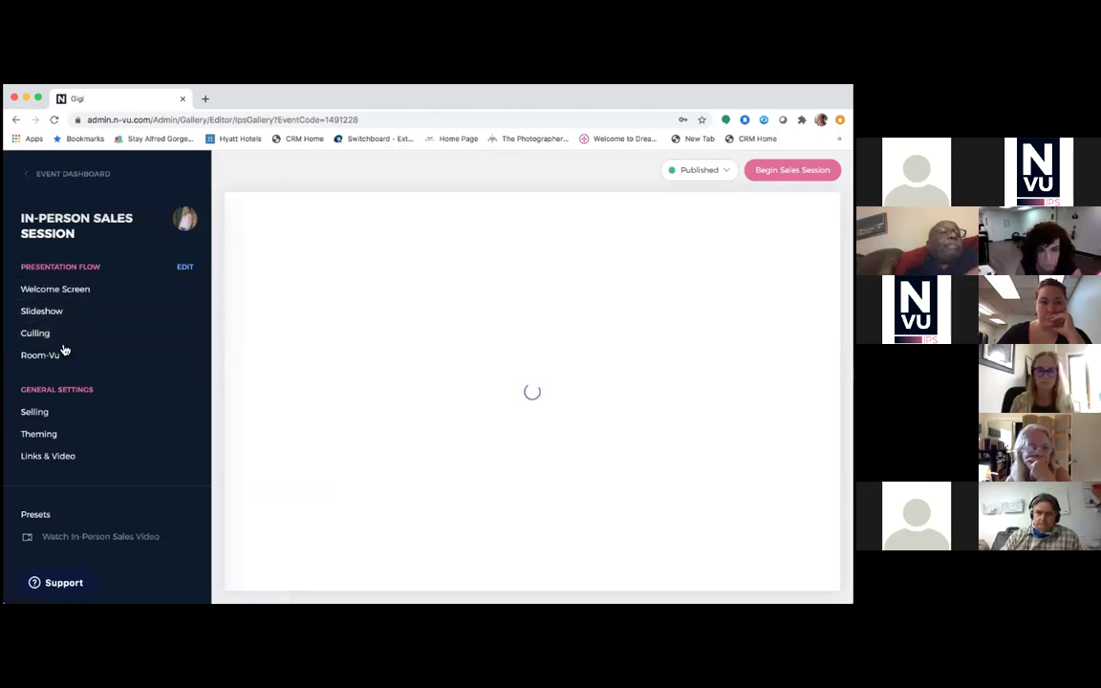
{"action": "left_click", "coordinate": [59, 412]}
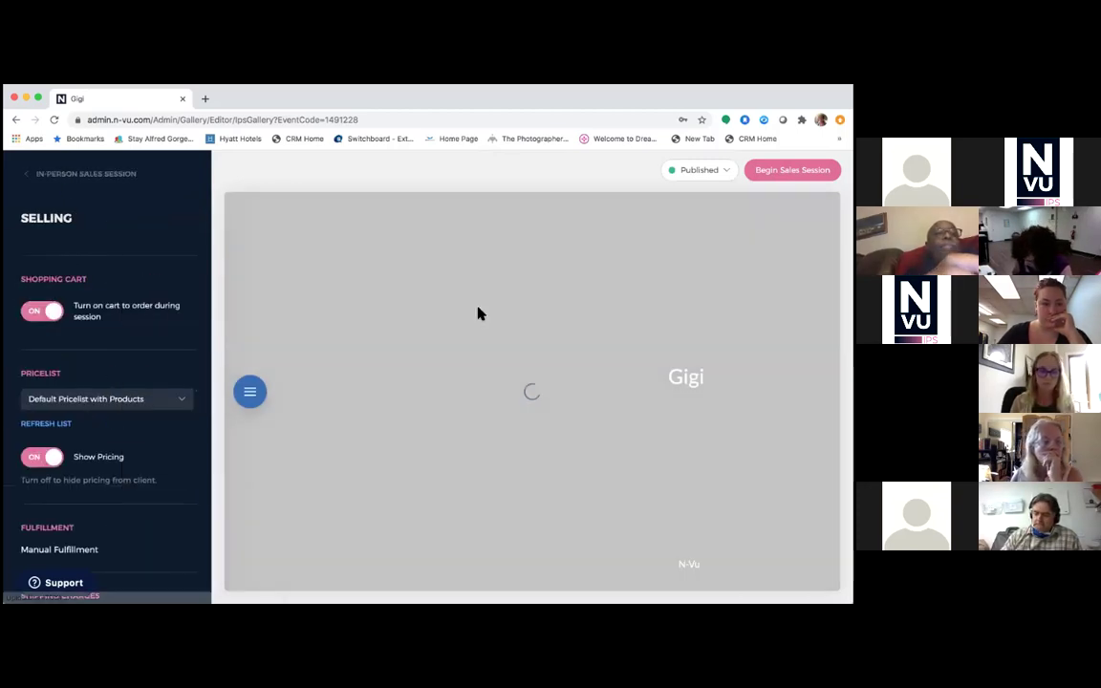
- Begin the in-person sales session with Single Screen display and Fullscreen on, and continue past the opening slideshow
{"action": "left_click", "coordinate": [792, 169]}
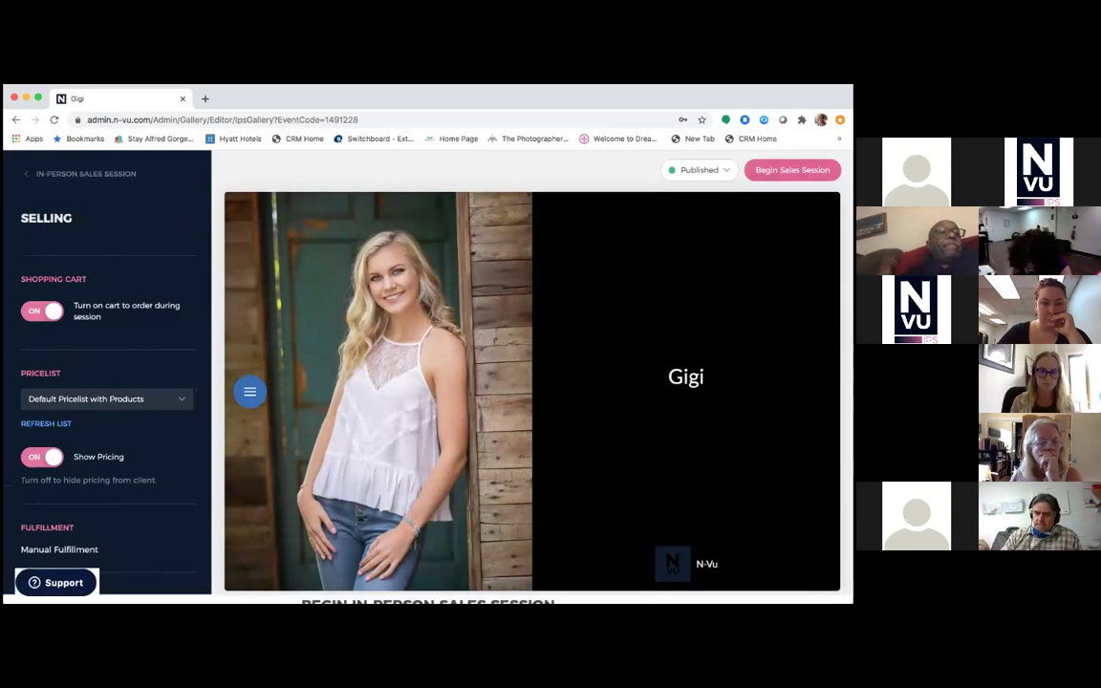
{"action": "left_click", "coordinate": [429, 539]}
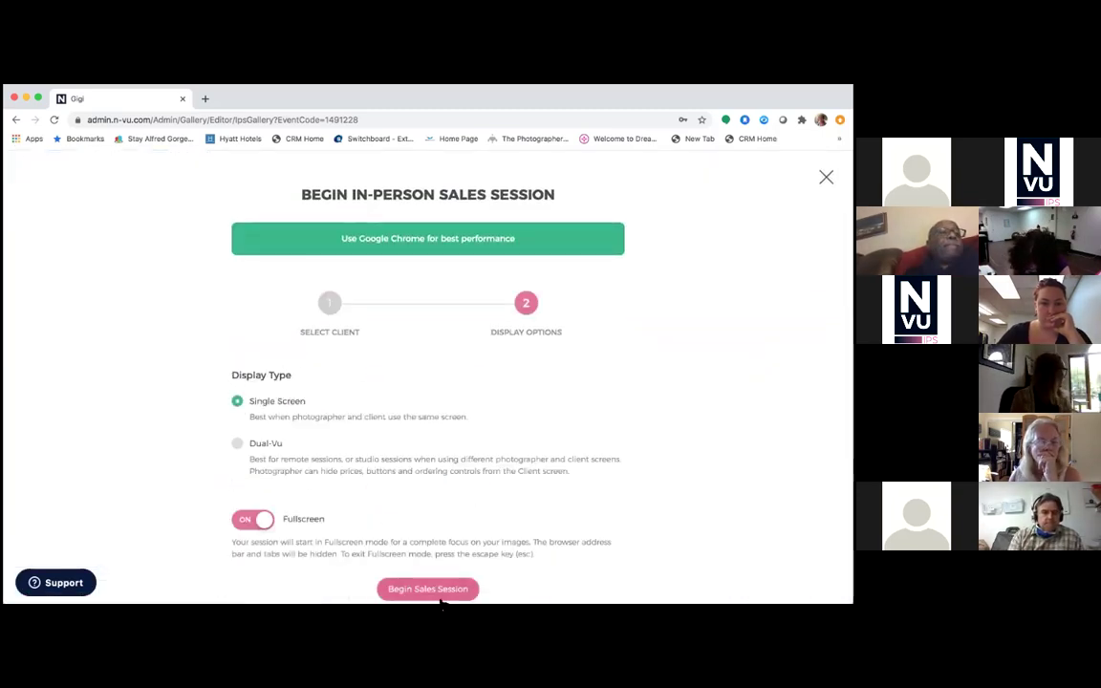
{"action": "left_click", "coordinate": [441, 595]}
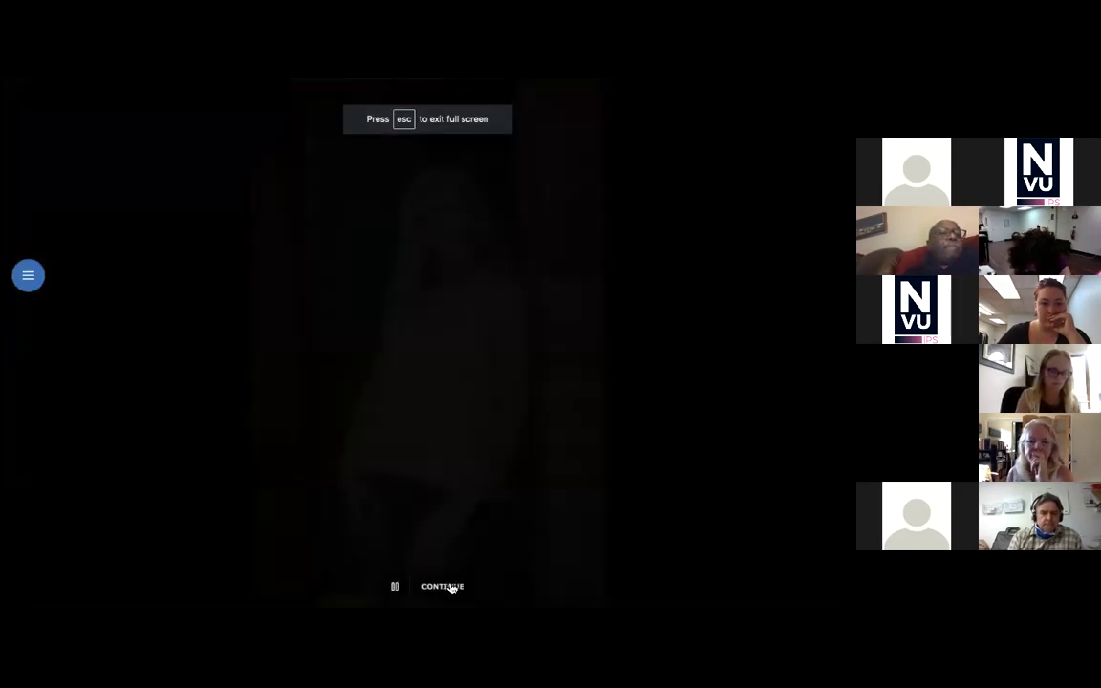
{"action": "left_click", "coordinate": [462, 590]}
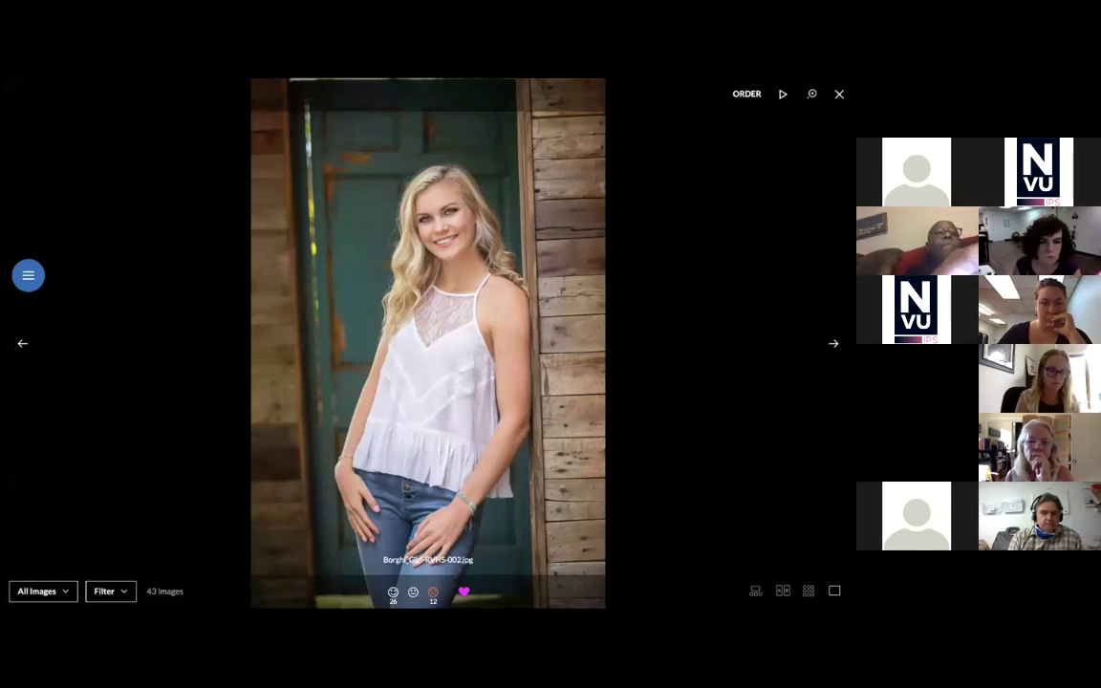
- Show the images as a thumbnail grid and select the 2020 graffiti-wall shot and the two jacket portraits ending in 097 and 111
{"action": "left_click", "coordinate": [808, 591]}
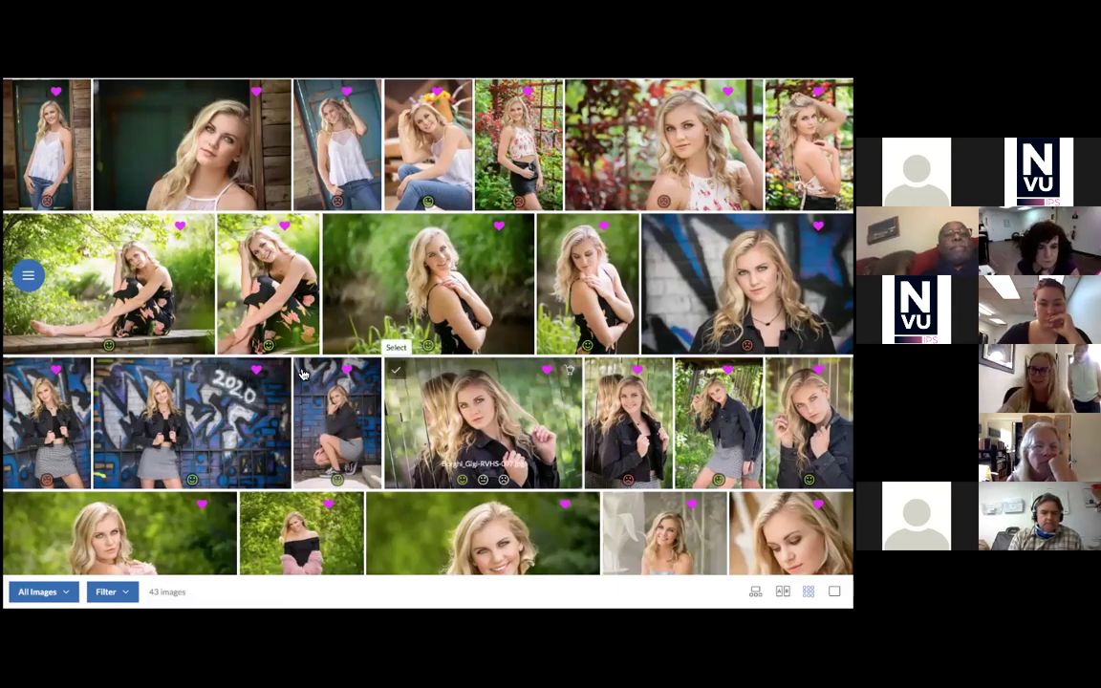
{"action": "left_click", "coordinate": [395, 370]}
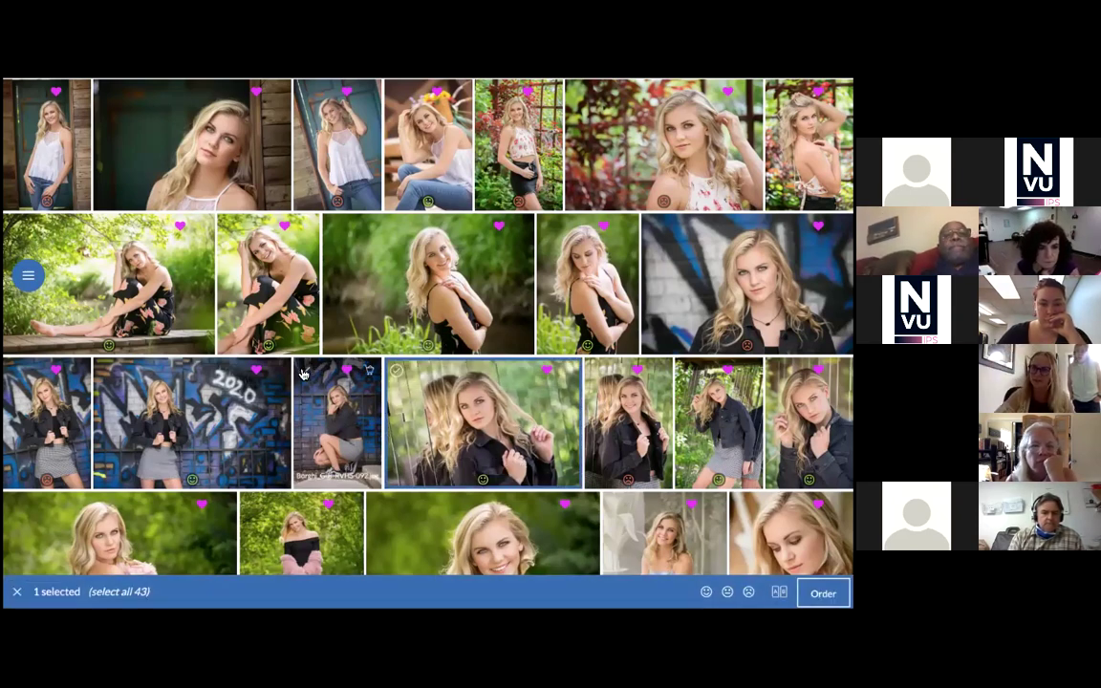
{"action": "left_click", "coordinate": [105, 369]}
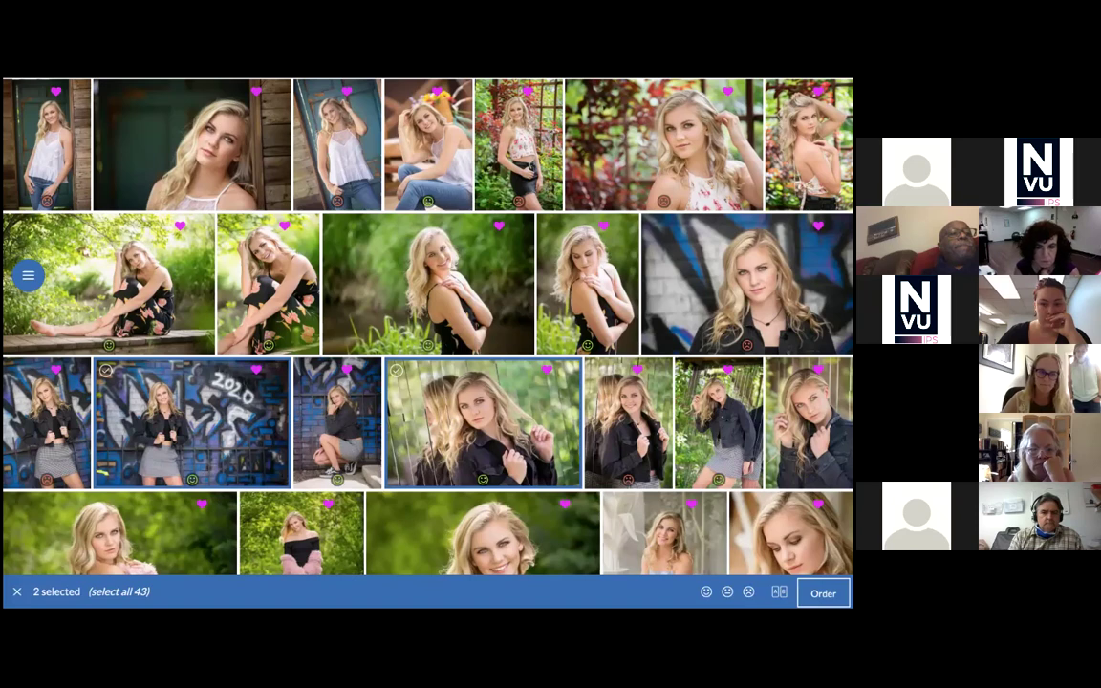
{"action": "left_click", "coordinate": [777, 370]}
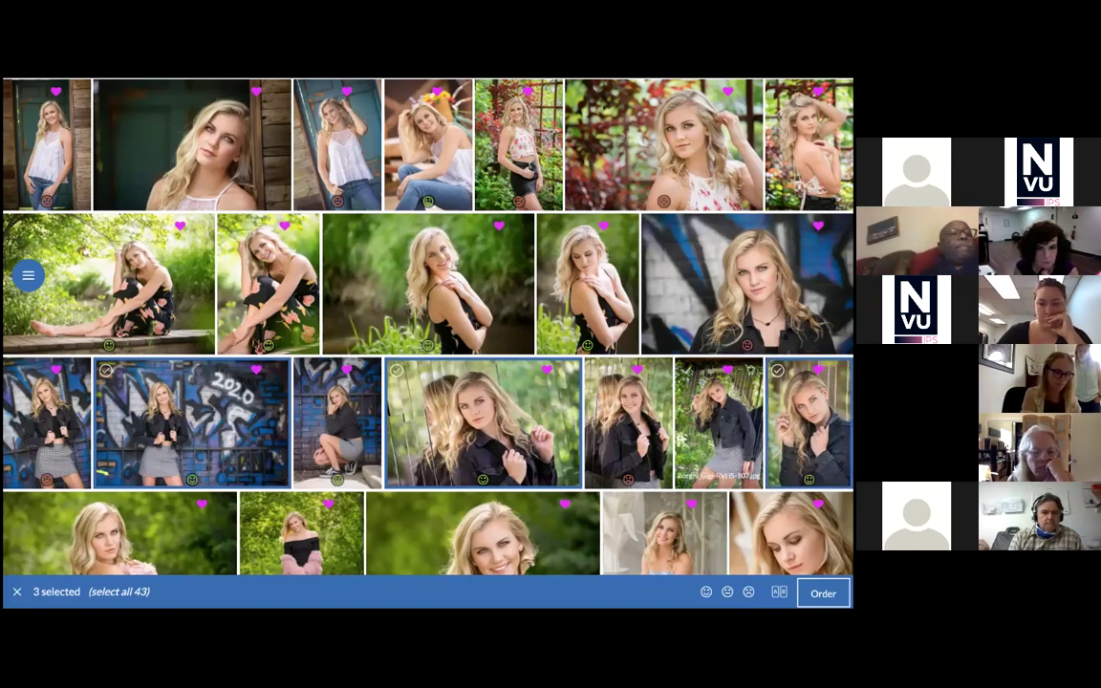
- Start an order for the selected images using the 30x30 Wall Collection
{"action": "left_click", "coordinate": [822, 593]}
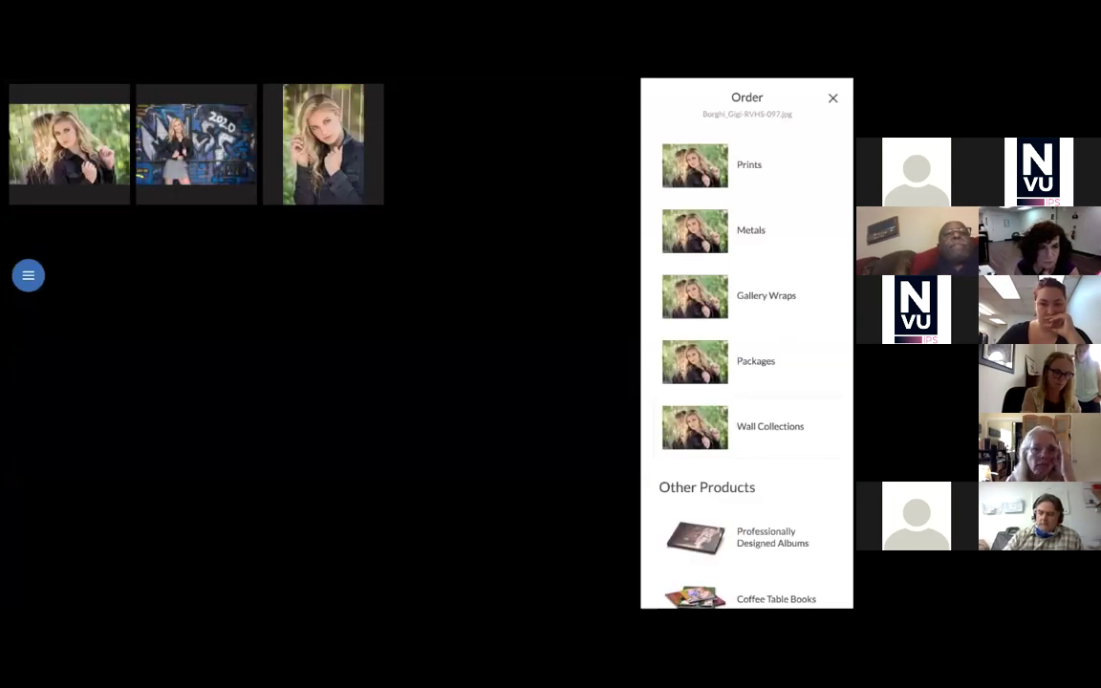
{"action": "left_click", "coordinate": [755, 426]}
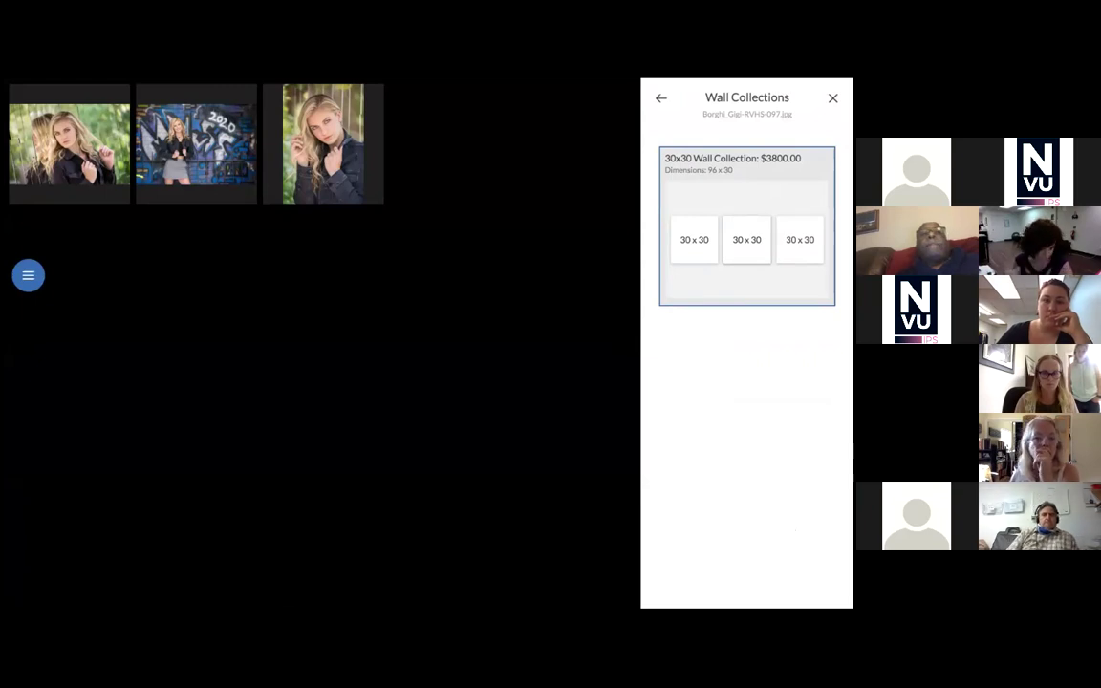
{"action": "left_click", "coordinate": [747, 239]}
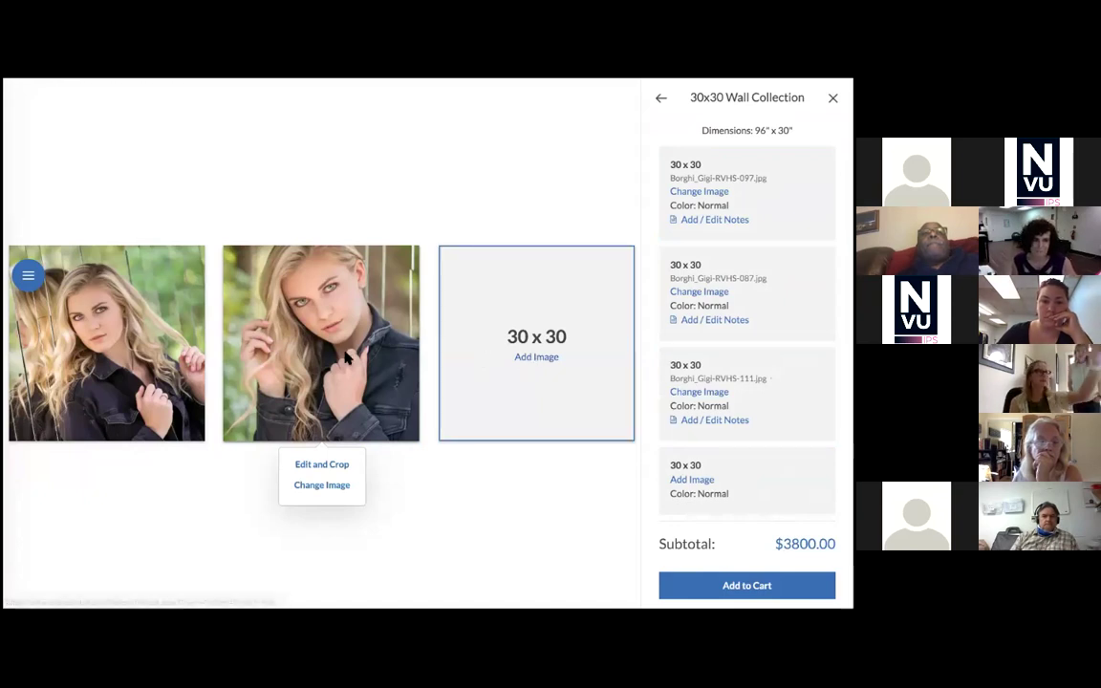
- Add the upright graffiti-wall portrait ending in 085 to the empty 30 x 30 frame and save its crop around the upper body
{"action": "left_click", "coordinate": [532, 360]}
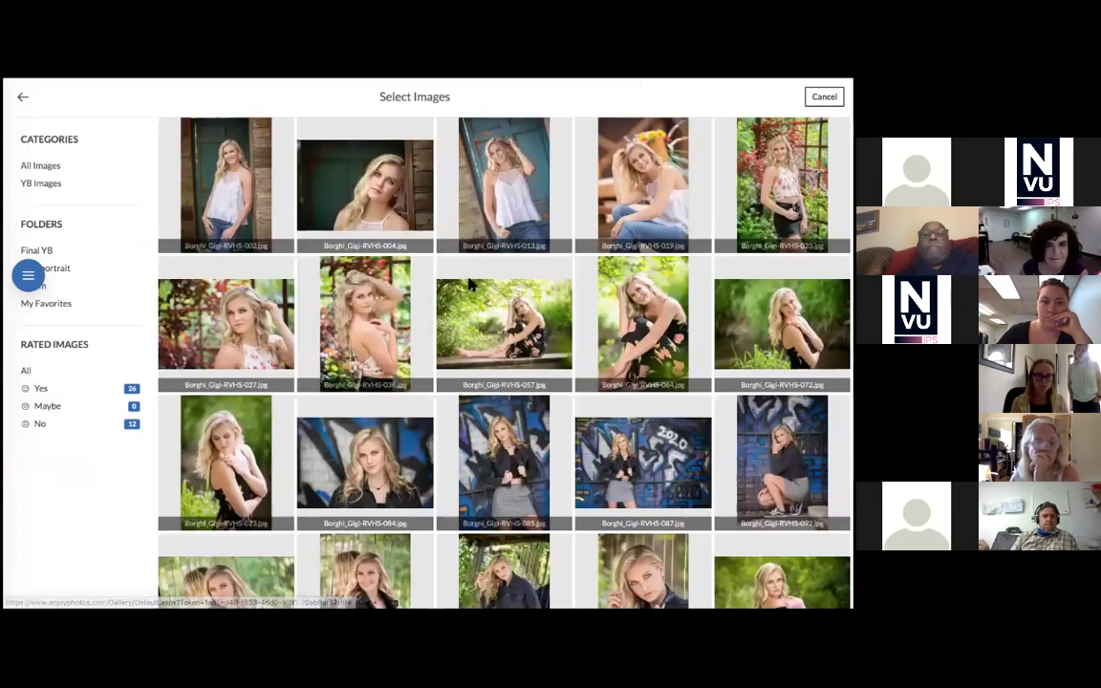
{"action": "left_click", "coordinate": [475, 417]}
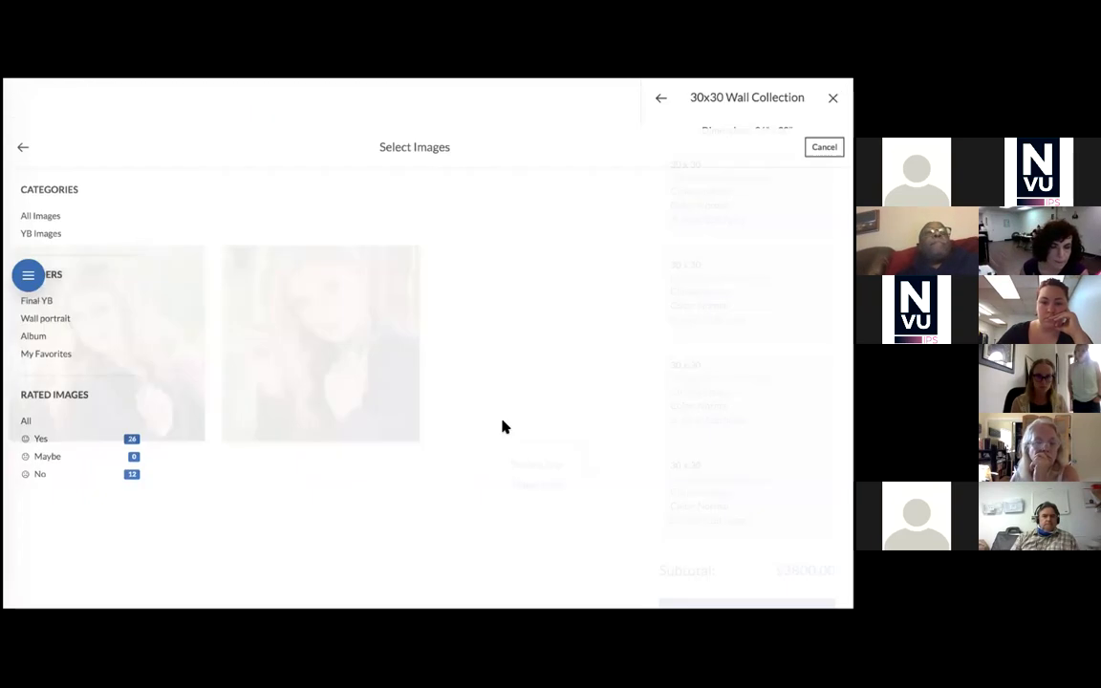
{"action": "left_click_drag", "start_coordinate": [483, 340], "coordinate": [484, 292]}
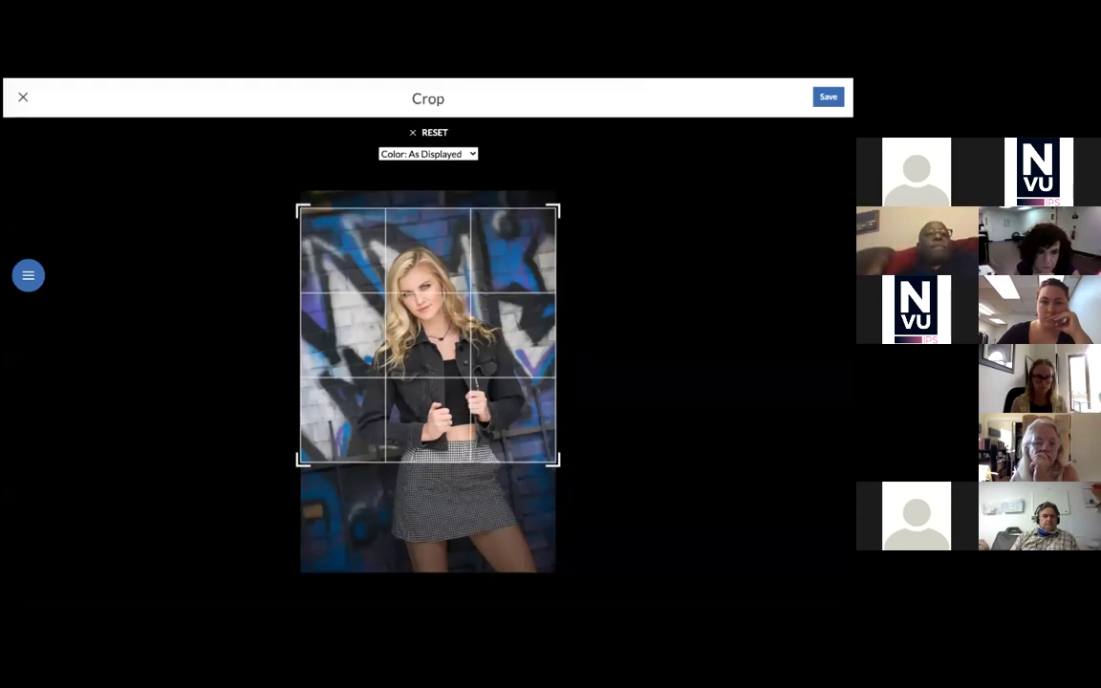
{"action": "left_click", "coordinate": [827, 97]}
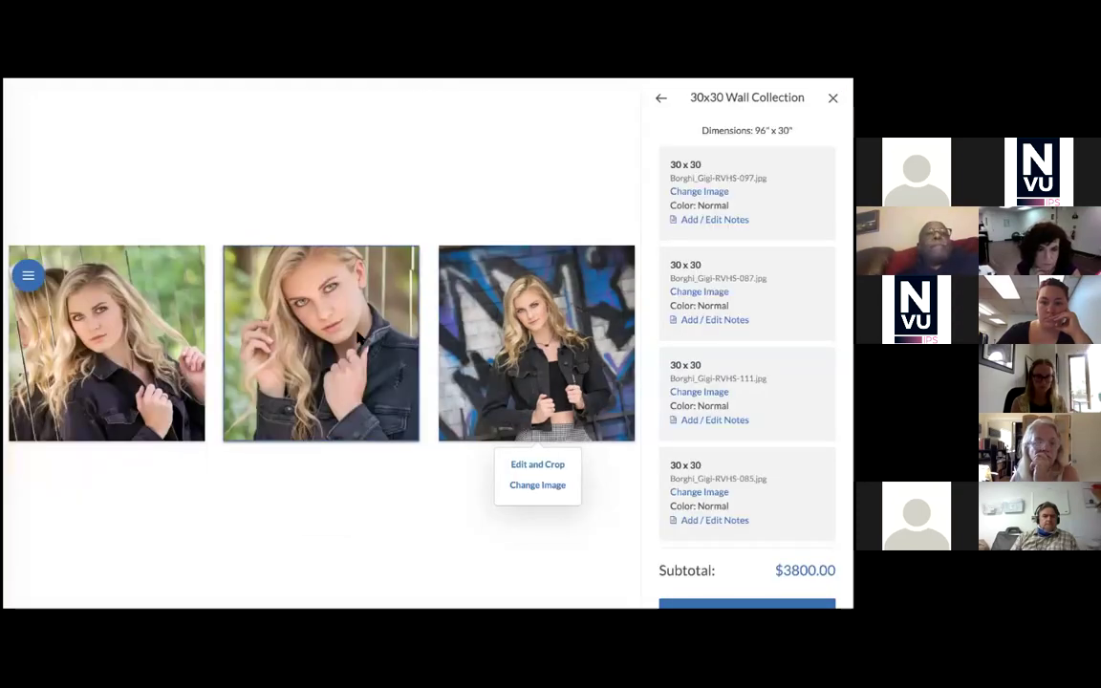
- Shift the first wall image's crop toward the right side of the photo and save it
{"action": "left_click", "coordinate": [321, 344]}
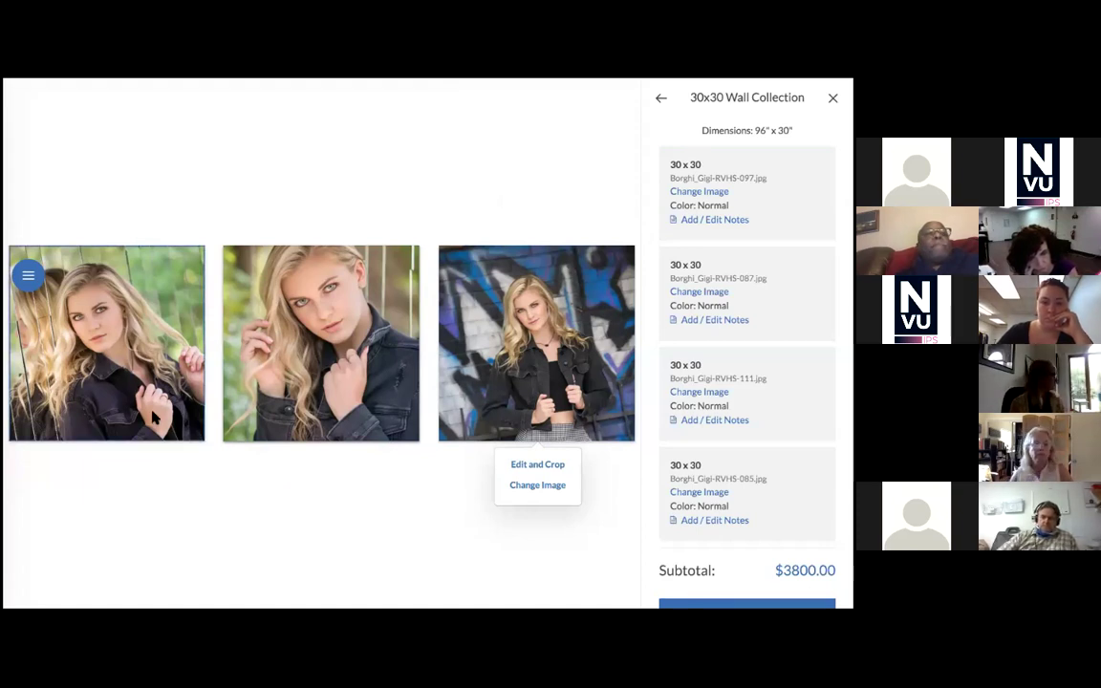
{"action": "left_click", "coordinate": [107, 391]}
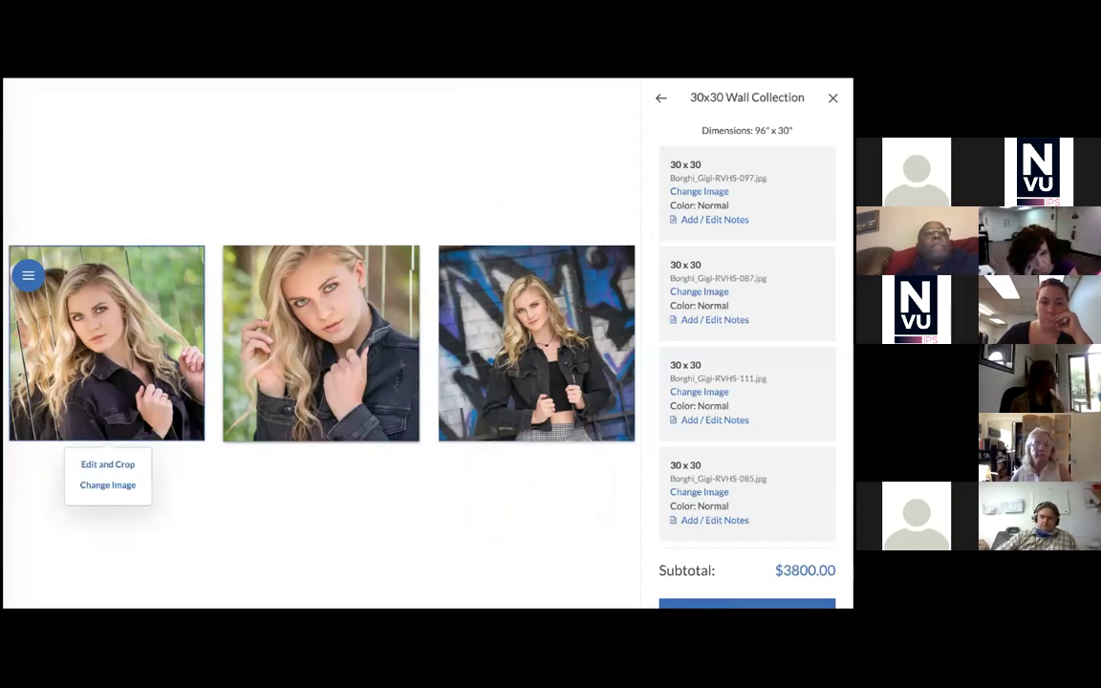
{"action": "left_click", "coordinate": [109, 466]}
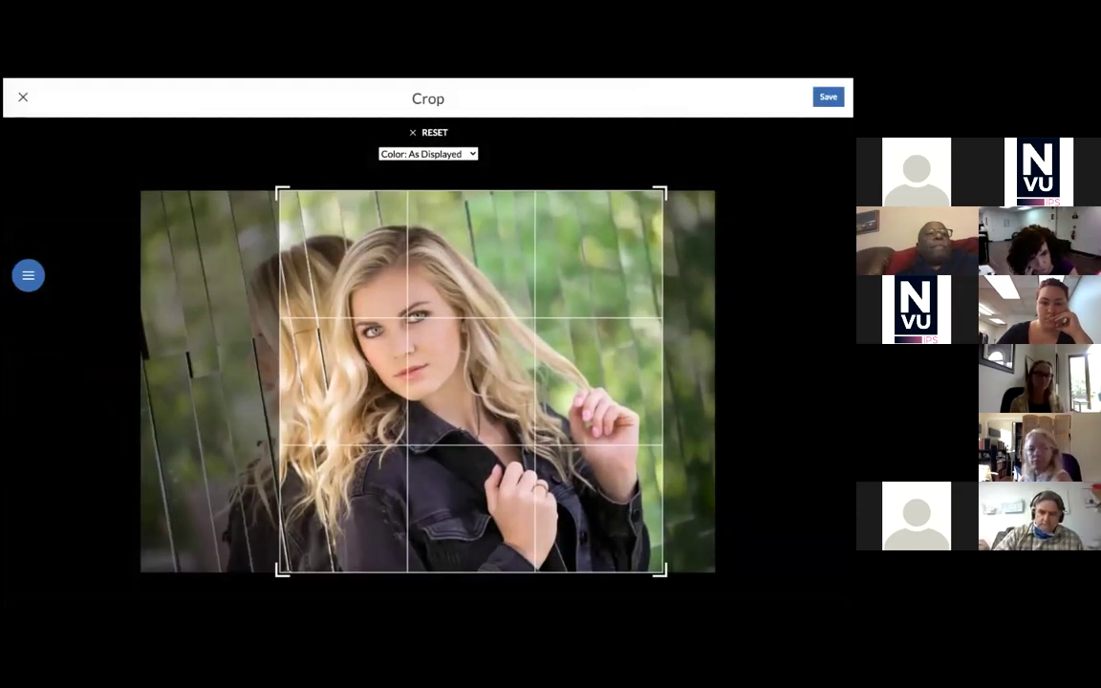
{"action": "key", "text": "Return"}
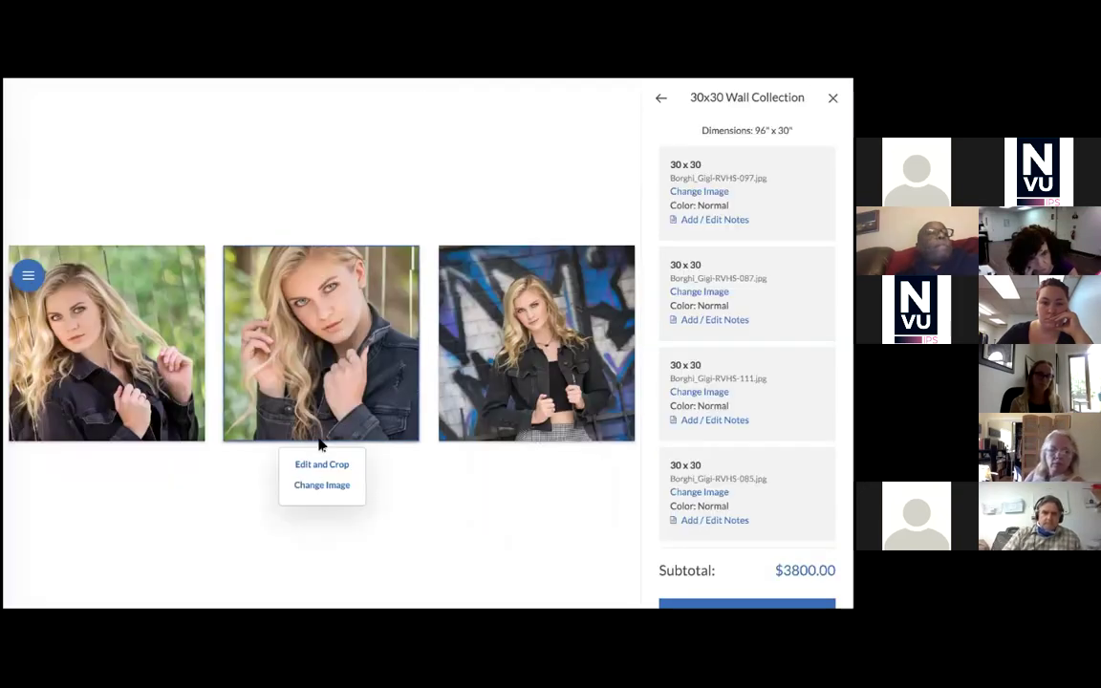
- Move the middle image's crop up to include the whole head, and move the graffiti-wall image's crop down to show more skirt
{"action": "left_click", "coordinate": [322, 464]}
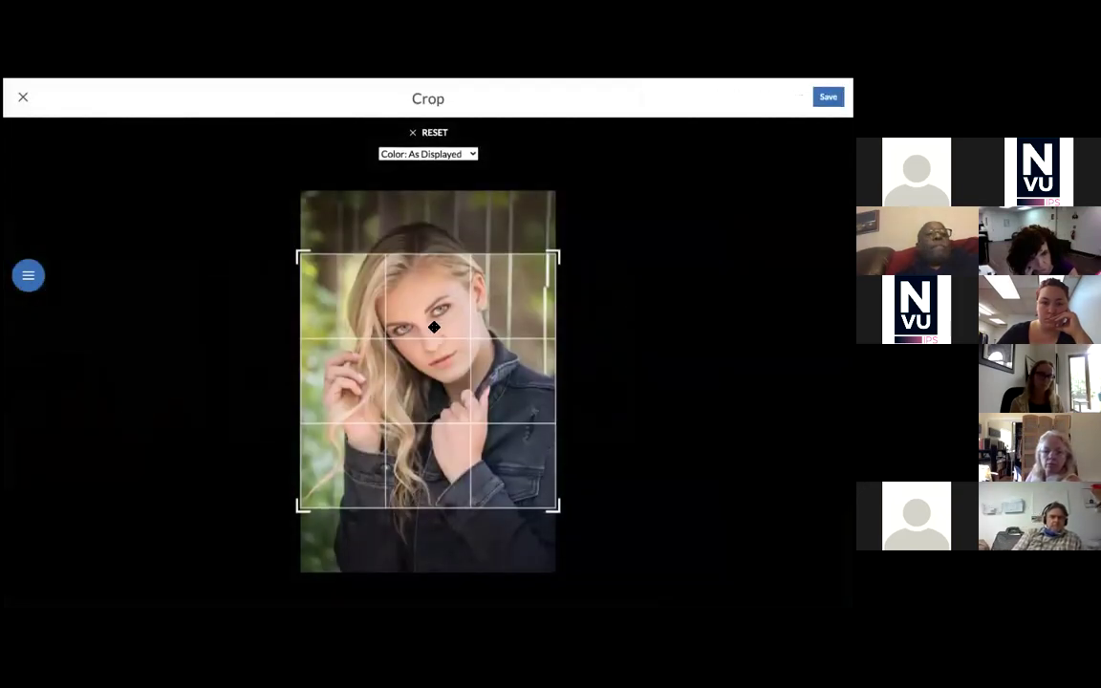
{"action": "left_click_drag", "start_coordinate": [433, 312], "coordinate": [433, 316]}
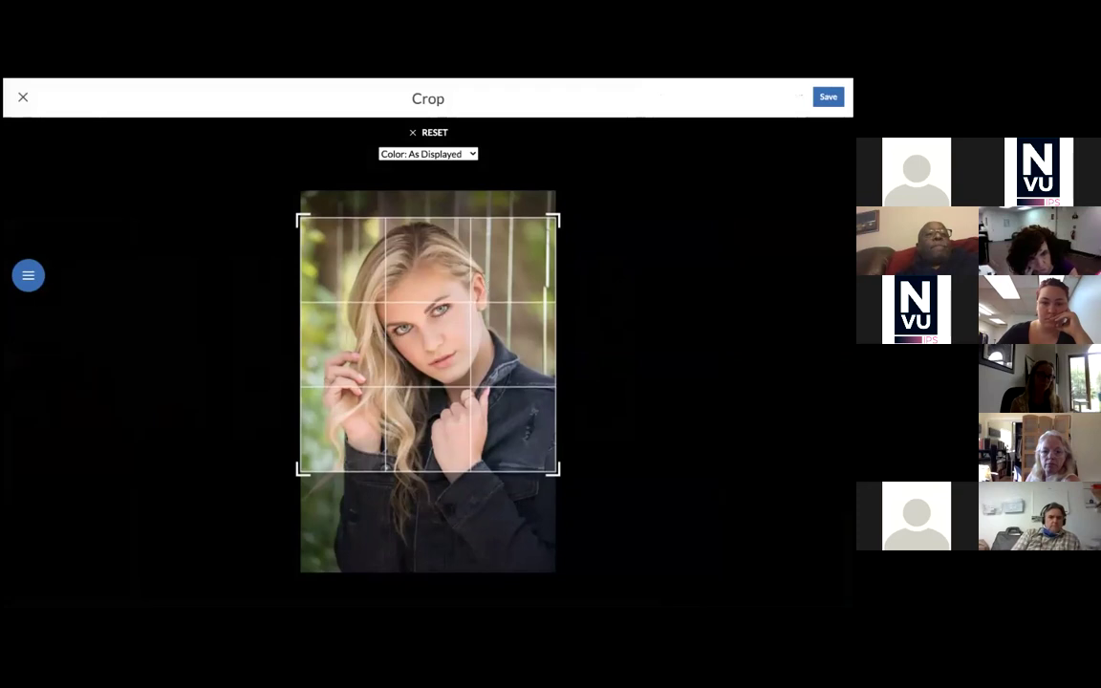
{"action": "key", "text": "Escape"}
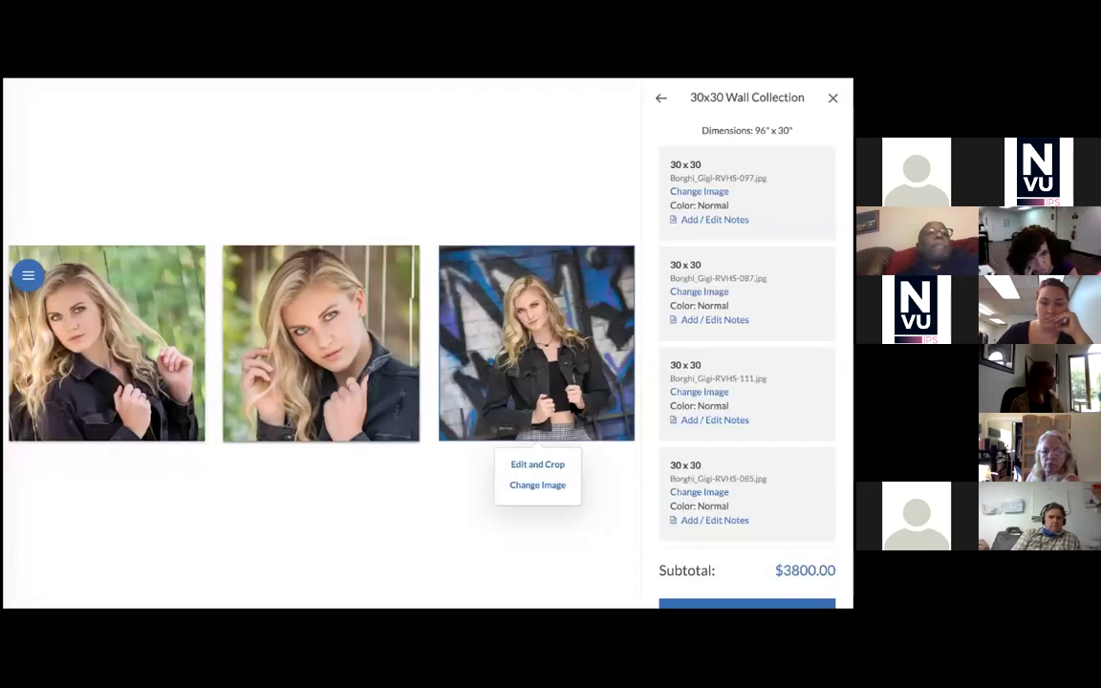
{"action": "left_click", "coordinate": [558, 467]}
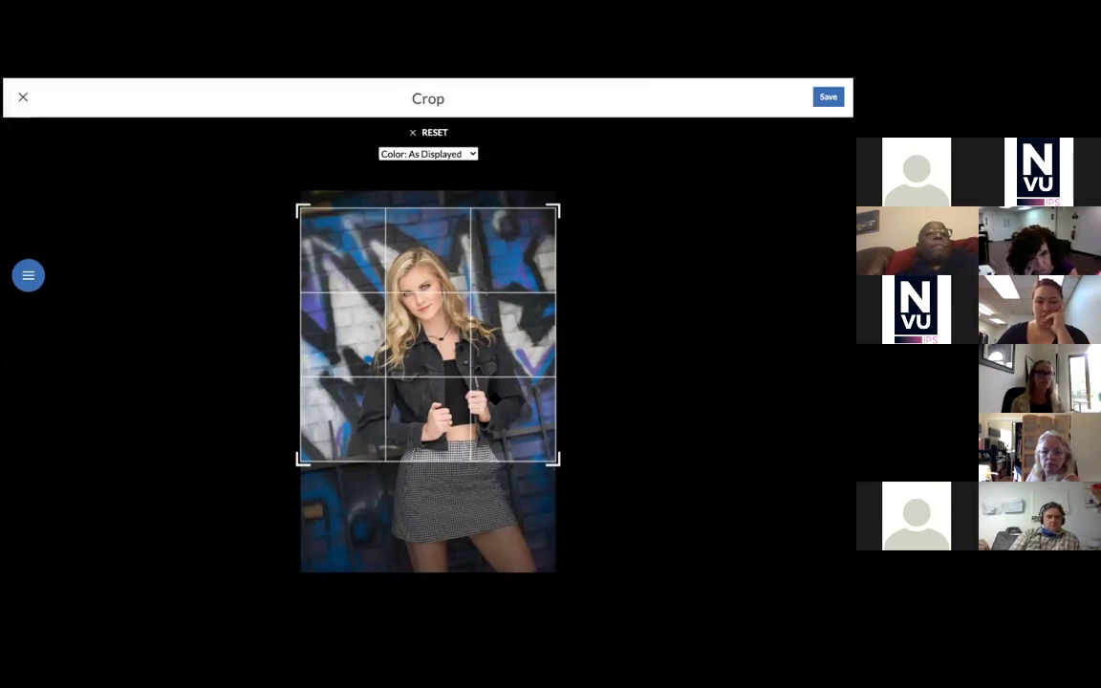
{"action": "key", "text": "Escape"}
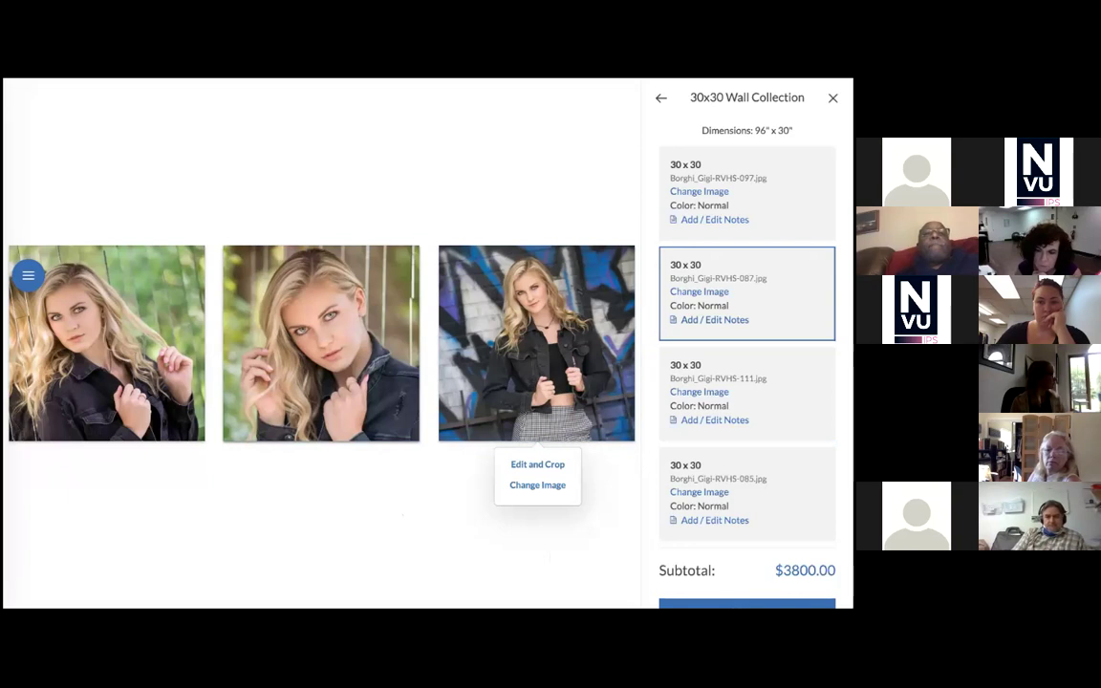
- View the note fields for the 30 x 30 image ending in 087 and close them without entering anything
{"action": "left_click", "coordinate": [715, 319]}
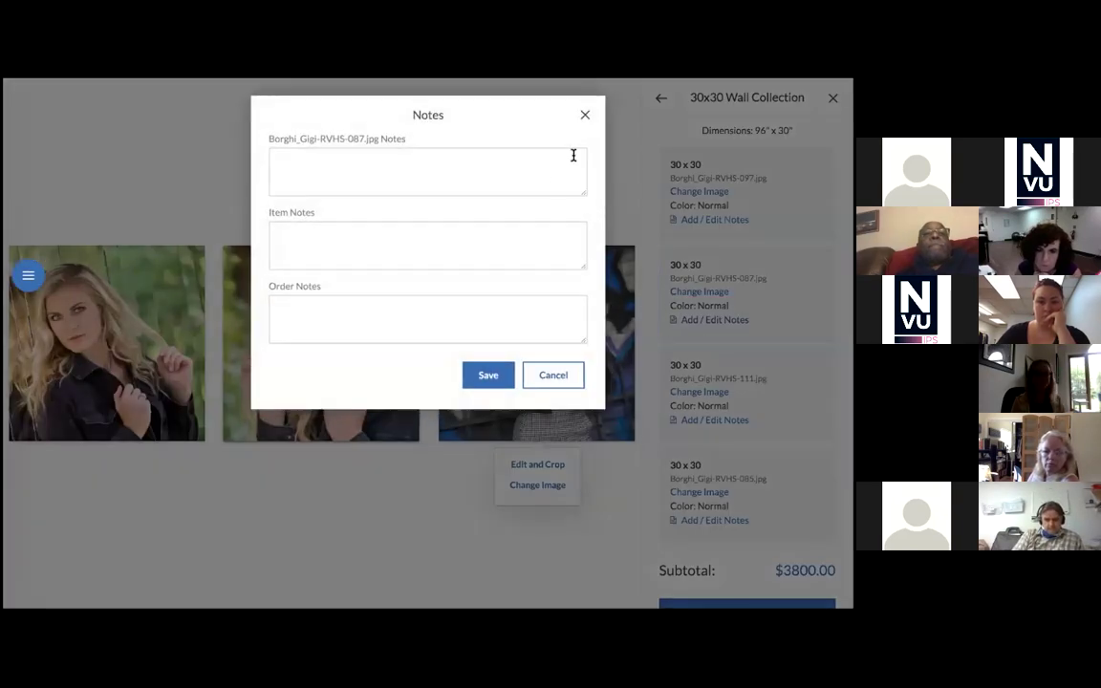
{"action": "left_click", "coordinate": [586, 116]}
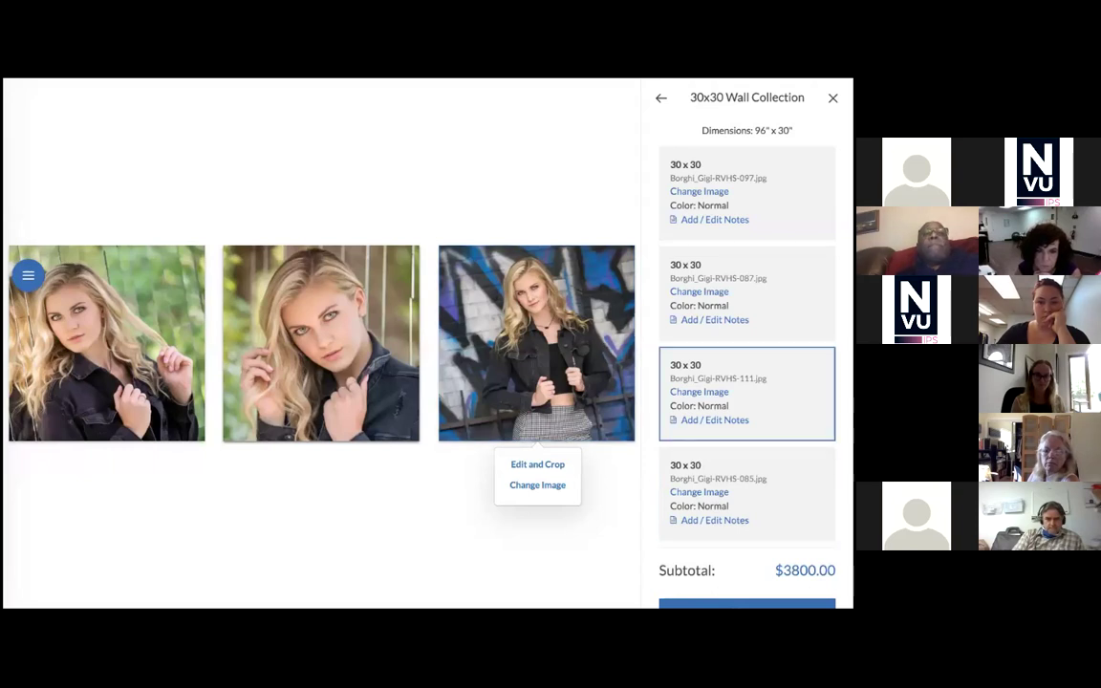
- Show the wall collection in the room preview and move the group up onto the dark wall above the desk
{"action": "scroll", "coordinate": [746, 191], "scroll_direction": "down", "scroll_amount": 2}
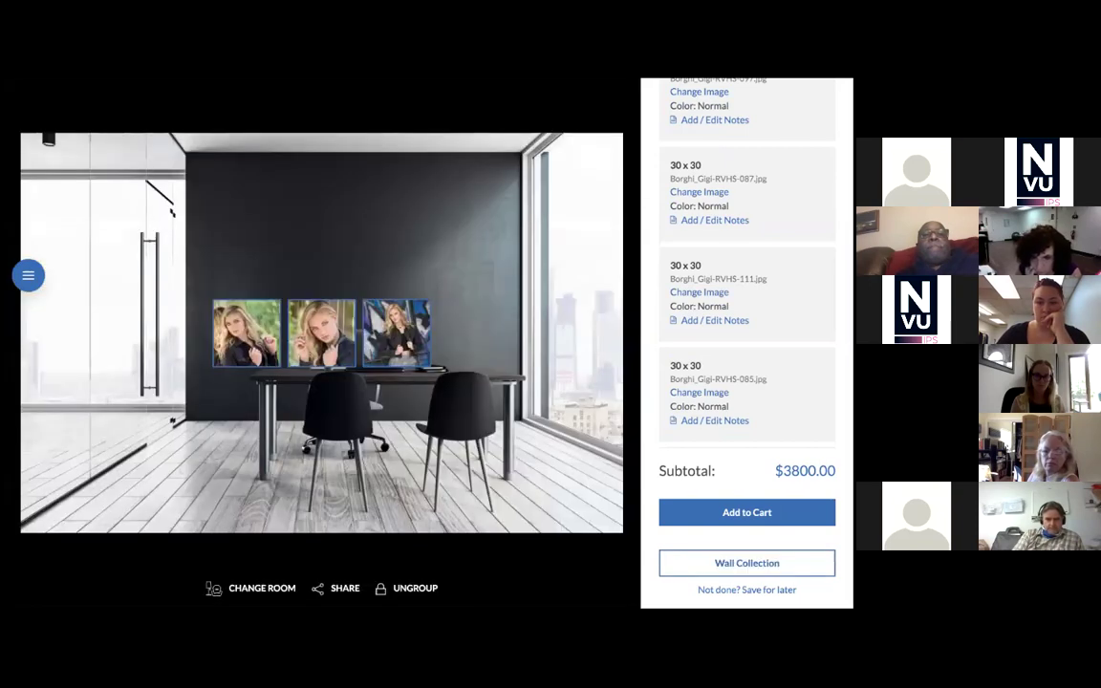
{"action": "left_click_drag", "start_coordinate": [403, 328], "coordinate": [435, 257]}
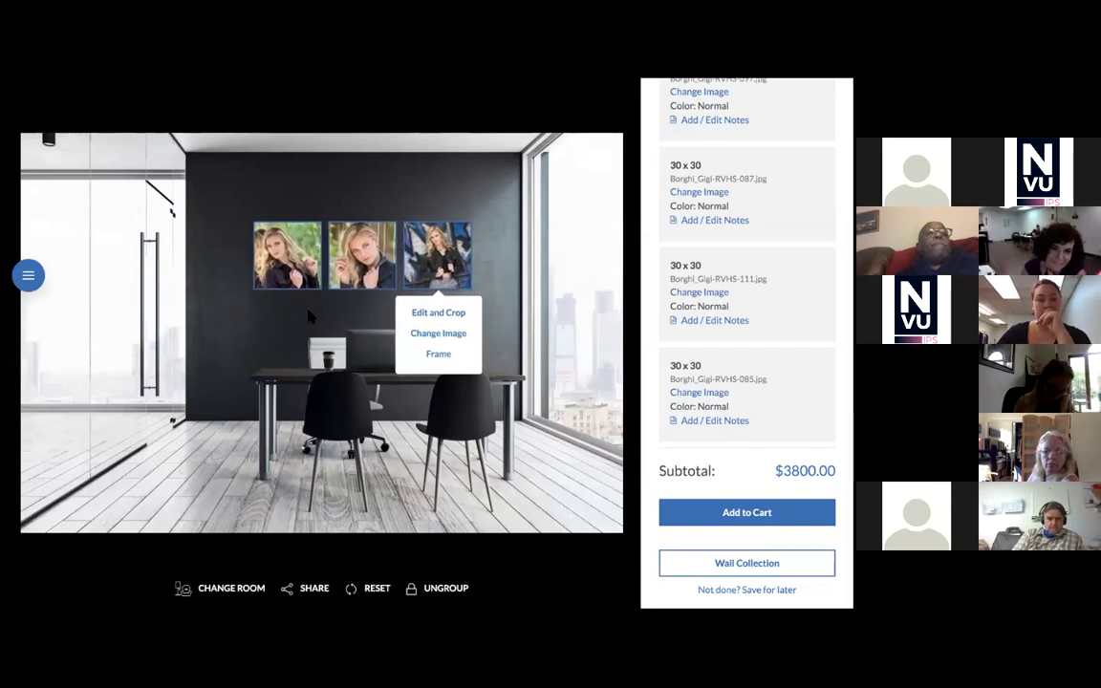
- Preview each of the three wall images in a 2" black frame with a 1" white matte
{"action": "left_click", "coordinate": [302, 280]}
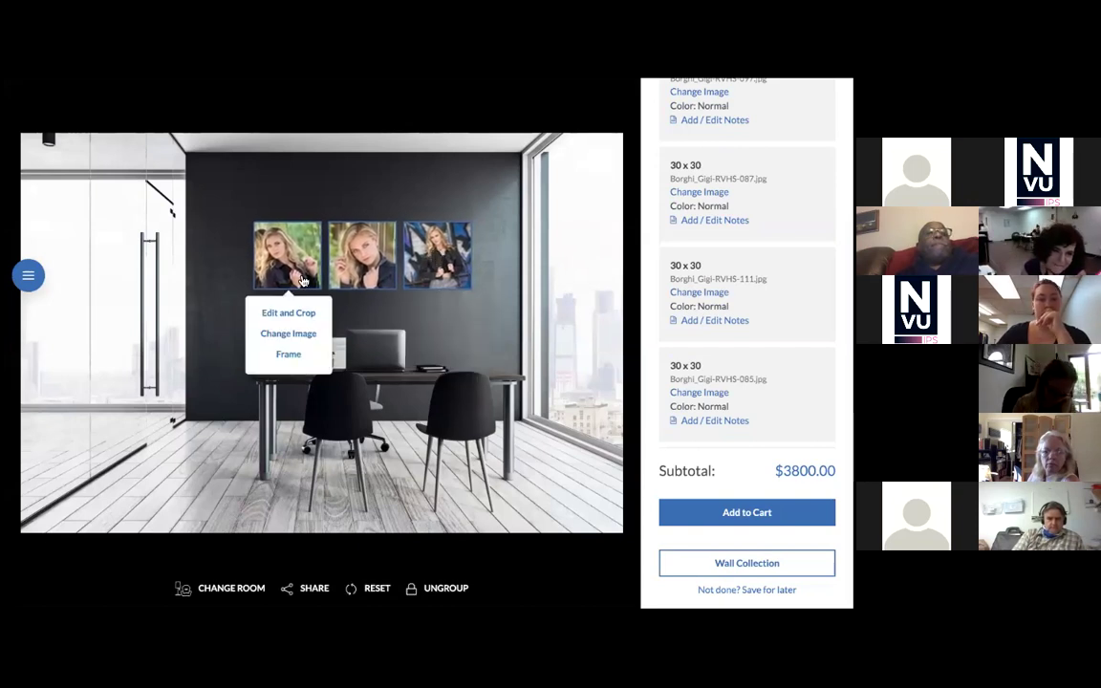
{"action": "left_click", "coordinate": [289, 355]}
{"action": "left_click", "coordinate": [385, 271]}
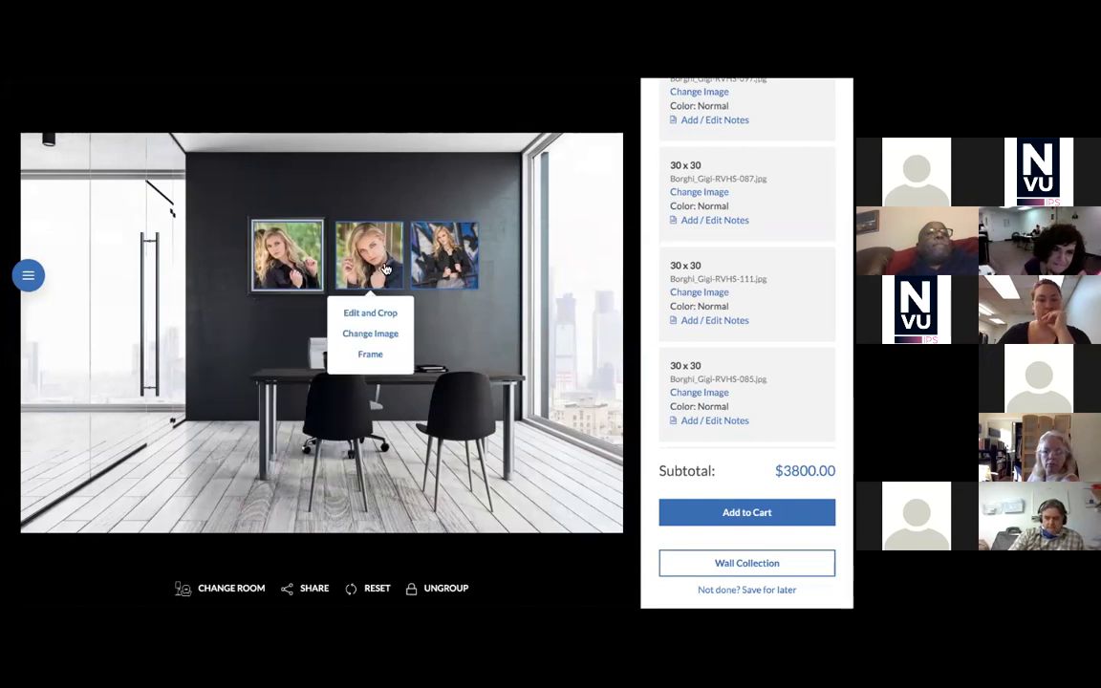
{"action": "left_click", "coordinate": [372, 355]}
{"action": "left_click", "coordinate": [454, 277]}
{"action": "left_click", "coordinate": [452, 356]}
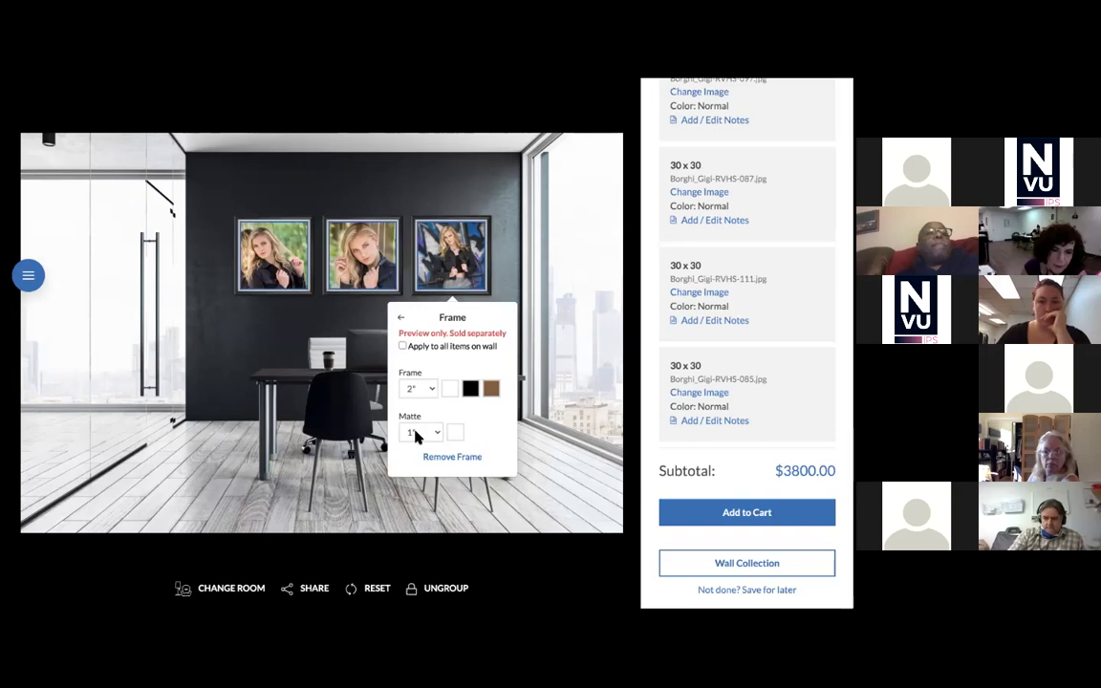
{"action": "left_click", "coordinate": [553, 453]}
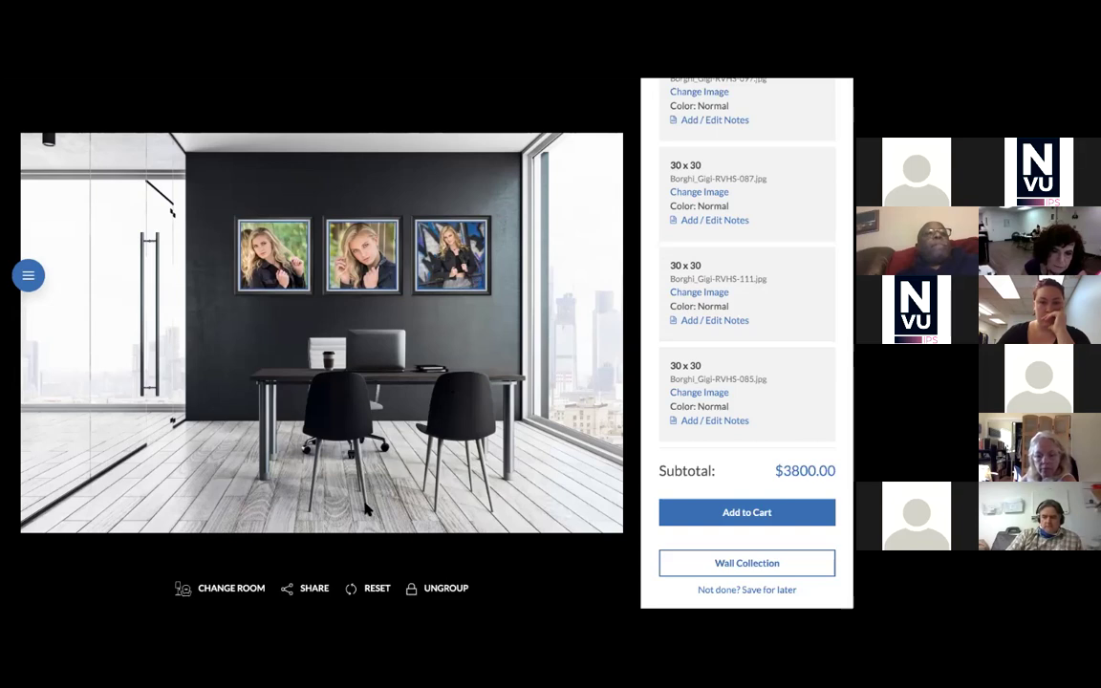
- Look at the options for sharing an image of the designed room and close them
{"action": "left_click", "coordinate": [306, 591]}
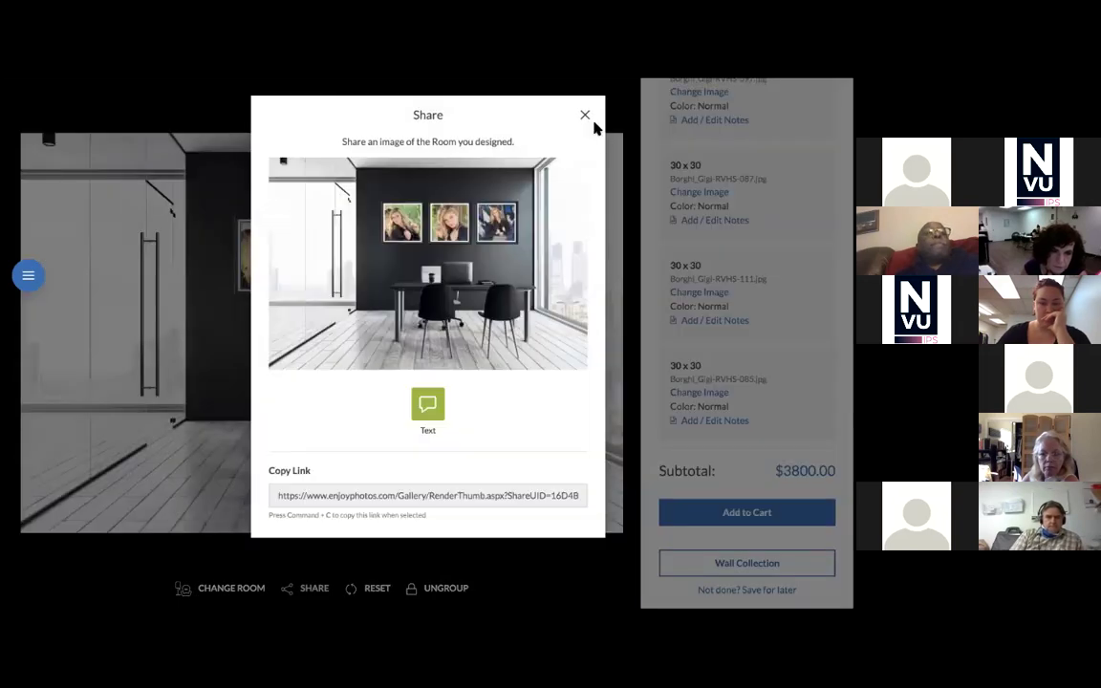
{"action": "left_click", "coordinate": [587, 116]}
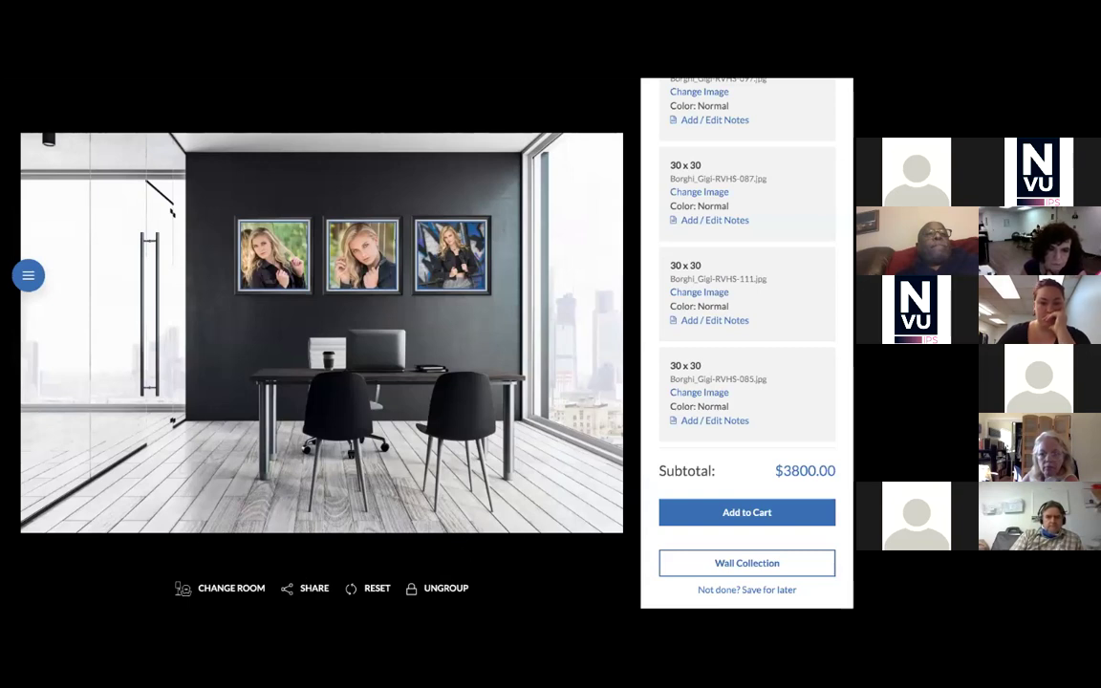
- Change the room to Bedroom 1 and move the framed group higher on the wall above the headboard
{"action": "left_click", "coordinate": [231, 587]}
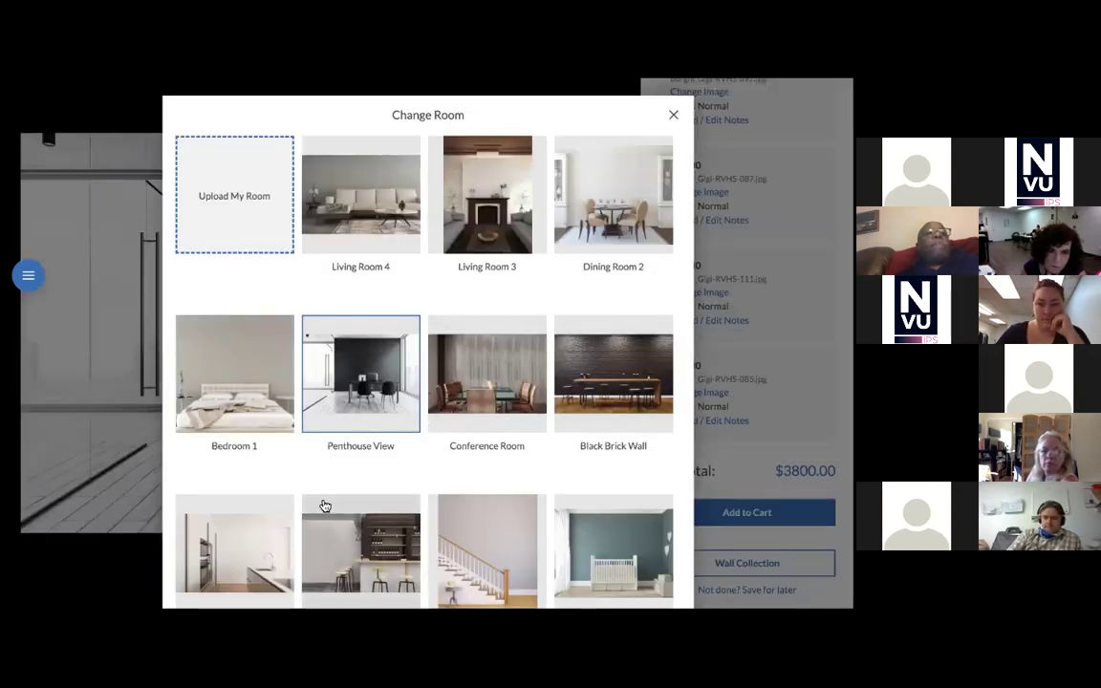
{"action": "left_click", "coordinate": [260, 363]}
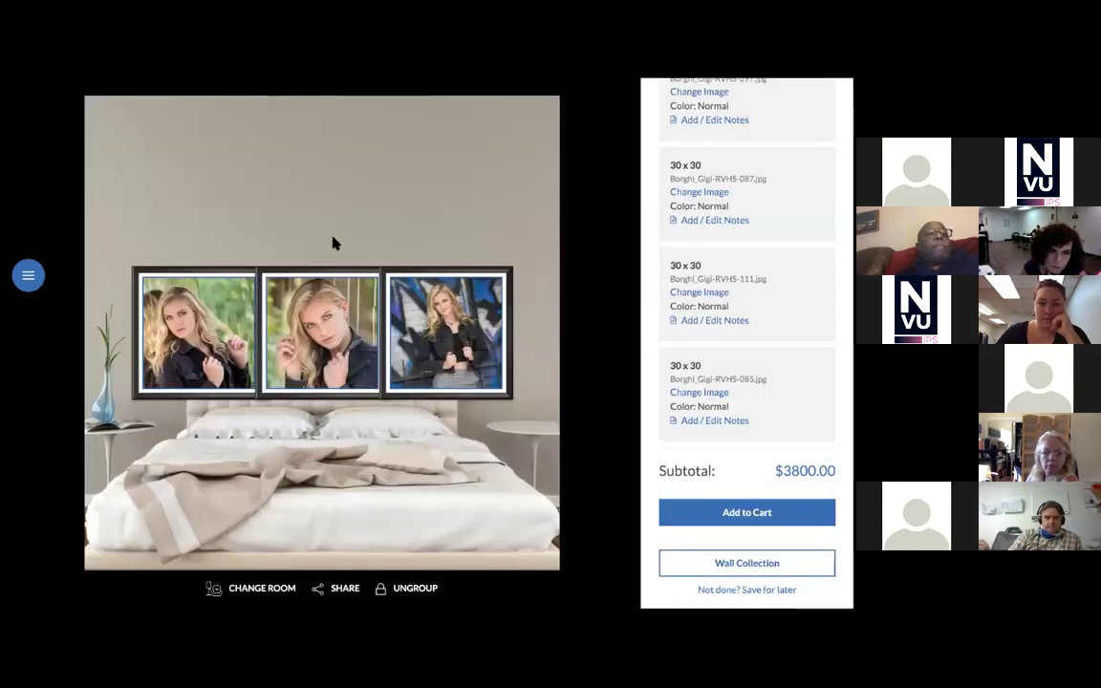
{"action": "left_click", "coordinate": [336, 241]}
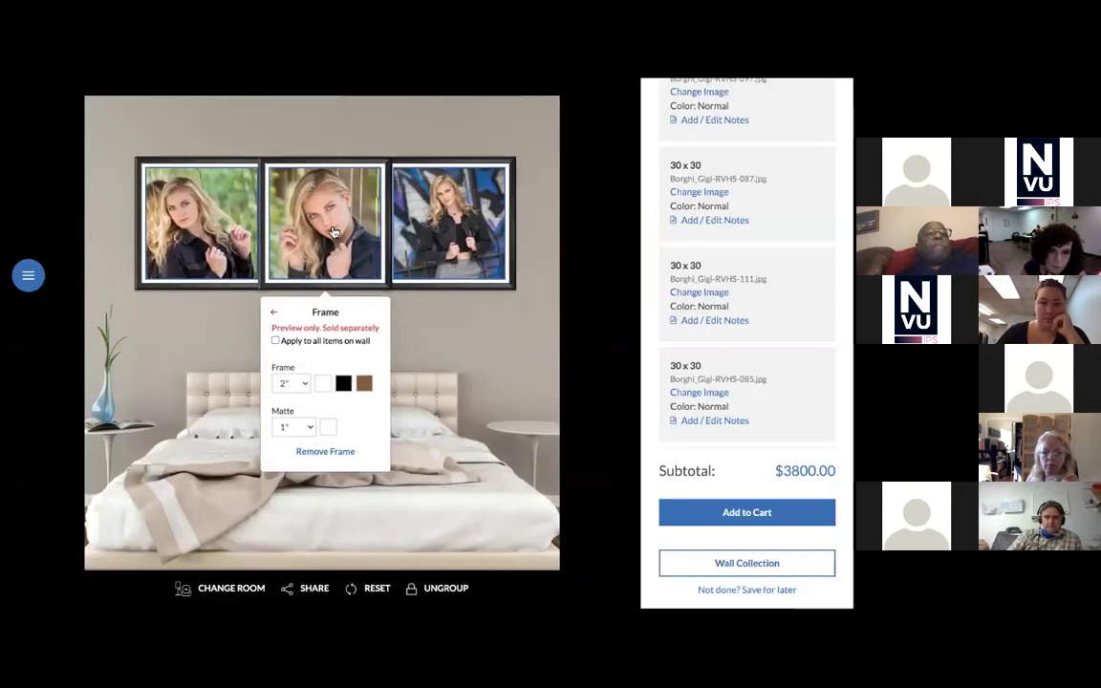
{"action": "left_click", "coordinate": [439, 352]}
{"action": "left_click", "coordinate": [416, 287]}
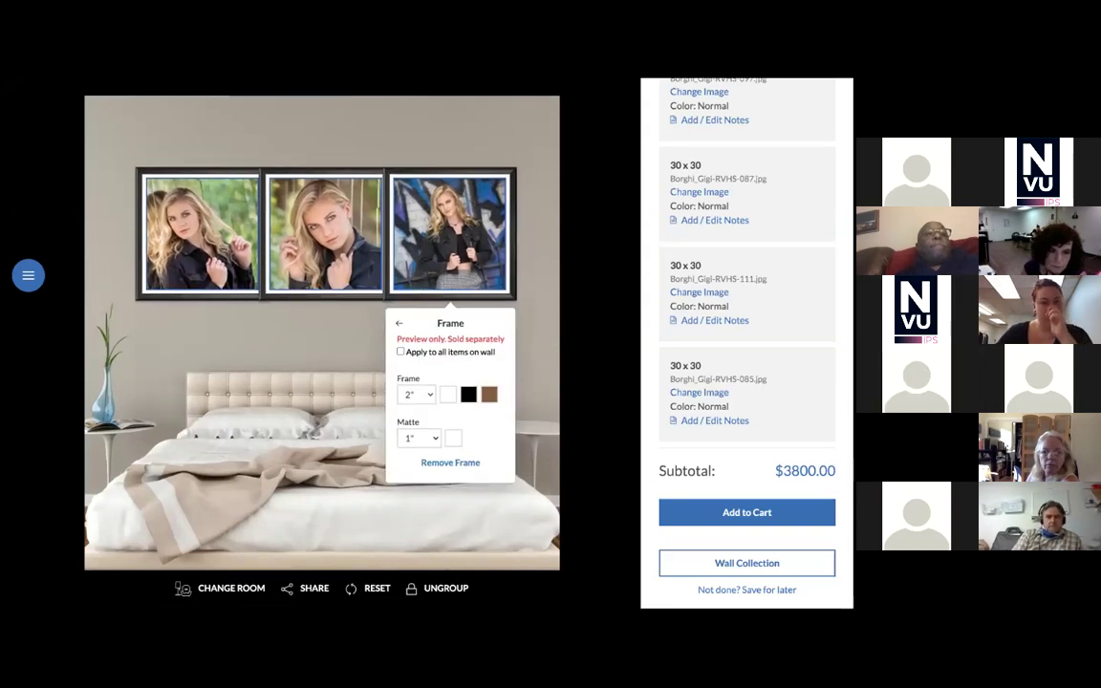
- Ungroup the three framed images and space them evenly in a row with gaps between the frames
{"action": "left_click", "coordinate": [442, 588]}
{"action": "left_click_drag", "start_coordinate": [464, 282], "coordinate": [485, 283]}
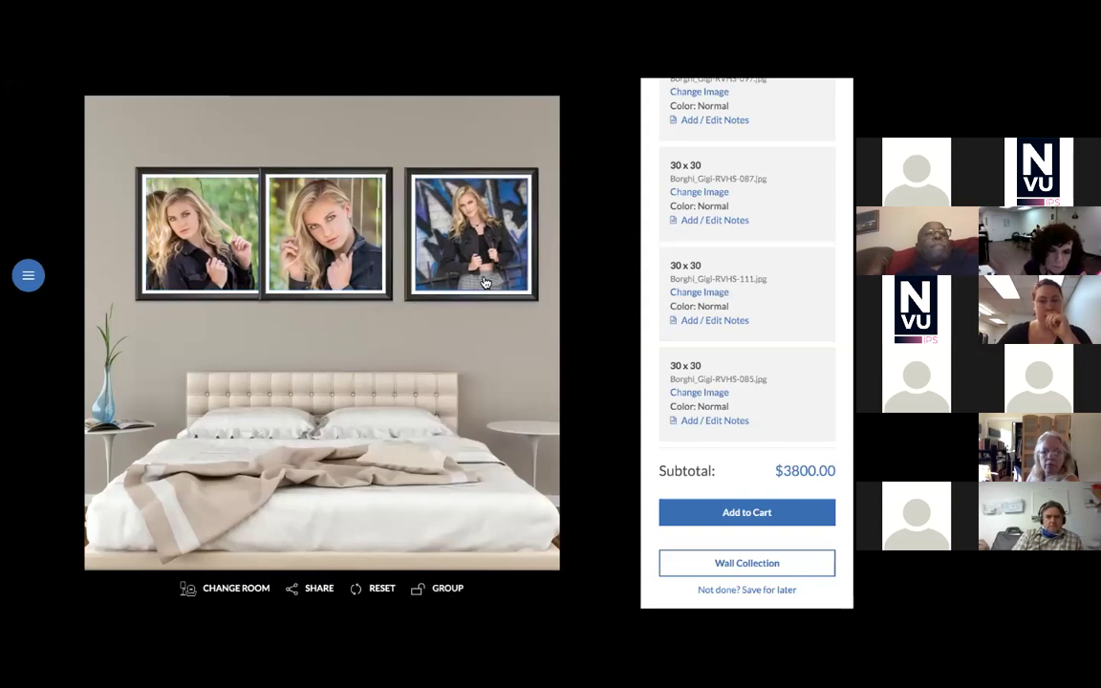
{"action": "mouse_move", "coordinate": [198, 258]}
{"action": "left_mouse_down"}
{"action": "mouse_move", "coordinate": [182, 273]}
{"action": "mouse_move", "coordinate": [196, 280]}
{"action": "left_mouse_up"}
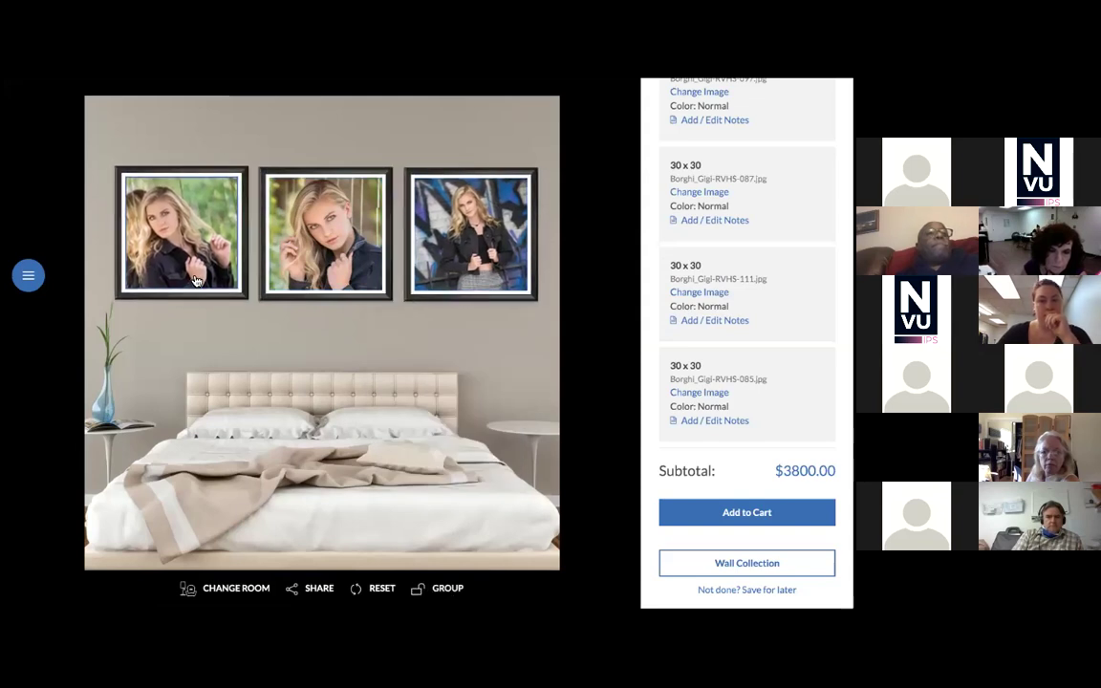
{"action": "left_click_drag", "start_coordinate": [355, 278], "coordinate": [357, 278]}
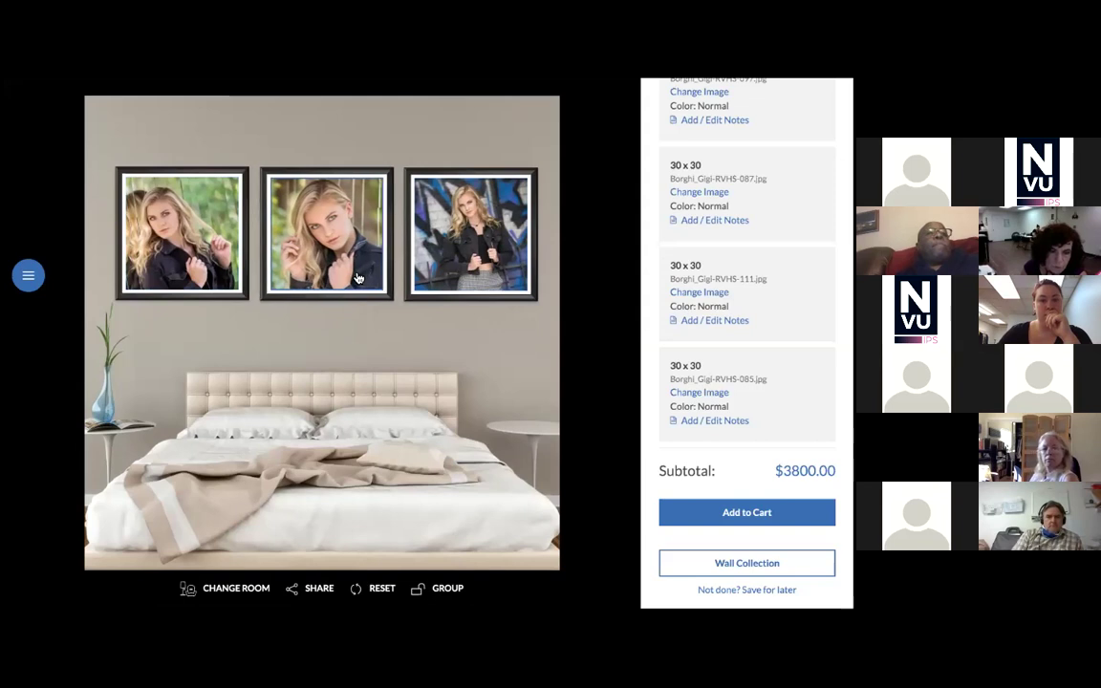
- Add the 30x30 Wall Collection to the cart and review the order's items, notes, adjustments and summary
{"action": "left_click", "coordinate": [431, 279]}
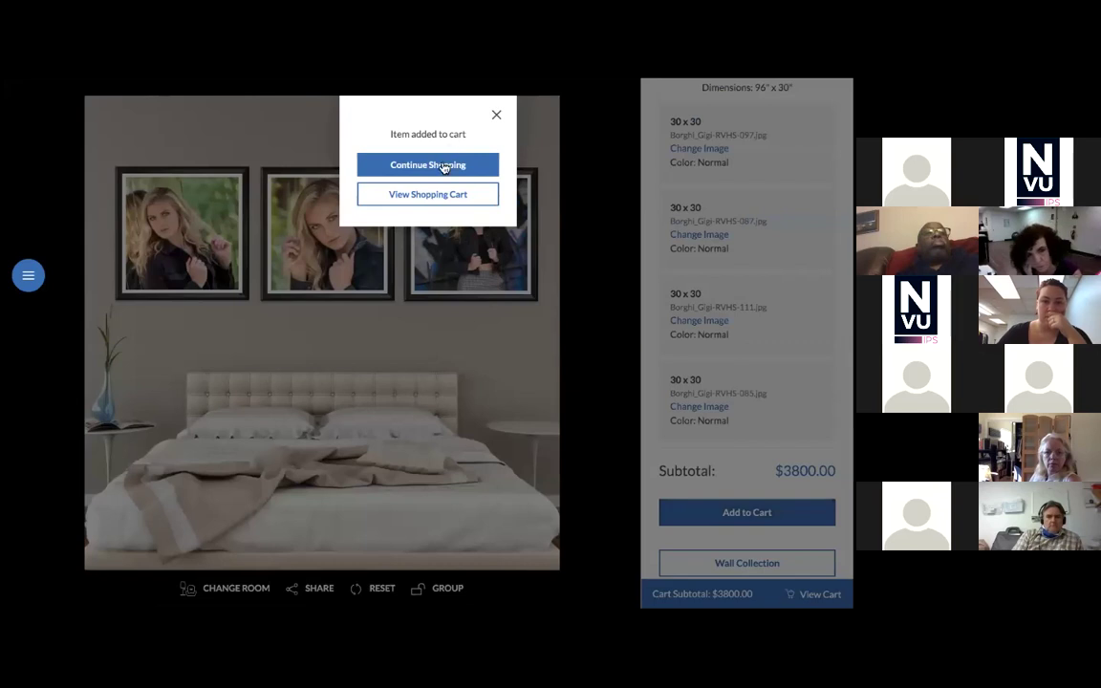
{"action": "left_click", "coordinate": [432, 197]}
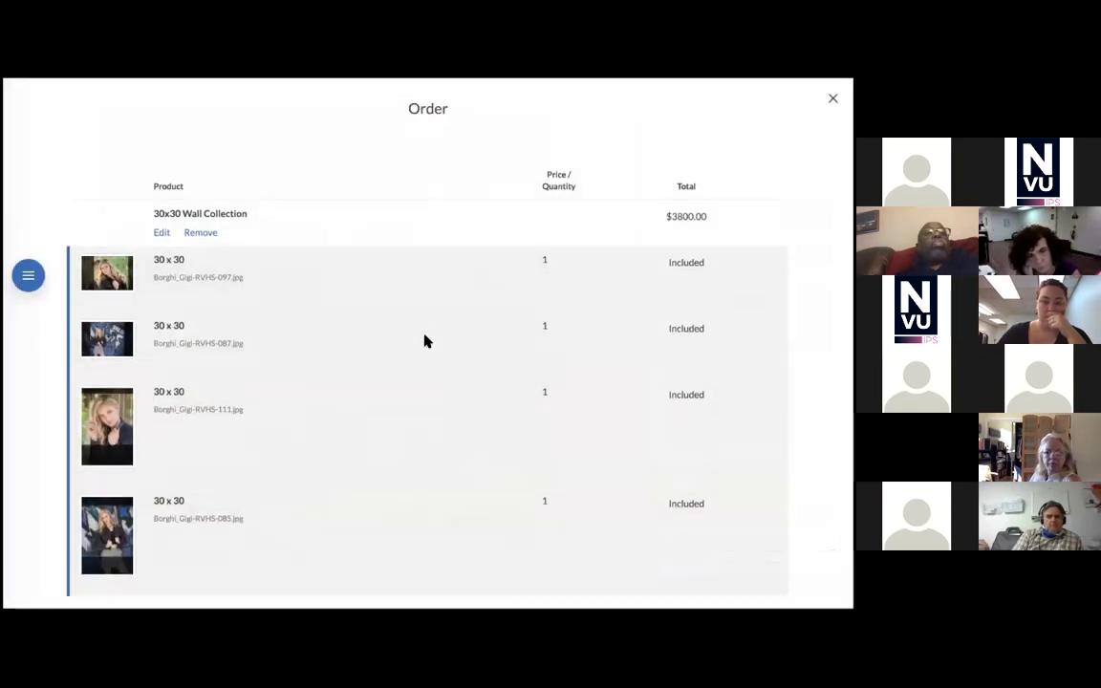
{"action": "scroll", "coordinate": [427, 347], "scroll_direction": "down", "scroll_amount": 2}
{"action": "scroll", "coordinate": [426, 349], "scroll_direction": "up", "scroll_amount": 1}
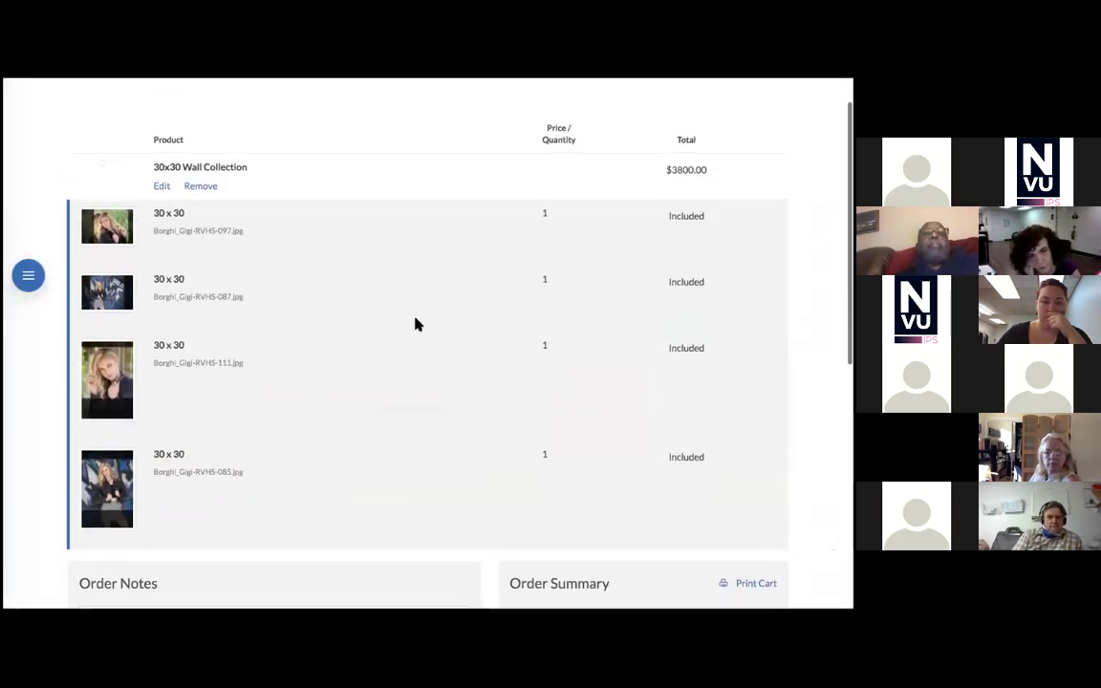
{"action": "scroll", "coordinate": [414, 324], "scroll_direction": "down", "scroll_amount": 4}
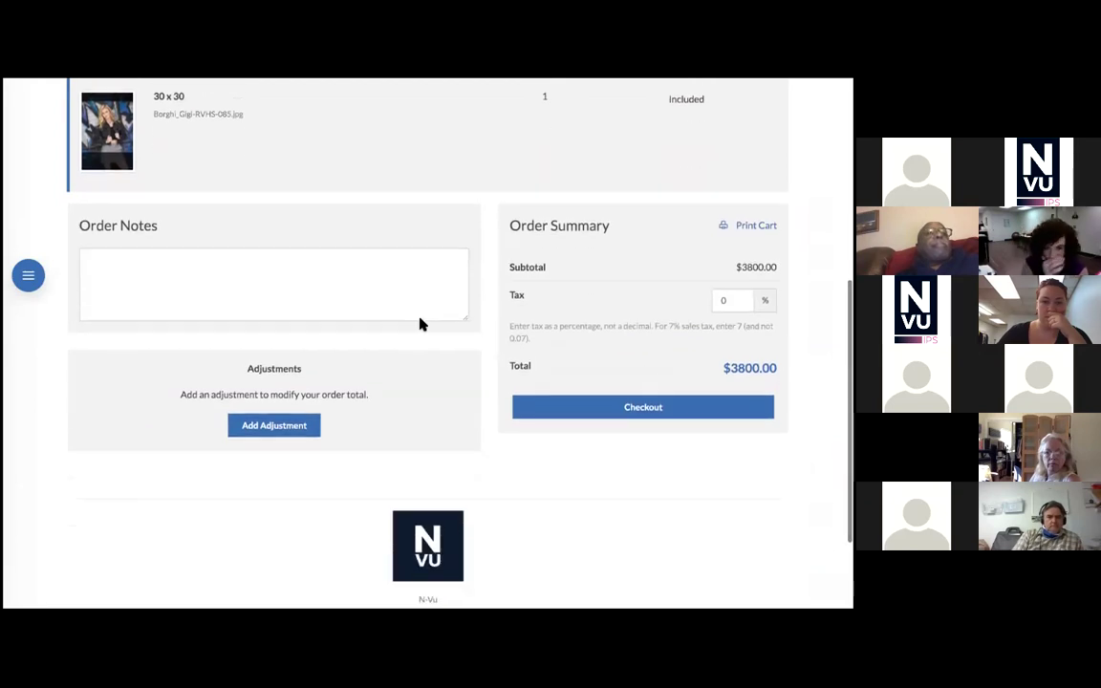
{"action": "scroll", "coordinate": [541, 179], "scroll_direction": "up", "scroll_amount": 5}
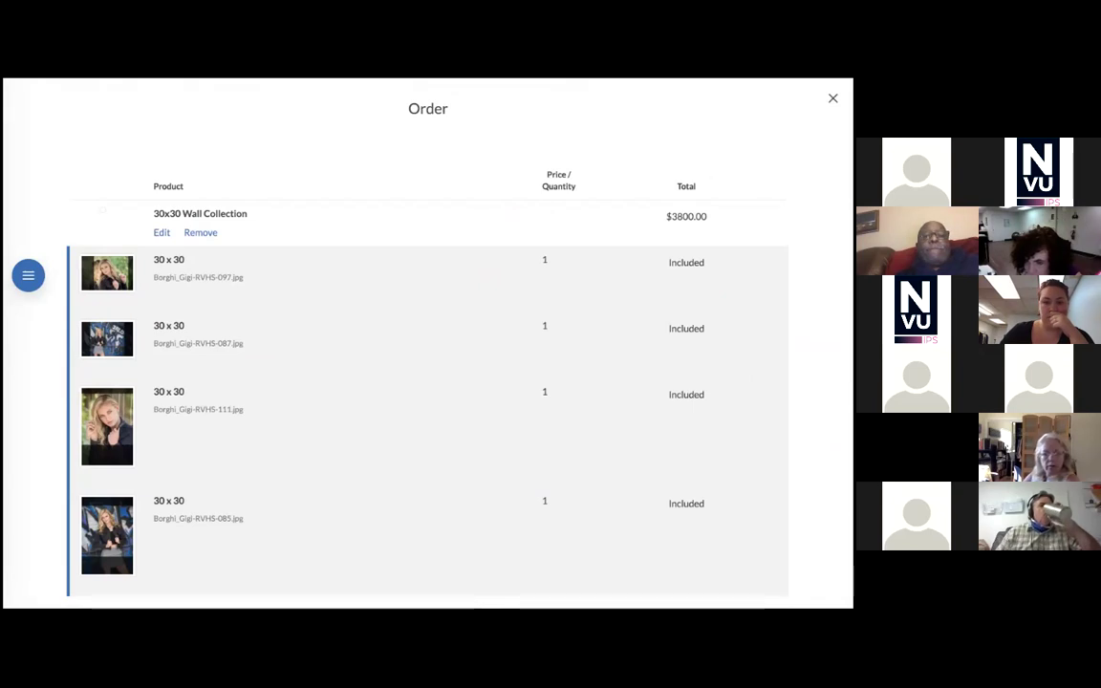
{"action": "scroll", "coordinate": [427, 344], "scroll_direction": "down", "scroll_amount": 10}
{"action": "scroll", "coordinate": [427, 344], "scroll_direction": "up", "scroll_amount": 10}
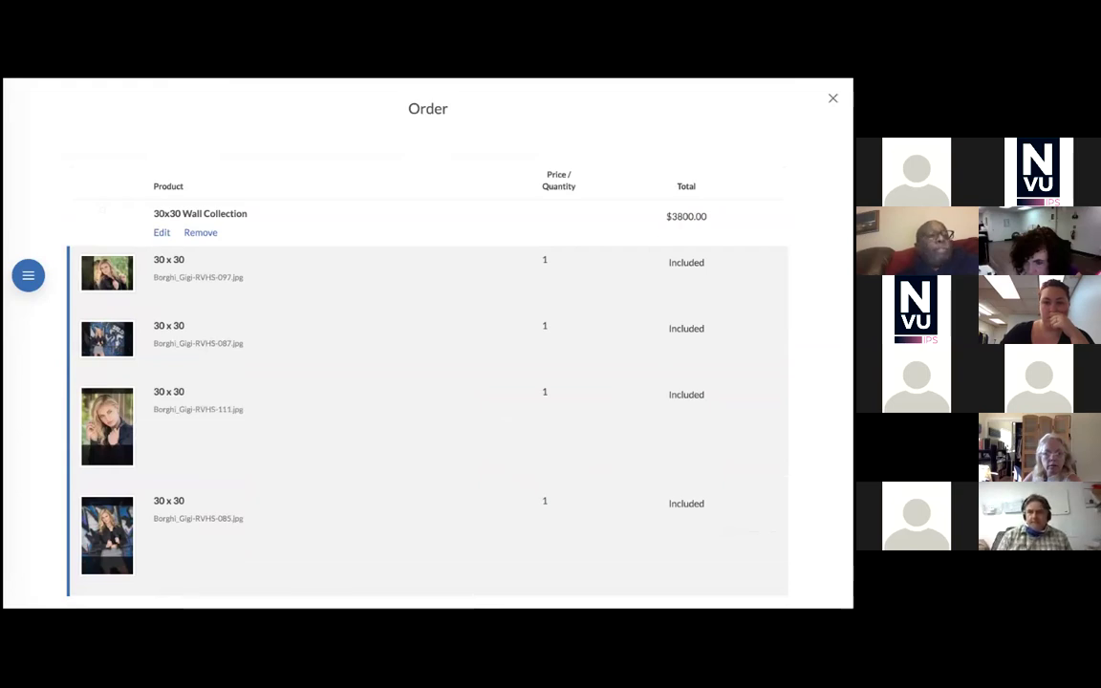
- Close the order and leave the sales session for the event dashboard in the admin area
{"action": "left_click", "coordinate": [832, 98]}
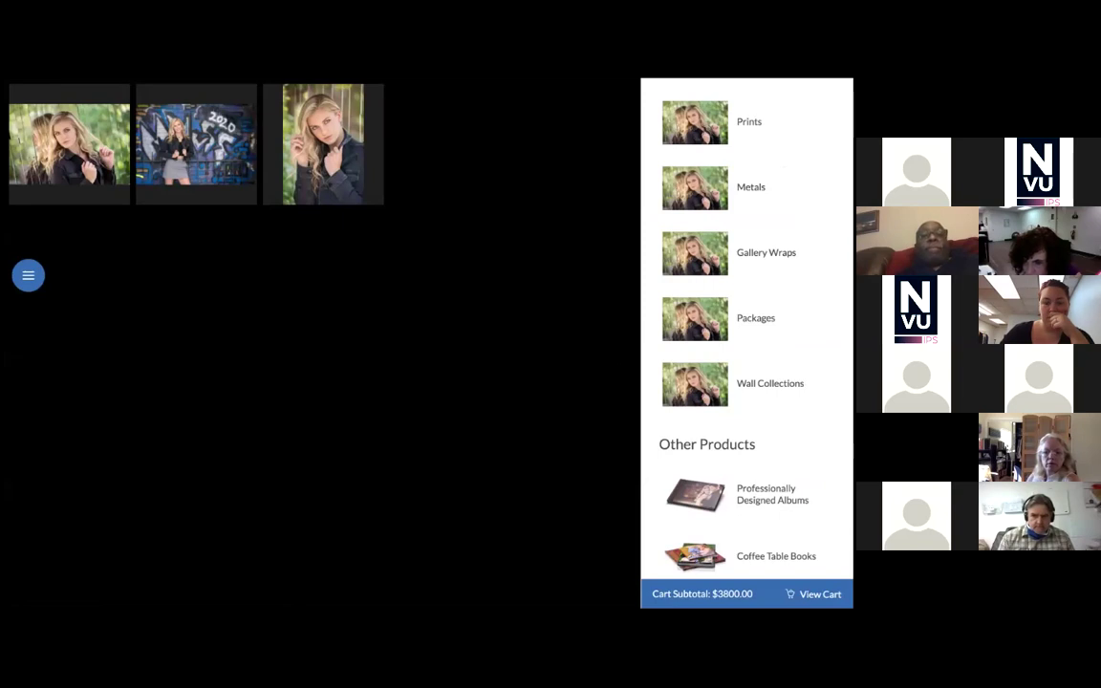
{"action": "left_click", "coordinate": [29, 276]}
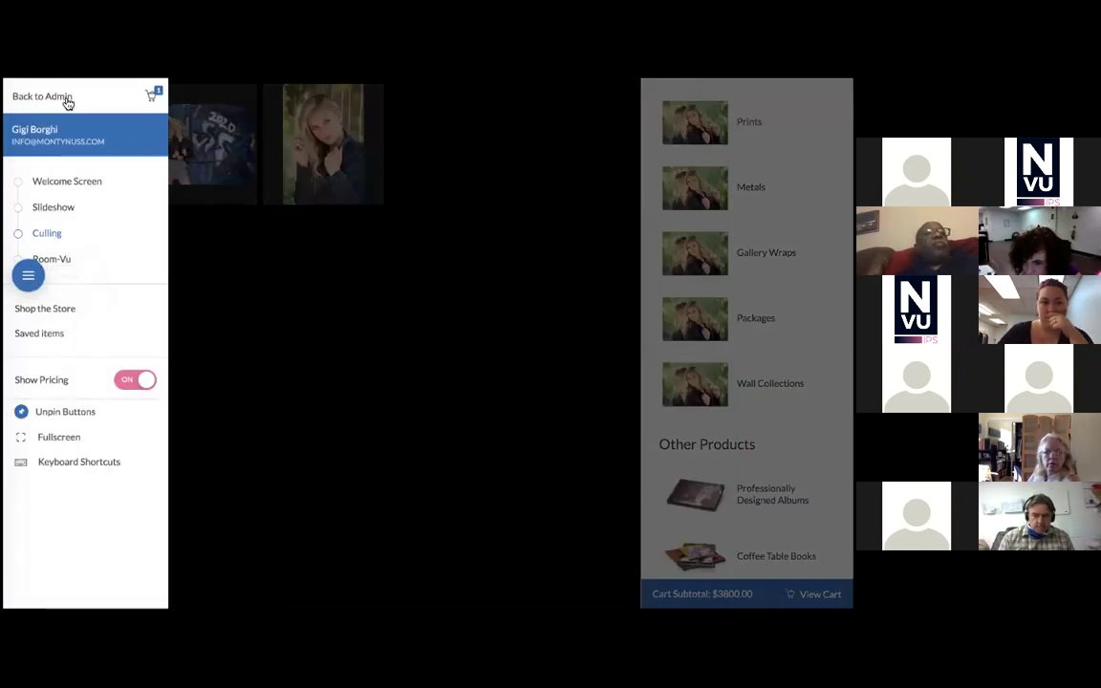
{"action": "left_click", "coordinate": [42, 96]}
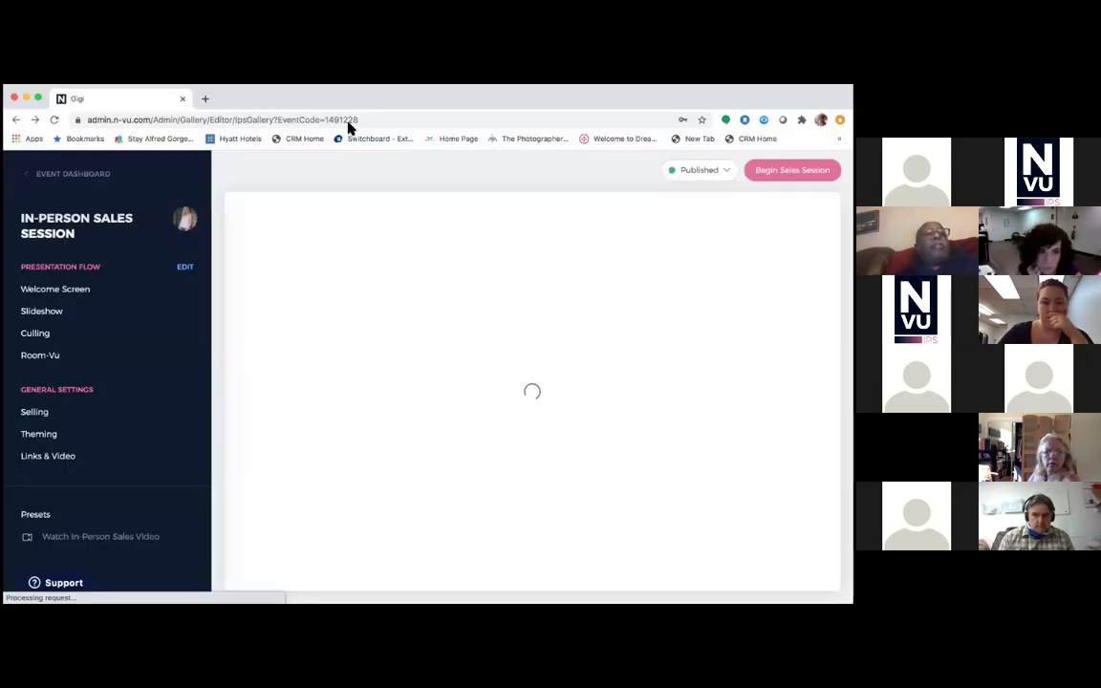
{"action": "left_click", "coordinate": [73, 175]}
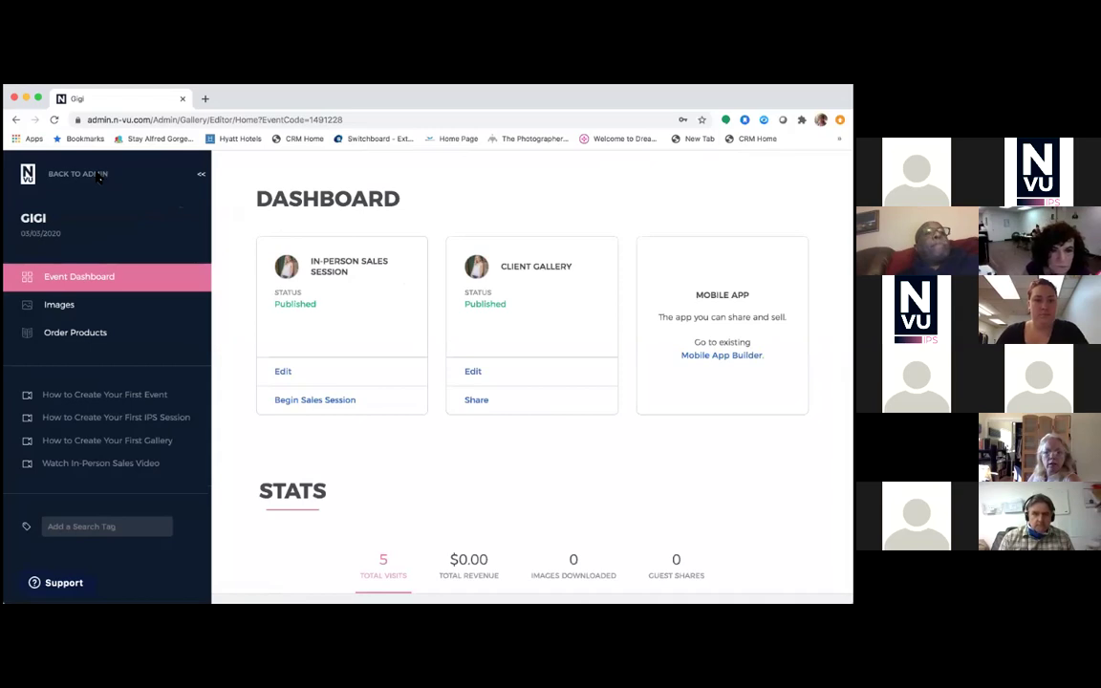
- Go from the event dashboard through the Gallery Manager to the Pricelist Manager
{"action": "left_click", "coordinate": [78, 172]}
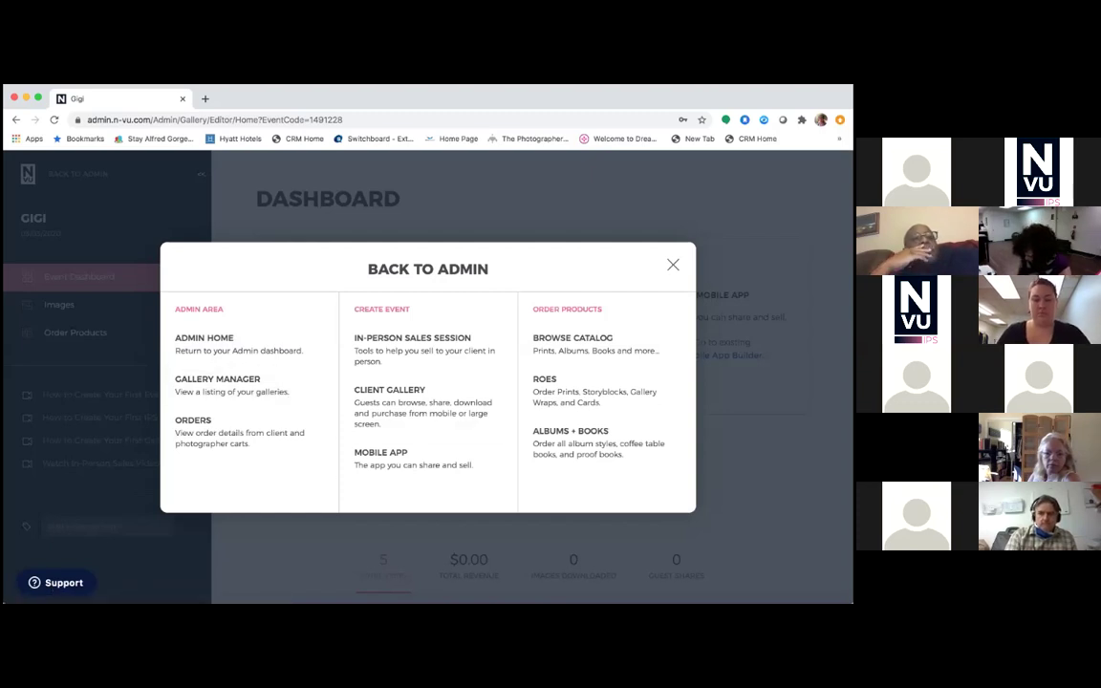
{"action": "left_click", "coordinate": [285, 228]}
{"action": "left_click", "coordinate": [77, 176]}
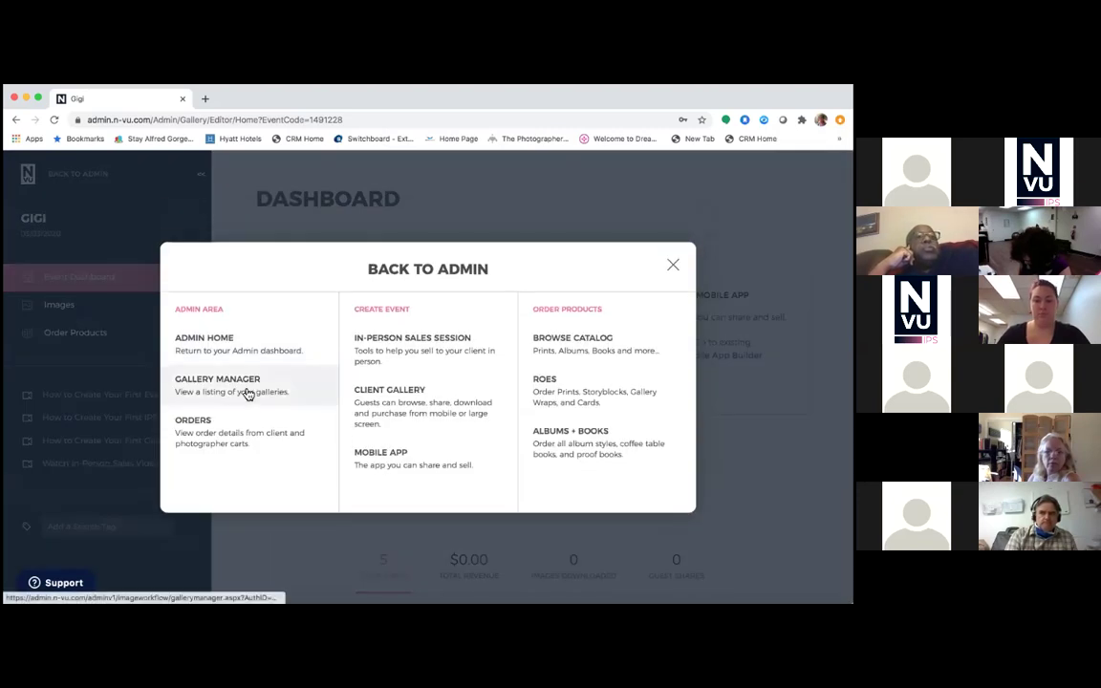
{"action": "left_click", "coordinate": [247, 394]}
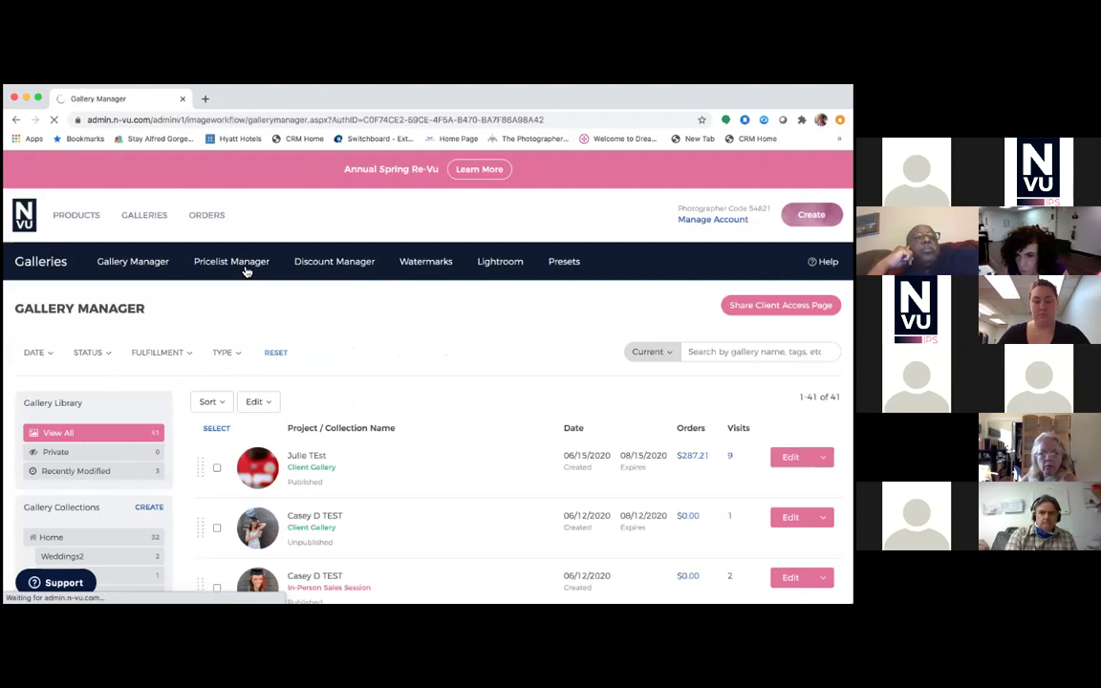
{"action": "left_click", "coordinate": [246, 272]}
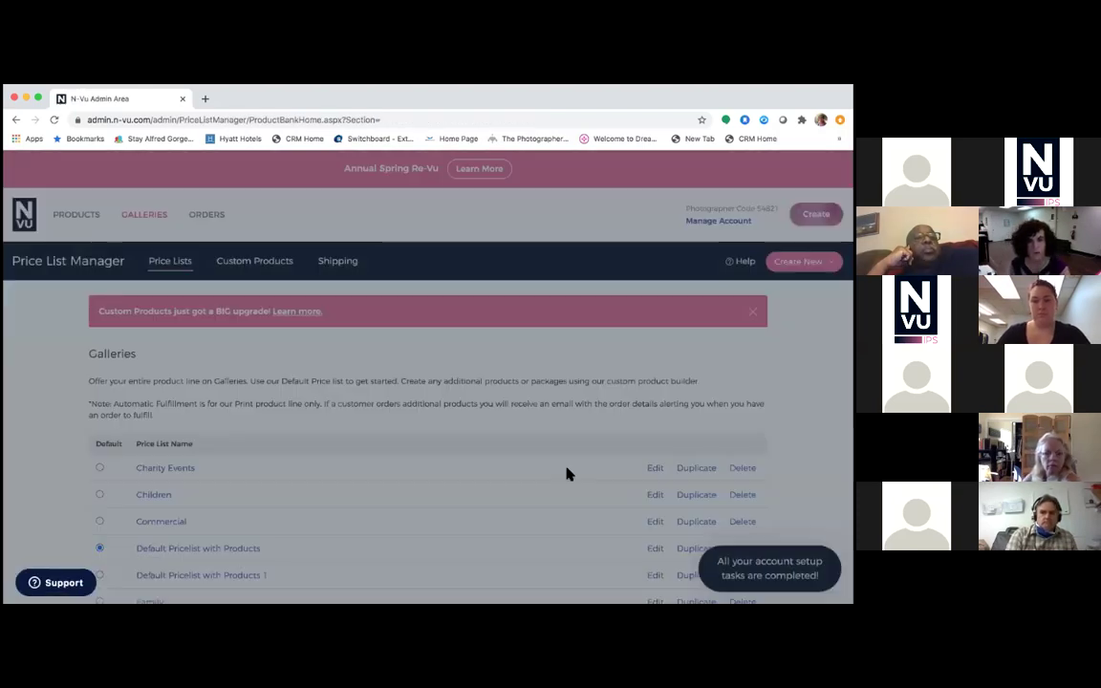
- Open Default Pricelist with Products for editing and find its Wall Collections section
{"action": "scroll", "coordinate": [567, 473], "scroll_direction": "down", "scroll_amount": 6}
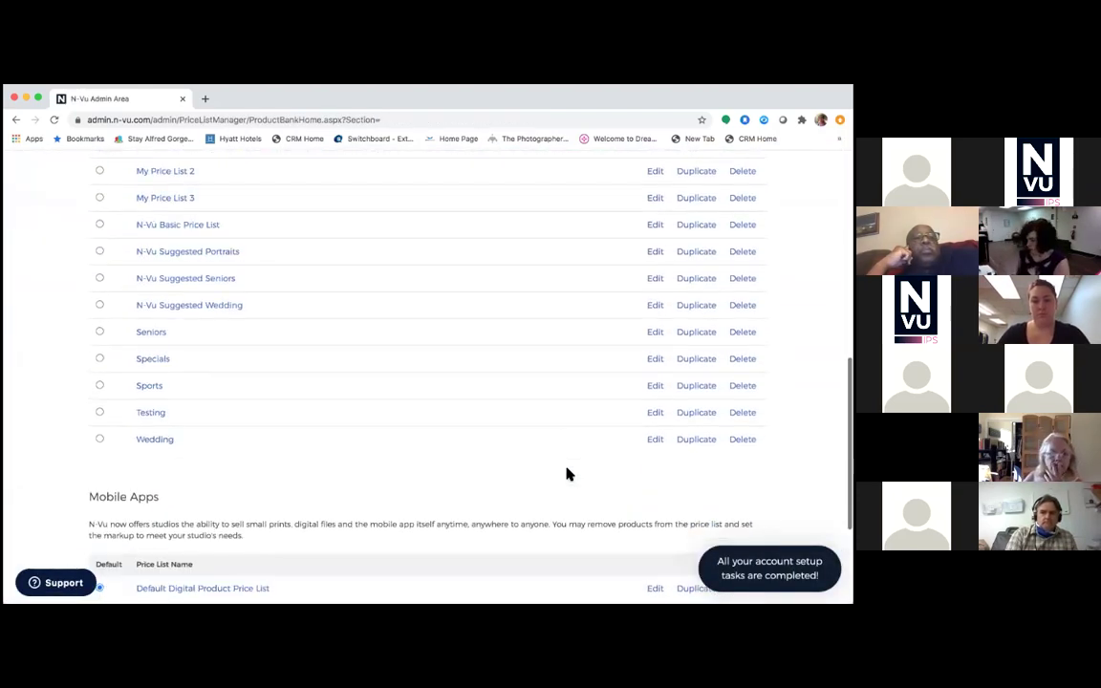
{"action": "scroll", "coordinate": [567, 473], "scroll_direction": "up", "scroll_amount": 2}
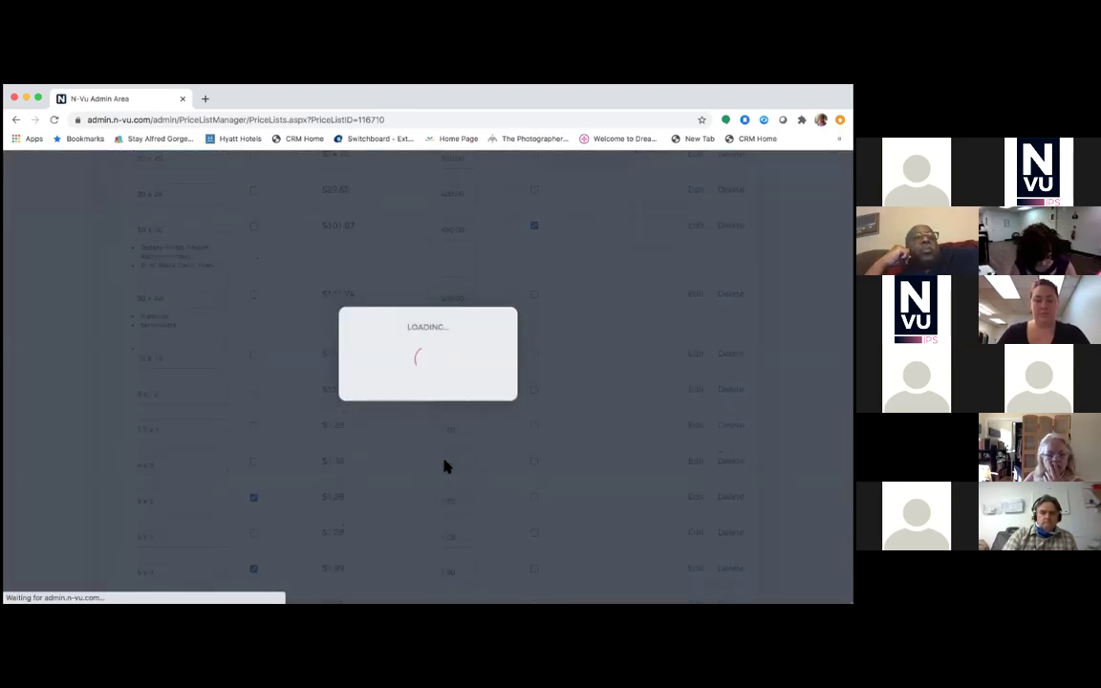
{"action": "scroll", "coordinate": [444, 462], "scroll_direction": "down", "scroll_amount": 15}
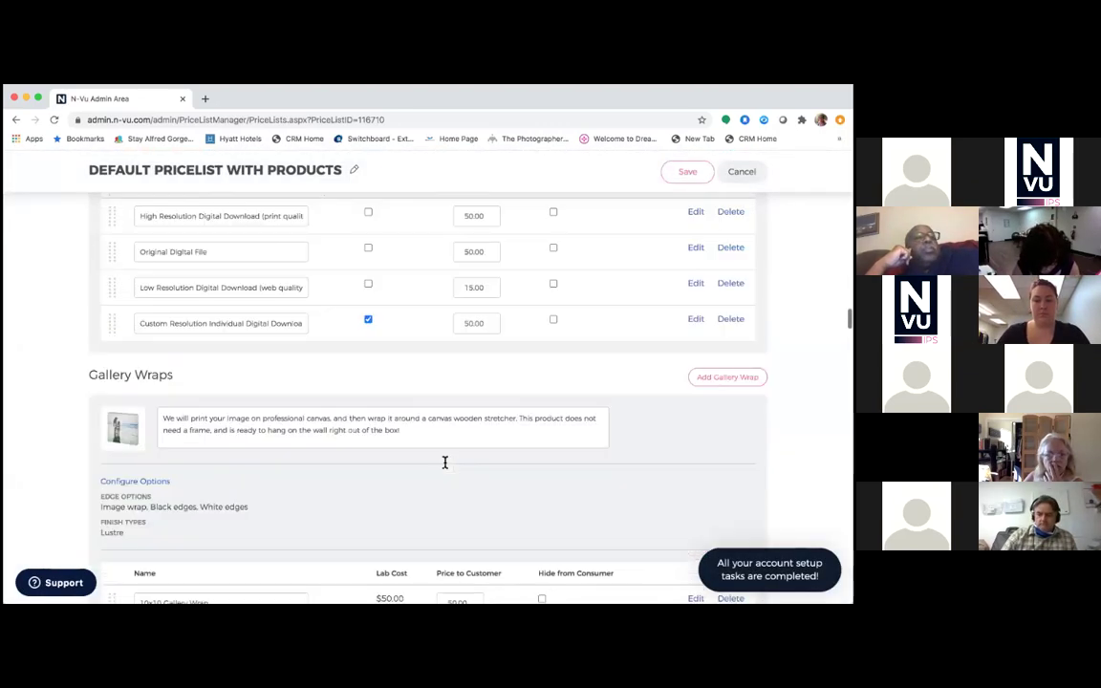
{"action": "scroll", "coordinate": [444, 463], "scroll_direction": "down", "scroll_amount": 15}
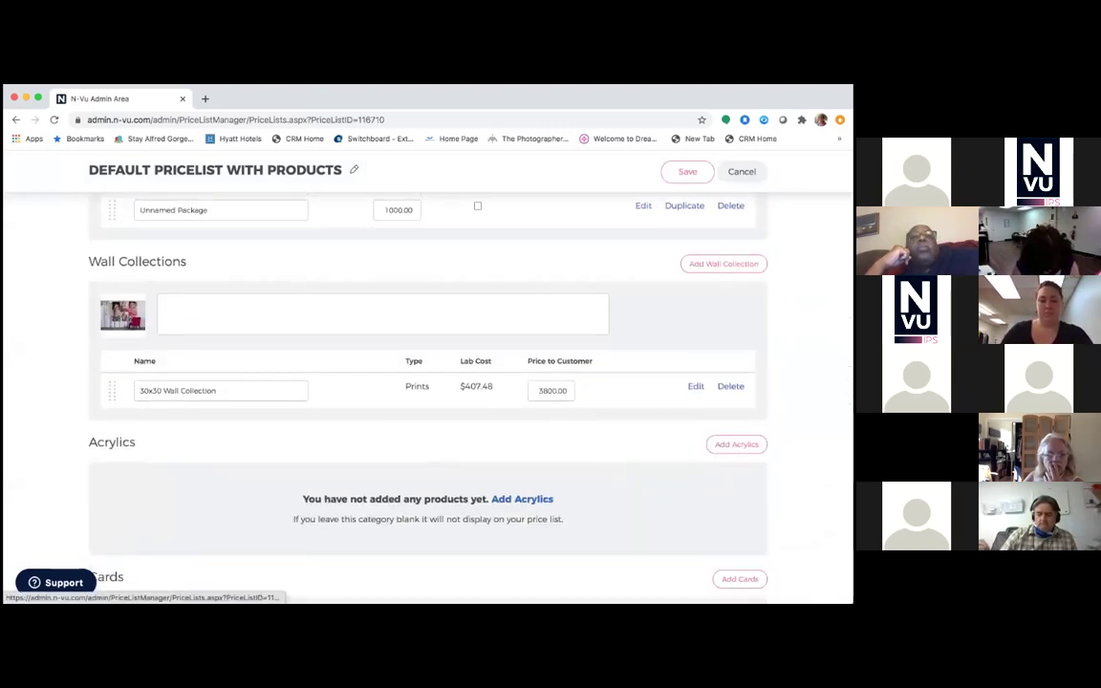
- Start a new wall collection in the default price list with Prints as its product type
{"action": "left_click", "coordinate": [723, 263]}
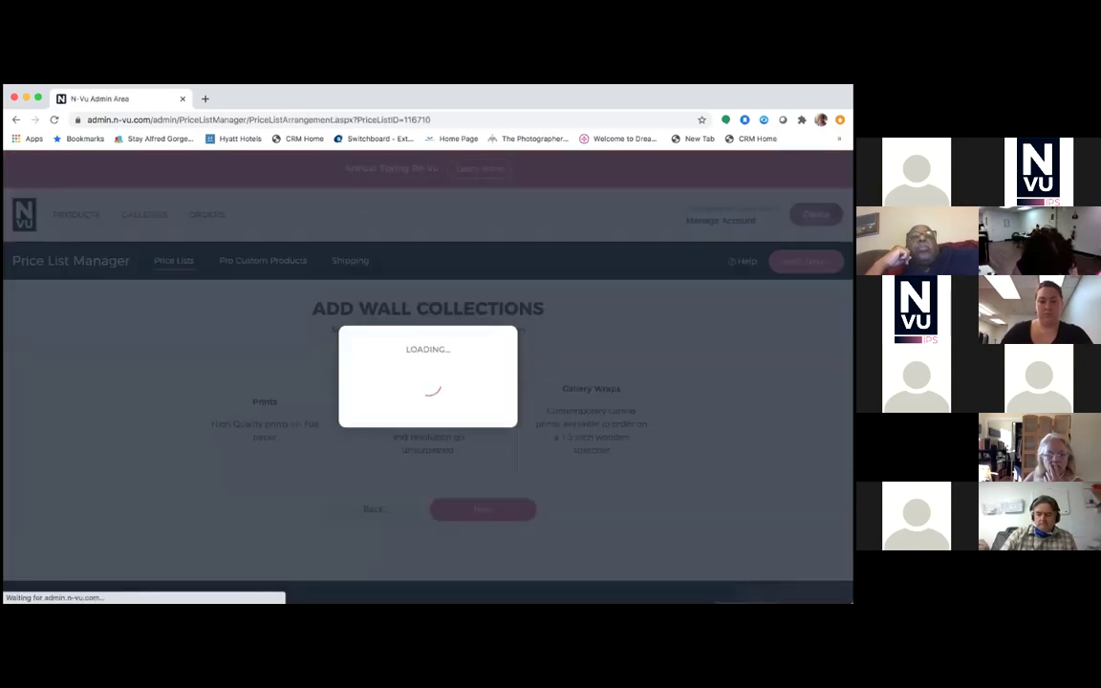
{"action": "scroll", "coordinate": [588, 308], "scroll_direction": "down", "scroll_amount": 3}
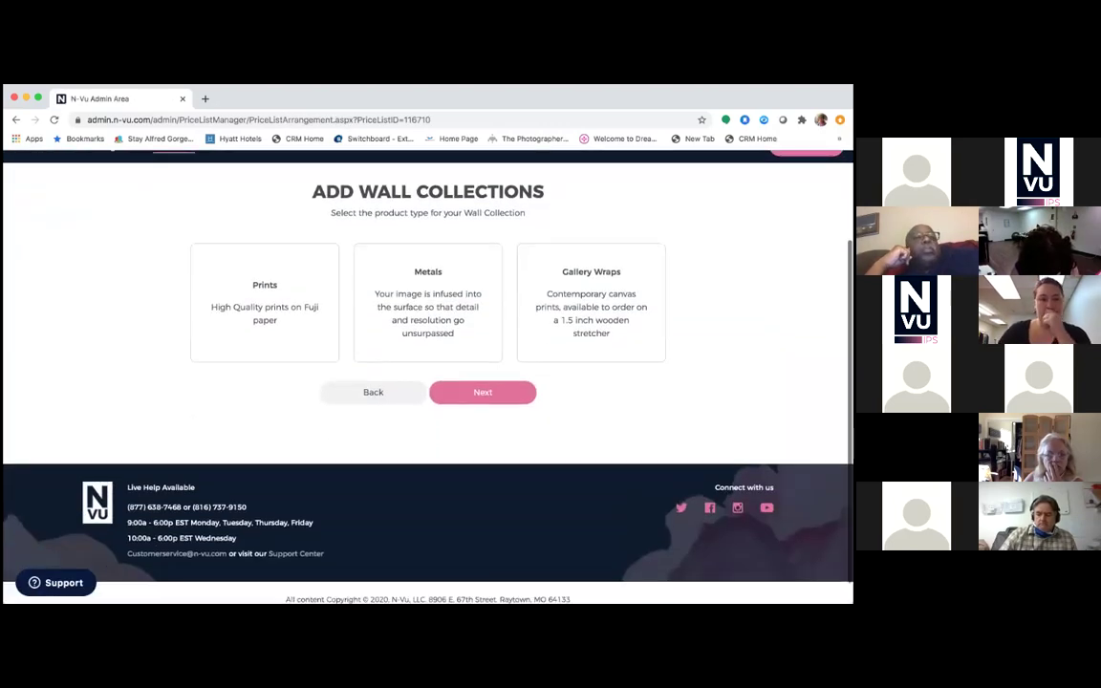
{"action": "left_click", "coordinate": [327, 317]}
{"action": "left_click", "coordinate": [481, 392]}
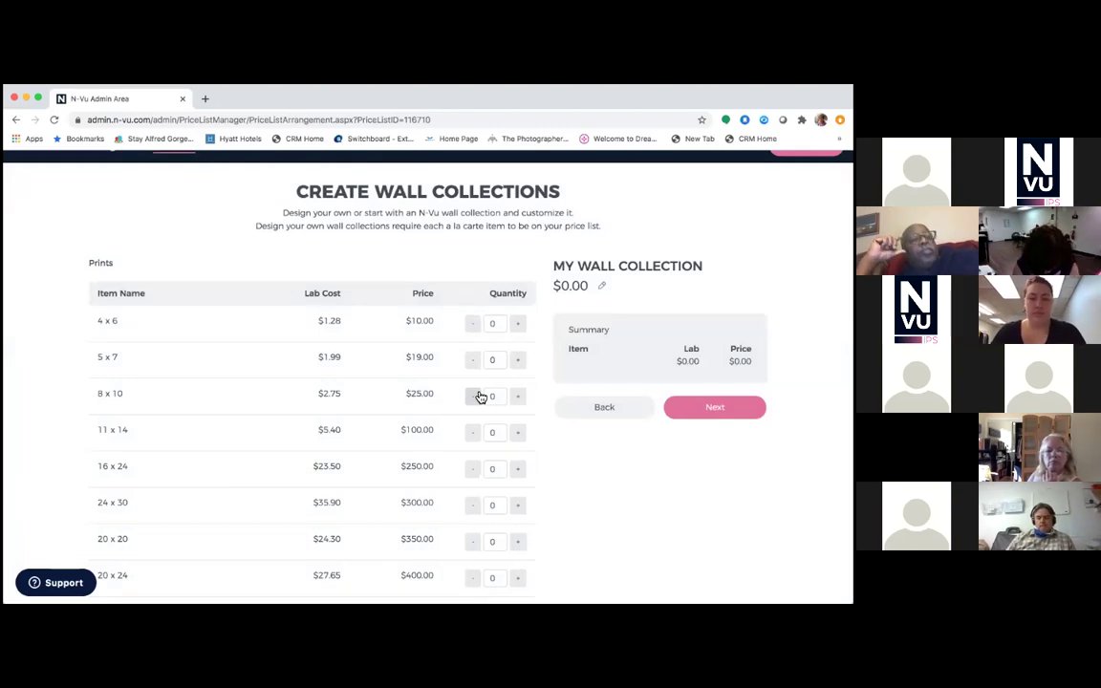
- Examine the print sizes available for the wall collection, with their lab costs and prices, through to the custom prints
{"action": "scroll", "coordinate": [480, 396], "scroll_direction": "down", "scroll_amount": 5}
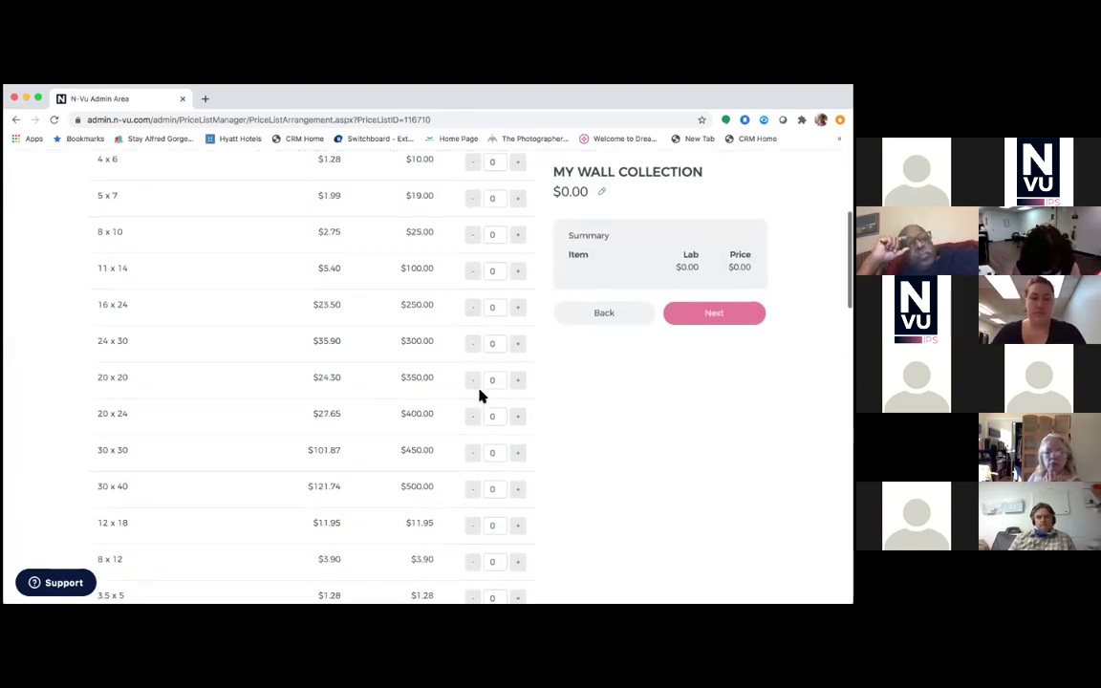
{"action": "scroll", "coordinate": [481, 396], "scroll_direction": "down", "scroll_amount": 1}
{"action": "scroll", "coordinate": [481, 396], "scroll_direction": "up", "scroll_amount": 1}
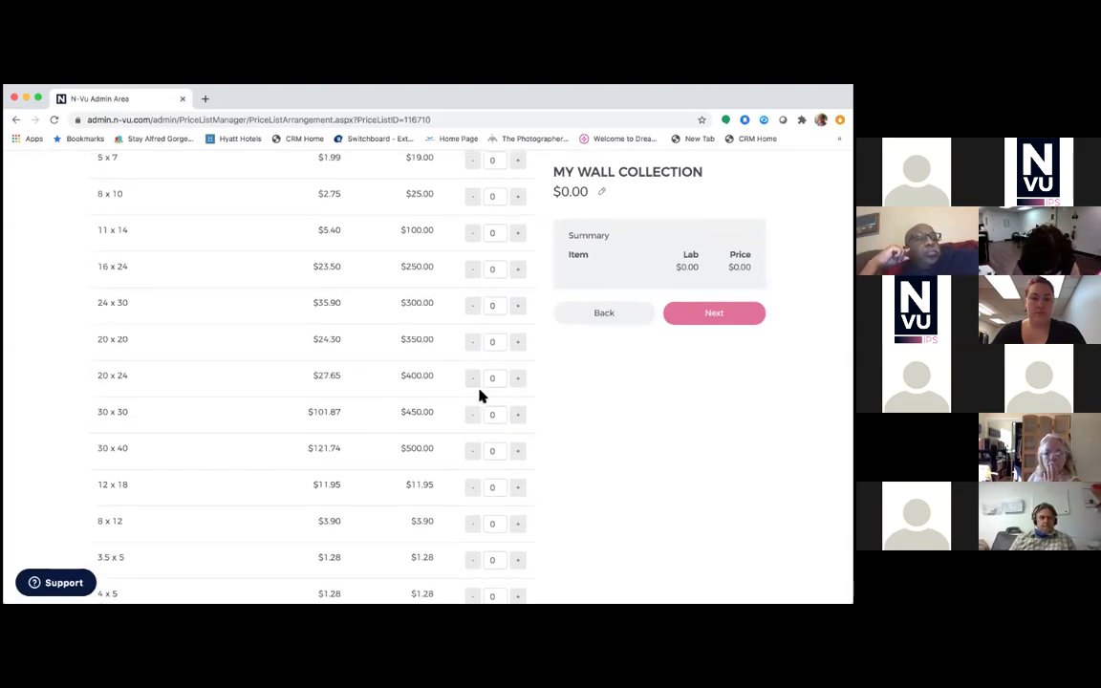
{"action": "scroll", "coordinate": [479, 393], "scroll_direction": "down", "scroll_amount": 2}
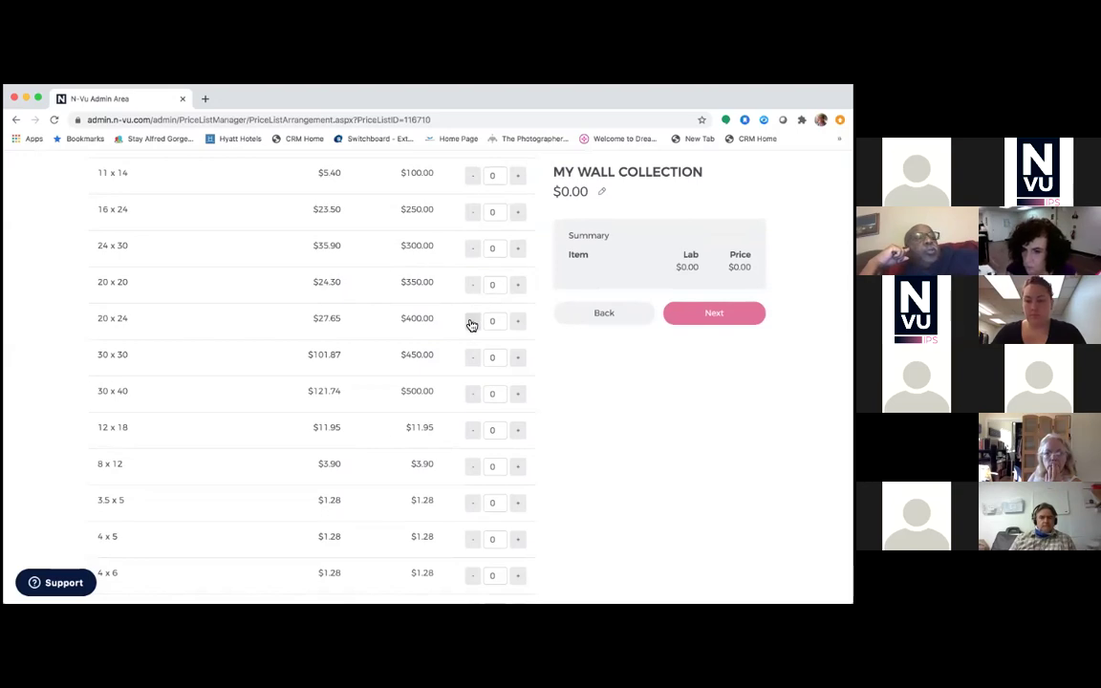
{"action": "scroll", "coordinate": [471, 325], "scroll_direction": "up", "scroll_amount": 5}
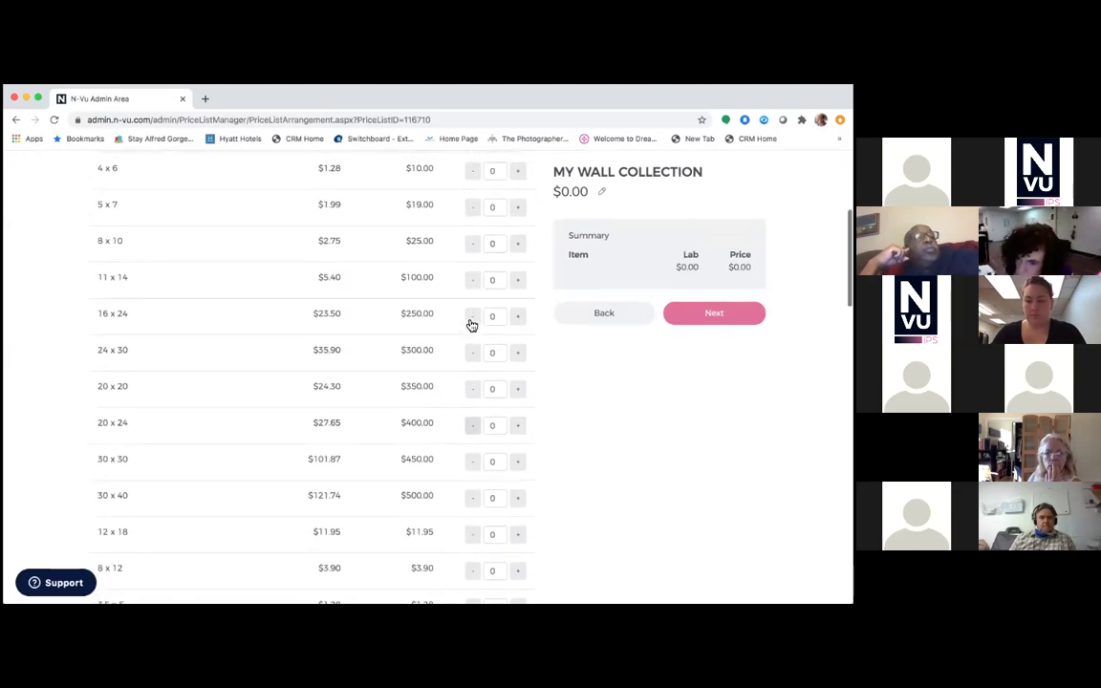
{"action": "scroll", "coordinate": [469, 322], "scroll_direction": "down", "scroll_amount": 7}
{"action": "scroll", "coordinate": [468, 325], "scroll_direction": "down", "scroll_amount": 5}
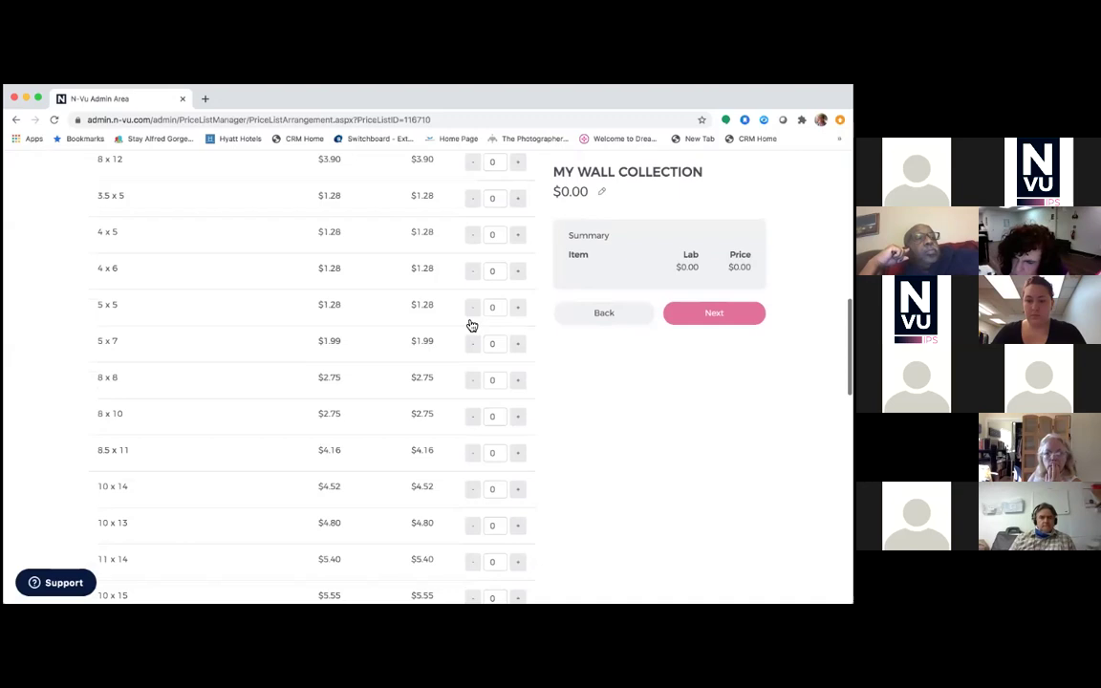
{"action": "scroll", "coordinate": [469, 325], "scroll_direction": "down", "scroll_amount": 5}
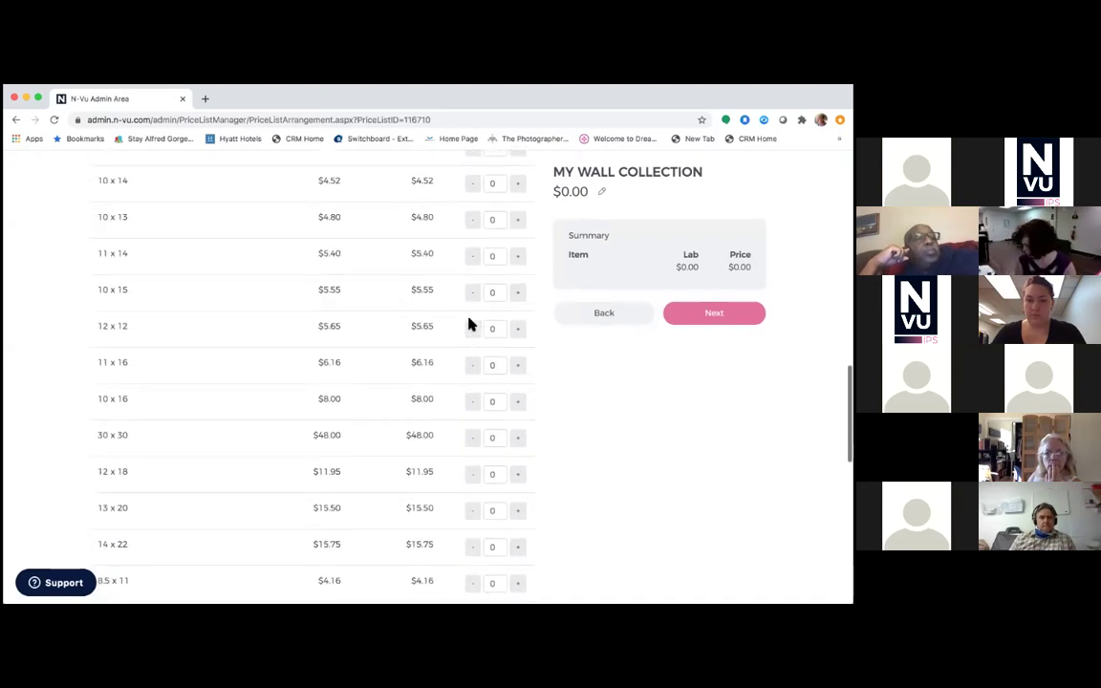
{"action": "scroll", "coordinate": [469, 325], "scroll_direction": "up", "scroll_amount": 3}
{"action": "scroll", "coordinate": [470, 325], "scroll_direction": "down", "scroll_amount": 5}
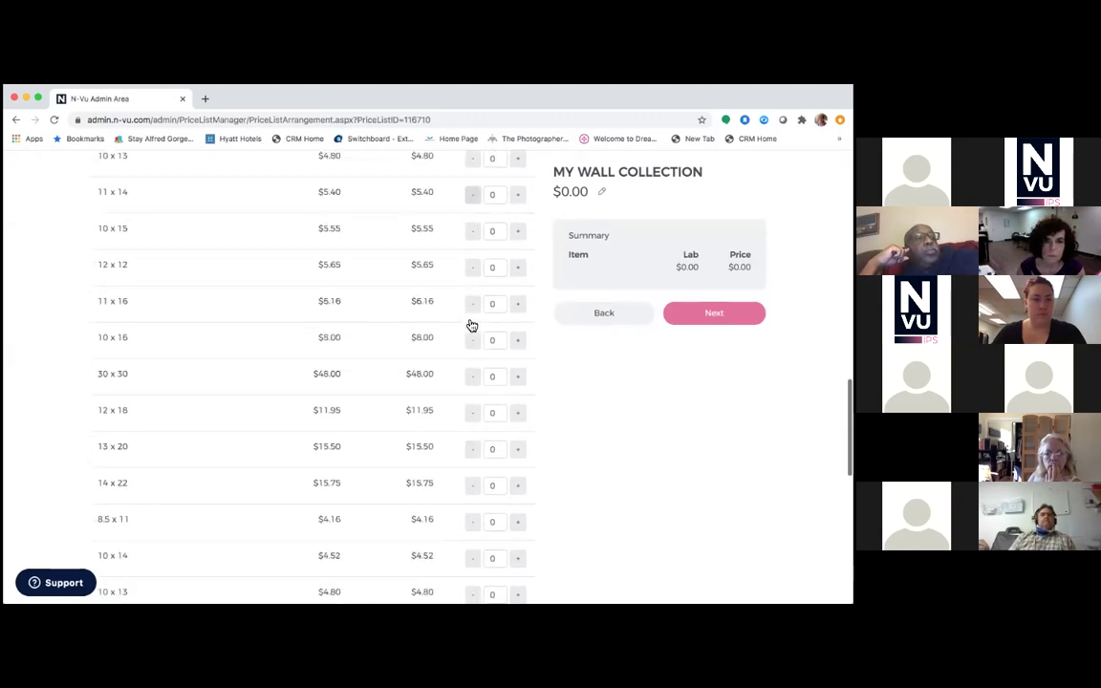
{"action": "scroll", "coordinate": [468, 325], "scroll_direction": "down", "scroll_amount": 3}
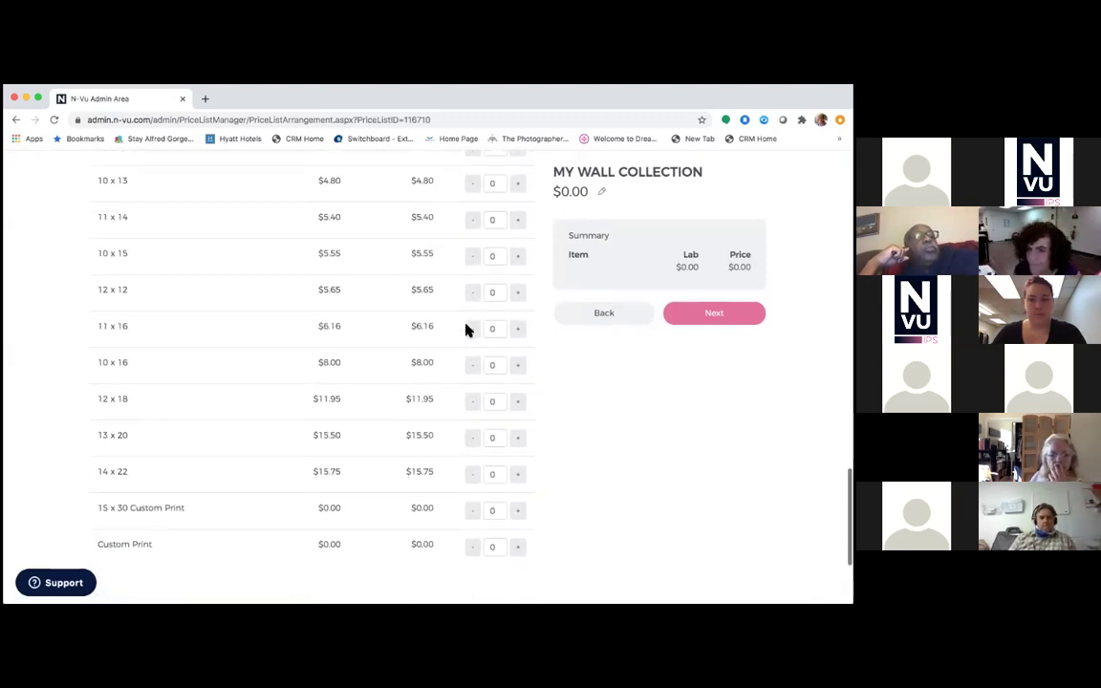
{"action": "scroll", "coordinate": [468, 330], "scroll_direction": "down", "scroll_amount": 1}
{"action": "scroll", "coordinate": [468, 330], "scroll_direction": "up", "scroll_amount": 10}
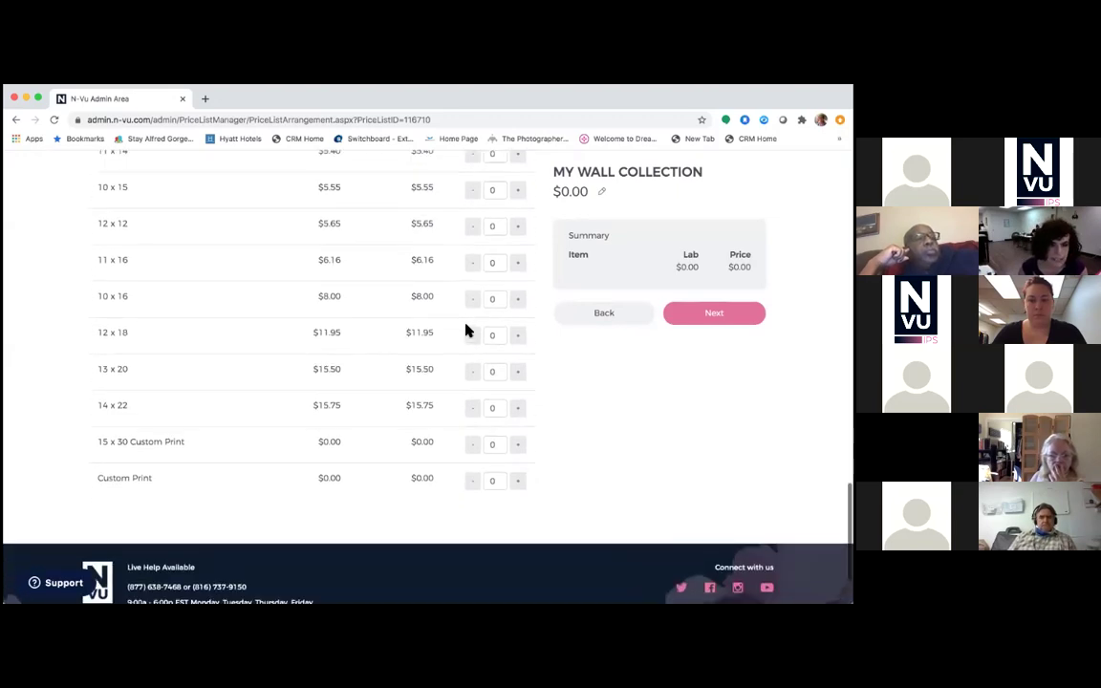
{"action": "scroll", "coordinate": [469, 329], "scroll_direction": "down", "scroll_amount": 3}
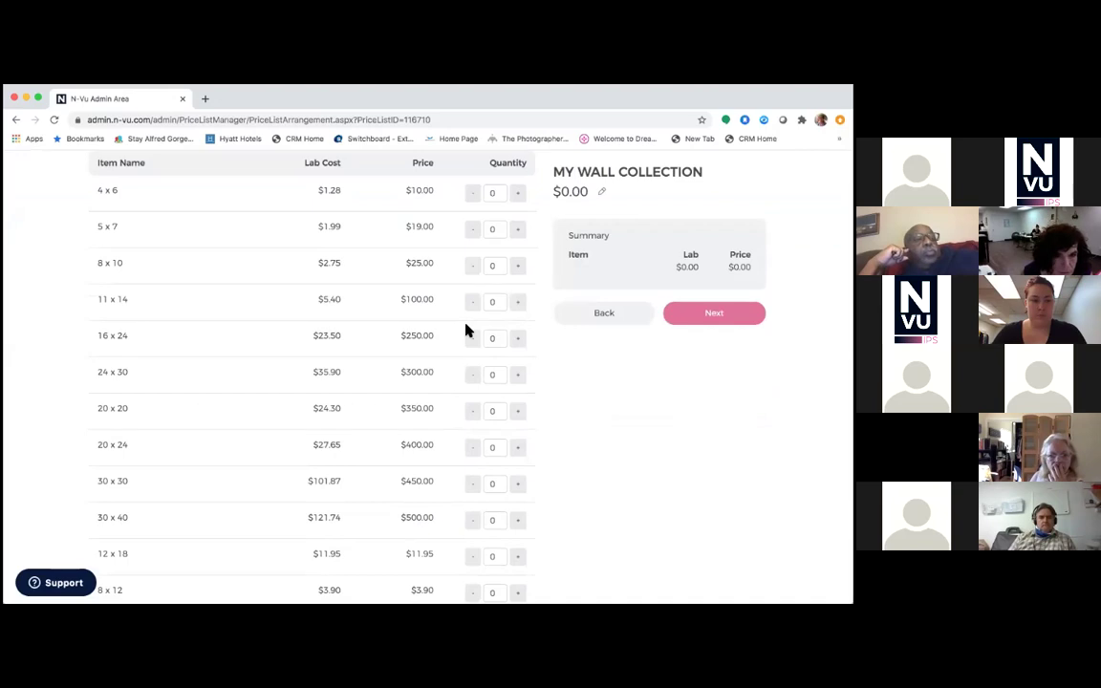
{"action": "scroll", "coordinate": [469, 332], "scroll_direction": "down", "scroll_amount": 2}
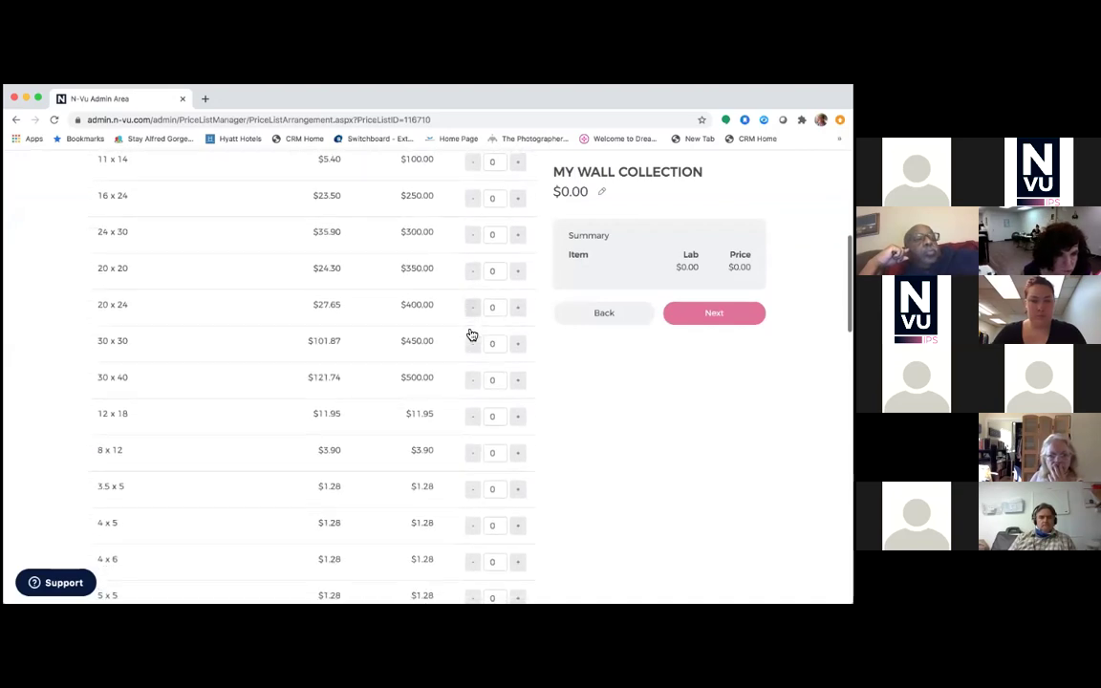
{"action": "scroll", "coordinate": [469, 329], "scroll_direction": "up", "scroll_amount": 4}
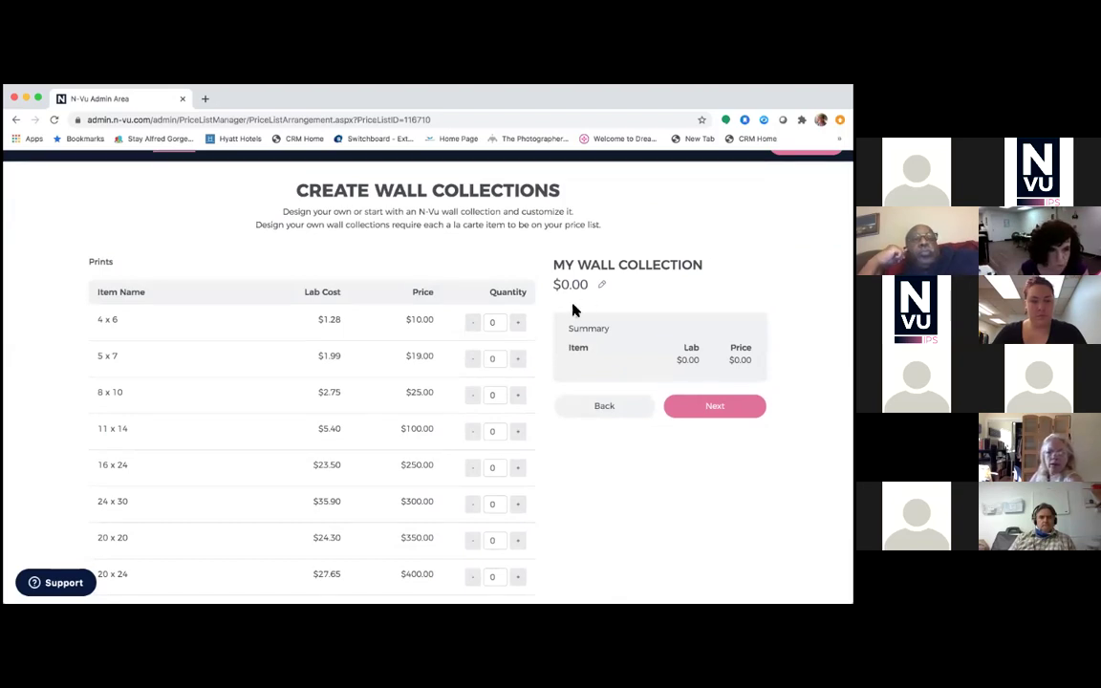
{"action": "scroll", "coordinate": [519, 246], "scroll_direction": "up", "scroll_amount": 2}
{"action": "scroll", "coordinate": [519, 246], "scroll_direction": "down", "scroll_amount": 2}
{"action": "scroll", "coordinate": [507, 220], "scroll_direction": "up", "scroll_amount": 2}
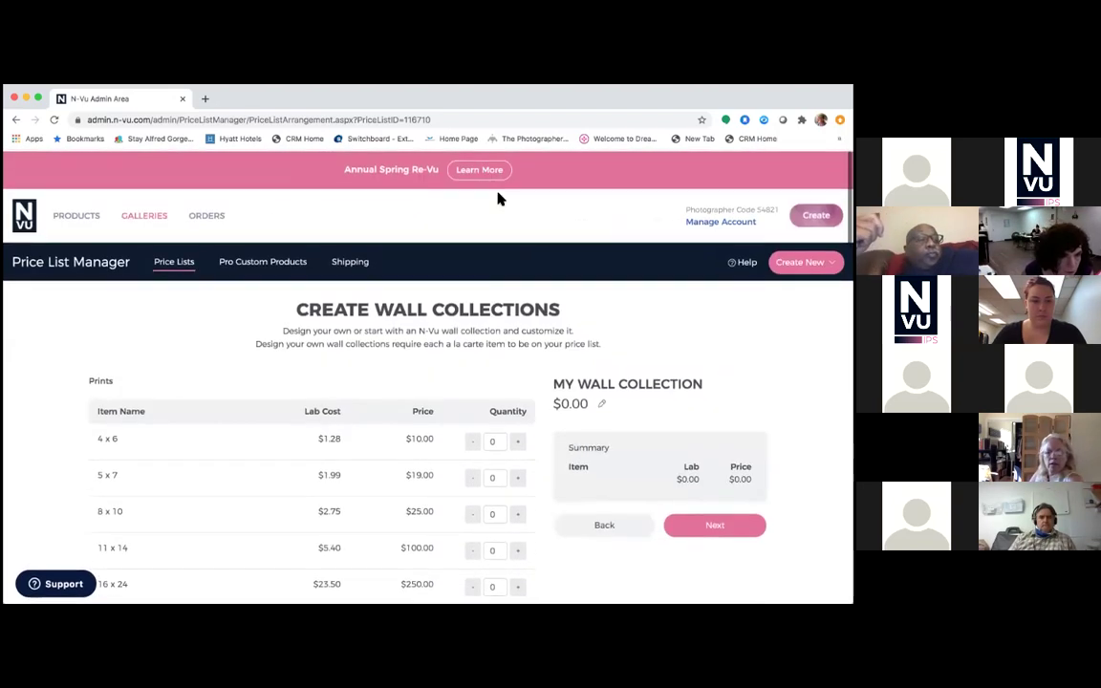
- Leave the wall collection builder for Default Pricelist with Products and open the Add Prints page
{"action": "left_click", "coordinate": [15, 120]}
{"action": "mouse_move", "coordinate": [206, 216]}
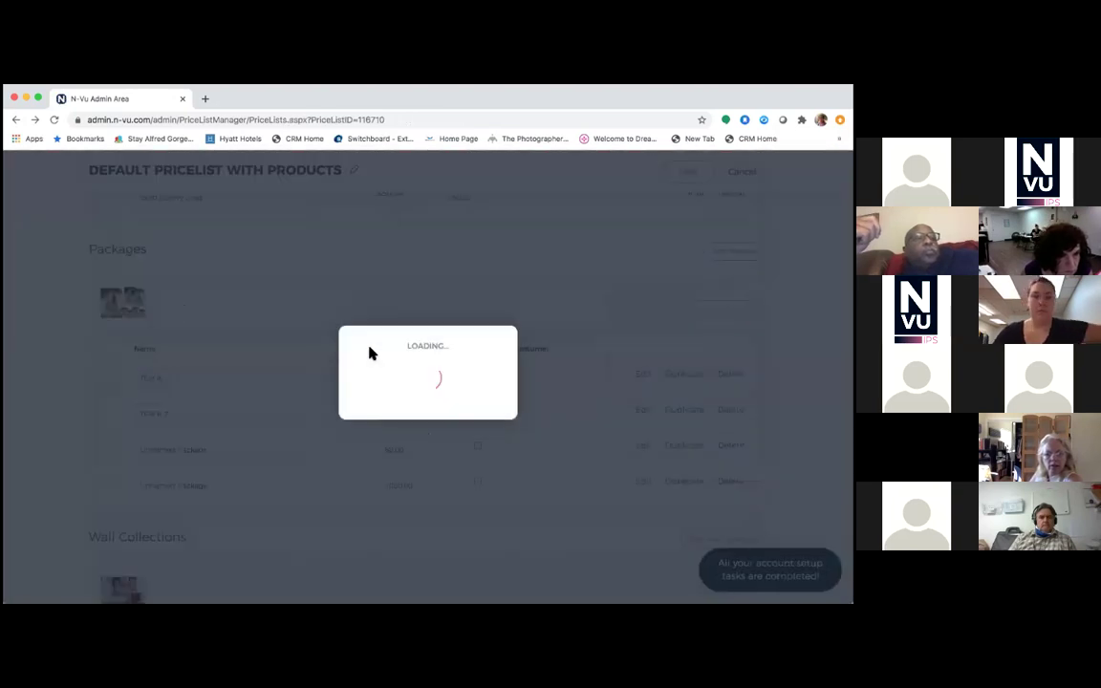
{"action": "scroll", "coordinate": [370, 349], "scroll_direction": "up", "scroll_amount": 10}
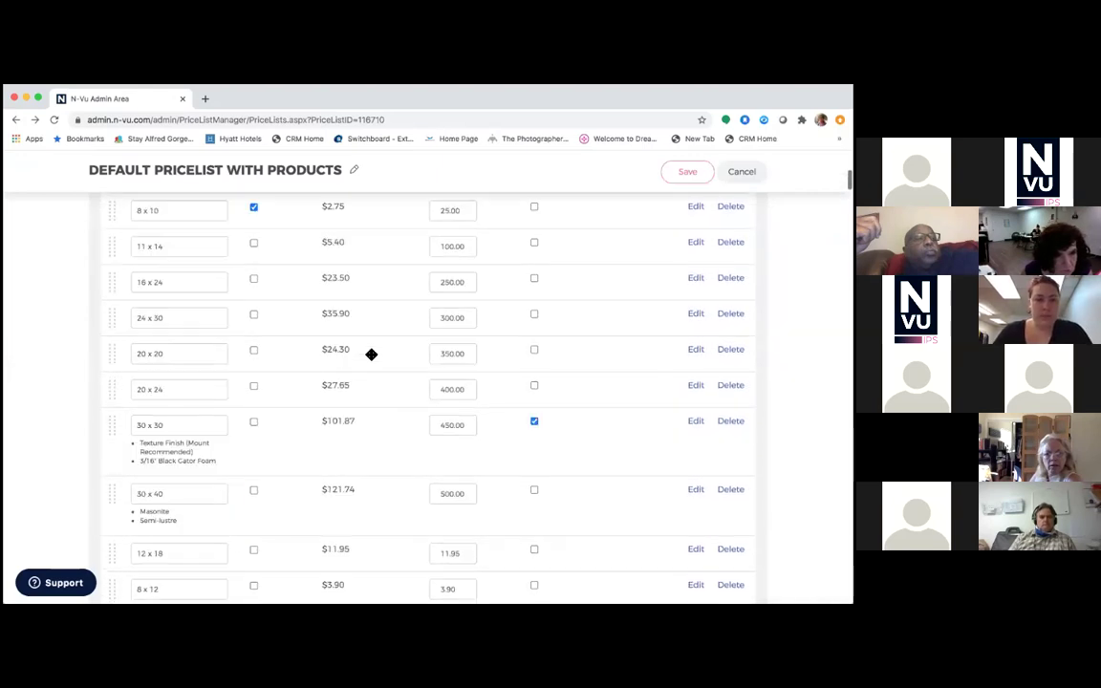
{"action": "scroll", "coordinate": [370, 354], "scroll_direction": "up", "scroll_amount": 4}
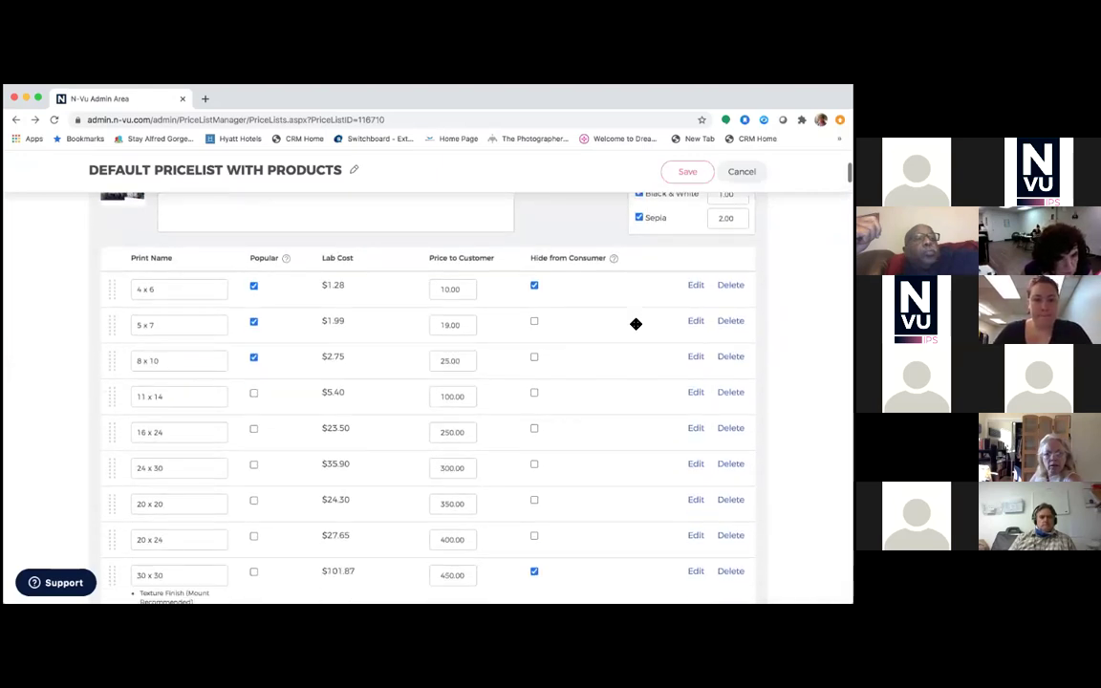
{"action": "scroll", "coordinate": [636, 324], "scroll_direction": "up", "scroll_amount": 2}
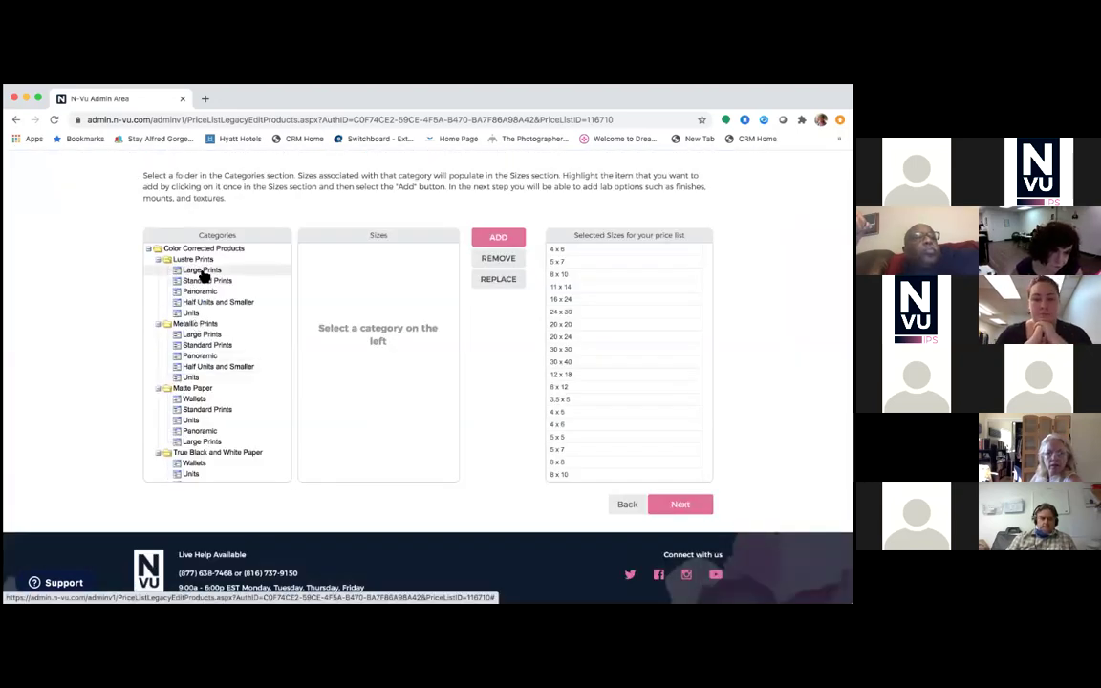
- Browse the Lustre standard and large prints, highlighting the 10 x 10, 20 x 30 and 13 x 20 large sizes in turn
{"action": "left_click", "coordinate": [205, 280]}
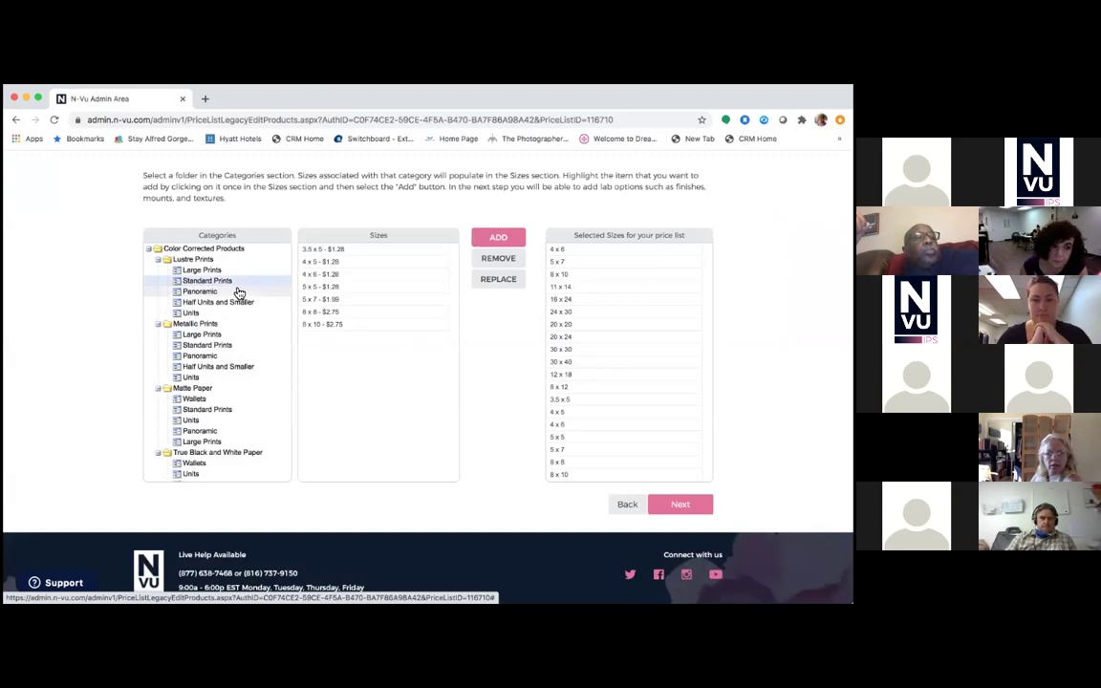
{"action": "left_click", "coordinate": [208, 272]}
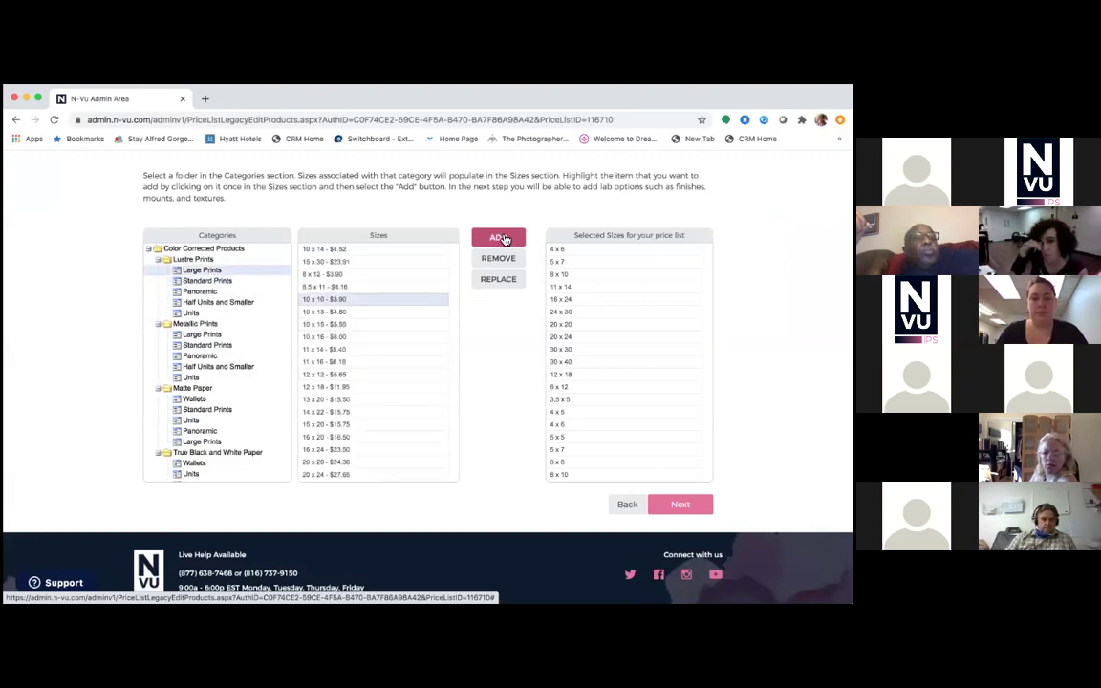
{"action": "scroll", "coordinate": [374, 423], "scroll_direction": "down", "scroll_amount": 3}
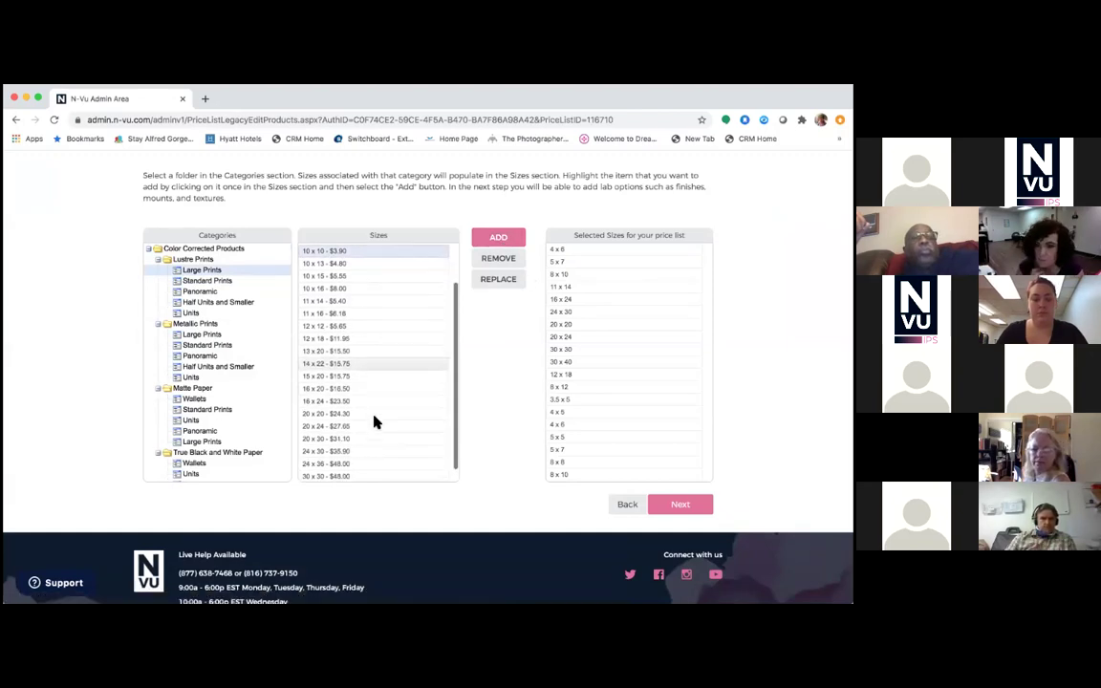
{"action": "left_click", "coordinate": [344, 436]}
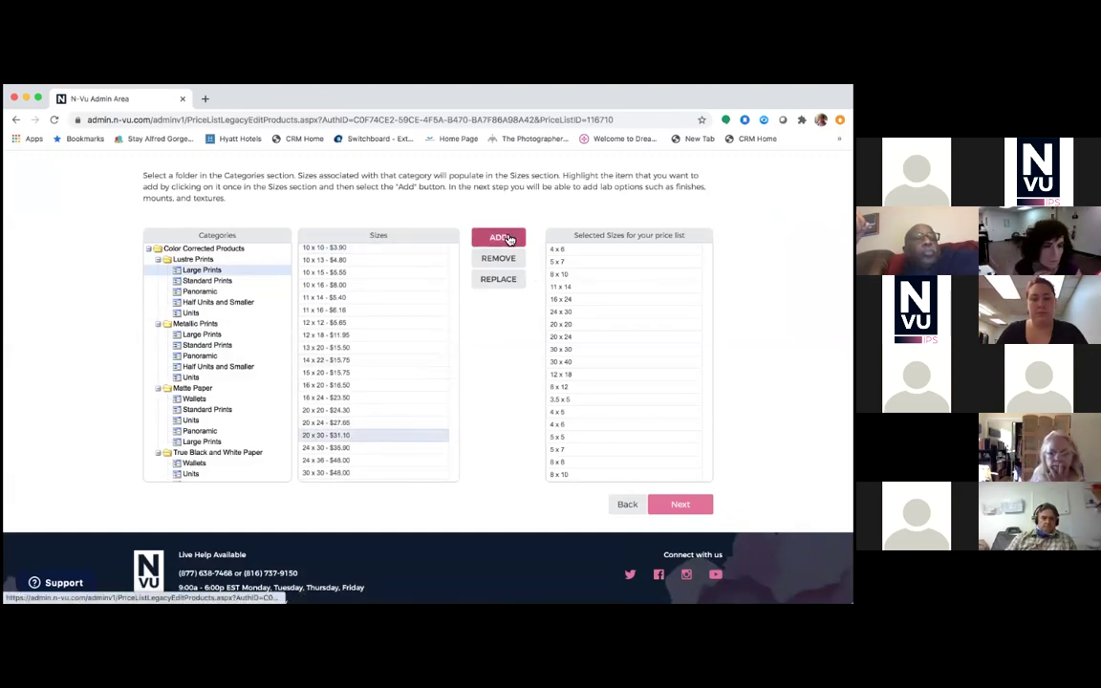
{"action": "scroll", "coordinate": [380, 455], "scroll_direction": "down", "scroll_amount": 1}
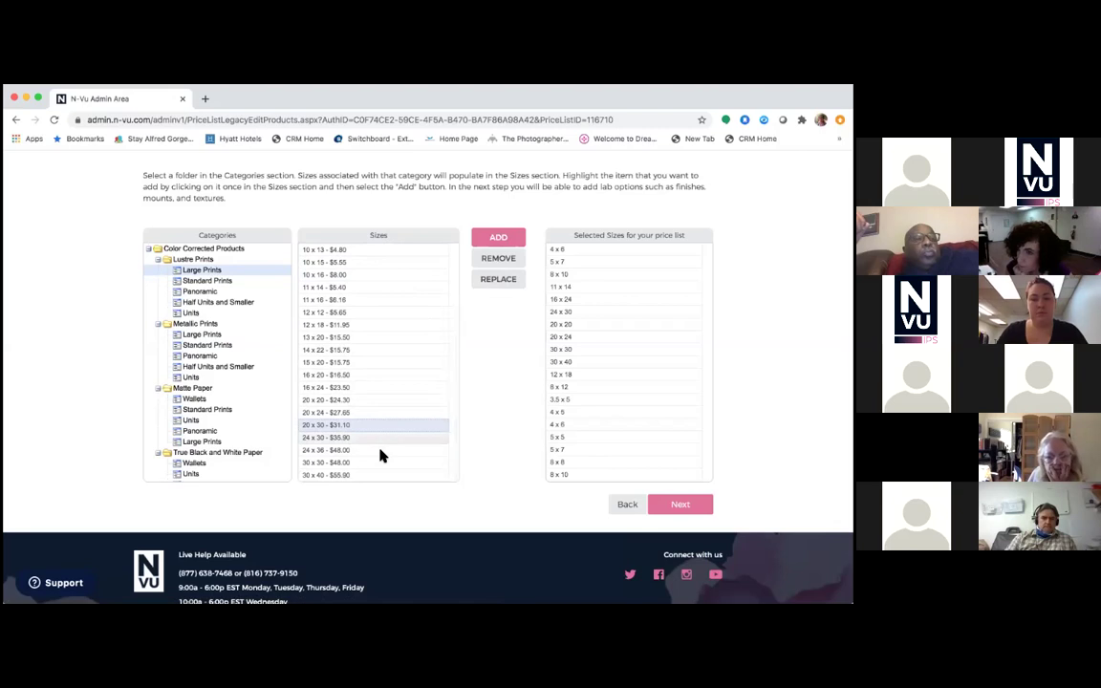
{"action": "left_click", "coordinate": [347, 339]}
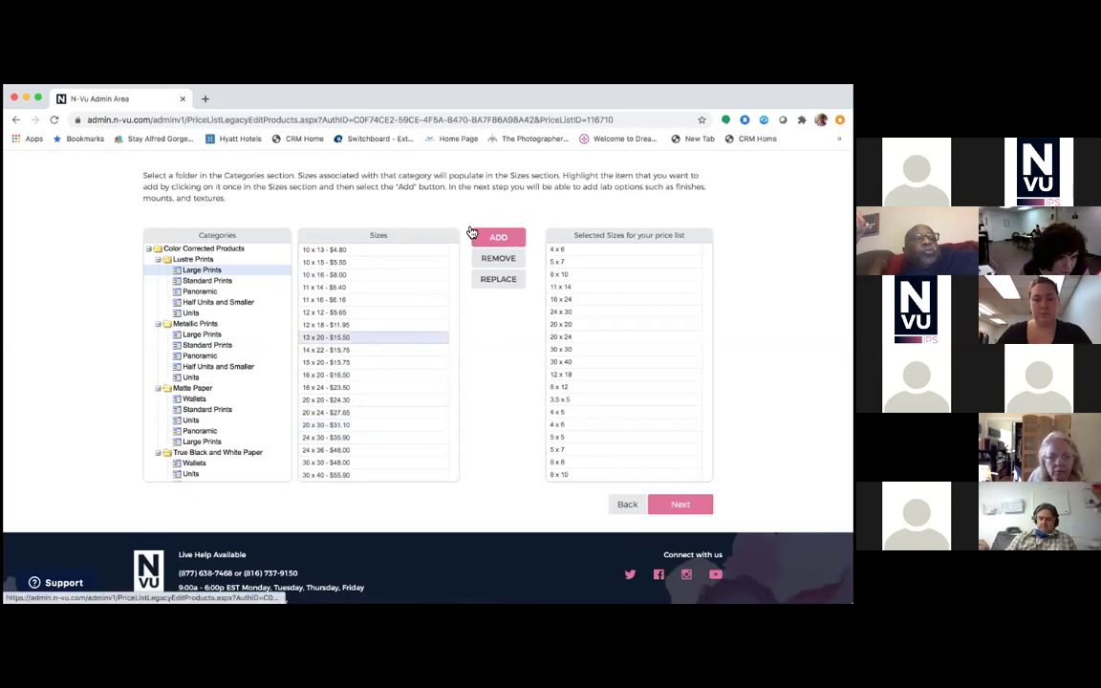
- Look through the remaining Lustre large print sizes and the Metallic, Matte and True Black and White paper categories
{"action": "scroll", "coordinate": [336, 322], "scroll_direction": "up", "scroll_amount": 2}
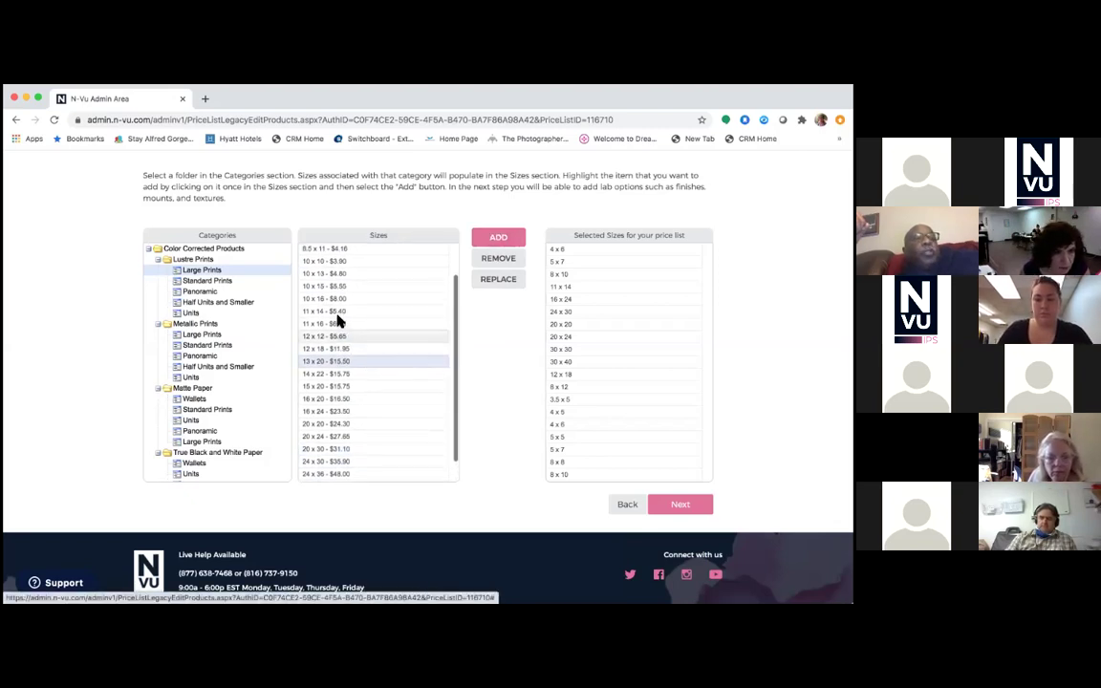
{"action": "scroll", "coordinate": [336, 322], "scroll_direction": "up", "scroll_amount": 1}
{"action": "scroll", "coordinate": [337, 322], "scroll_direction": "up", "scroll_amount": 2}
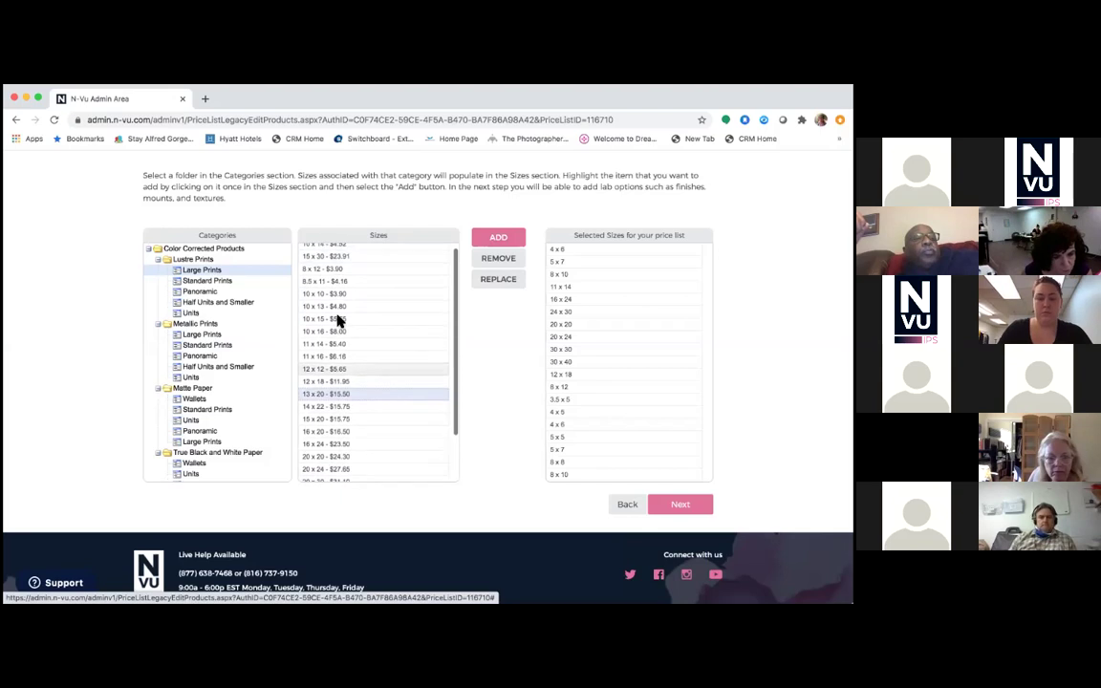
{"action": "scroll", "coordinate": [337, 322], "scroll_direction": "up", "scroll_amount": 1}
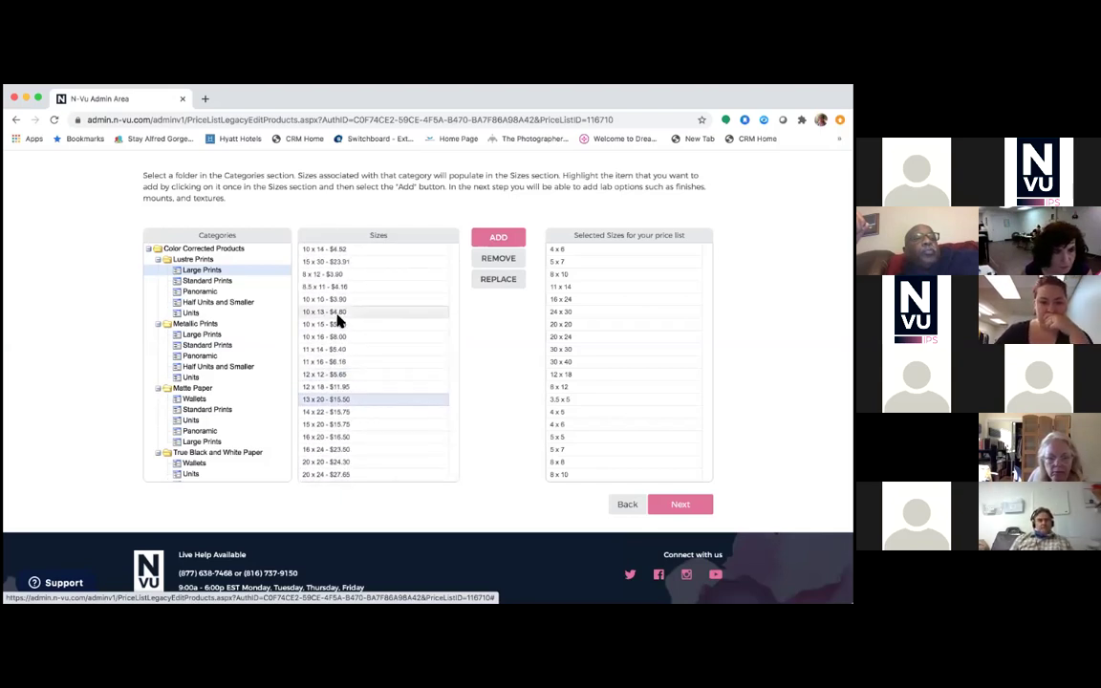
{"action": "scroll", "coordinate": [336, 322], "scroll_direction": "down", "scroll_amount": 3}
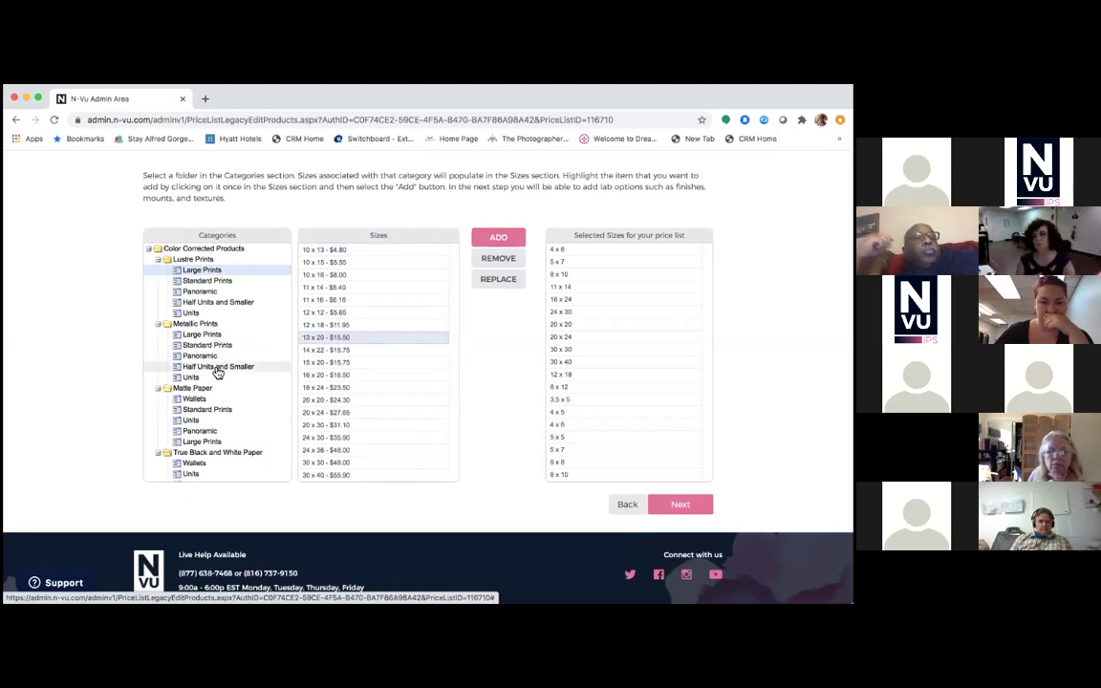
{"action": "scroll", "coordinate": [218, 373], "scroll_direction": "down", "scroll_amount": 2}
{"action": "scroll", "coordinate": [218, 372], "scroll_direction": "down", "scroll_amount": 3}
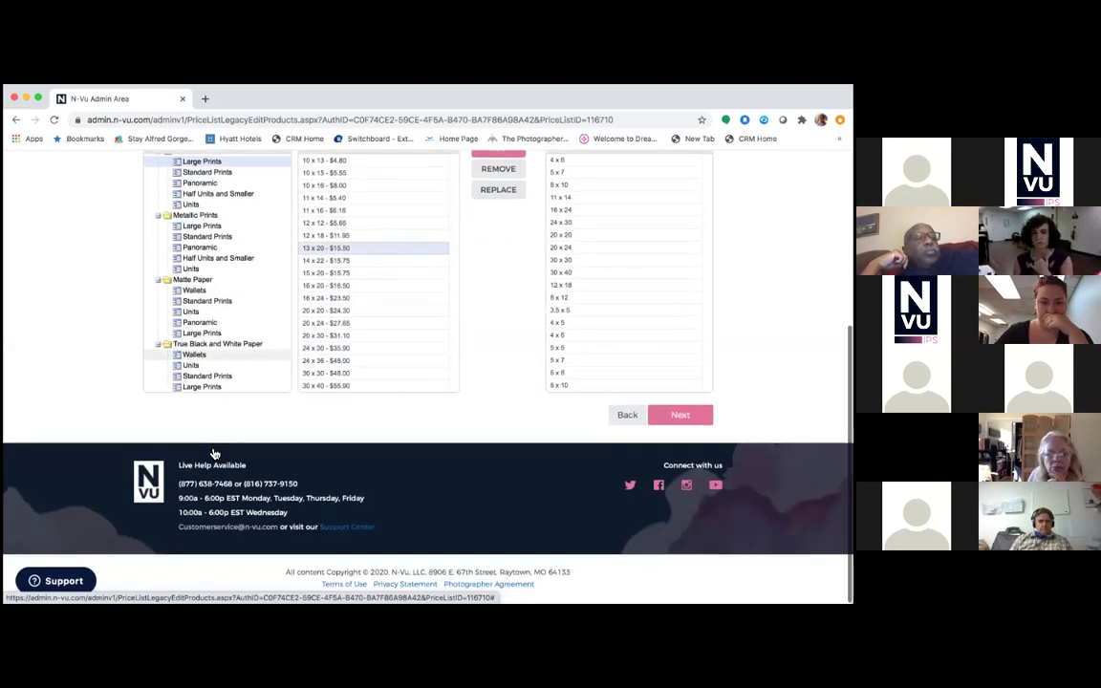
{"action": "scroll", "coordinate": [216, 380], "scroll_direction": "up", "scroll_amount": 3}
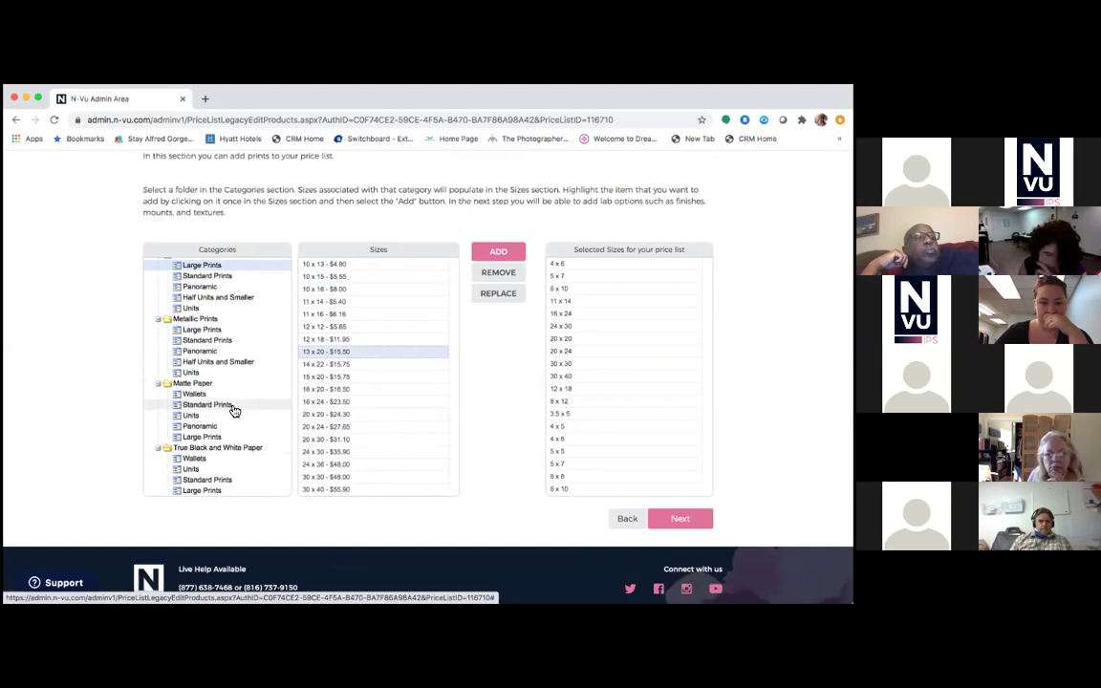
{"action": "scroll", "coordinate": [231, 407], "scroll_direction": "up", "scroll_amount": 2}
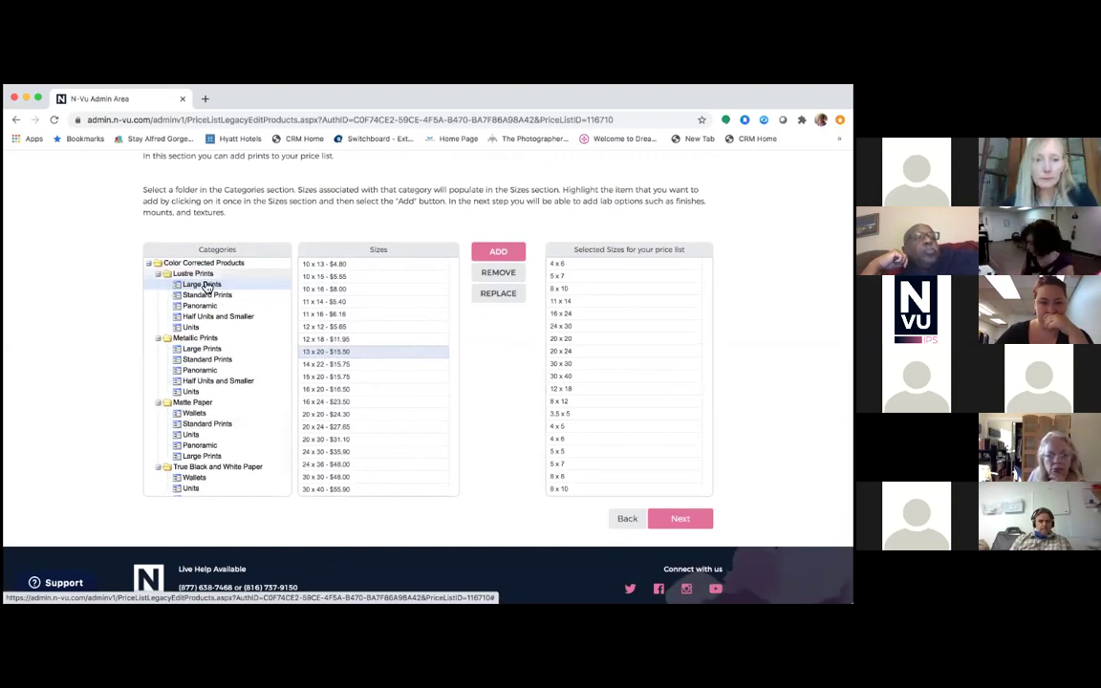
- Show the Create New choices on the Add Prints page, including the Pro Custom Product option
{"action": "left_click", "coordinate": [653, 301]}
{"action": "scroll", "coordinate": [653, 302], "scroll_direction": "up", "scroll_amount": 3}
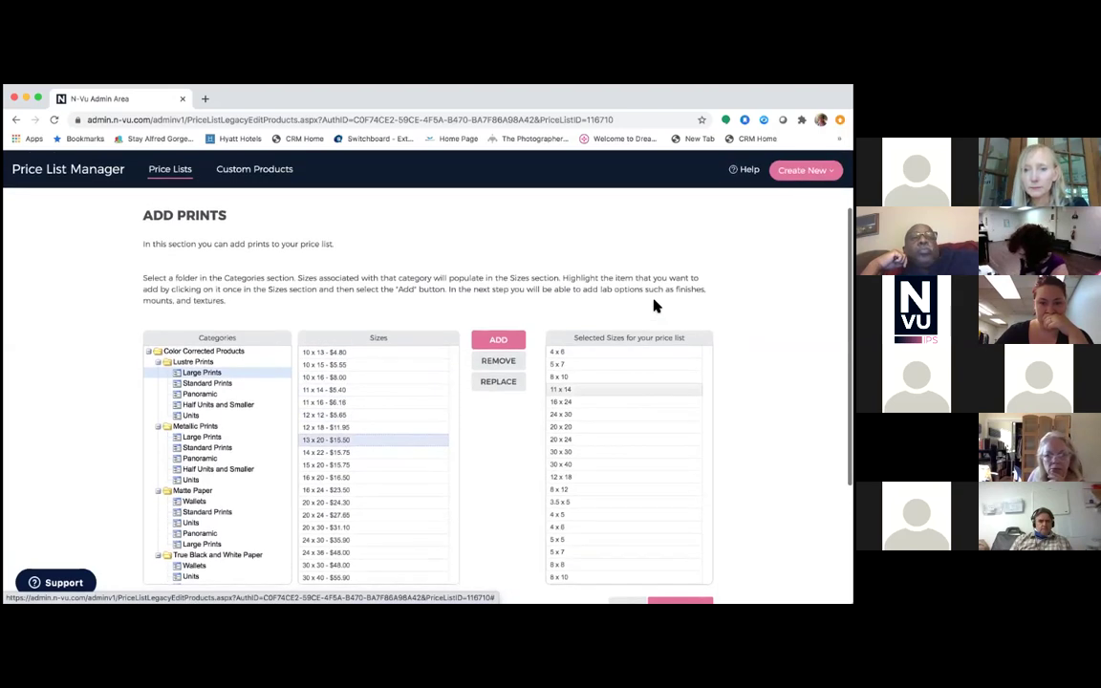
{"action": "left_click", "coordinate": [806, 165]}
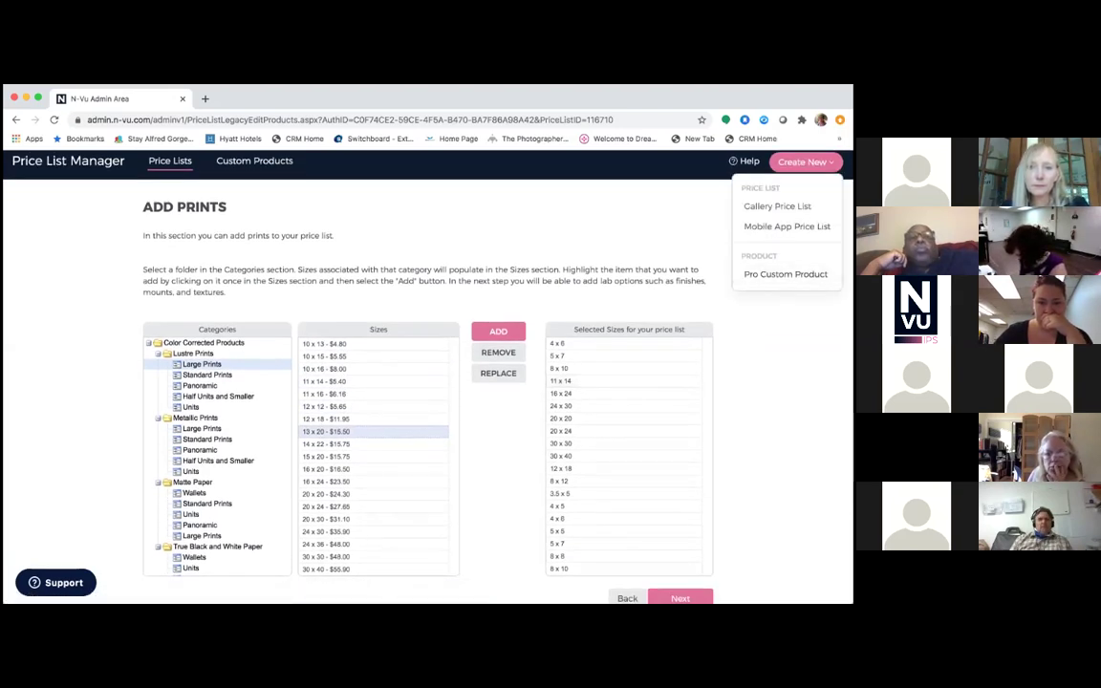
{"action": "scroll", "coordinate": [382, 363], "scroll_direction": "down", "scroll_amount": 2}
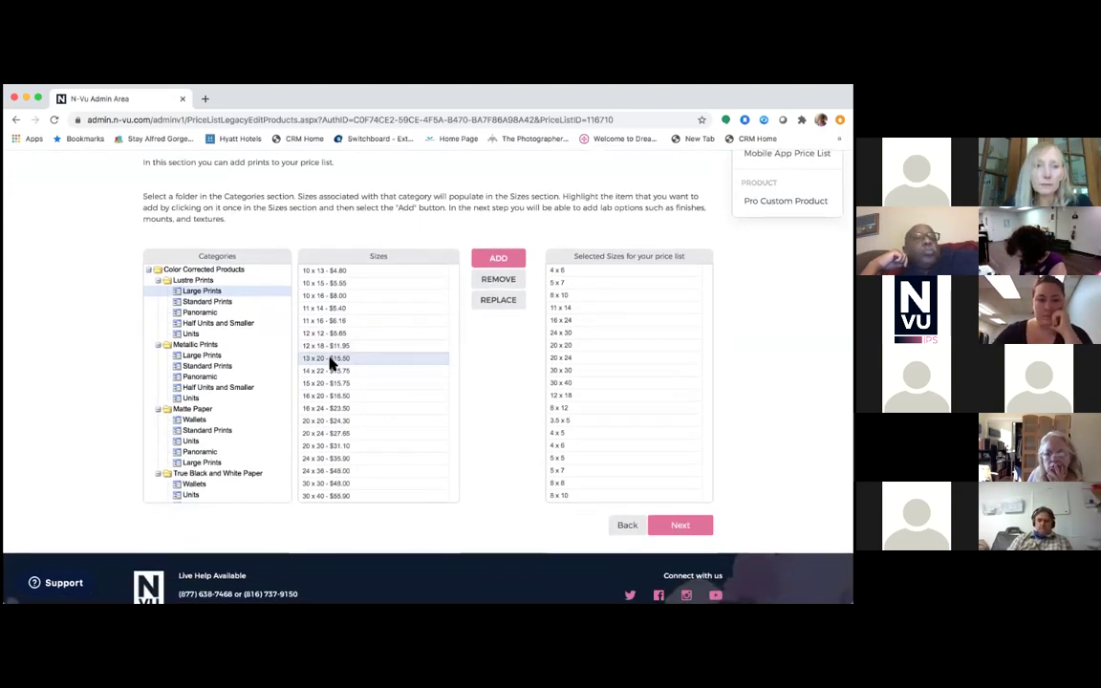
- Add the 13 x 20 Lustre large print to the price list's selected sizes and continue to the Add Options page
{"action": "left_click", "coordinate": [332, 361]}
{"action": "left_click", "coordinate": [498, 260]}
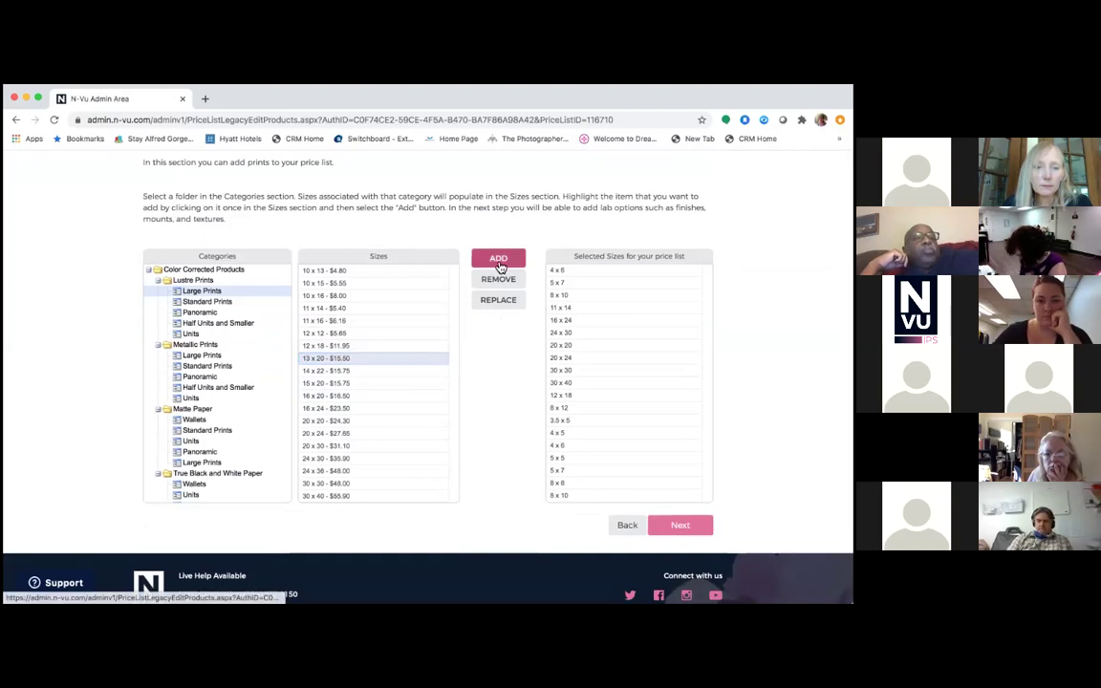
{"action": "scroll", "coordinate": [644, 425], "scroll_direction": "down", "scroll_amount": 5}
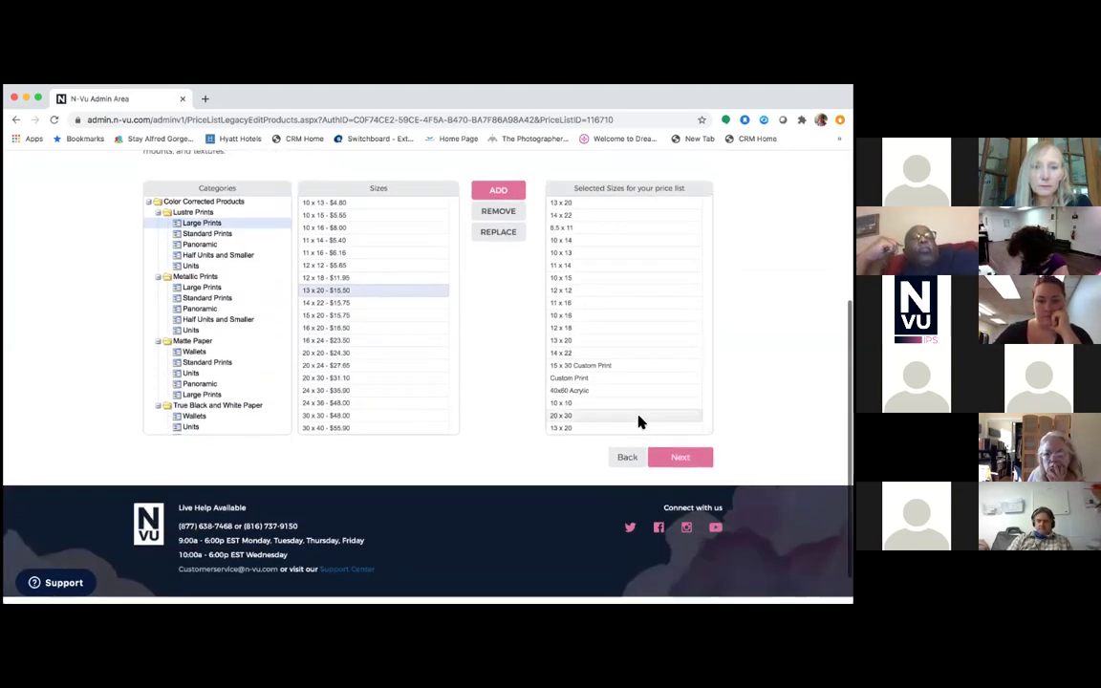
{"action": "left_click", "coordinate": [610, 402]}
{"action": "left_click", "coordinate": [602, 429], "text": "shift"}
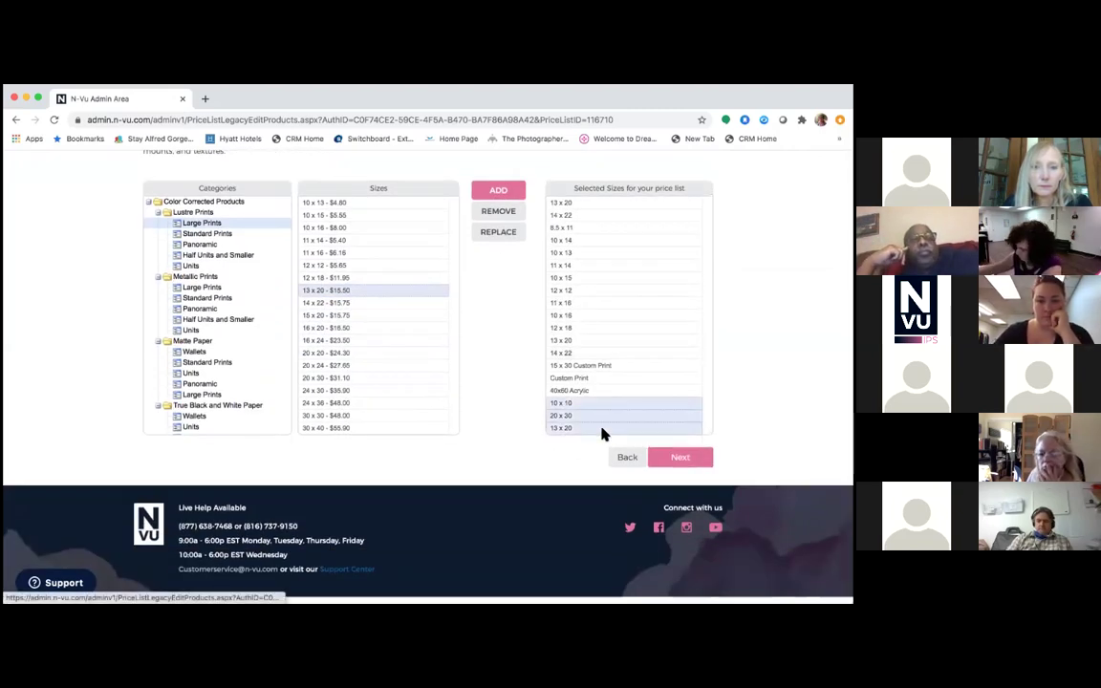
{"action": "left_click", "coordinate": [680, 457]}
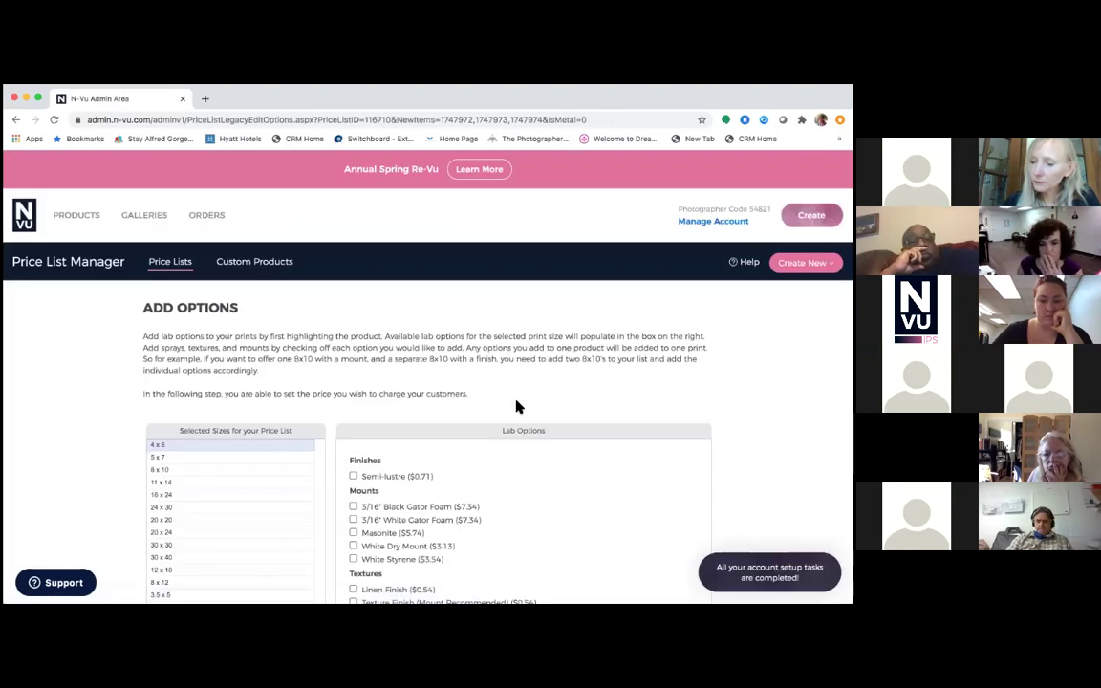
- Go through the selected sizes and display the lab options for the 13 x 20 print above the last 14 x 22
{"action": "scroll", "coordinate": [517, 402], "scroll_direction": "down", "scroll_amount": 3}
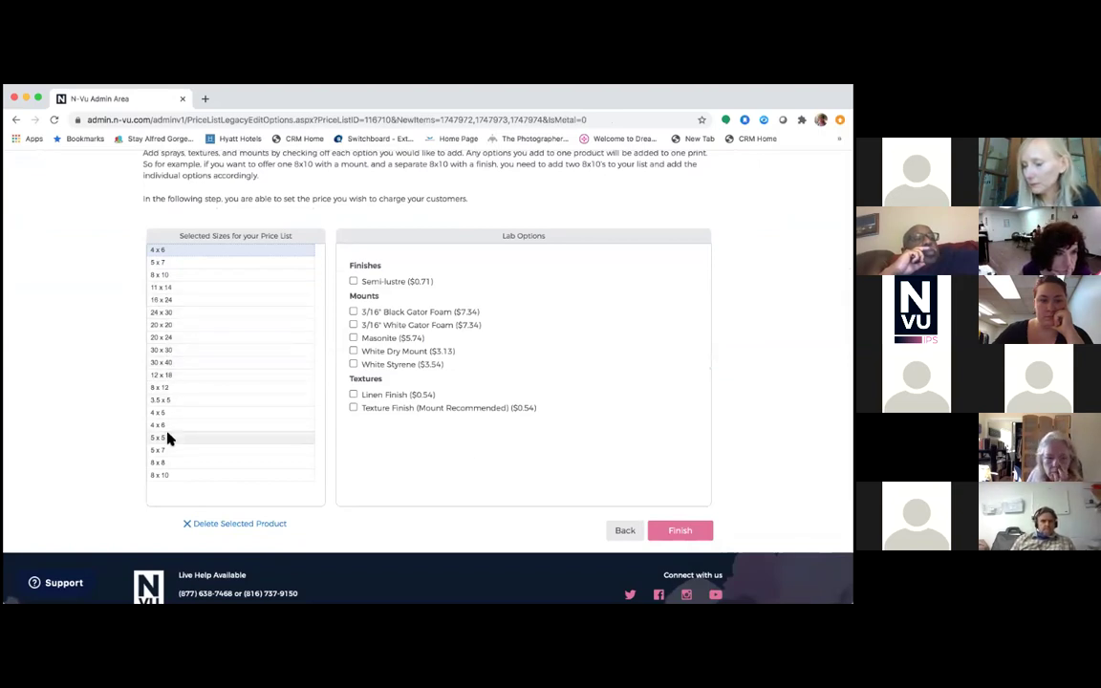
{"action": "scroll", "coordinate": [176, 462], "scroll_direction": "down", "scroll_amount": 3}
{"action": "scroll", "coordinate": [177, 462], "scroll_direction": "down", "scroll_amount": 2}
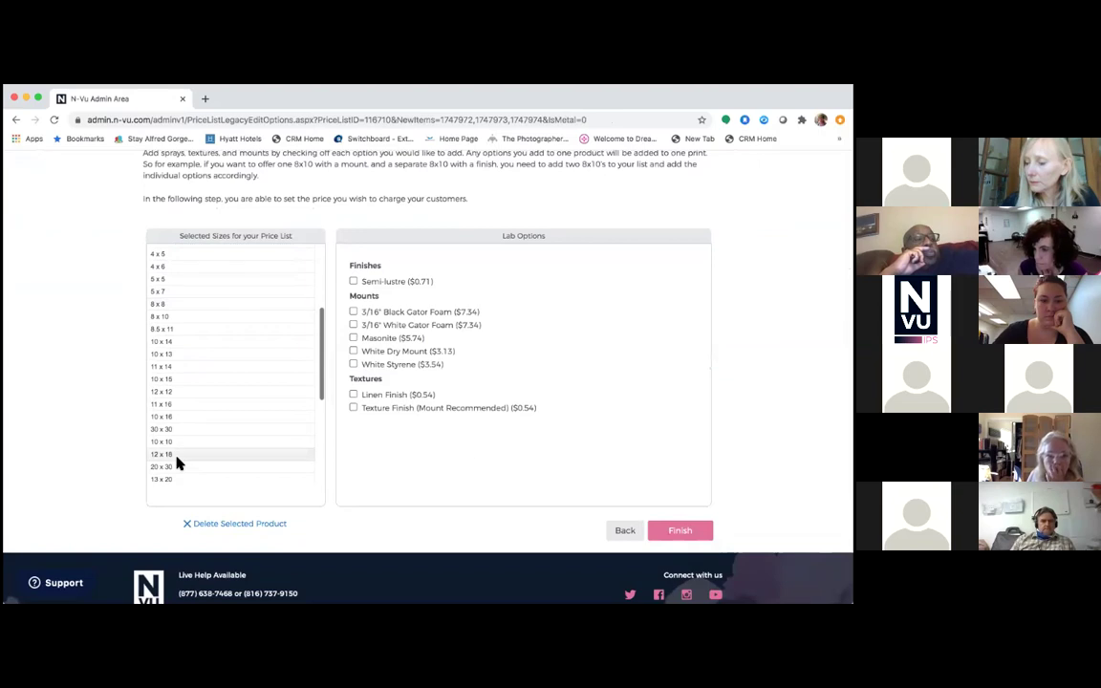
{"action": "scroll", "coordinate": [177, 462], "scroll_direction": "down", "scroll_amount": 5}
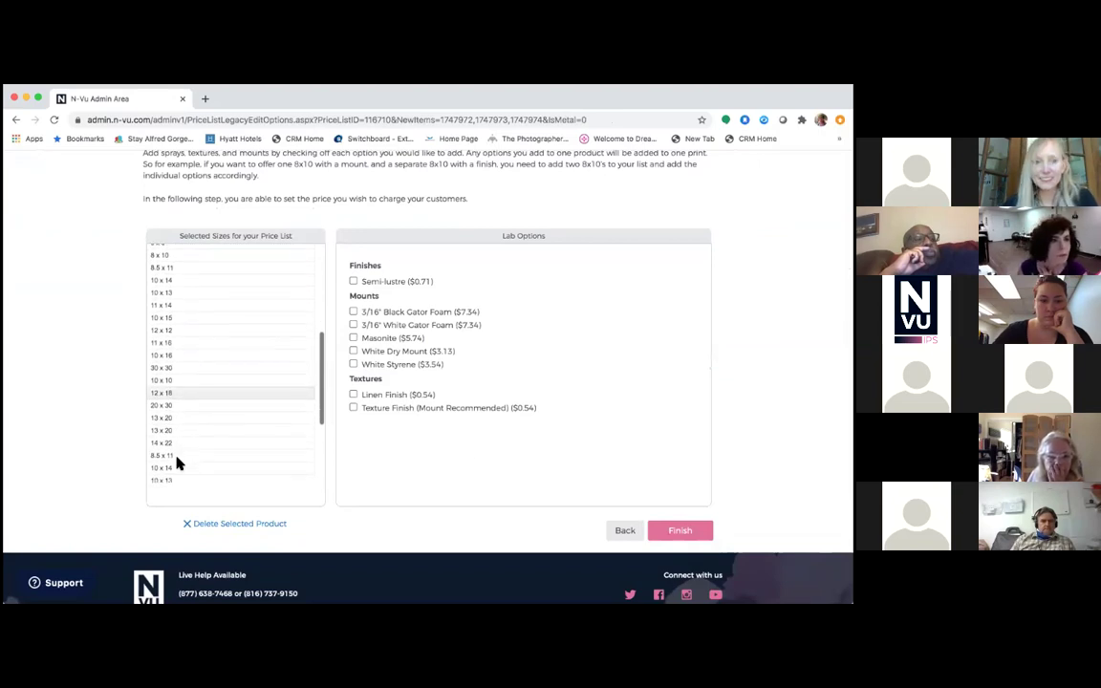
{"action": "scroll", "coordinate": [177, 463], "scroll_direction": "down", "scroll_amount": 1}
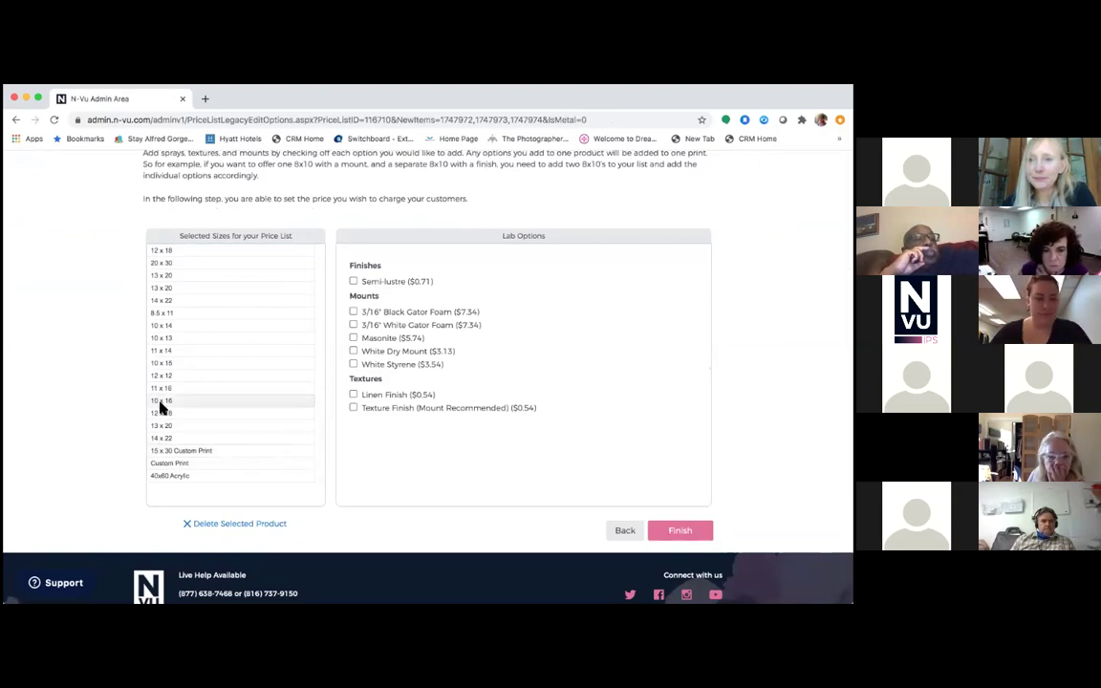
{"action": "left_click", "coordinate": [162, 425]}
- Find the 10 x 10 print among the selected sizes and display its lab options
{"action": "scroll", "coordinate": [172, 383], "scroll_direction": "up", "scroll_amount": 1}
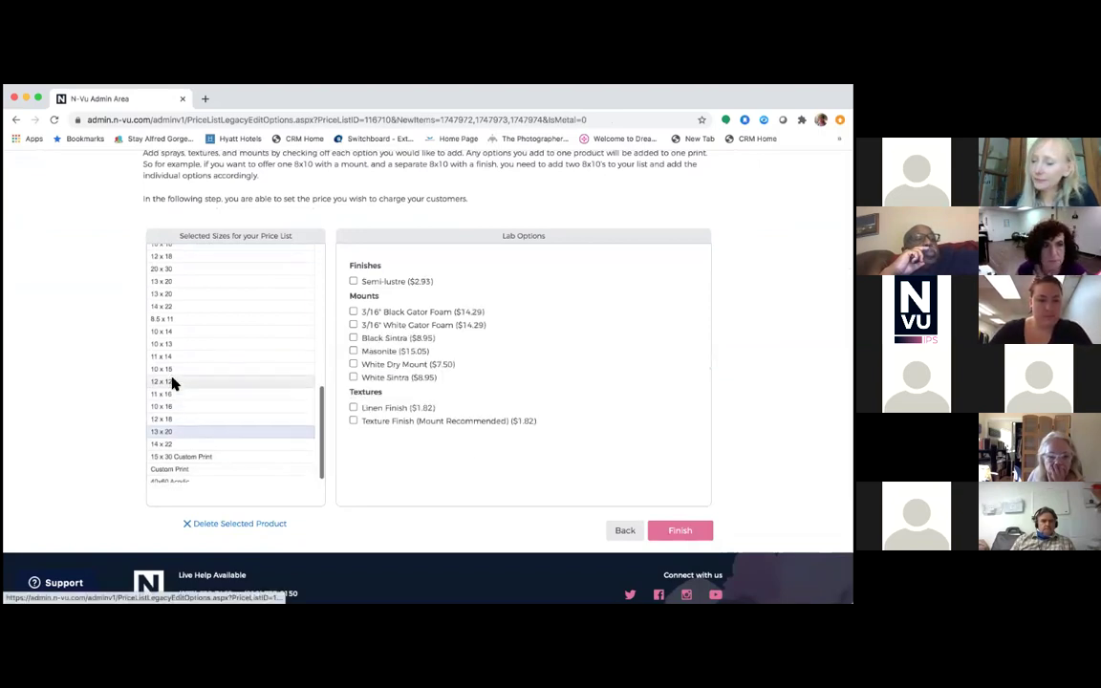
{"action": "scroll", "coordinate": [172, 382], "scroll_direction": "up", "scroll_amount": 3}
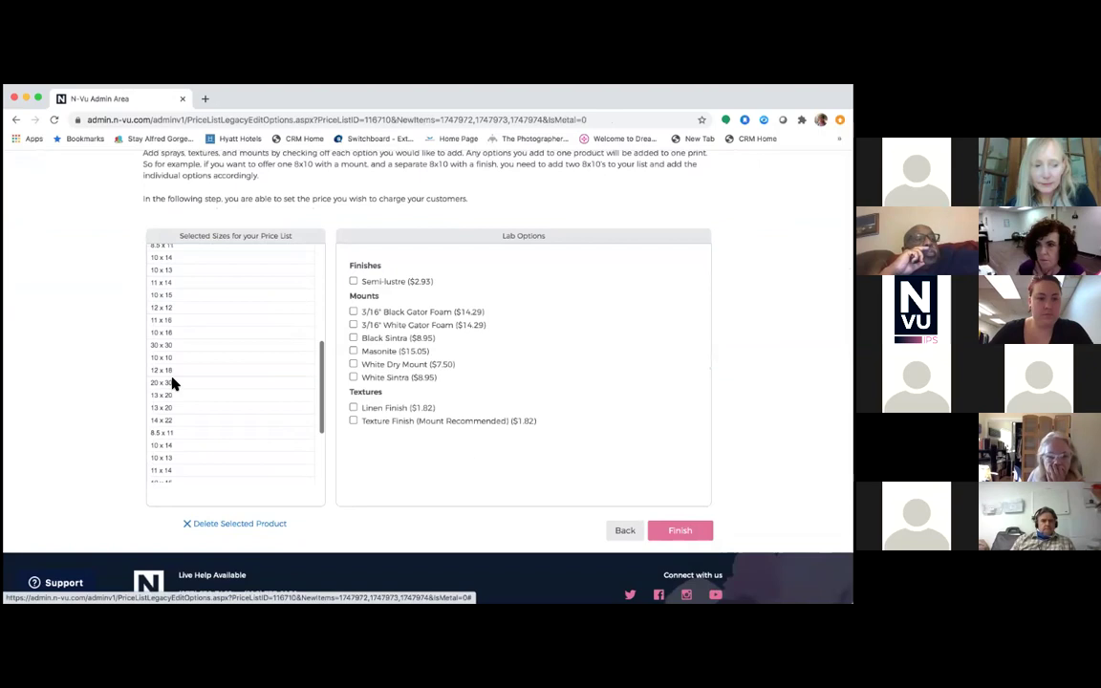
{"action": "scroll", "coordinate": [172, 383], "scroll_direction": "up", "scroll_amount": 3}
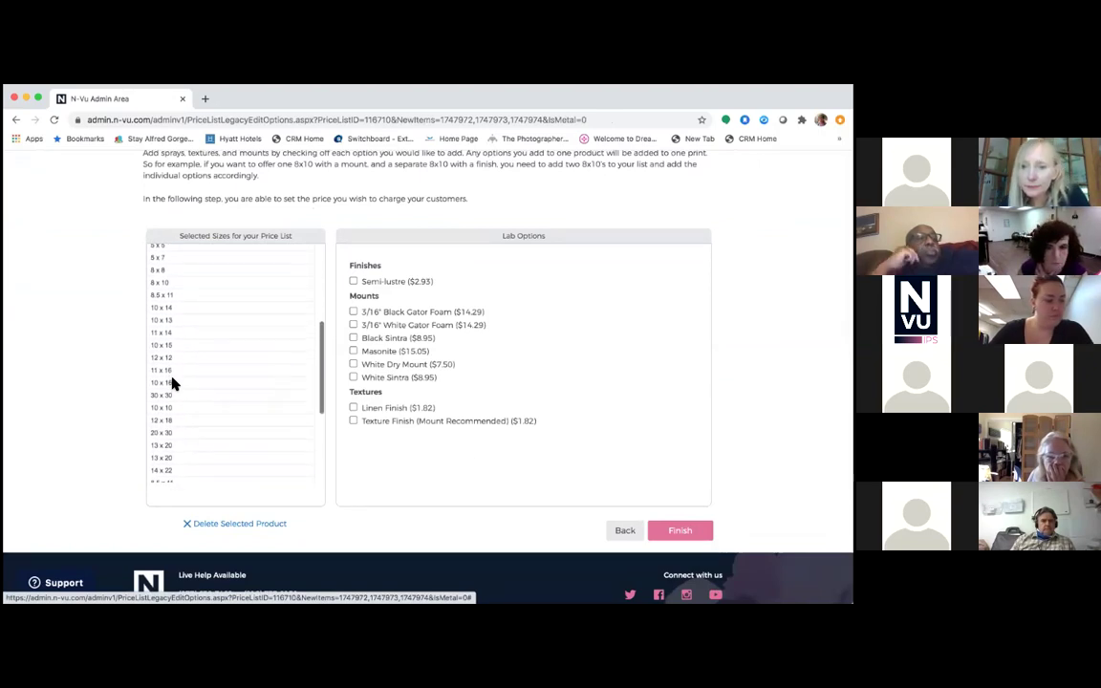
{"action": "scroll", "coordinate": [172, 383], "scroll_direction": "down", "scroll_amount": 1}
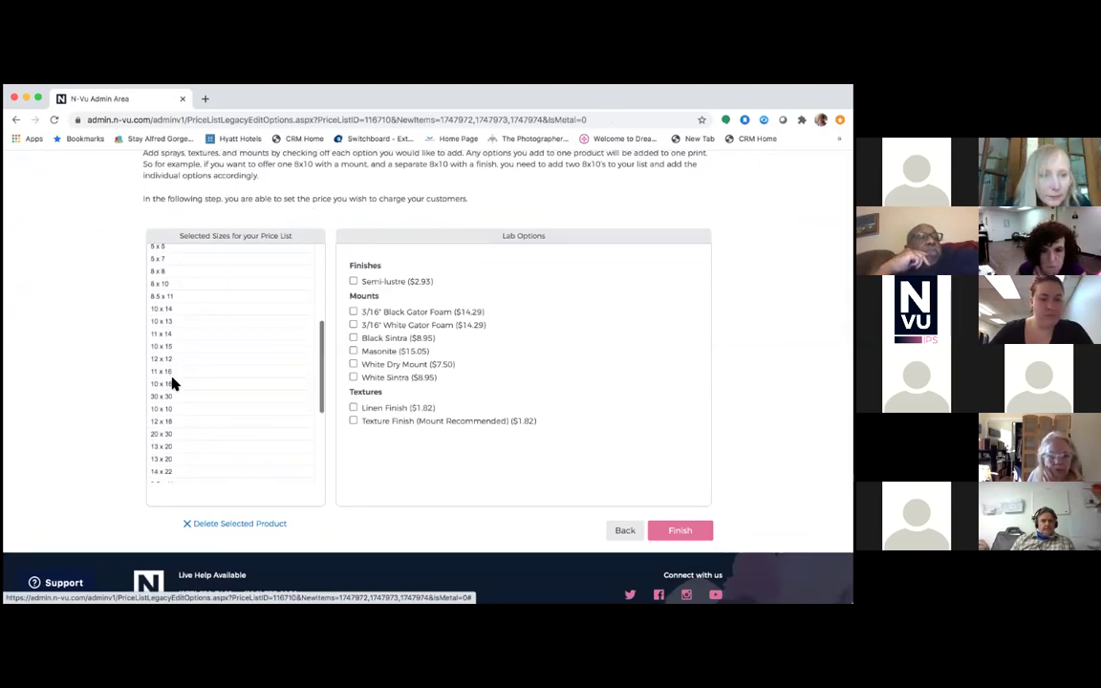
{"action": "left_click", "coordinate": [168, 411]}
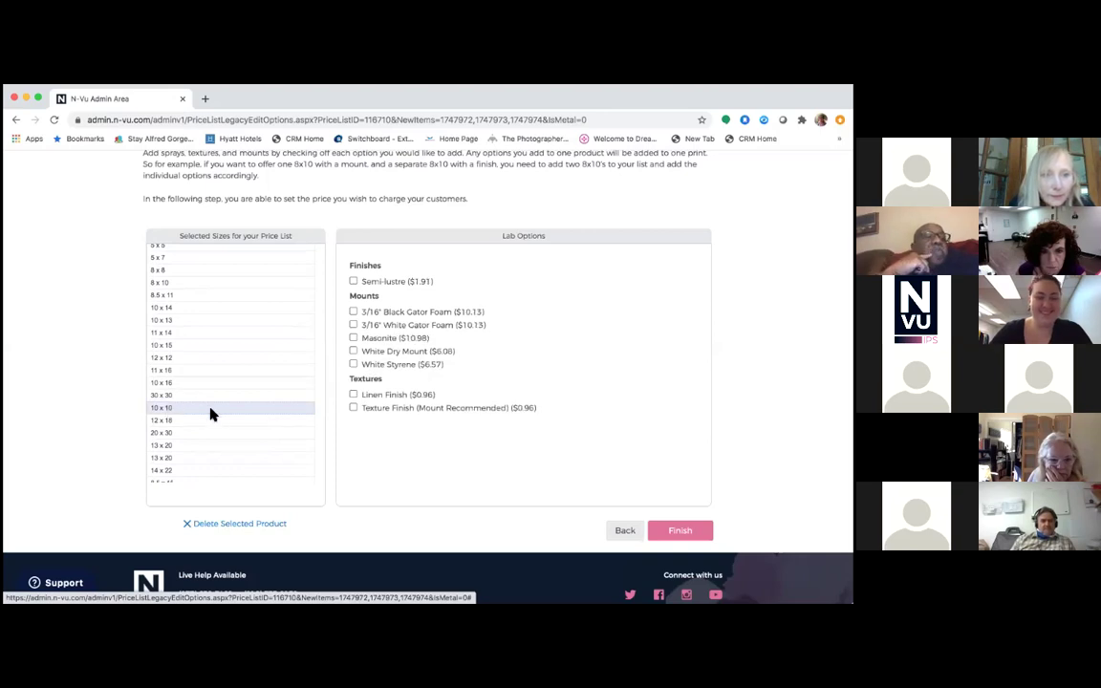
- Select the 20 x 30 print among the selected sizes and finish the lab options, returning to the price list
{"action": "scroll", "coordinate": [211, 413], "scroll_direction": "down", "scroll_amount": 5}
{"action": "scroll", "coordinate": [212, 413], "scroll_direction": "down", "scroll_amount": 2}
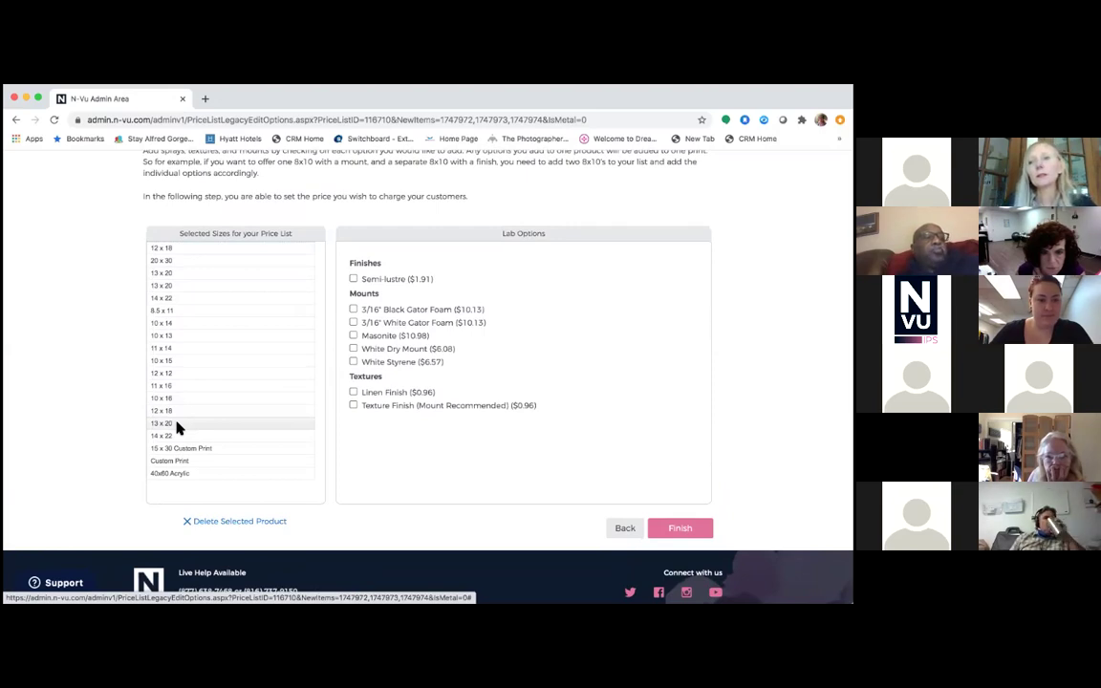
{"action": "scroll", "coordinate": [187, 400], "scroll_direction": "up", "scroll_amount": 2}
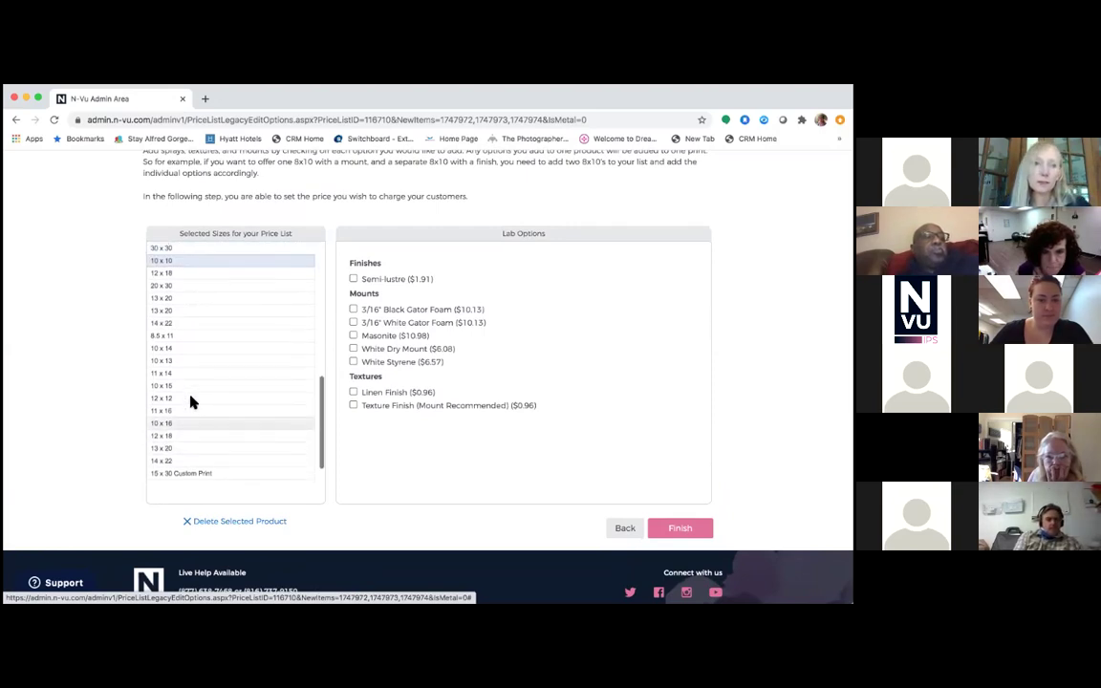
{"action": "left_click", "coordinate": [175, 288]}
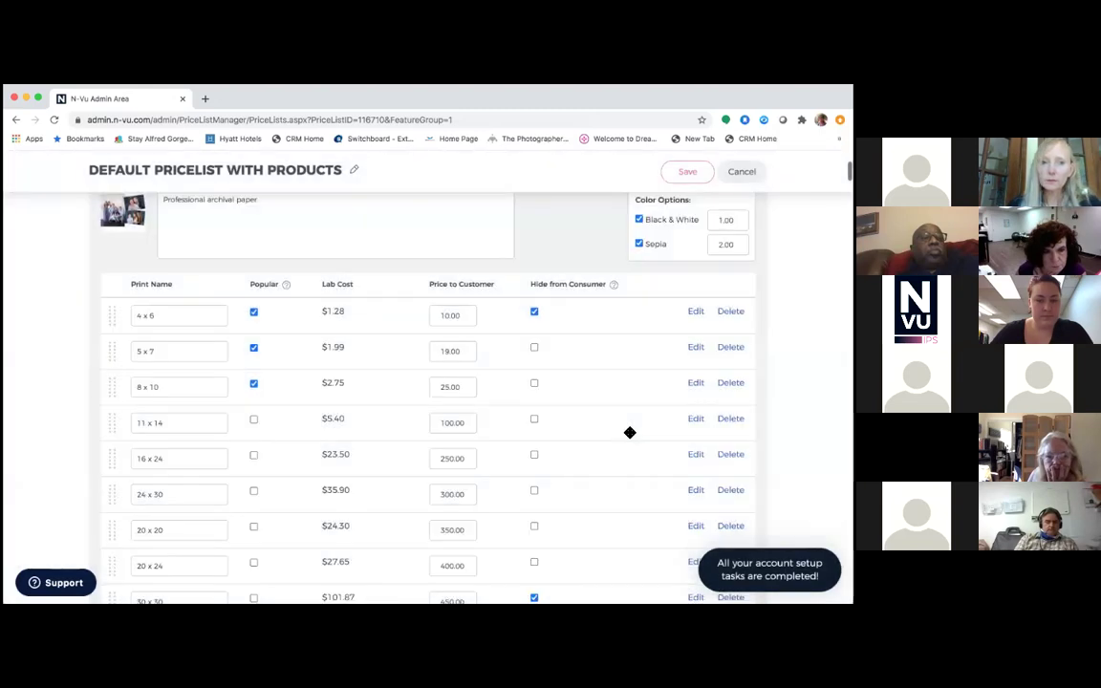
- Review the prints in Default Pricelist with Products and save the price list
{"action": "scroll", "coordinate": [629, 433], "scroll_direction": "down", "scroll_amount": 6}
{"action": "scroll", "coordinate": [630, 433], "scroll_direction": "down", "scroll_amount": 15}
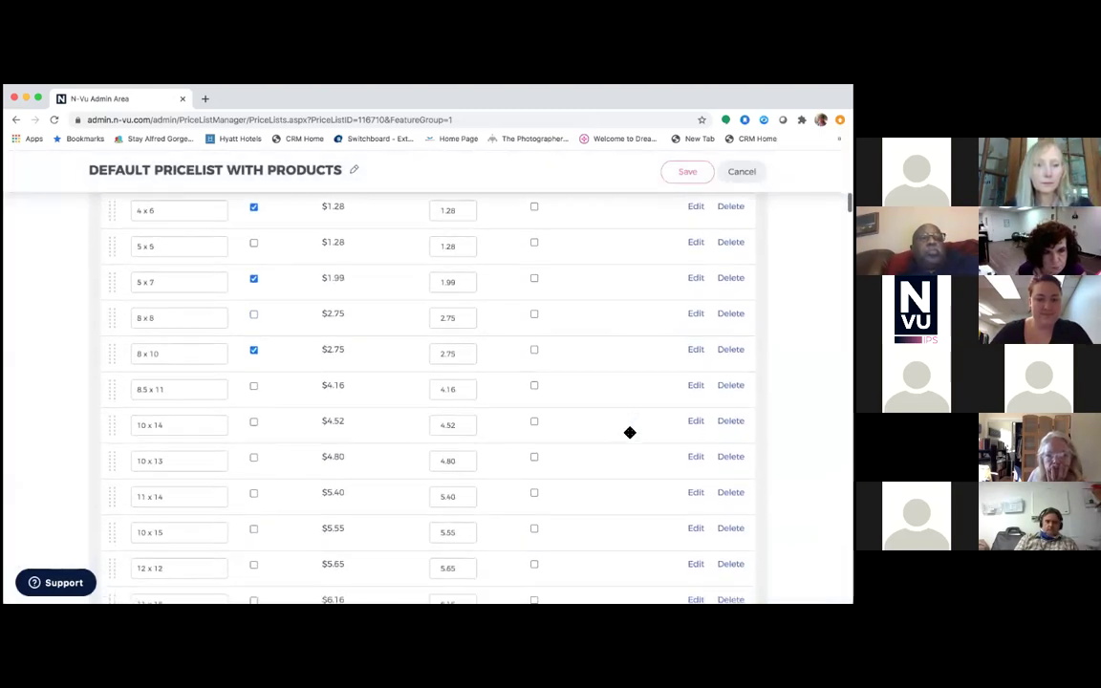
{"action": "scroll", "coordinate": [629, 433], "scroll_direction": "down", "scroll_amount": 10}
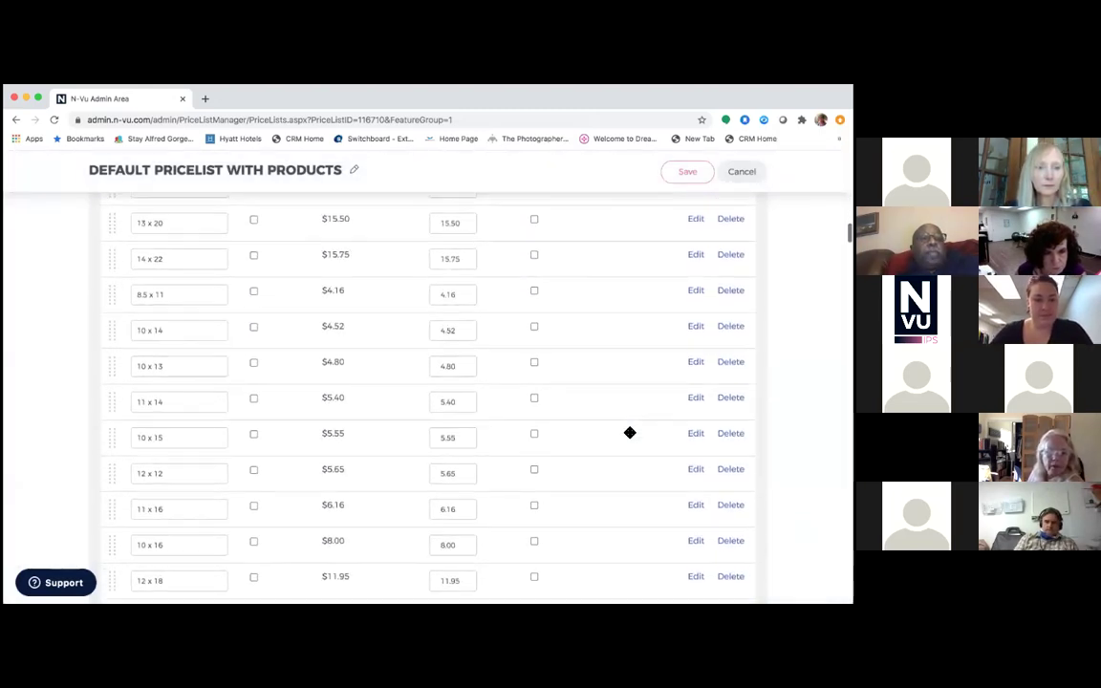
{"action": "left_click", "coordinate": [688, 171]}
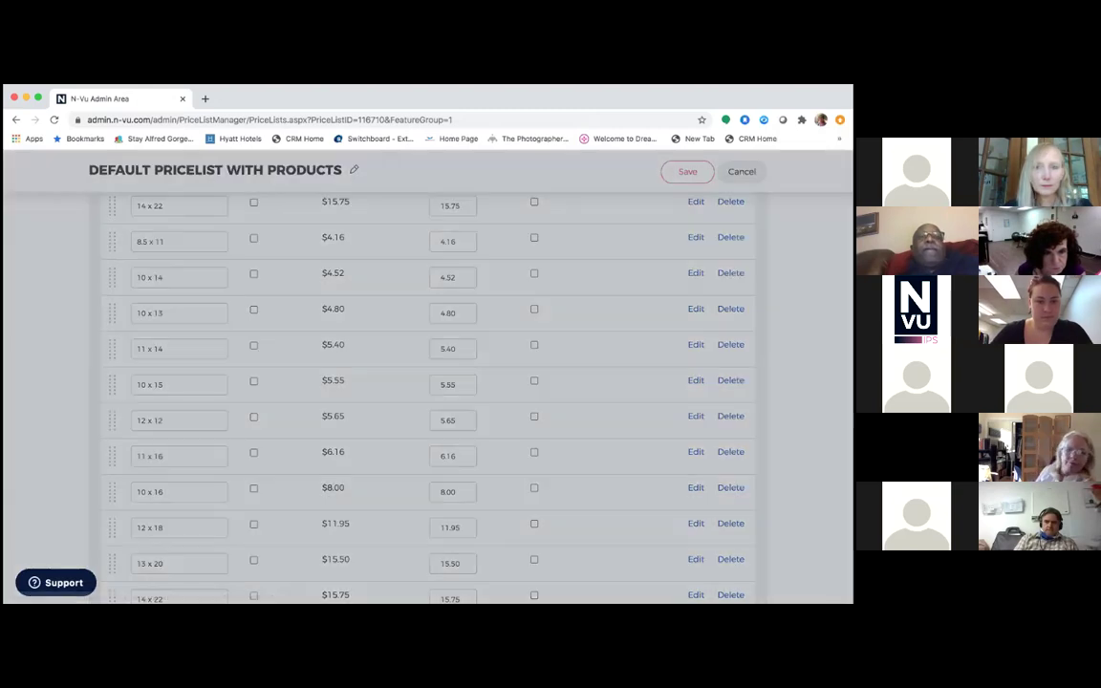
{"action": "left_click", "coordinate": [523, 431]}
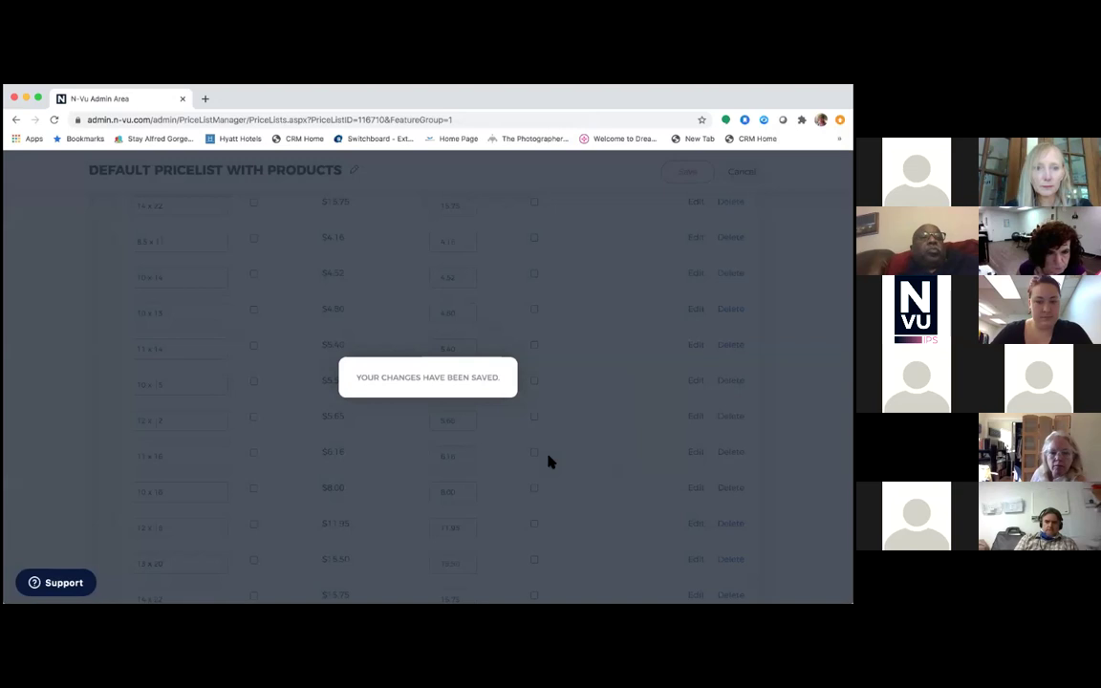
- Start a new wall collection in Default Pricelist with Products, using Prints as the product type
{"action": "scroll", "coordinate": [549, 462], "scroll_direction": "down", "scroll_amount": 10}
{"action": "scroll", "coordinate": [549, 461], "scroll_direction": "down", "scroll_amount": 8}
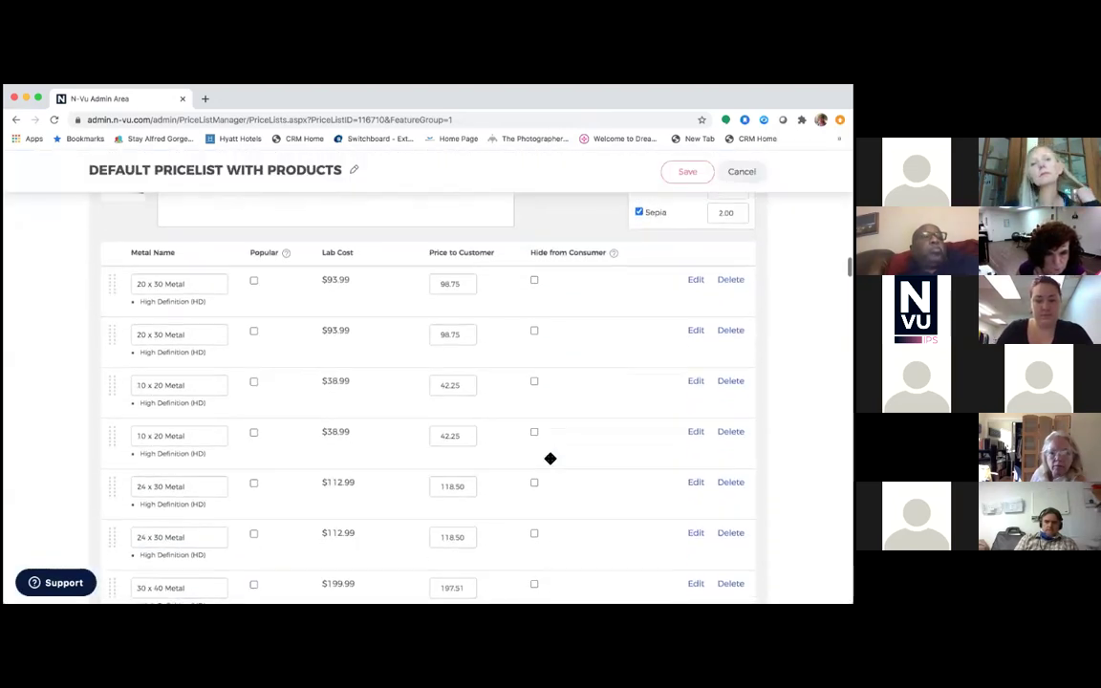
{"action": "scroll", "coordinate": [549, 458], "scroll_direction": "down", "scroll_amount": 10}
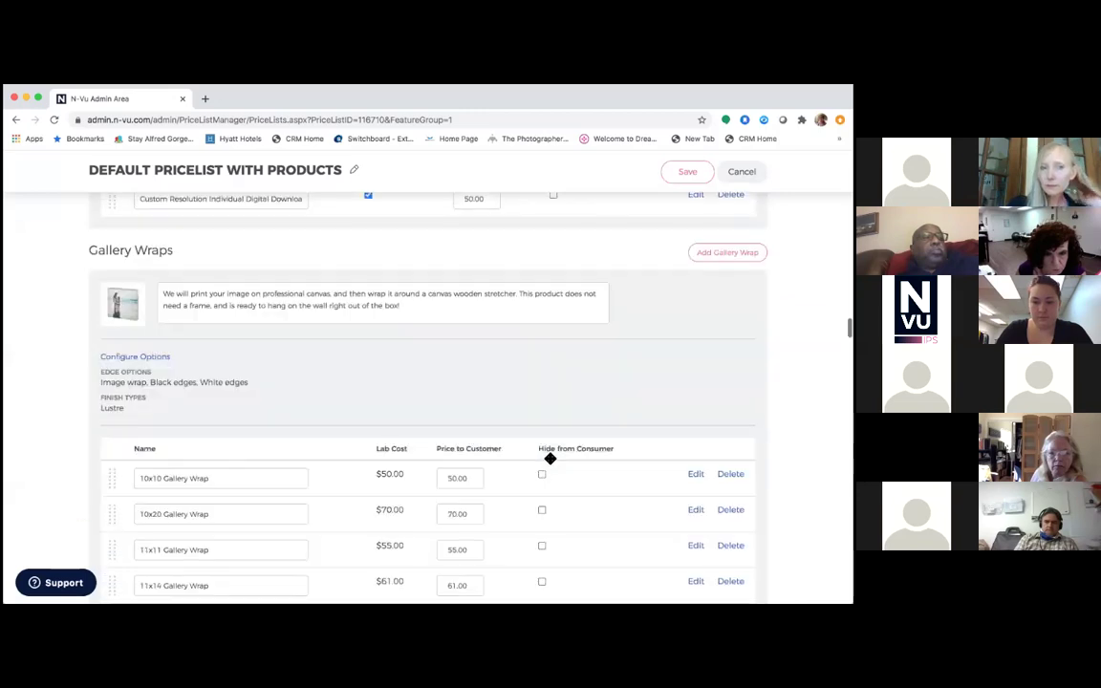
{"action": "scroll", "coordinate": [552, 458], "scroll_direction": "up", "scroll_amount": 5}
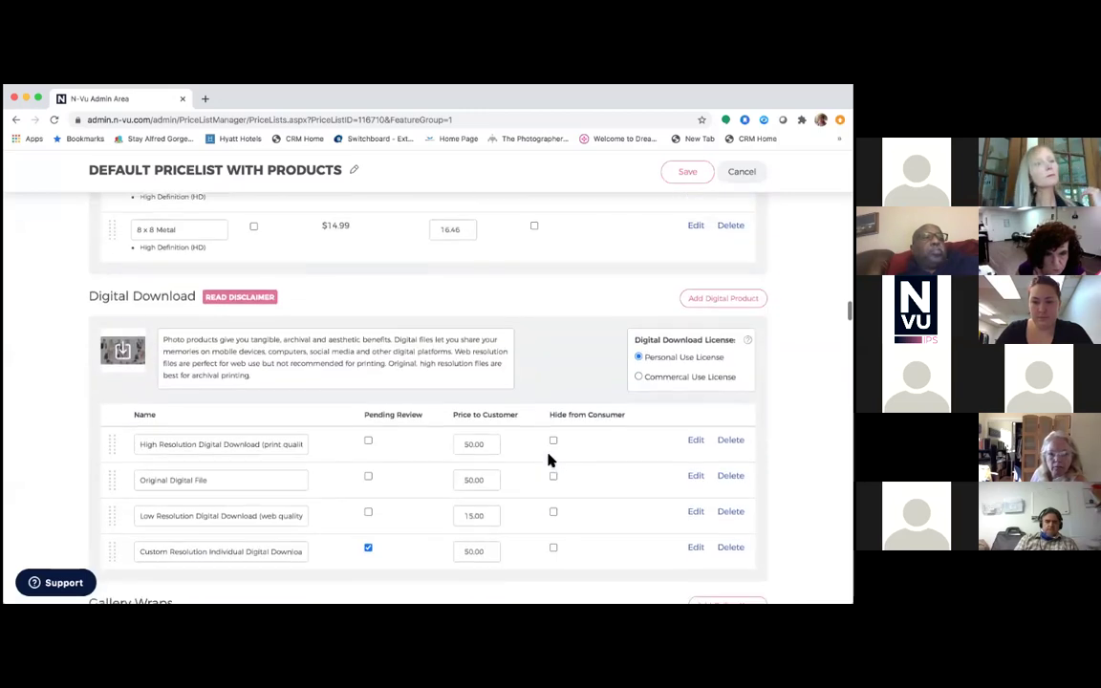
{"action": "scroll", "coordinate": [552, 458], "scroll_direction": "down", "scroll_amount": 9}
{"action": "scroll", "coordinate": [551, 457], "scroll_direction": "down", "scroll_amount": 10}
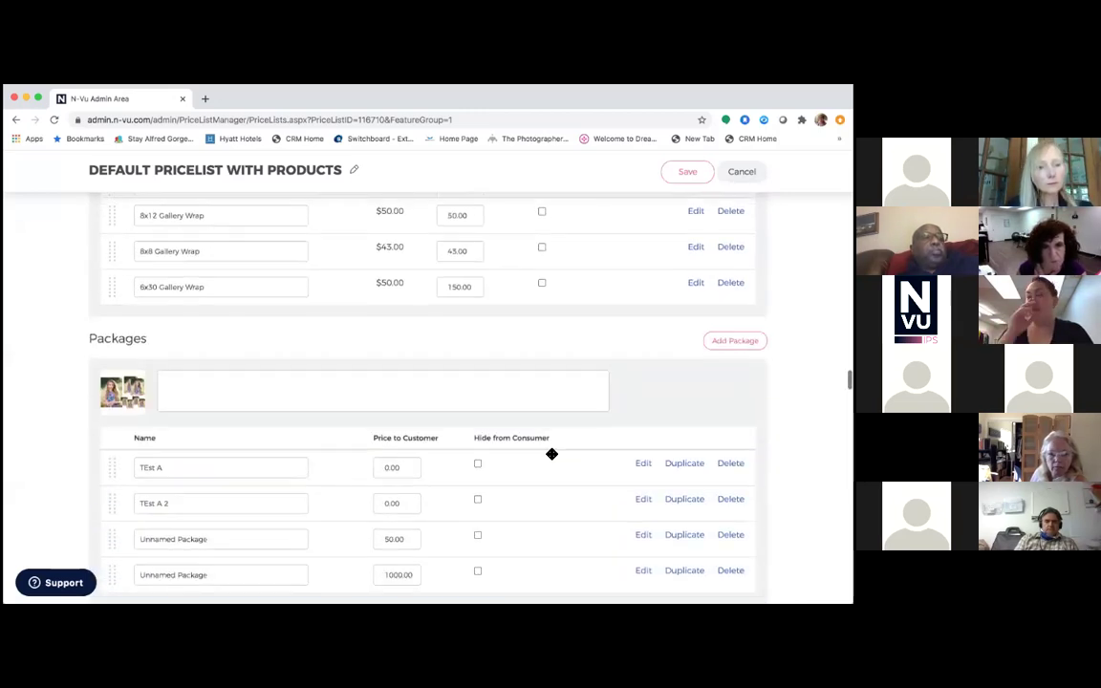
{"action": "scroll", "coordinate": [549, 453], "scroll_direction": "down", "scroll_amount": 4}
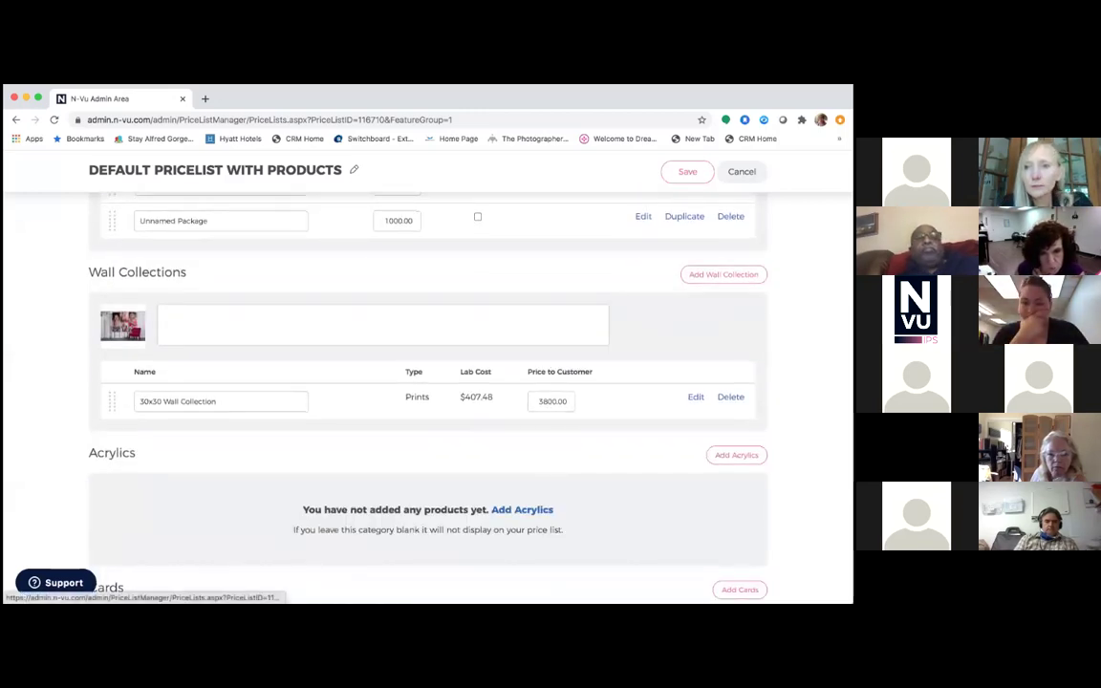
{"action": "left_click", "coordinate": [724, 274]}
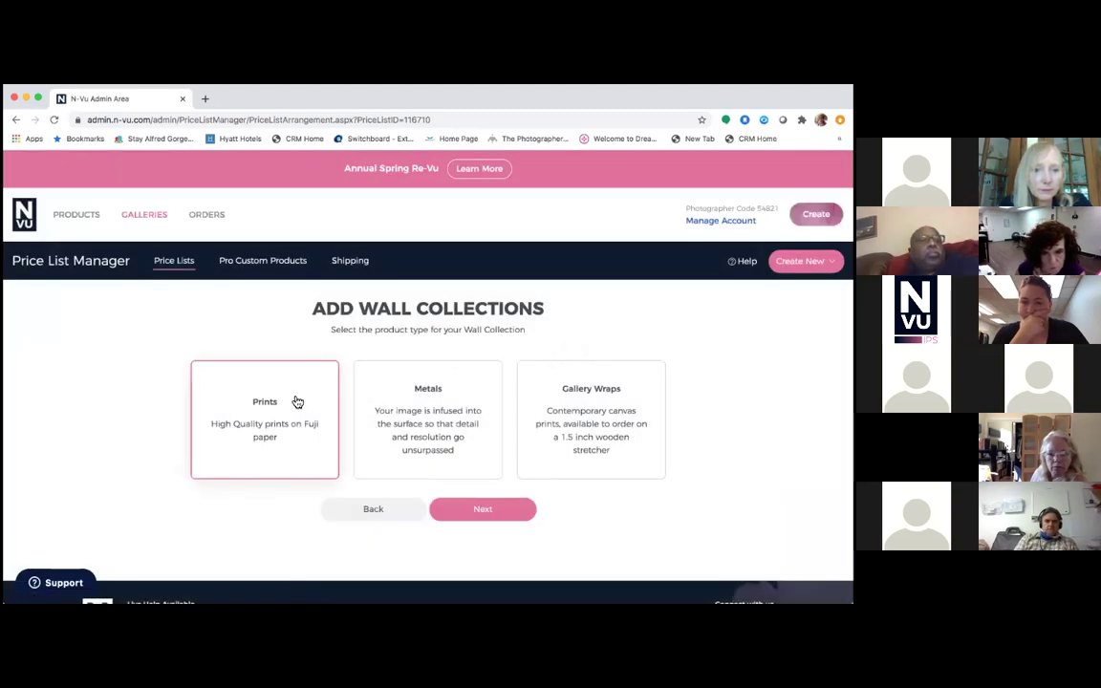
{"action": "left_click", "coordinate": [487, 511]}
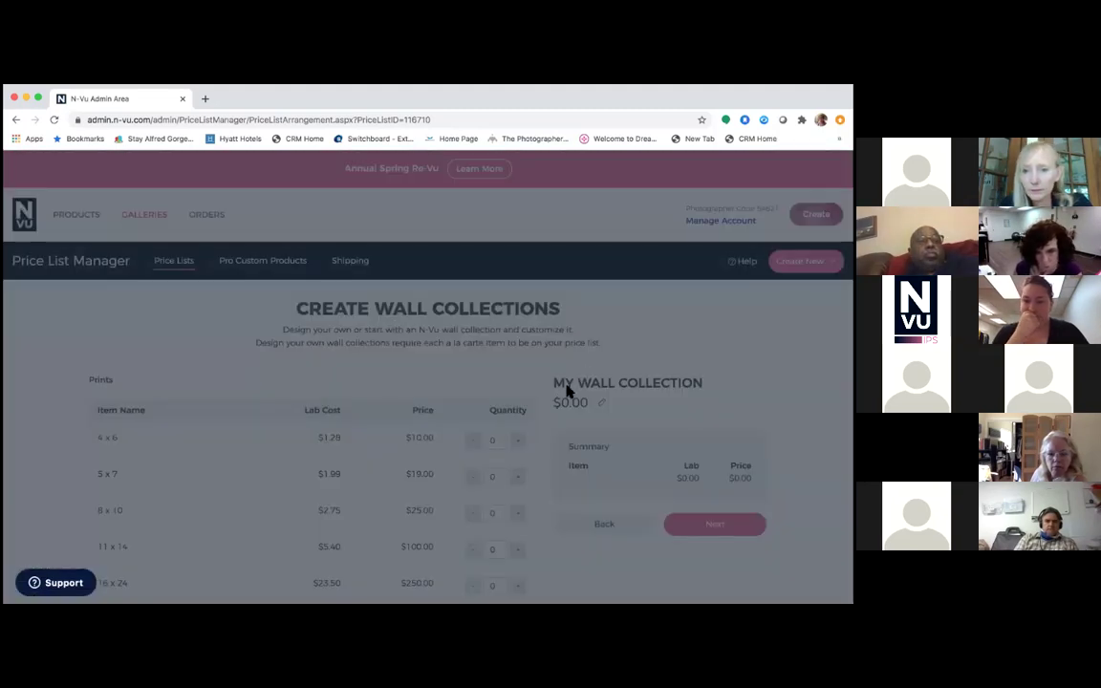
- Examine the print sizes available for the new wall collection, including 10 x 10, 20 x 30 and 13 x 20, through to the custom prints
{"action": "scroll", "coordinate": [588, 375], "scroll_direction": "down", "scroll_amount": 5}
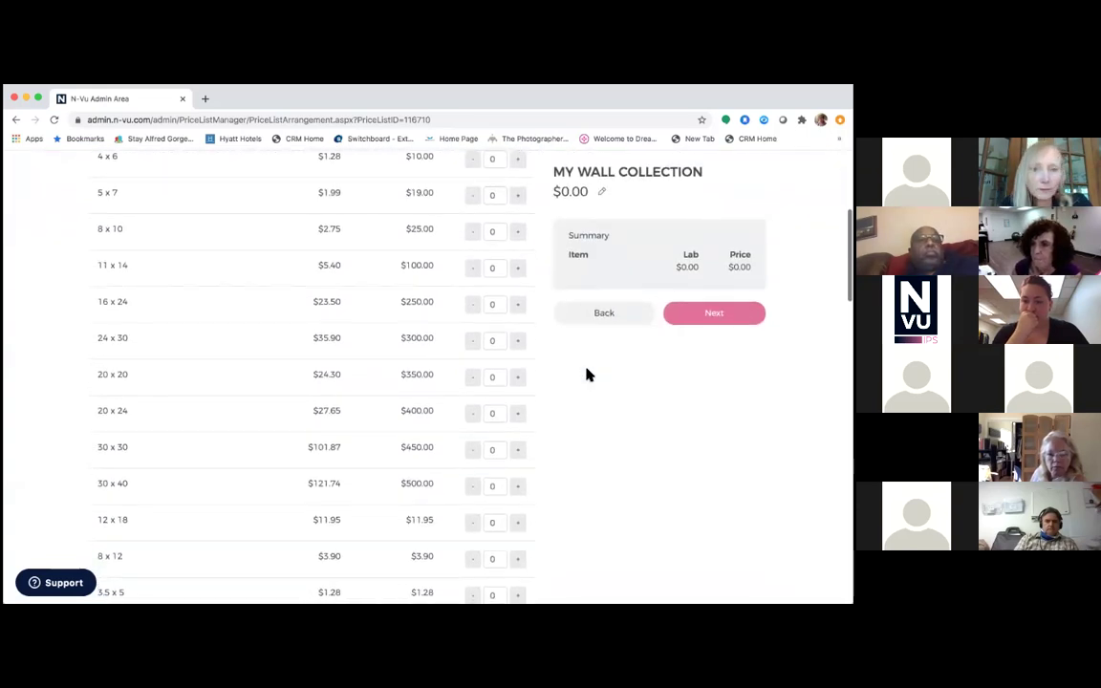
{"action": "scroll", "coordinate": [588, 375], "scroll_direction": "down", "scroll_amount": 10}
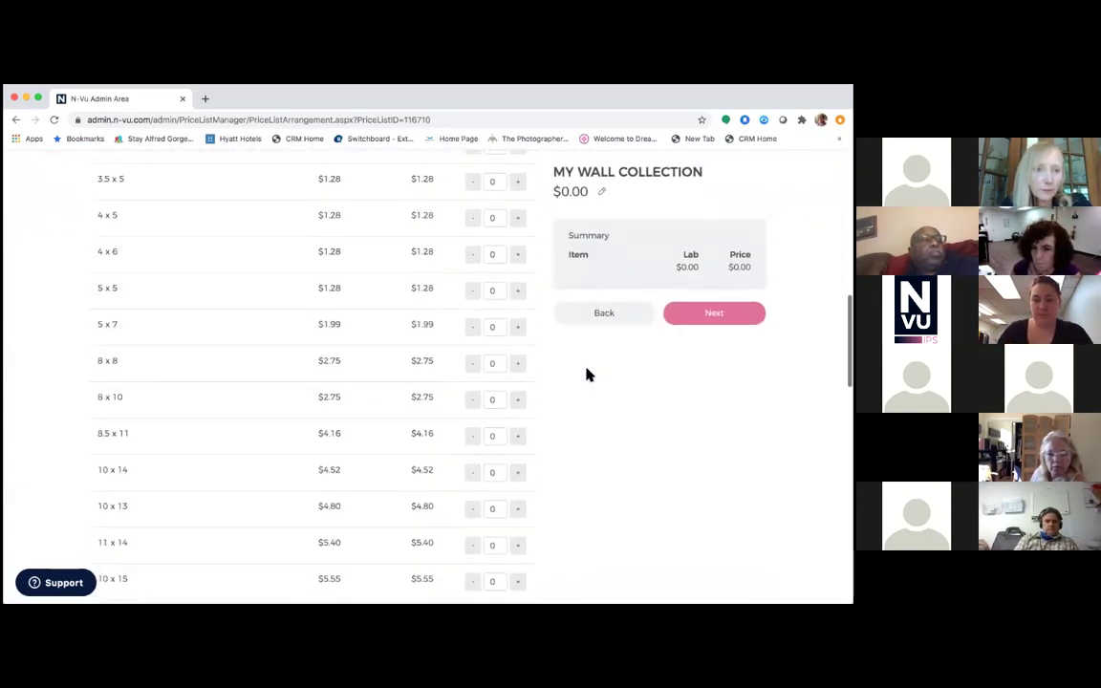
{"action": "scroll", "coordinate": [460, 481], "scroll_direction": "down", "scroll_amount": 6}
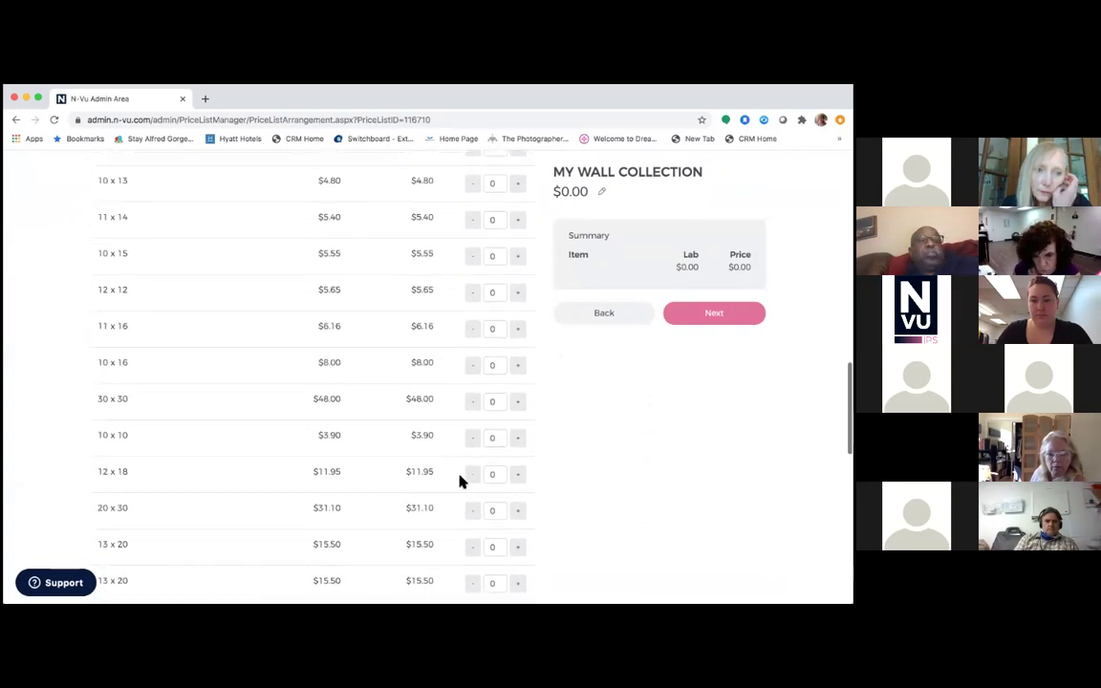
{"action": "scroll", "coordinate": [460, 482], "scroll_direction": "down", "scroll_amount": 5}
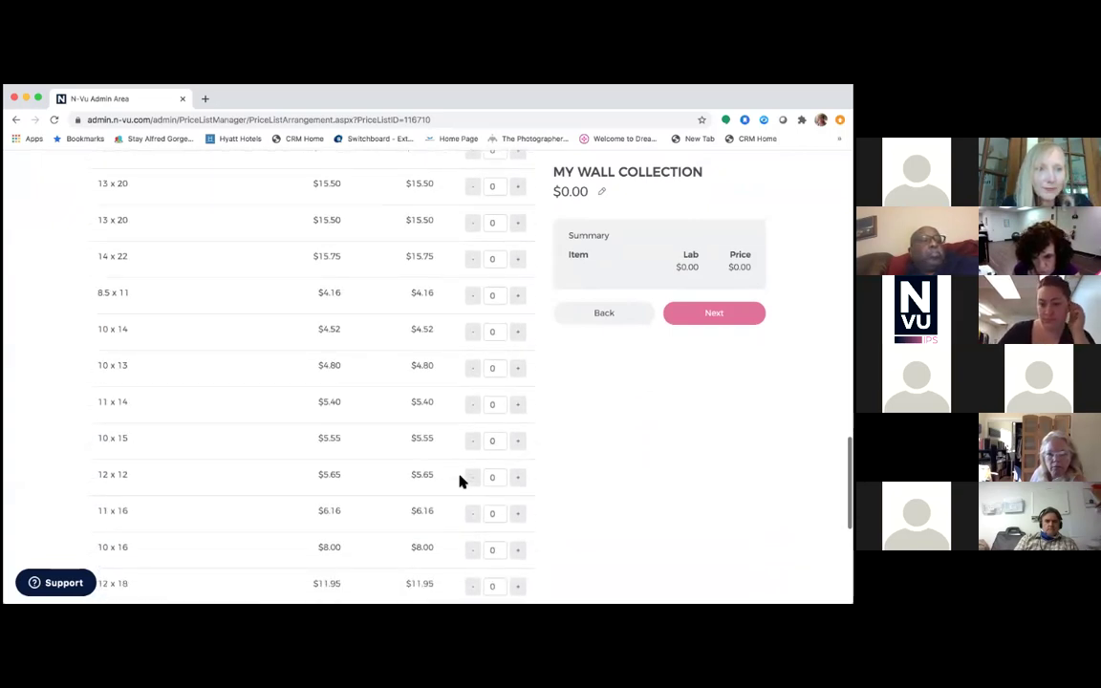
{"action": "scroll", "coordinate": [460, 482], "scroll_direction": "down", "scroll_amount": 4}
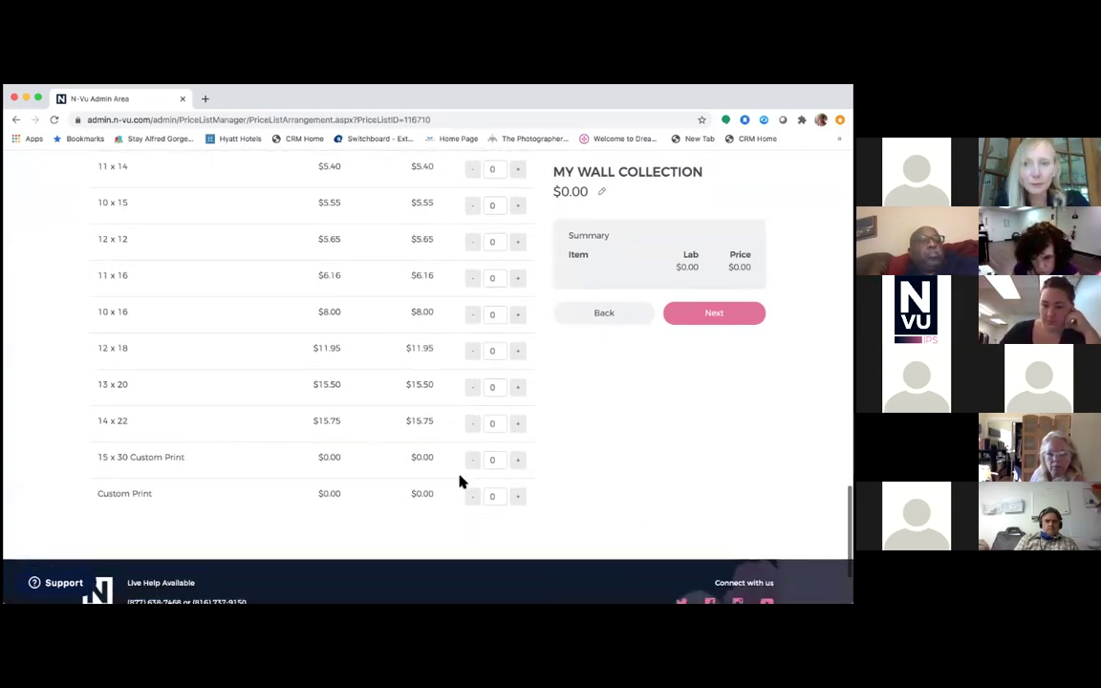
- Set the quantity of the 10 x 10 print to 1 in the wall collection
{"action": "scroll", "coordinate": [460, 482], "scroll_direction": "up", "scroll_amount": 5}
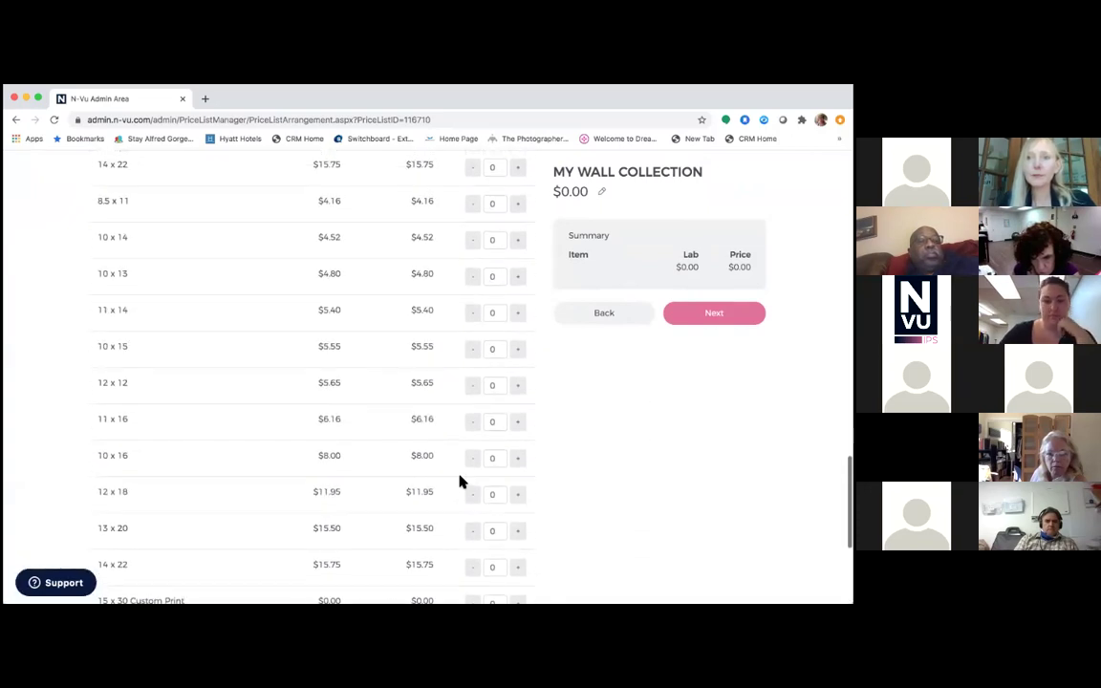
{"action": "scroll", "coordinate": [459, 482], "scroll_direction": "up", "scroll_amount": 3}
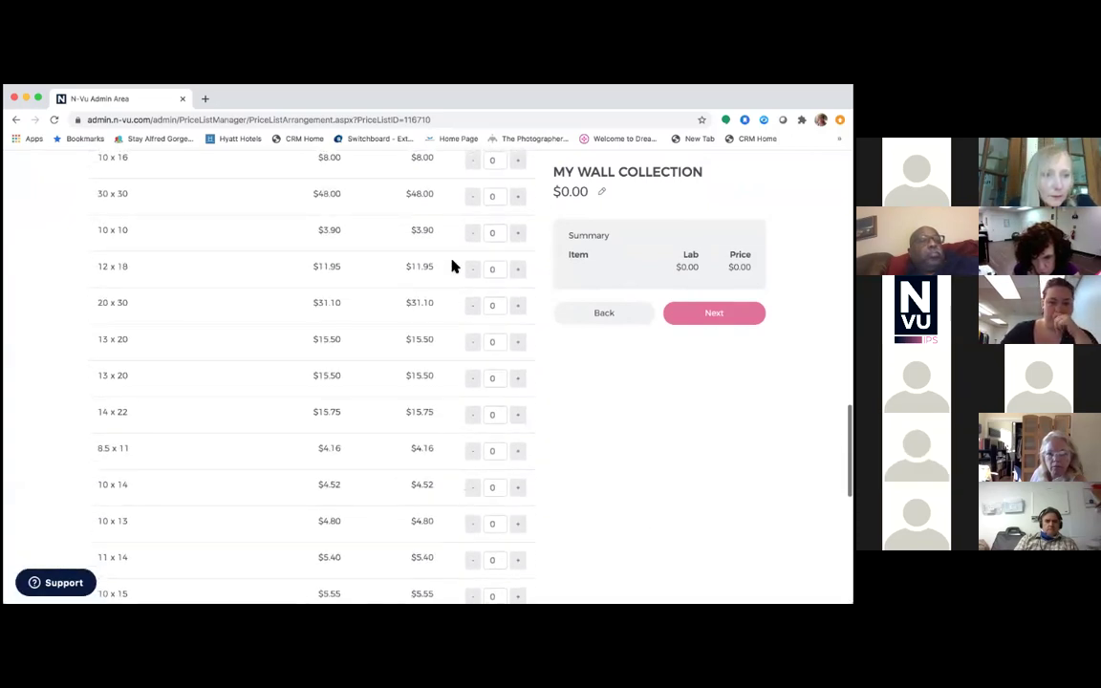
{"action": "double_click", "coordinate": [487, 233]}
{"action": "type", "text": "2"}
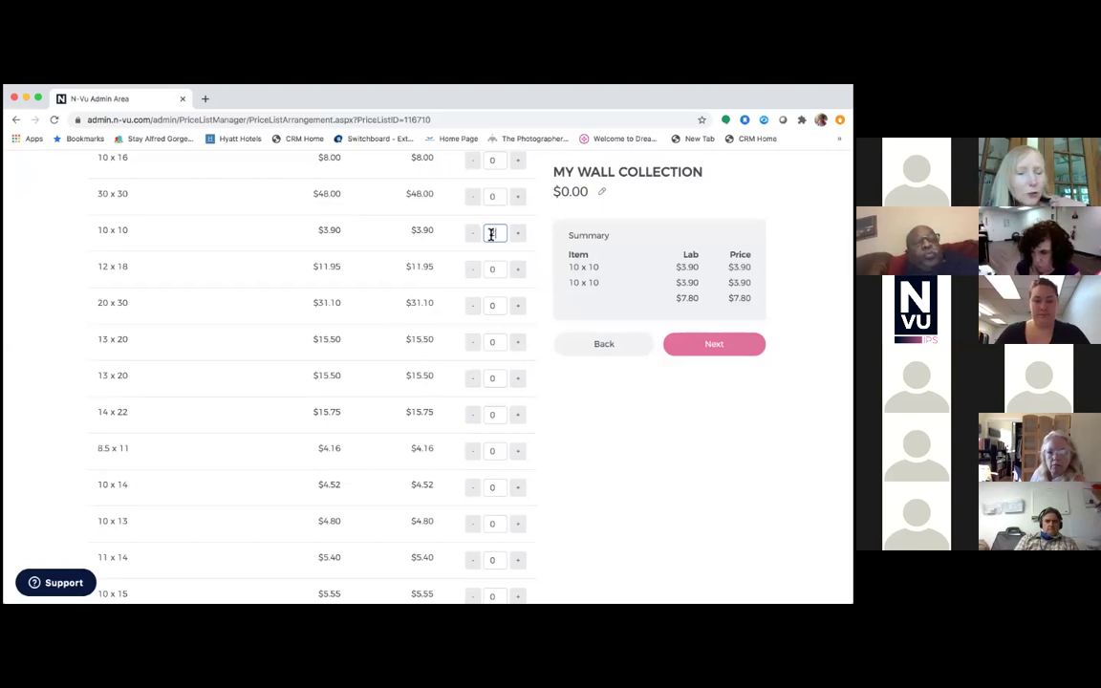
{"action": "key", "text": "BackSpace"}
{"action": "type", "text": "1"}
- Set the quantity of the 20 x 30 print to 2 in the wall collection
{"action": "scroll", "coordinate": [401, 283], "scroll_direction": "up", "scroll_amount": 1}
{"action": "scroll", "coordinate": [401, 283], "scroll_direction": "up", "scroll_amount": 2}
{"action": "scroll", "coordinate": [401, 283], "scroll_direction": "down", "scroll_amount": 2}
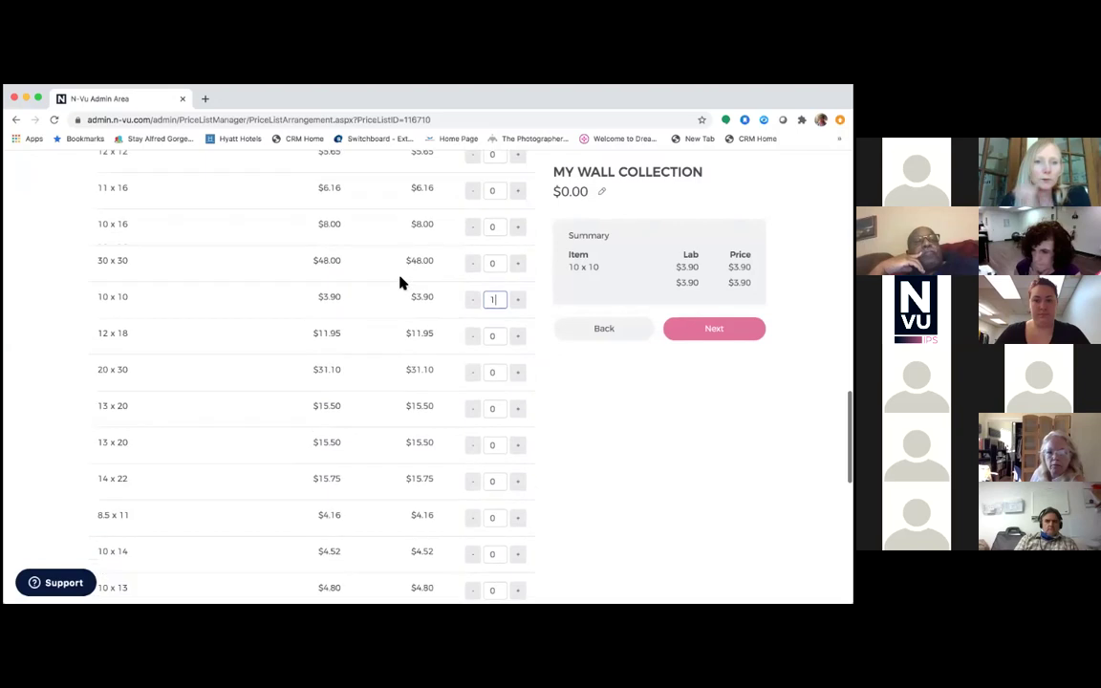
{"action": "scroll", "coordinate": [402, 283], "scroll_direction": "down", "scroll_amount": 10}
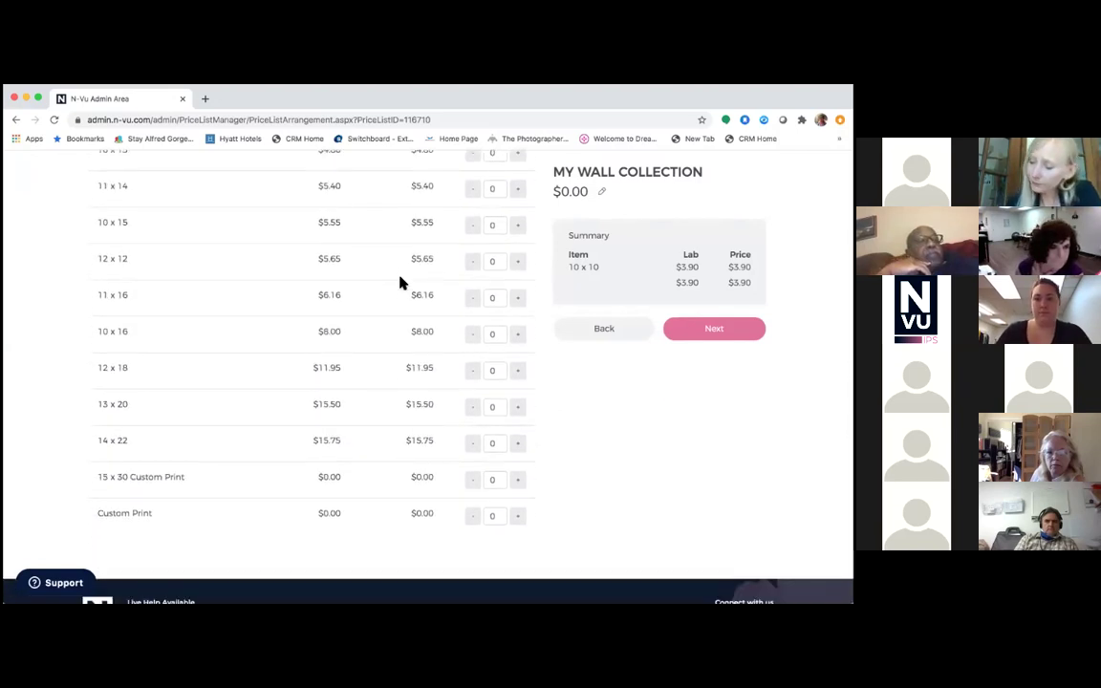
{"action": "scroll", "coordinate": [402, 283], "scroll_direction": "up", "scroll_amount": 8}
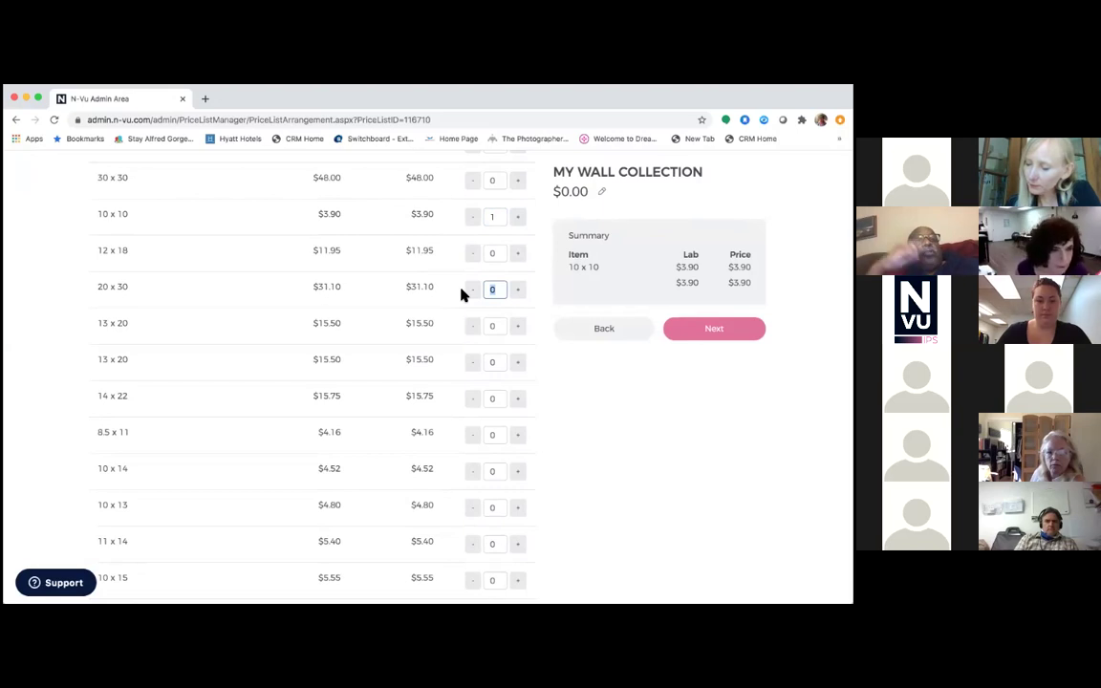
{"action": "type", "text": "2"}
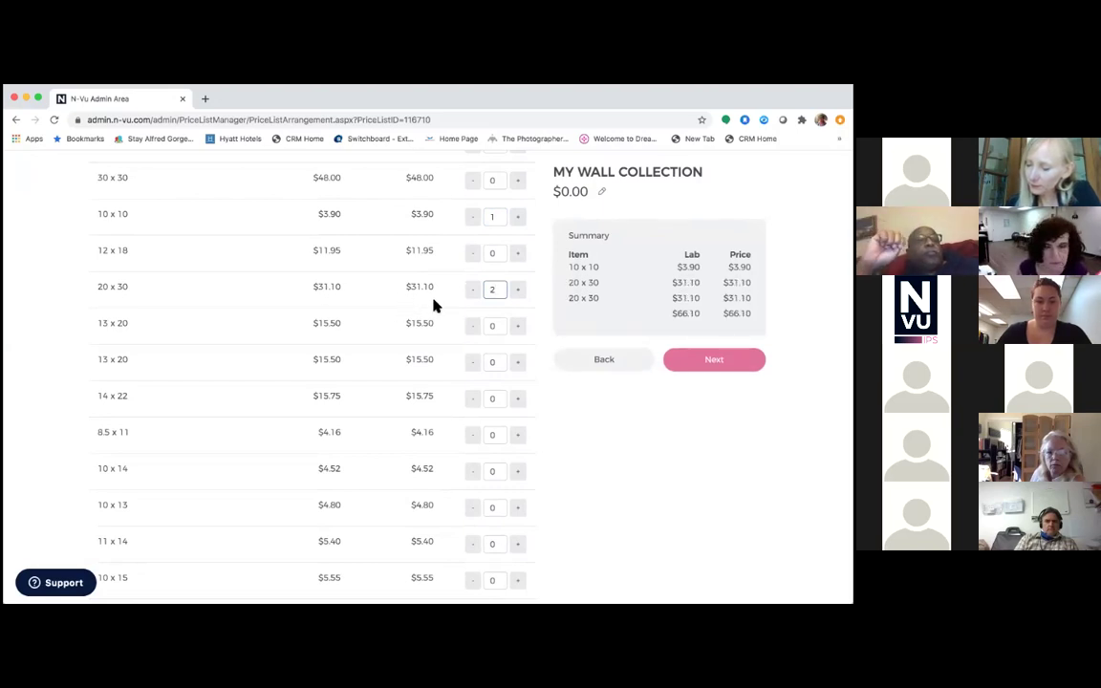
- Set the quantity of the last 13 x 20 print in the size list to 1
{"action": "scroll", "coordinate": [435, 304], "scroll_direction": "up", "scroll_amount": 3}
{"action": "scroll", "coordinate": [439, 304], "scroll_direction": "up", "scroll_amount": 3}
{"action": "scroll", "coordinate": [440, 304], "scroll_direction": "up", "scroll_amount": 1}
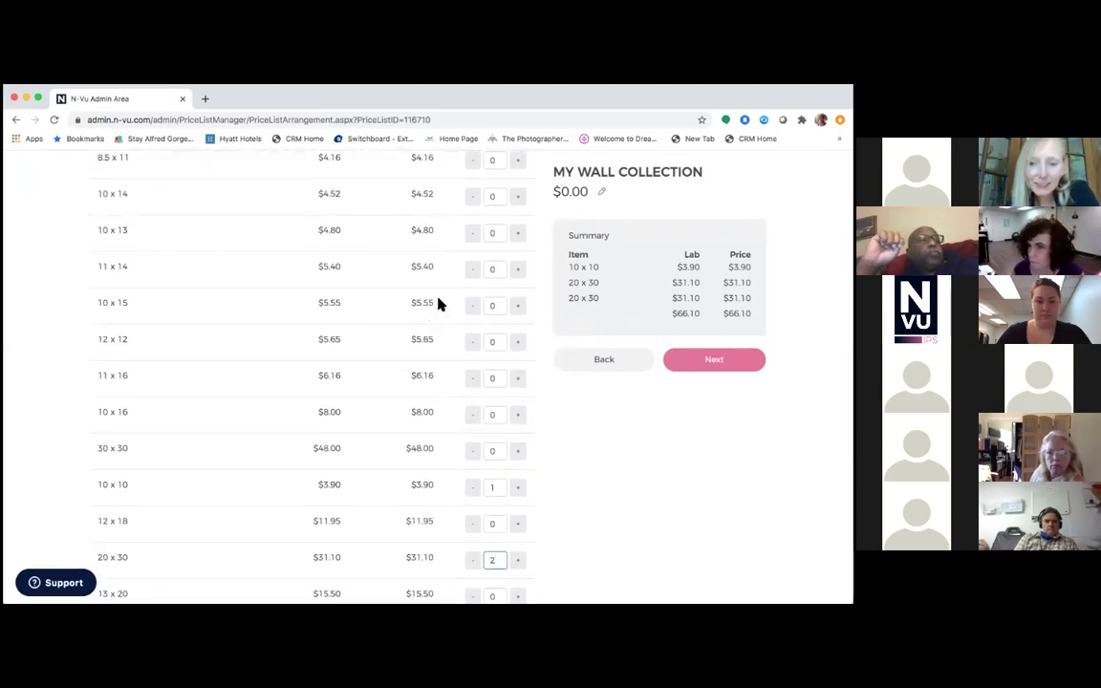
{"action": "scroll", "coordinate": [439, 304], "scroll_direction": "up", "scroll_amount": 2}
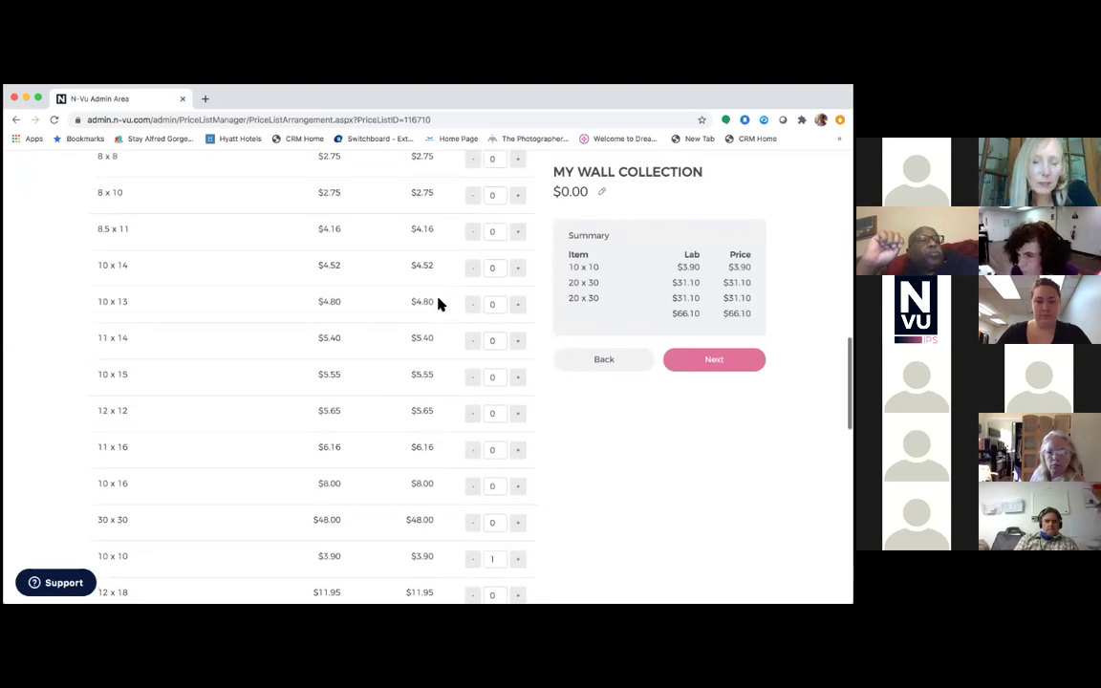
{"action": "scroll", "coordinate": [439, 304], "scroll_direction": "down", "scroll_amount": 5}
{"action": "scroll", "coordinate": [438, 304], "scroll_direction": "down", "scroll_amount": 2}
{"action": "scroll", "coordinate": [438, 304], "scroll_direction": "up", "scroll_amount": 2}
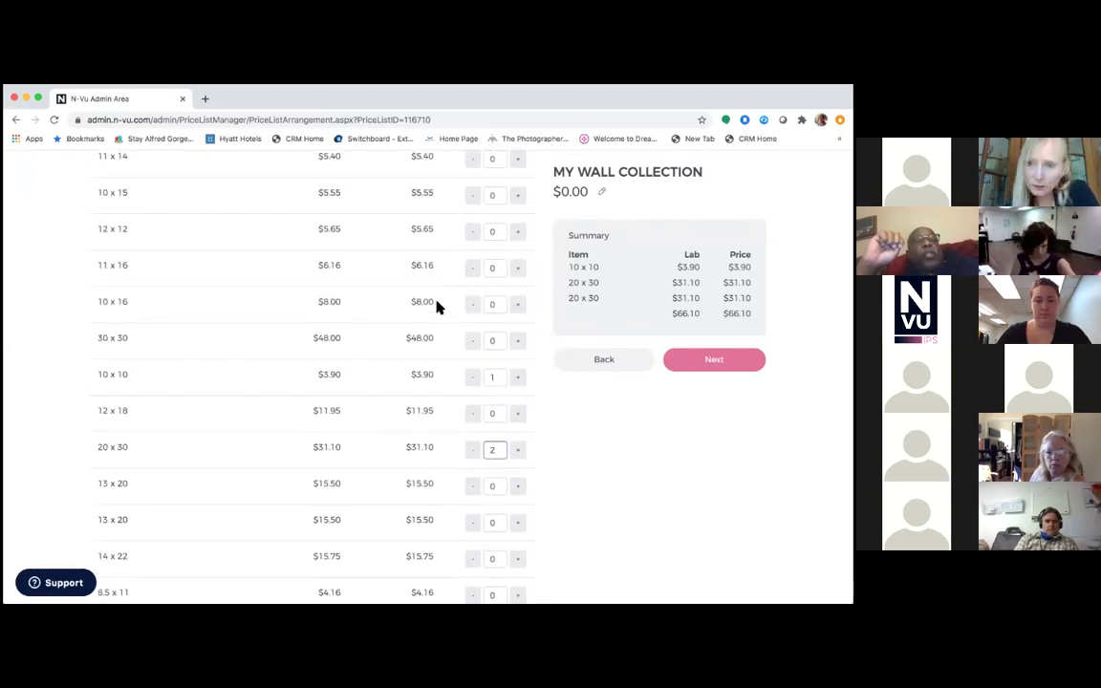
{"action": "scroll", "coordinate": [438, 305], "scroll_direction": "down", "scroll_amount": 8}
{"action": "scroll", "coordinate": [438, 306], "scroll_direction": "down", "scroll_amount": 9}
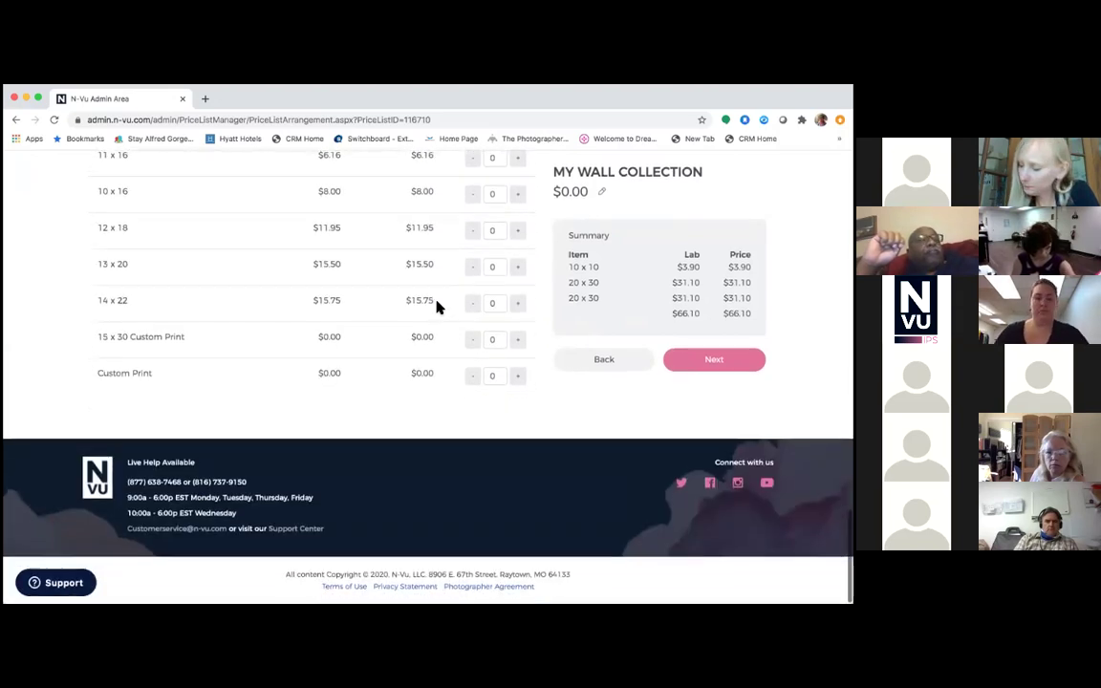
{"action": "left_click", "coordinate": [492, 274]}
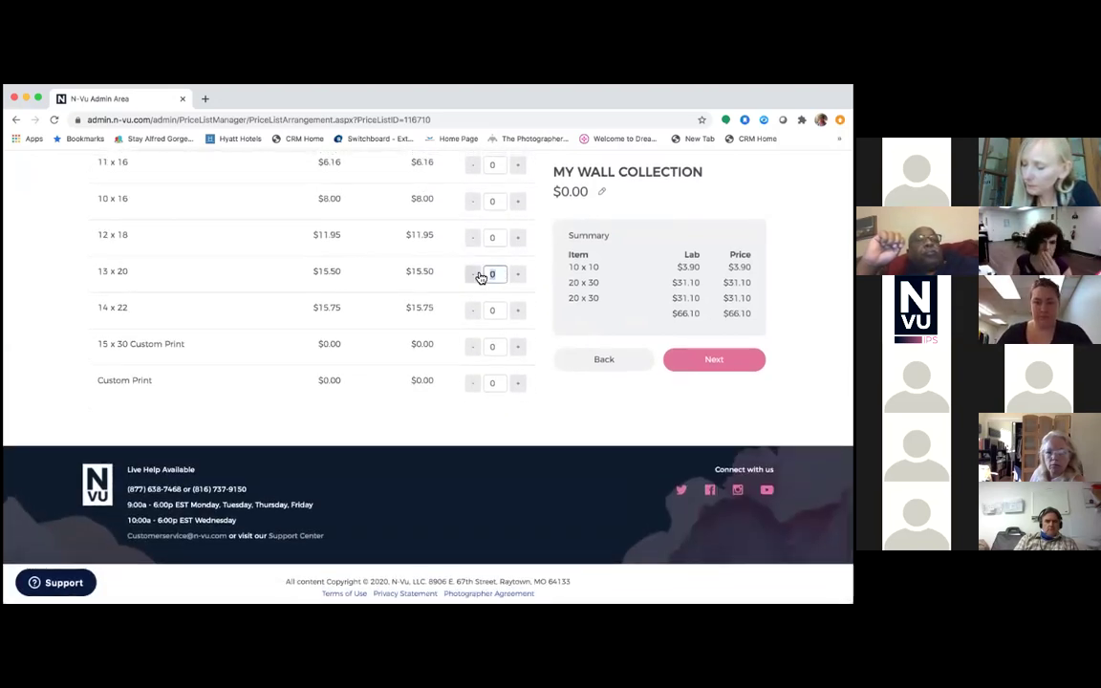
{"action": "type", "text": "1"}
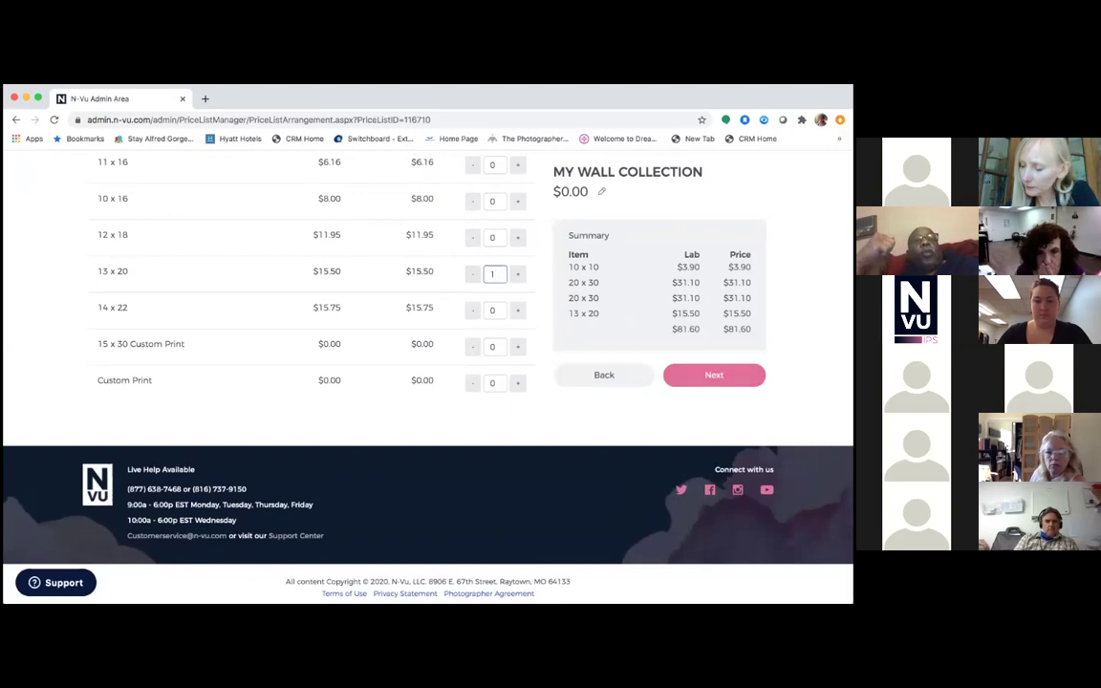
- Set the wall collection's price to $2500.00, keeping the name My Wall Collection, and continue to the layout editor
{"action": "scroll", "coordinate": [602, 196], "scroll_direction": "up", "scroll_amount": 10}
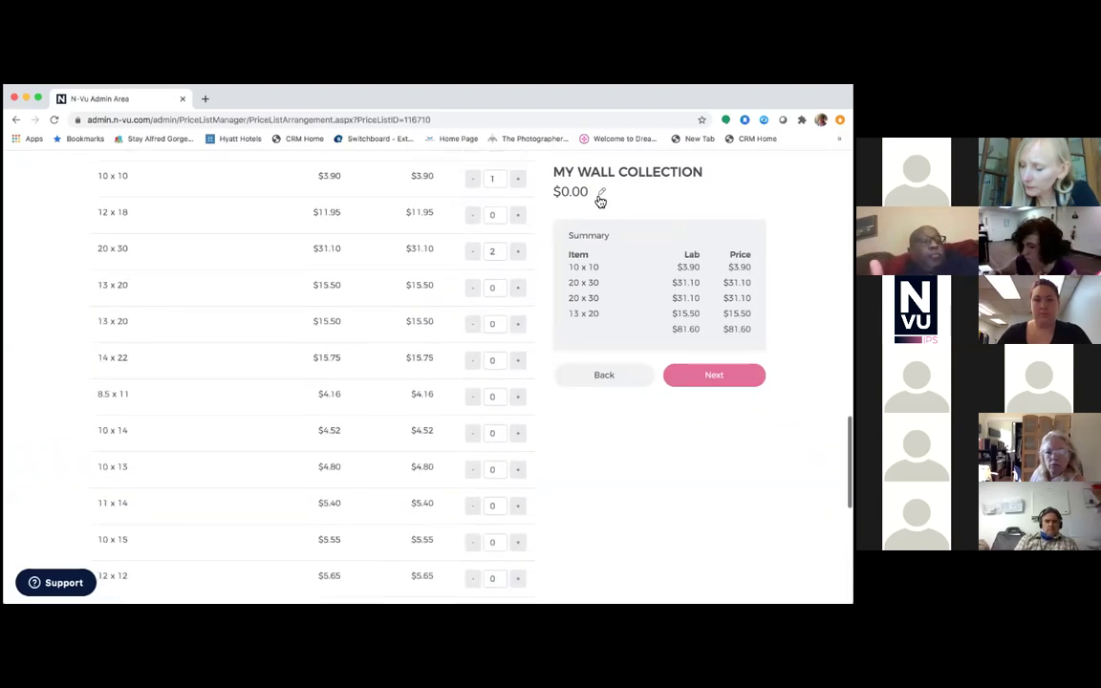
{"action": "left_click", "coordinate": [602, 194]}
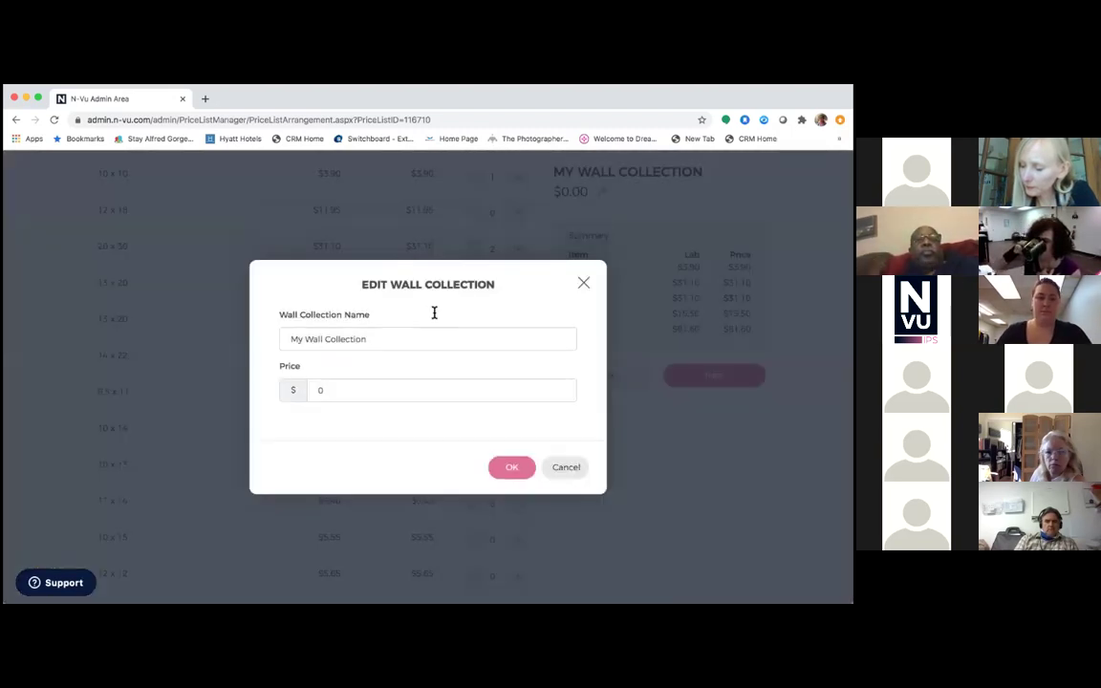
{"action": "left_click_drag", "start_coordinate": [286, 342], "coordinate": [304, 342]}
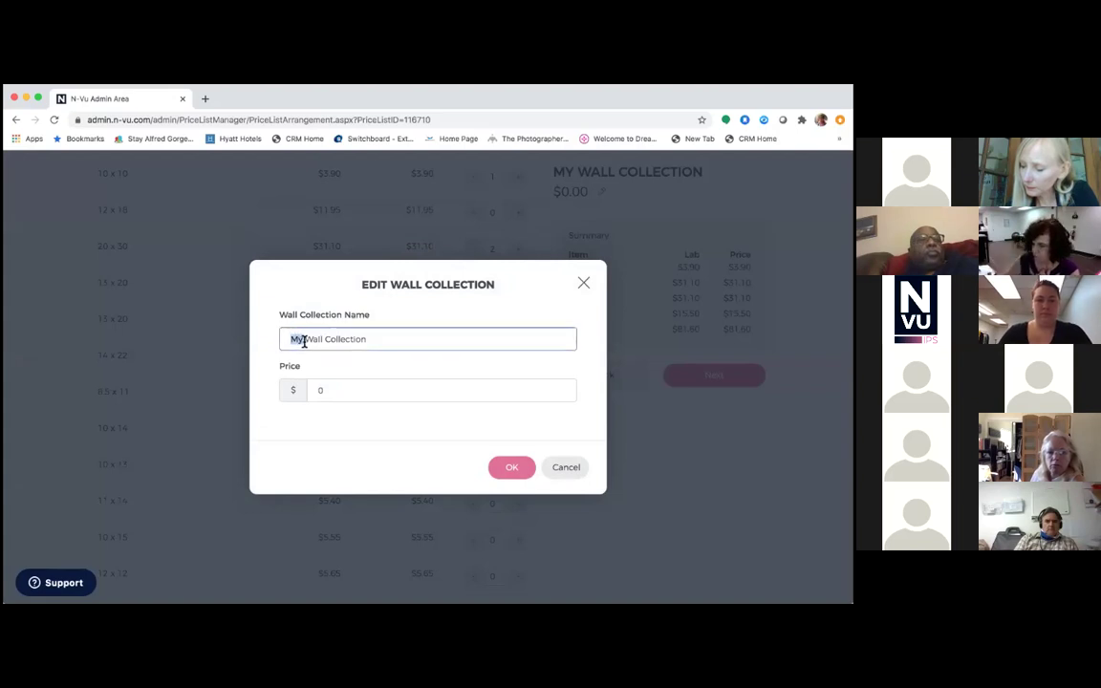
{"action": "left_click", "coordinate": [320, 392]}
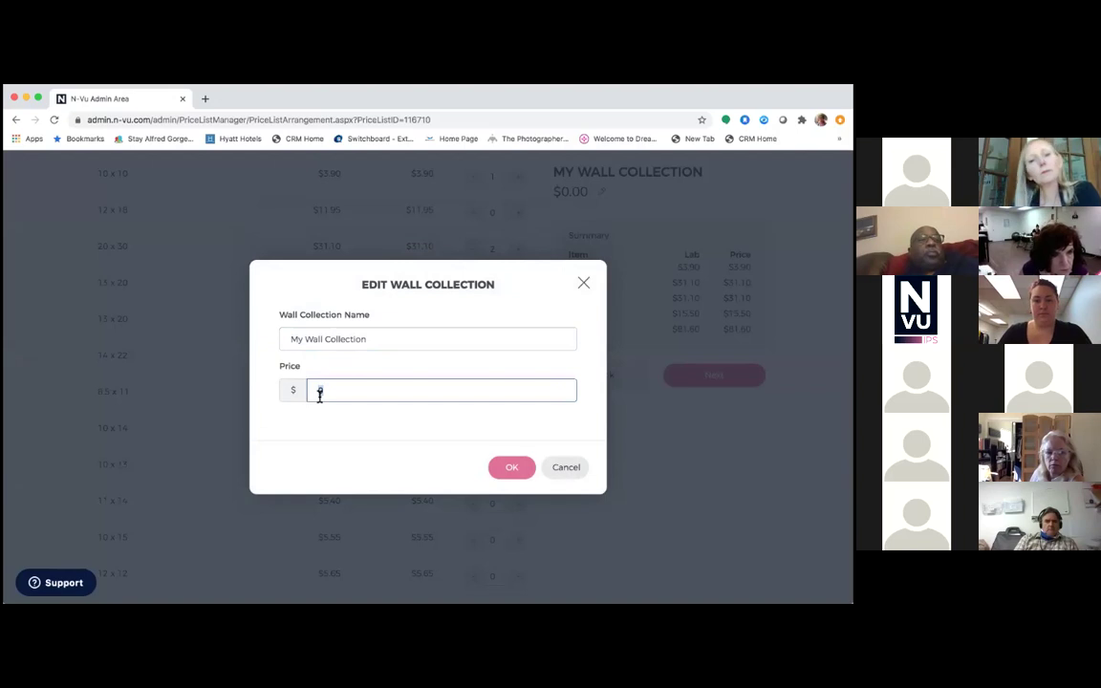
{"action": "type", "text": "2500"}
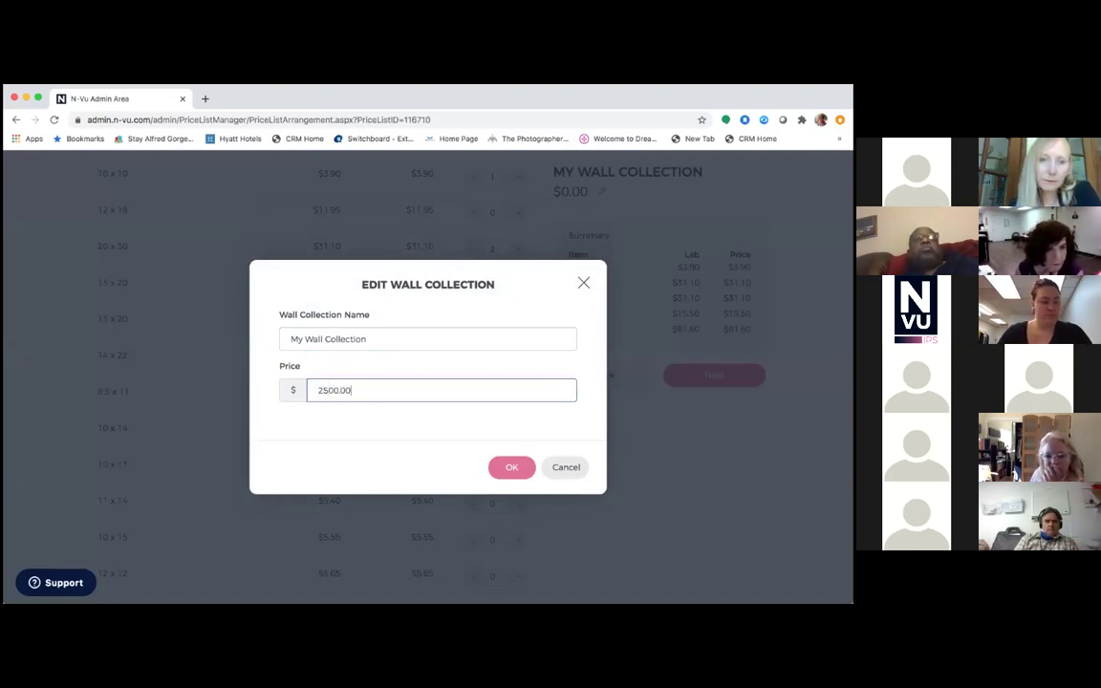
{"action": "left_click", "coordinate": [525, 471]}
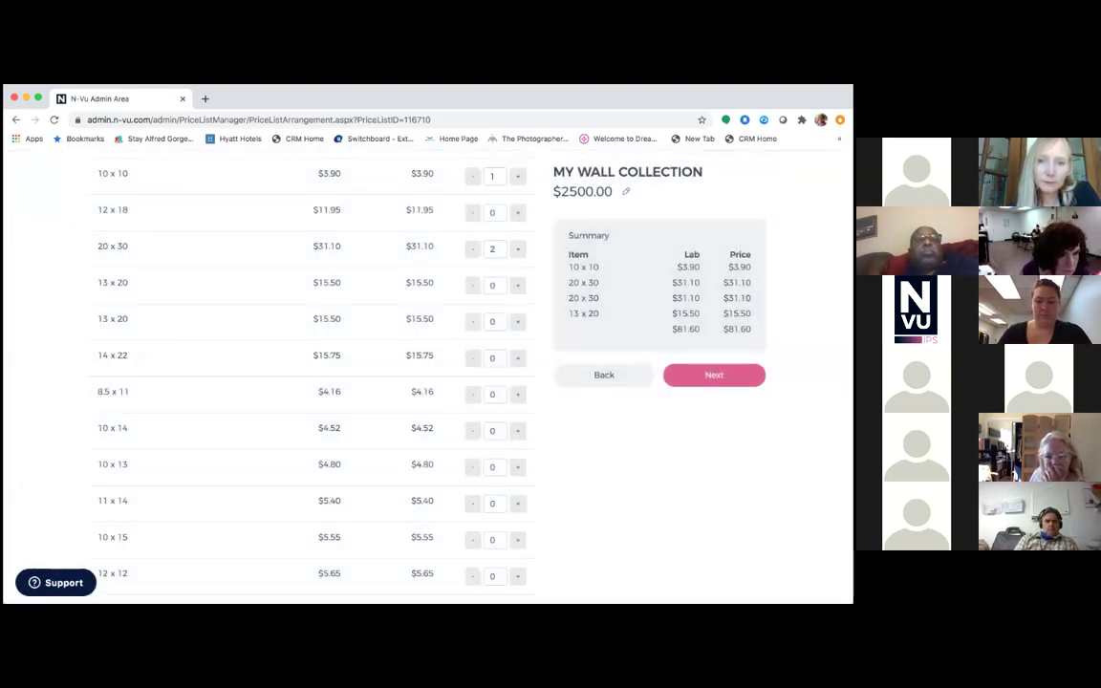
{"action": "left_click", "coordinate": [714, 374]}
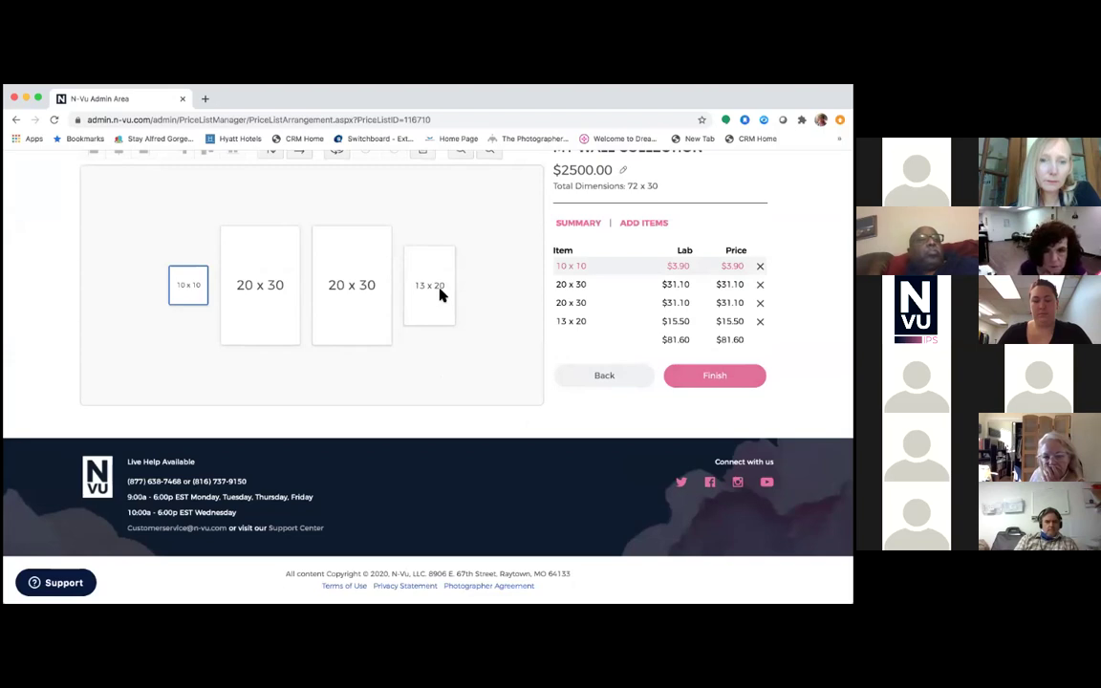
- Rotate the 13 x 20 print to landscape and place it right of the second 20 x 30, with their top edges aligned
{"action": "scroll", "coordinate": [439, 295], "scroll_direction": "up", "scroll_amount": 1}
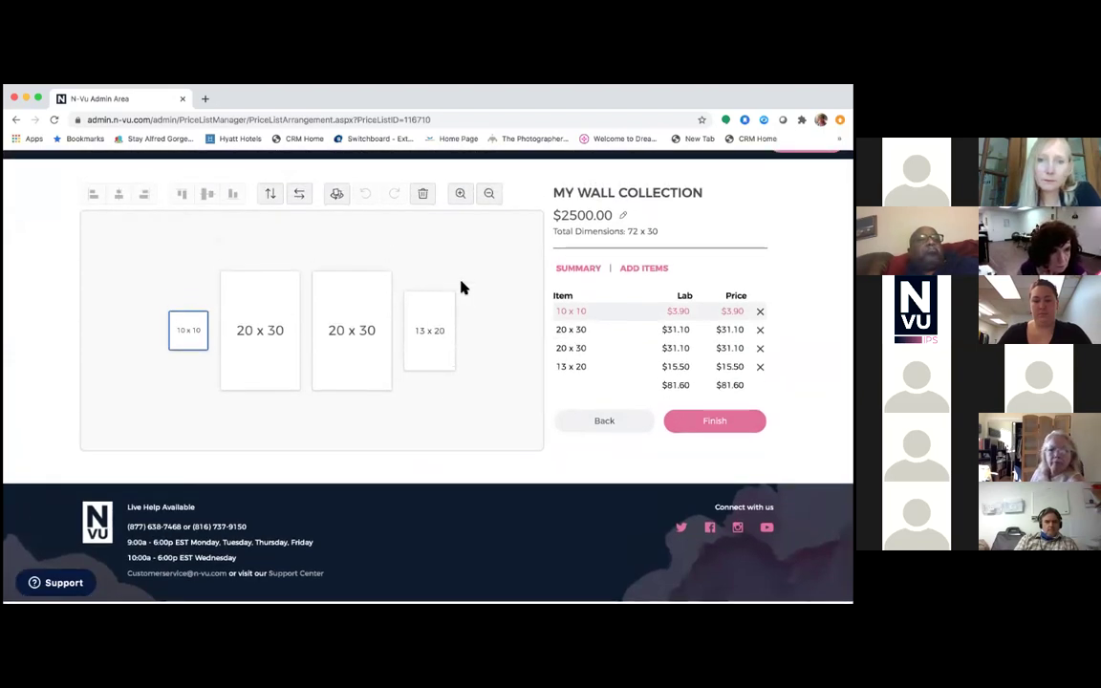
{"action": "left_click", "coordinate": [432, 337]}
{"action": "left_click", "coordinate": [338, 195]}
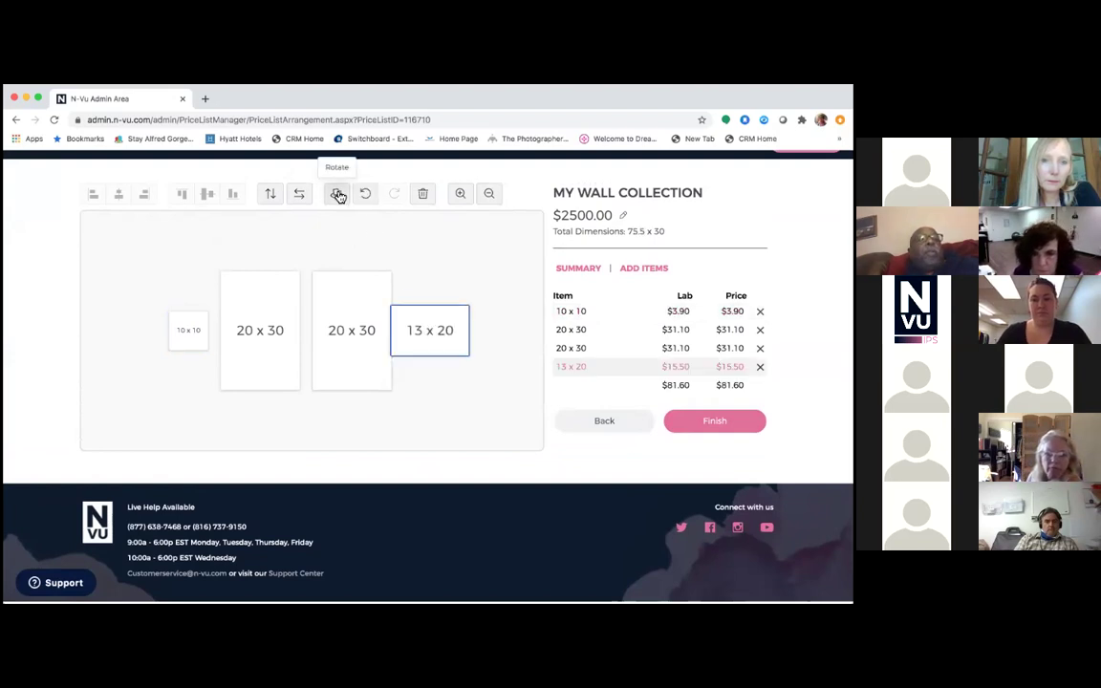
{"action": "left_click_drag", "start_coordinate": [429, 342], "coordinate": [442, 309]}
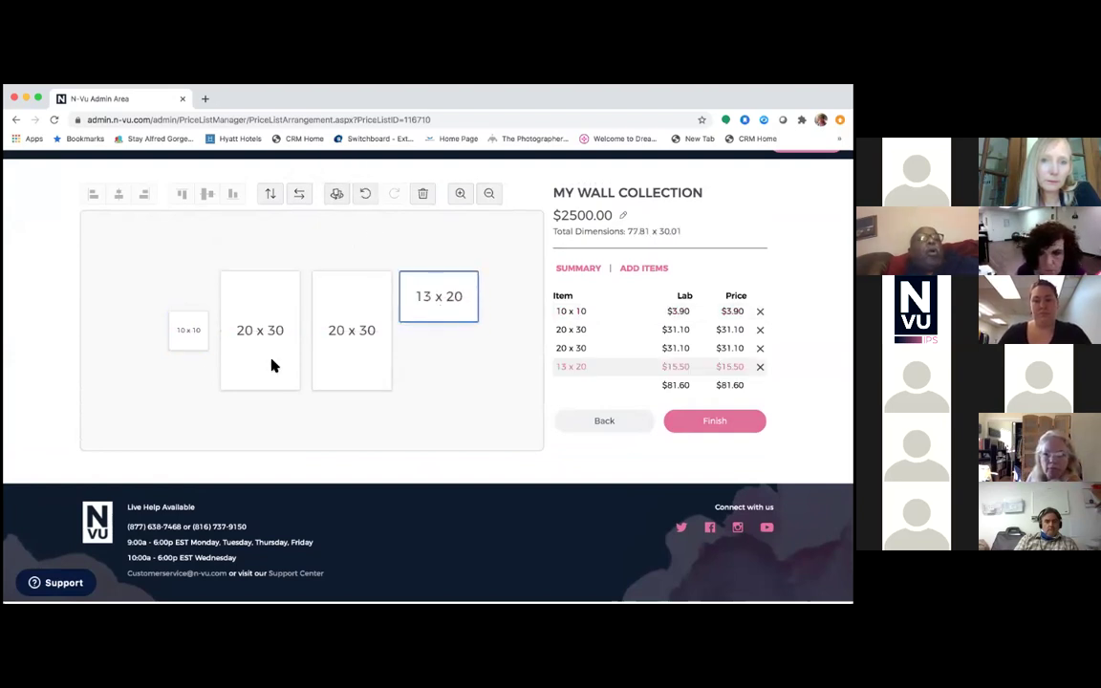
- Move the 10 x 10 print beneath the landscape 13 x 20, beside the second 20 x 30
{"action": "left_click", "coordinate": [189, 331]}
{"action": "left_click_drag", "start_coordinate": [453, 351], "coordinate": [432, 358]}
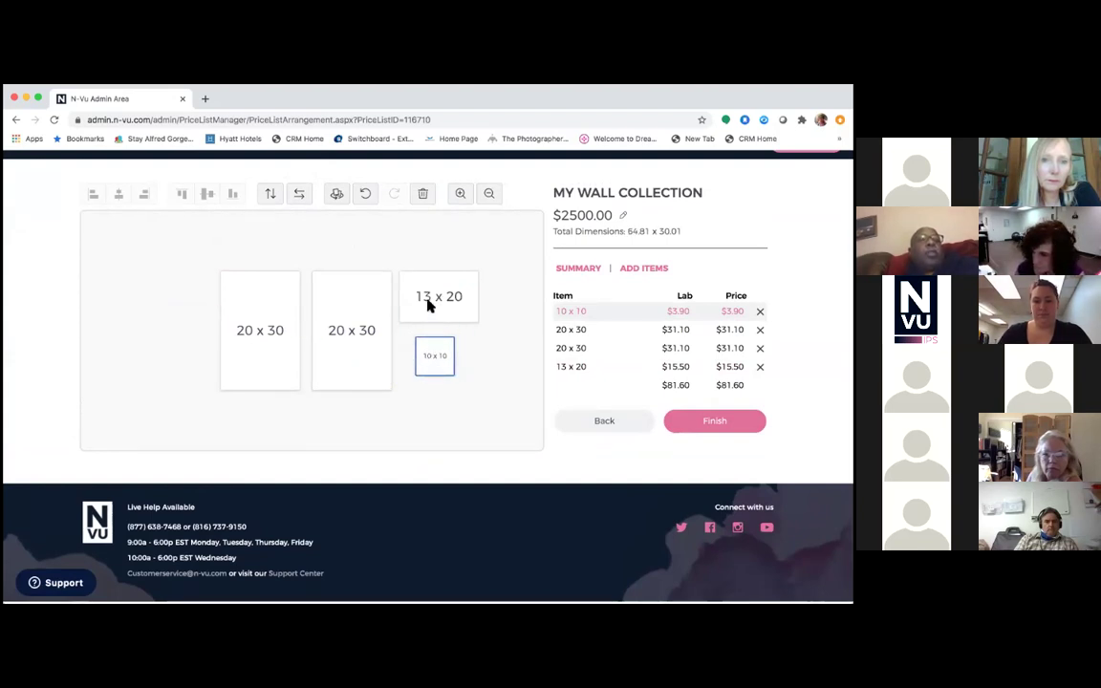
{"action": "left_click", "coordinate": [429, 304]}
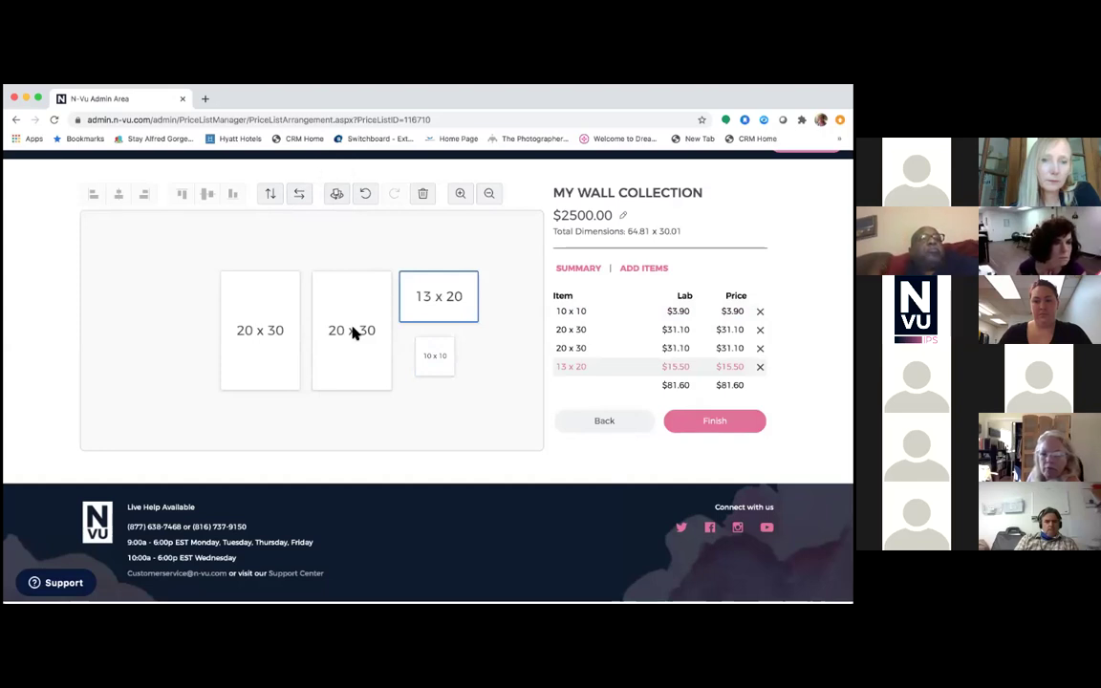
{"action": "left_click_drag", "start_coordinate": [435, 366], "coordinate": [425, 369]}
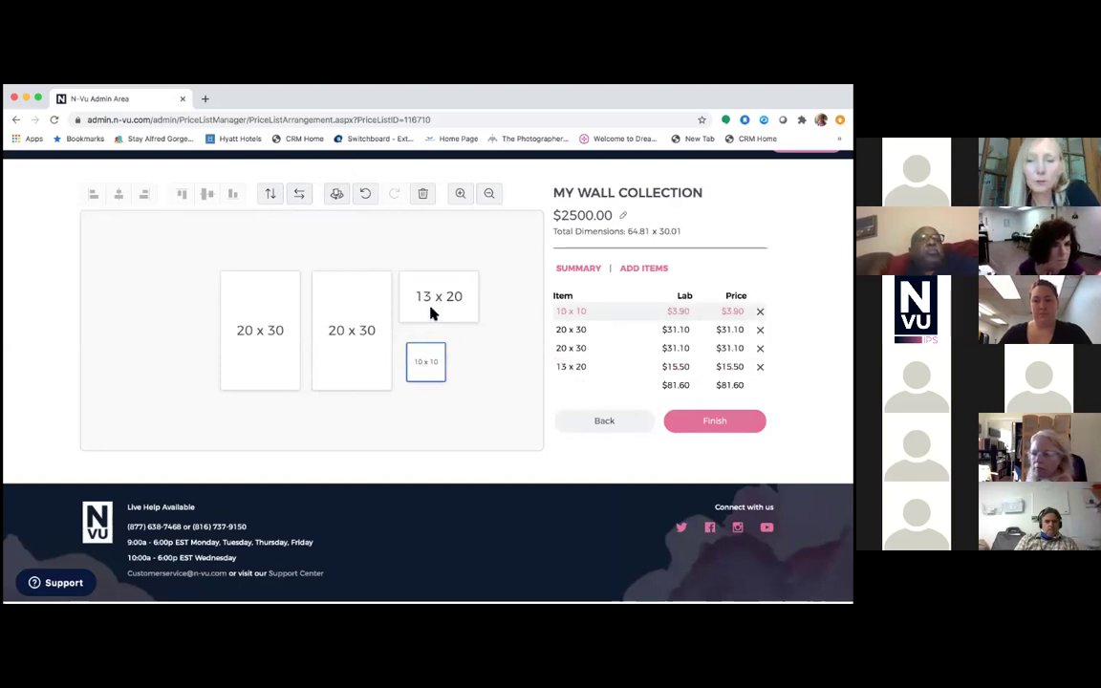
{"action": "left_click", "coordinate": [430, 312]}
{"action": "left_click", "coordinate": [362, 349]}
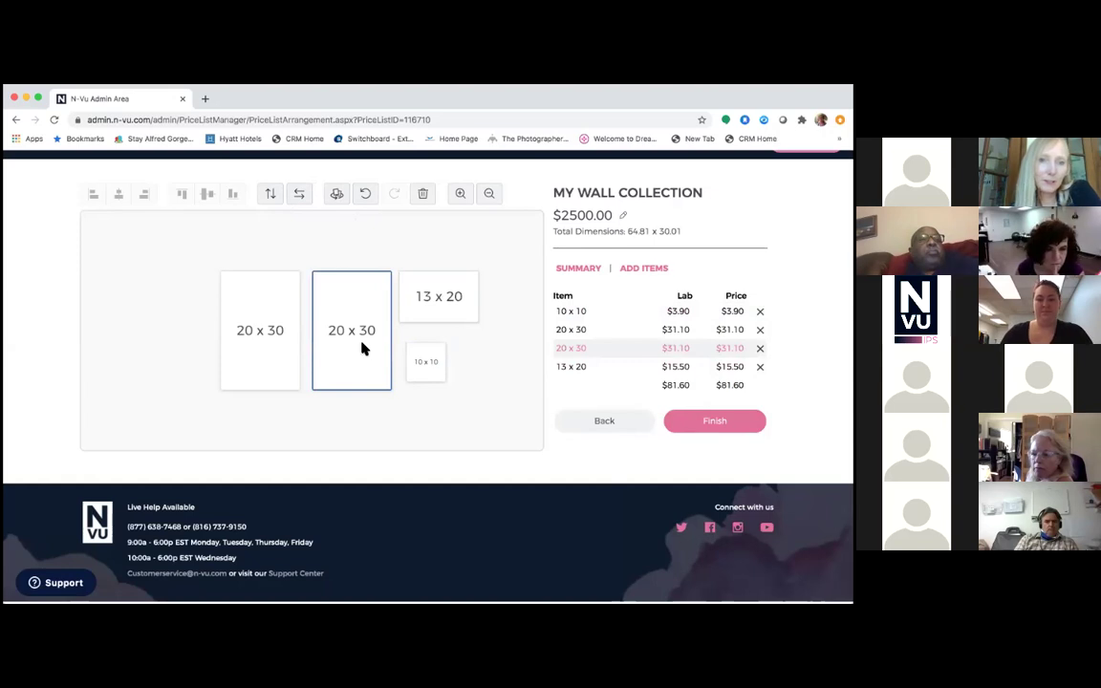
- Centre the 13 x 20 vertically beside the second 20 x 30 and place the 10 x 10 left of the first, aligned with its top
{"action": "left_click_drag", "start_coordinate": [438, 298], "coordinate": [438, 320]}
{"action": "left_click_drag", "start_coordinate": [436, 328], "coordinate": [438, 332]}
{"action": "left_click_drag", "start_coordinate": [432, 375], "coordinate": [198, 301]}
{"action": "left_click", "coordinate": [352, 329]}
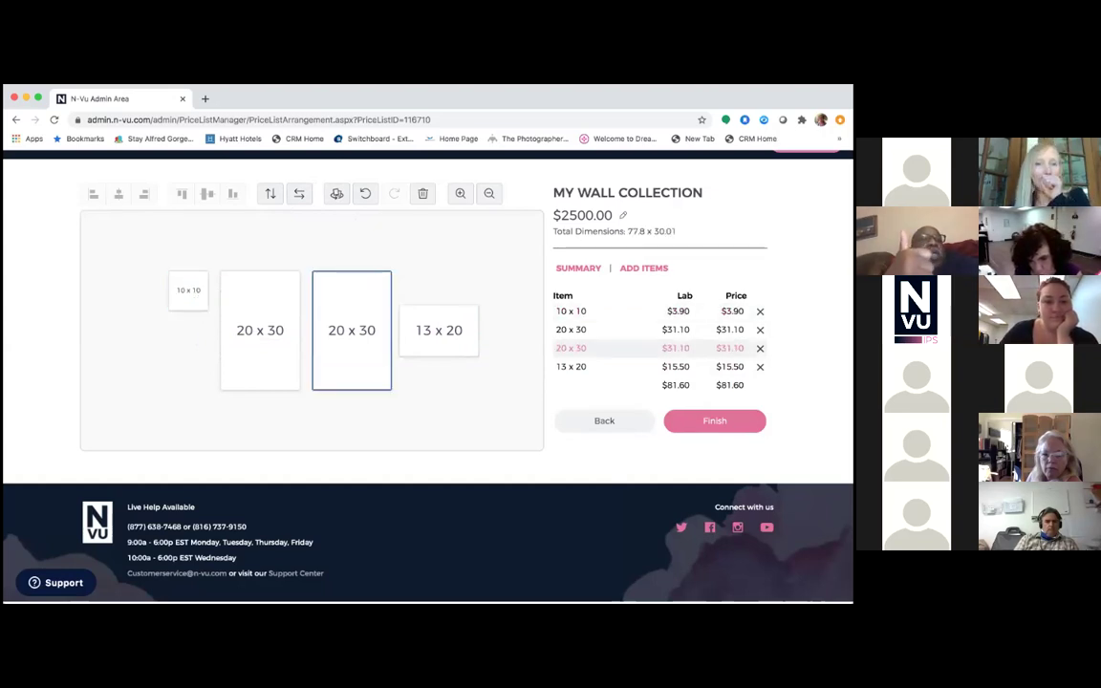
{"action": "left_click", "coordinate": [259, 330]}
{"action": "left_click", "coordinate": [458, 329]}
{"action": "left_click", "coordinate": [351, 329]}
{"action": "left_click", "coordinate": [440, 330]}
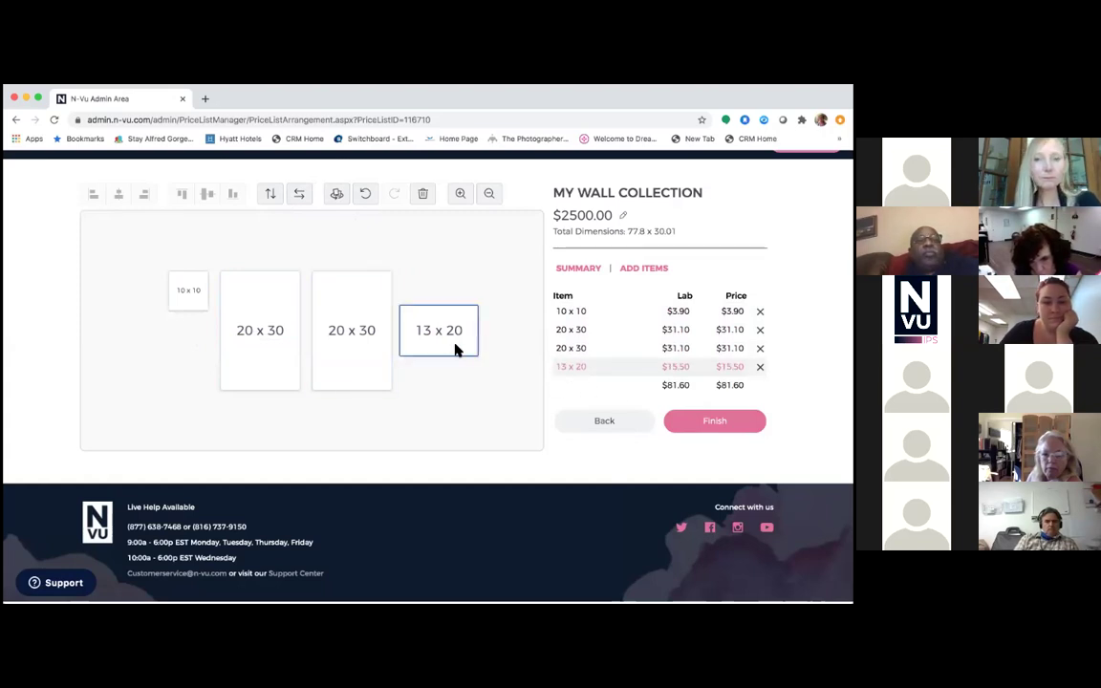
- Add another 13 x 20 print to the wall collection and rotate it to landscape
{"action": "left_click", "coordinate": [644, 269]}
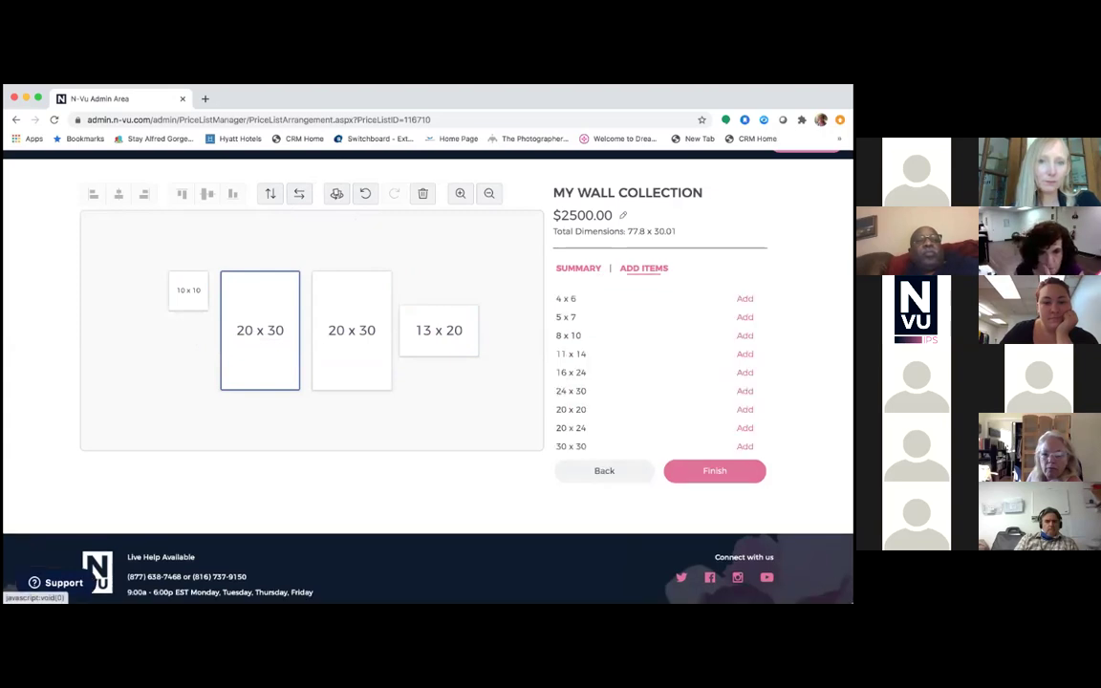
{"action": "scroll", "coordinate": [659, 373], "scroll_direction": "down", "scroll_amount": 5}
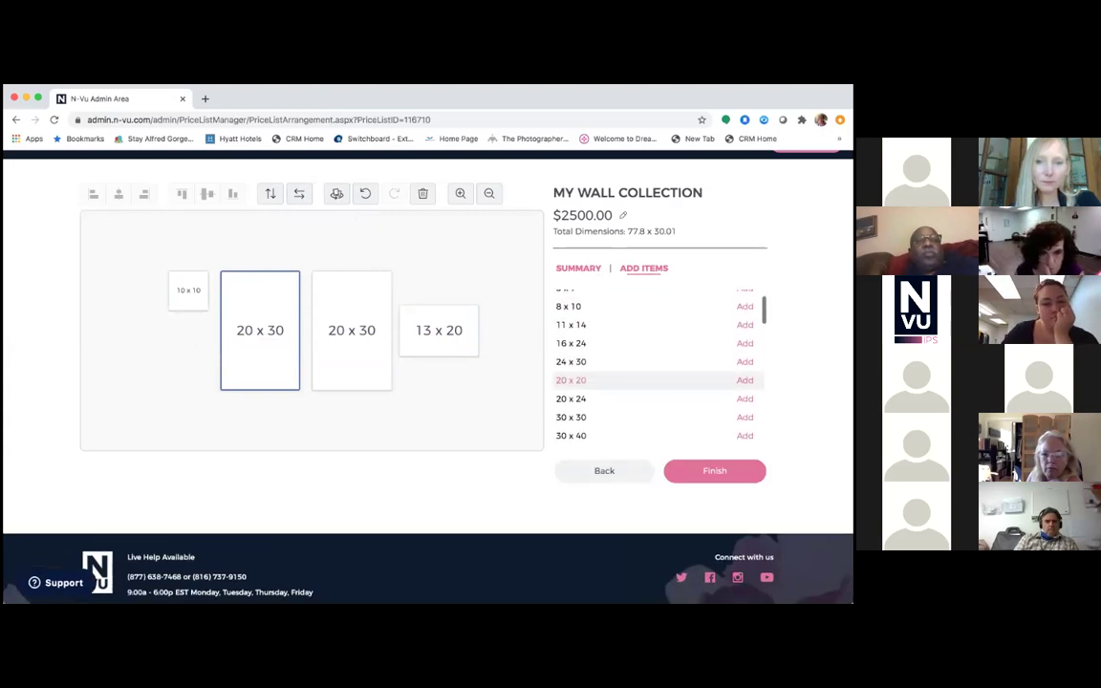
{"action": "scroll", "coordinate": [660, 371], "scroll_direction": "down", "scroll_amount": 10}
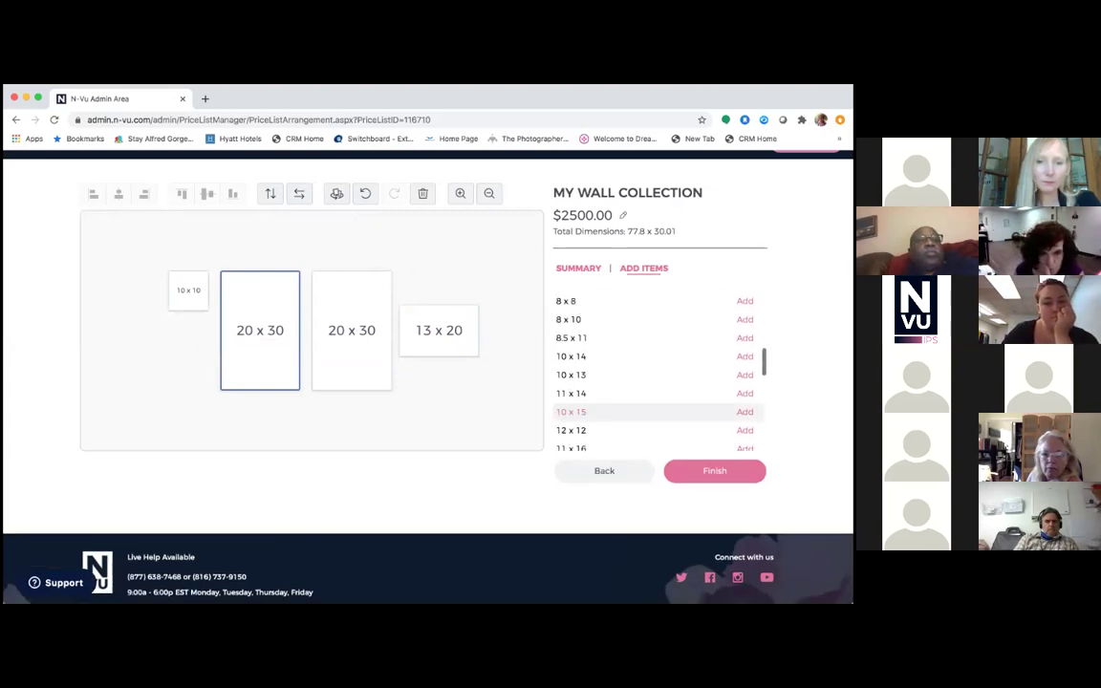
{"action": "scroll", "coordinate": [660, 383], "scroll_direction": "down", "scroll_amount": 5}
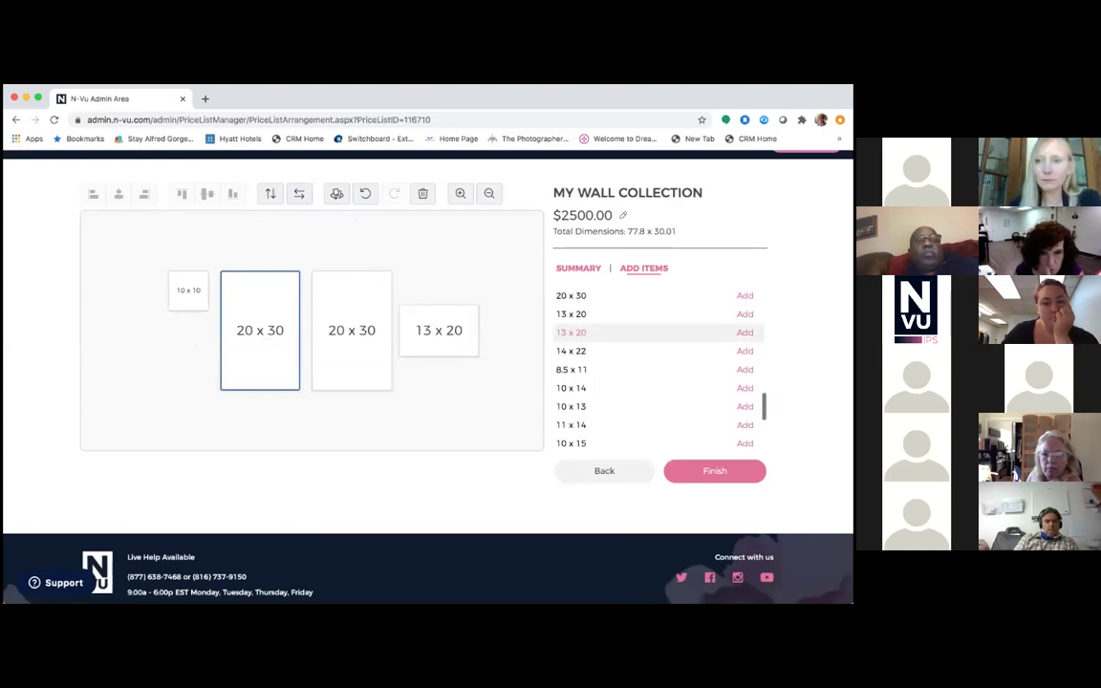
{"action": "left_click", "coordinate": [745, 332]}
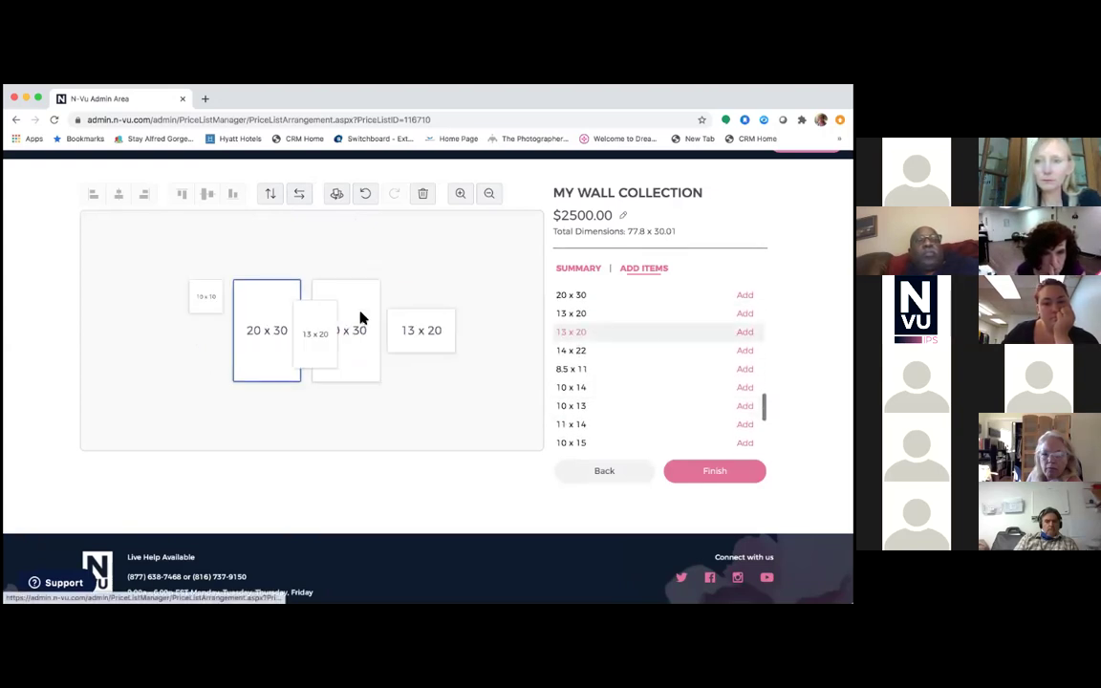
{"action": "left_click", "coordinate": [320, 339]}
{"action": "left_click", "coordinate": [338, 194]}
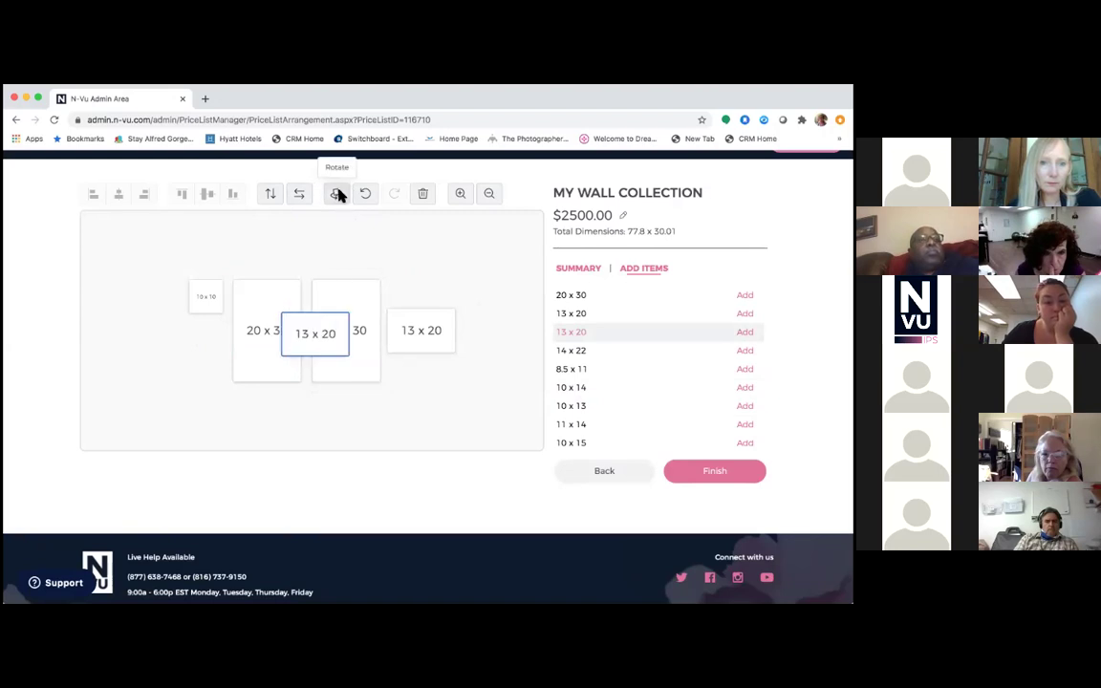
- Stack the two landscape 13 x 20 prints beside the second 20 x 30, flush with its top and bottom, and delete the 10 x 10 print
{"action": "left_click_drag", "start_coordinate": [331, 342], "coordinate": [417, 300]}
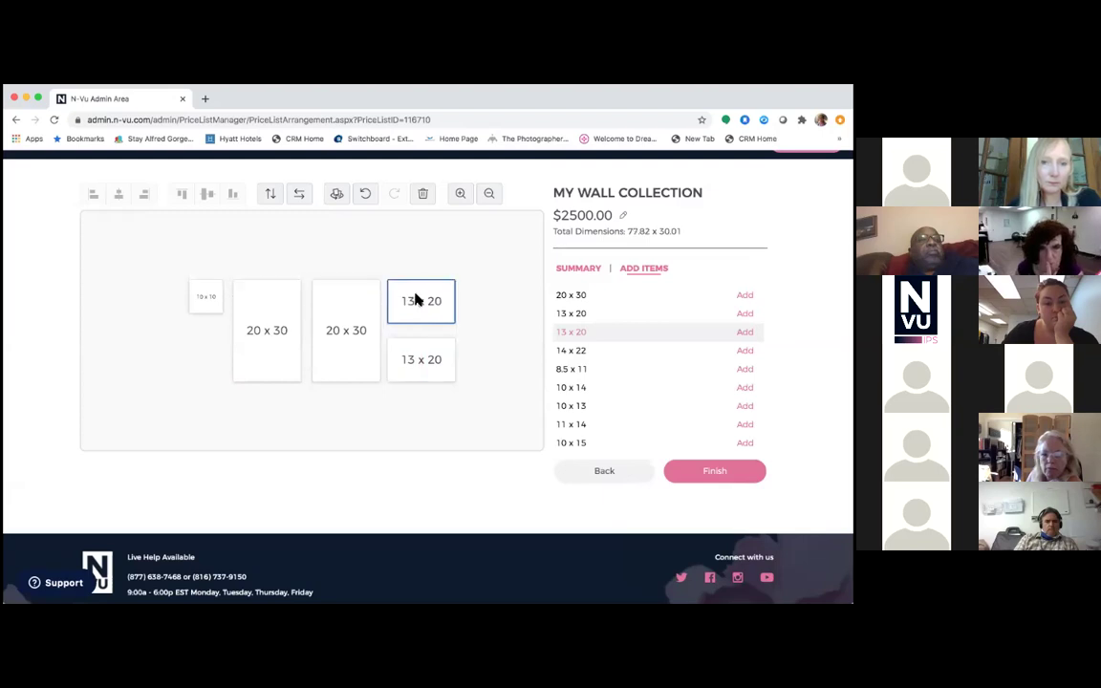
{"action": "left_click", "coordinate": [423, 351]}
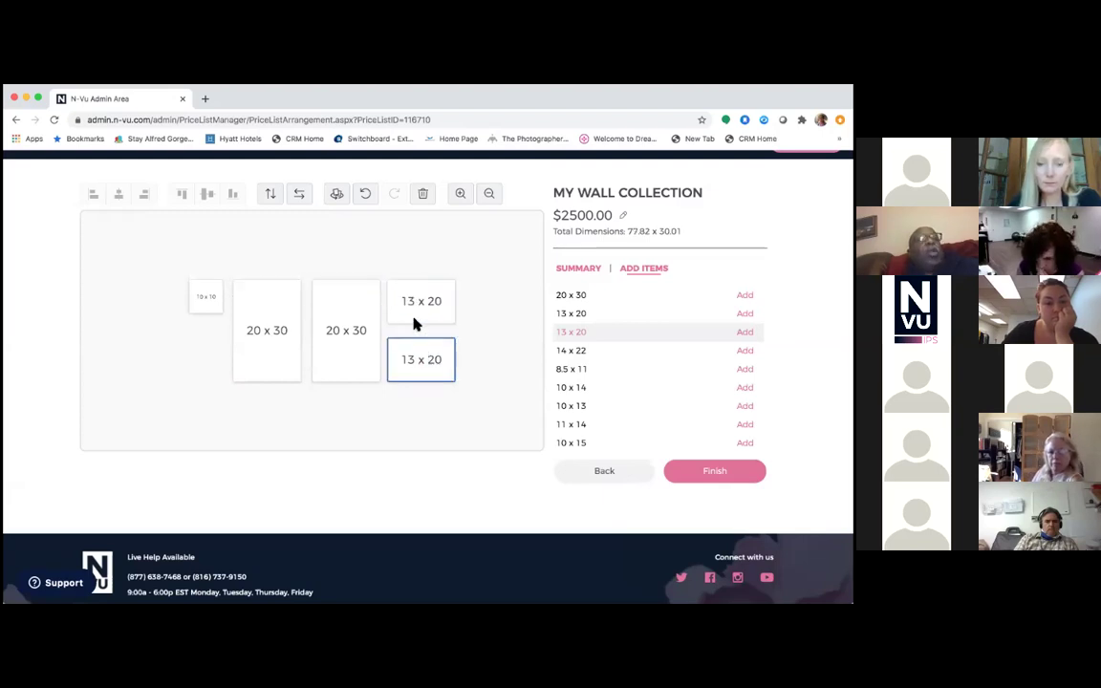
{"action": "left_click", "coordinate": [211, 303]}
{"action": "left_click_drag", "start_coordinate": [210, 303], "coordinate": [211, 306]}
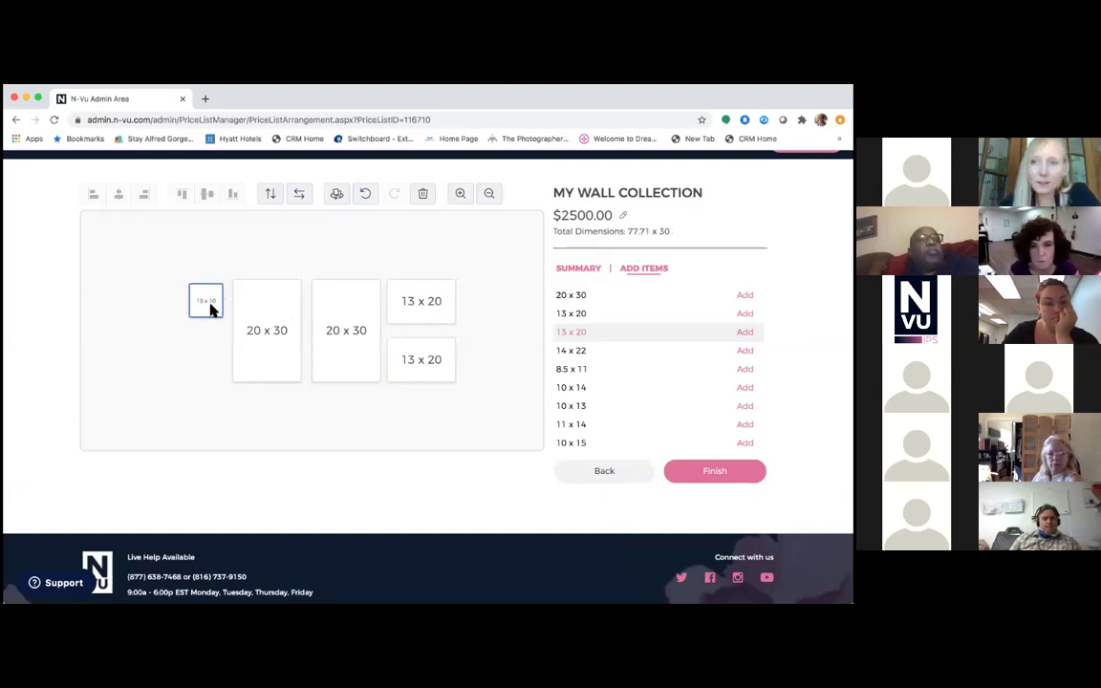
{"action": "left_click", "coordinate": [422, 193]}
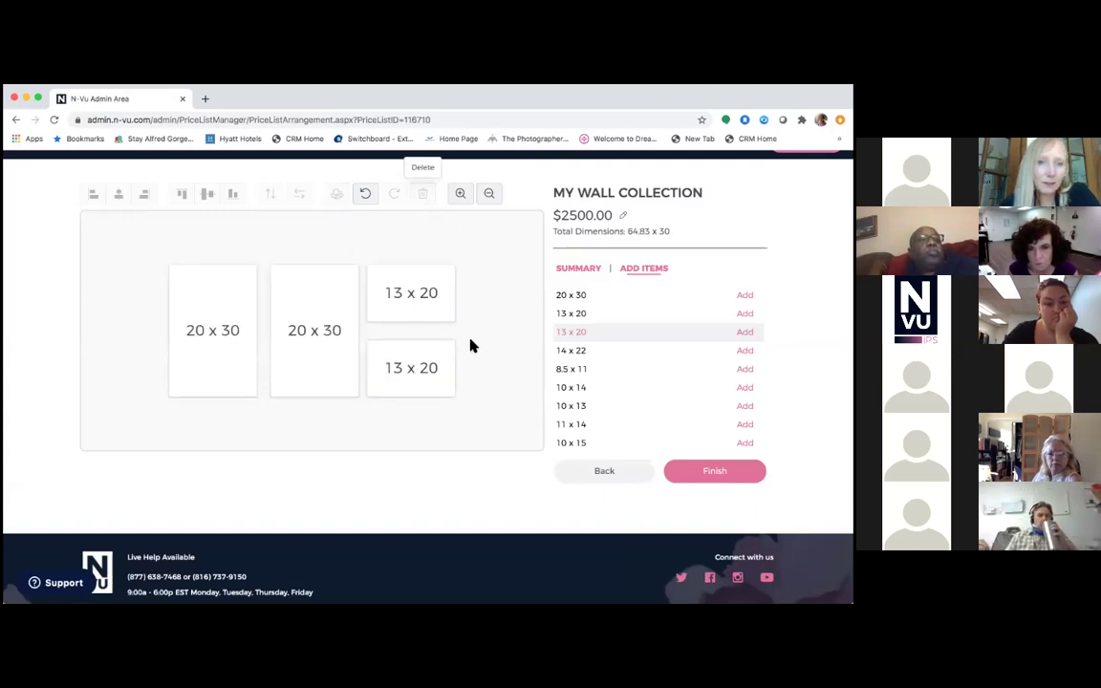
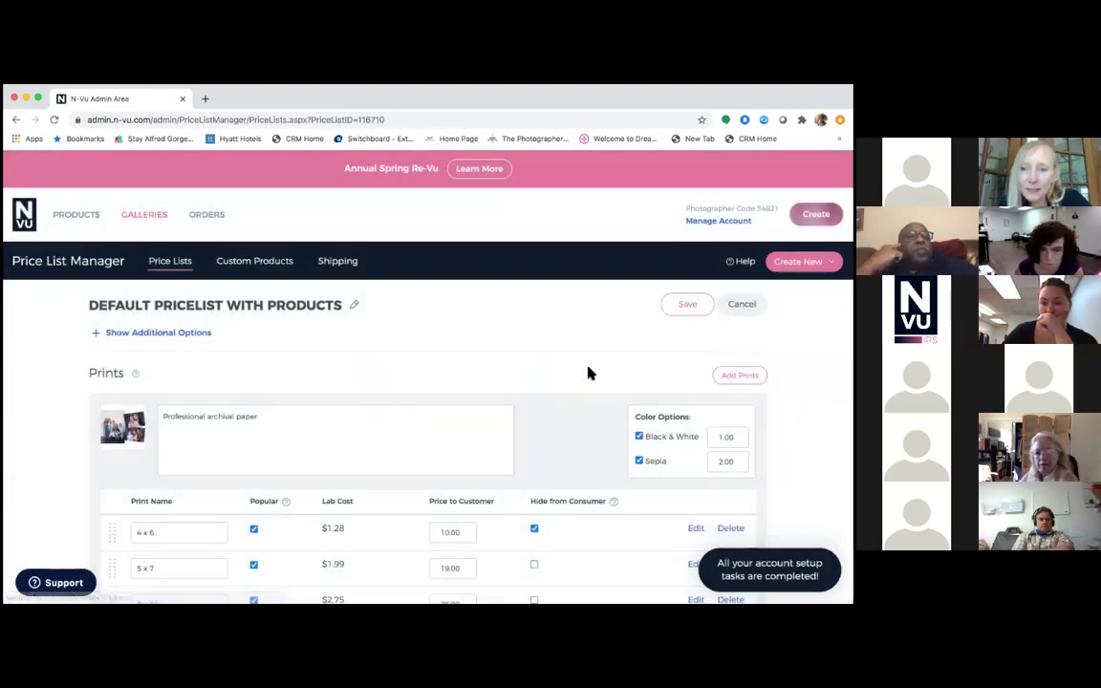
- Look through the prints and gallery wraps in Default Pricelist with Products and save the price list
{"action": "scroll", "coordinate": [590, 371], "scroll_direction": "down", "scroll_amount": 6}
{"action": "scroll", "coordinate": [591, 370], "scroll_direction": "down", "scroll_amount": 20}
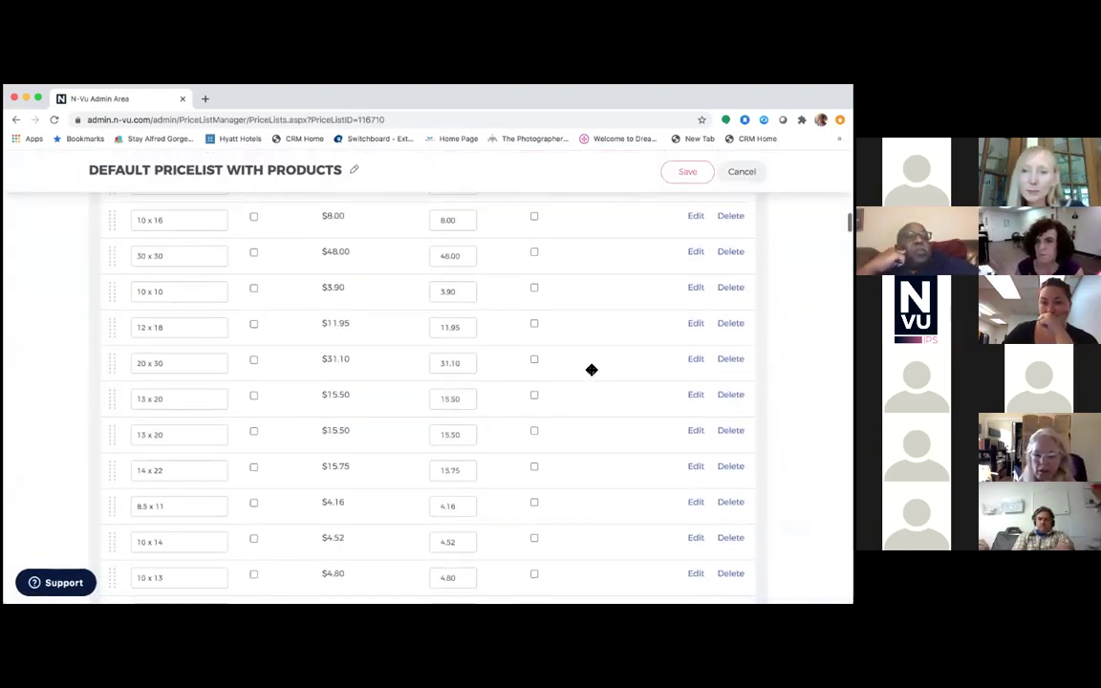
{"action": "scroll", "coordinate": [592, 370], "scroll_direction": "down", "scroll_amount": 15}
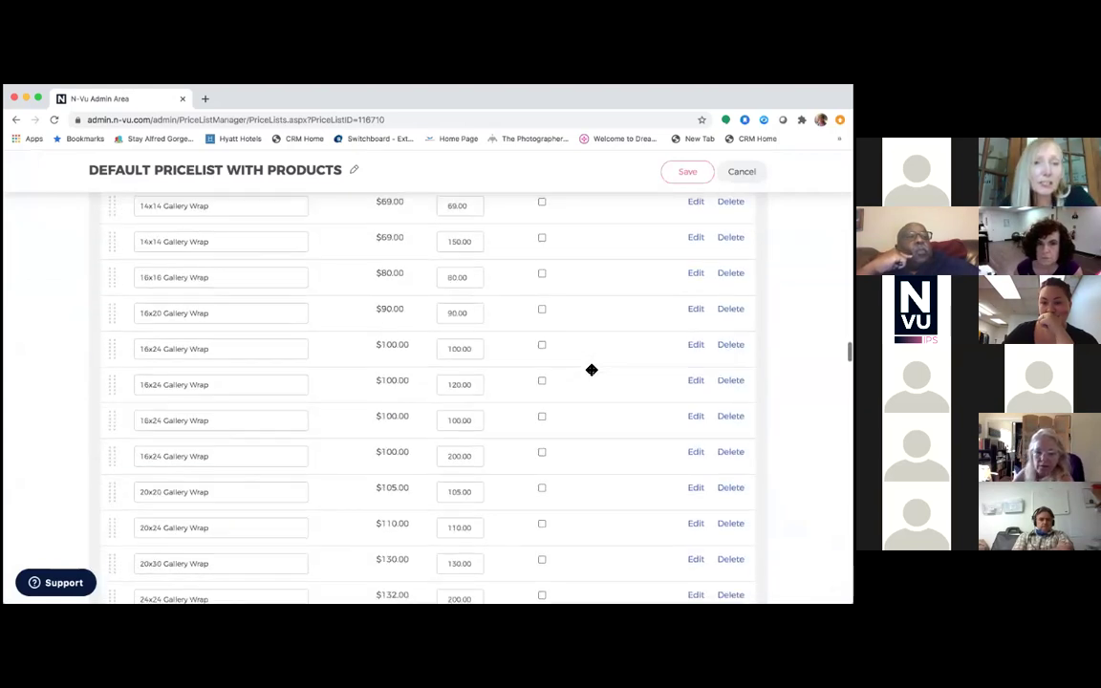
{"action": "scroll", "coordinate": [591, 369], "scroll_direction": "up", "scroll_amount": 20}
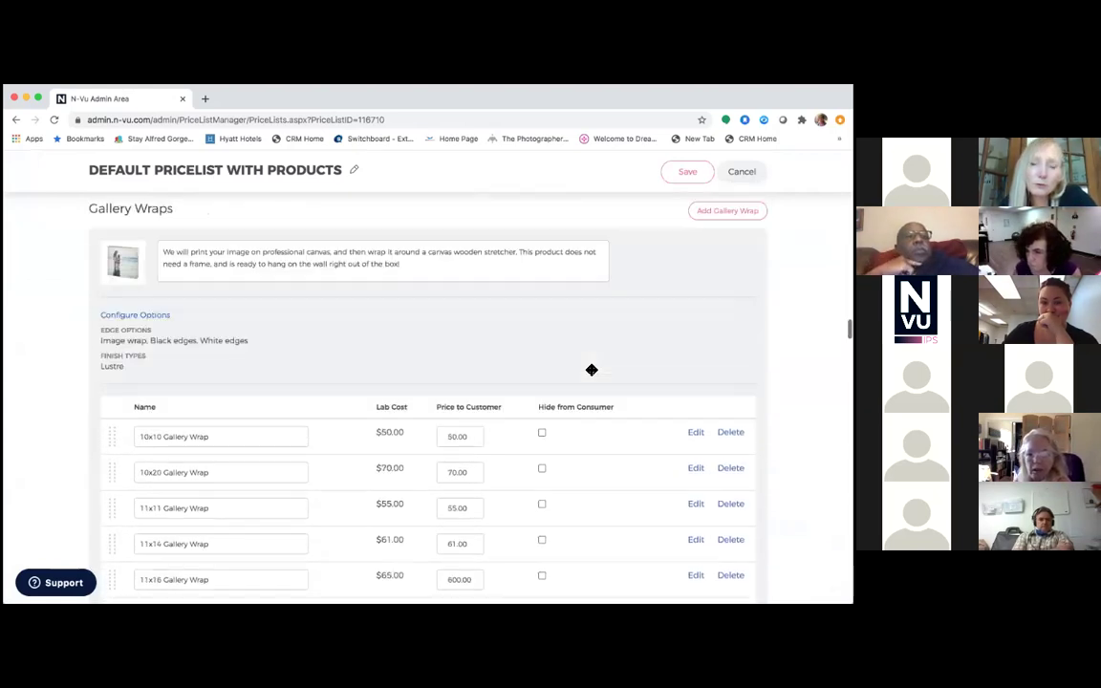
{"action": "scroll", "coordinate": [592, 370], "scroll_direction": "up", "scroll_amount": 15}
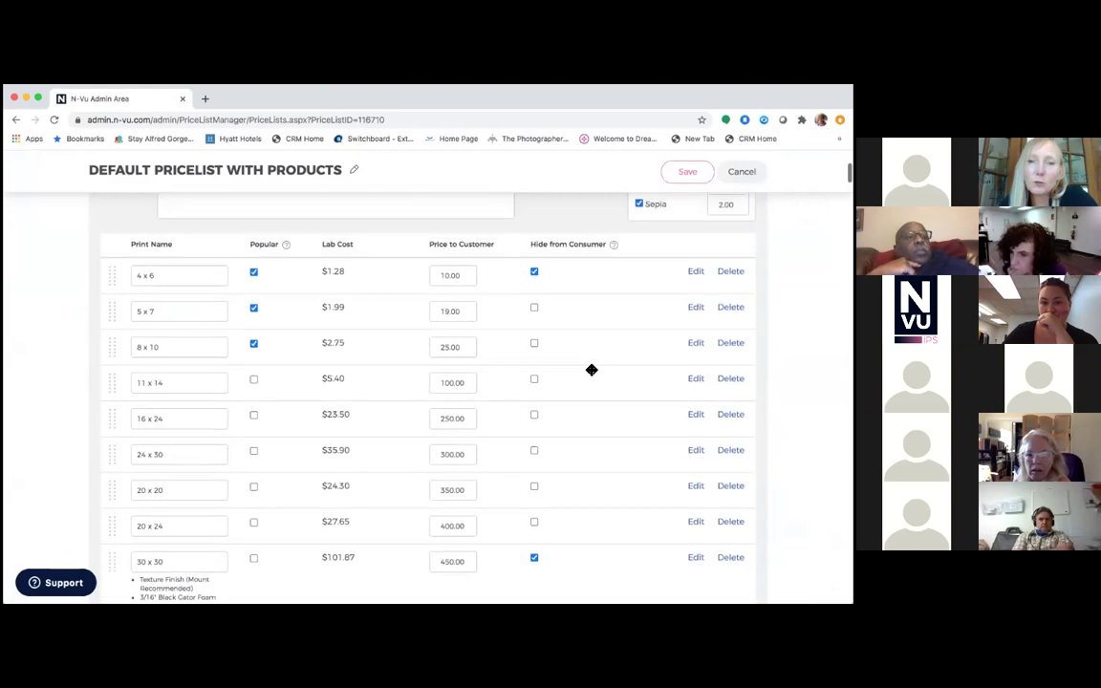
{"action": "scroll", "coordinate": [589, 373], "scroll_direction": "up", "scroll_amount": 2}
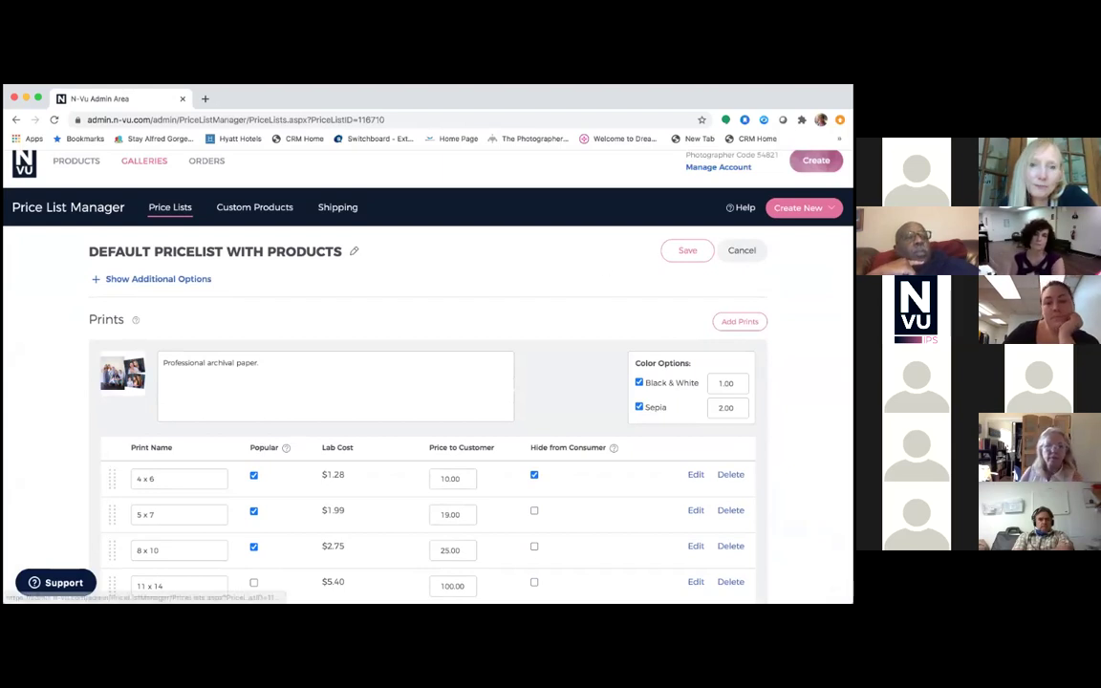
{"action": "left_click", "coordinate": [687, 249]}
{"action": "left_click", "coordinate": [522, 426]}
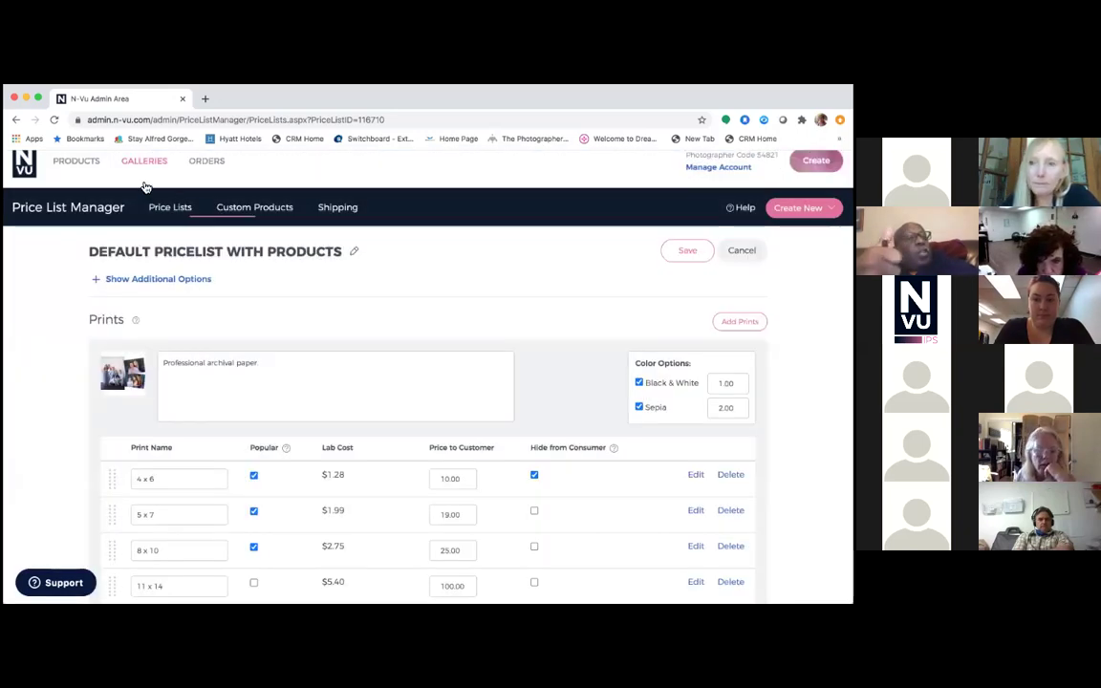
- Go to the Gallery Manager and open the published In-Person Sales Session created 03/03/2020 for editing
{"action": "mouse_move", "coordinate": [158, 179]}
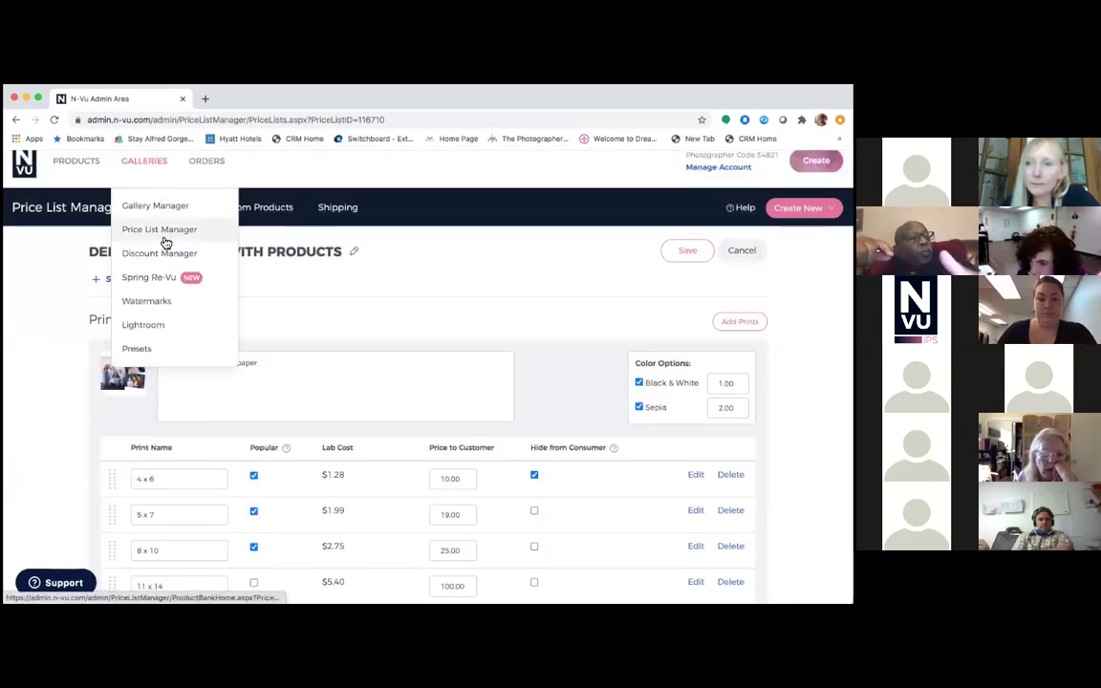
{"action": "left_click", "coordinate": [143, 208]}
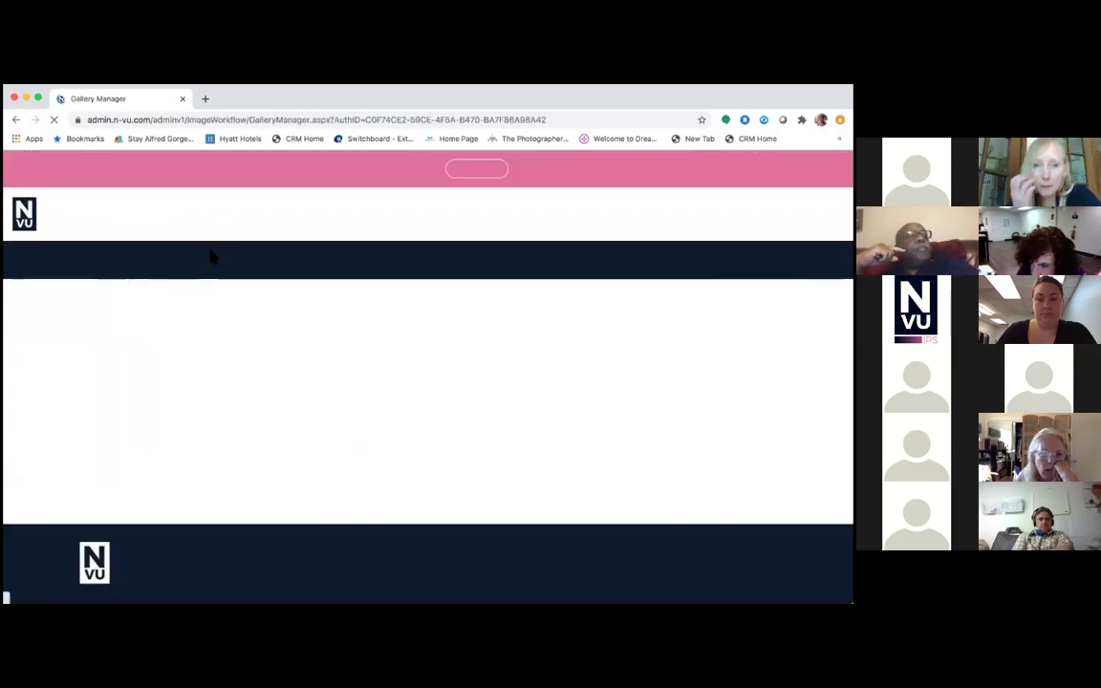
{"action": "scroll", "coordinate": [380, 432], "scroll_direction": "down", "scroll_amount": 3}
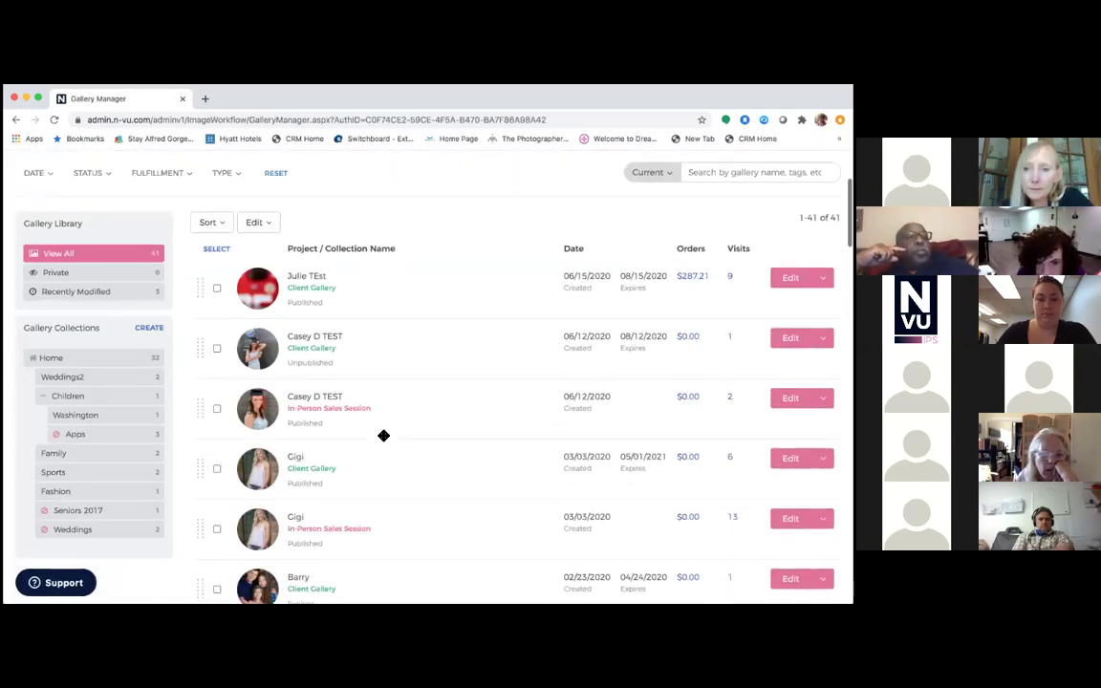
{"action": "scroll", "coordinate": [383, 436], "scroll_direction": "down", "scroll_amount": 1}
{"action": "scroll", "coordinate": [388, 439], "scroll_direction": "down", "scroll_amount": 2}
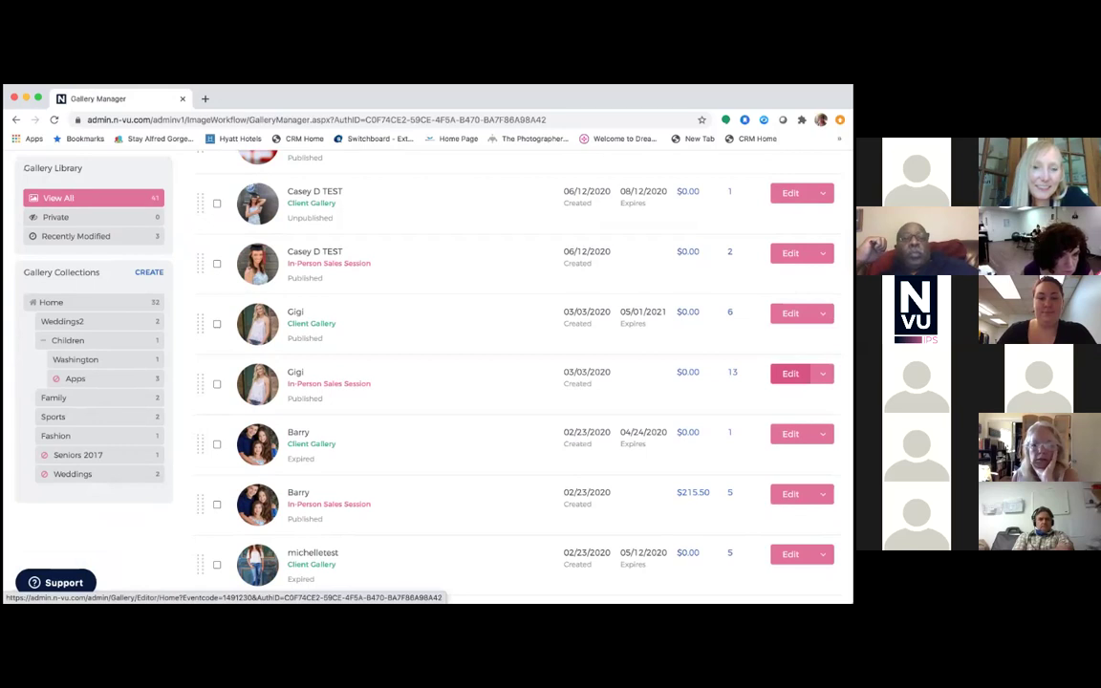
{"action": "left_click", "coordinate": [790, 373]}
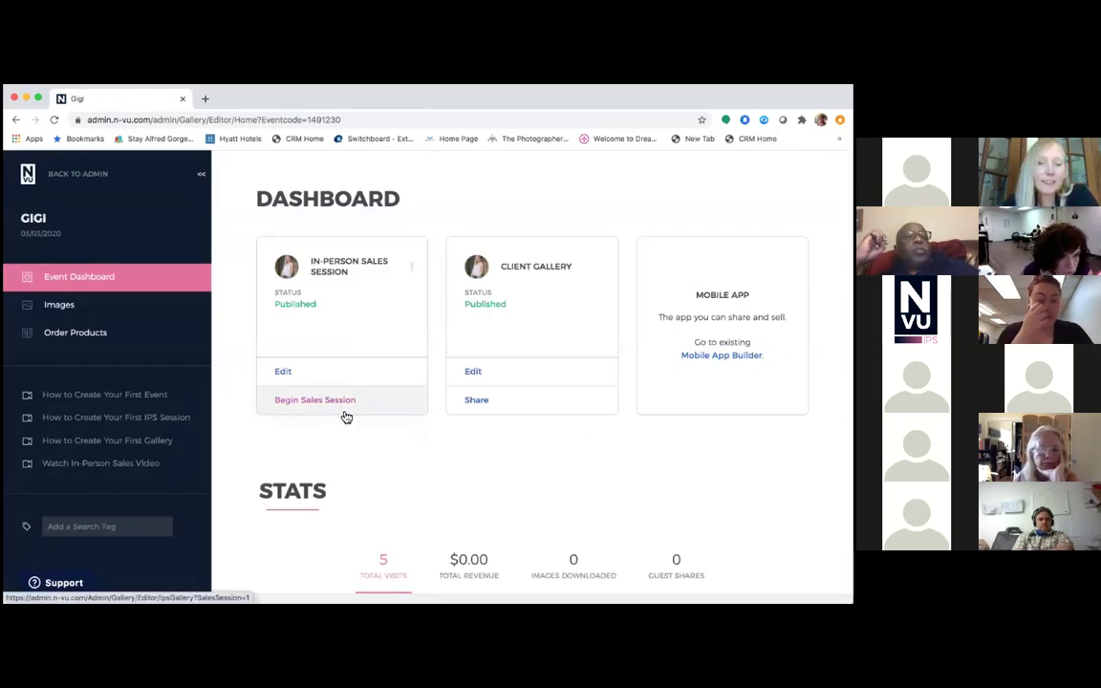
- Begin the in-person sales session for the existing client with the Single Screen display type and Fullscreen on
{"action": "left_click", "coordinate": [346, 415]}
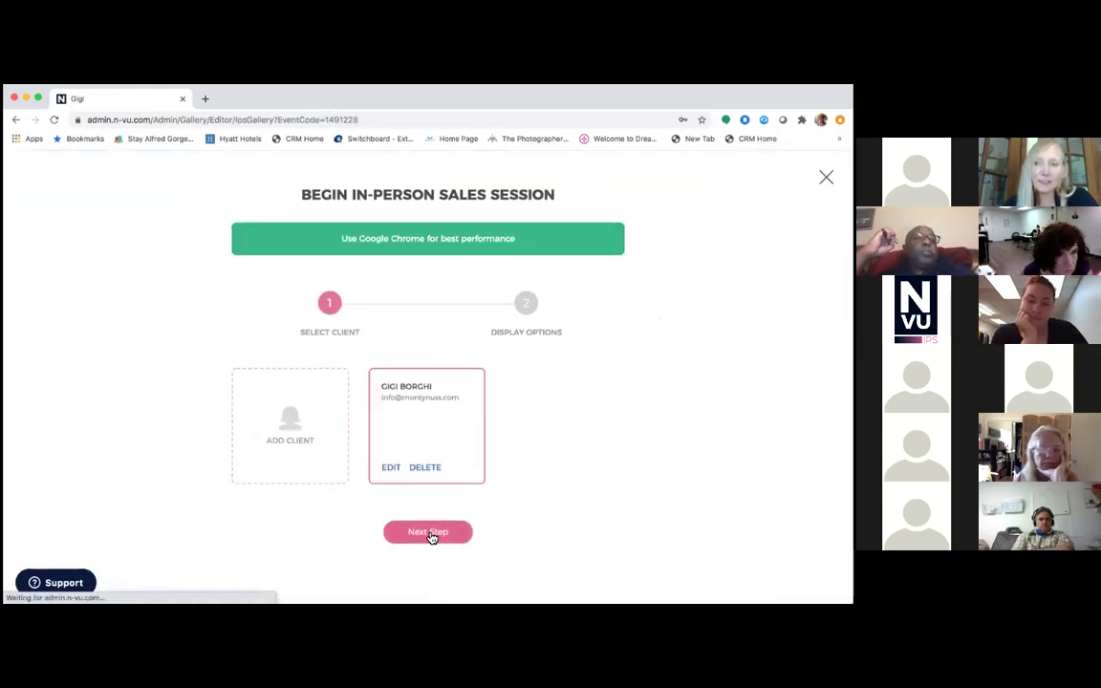
{"action": "left_click", "coordinate": [431, 535]}
{"action": "left_click", "coordinate": [237, 403]}
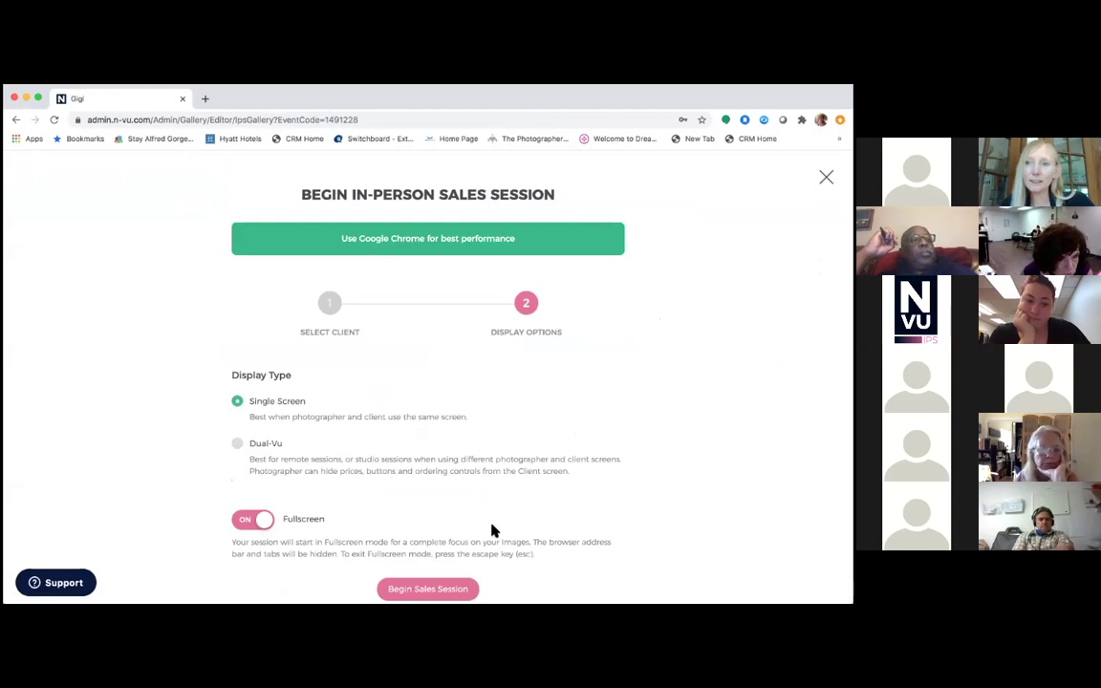
{"action": "left_click", "coordinate": [449, 593]}
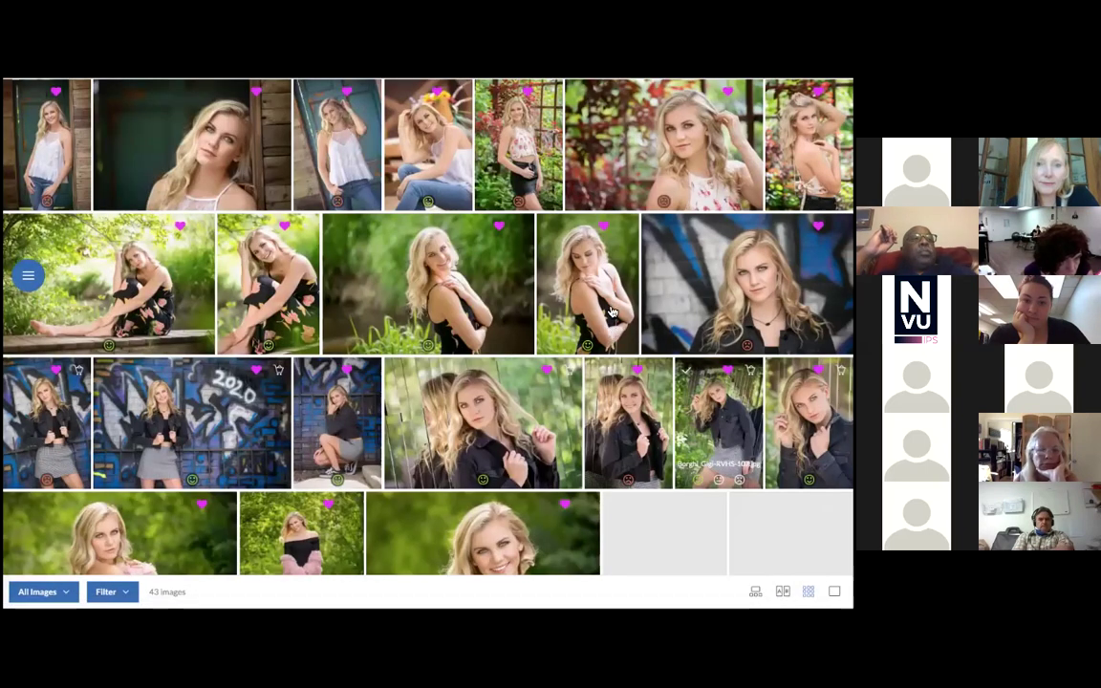
- Start an order for the portrait image ending in 073 and choose My Wall Collection from the wall collections
{"action": "left_click", "coordinate": [629, 232]}
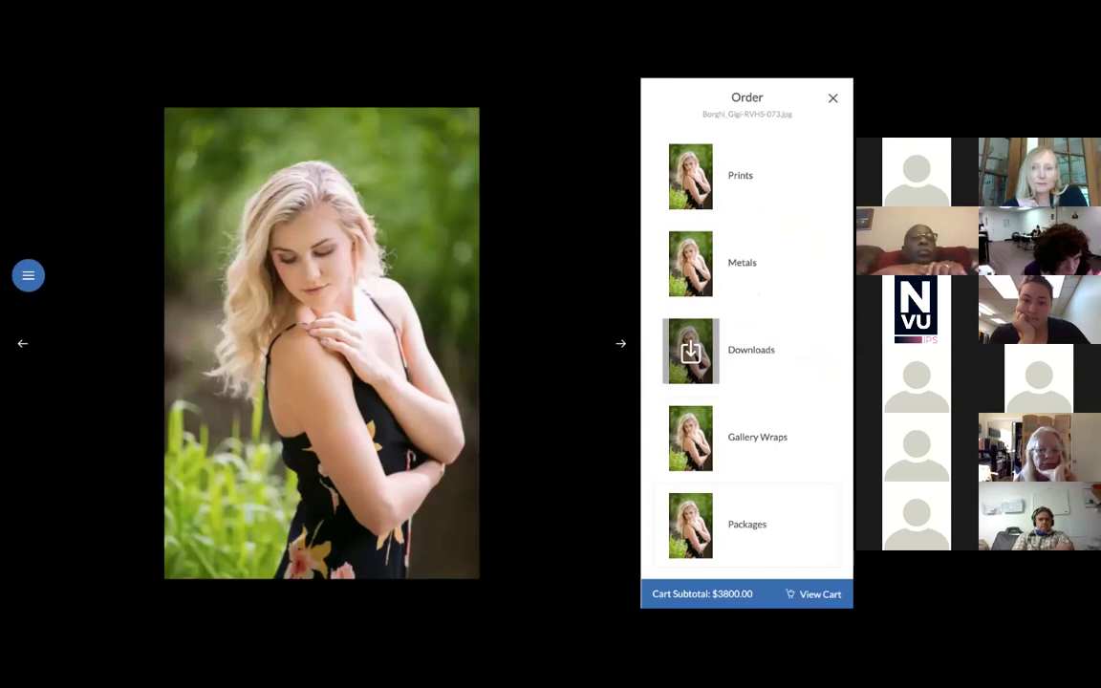
{"action": "scroll", "coordinate": [746, 324], "scroll_direction": "down", "scroll_amount": 2}
{"action": "left_click", "coordinate": [755, 401]}
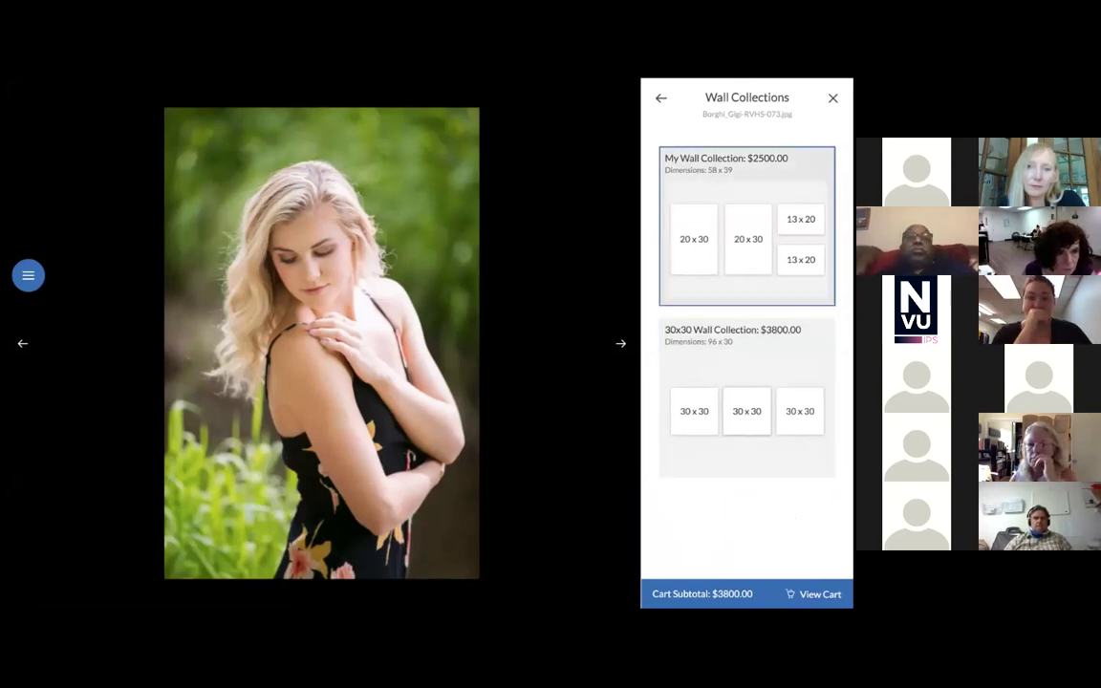
{"action": "left_click", "coordinate": [747, 226]}
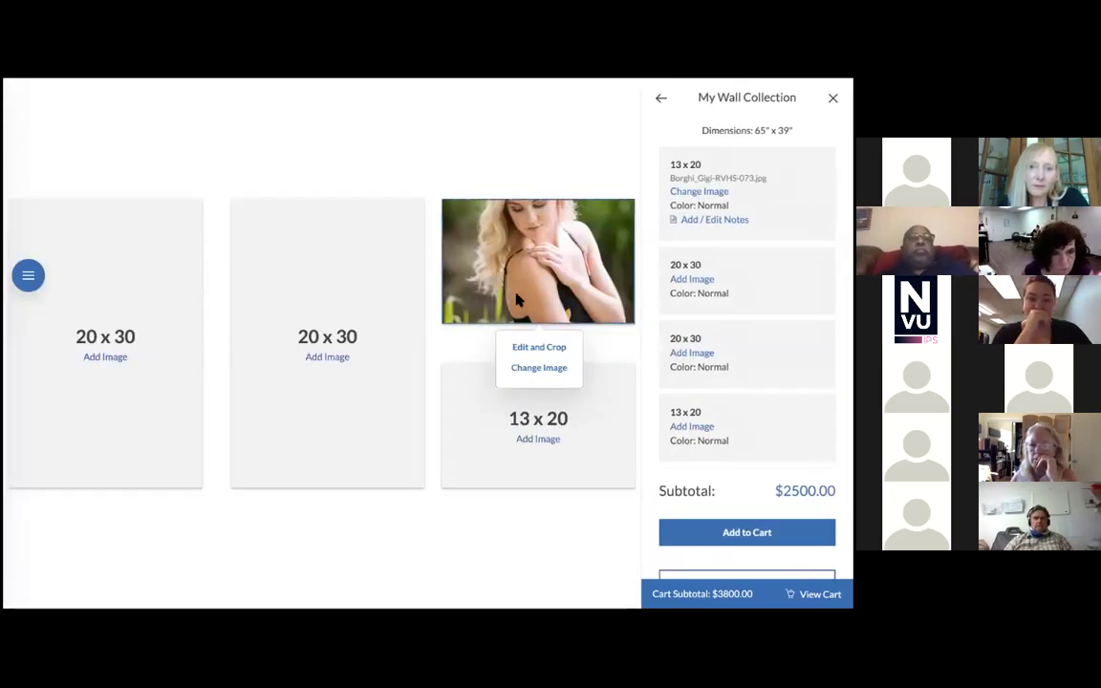
- Fill the lower 13 x 20 with the Yes-rated "2020" graffiti wall image ending in 087 and save its crop
{"action": "left_click", "coordinate": [542, 443]}
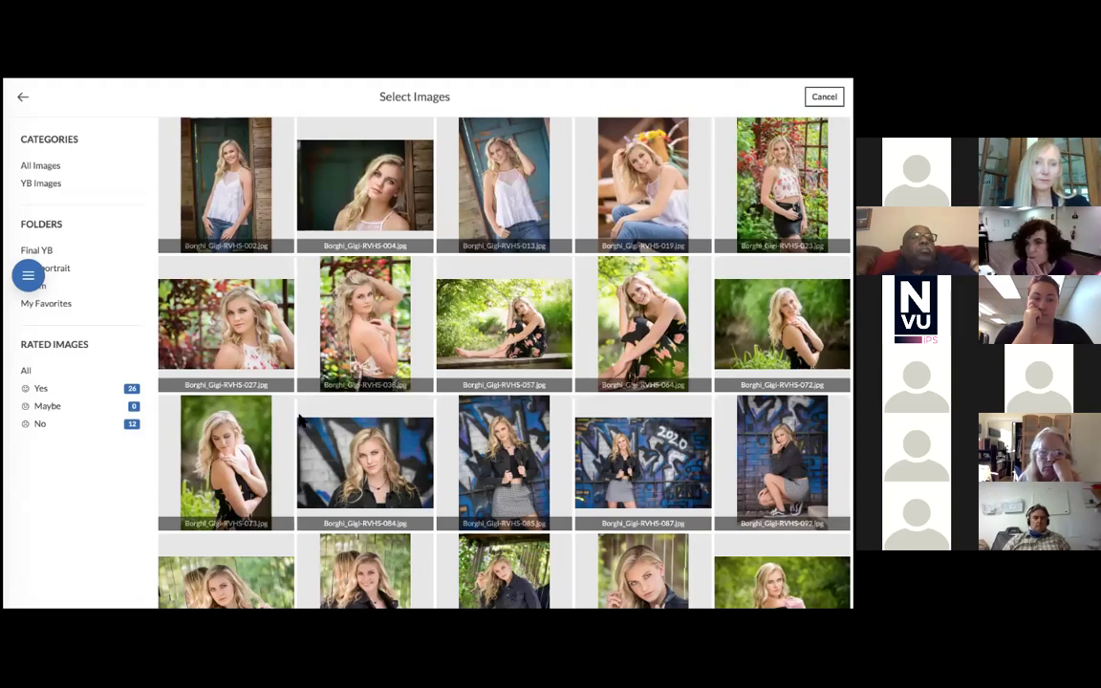
{"action": "left_click", "coordinate": [100, 397]}
{"action": "left_click", "coordinate": [278, 318]}
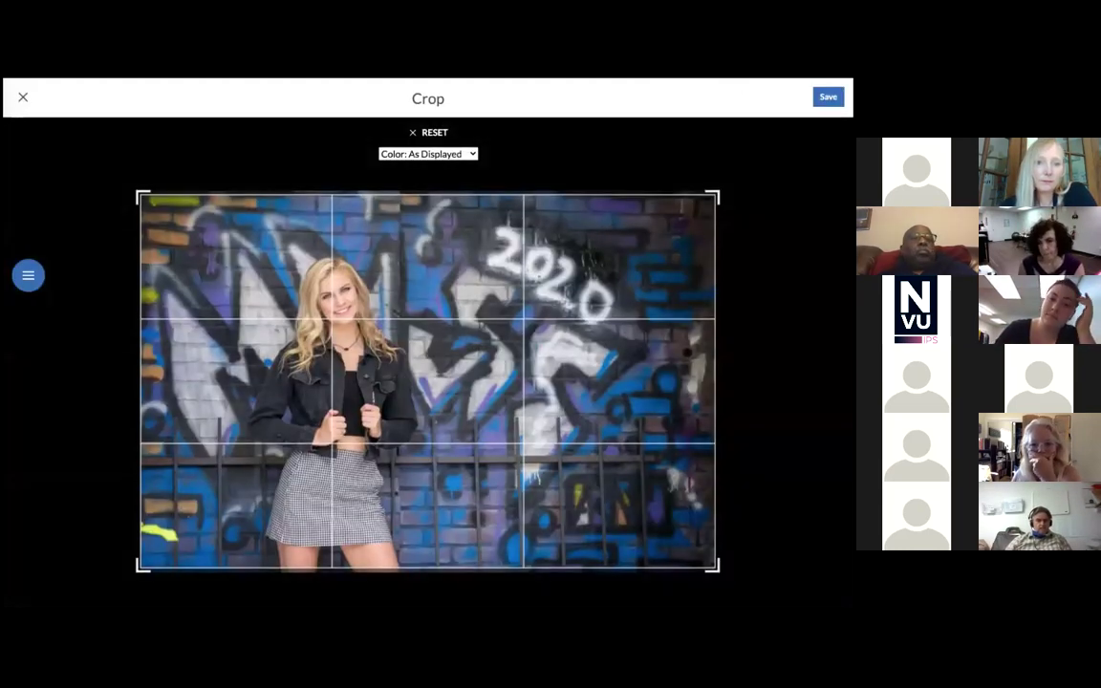
{"action": "left_click", "coordinate": [828, 96]}
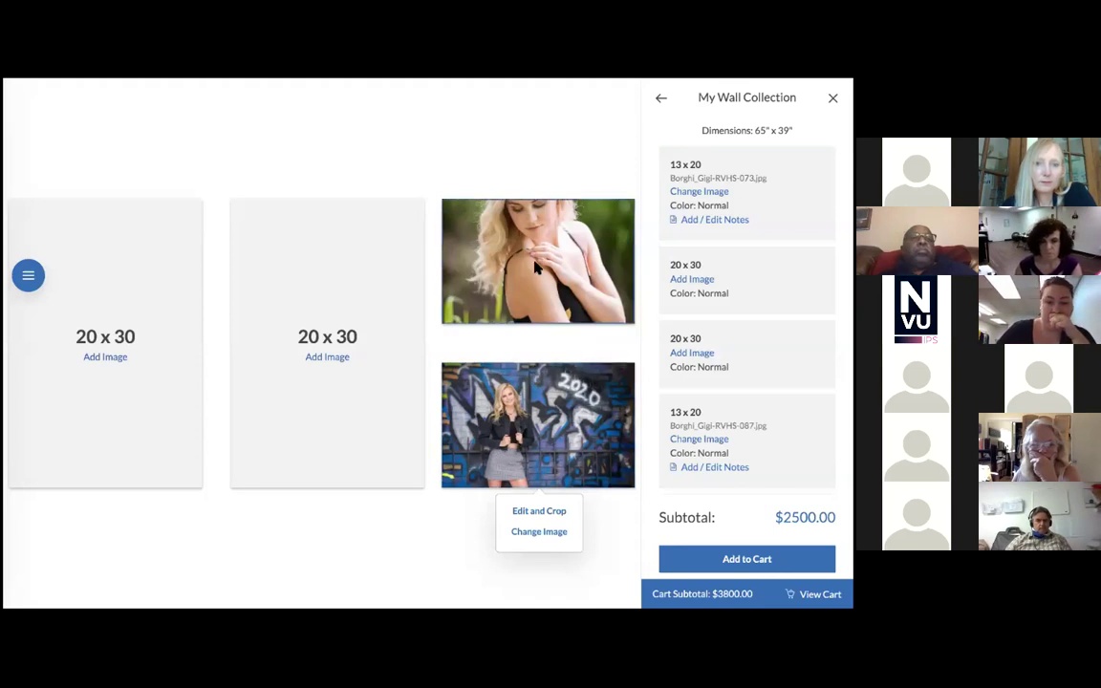
- Recrop the upper 13 x 20 image by moving the crop area up over the face, and save it
{"action": "left_click", "coordinate": [545, 315]}
{"action": "left_click", "coordinate": [551, 354]}
{"action": "left_click_drag", "start_coordinate": [484, 312], "coordinate": [474, 284]}
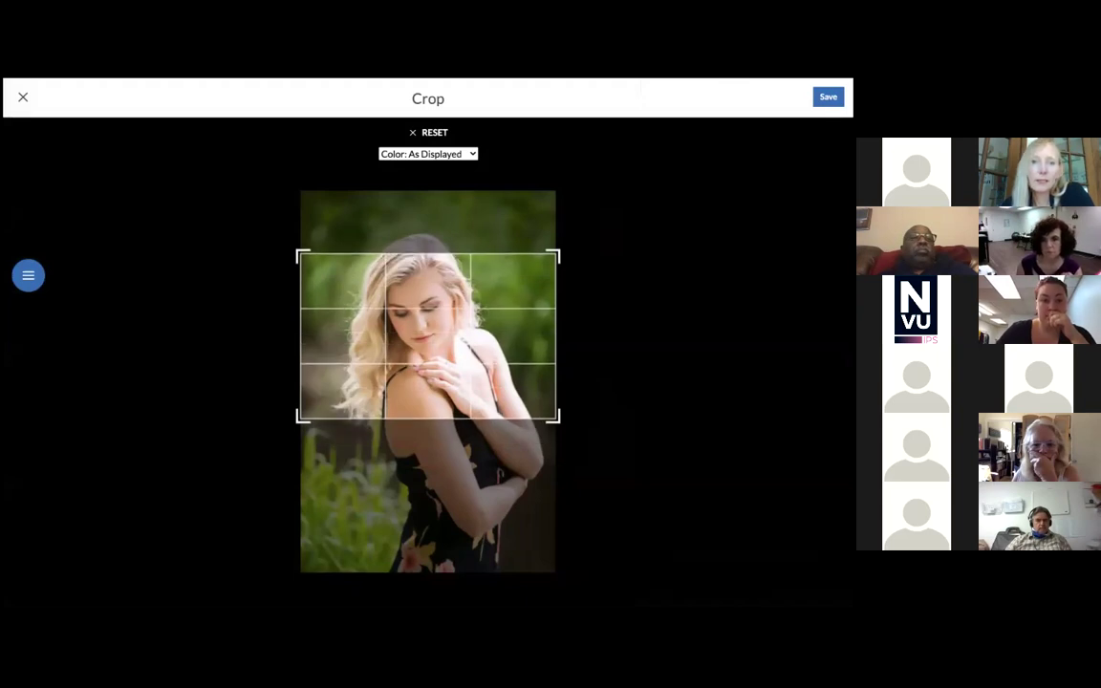
{"action": "left_click", "coordinate": [828, 96]}
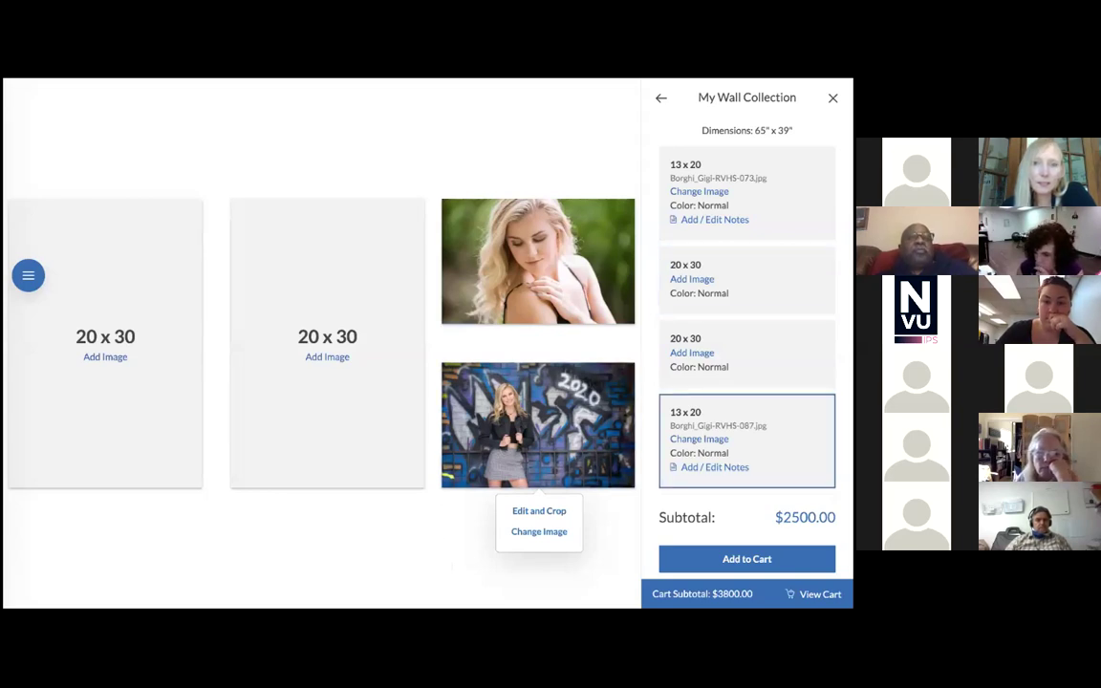
- Show My Wall Collection on the wall in the bedroom room view
{"action": "scroll", "coordinate": [747, 335], "scroll_direction": "down", "scroll_amount": 2}
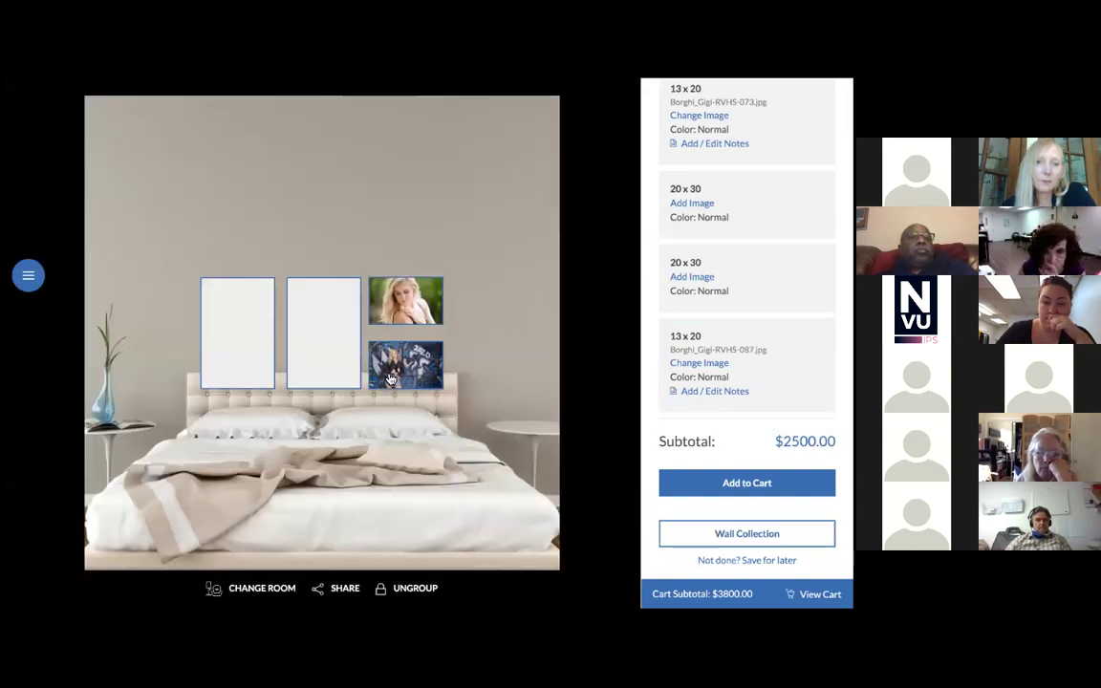
- Move the wall collection higher above the bed and fill its two empty 20 x 30 frames with images RVHS-073 and RVHS-019
{"action": "left_click_drag", "start_coordinate": [390, 379], "coordinate": [391, 307]}
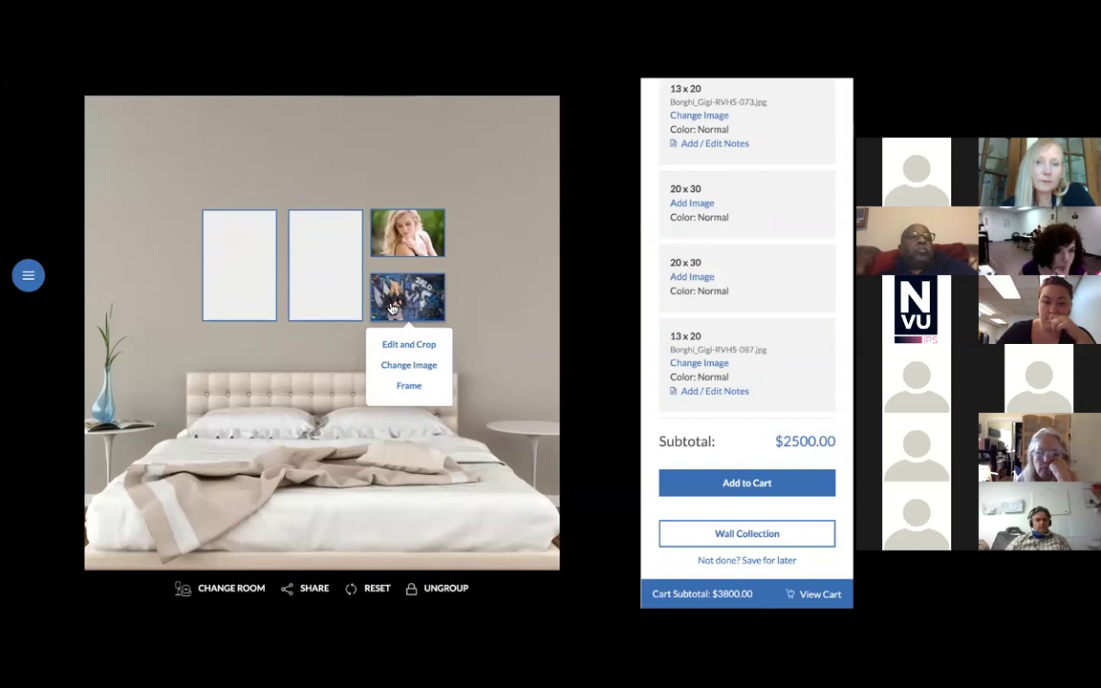
{"action": "left_click", "coordinate": [296, 351]}
{"action": "left_click", "coordinate": [312, 272]}
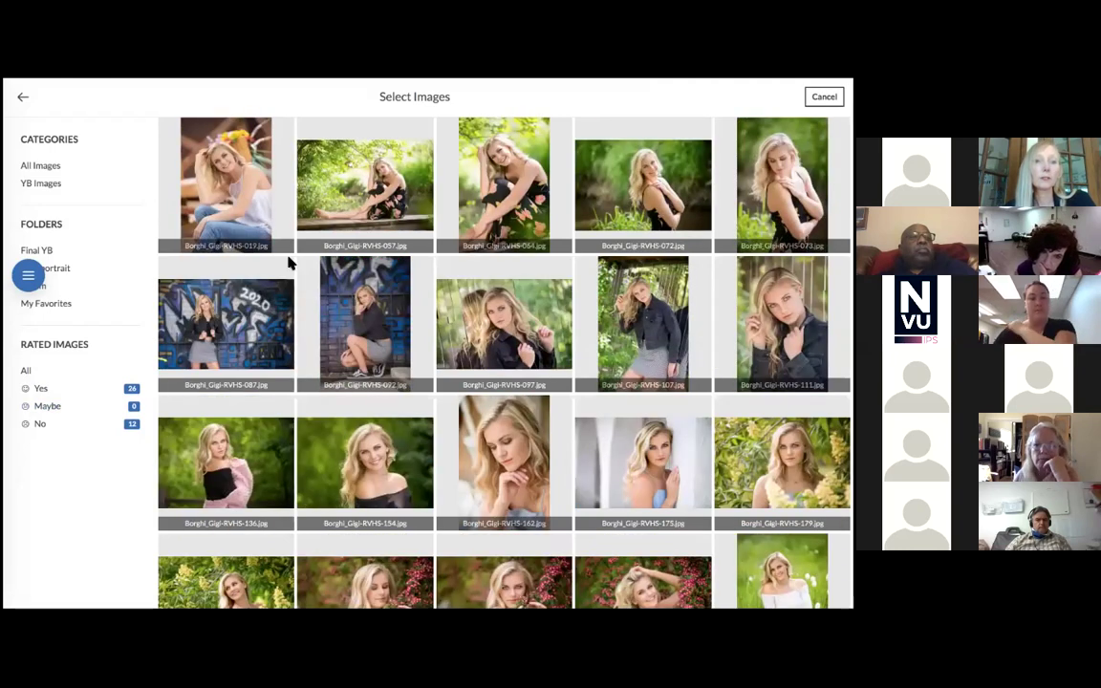
{"action": "left_click", "coordinate": [277, 258]}
{"action": "left_click", "coordinate": [243, 264]}
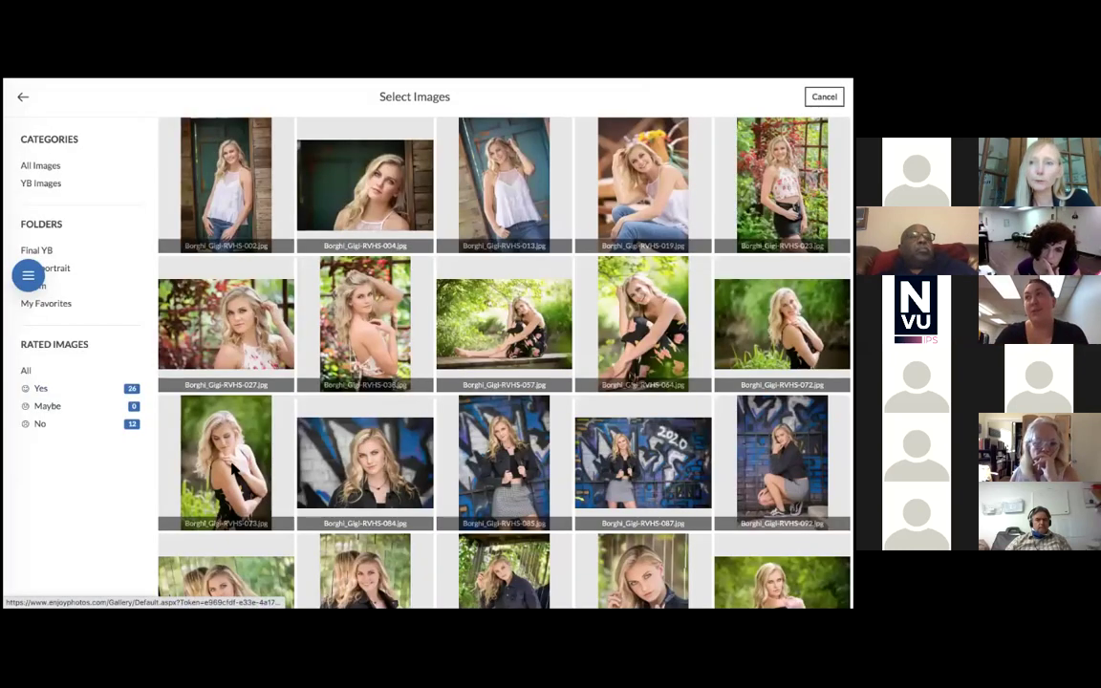
{"action": "left_click", "coordinate": [222, 411]}
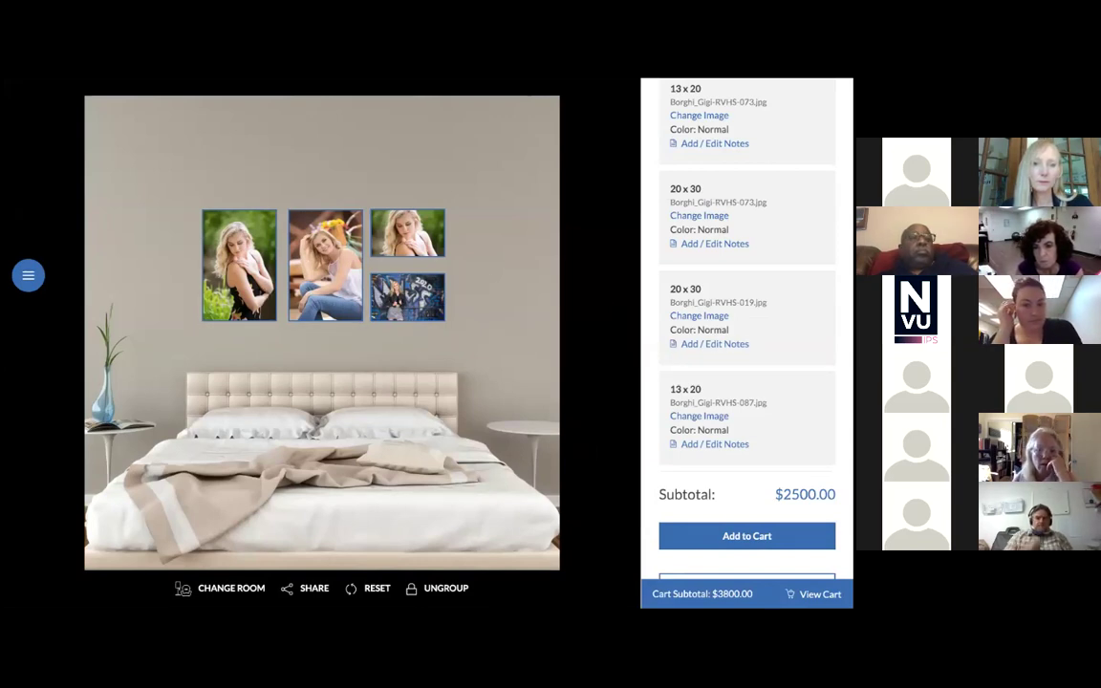
- Review the wall collection's list of pieces and close the collection without saving it
{"action": "scroll", "coordinate": [746, 292], "scroll_direction": "down", "scroll_amount": 1}
{"action": "scroll", "coordinate": [746, 316], "scroll_direction": "up", "scroll_amount": 3}
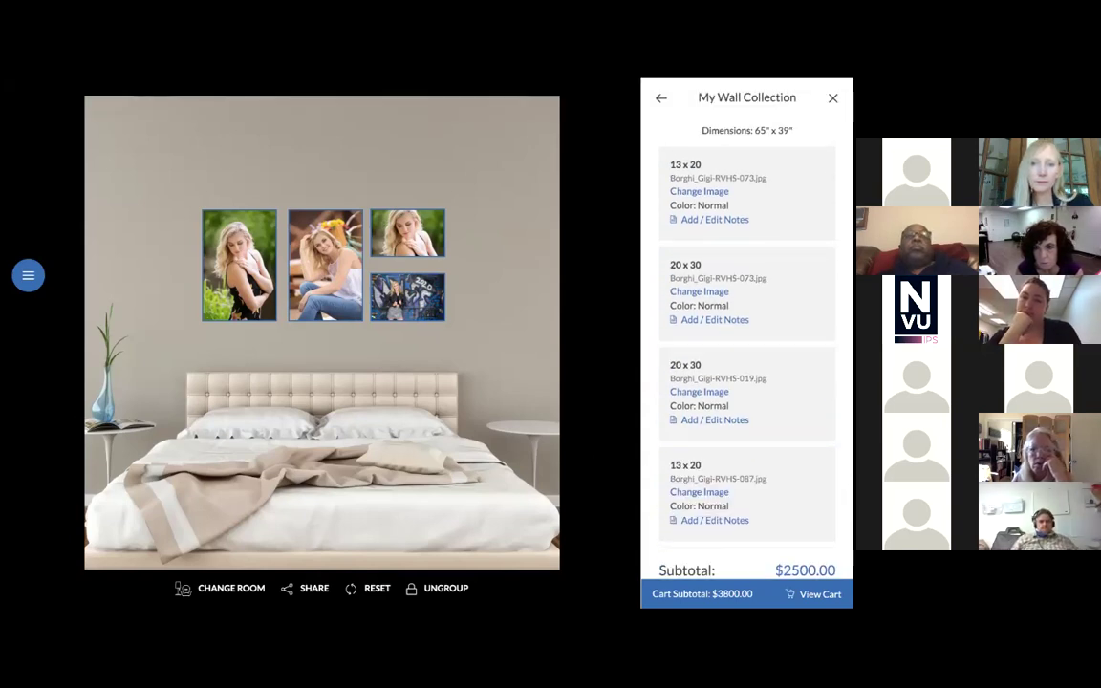
{"action": "left_click", "coordinate": [355, 167]}
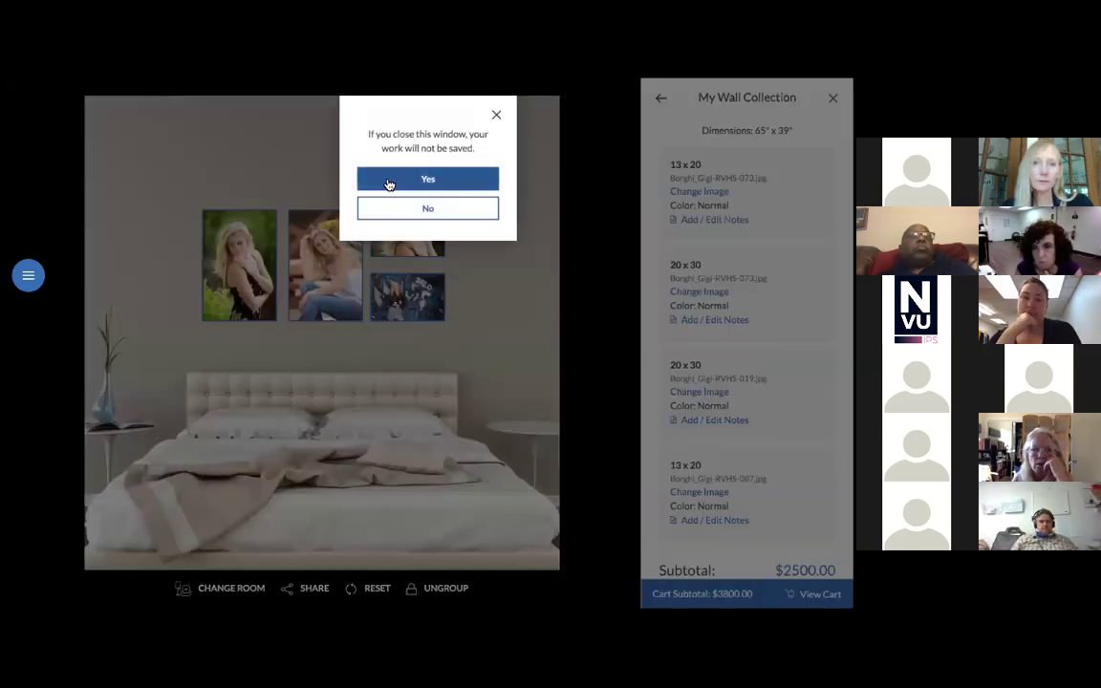
{"action": "left_click", "coordinate": [389, 181]}
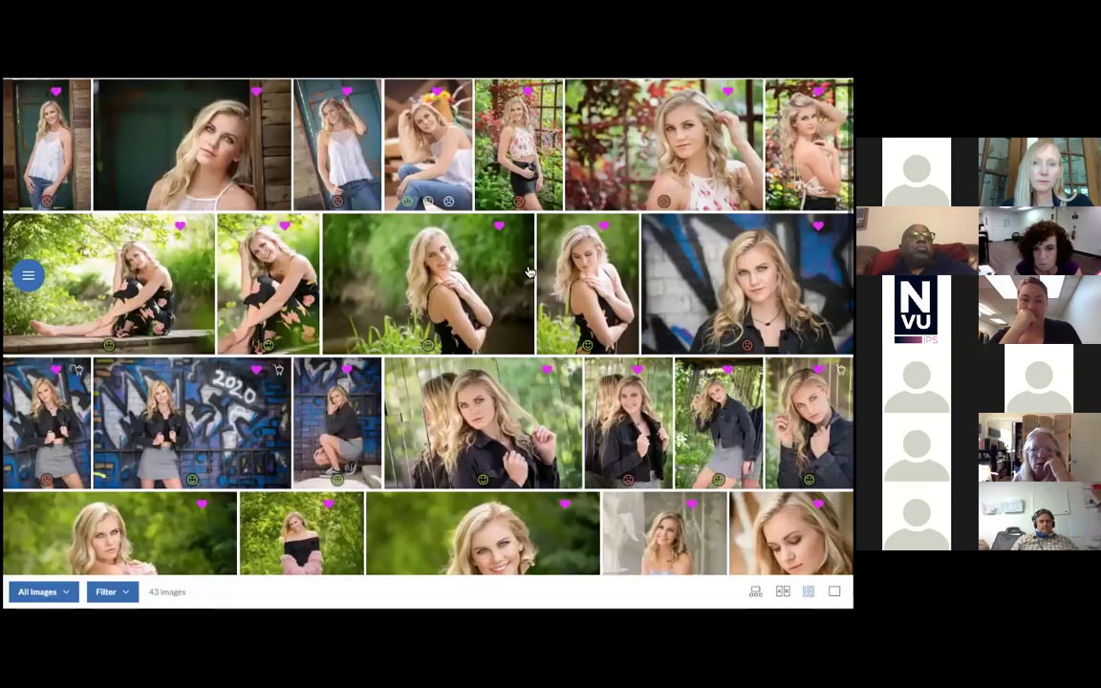
- Open image RVHS-072 from the gallery and look through the products that can be ordered for it
{"action": "left_click", "coordinate": [486, 286]}
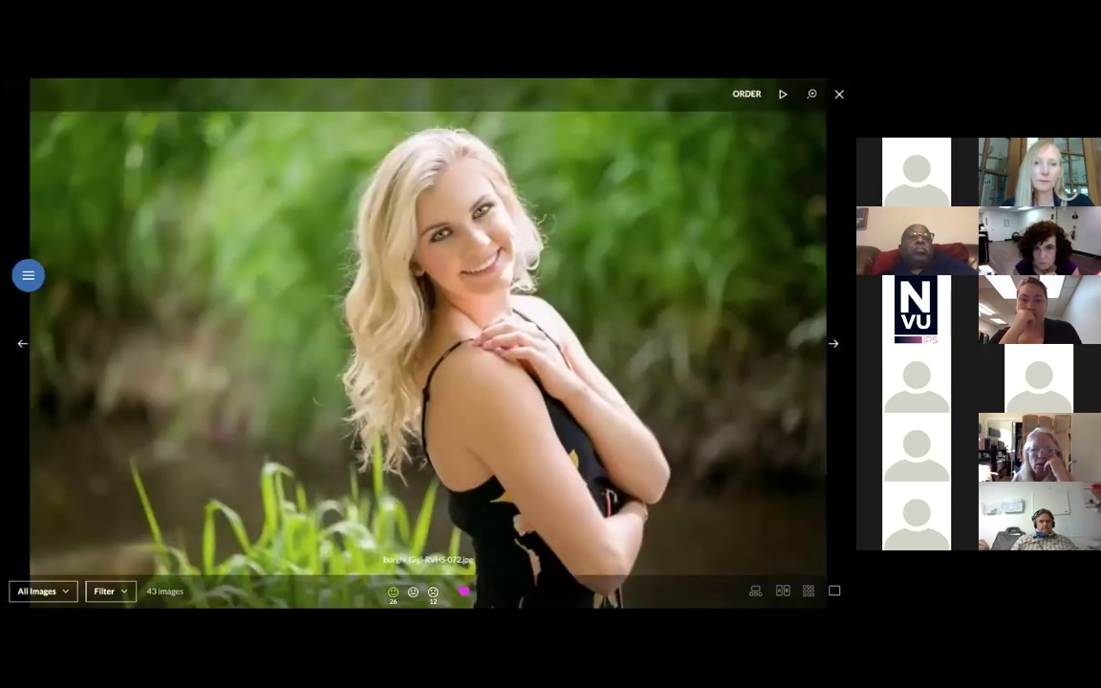
{"action": "left_click", "coordinate": [747, 93]}
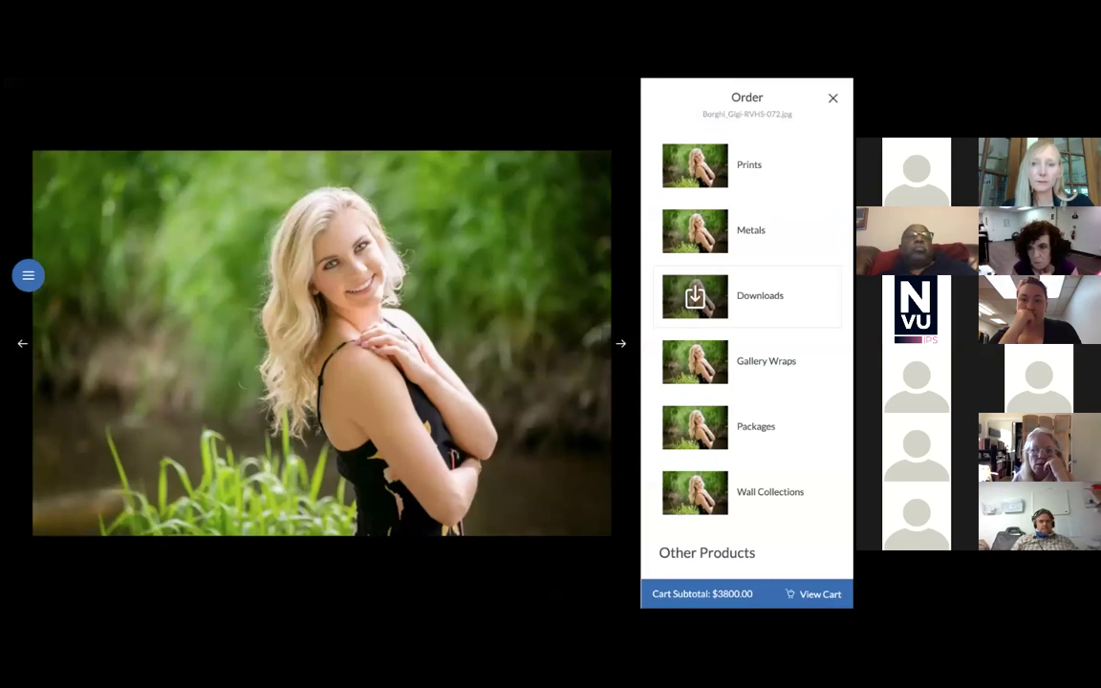
{"action": "scroll", "coordinate": [746, 334], "scroll_direction": "down", "scroll_amount": 2}
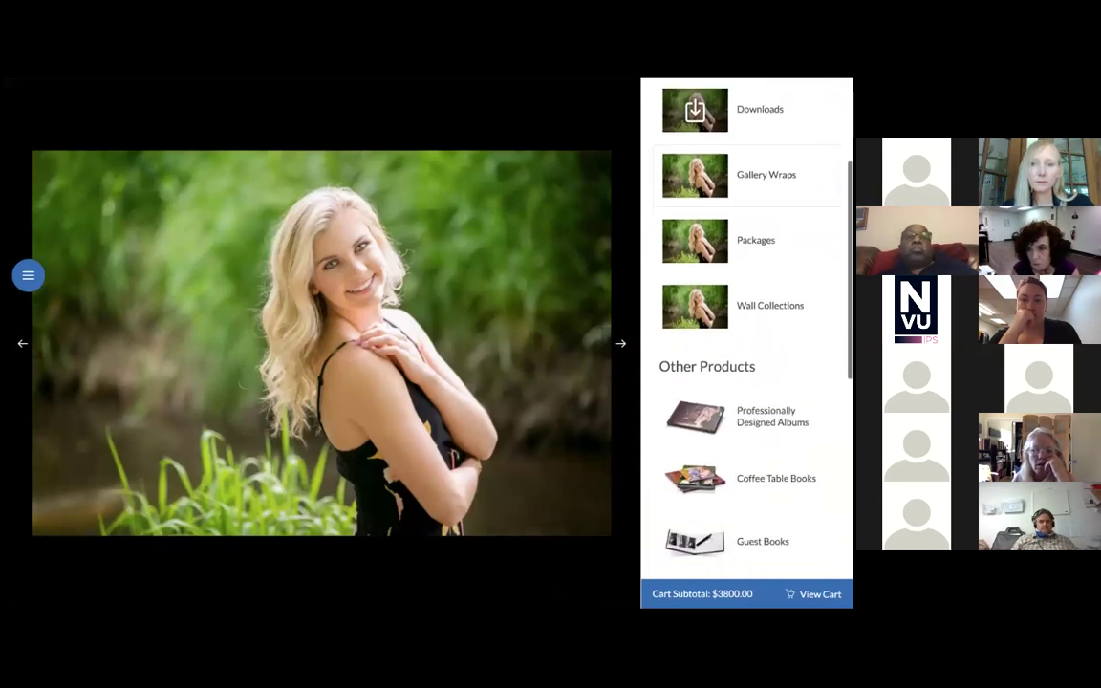
{"action": "scroll", "coordinate": [746, 334], "scroll_direction": "up", "scroll_amount": 2}
- Choose an 8 x 10 print at $2.75, preview it in Room-Vu and position it higher on the bedroom wall
{"action": "left_click", "coordinate": [750, 165]}
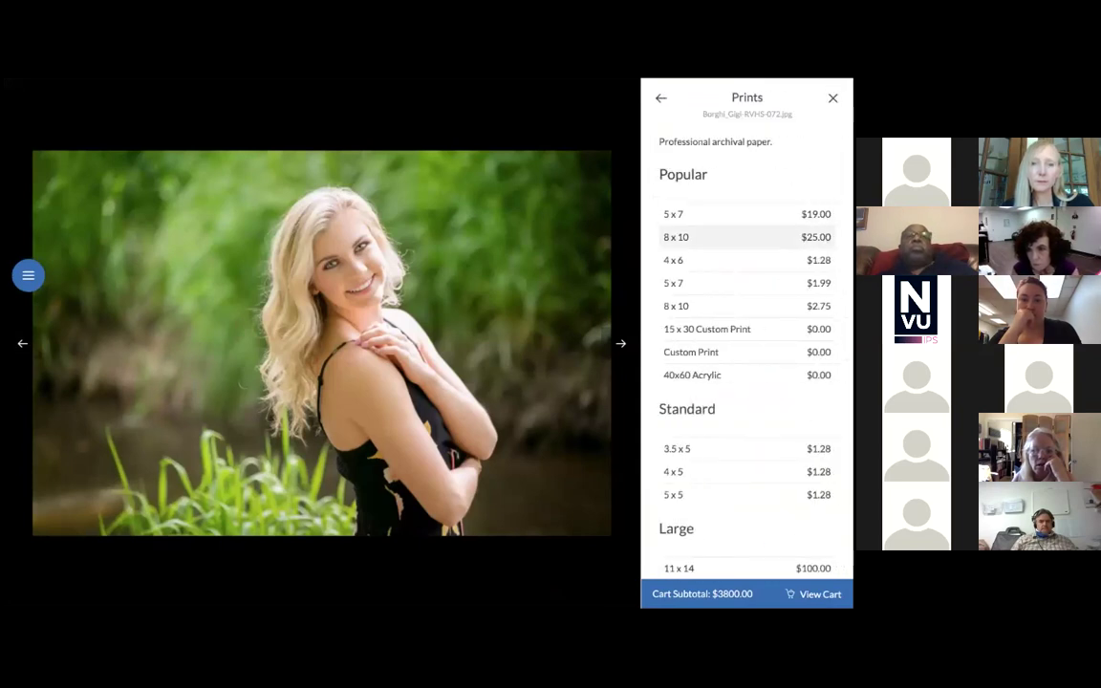
{"action": "left_click", "coordinate": [747, 306]}
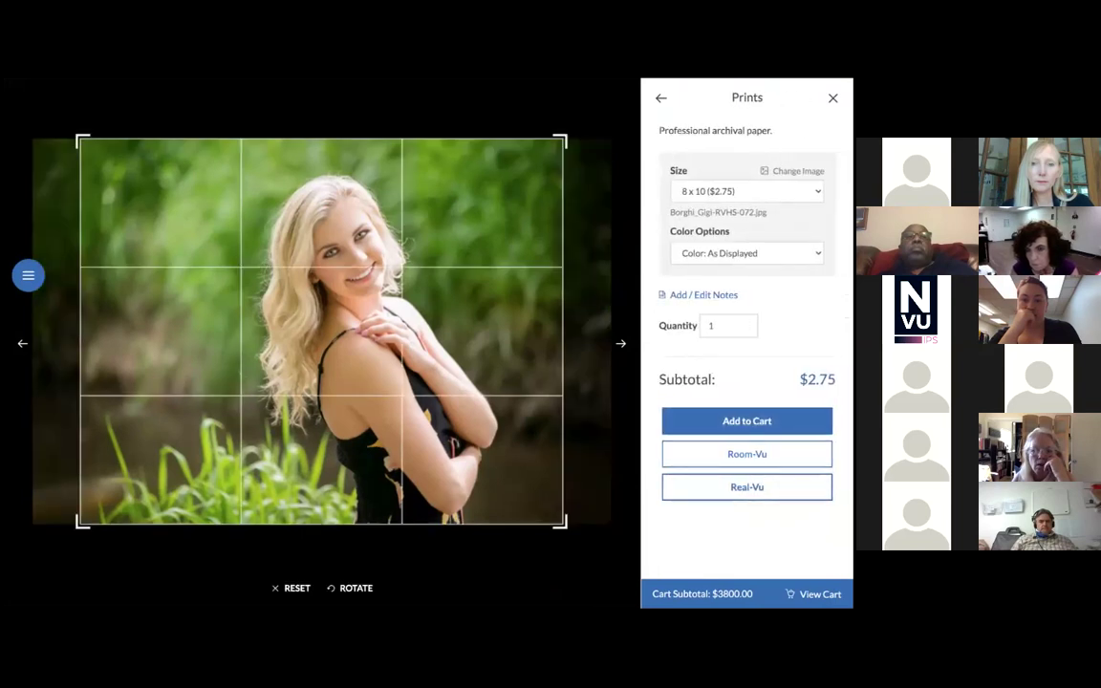
{"action": "left_click", "coordinate": [747, 454]}
{"action": "left_click_drag", "start_coordinate": [333, 340], "coordinate": [341, 239]}
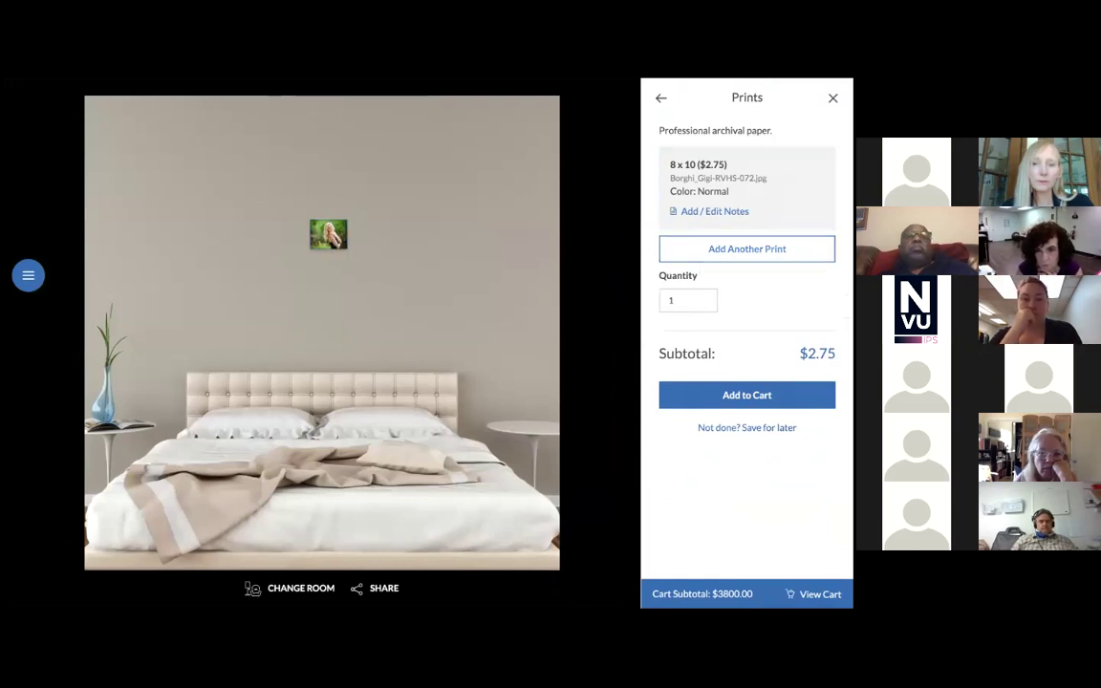
- Add a second print of image RVHS-027 in size 30 x 40 and place it on the left part of the bedroom wall
{"action": "left_click", "coordinate": [747, 249]}
{"action": "left_click", "coordinate": [747, 221]}
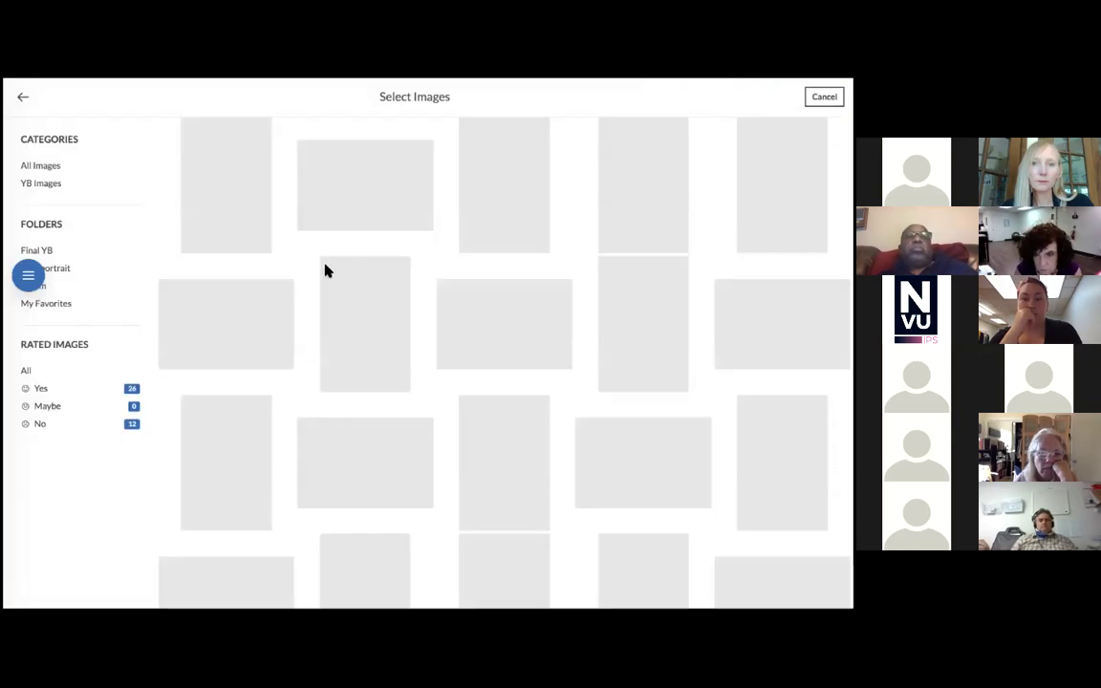
{"action": "left_click", "coordinate": [254, 322]}
{"action": "left_click_drag", "start_coordinate": [363, 330], "coordinate": [302, 204]}
- Place the 8 x 10 print to the right of the larger print and change its size to 30 x 30
{"action": "left_click_drag", "start_coordinate": [344, 238], "coordinate": [376, 181]}
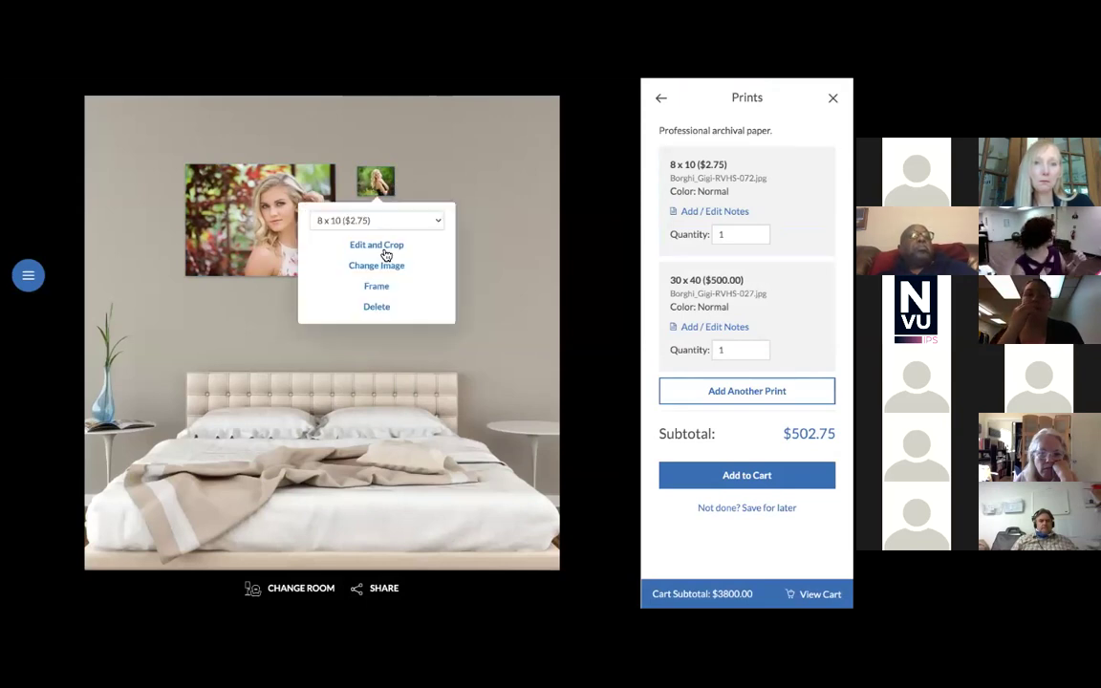
{"action": "left_click", "coordinate": [375, 226]}
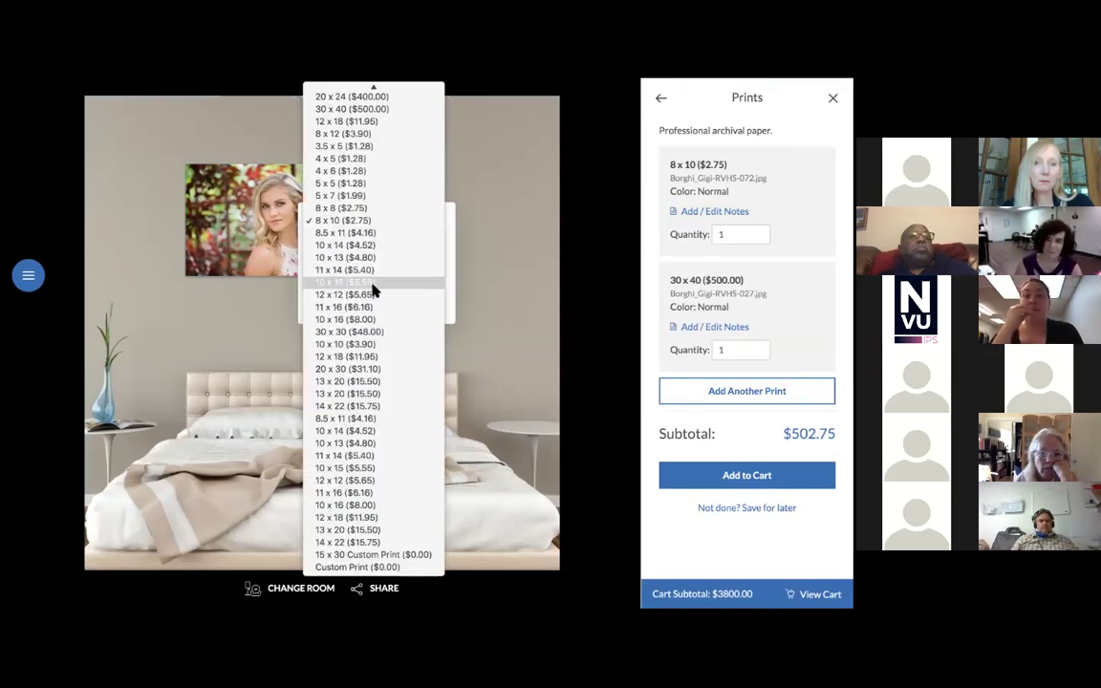
{"action": "left_click", "coordinate": [440, 220]}
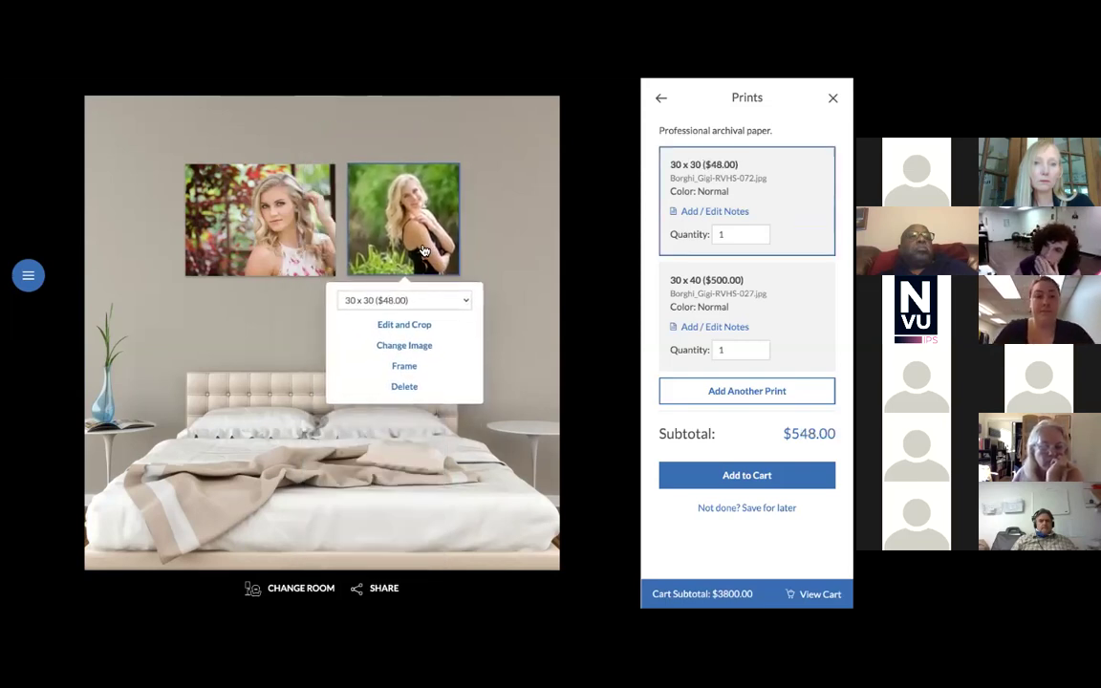
{"action": "left_click", "coordinate": [491, 276]}
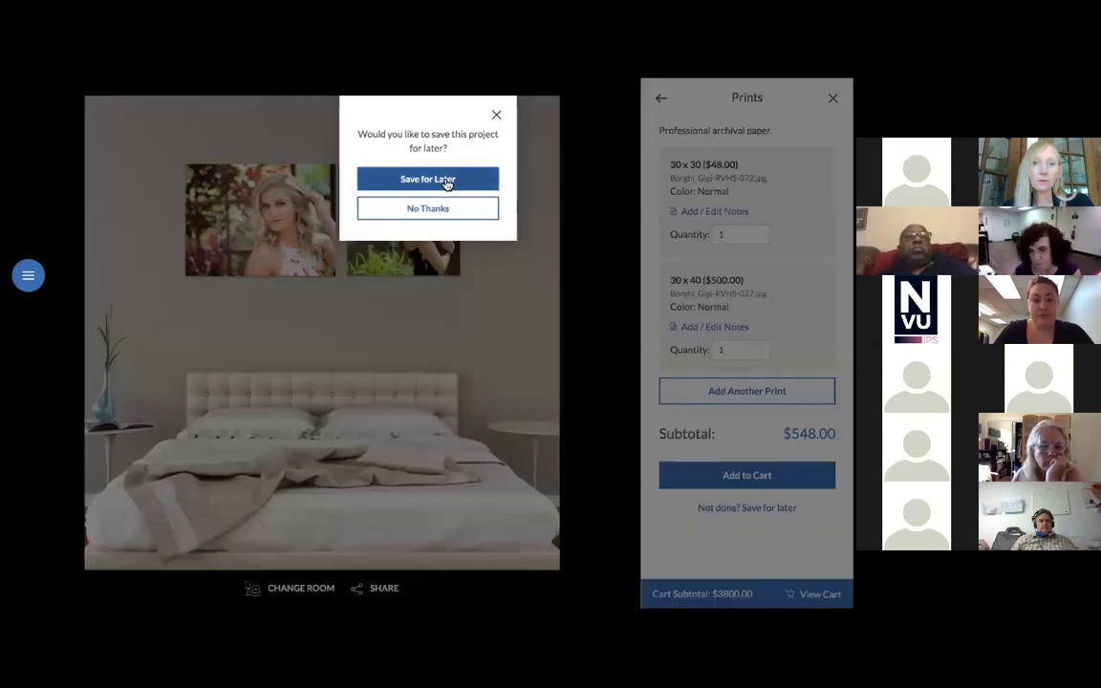
- Save the prints arrangement for later and return to the image gallery
{"action": "left_click", "coordinate": [444, 180]}
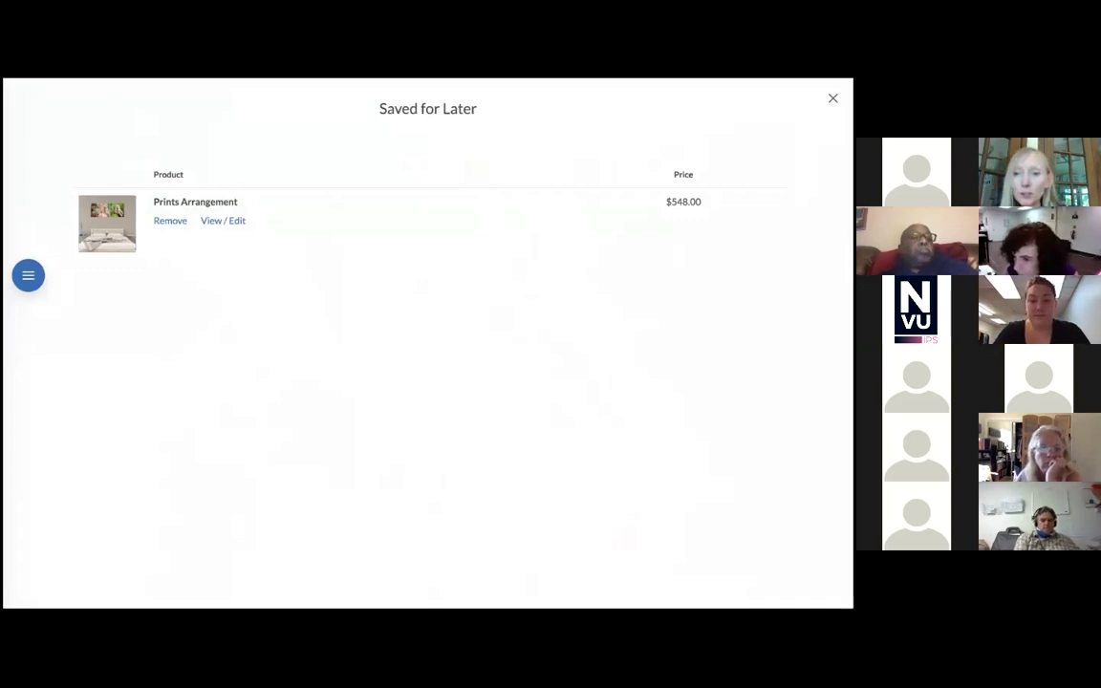
{"action": "left_click", "coordinate": [832, 98]}
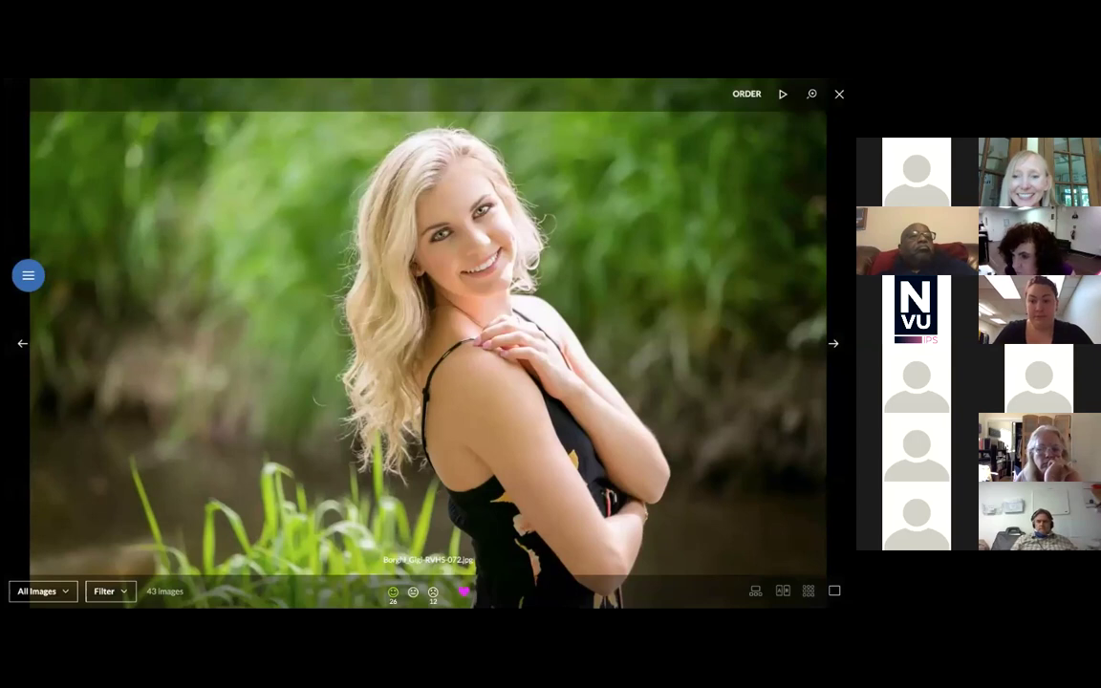
{"action": "key", "text": "Escape"}
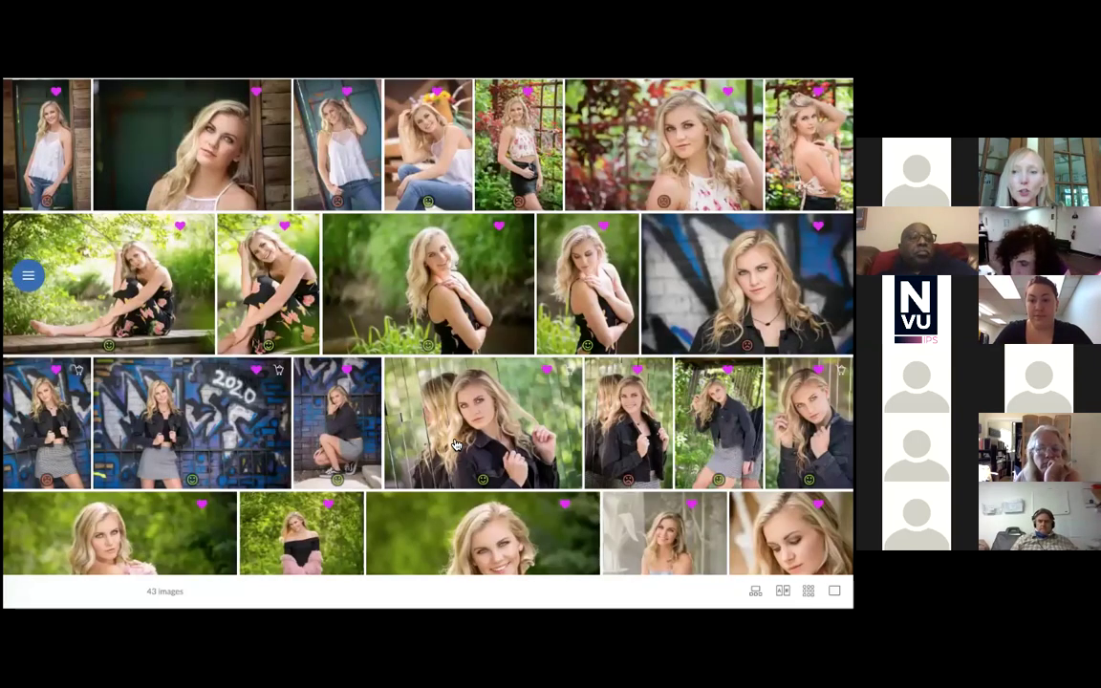
- Look at the products that can be ordered for image RVHS-097, then return to the gallery
{"action": "scroll", "coordinate": [456, 445], "scroll_direction": "down", "scroll_amount": 2}
{"action": "scroll", "coordinate": [456, 445], "scroll_direction": "up", "scroll_amount": 2}
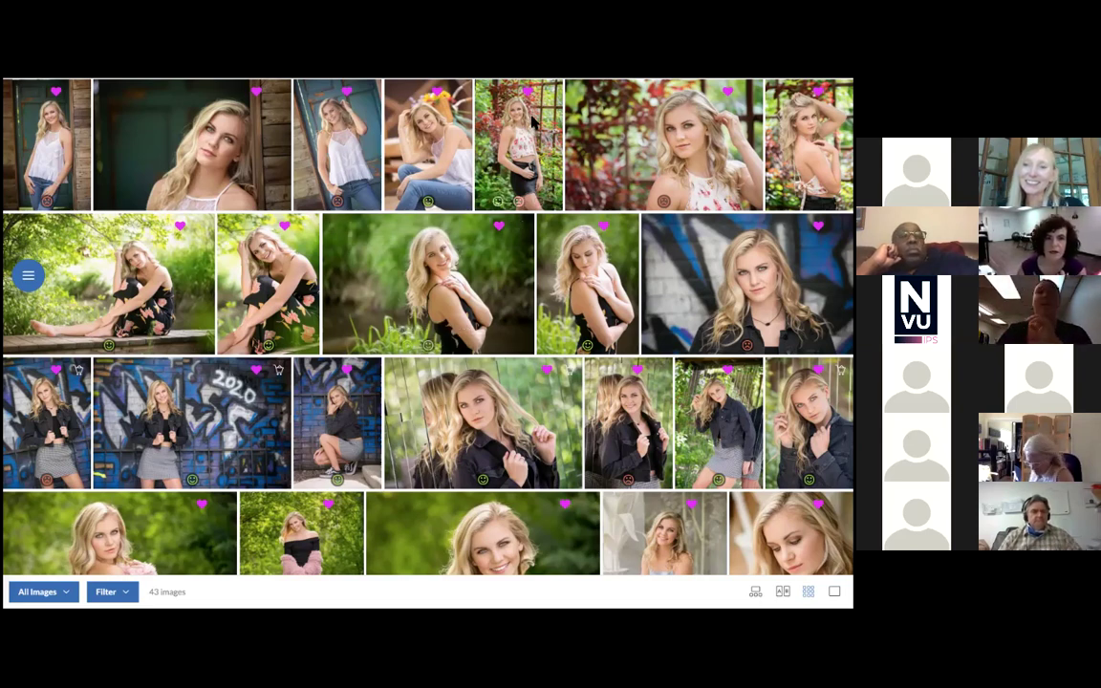
{"action": "mouse_move", "coordinate": [411, 84]}
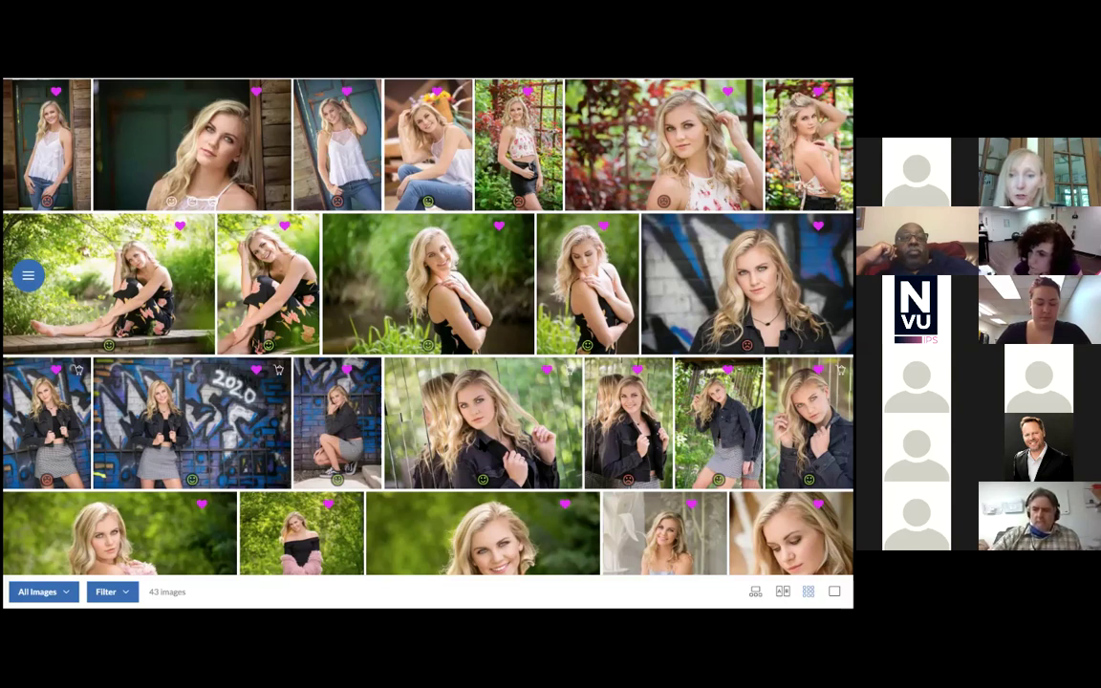
{"action": "left_click", "coordinate": [571, 371]}
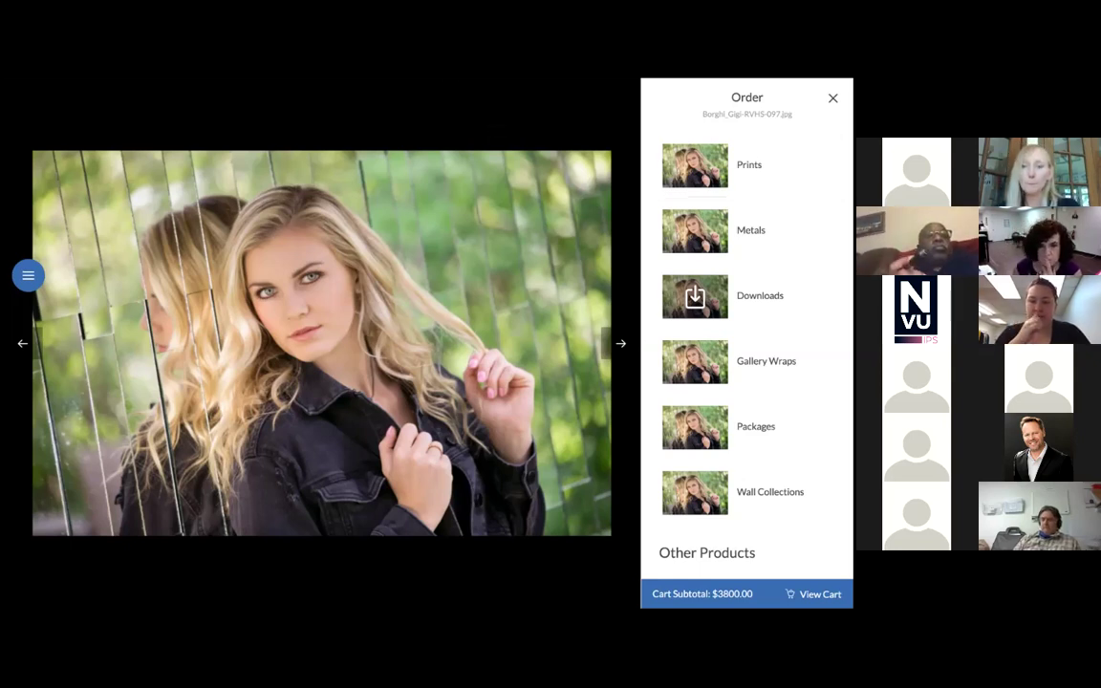
{"action": "mouse_move", "coordinate": [441, 96]}
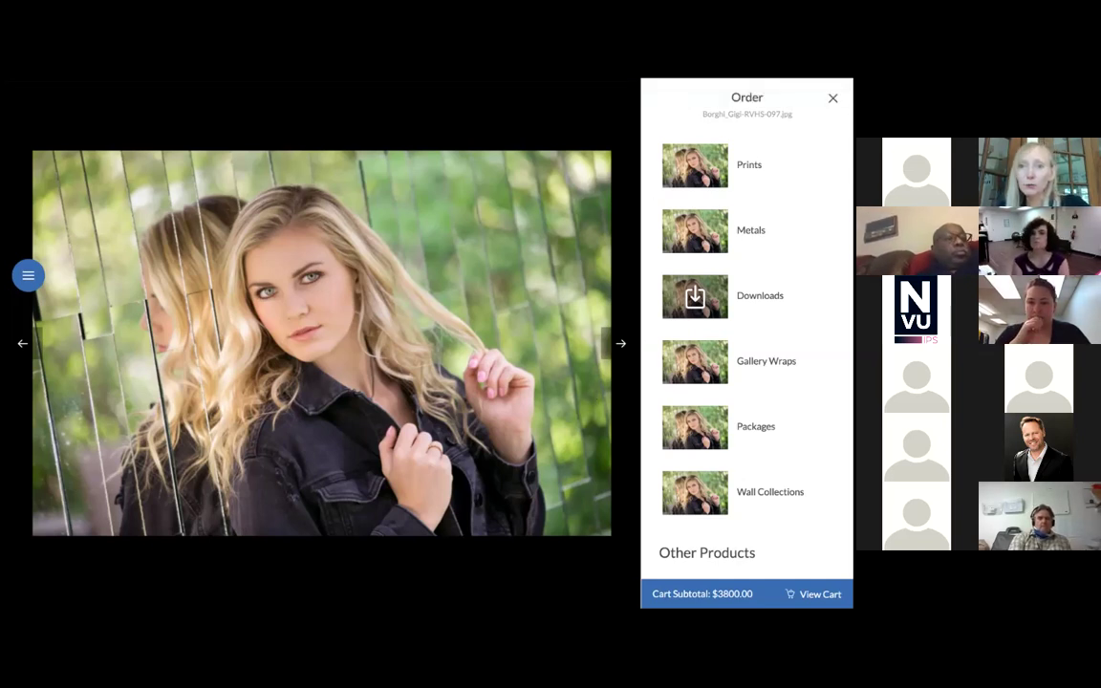
{"action": "key", "text": "Escape"}
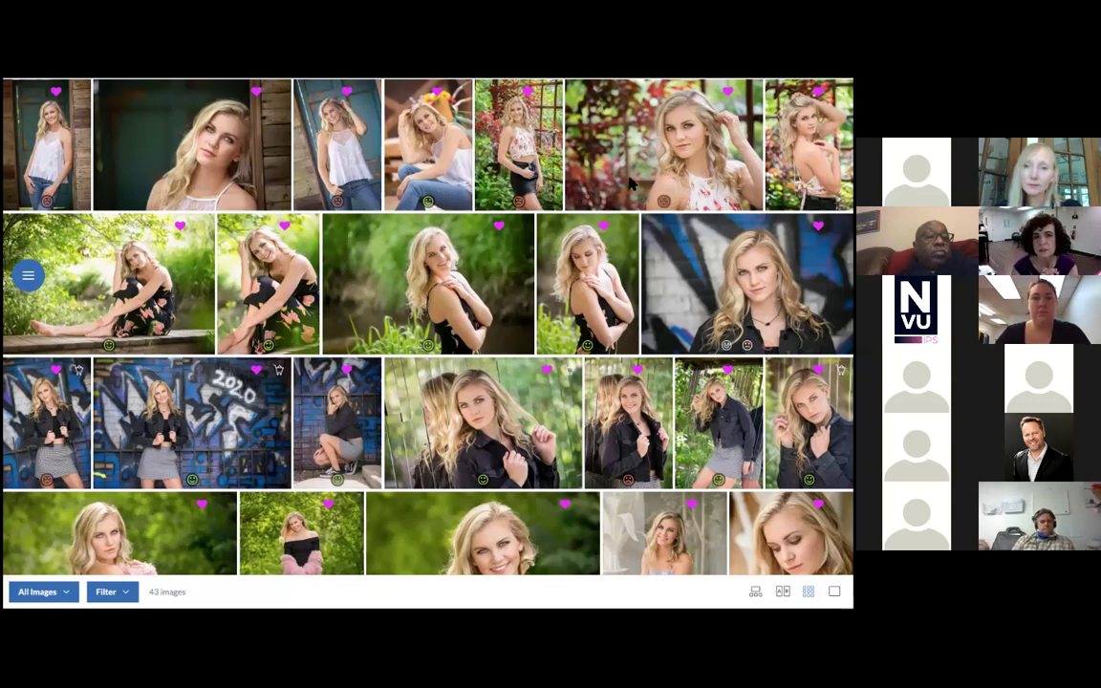
- Exit the sales session and go back through the event dashboard to the admin's Gallery Manager
{"action": "mouse_move", "coordinate": [159, 85]}
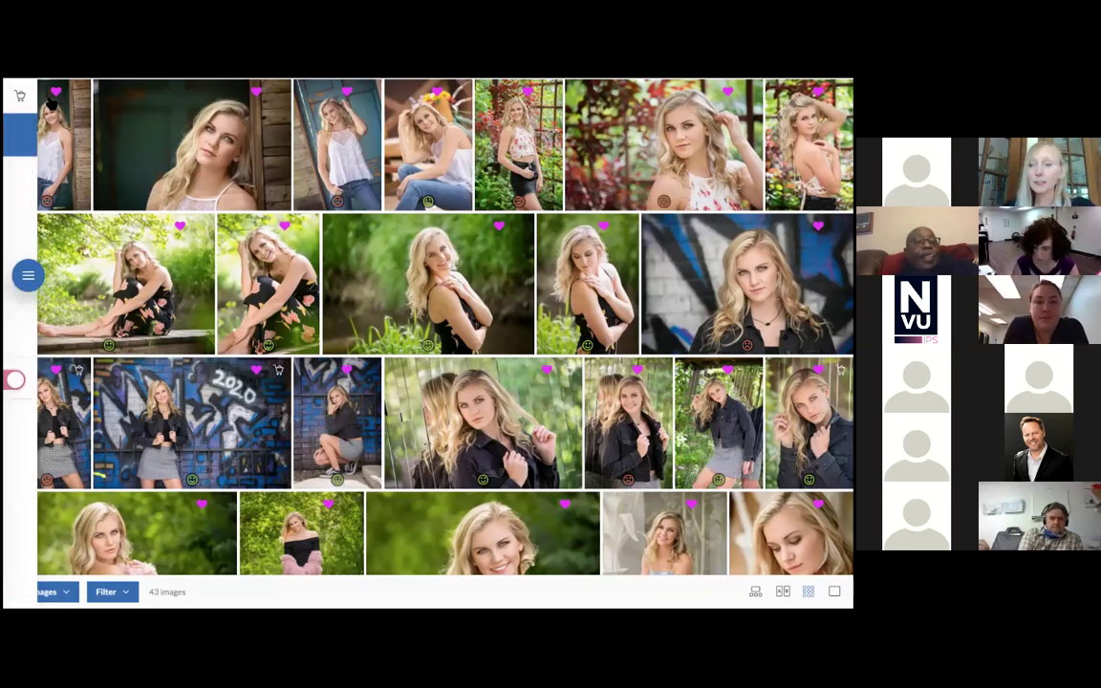
{"action": "left_click", "coordinate": [21, 91]}
{"action": "left_click", "coordinate": [47, 98]}
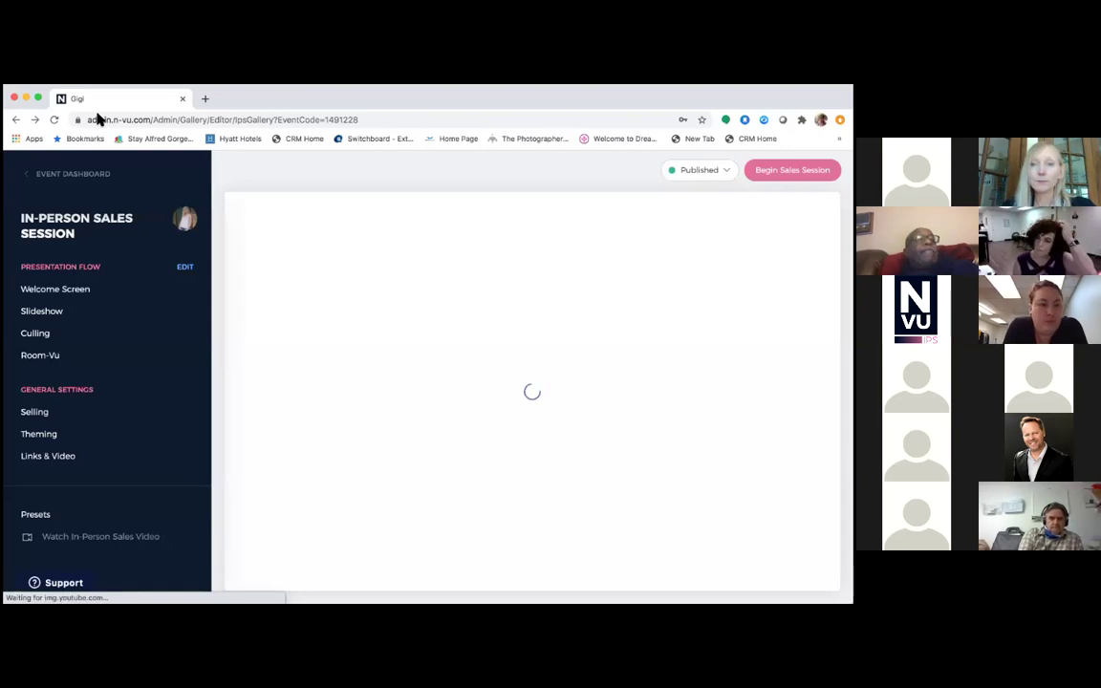
{"action": "left_click", "coordinate": [86, 173]}
{"action": "left_click", "coordinate": [81, 177]}
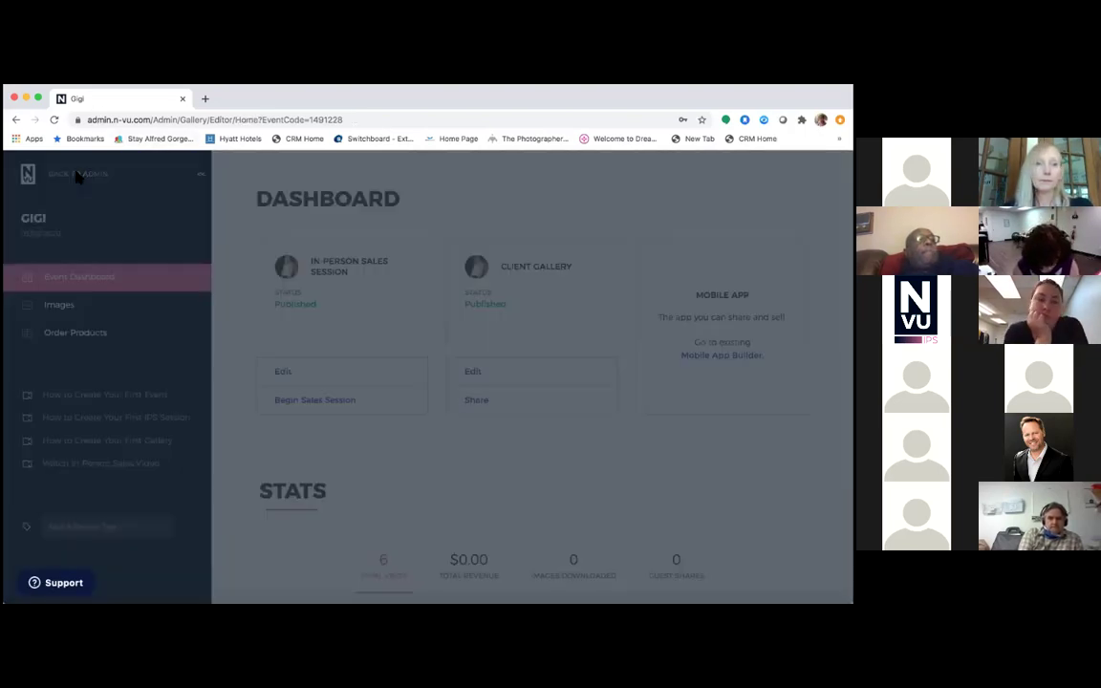
{"action": "left_click", "coordinate": [246, 397]}
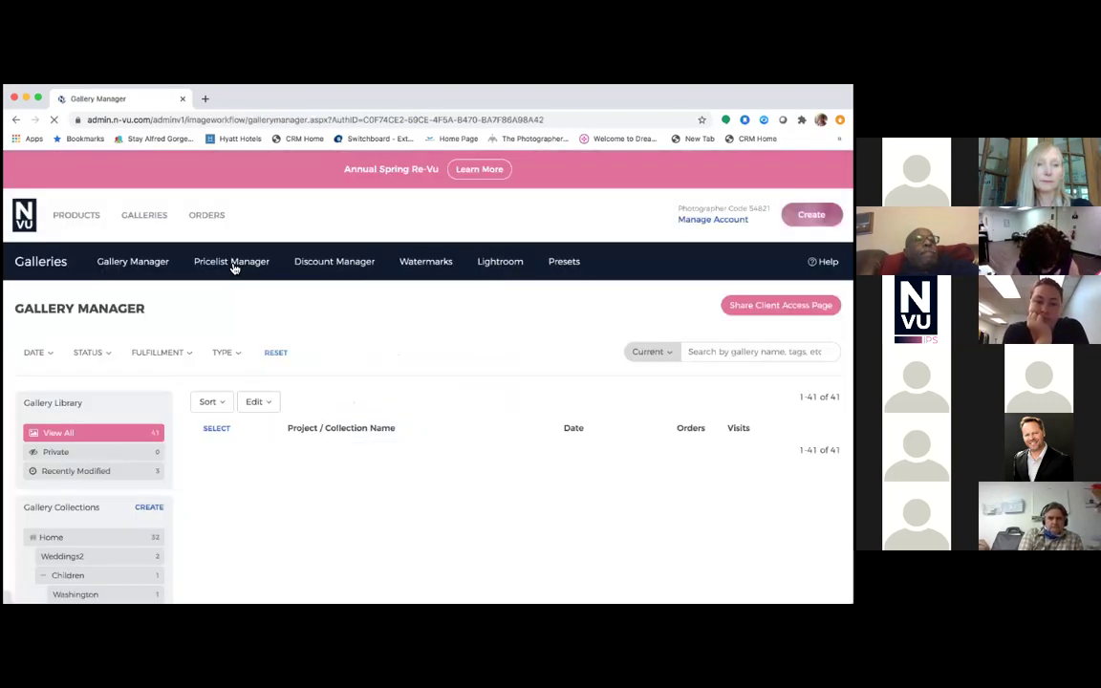
- Open the price list Default Pricelist with Products in the Price List Manager and view its print prices
{"action": "mouse_move", "coordinate": [203, 220]}
{"action": "mouse_move", "coordinate": [164, 216]}
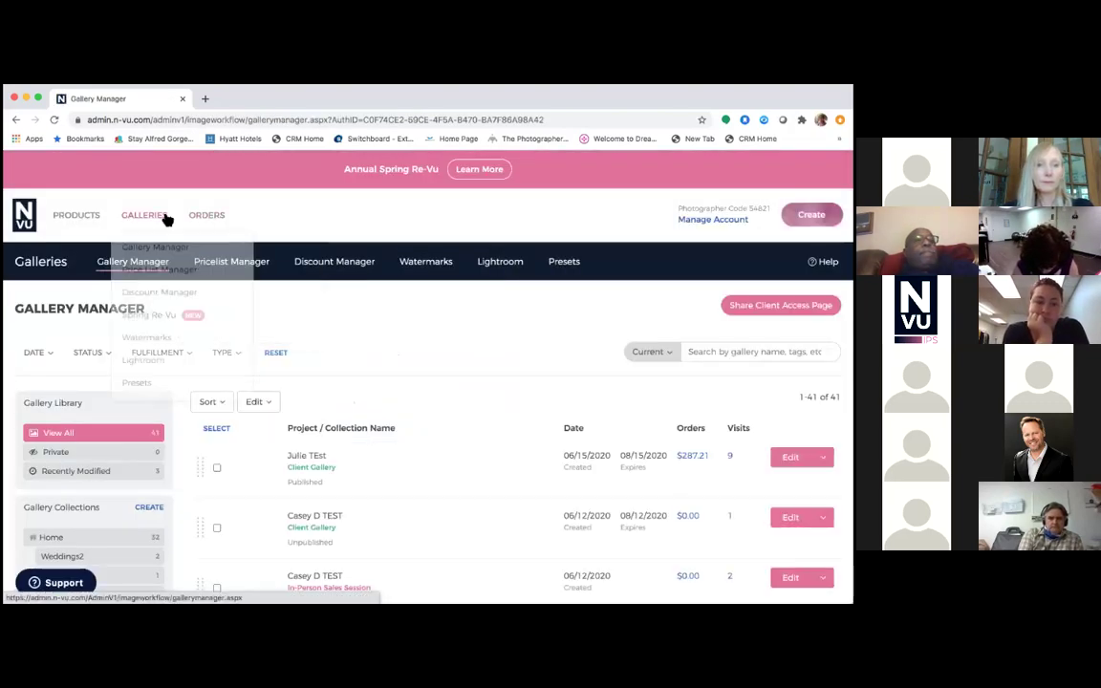
{"action": "left_click", "coordinate": [159, 286]}
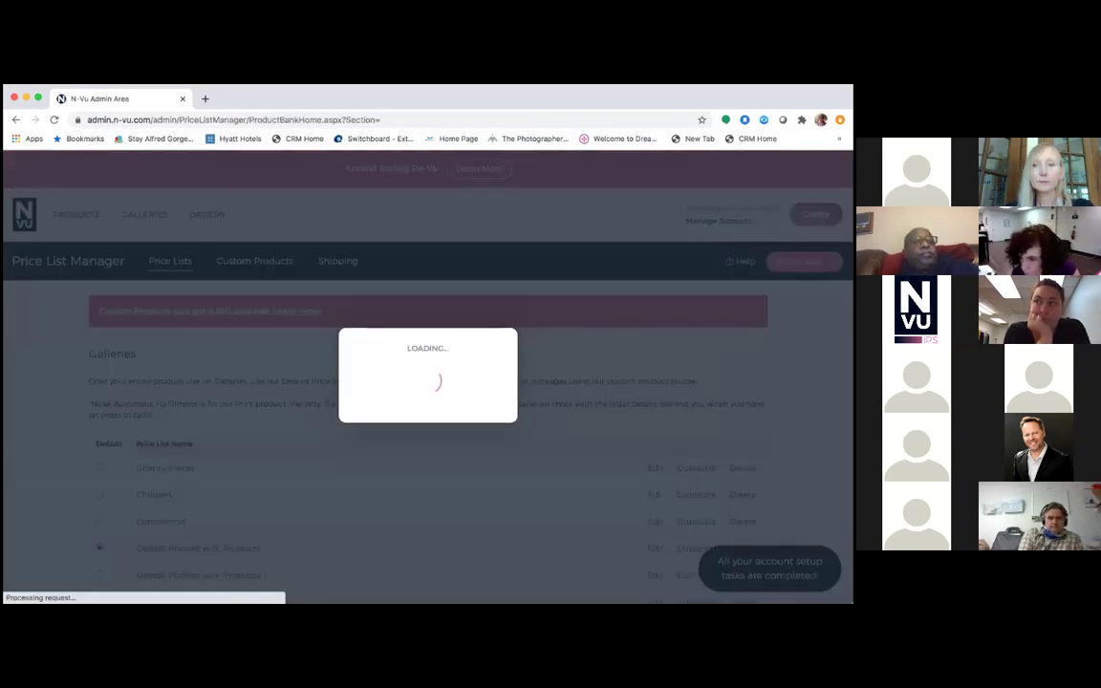
{"action": "scroll", "coordinate": [628, 321], "scroll_direction": "down", "scroll_amount": 3}
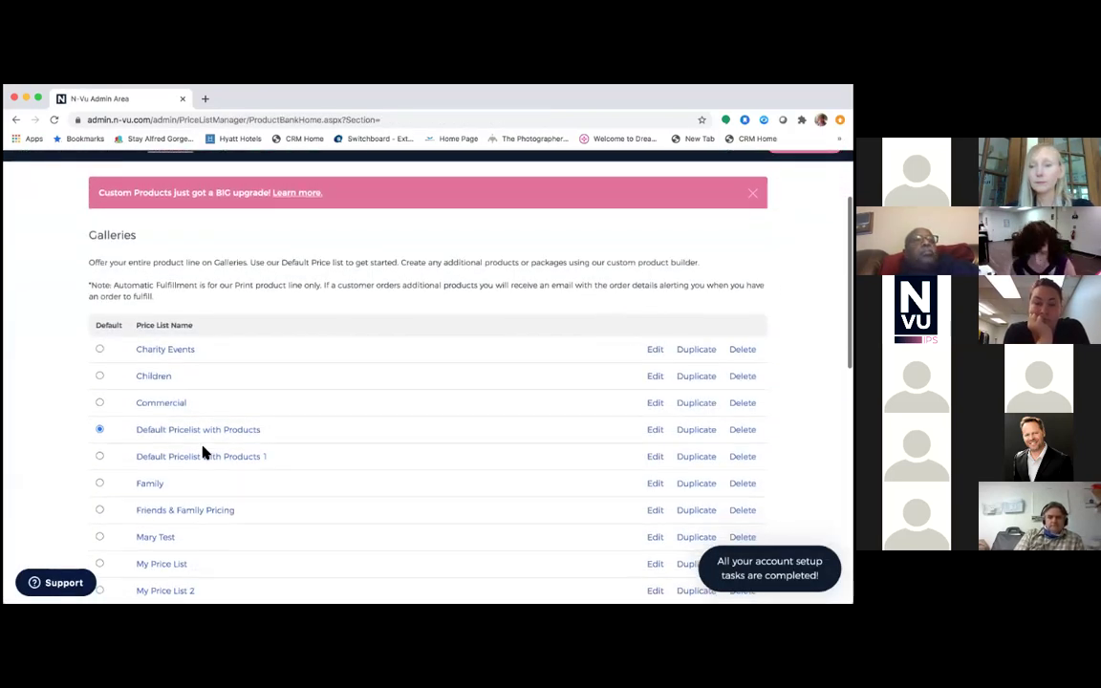
{"action": "left_click", "coordinate": [213, 430]}
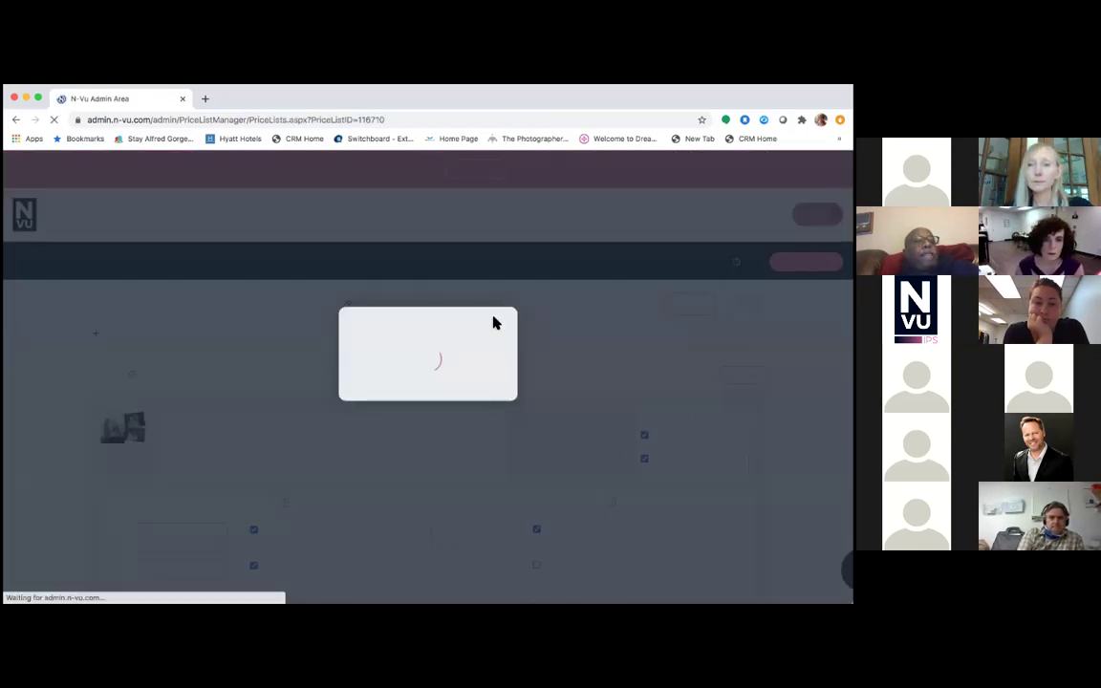
{"action": "scroll", "coordinate": [538, 323], "scroll_direction": "down", "scroll_amount": 2}
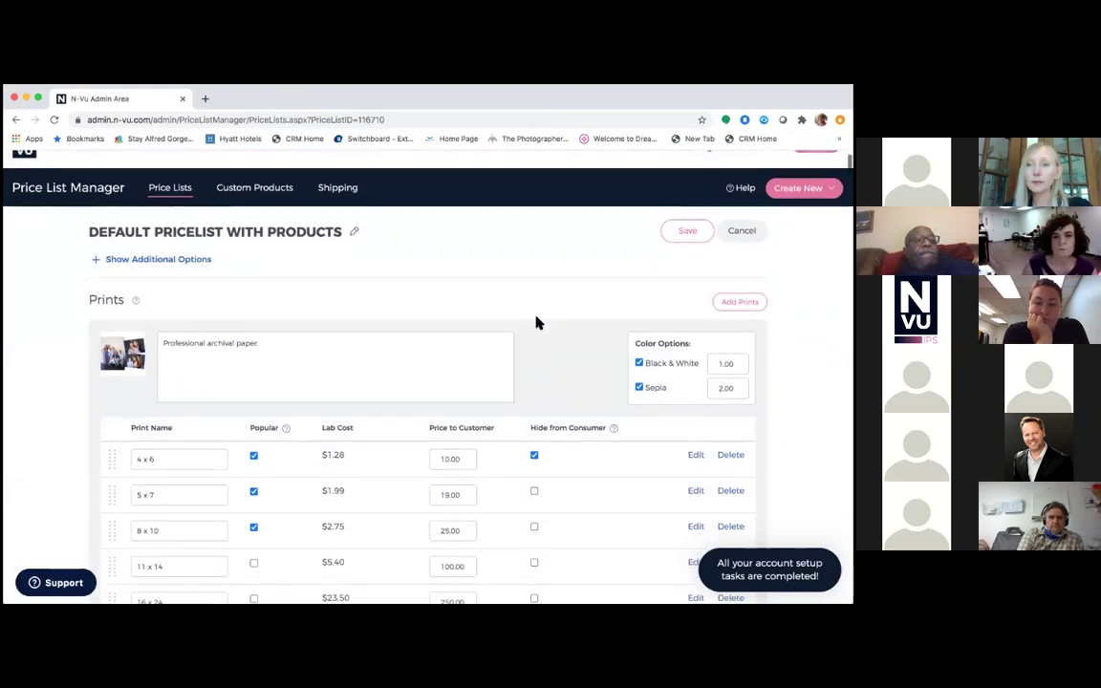
- Open the selection for adding N-Vu print products to the price list and look over its categories and sizes
{"action": "scroll", "coordinate": [536, 321], "scroll_direction": "up", "scroll_amount": 1}
{"action": "scroll", "coordinate": [538, 319], "scroll_direction": "down", "scroll_amount": 2}
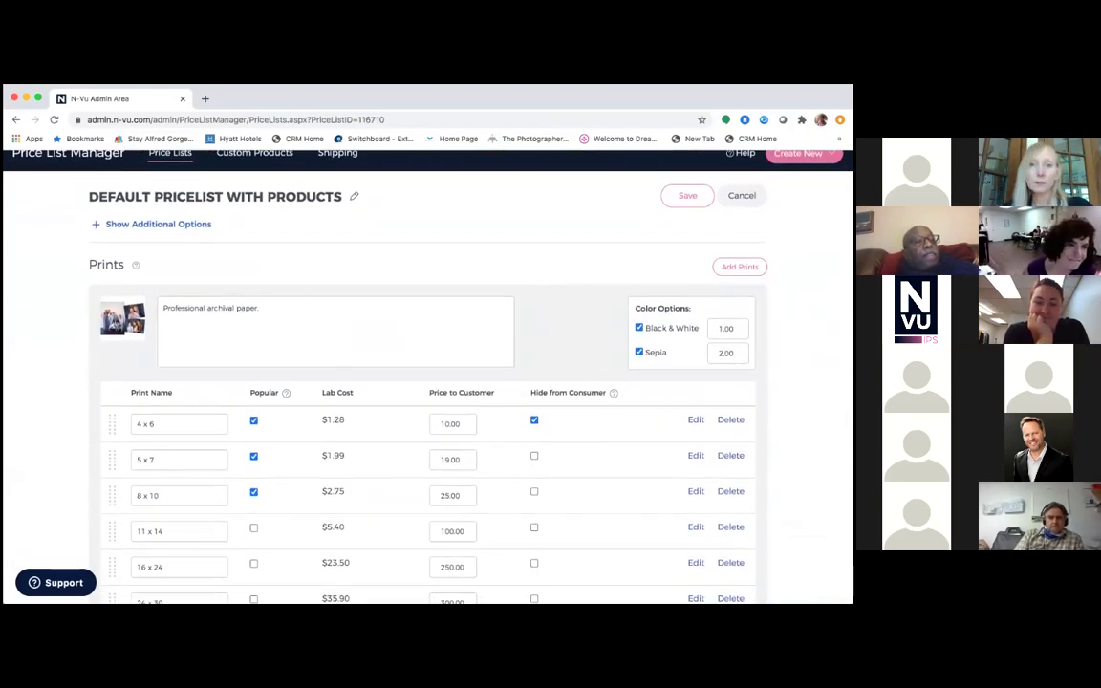
{"action": "left_click", "coordinate": [739, 266]}
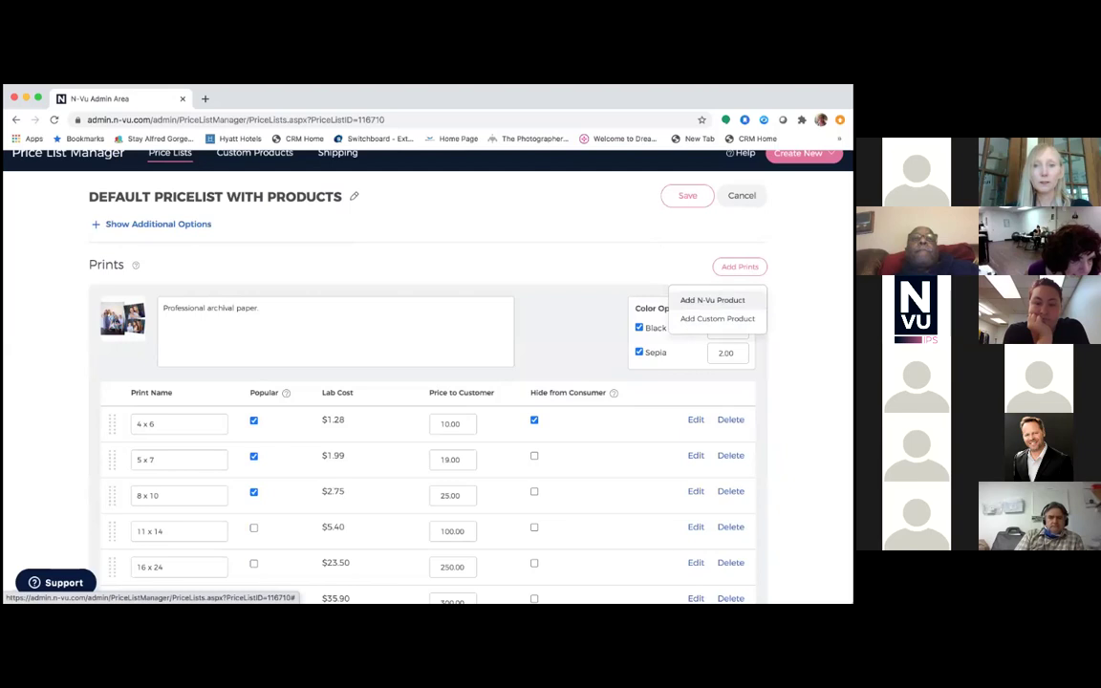
{"action": "left_click", "coordinate": [712, 300]}
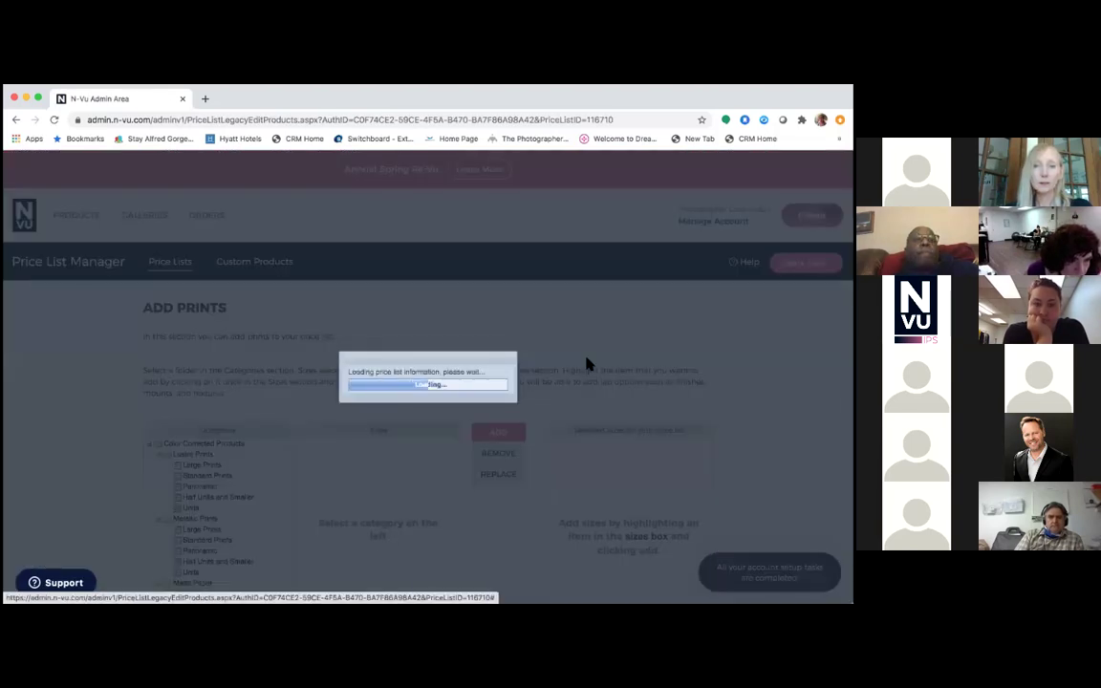
{"action": "scroll", "coordinate": [587, 364], "scroll_direction": "down", "scroll_amount": 4}
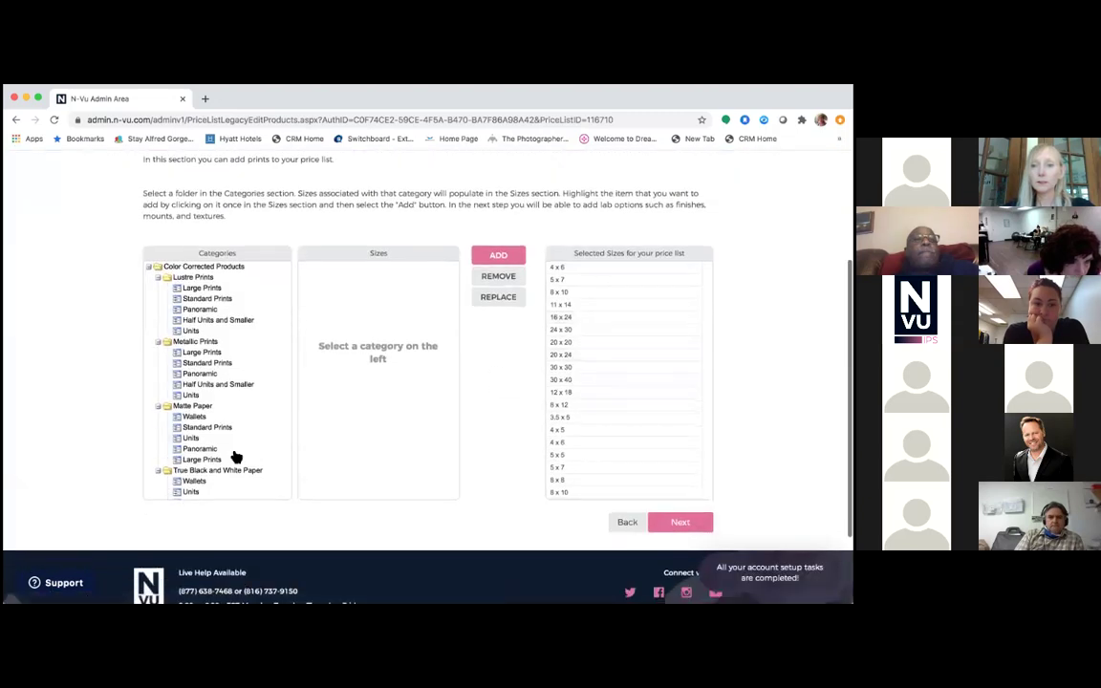
{"action": "scroll", "coordinate": [236, 458], "scroll_direction": "down", "scroll_amount": 1}
{"action": "scroll", "coordinate": [236, 458], "scroll_direction": "up", "scroll_amount": 6}
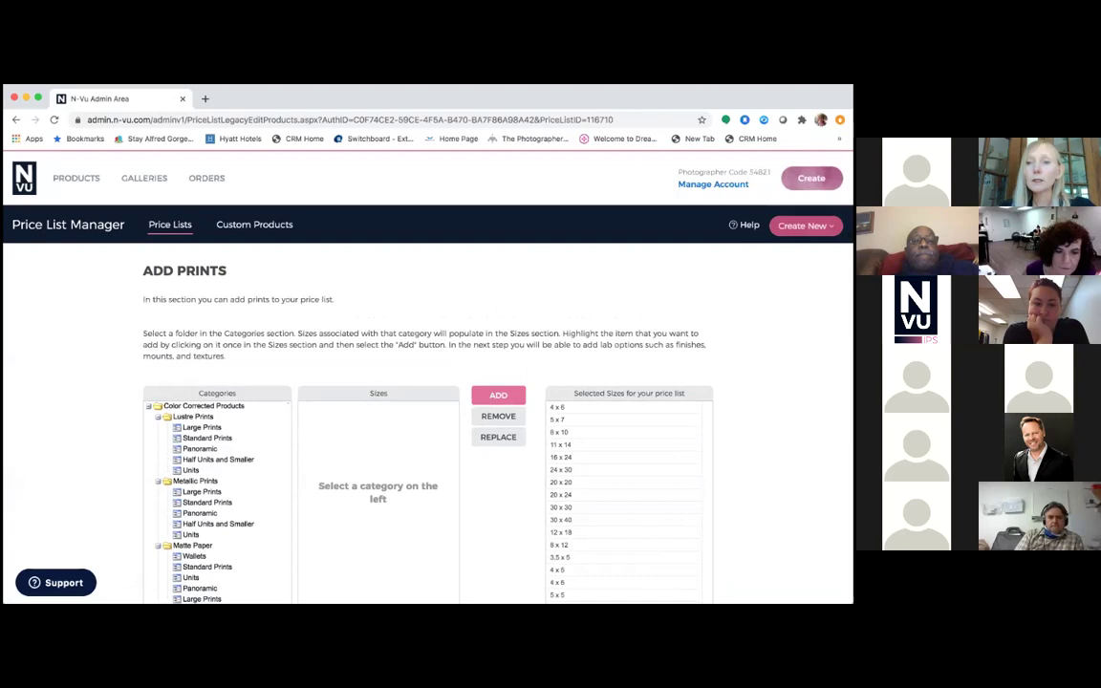
- View the options for creating new price lists and products, and return to the Price List Manager overview
{"action": "left_click", "coordinate": [827, 226]}
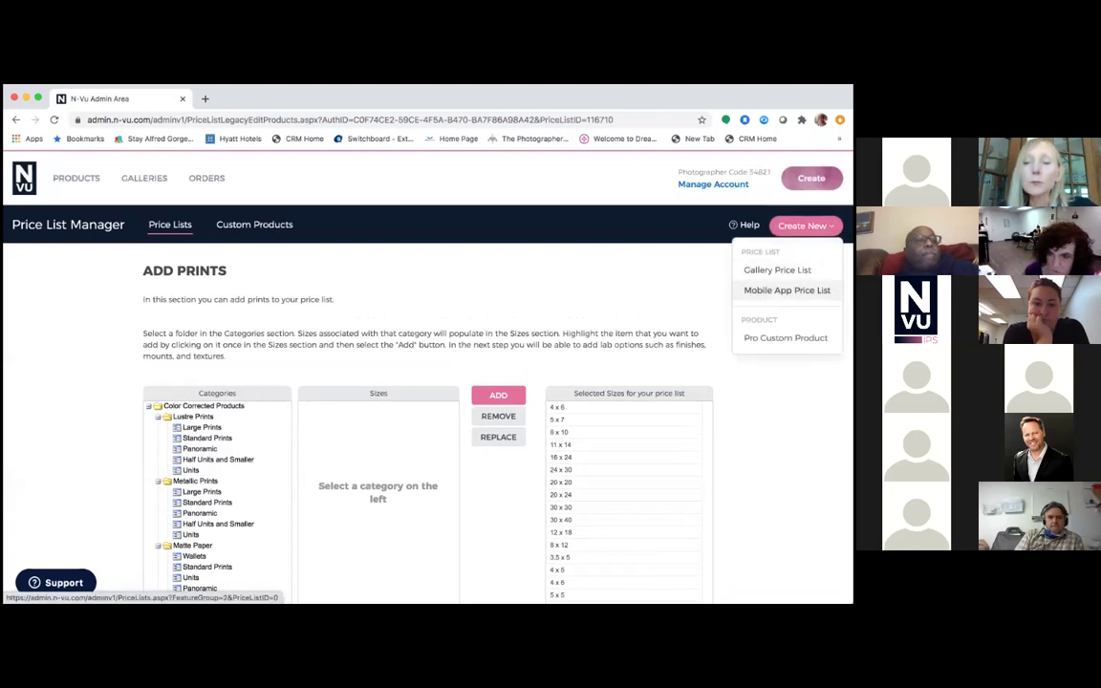
{"action": "left_click", "coordinate": [787, 290]}
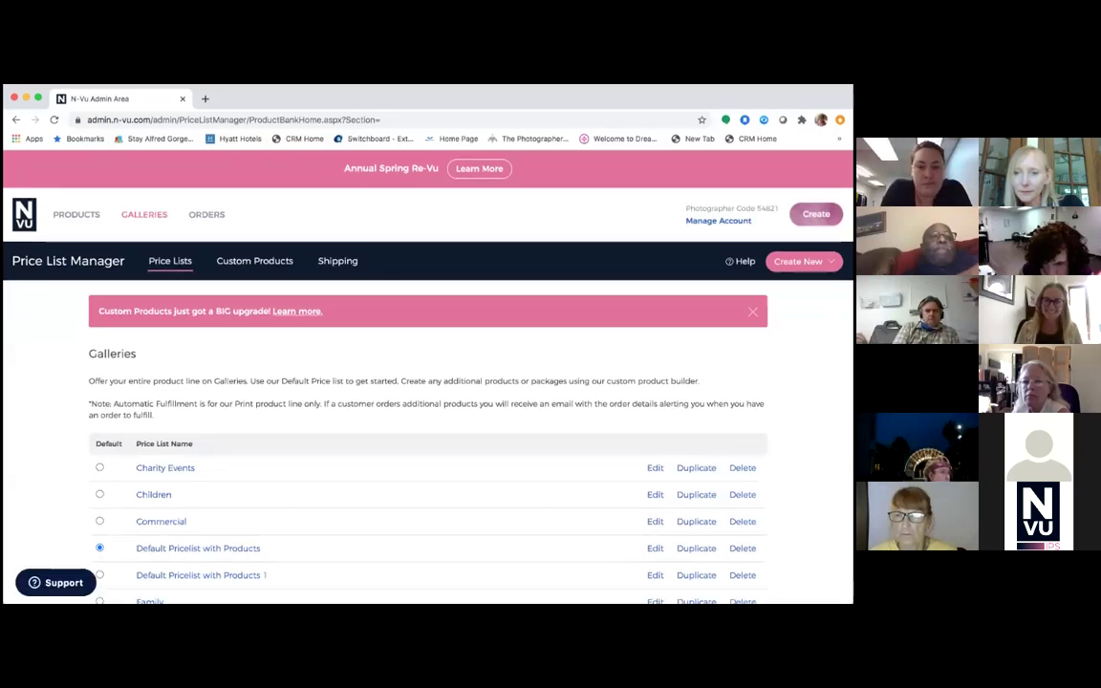
{"action": "mouse_move", "coordinate": [140, 212]}
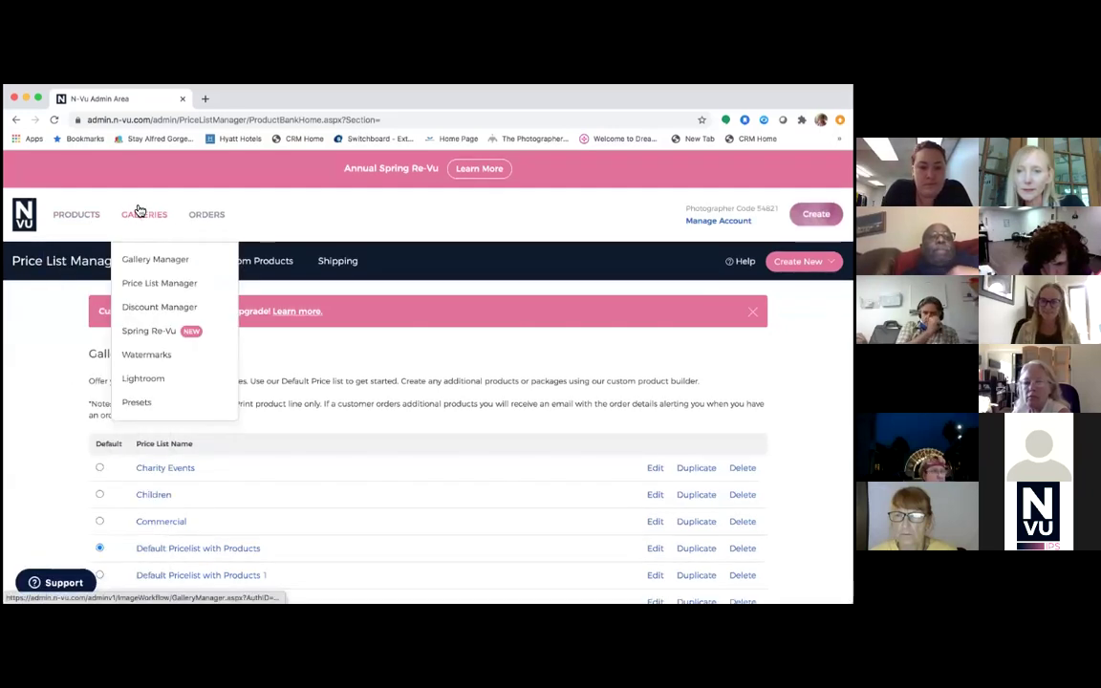
{"action": "left_click", "coordinate": [158, 284]}
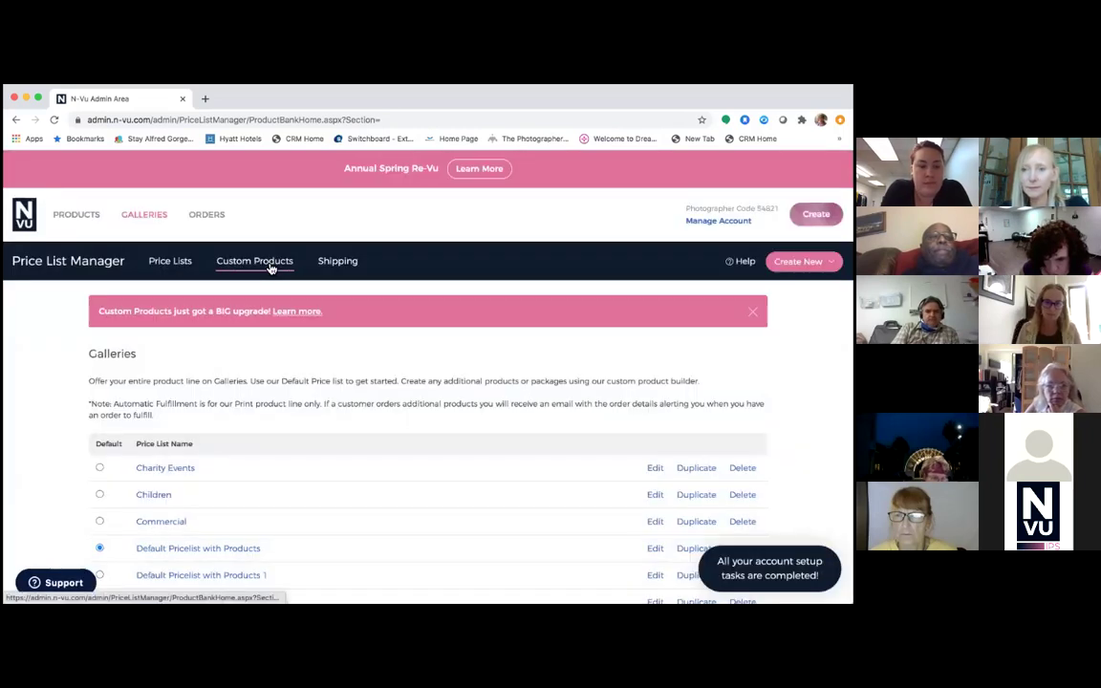
- Open the custom products and look through their categories from Prints and Acrylics to Coffee Table Books and Gifts
{"action": "left_click", "coordinate": [271, 269]}
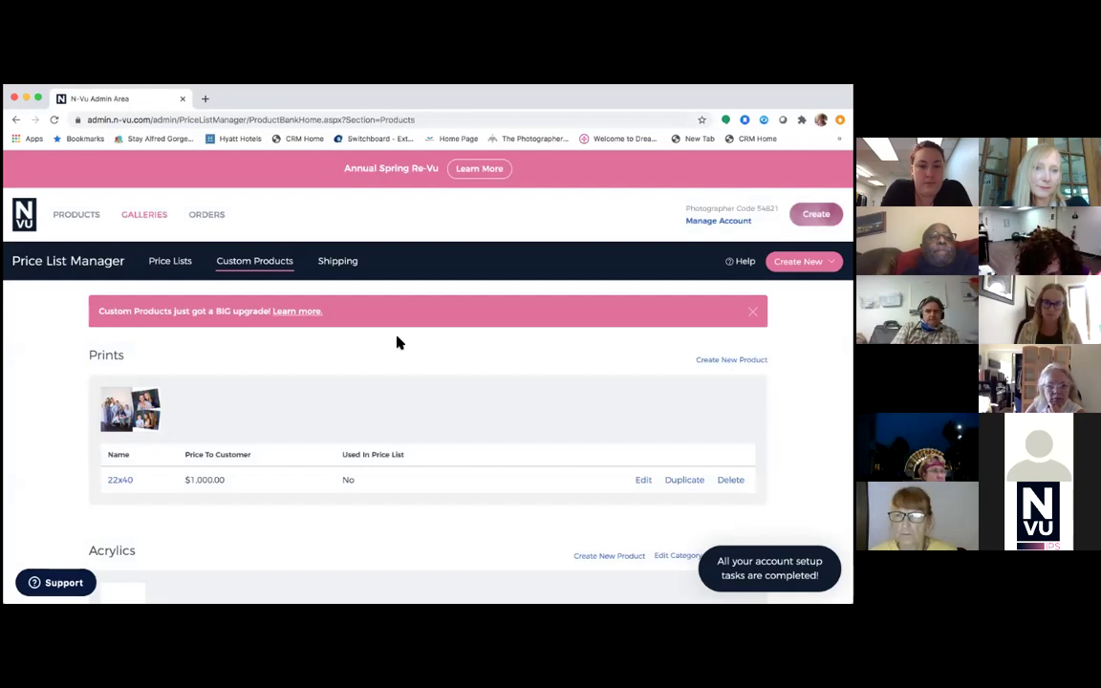
{"action": "scroll", "coordinate": [508, 374], "scroll_direction": "down", "scroll_amount": 3}
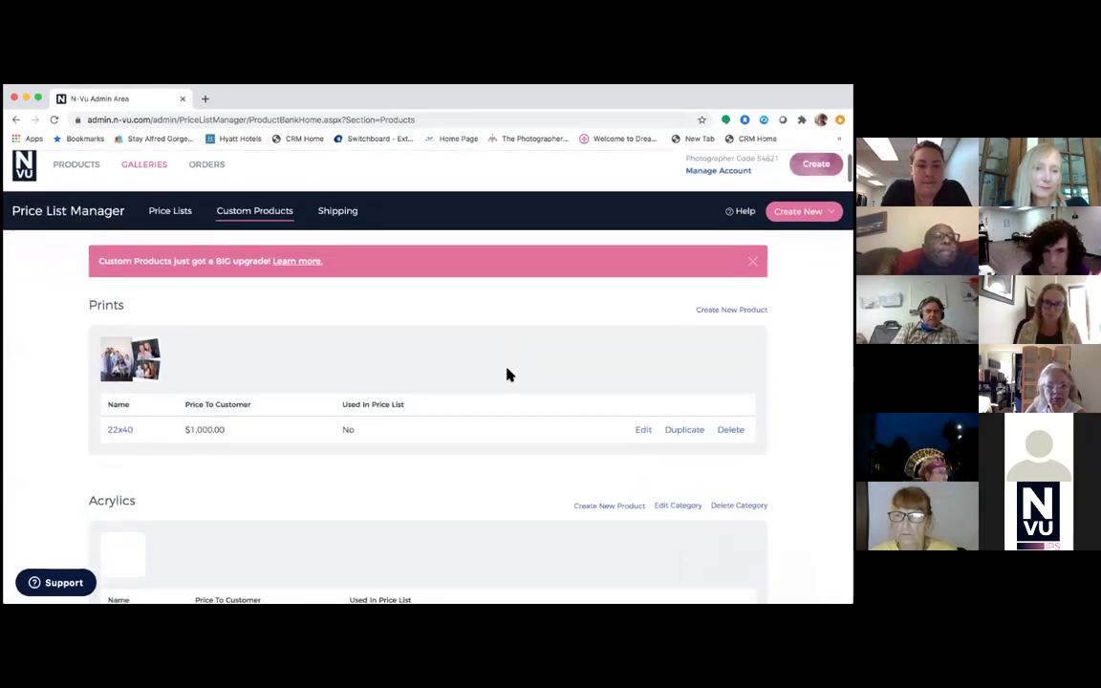
{"action": "scroll", "coordinate": [508, 374], "scroll_direction": "up", "scroll_amount": 1}
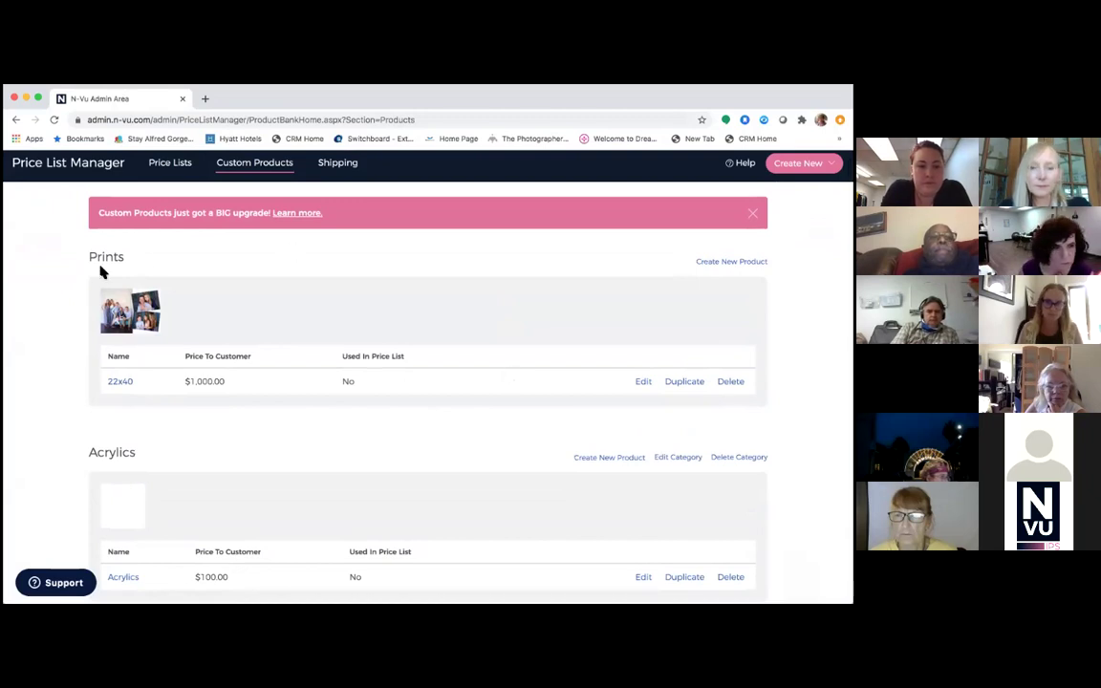
{"action": "scroll", "coordinate": [144, 540], "scroll_direction": "down", "scroll_amount": 5}
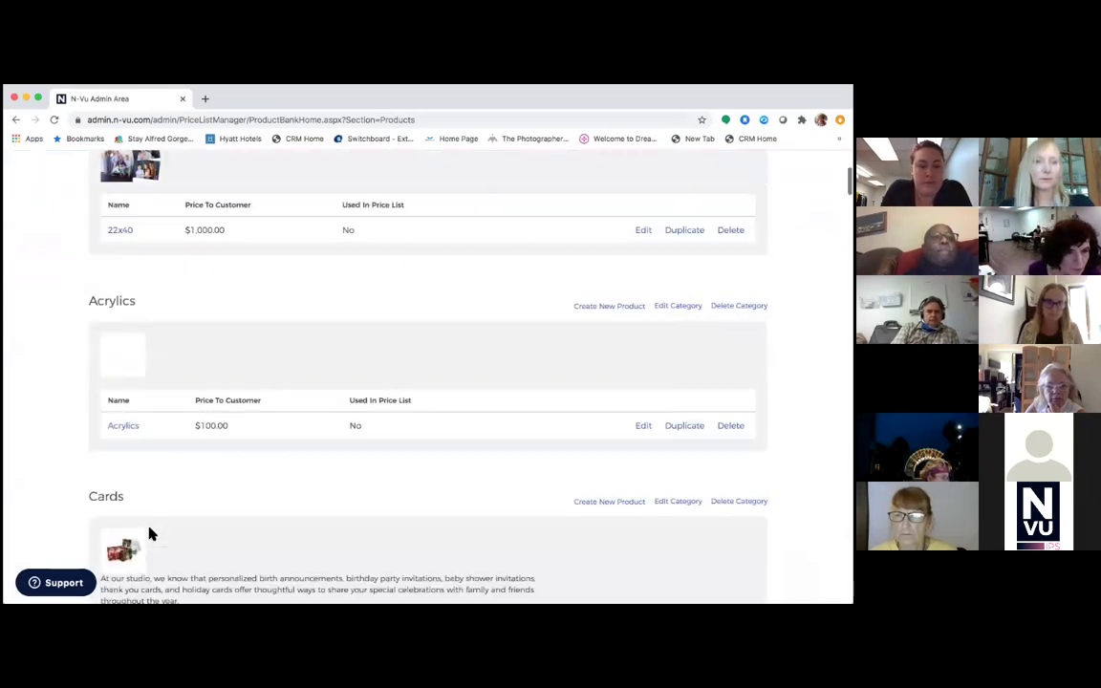
{"action": "scroll", "coordinate": [147, 532], "scroll_direction": "up", "scroll_amount": 6}
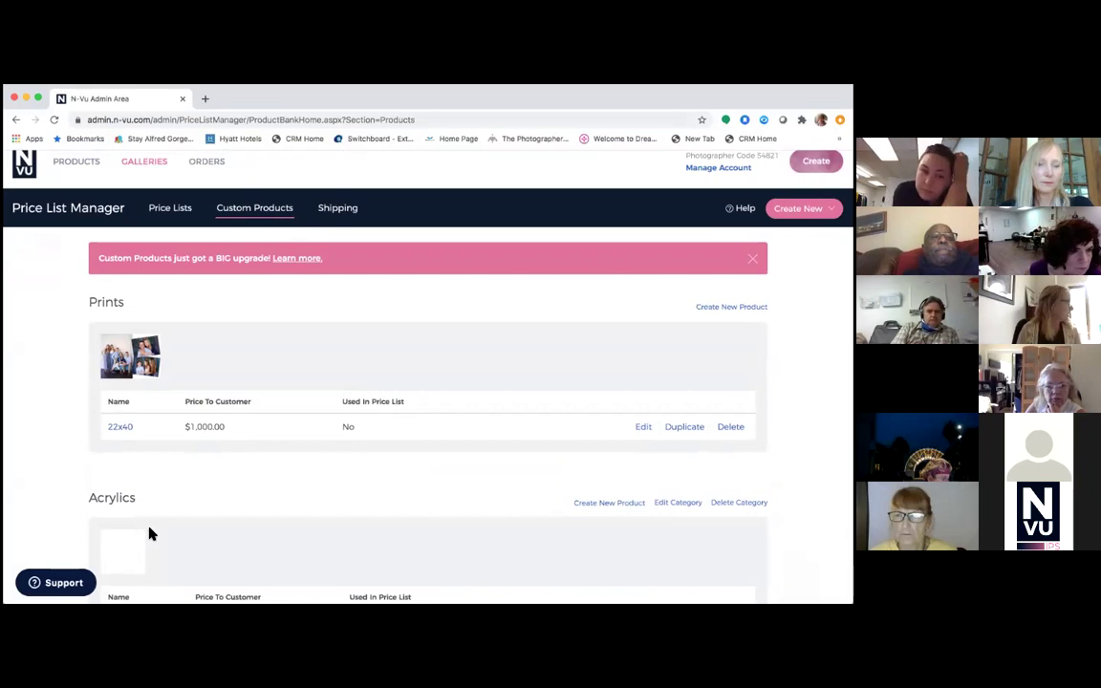
{"action": "scroll", "coordinate": [151, 533], "scroll_direction": "down", "scroll_amount": 10}
{"action": "scroll", "coordinate": [148, 537], "scroll_direction": "down", "scroll_amount": 10}
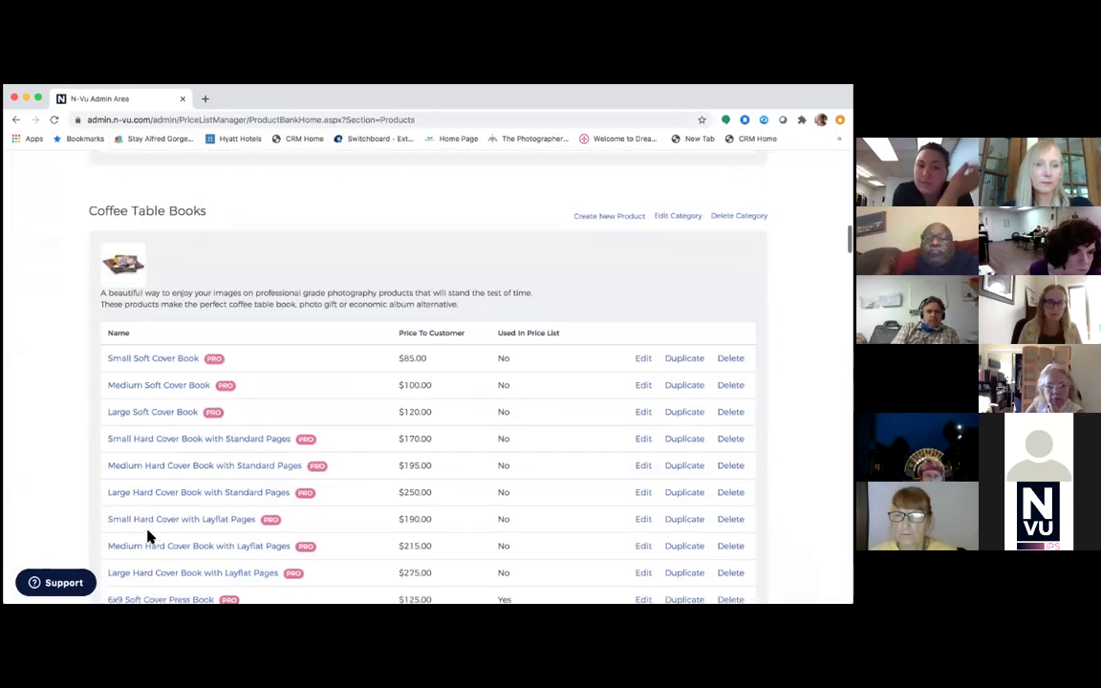
{"action": "scroll", "coordinate": [148, 537], "scroll_direction": "down", "scroll_amount": 6}
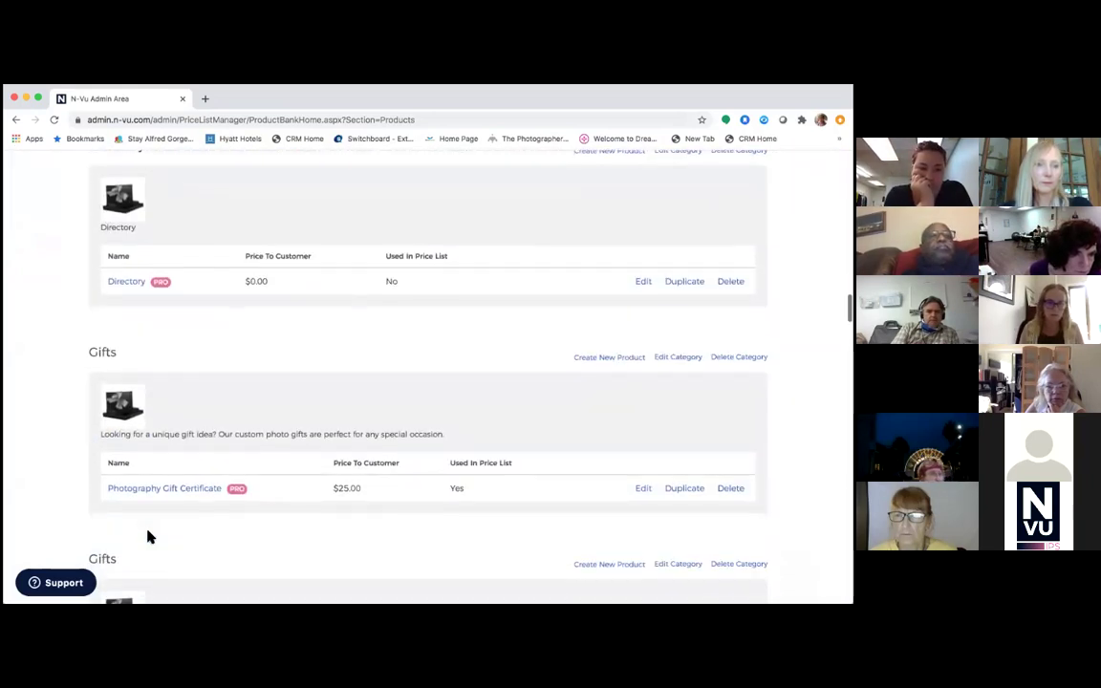
{"action": "scroll", "coordinate": [148, 537], "scroll_direction": "up", "scroll_amount": 18}
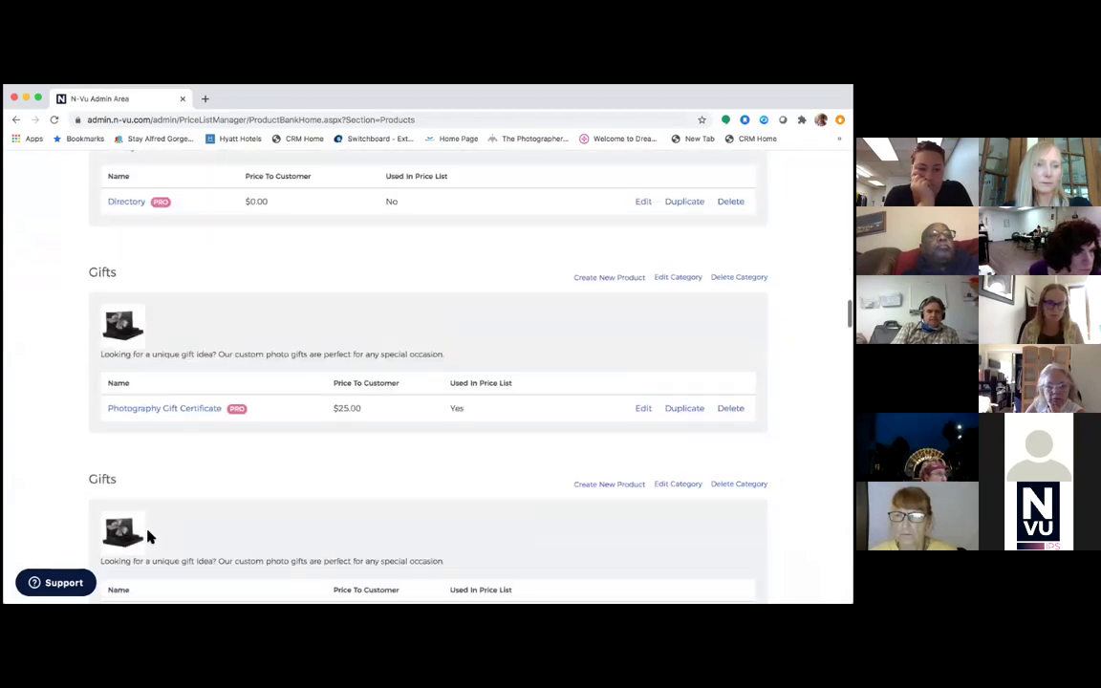
{"action": "scroll", "coordinate": [148, 537], "scroll_direction": "up", "scroll_amount": 10}
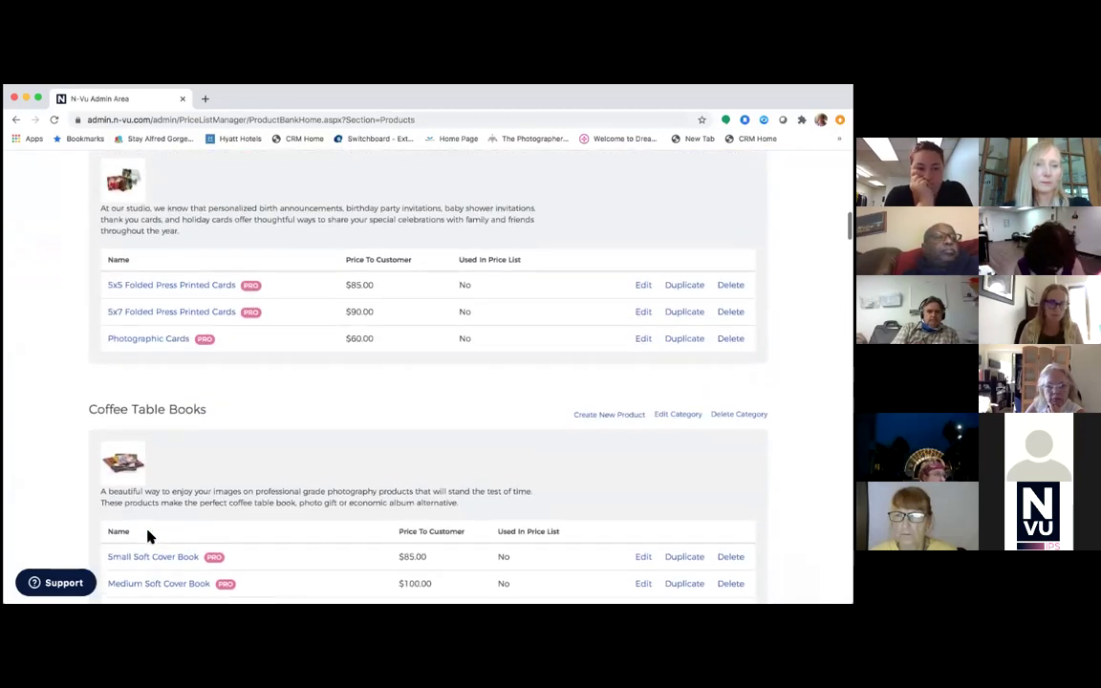
{"action": "scroll", "coordinate": [148, 537], "scroll_direction": "up", "scroll_amount": 5}
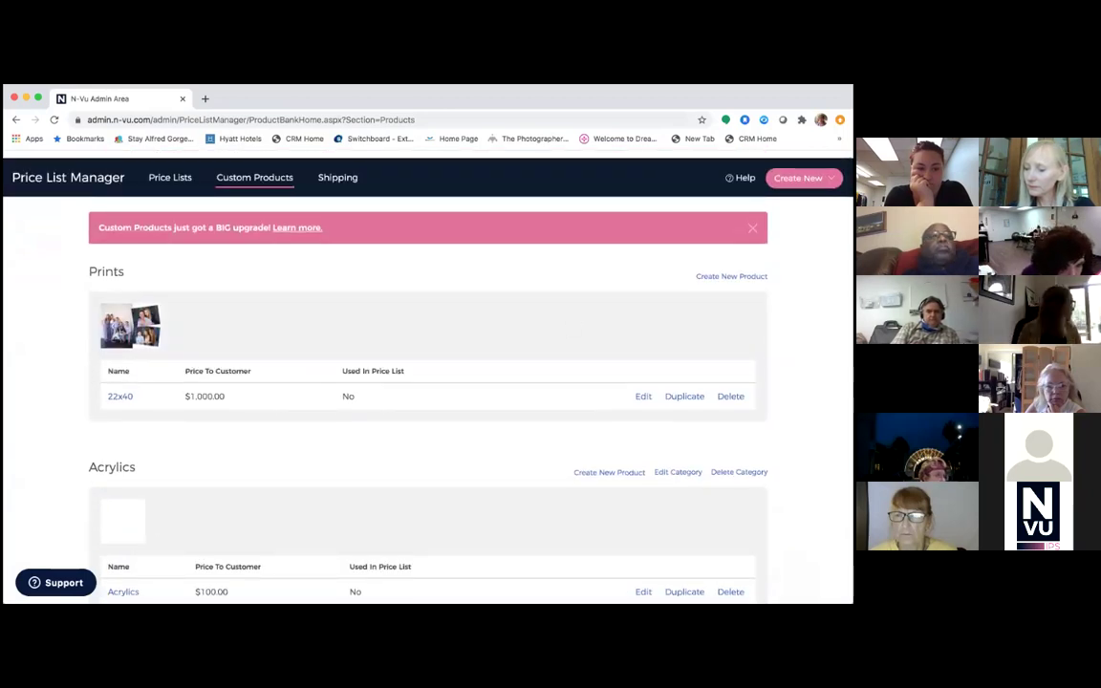
- Start a new custom product named 40x60 and set its price to $2800.00
{"action": "left_click", "coordinate": [803, 178]}
{"action": "left_click", "coordinate": [660, 249]}
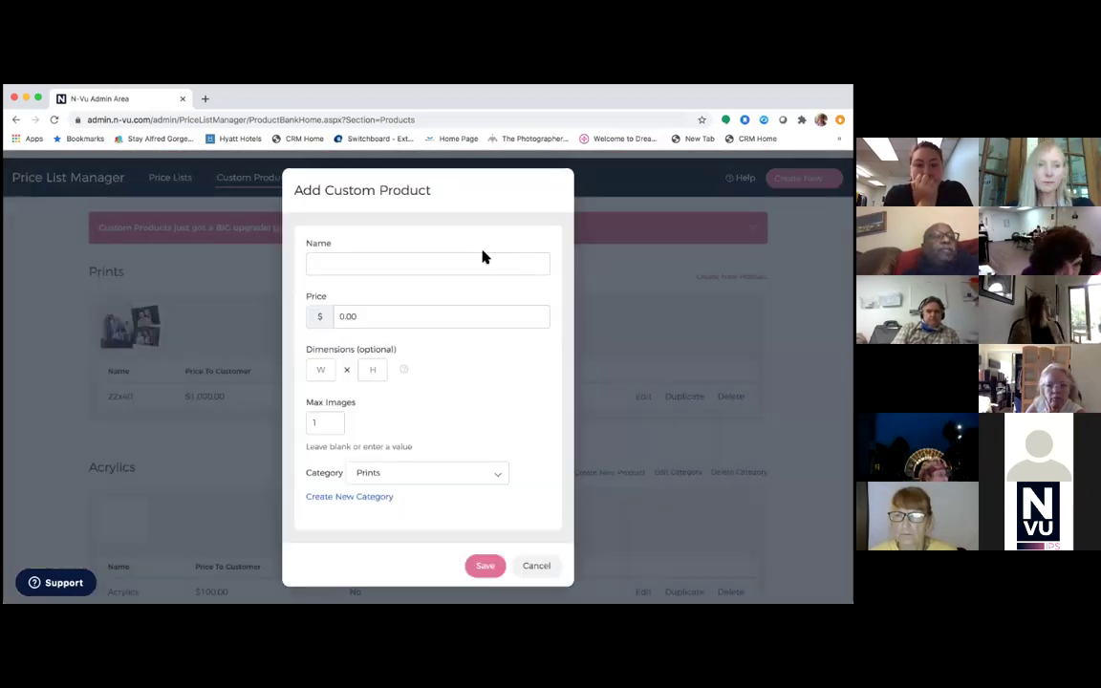
{"action": "left_click", "coordinate": [416, 273]}
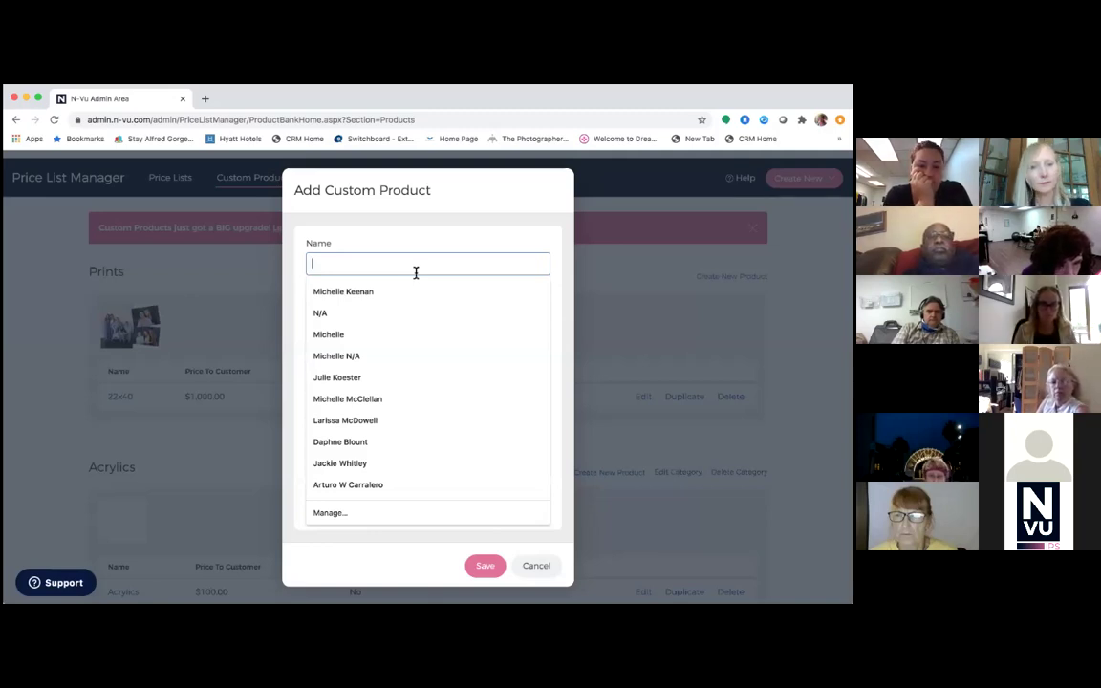
{"action": "type", "text": "4"}
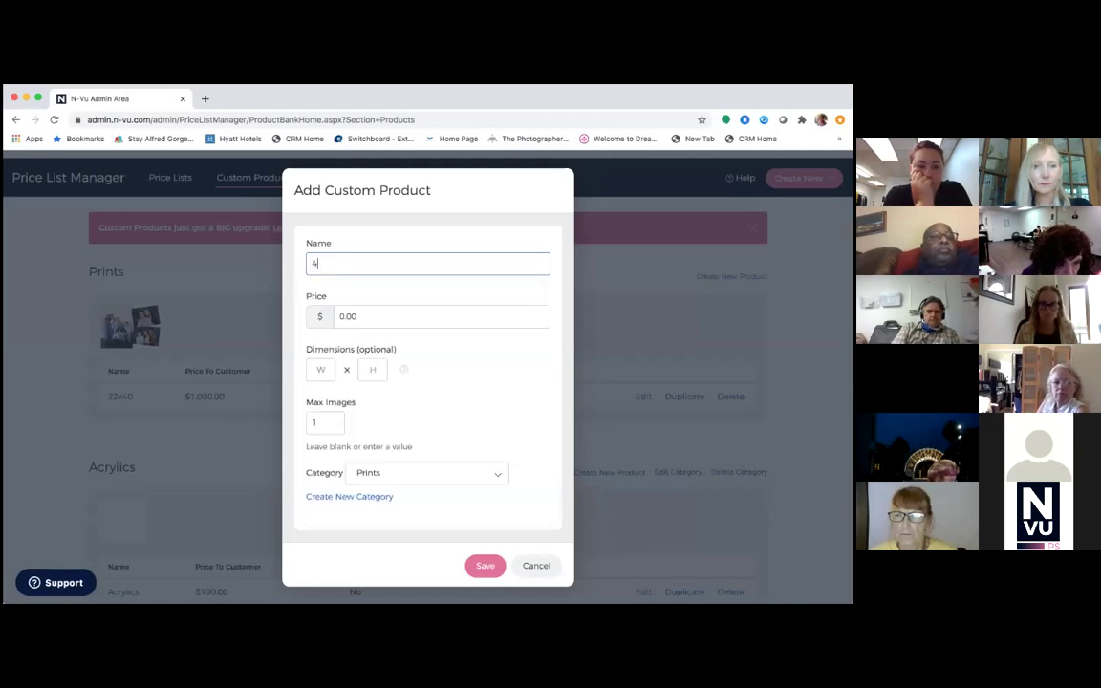
{"action": "type", "text": "0"}
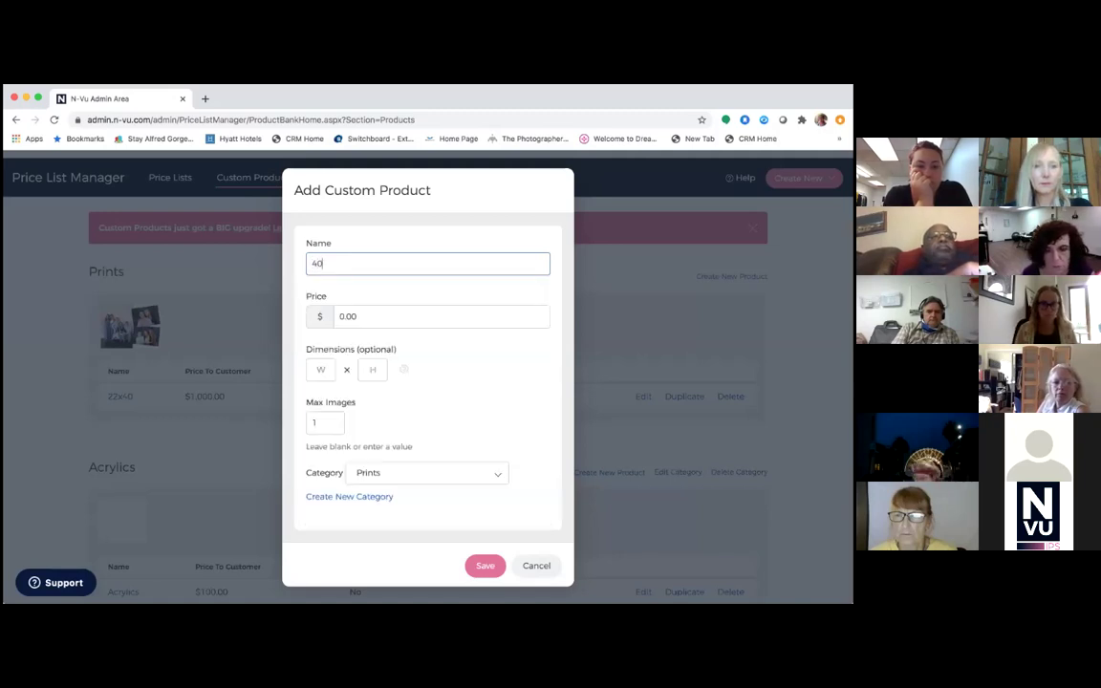
{"action": "type", "text": "x"}
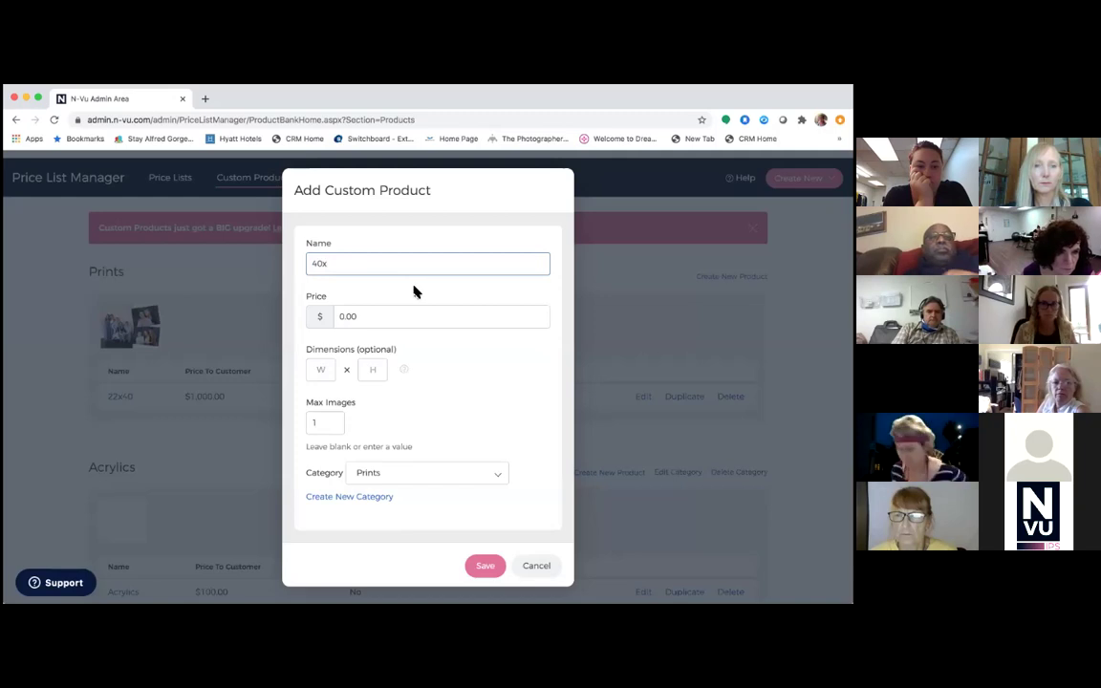
{"action": "type", "text": "60"}
{"action": "left_click_drag", "start_coordinate": [364, 314], "coordinate": [327, 317]}
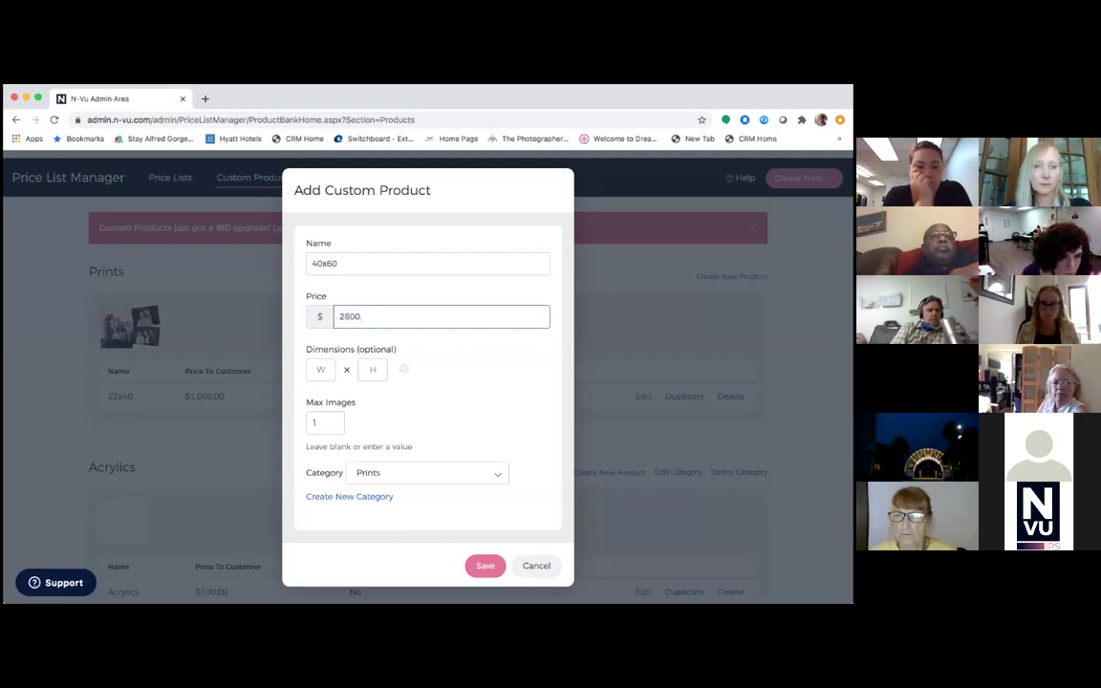
- Set the custom product's dimensions to 40 x 60 and save it in the Prints category
{"action": "left_click", "coordinate": [330, 368]}
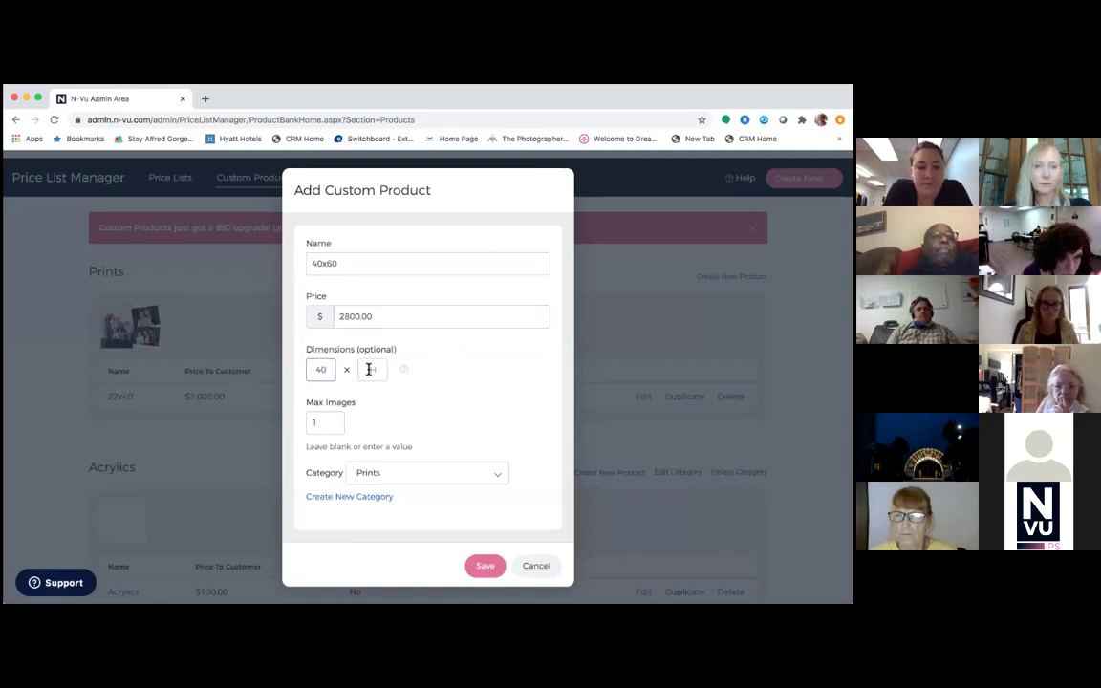
{"action": "left_click", "coordinate": [370, 374]}
{"action": "type", "text": "60"}
{"action": "scroll", "coordinate": [356, 433], "scroll_direction": "down", "scroll_amount": 2}
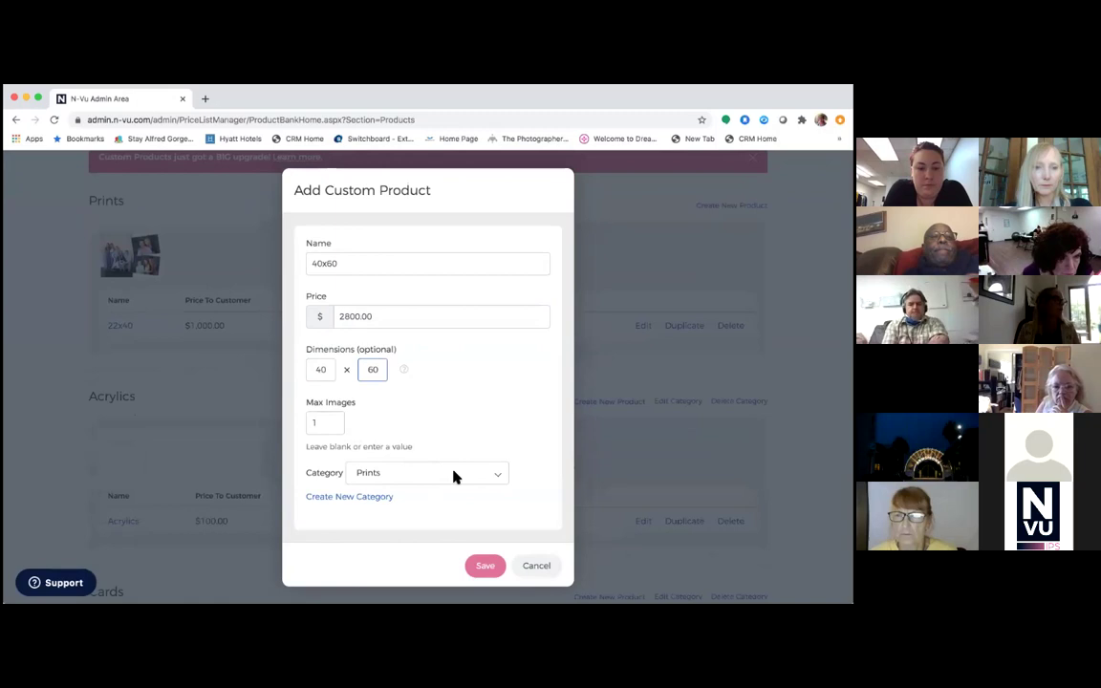
{"action": "left_click", "coordinate": [484, 567]}
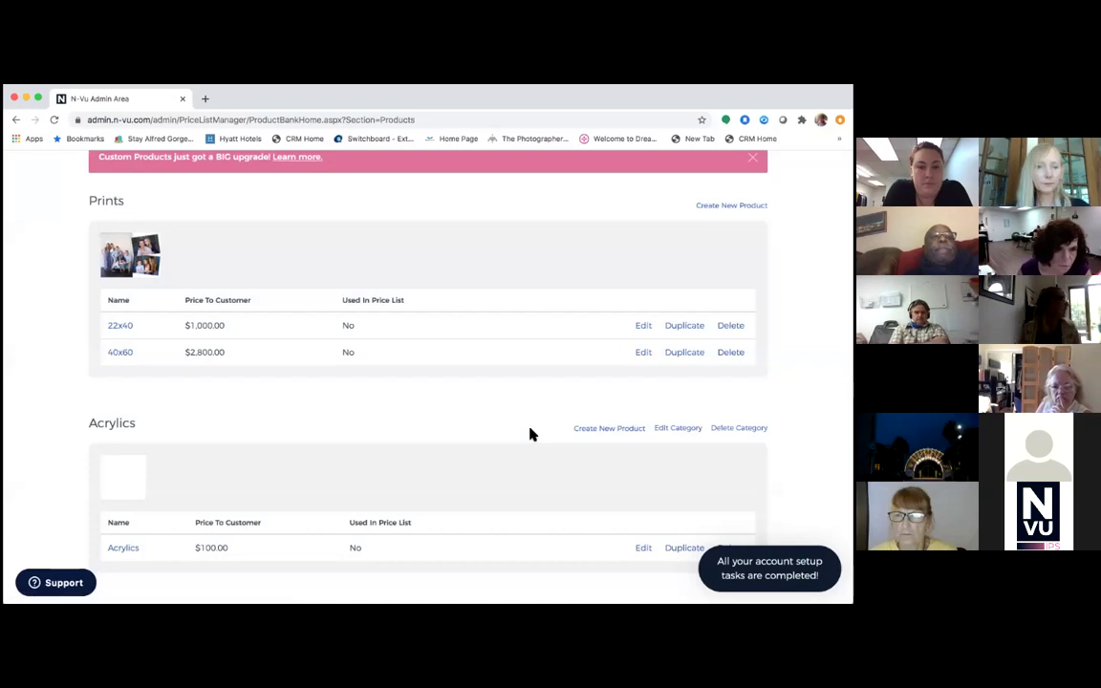
- Reopen the price list Default Pricelist with Products and look through its list of print sizes and prices
{"action": "scroll", "coordinate": [533, 435], "scroll_direction": "up", "scroll_amount": 2}
{"action": "scroll", "coordinate": [532, 434], "scroll_direction": "up", "scroll_amount": 1}
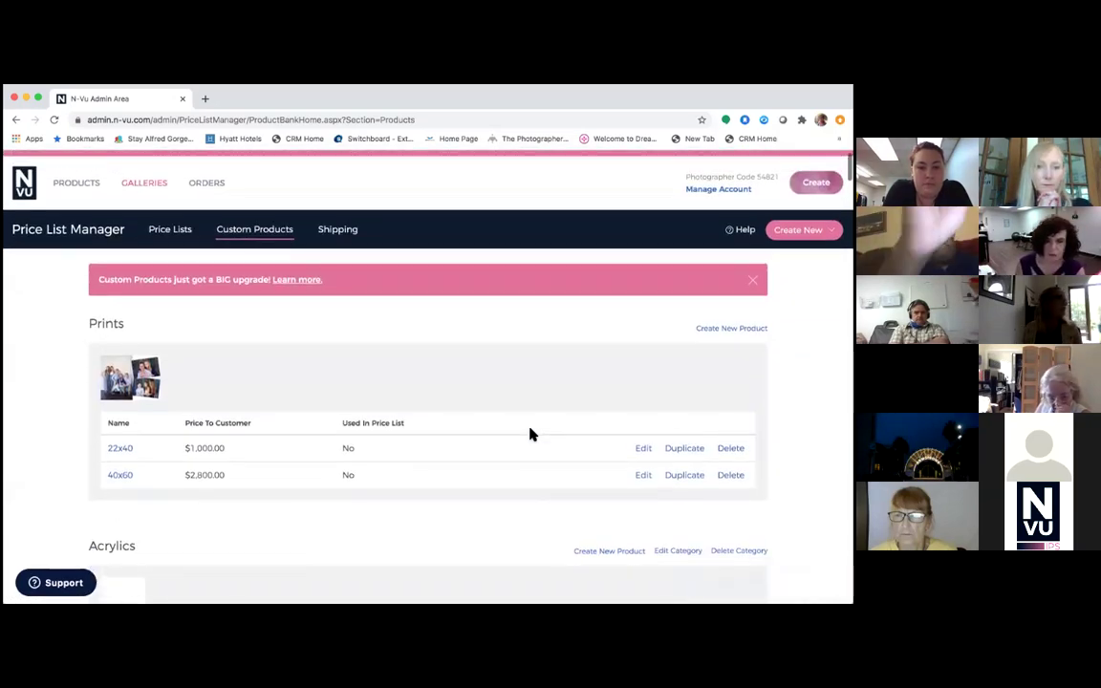
{"action": "left_click", "coordinate": [177, 237]}
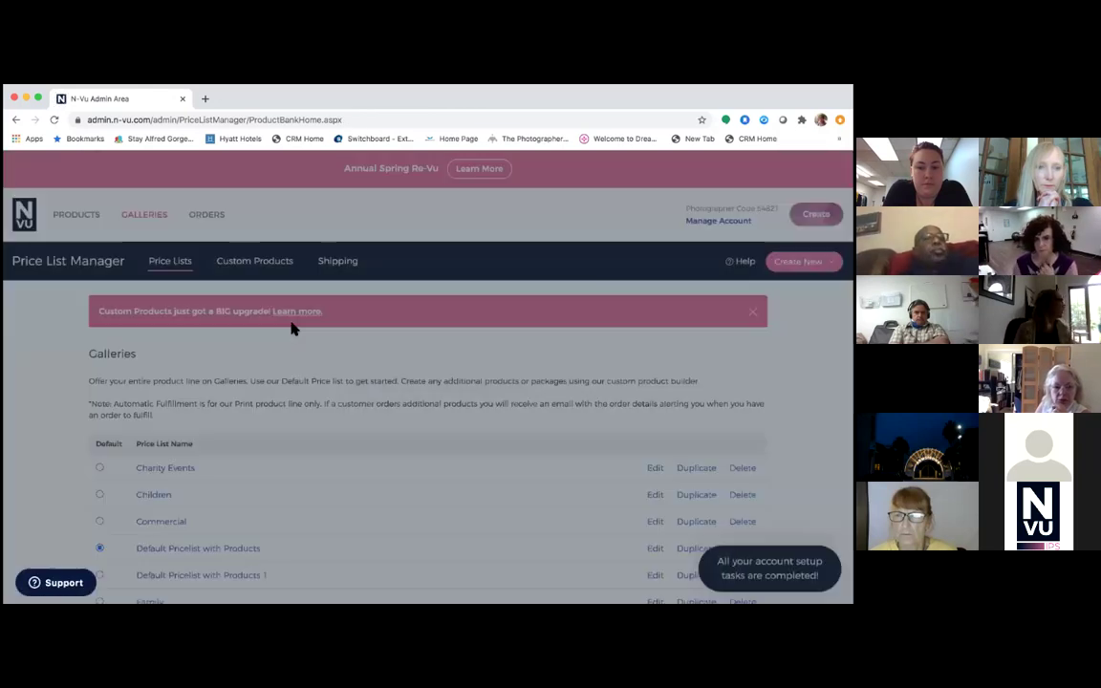
{"action": "scroll", "coordinate": [295, 382], "scroll_direction": "down", "scroll_amount": 3}
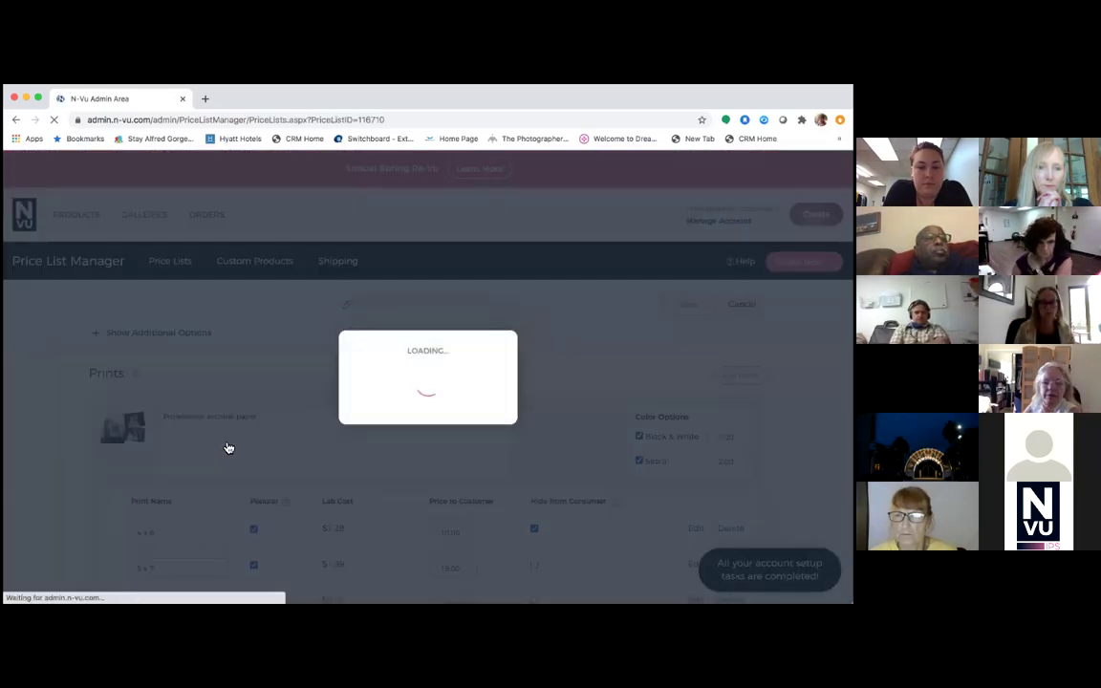
{"action": "scroll", "coordinate": [385, 411], "scroll_direction": "down", "scroll_amount": 3}
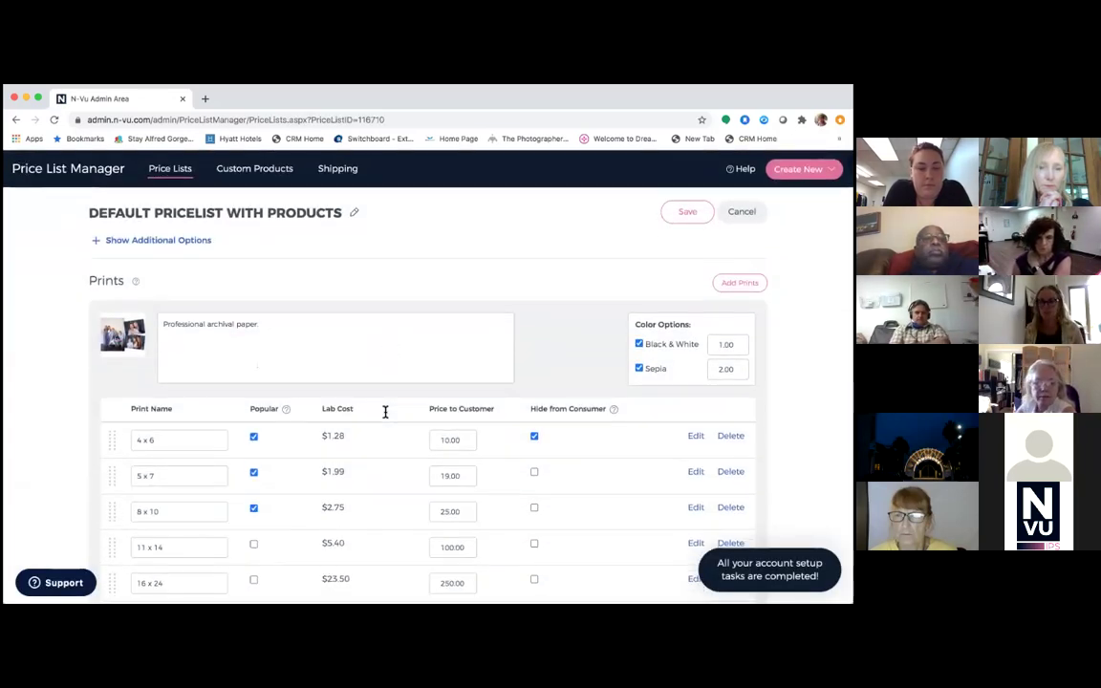
{"action": "scroll", "coordinate": [386, 412], "scroll_direction": "down", "scroll_amount": 8}
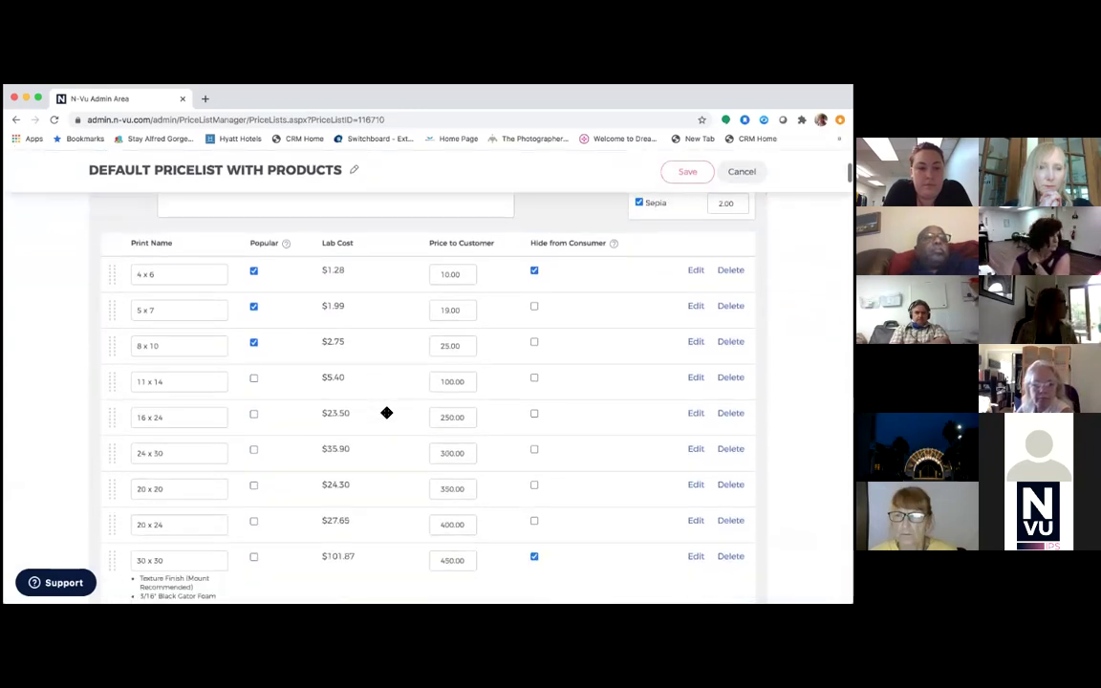
{"action": "scroll", "coordinate": [386, 412], "scroll_direction": "down", "scroll_amount": 7}
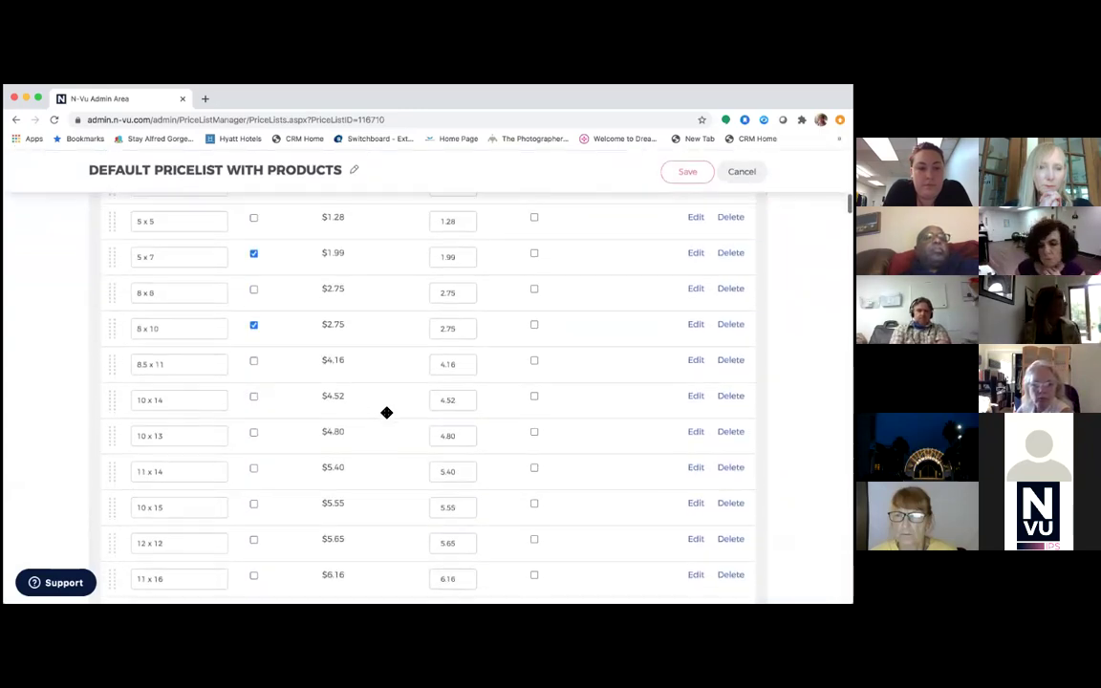
{"action": "scroll", "coordinate": [386, 412], "scroll_direction": "up", "scroll_amount": 10}
{"action": "scroll", "coordinate": [386, 412], "scroll_direction": "up", "scroll_amount": 3}
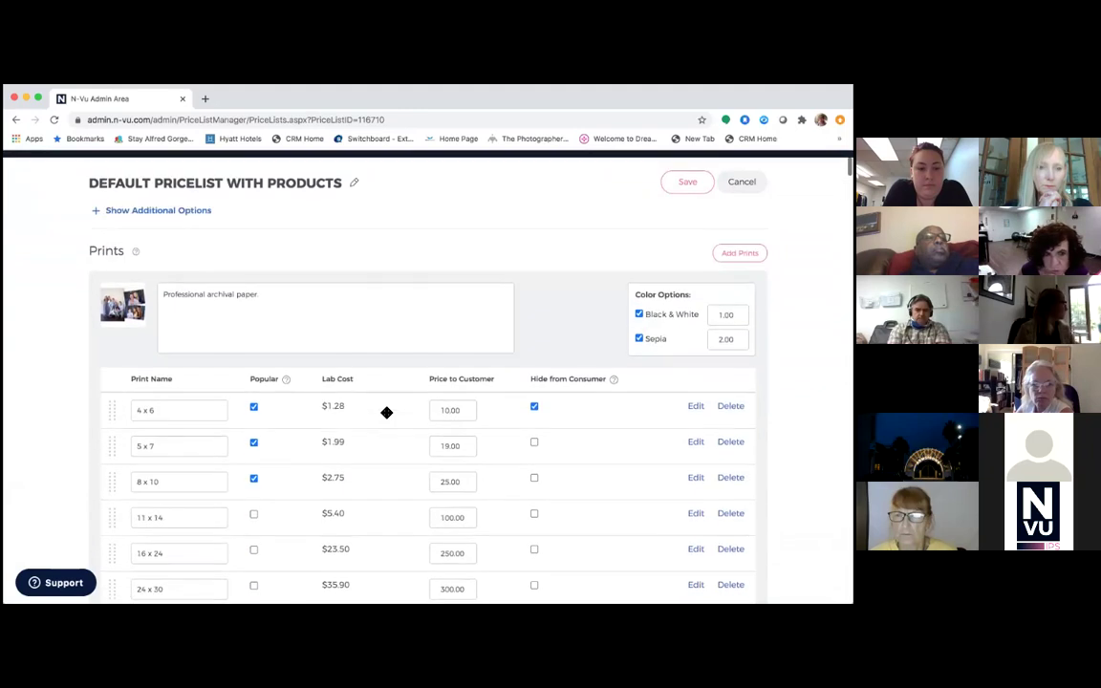
- Add the custom product 40x60 to the price list's Prints section, leaving 22x40 out, and save the changes
{"action": "scroll", "coordinate": [390, 412], "scroll_direction": "up", "scroll_amount": 2}
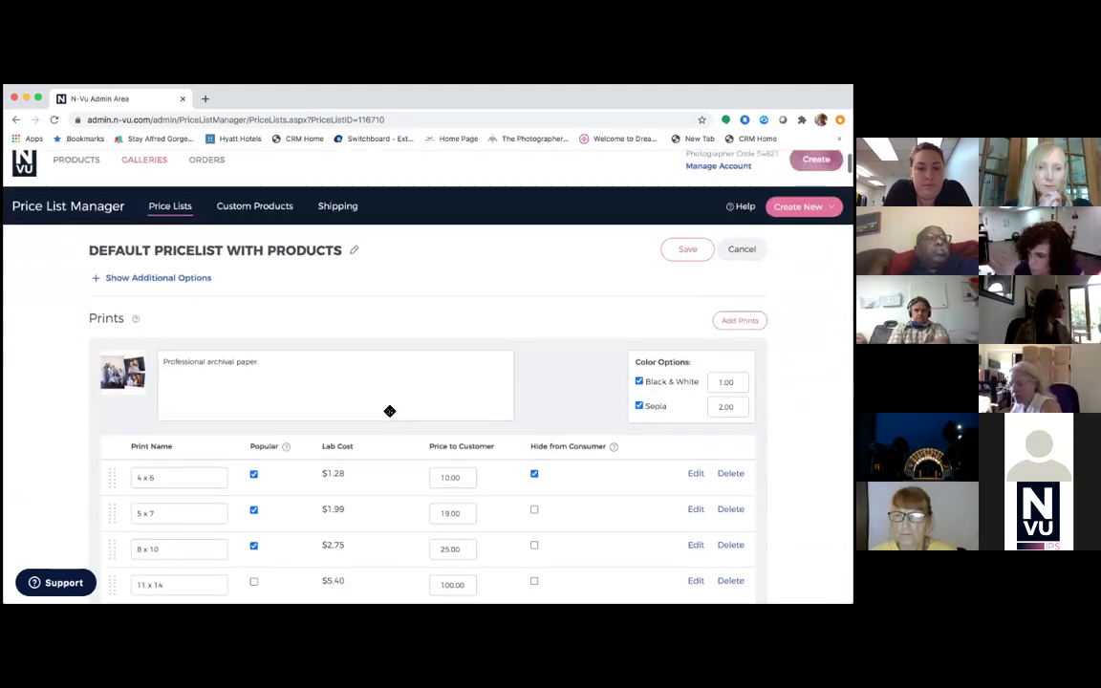
{"action": "scroll", "coordinate": [388, 410], "scroll_direction": "down", "scroll_amount": 1}
{"action": "left_click", "coordinate": [739, 292]}
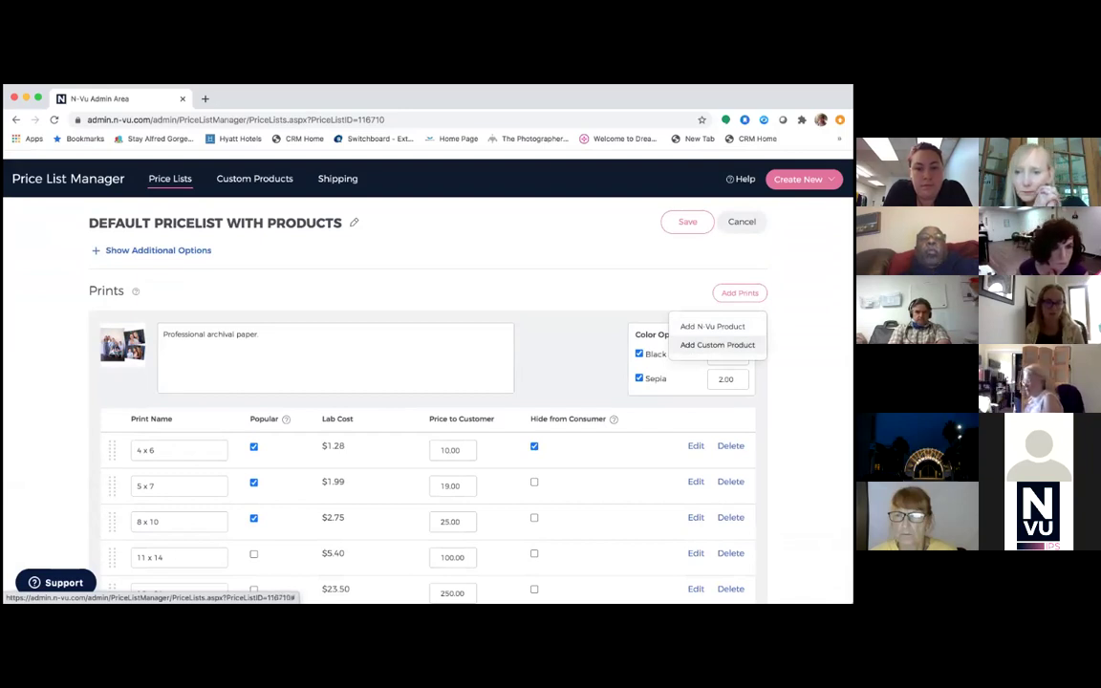
{"action": "left_click", "coordinate": [717, 345]}
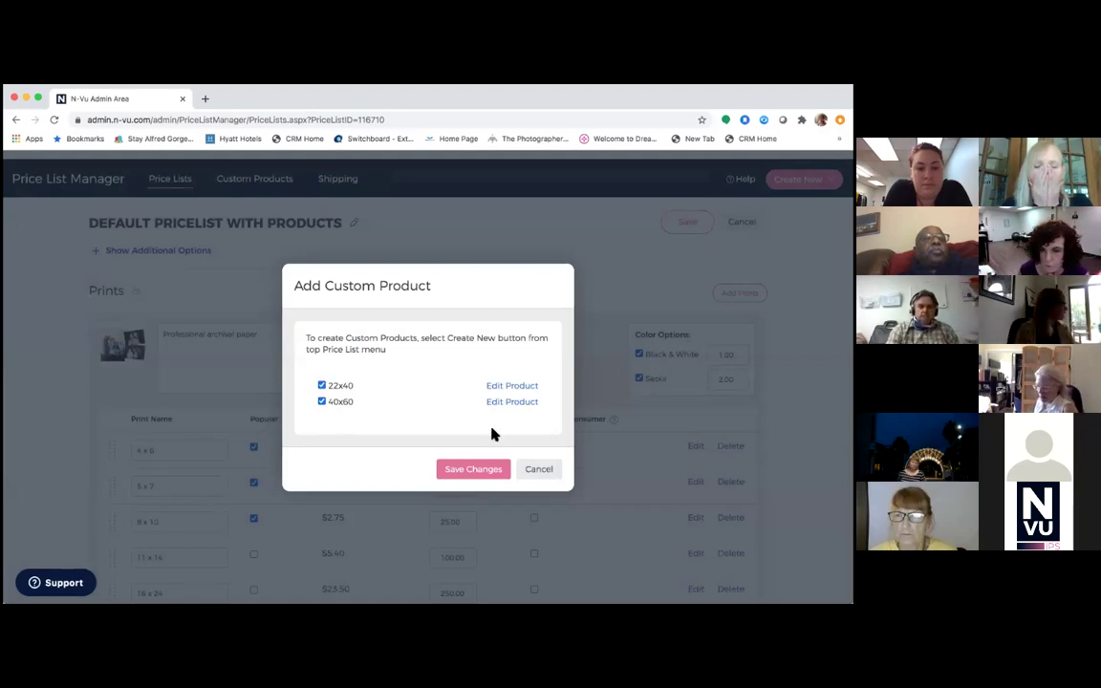
{"action": "left_click", "coordinate": [322, 385]}
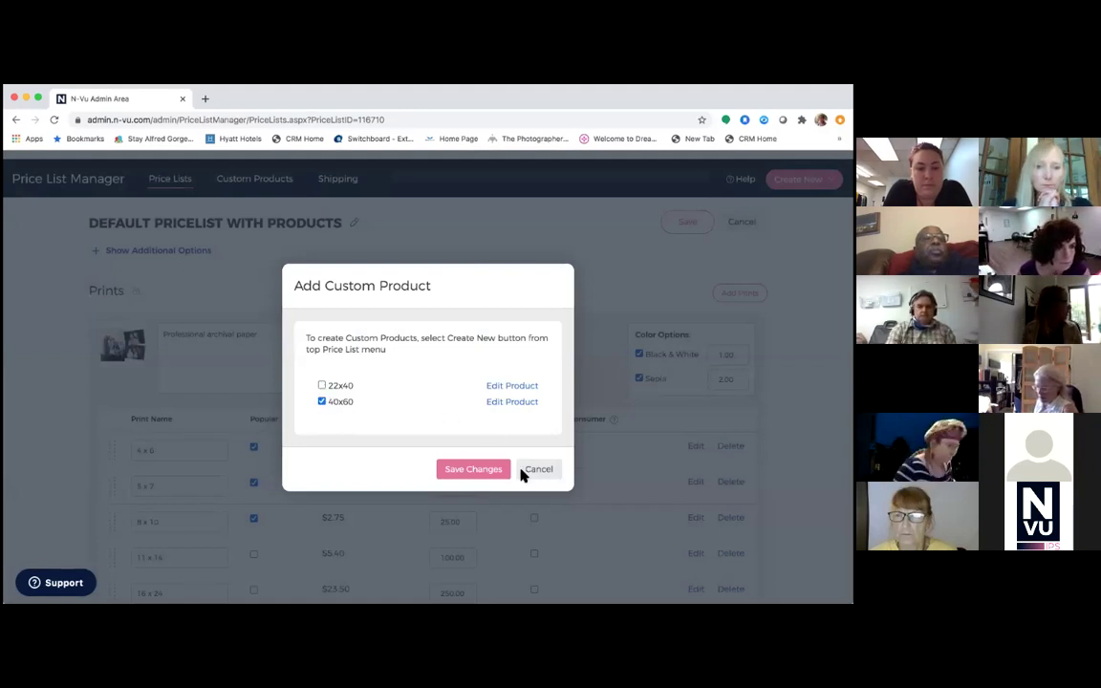
{"action": "left_click", "coordinate": [473, 469]}
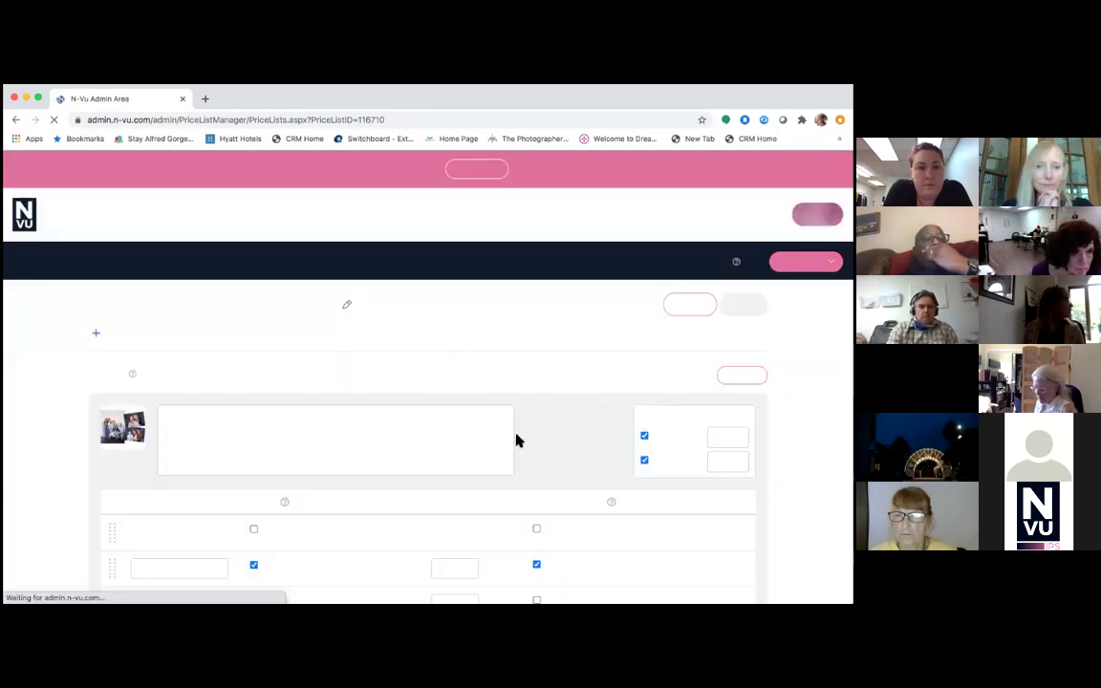
- Set the 40x60 Acrylic print's customer price to 2800.00 and check the custom 40x60 product at the start of the Prints list
{"action": "scroll", "coordinate": [516, 439], "scroll_direction": "down", "scroll_amount": 10}
{"action": "scroll", "coordinate": [518, 436], "scroll_direction": "down", "scroll_amount": 5}
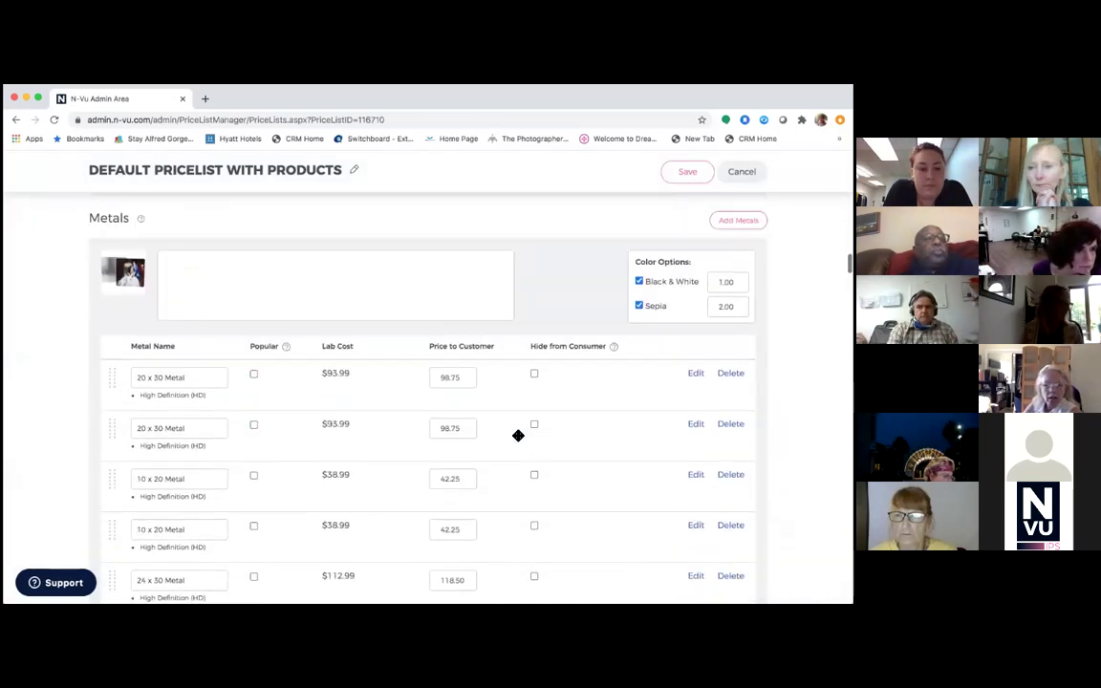
{"action": "scroll", "coordinate": [518, 436], "scroll_direction": "up", "scroll_amount": 4}
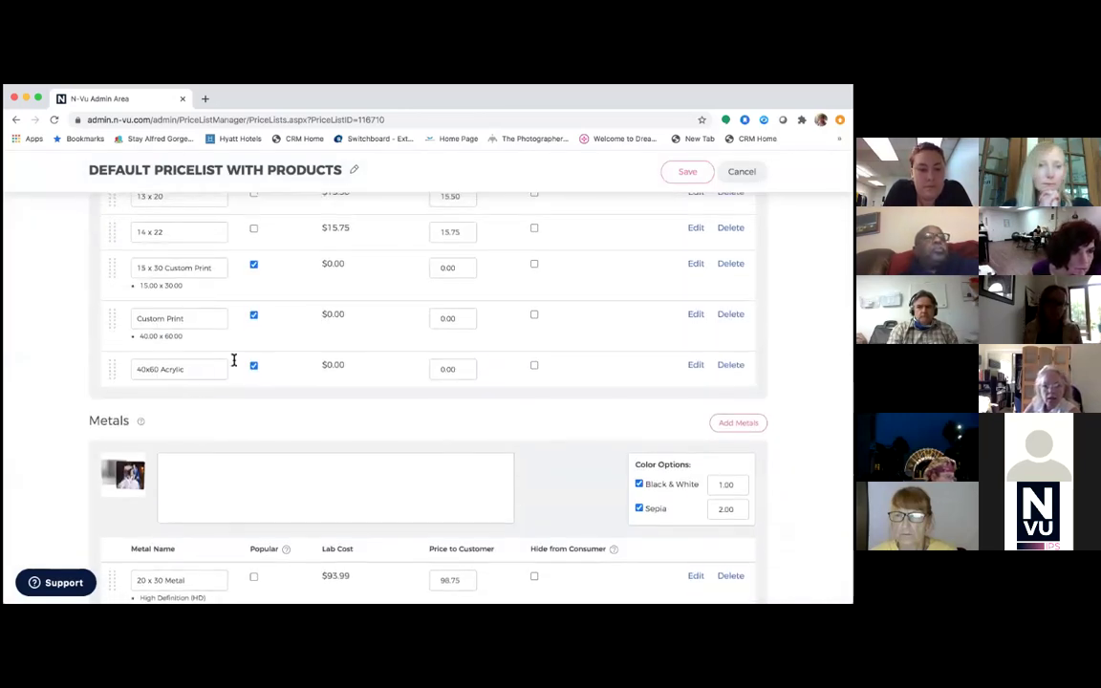
{"action": "scroll", "coordinate": [562, 386], "scroll_direction": "up", "scroll_amount": 4}
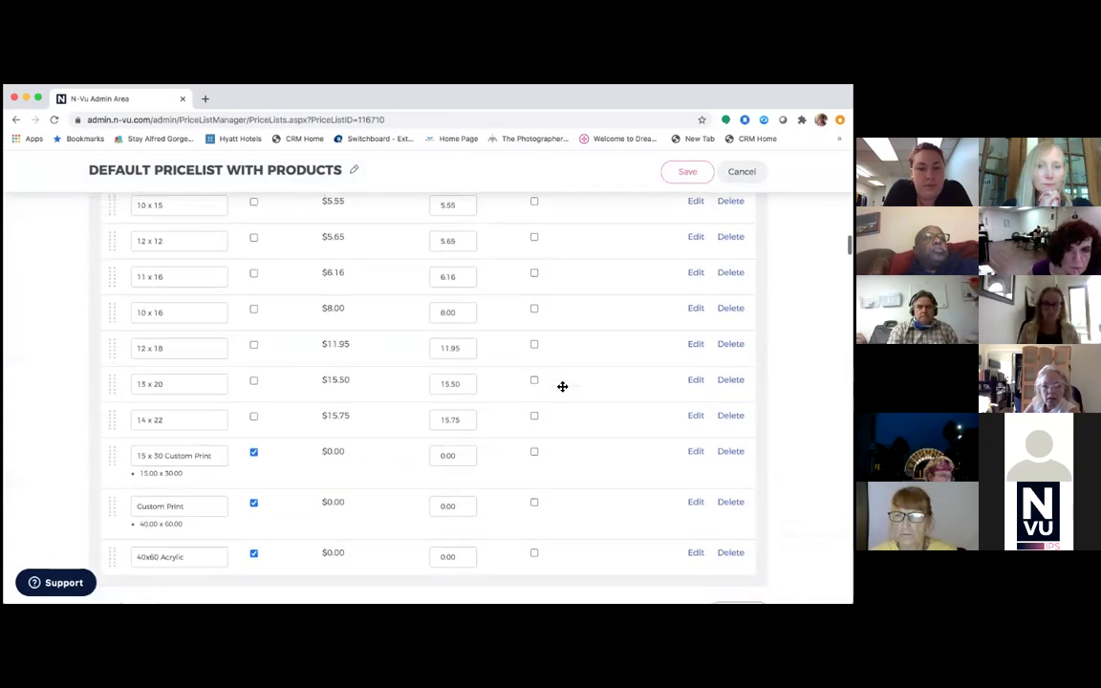
{"action": "scroll", "coordinate": [562, 387], "scroll_direction": "down", "scroll_amount": 2}
{"action": "scroll", "coordinate": [562, 387], "scroll_direction": "up", "scroll_amount": 5}
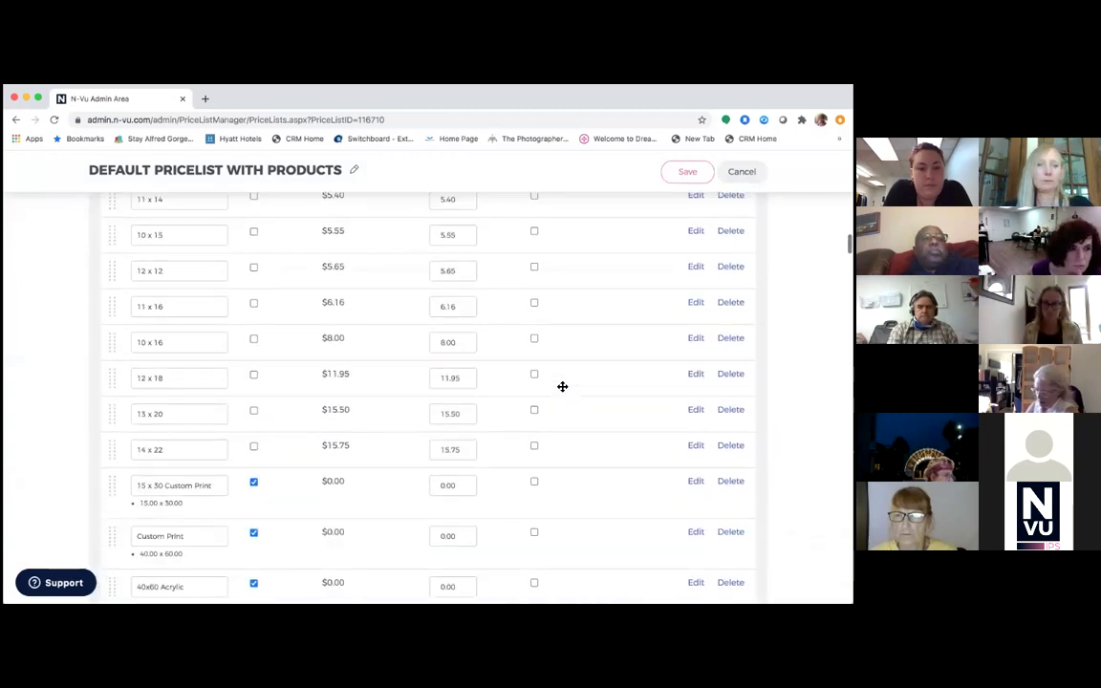
{"action": "scroll", "coordinate": [562, 387], "scroll_direction": "up", "scroll_amount": 3}
{"action": "scroll", "coordinate": [562, 386], "scroll_direction": "down", "scroll_amount": 8}
{"action": "scroll", "coordinate": [562, 388], "scroll_direction": "down", "scroll_amount": 1}
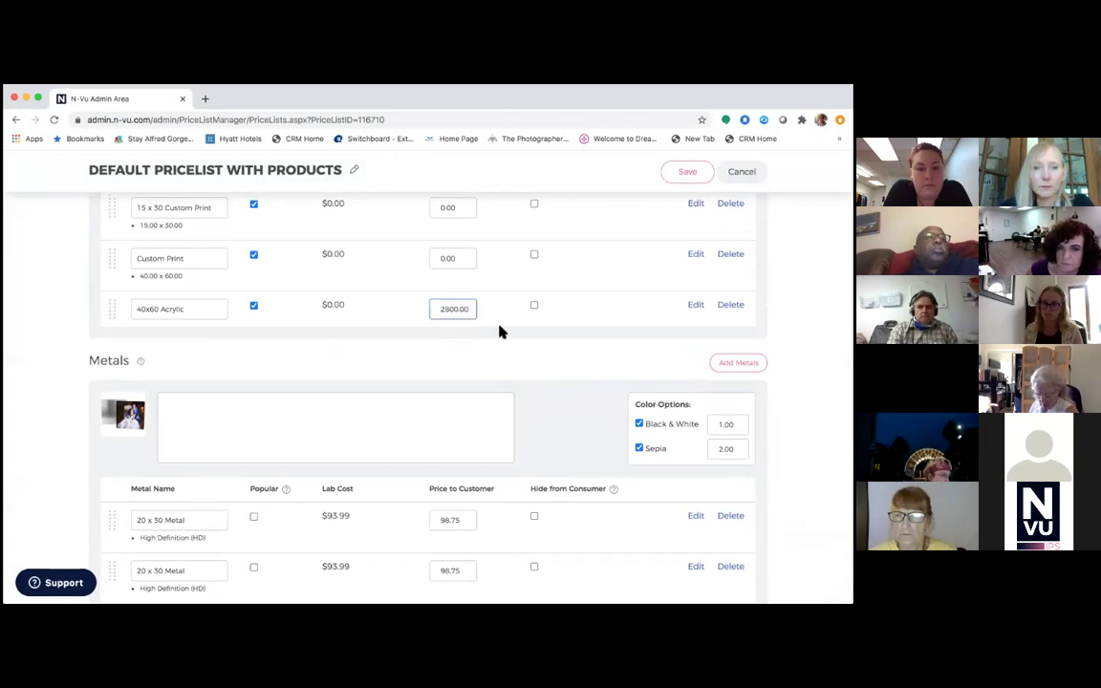
{"action": "scroll", "coordinate": [629, 338], "scroll_direction": "up", "scroll_amount": 8}
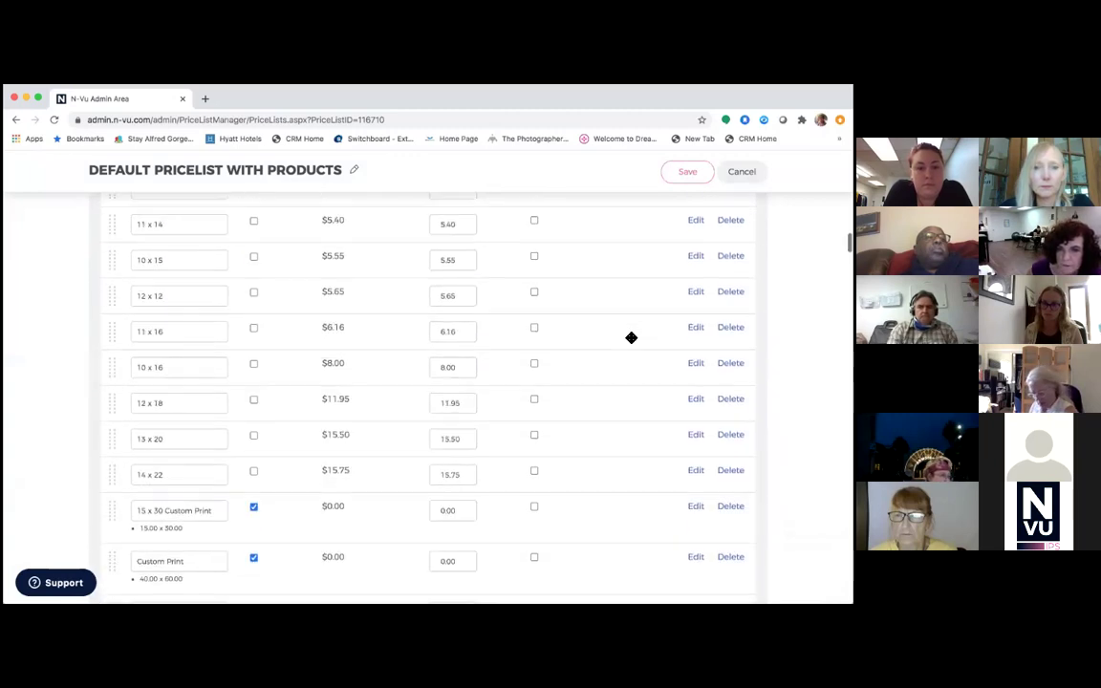
{"action": "scroll", "coordinate": [630, 337], "scroll_direction": "up", "scroll_amount": 15}
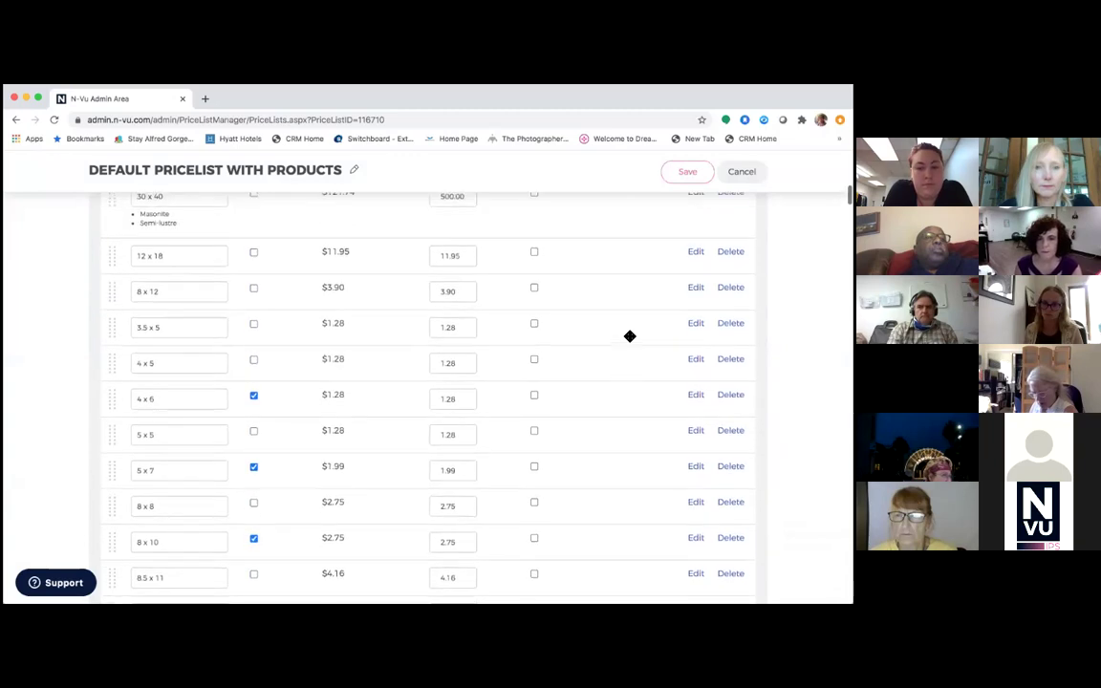
{"action": "scroll", "coordinate": [629, 336], "scroll_direction": "up", "scroll_amount": 10}
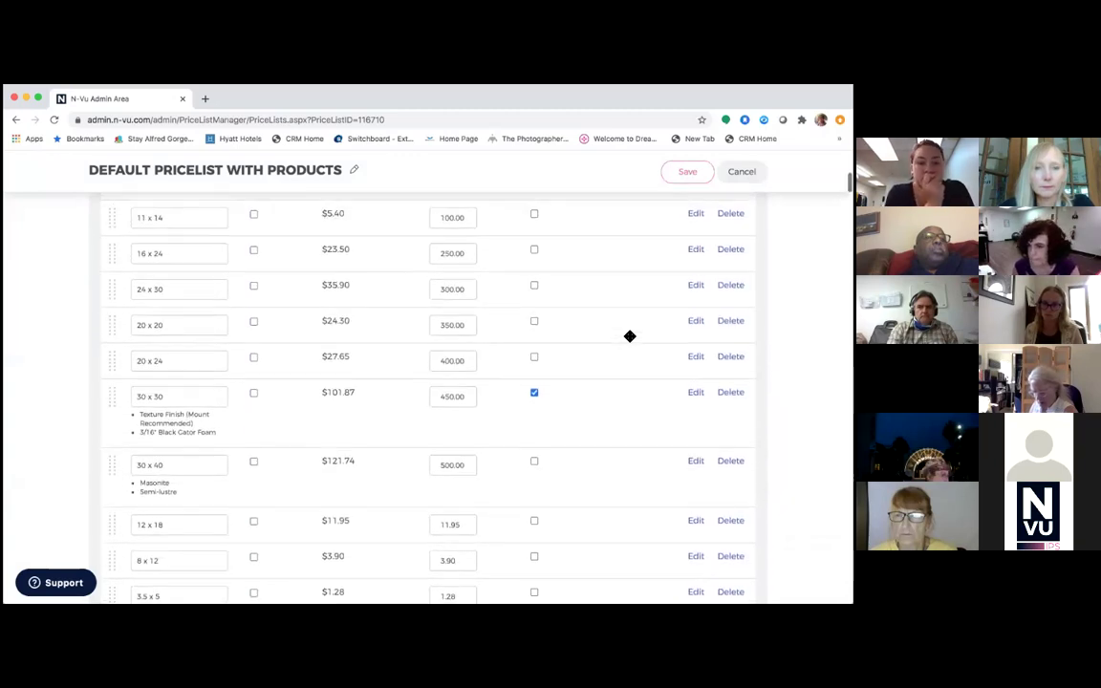
{"action": "scroll", "coordinate": [630, 336], "scroll_direction": "up", "scroll_amount": 2}
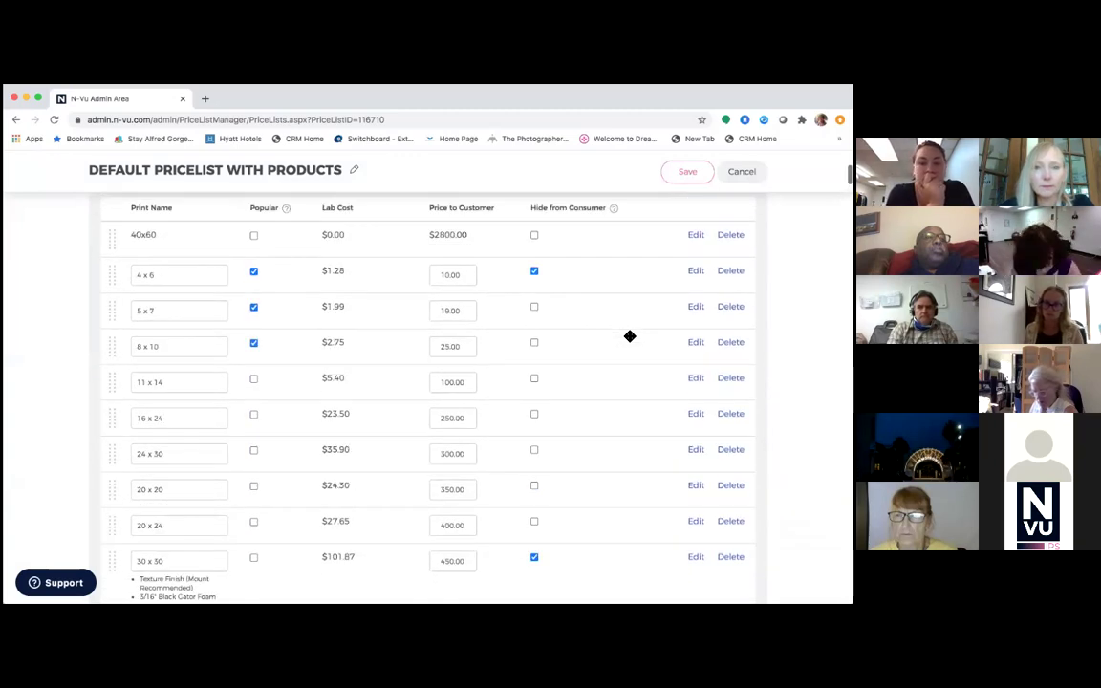
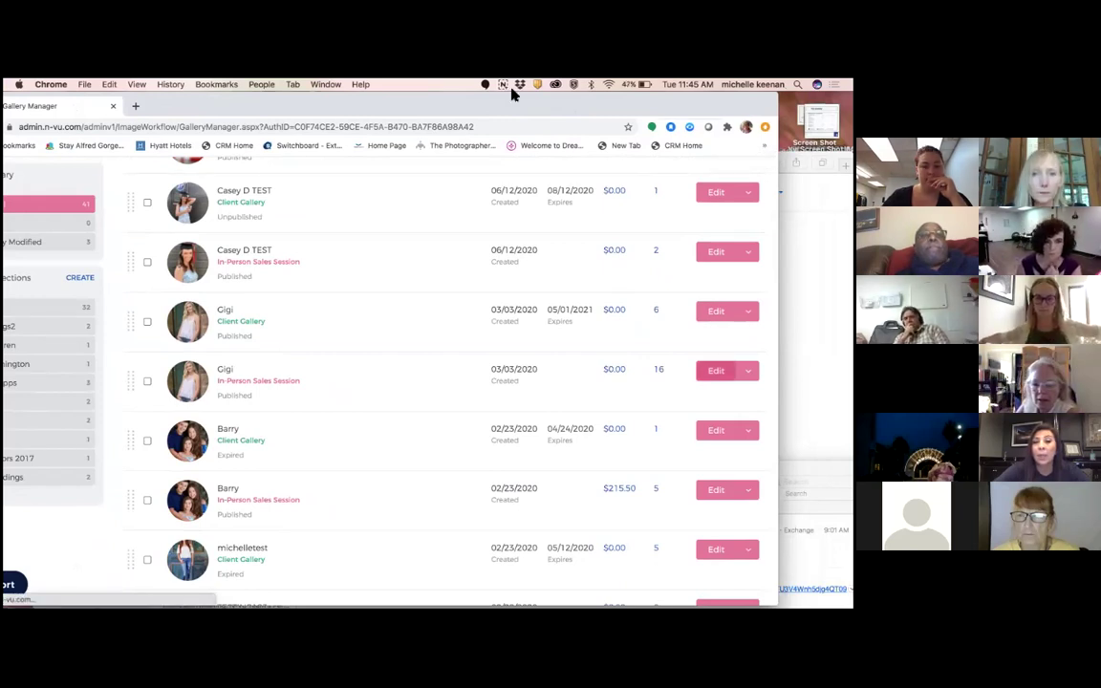
- Begin a single-screen, fullscreen in-person sales session for the selected client and continue past the opening slideshow
{"action": "left_click_drag", "start_coordinate": [506, 103], "coordinate": [577, 106]}
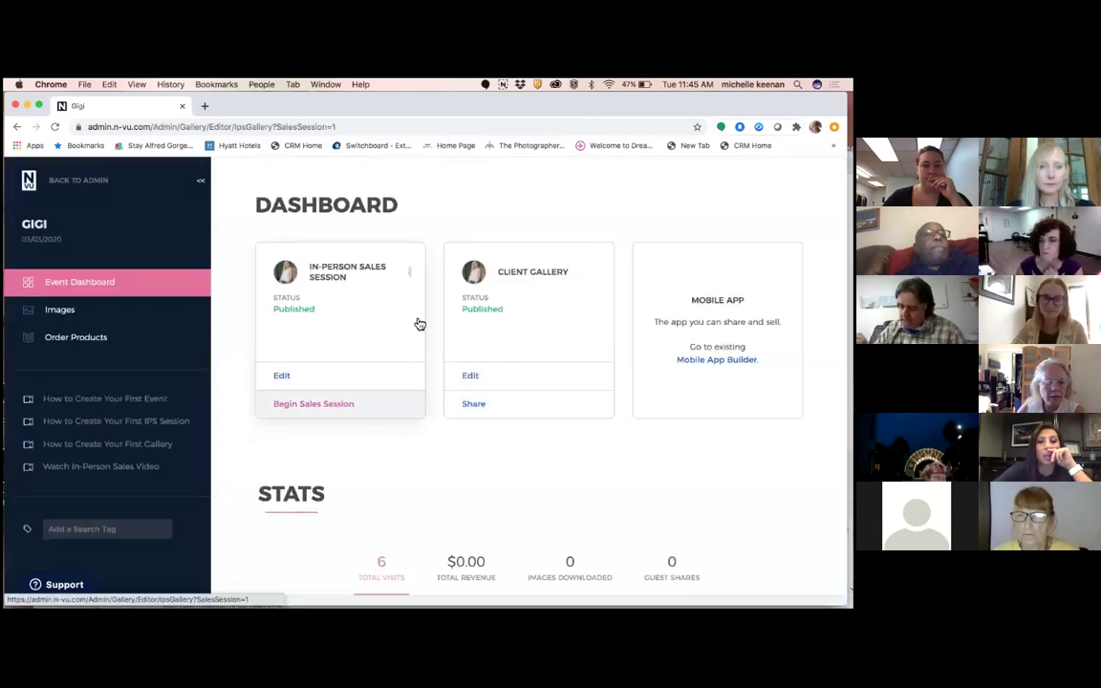
{"action": "left_click", "coordinate": [419, 325]}
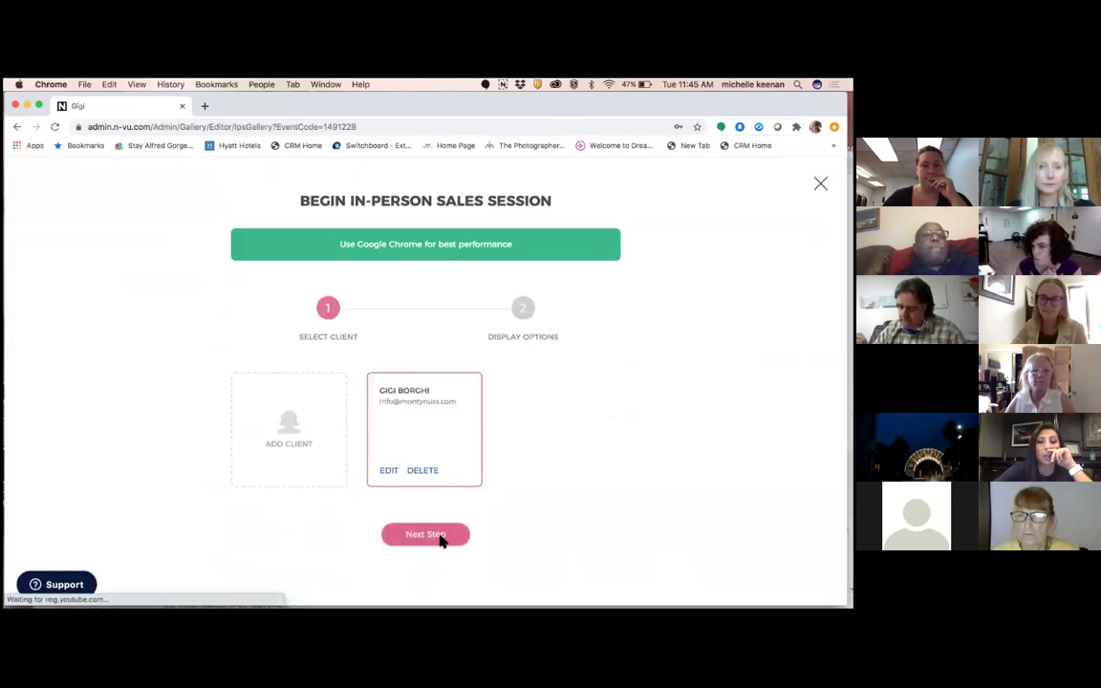
{"action": "left_click", "coordinate": [425, 535]}
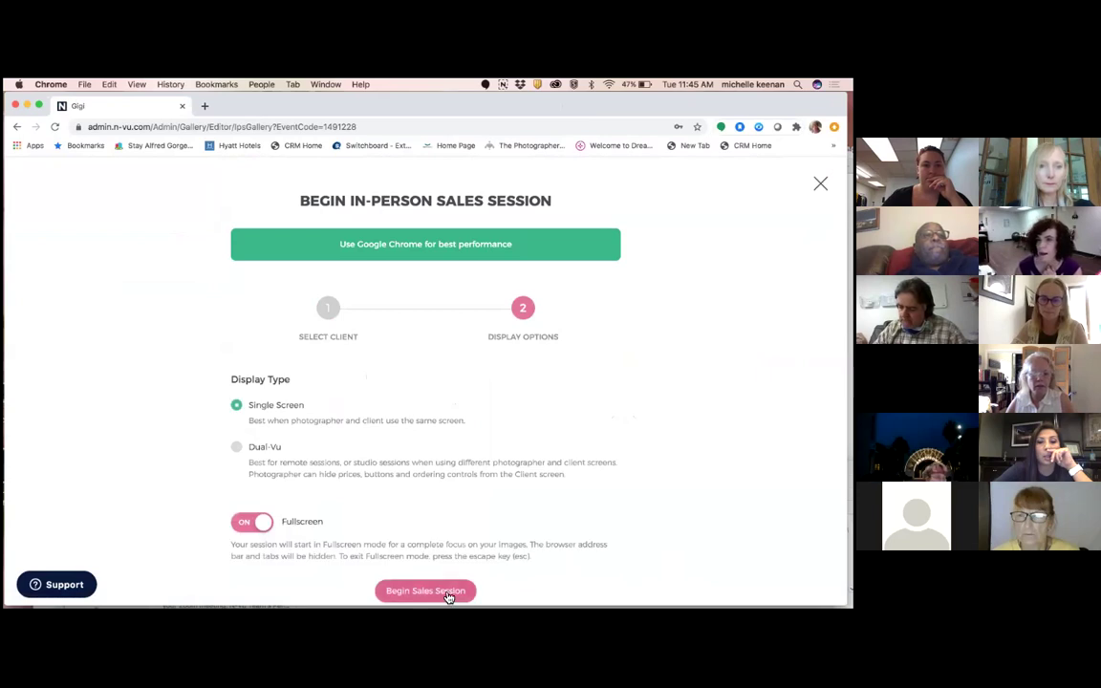
{"action": "left_click", "coordinate": [425, 590]}
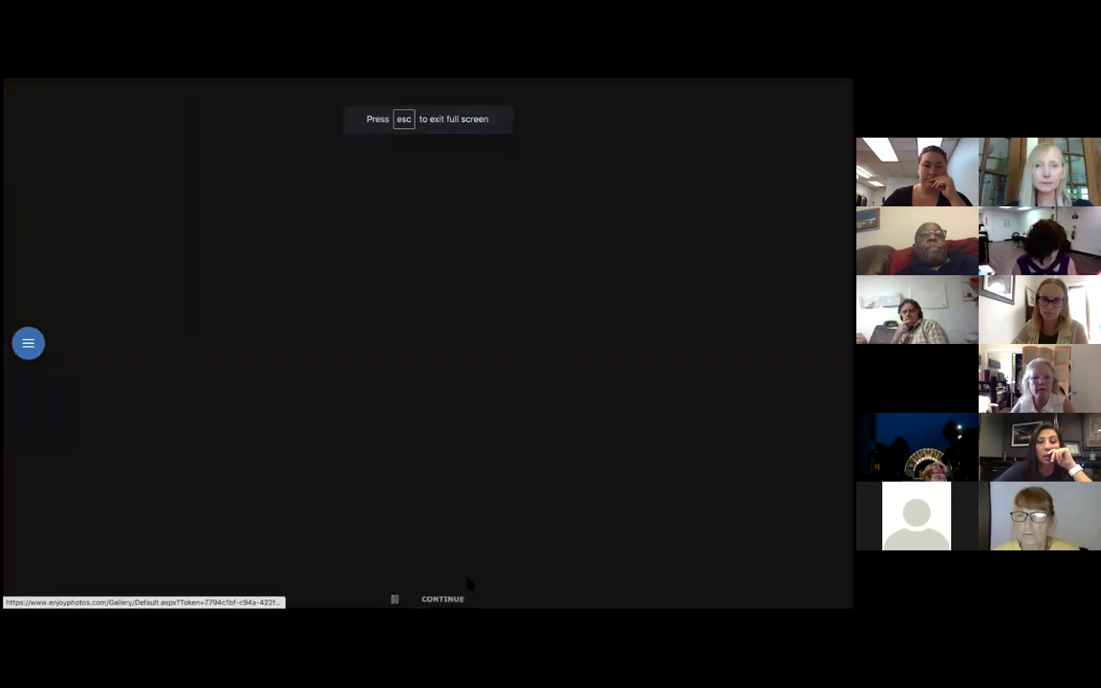
{"action": "left_click", "coordinate": [442, 598]}
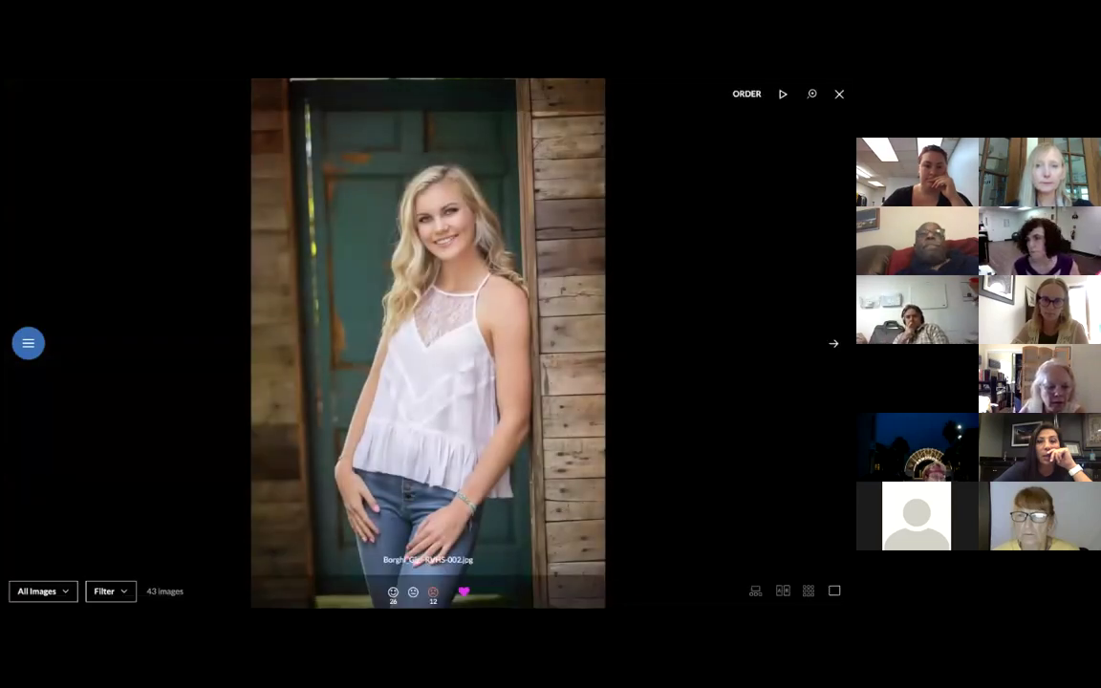
- Start an order for image RVHS-002 using the 30x30 Wall Collection
{"action": "left_click", "coordinate": [746, 93]}
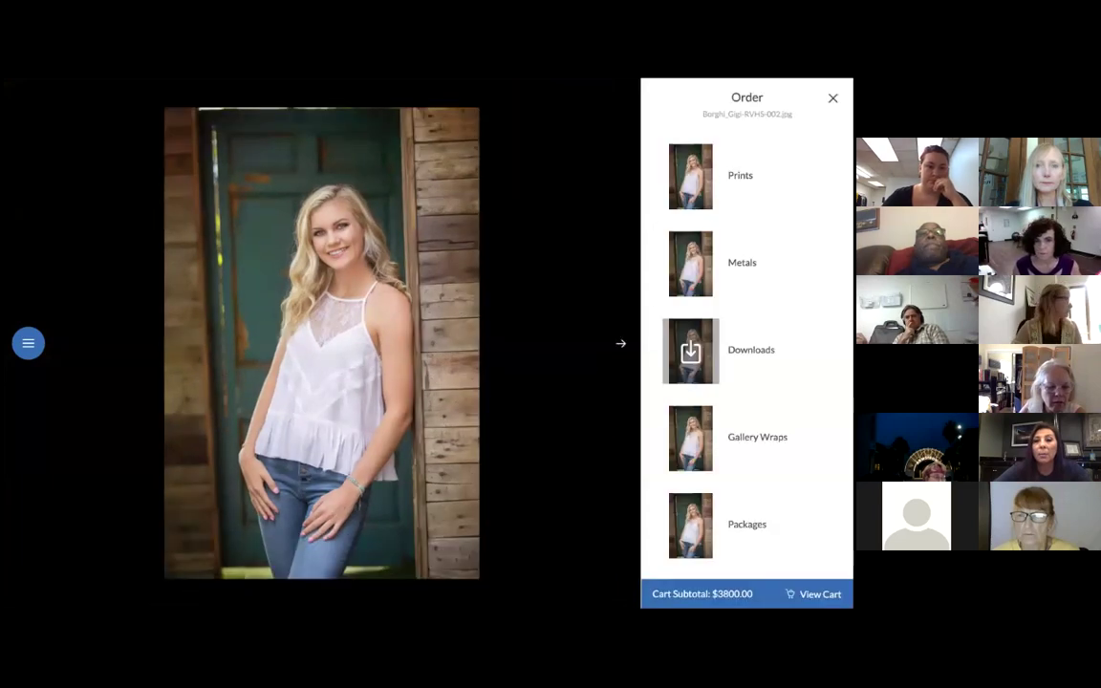
{"action": "scroll", "coordinate": [747, 335], "scroll_direction": "down", "scroll_amount": 2}
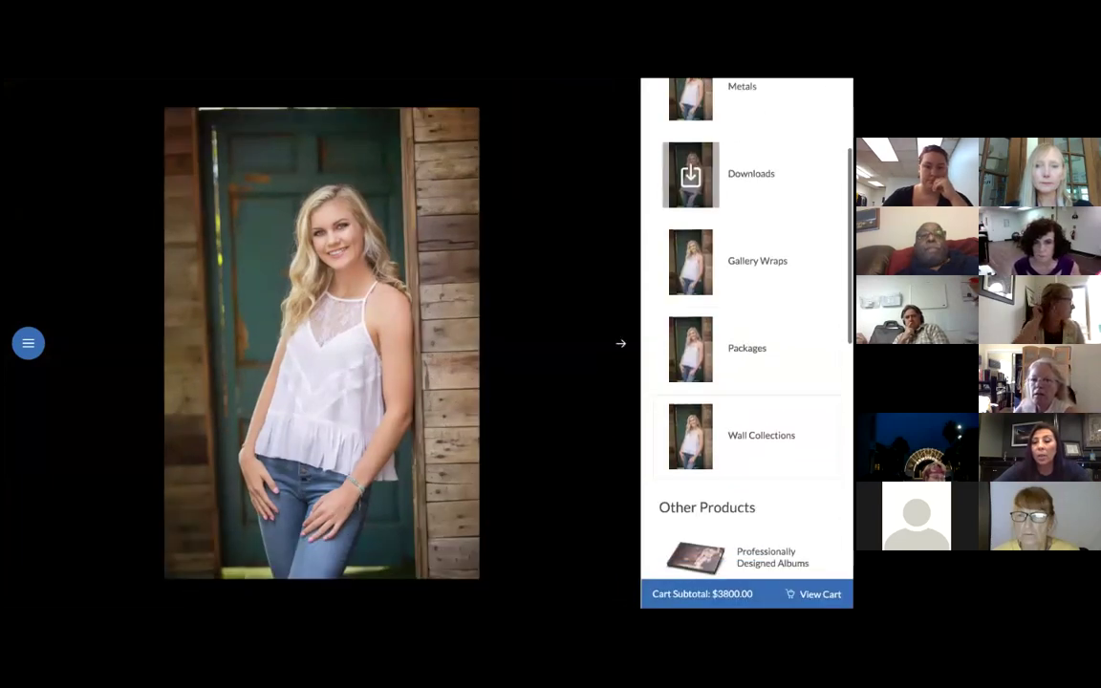
{"action": "left_click", "coordinate": [761, 435]}
{"action": "left_click", "coordinate": [737, 405]}
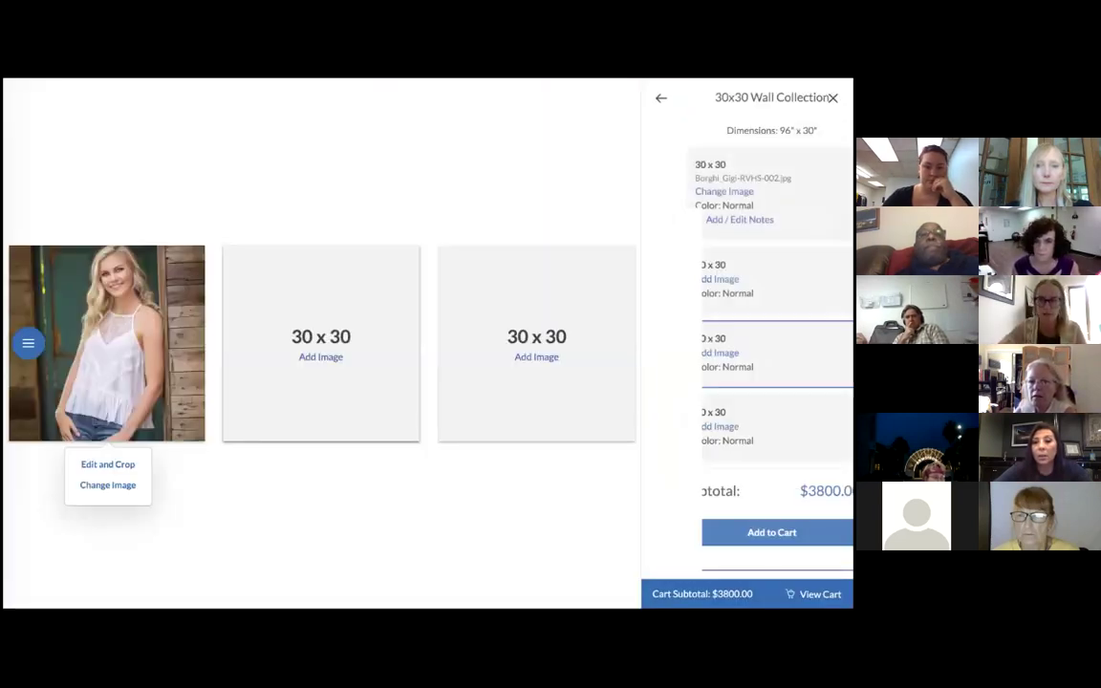
- Fill the middle 30 x 30 frame of the wall collection with image RVHS-027 and save its crop
{"action": "left_click", "coordinate": [301, 371]}
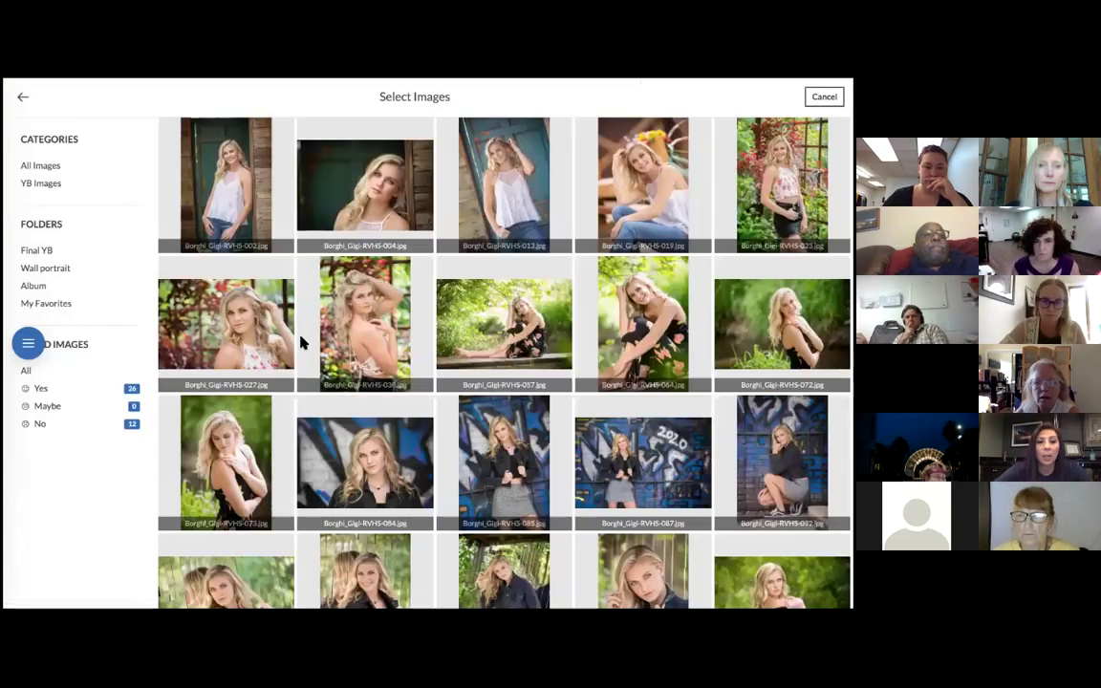
{"action": "left_click", "coordinate": [269, 297]}
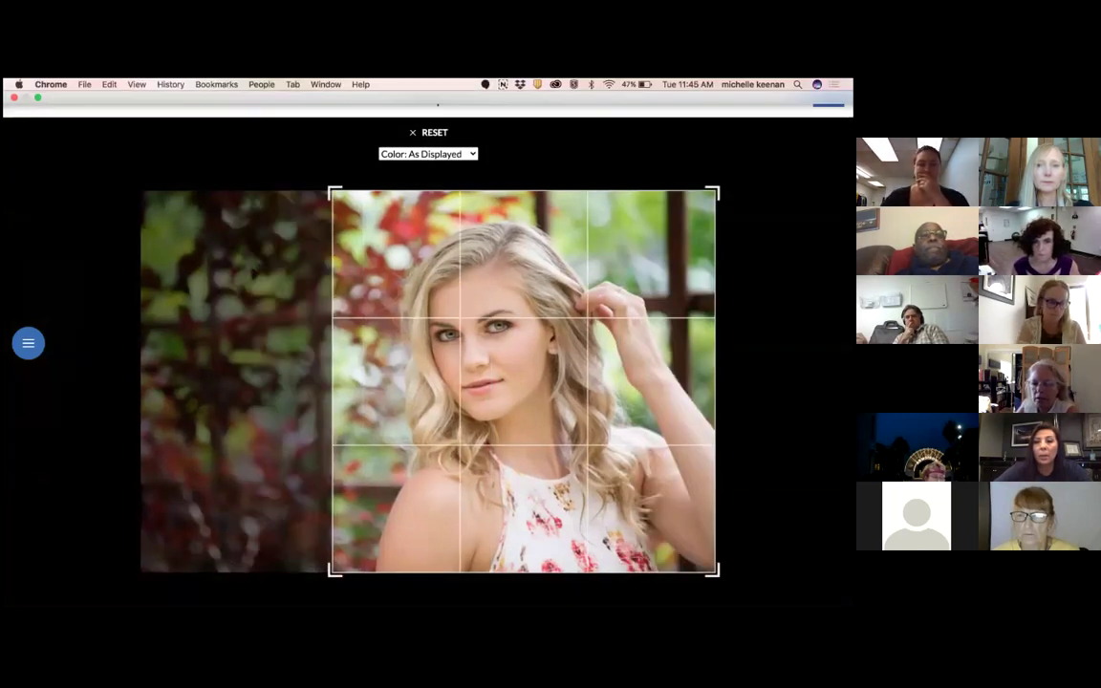
{"action": "left_click", "coordinate": [829, 99]}
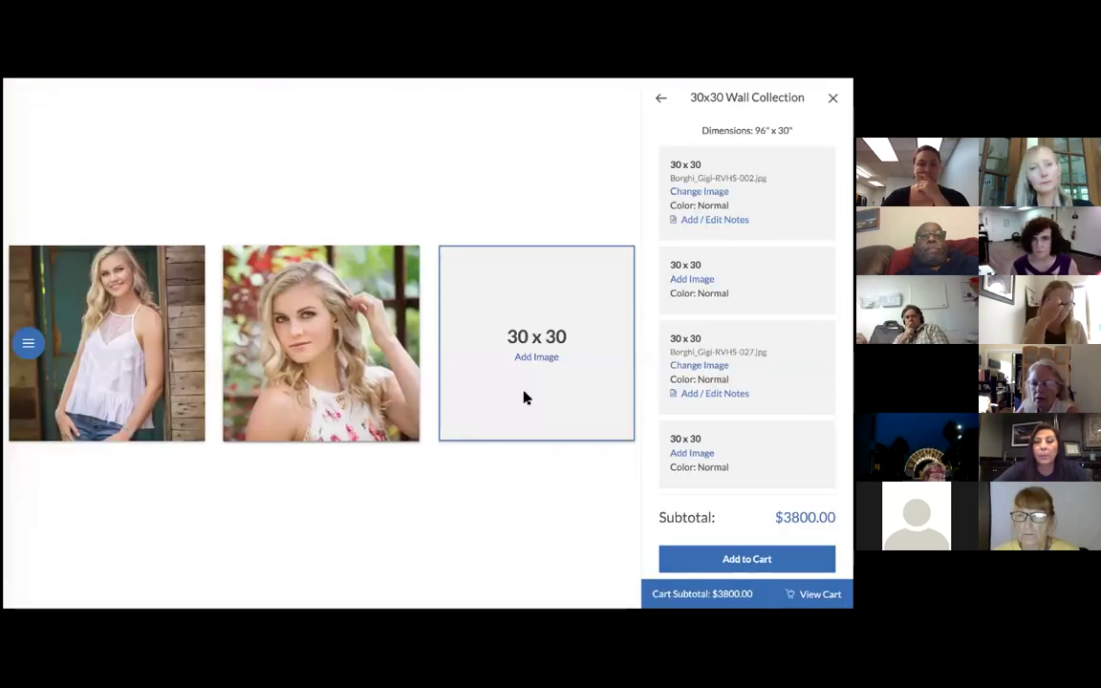
- Fill the last empty 30 x 30 frame with image RVHS-111, shifting the crop upward to include her head, and save it
{"action": "left_click", "coordinate": [536, 358]}
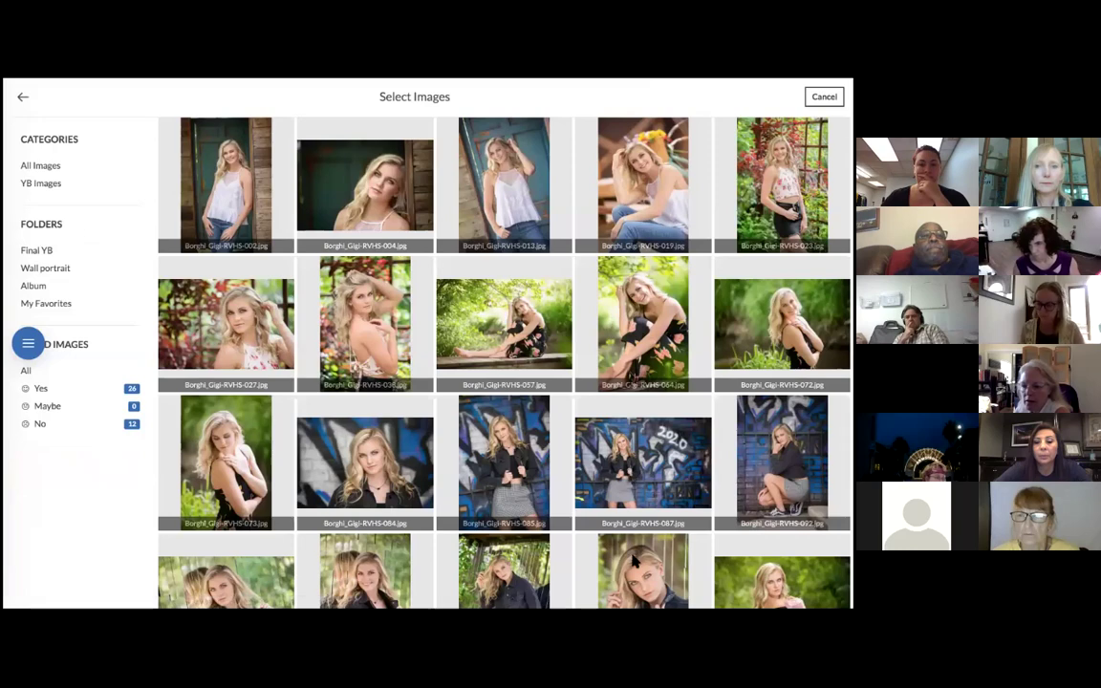
{"action": "left_click", "coordinate": [629, 568]}
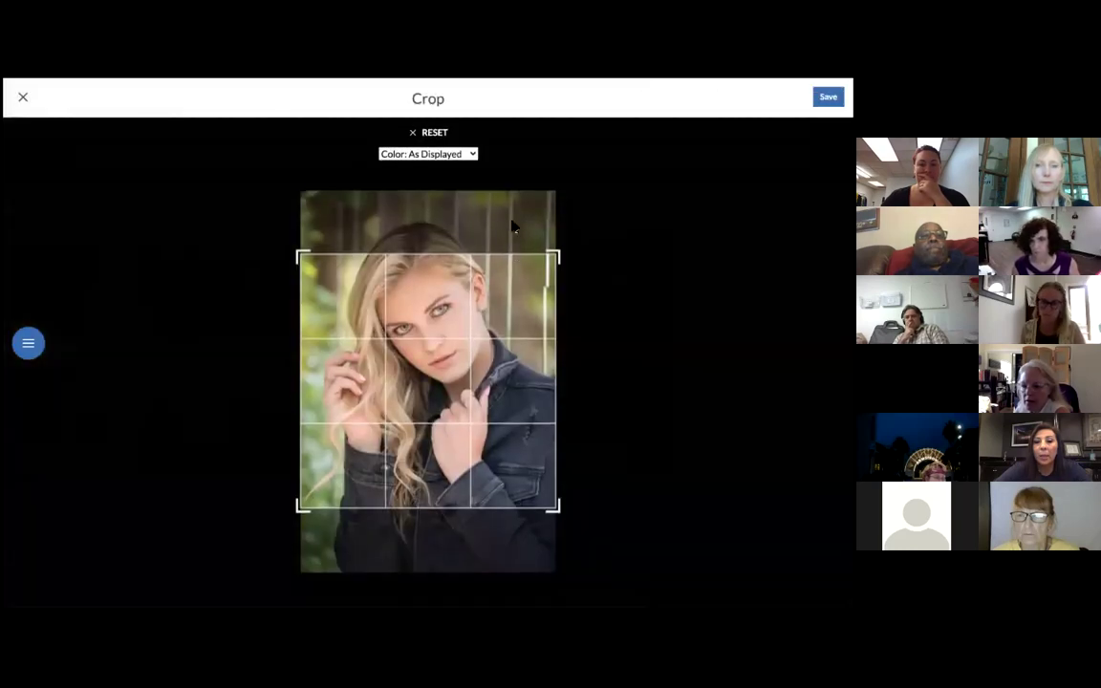
{"action": "left_click_drag", "start_coordinate": [481, 287], "coordinate": [481, 254]}
{"action": "left_click", "coordinate": [827, 96]}
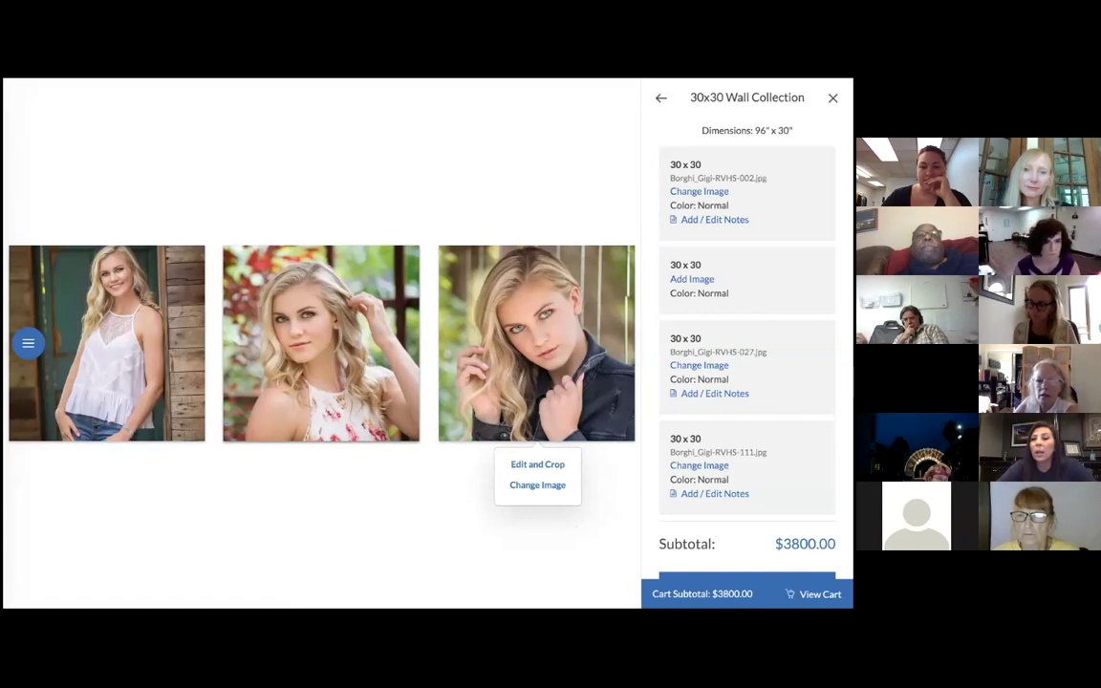
- Enter the image note "Mole removed" and the item note "Frame#23 Mat color red" for image RVHS-002
{"action": "left_click", "coordinate": [715, 219]}
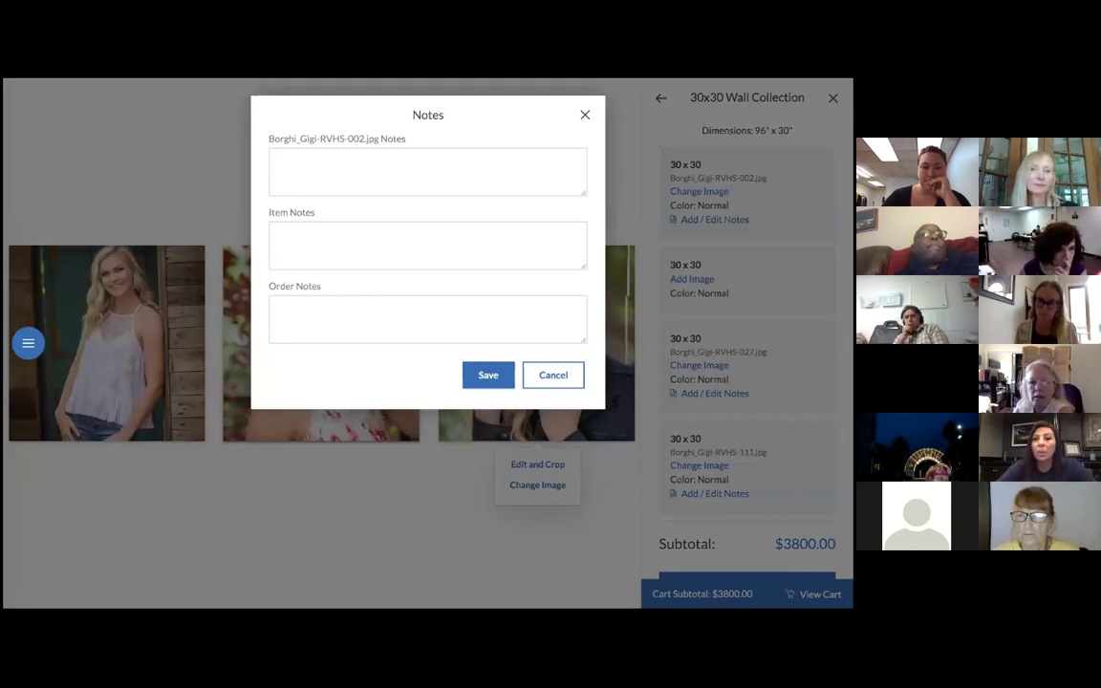
{"action": "left_click", "coordinate": [363, 172]}
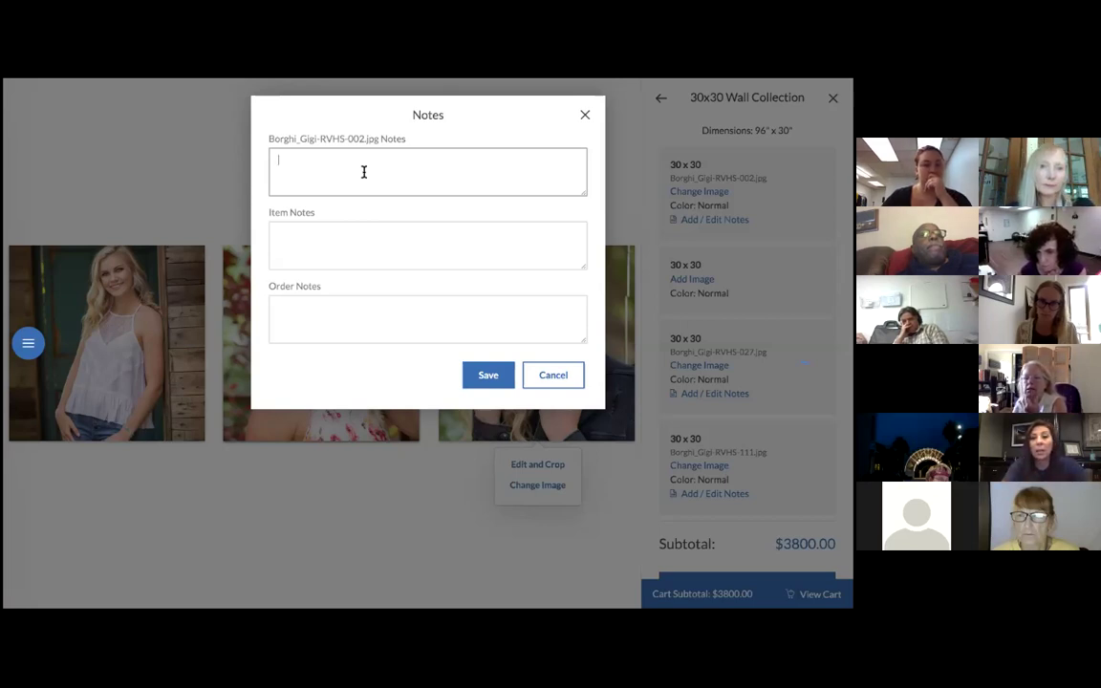
{"action": "type", "text": "Mole removed"}
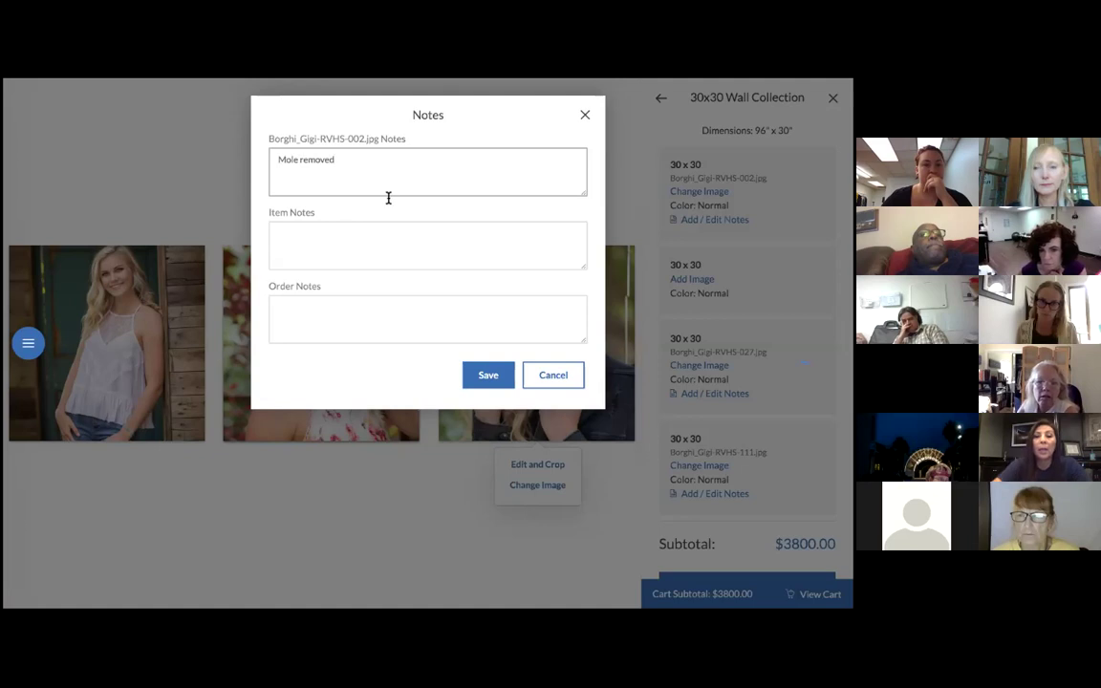
{"action": "left_click", "coordinate": [353, 262]}
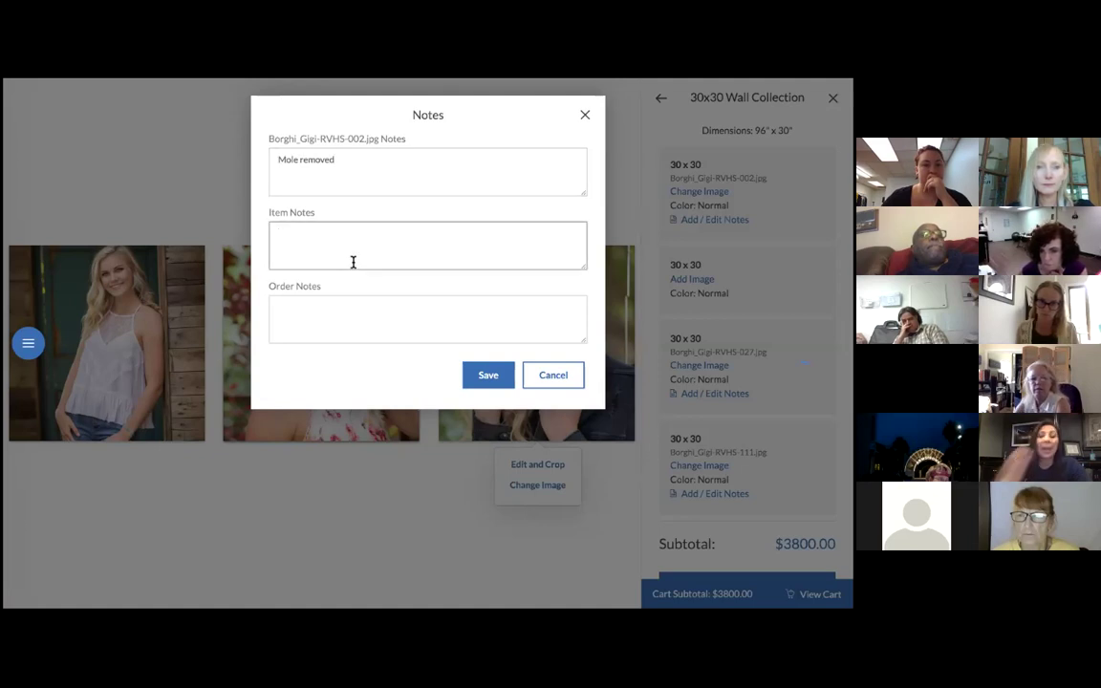
{"action": "type", "text": "Frame#23"}
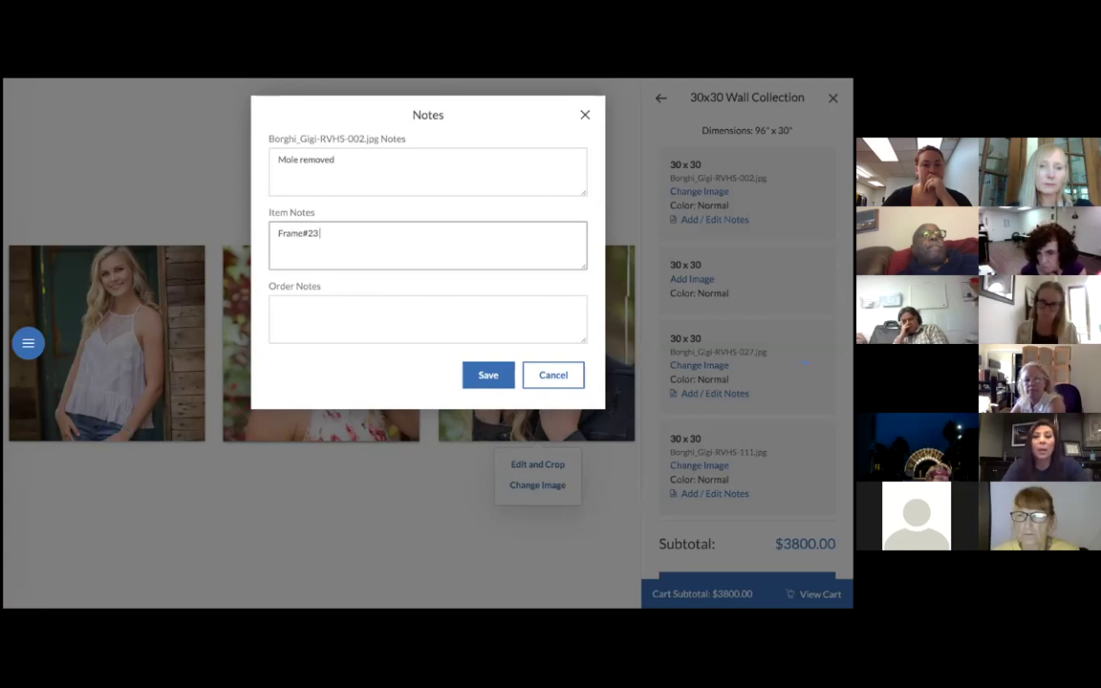
{"action": "type", "text": " Mat c"}
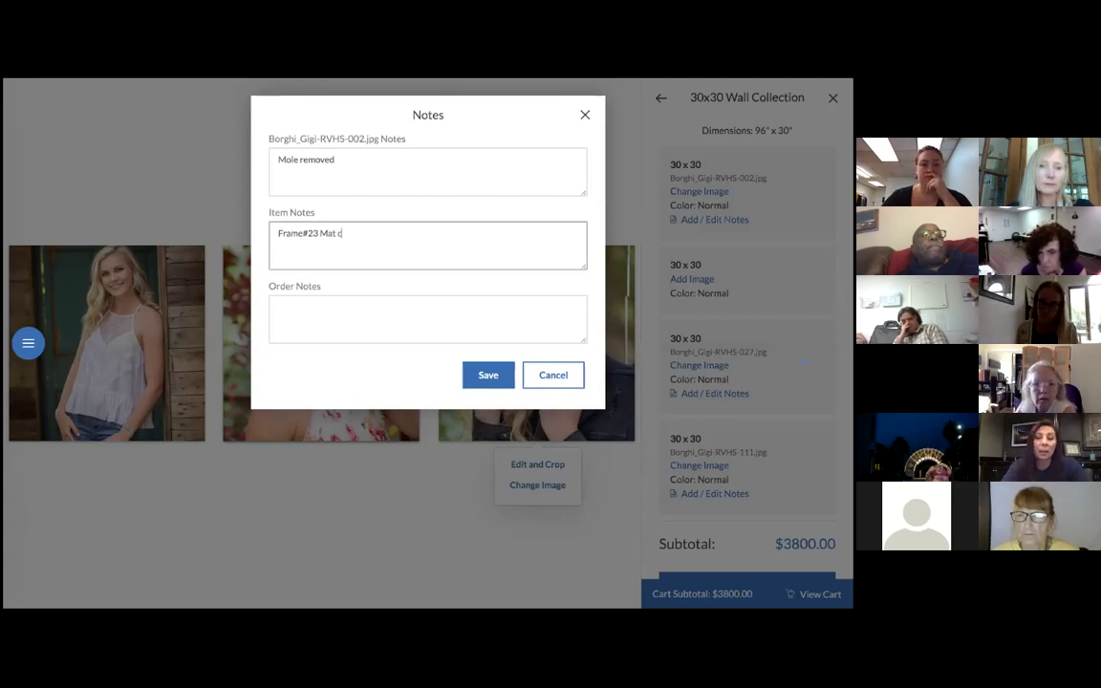
{"action": "type", "text": "olor red"}
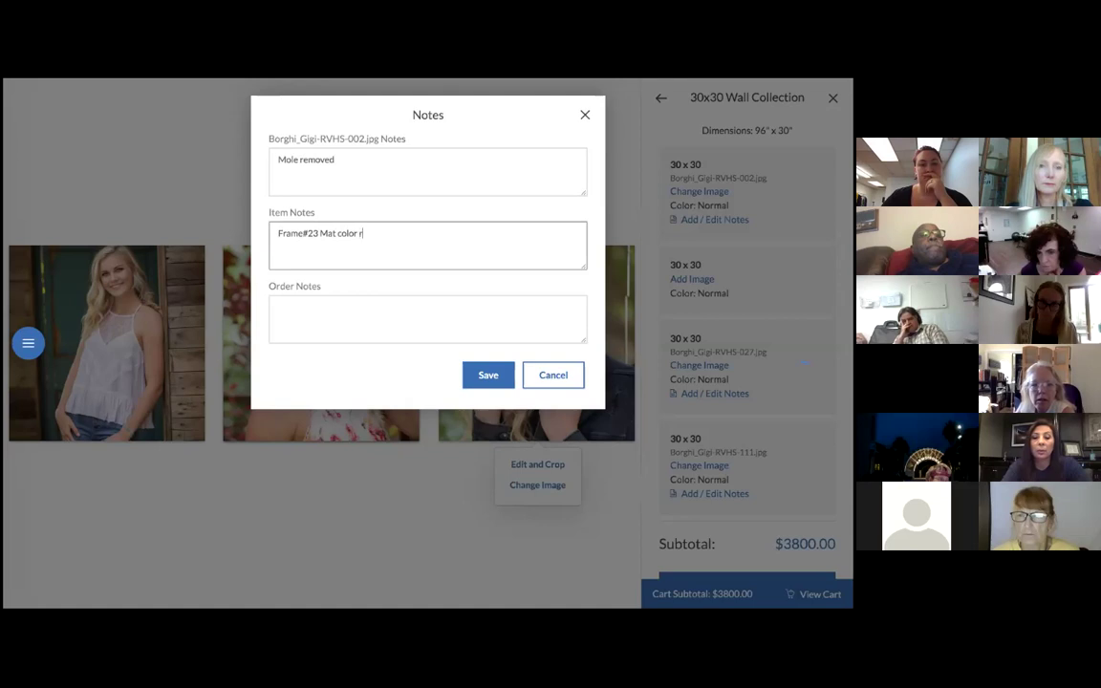
- Enter the order note "Special packaging" and save all the notes
{"action": "left_click", "coordinate": [325, 309]}
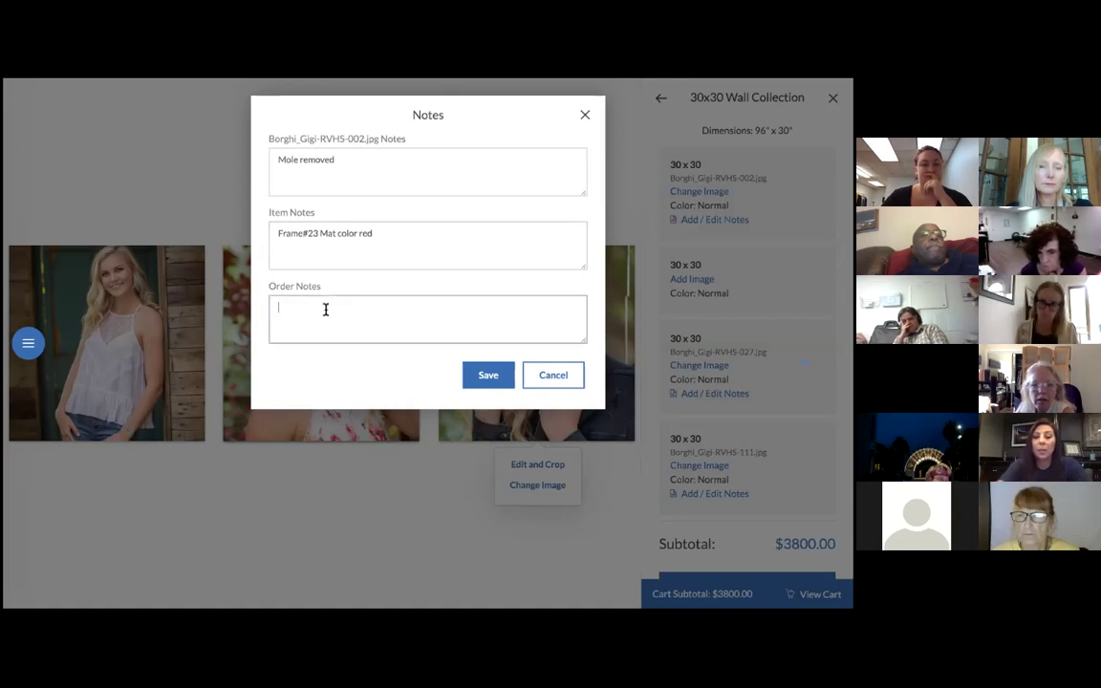
{"action": "type", "text": "Special package"}
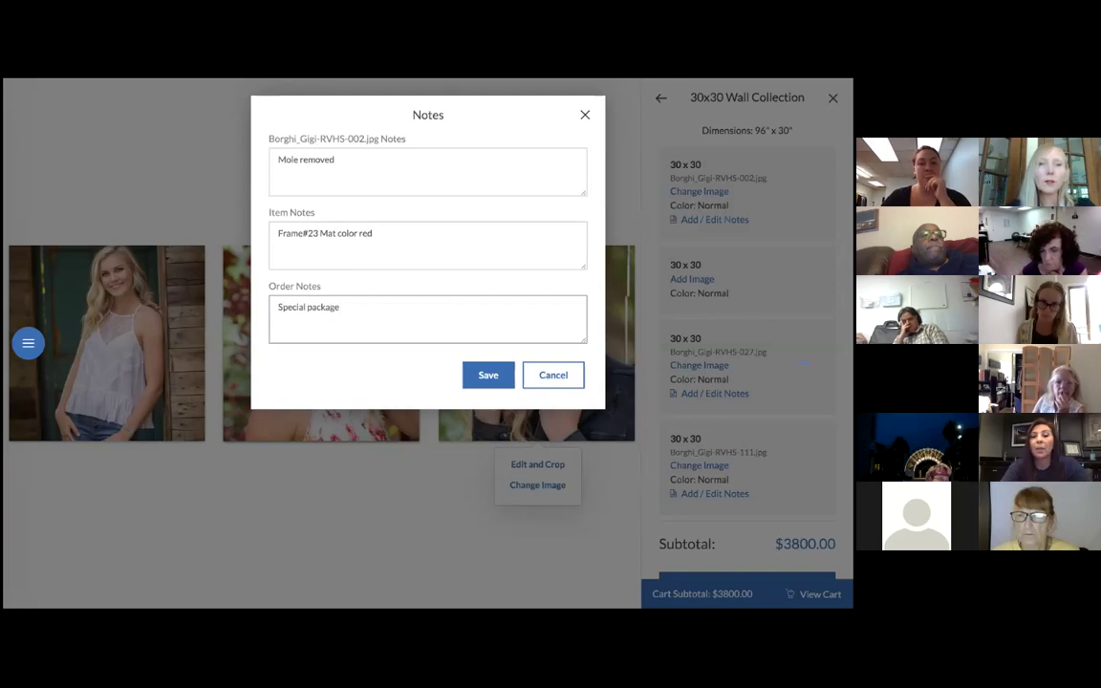
{"action": "key", "text": "BackSpace"}
{"action": "type", "text": "ing"}
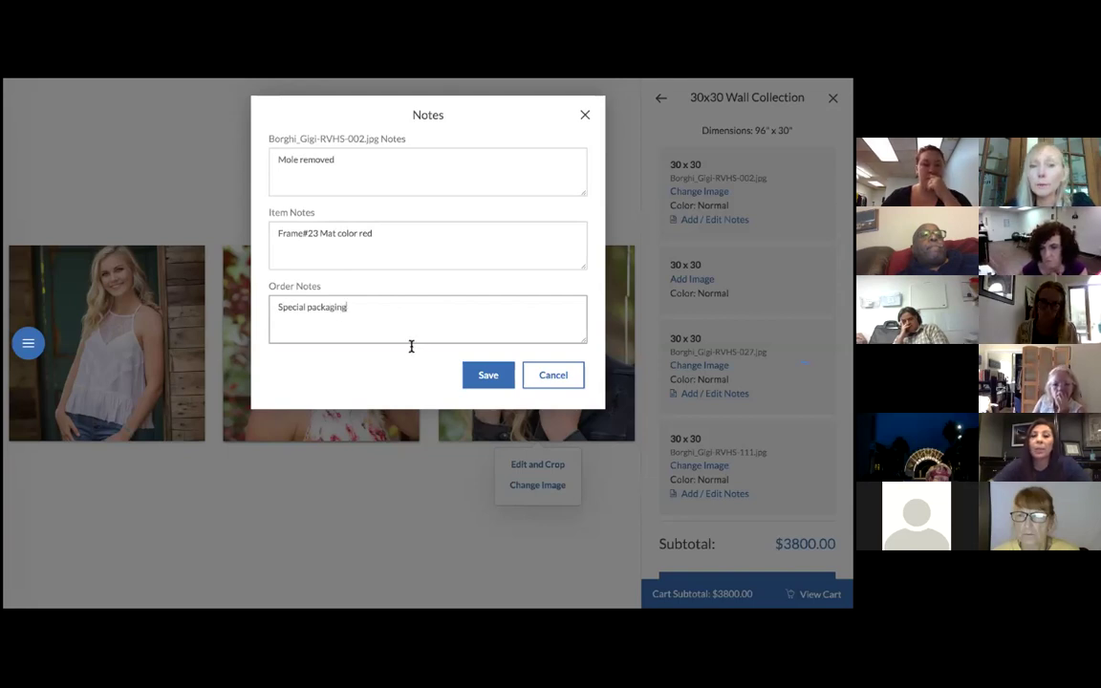
{"action": "left_click", "coordinate": [489, 375]}
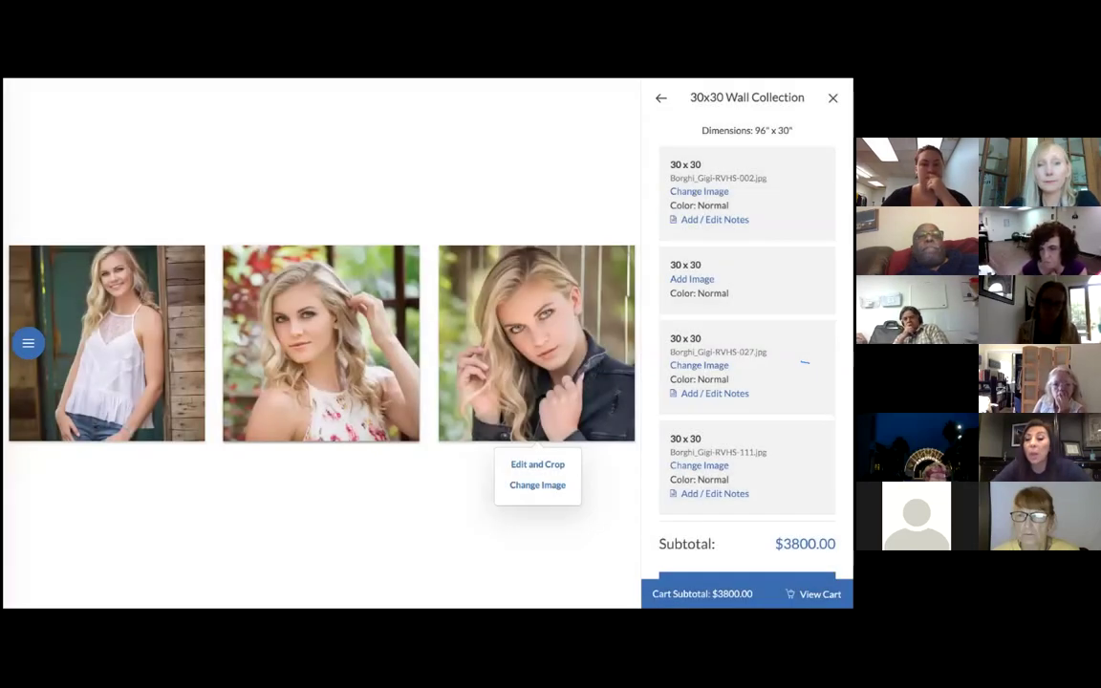
- Try to add the 30x30 Wall Collection to the cart, and open the order
{"action": "scroll", "coordinate": [805, 363], "scroll_direction": "down", "scroll_amount": 1}
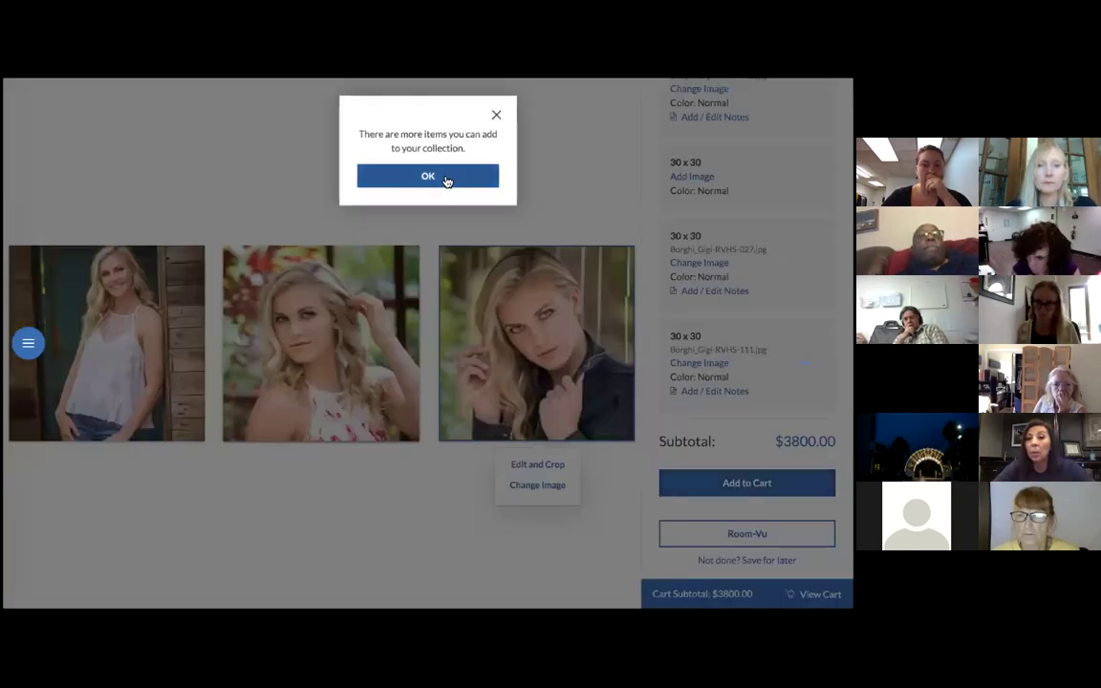
{"action": "left_click", "coordinate": [447, 178]}
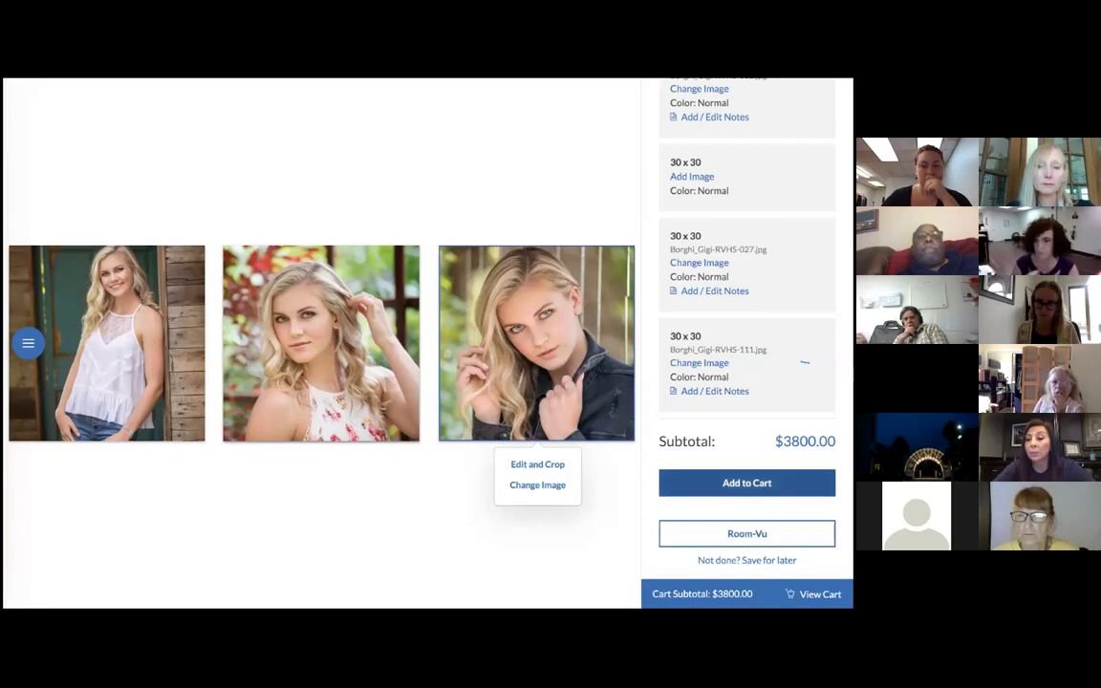
{"action": "left_click", "coordinate": [746, 482]}
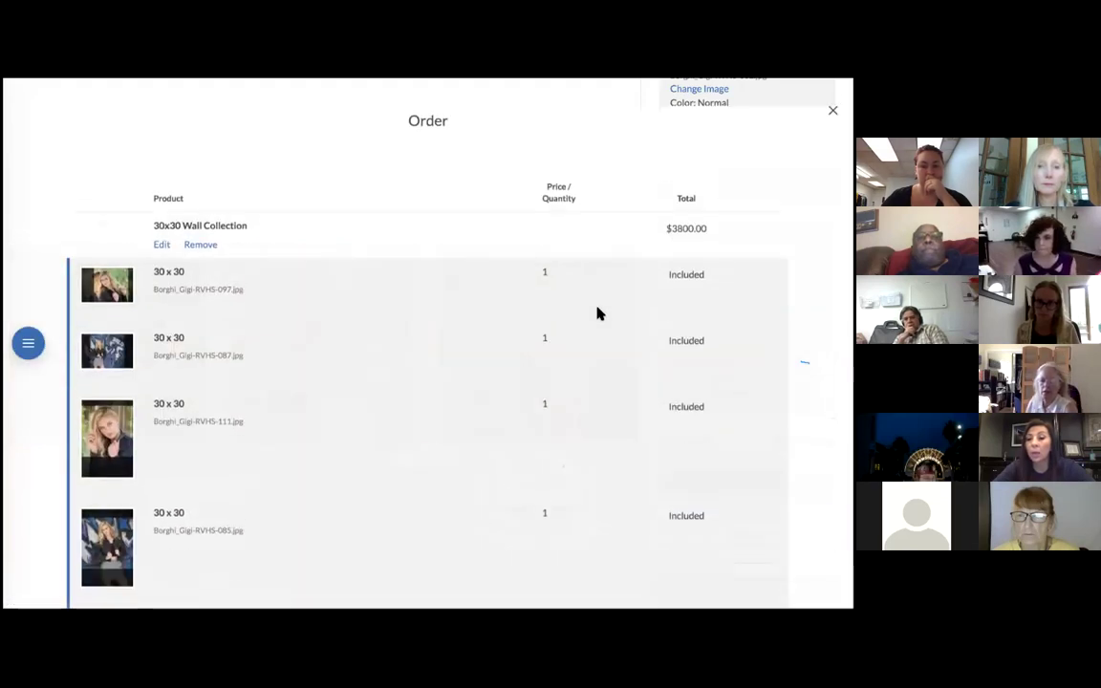
- Examine the order's 30 x 30 items, order notes, adjustments and order summary
{"action": "scroll", "coordinate": [452, 383], "scroll_direction": "down", "scroll_amount": 5}
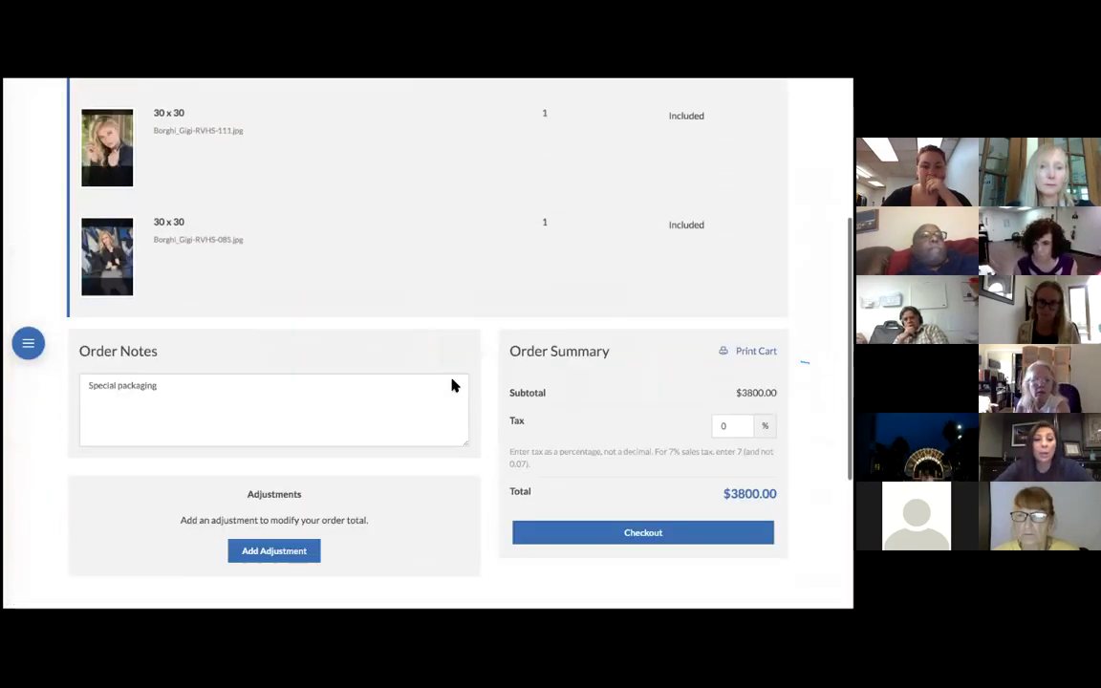
{"action": "scroll", "coordinate": [452, 384], "scroll_direction": "up", "scroll_amount": 5}
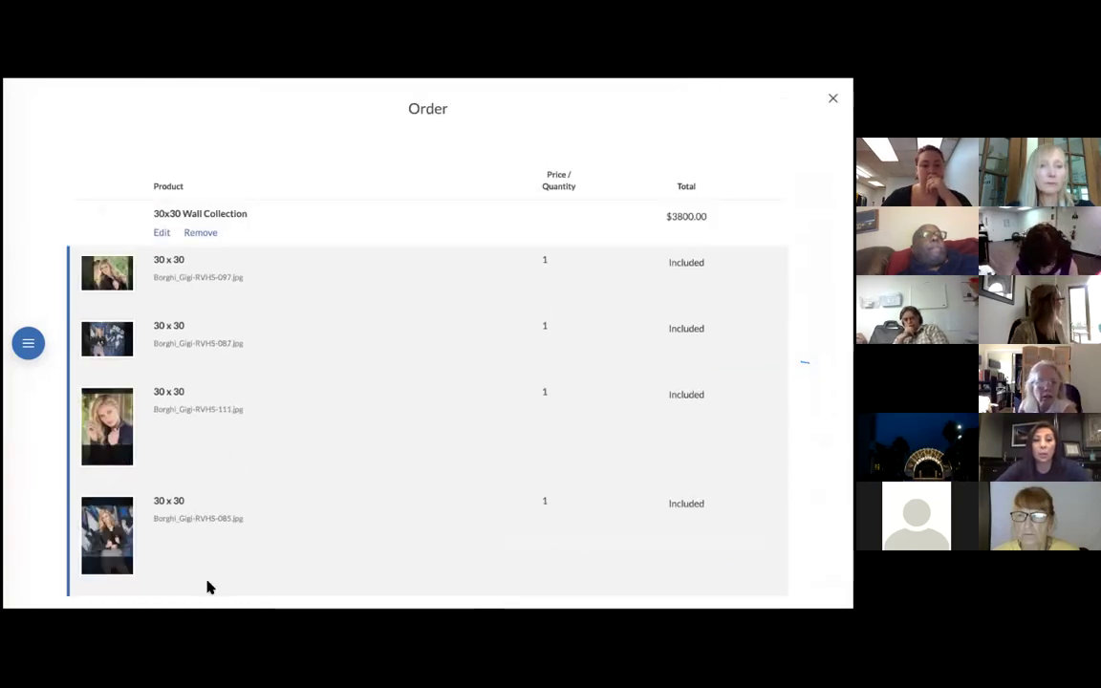
{"action": "scroll", "coordinate": [246, 540], "scroll_direction": "down", "scroll_amount": 3}
{"action": "scroll", "coordinate": [247, 540], "scroll_direction": "up", "scroll_amount": 2}
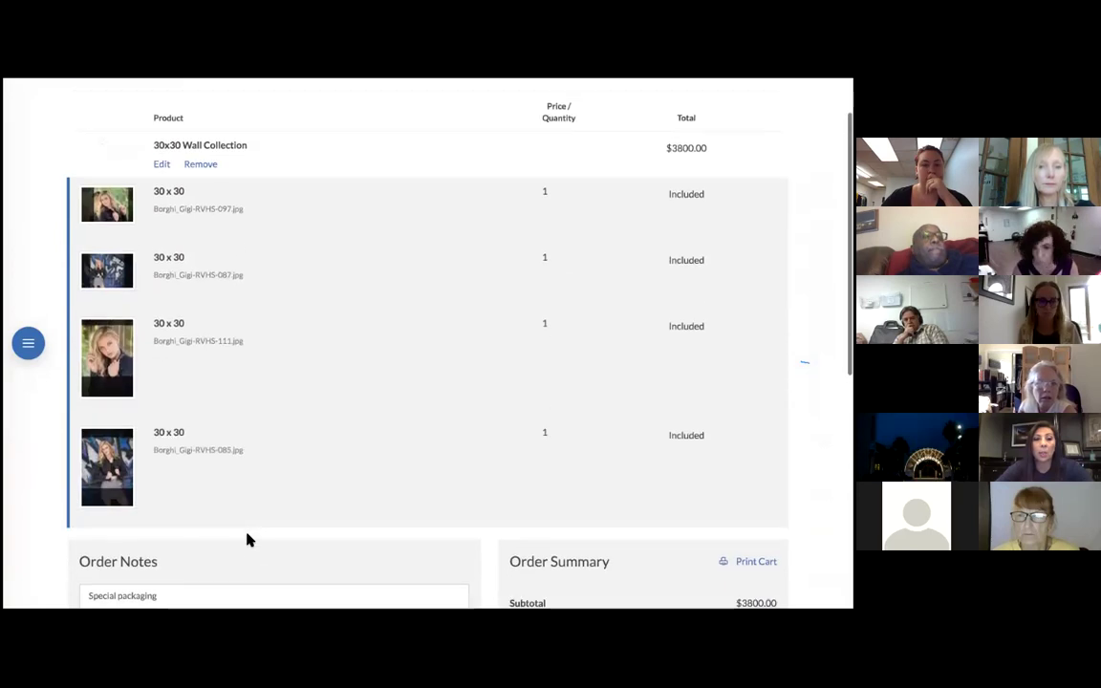
{"action": "scroll", "coordinate": [246, 540], "scroll_direction": "up", "scroll_amount": 1}
{"action": "scroll", "coordinate": [247, 540], "scroll_direction": "down", "scroll_amount": 4}
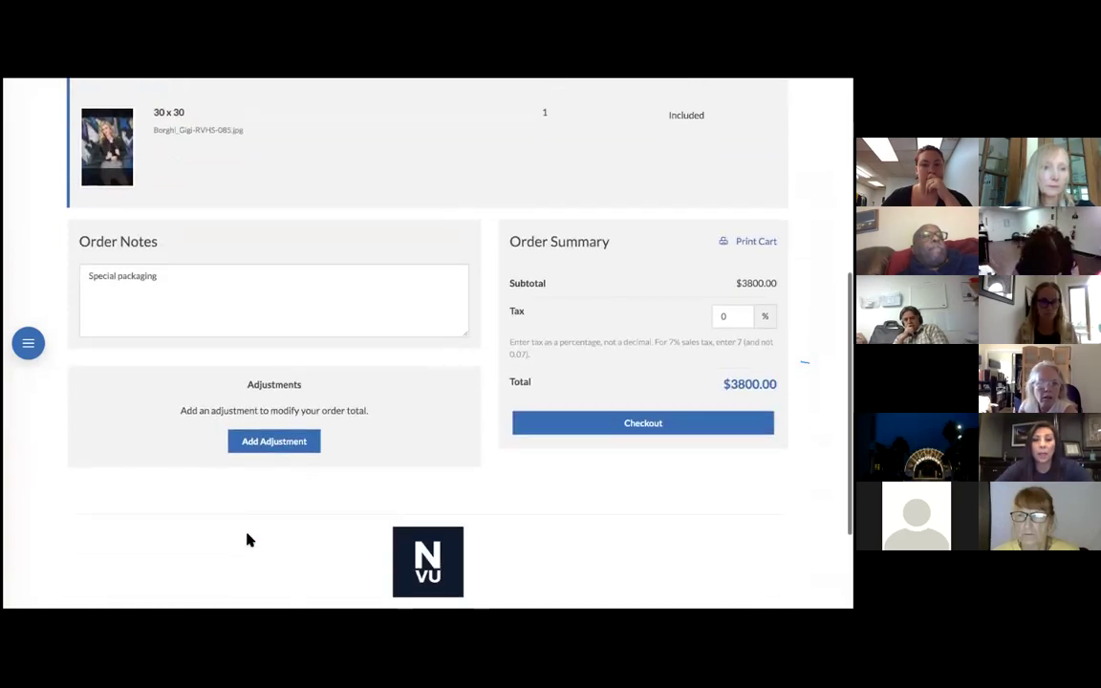
{"action": "scroll", "coordinate": [246, 540], "scroll_direction": "up", "scroll_amount": 4}
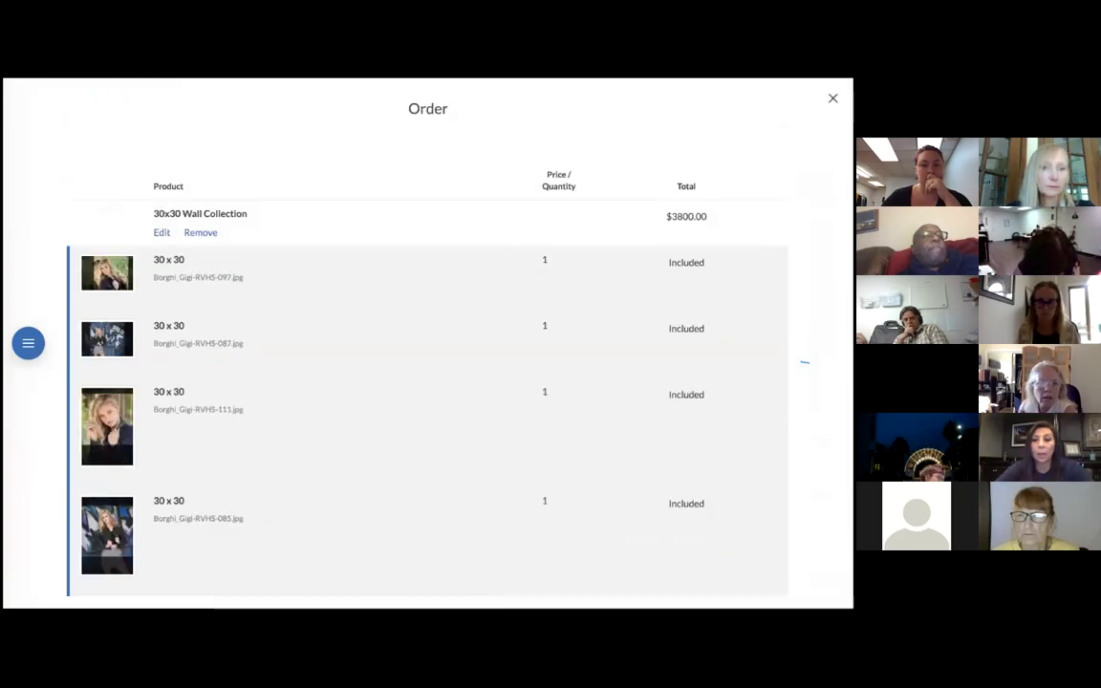
- Close the order and start a new 30x30 Wall Collection for image RVHS-002
{"action": "key", "text": "Escape"}
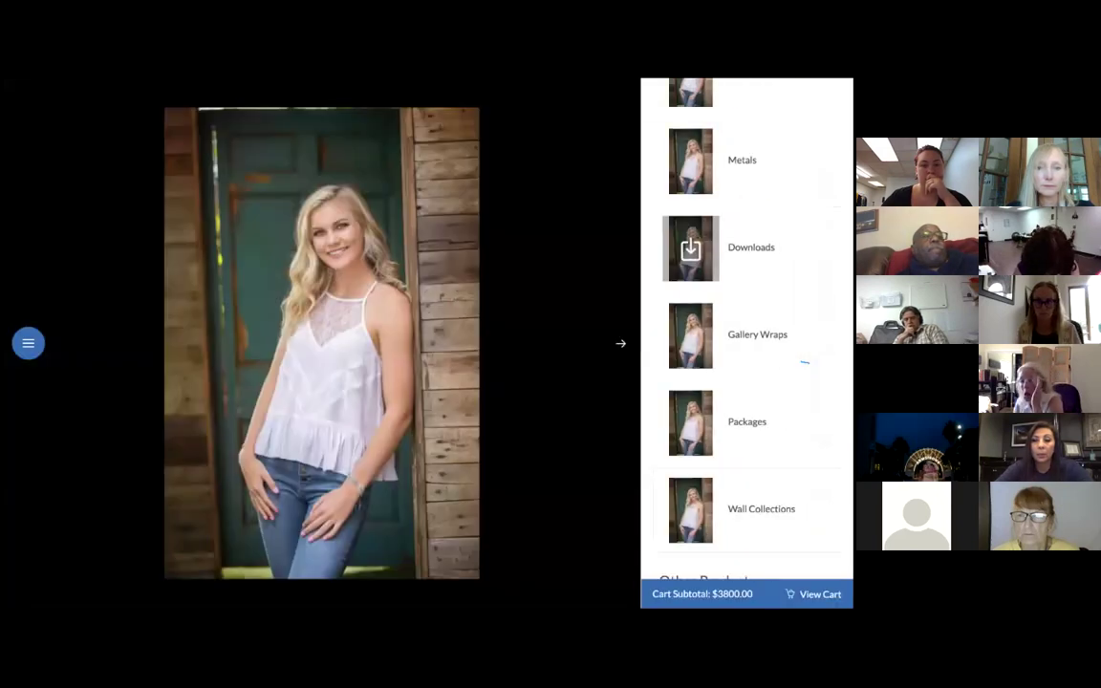
{"action": "scroll", "coordinate": [805, 362], "scroll_direction": "down", "scroll_amount": 3}
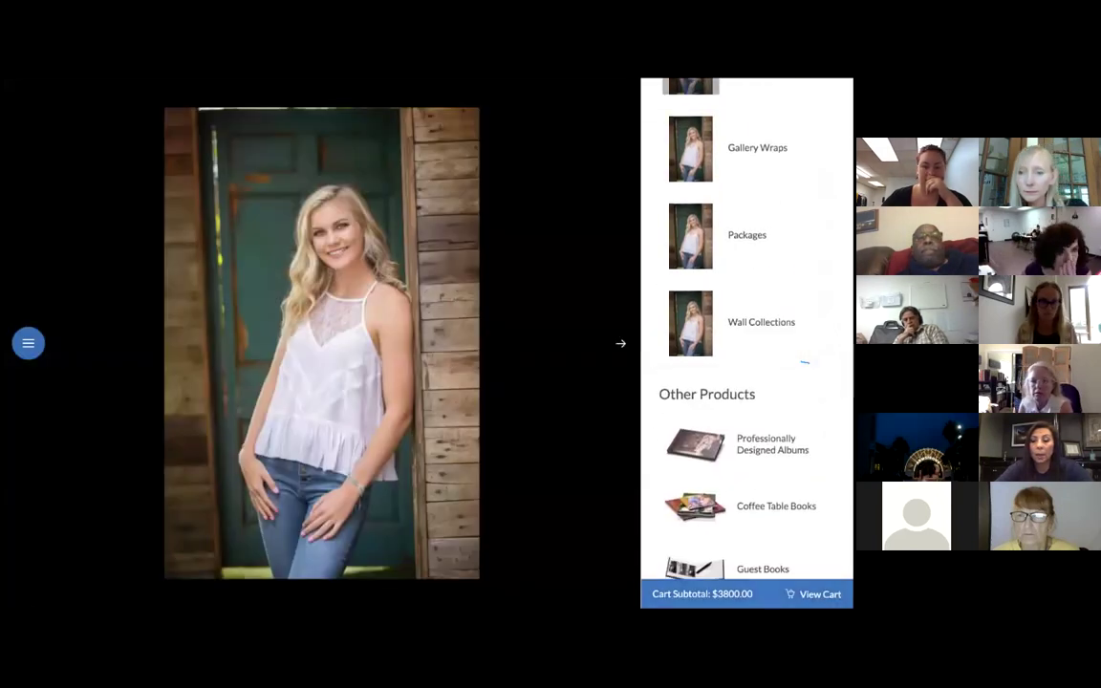
{"action": "left_click", "coordinate": [805, 362]}
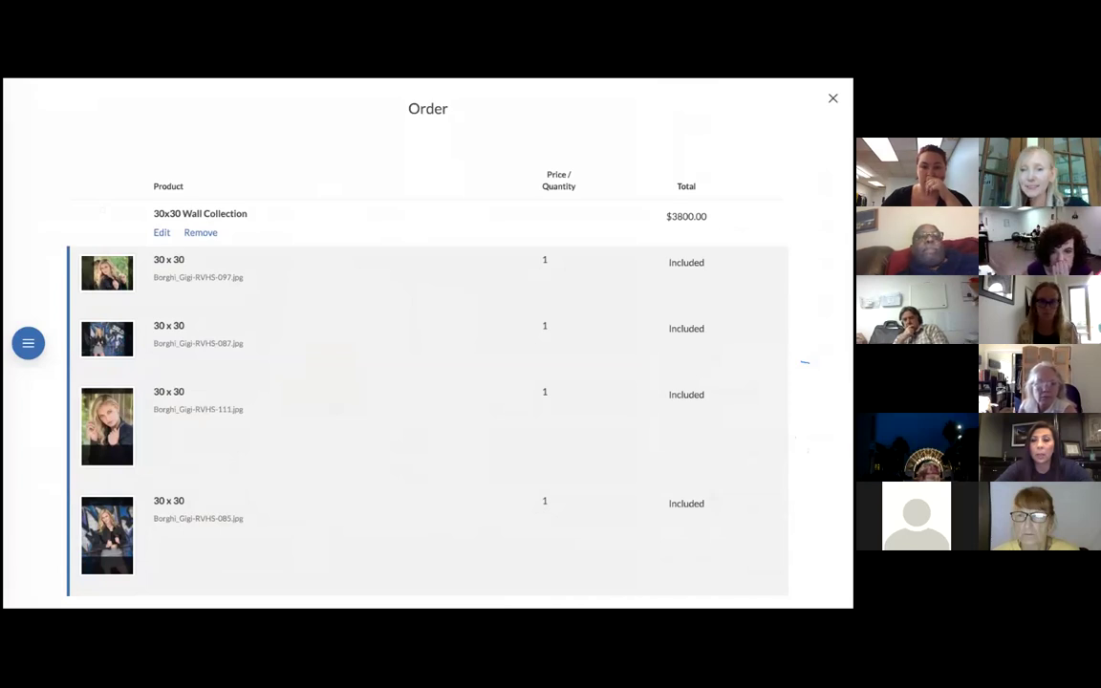
{"action": "key", "text": "Escape"}
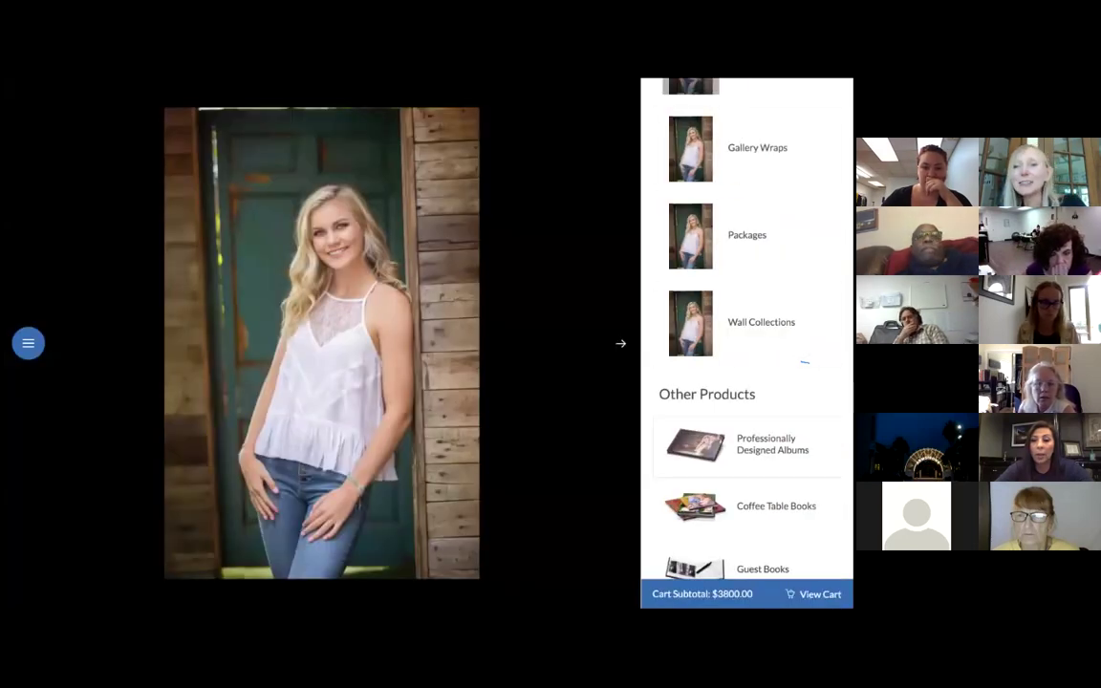
{"action": "scroll", "coordinate": [805, 359], "scroll_direction": "down", "scroll_amount": 1}
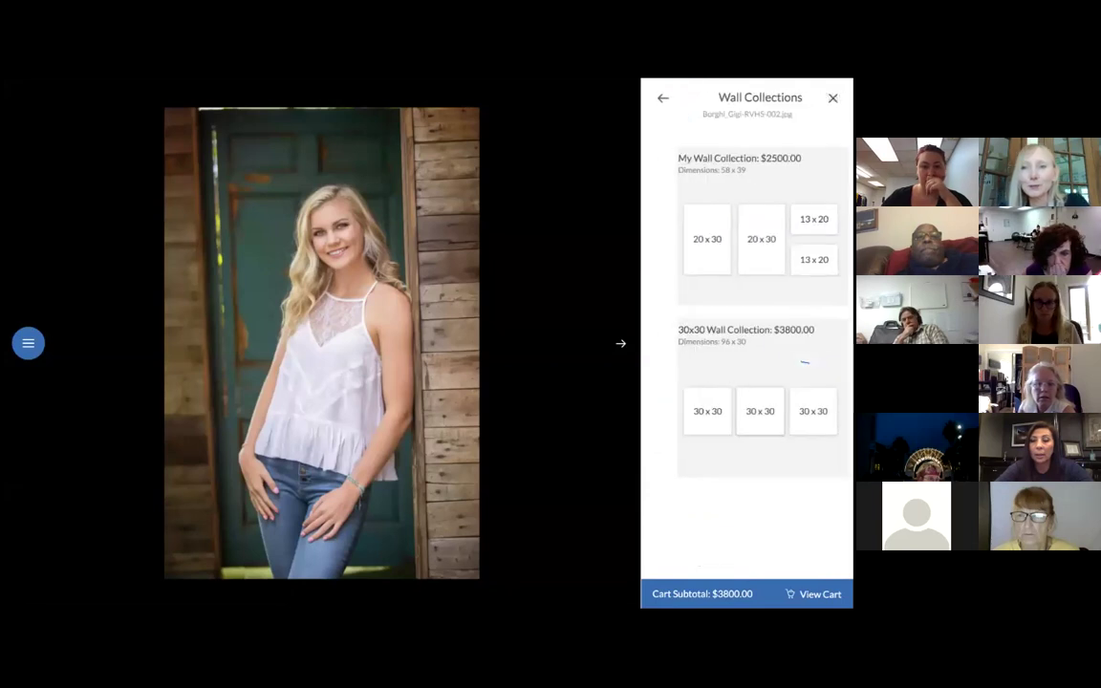
{"action": "left_click", "coordinate": [746, 396]}
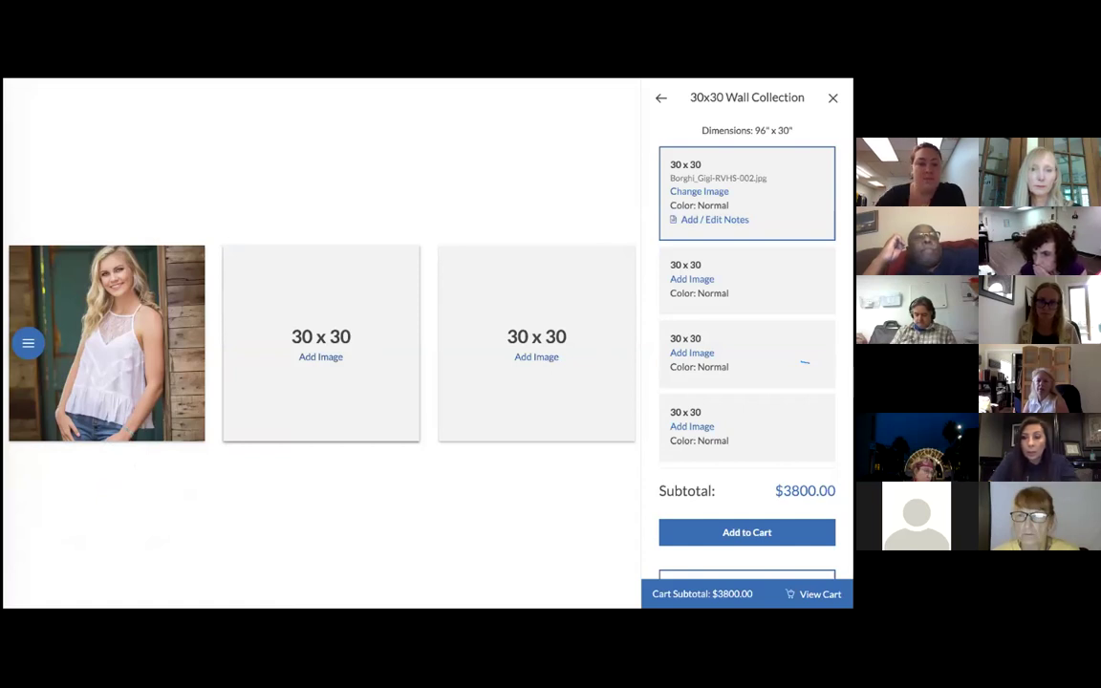
- Save the item note "frame" for image RVHS-002 and try to add the partly filled collection to the cart
{"action": "left_click", "coordinate": [714, 219]}
{"action": "left_click", "coordinate": [337, 254]}
{"action": "type", "text": "rame"}
{"action": "key", "text": "BackSpace"}
{"action": "key", "text": "BackSpace"}
{"action": "key", "text": "BackSpace"}
{"action": "key", "text": "BackSpace"}
{"action": "type", "text": "frame"}
{"action": "left_click", "coordinate": [490, 376]}
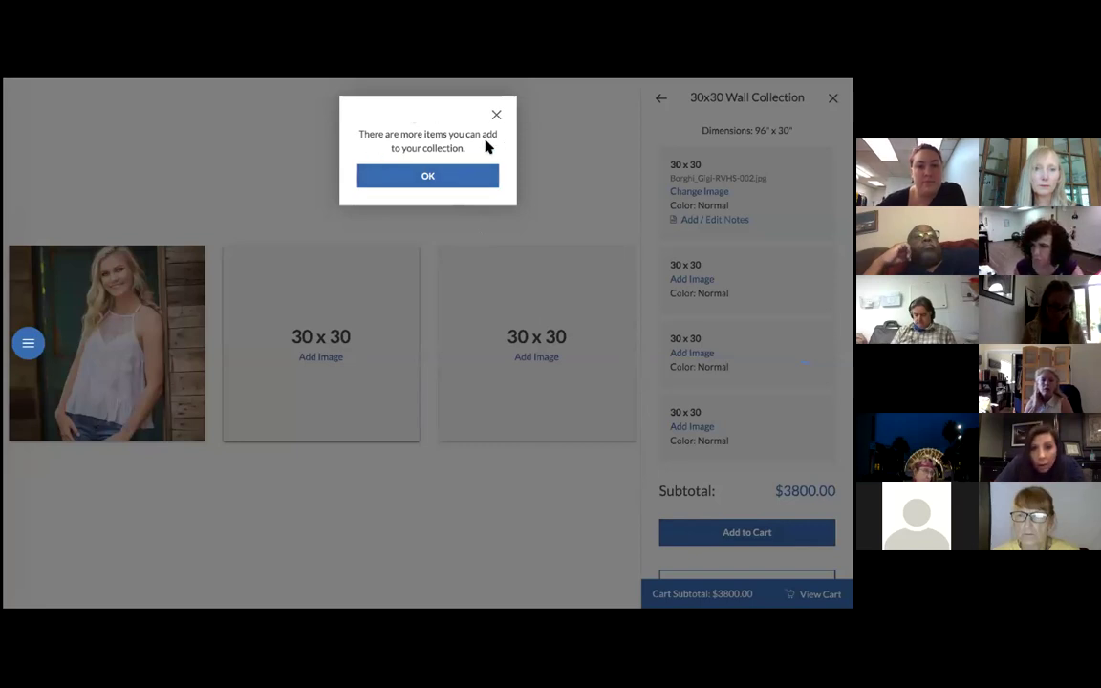
{"action": "left_click", "coordinate": [456, 185]}
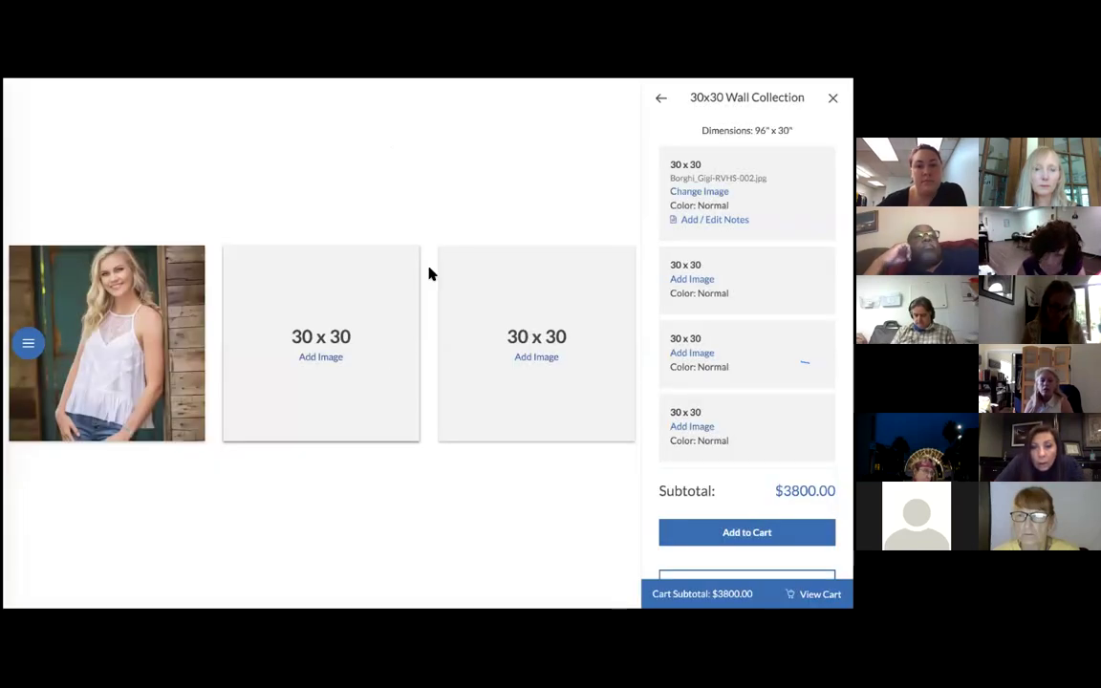
- Fill the middle 30 x 30 frame of the wall collection with image RVHS-097 and save its default crop
{"action": "left_click", "coordinate": [310, 362]}
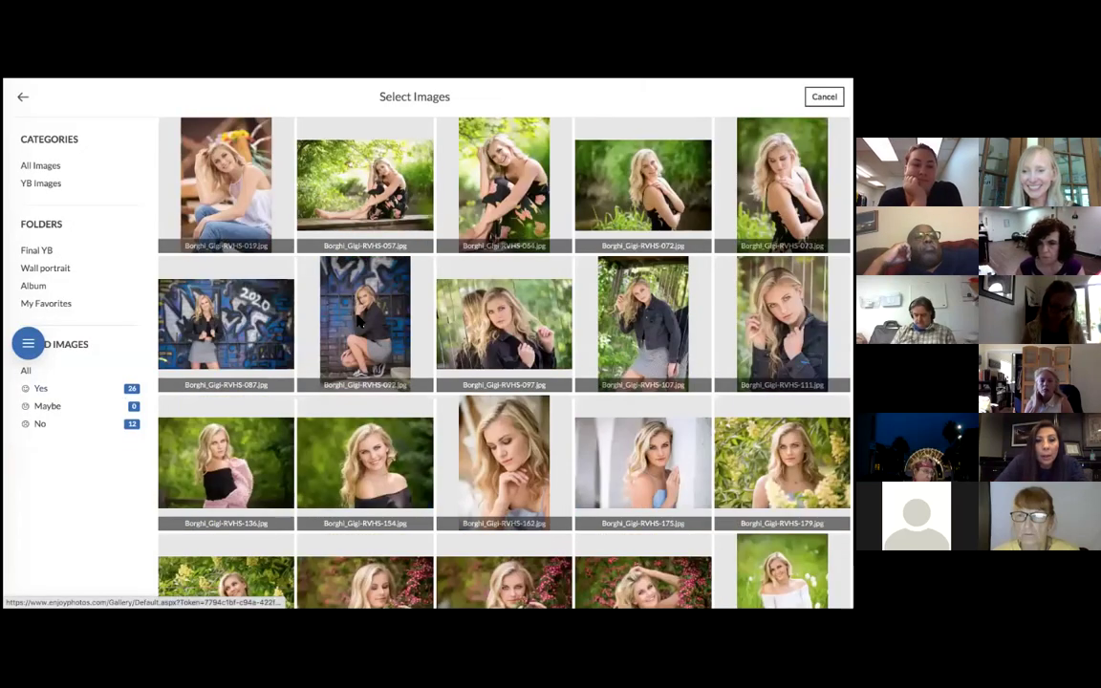
{"action": "left_click", "coordinate": [469, 328]}
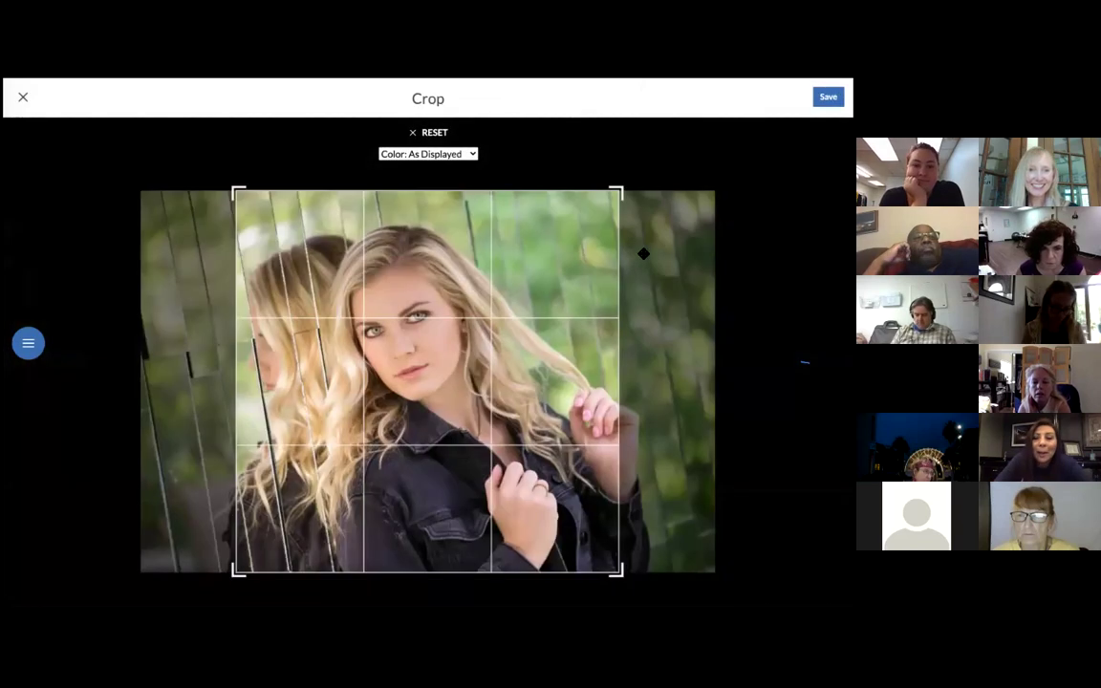
{"action": "left_click", "coordinate": [828, 97]}
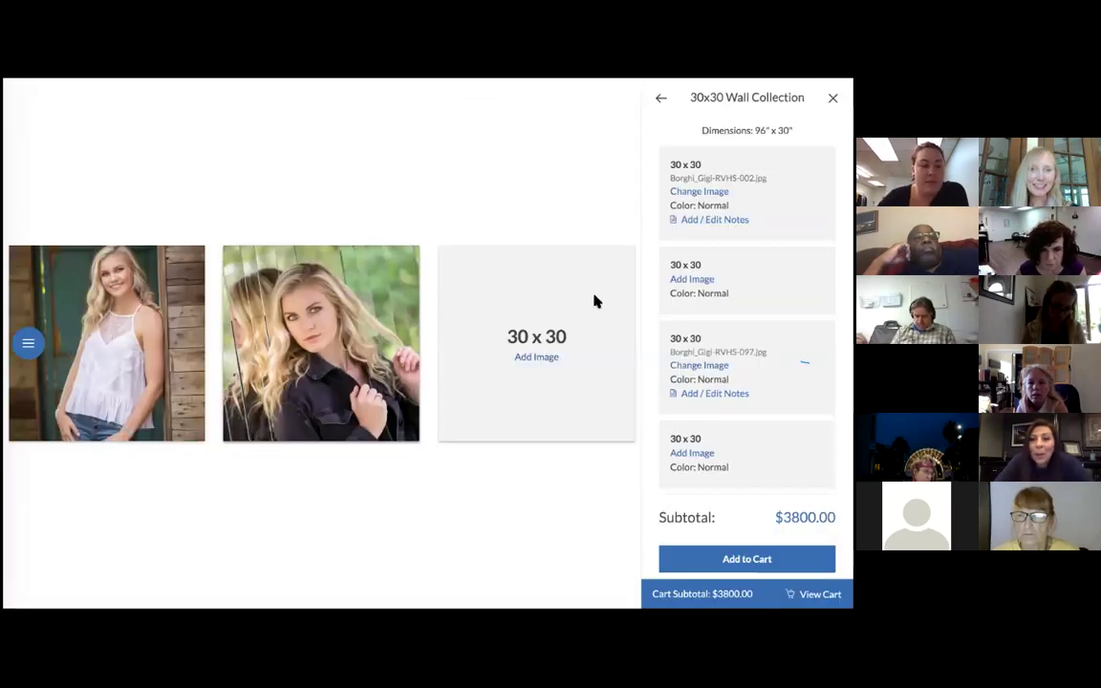
- Fill the last displayed 30 x 30 frame with image RVHS-019, shift its crop upward, save it, and select the middle image
{"action": "left_click", "coordinate": [536, 356]}
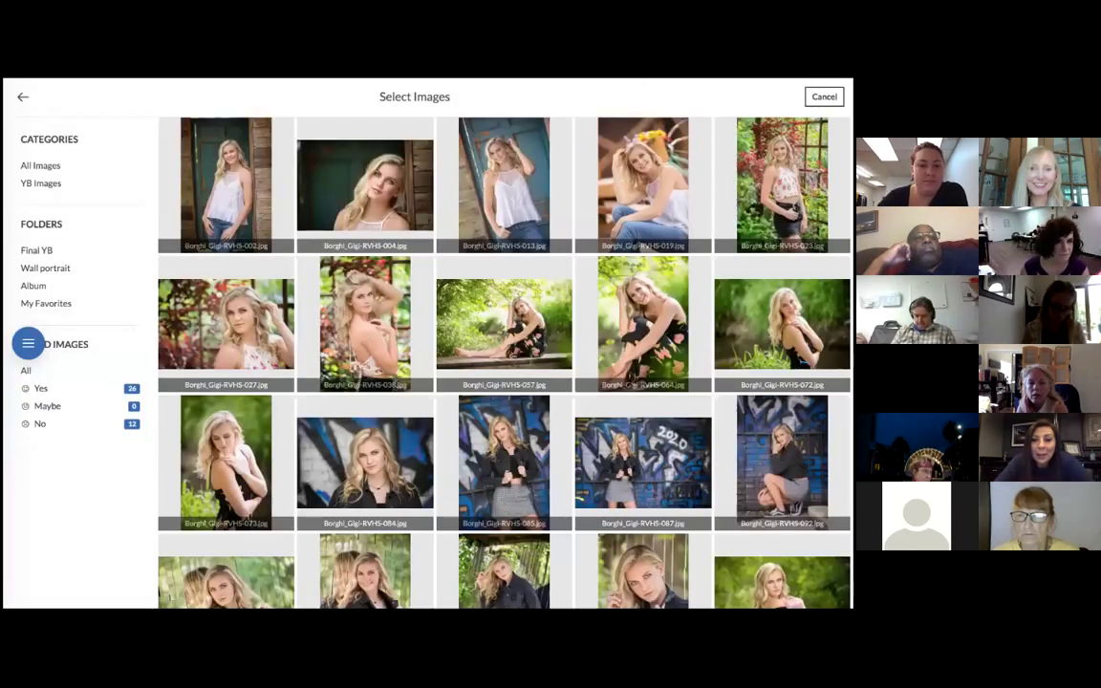
{"action": "left_click", "coordinate": [639, 200]}
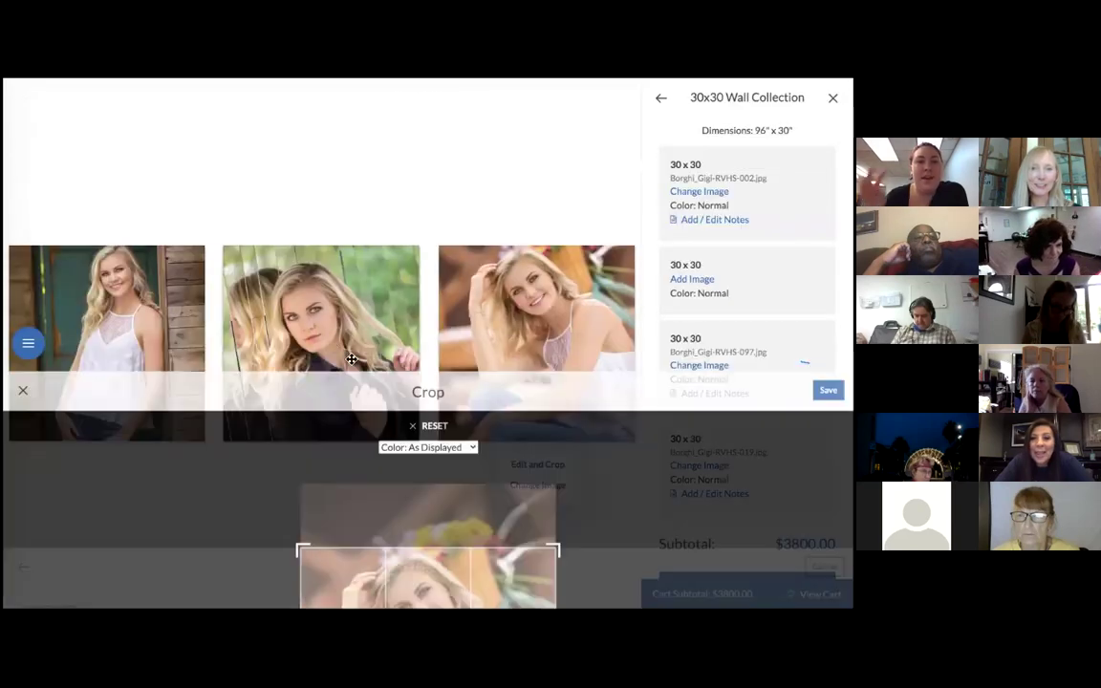
{"action": "left_click_drag", "start_coordinate": [450, 327], "coordinate": [450, 309]}
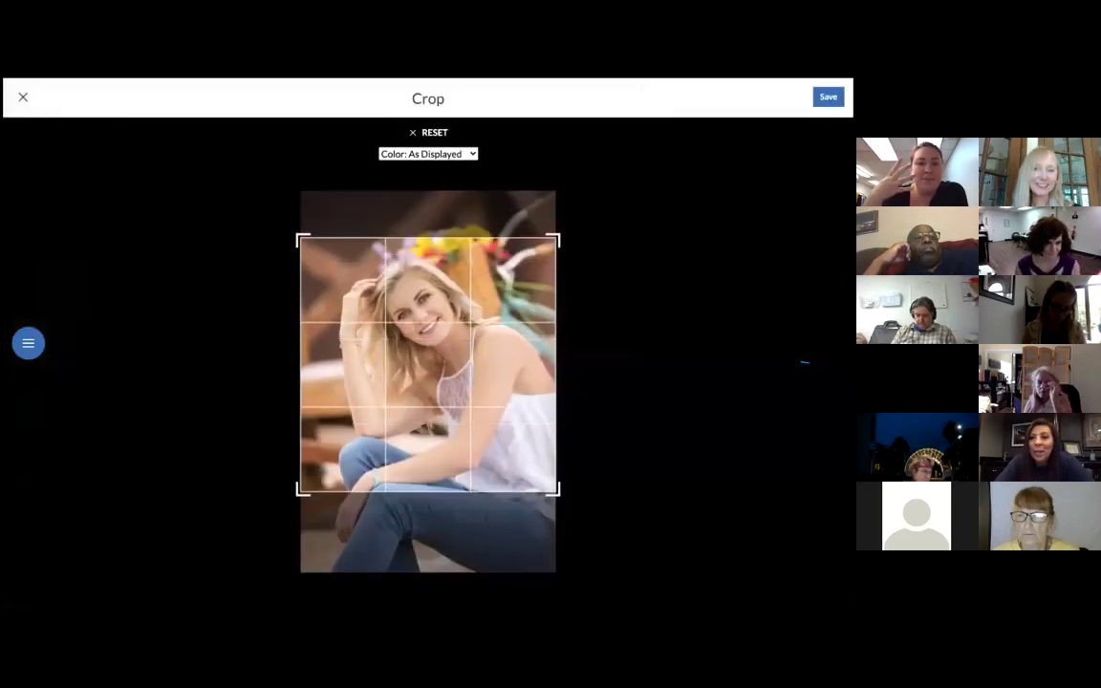
{"action": "left_click", "coordinate": [828, 96]}
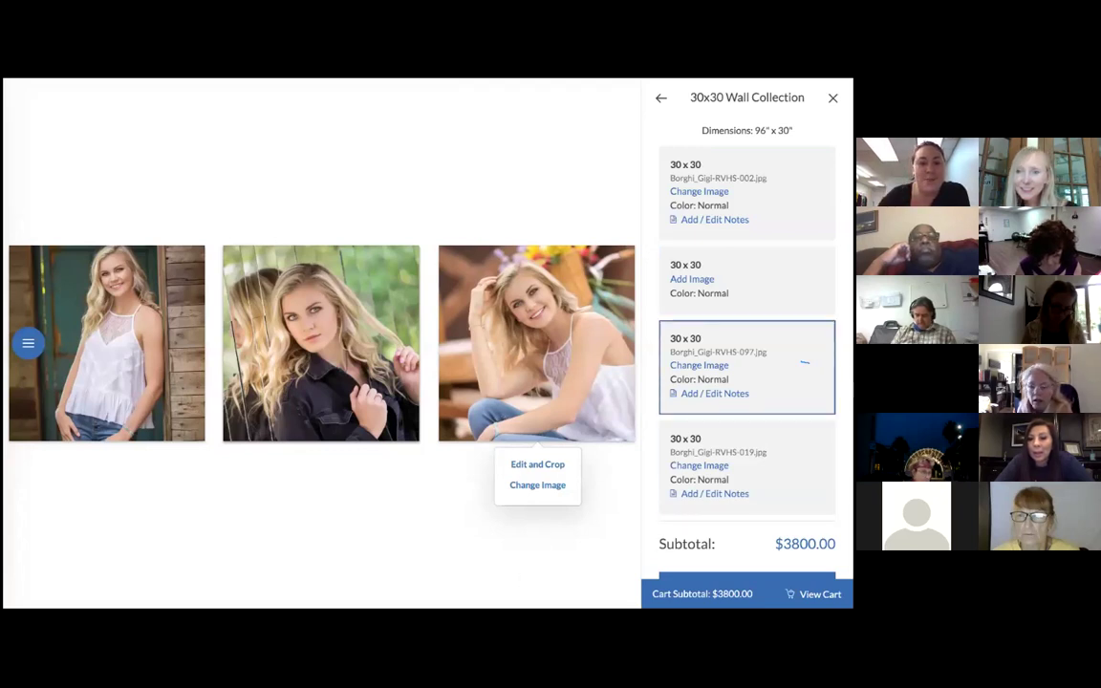
{"action": "left_click", "coordinate": [321, 411]}
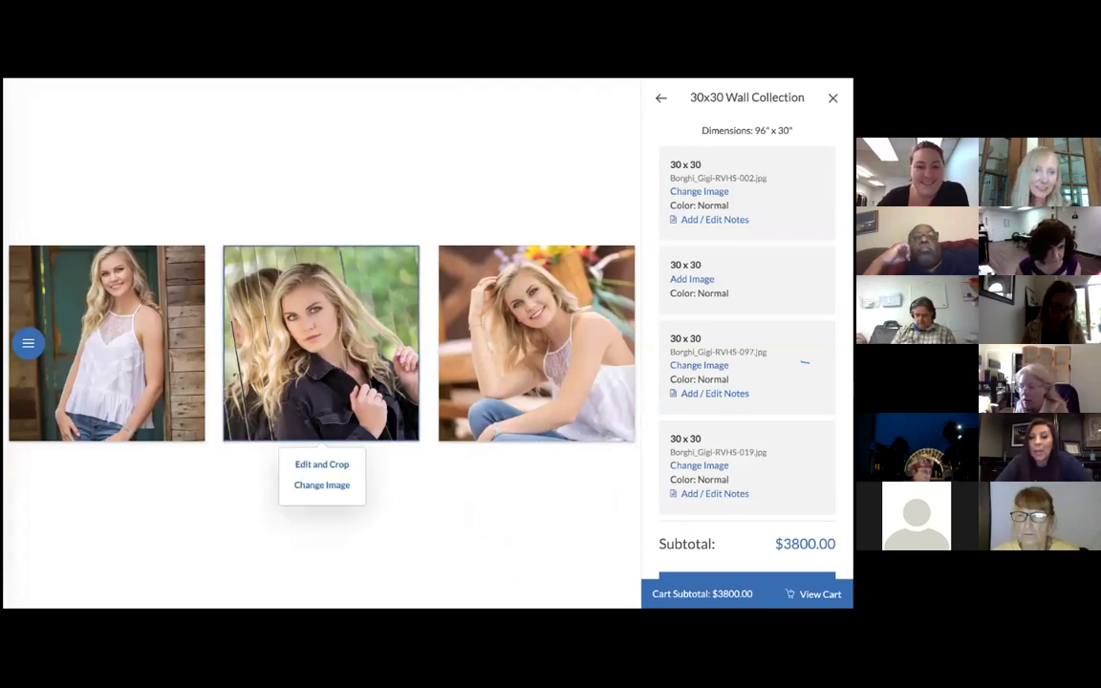
{"action": "left_click", "coordinate": [322, 464]}
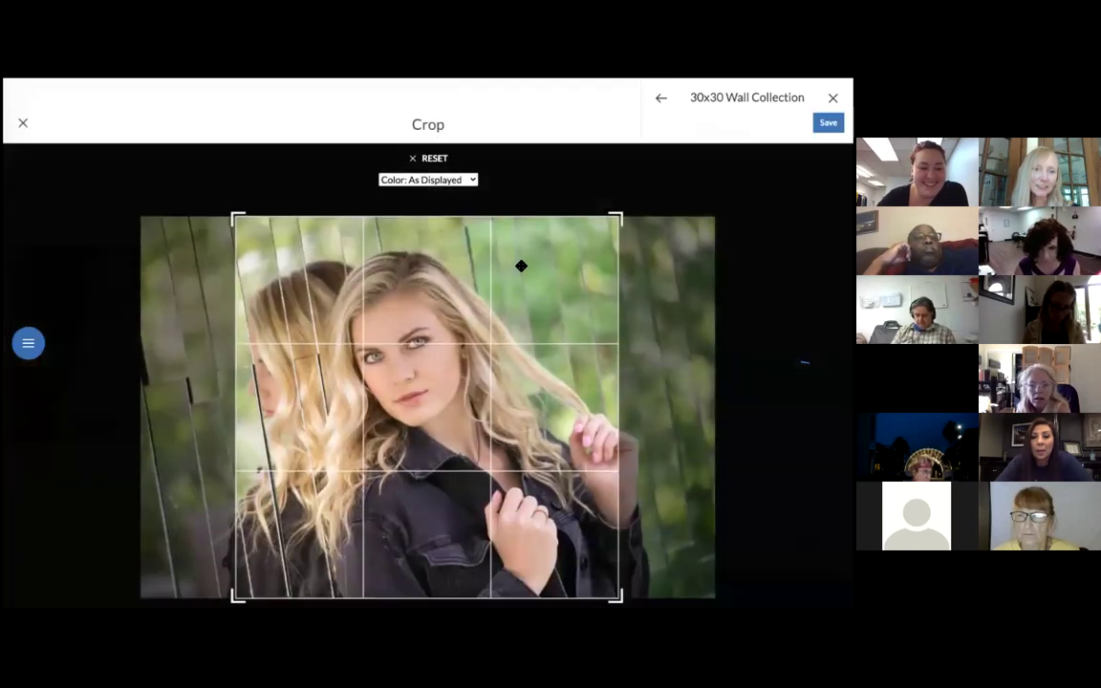
{"action": "left_click_drag", "start_coordinate": [506, 253], "coordinate": [498, 254]}
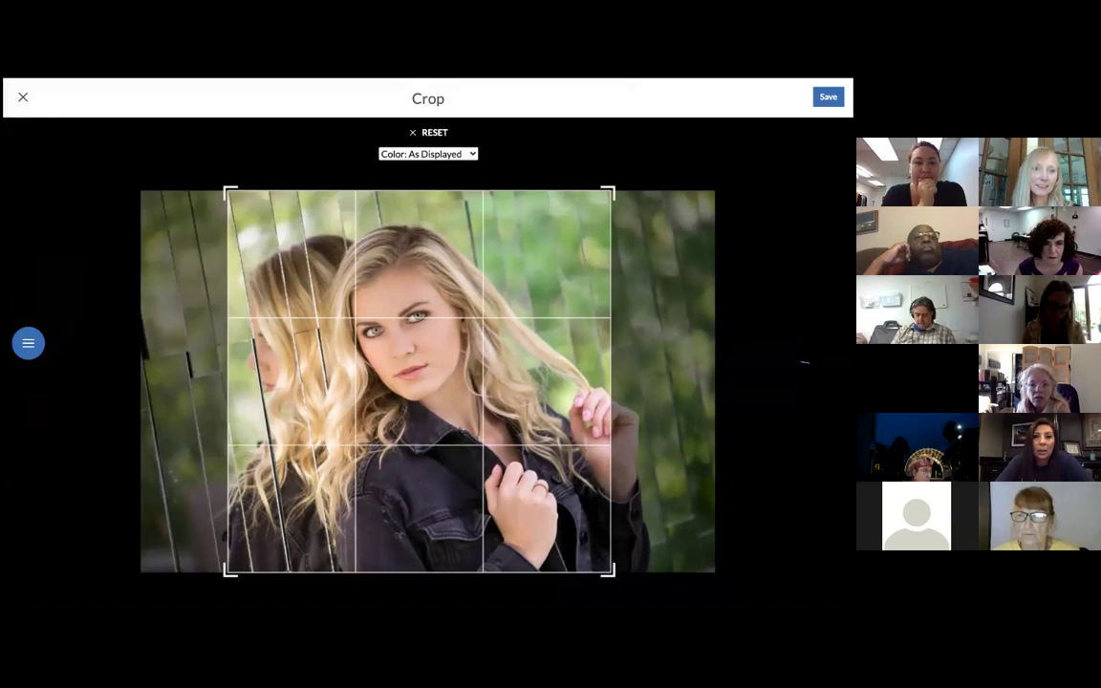
{"action": "left_click", "coordinate": [24, 99]}
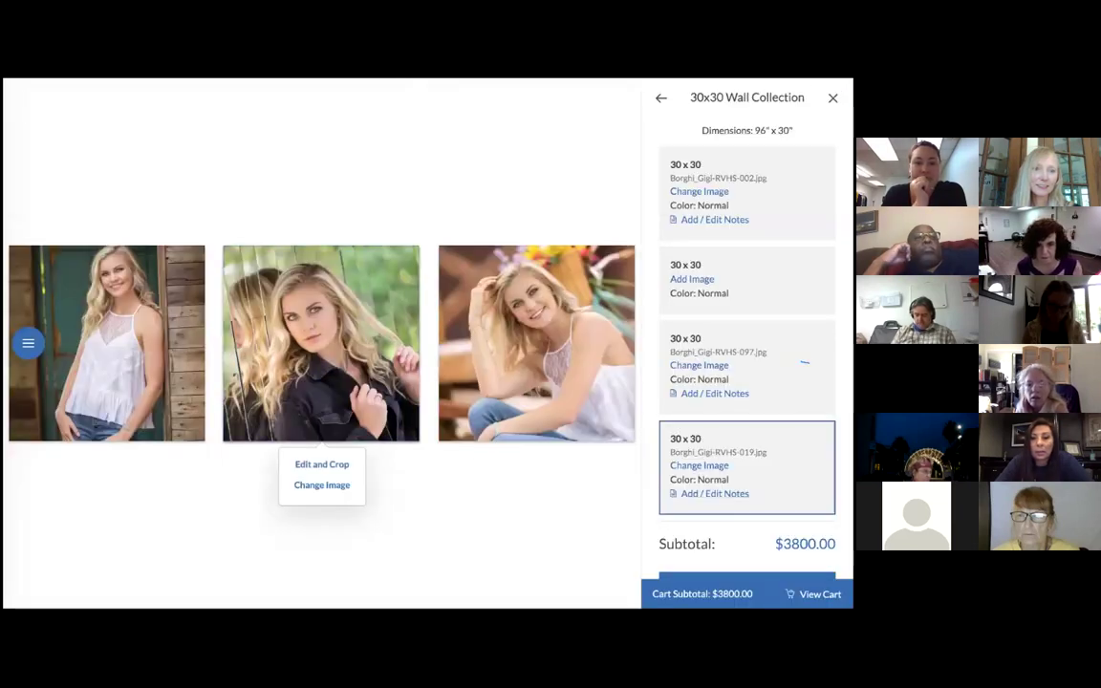
- Try to add the partly filled 30x30 Wall Collection to the cart
{"action": "scroll", "coordinate": [746, 335], "scroll_direction": "down", "scroll_amount": 1}
{"action": "scroll", "coordinate": [803, 363], "scroll_direction": "down", "scroll_amount": 1}
{"action": "scroll", "coordinate": [804, 361], "scroll_direction": "up", "scroll_amount": 2}
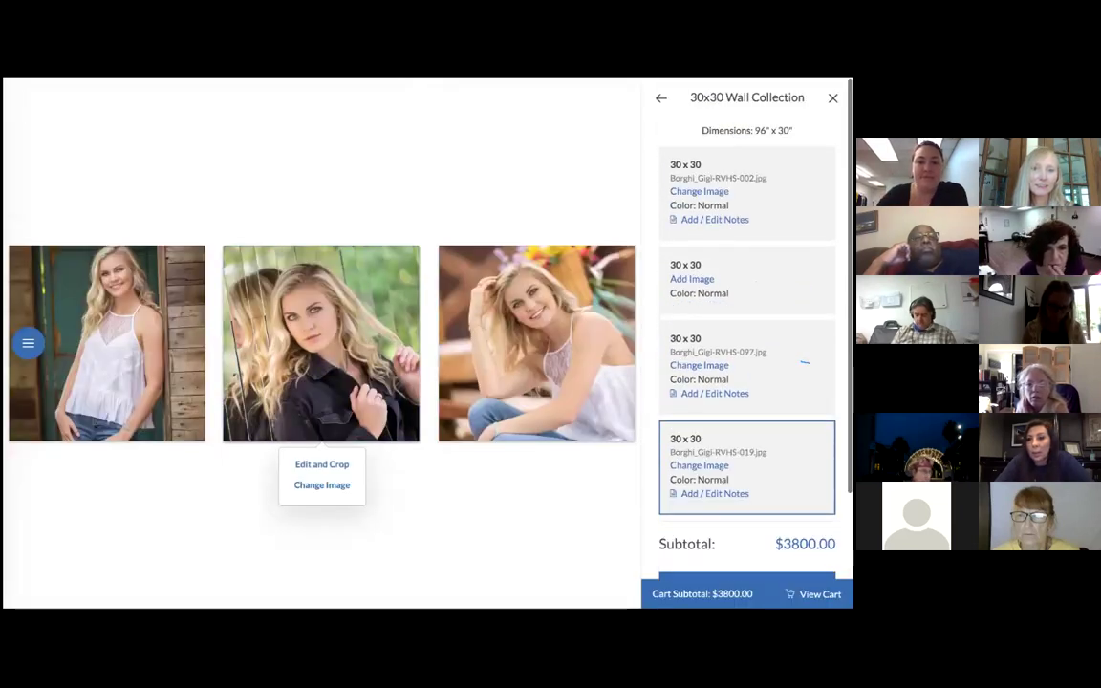
{"action": "scroll", "coordinate": [804, 362], "scroll_direction": "down", "scroll_amount": 2}
{"action": "left_click", "coordinate": [747, 482]}
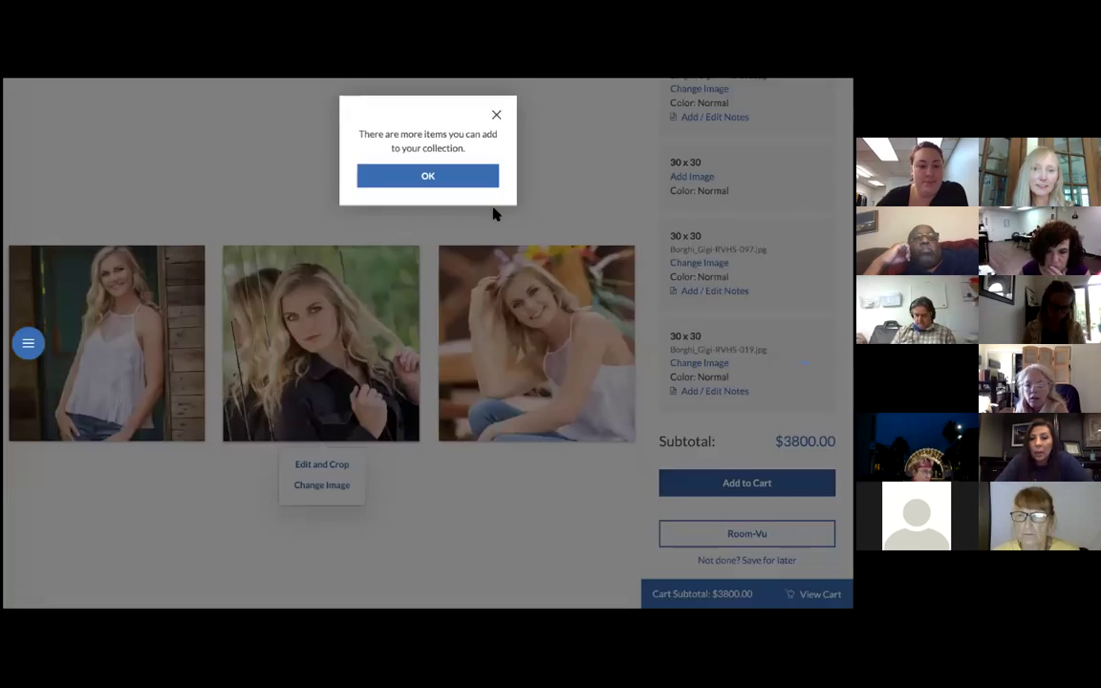
{"action": "left_click", "coordinate": [444, 178]}
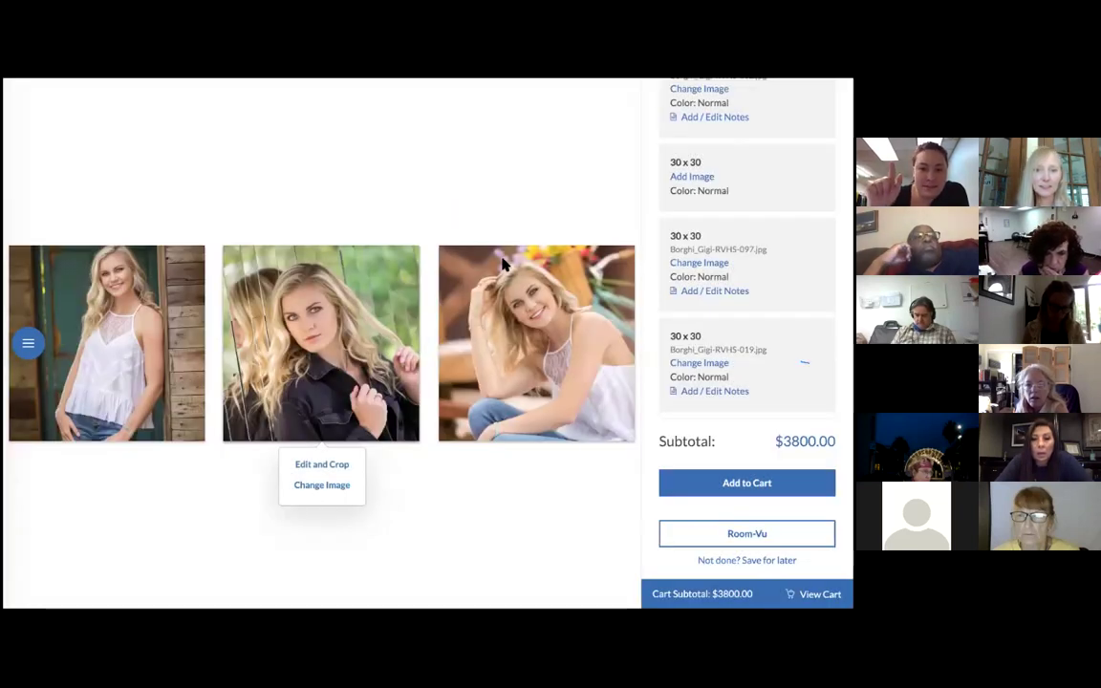
{"action": "left_click", "coordinate": [517, 284]}
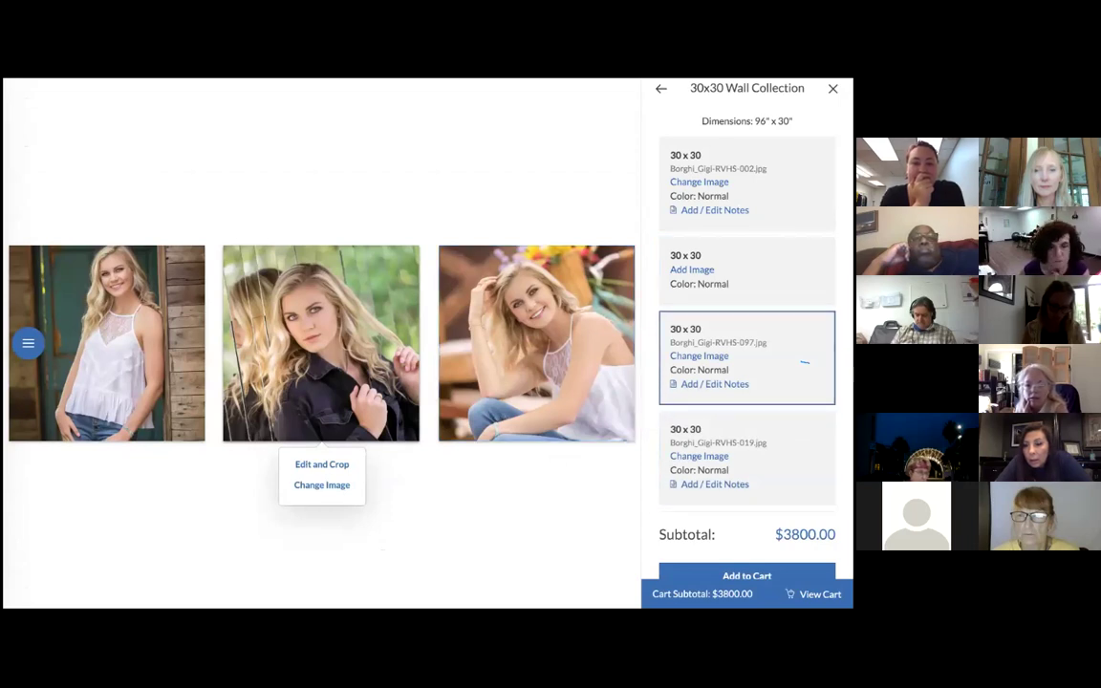
{"action": "scroll", "coordinate": [804, 362], "scroll_direction": "down", "scroll_amount": 2}
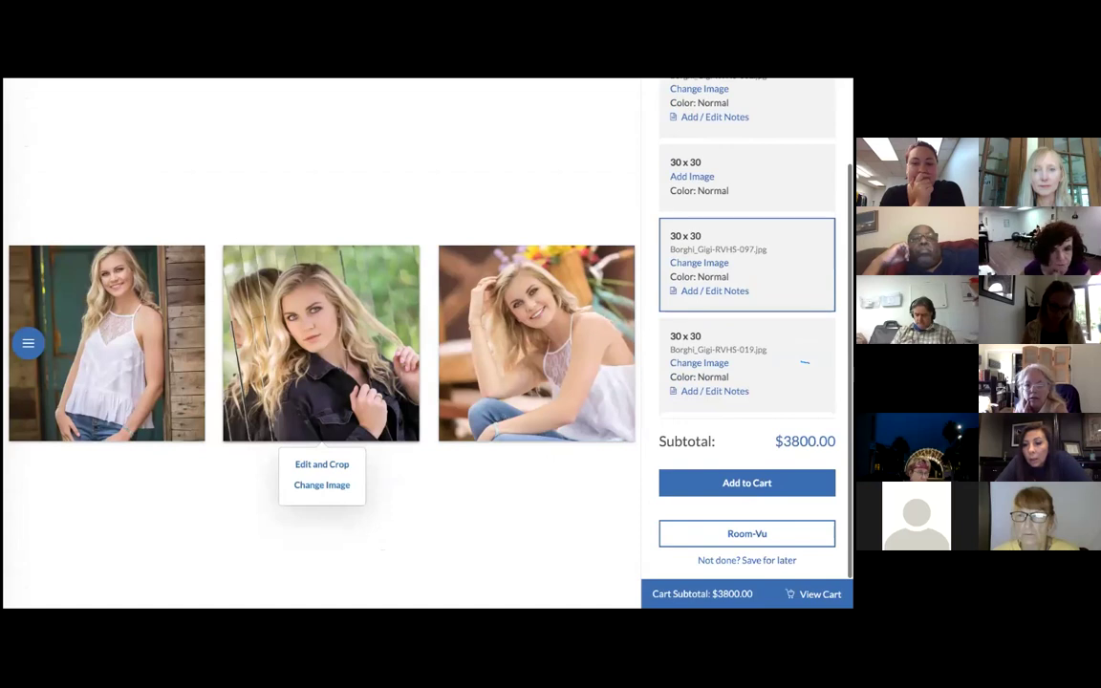
{"action": "scroll", "coordinate": [805, 362], "scroll_direction": "up", "scroll_amount": 2}
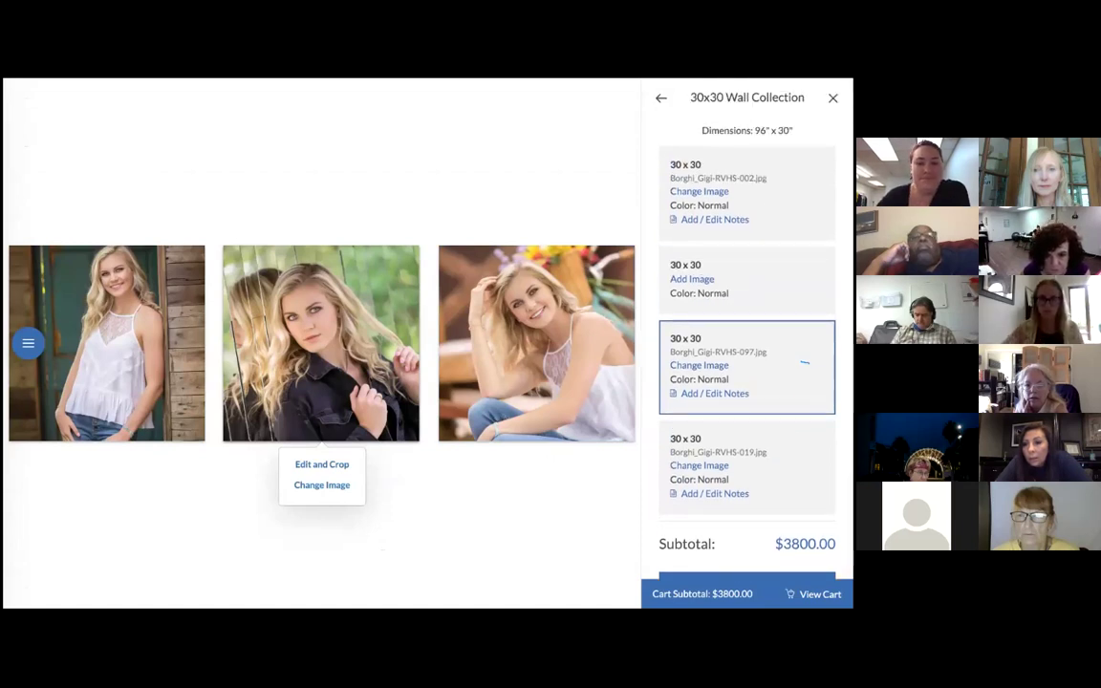
{"action": "scroll", "coordinate": [804, 363], "scroll_direction": "down", "scroll_amount": 2}
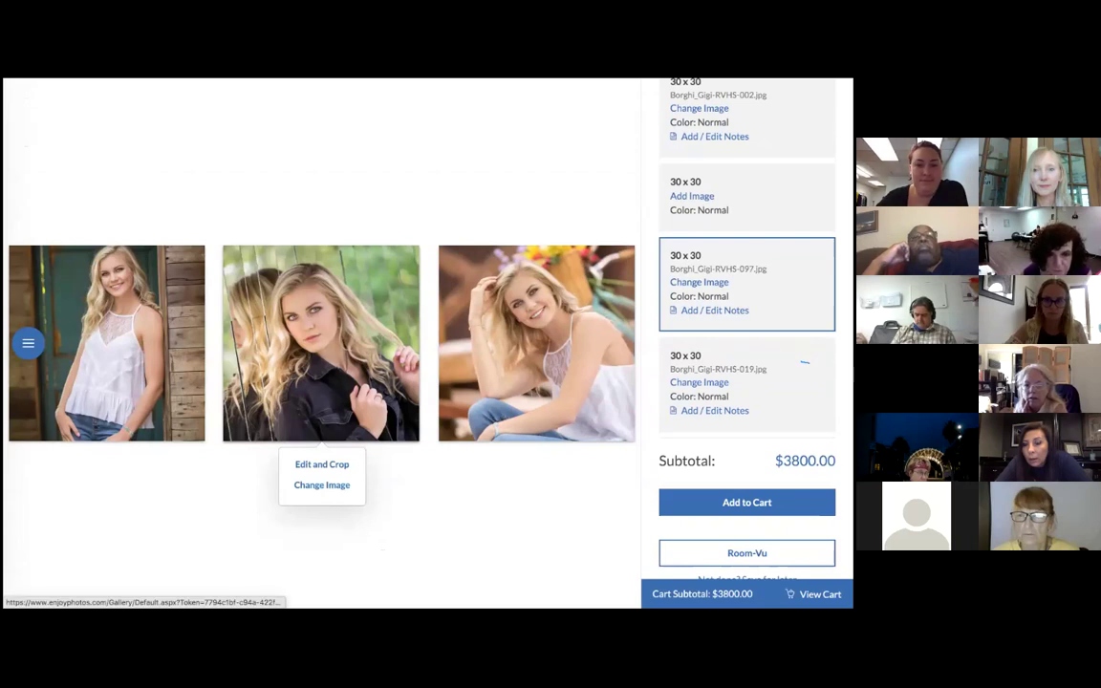
{"action": "left_click", "coordinate": [322, 485]}
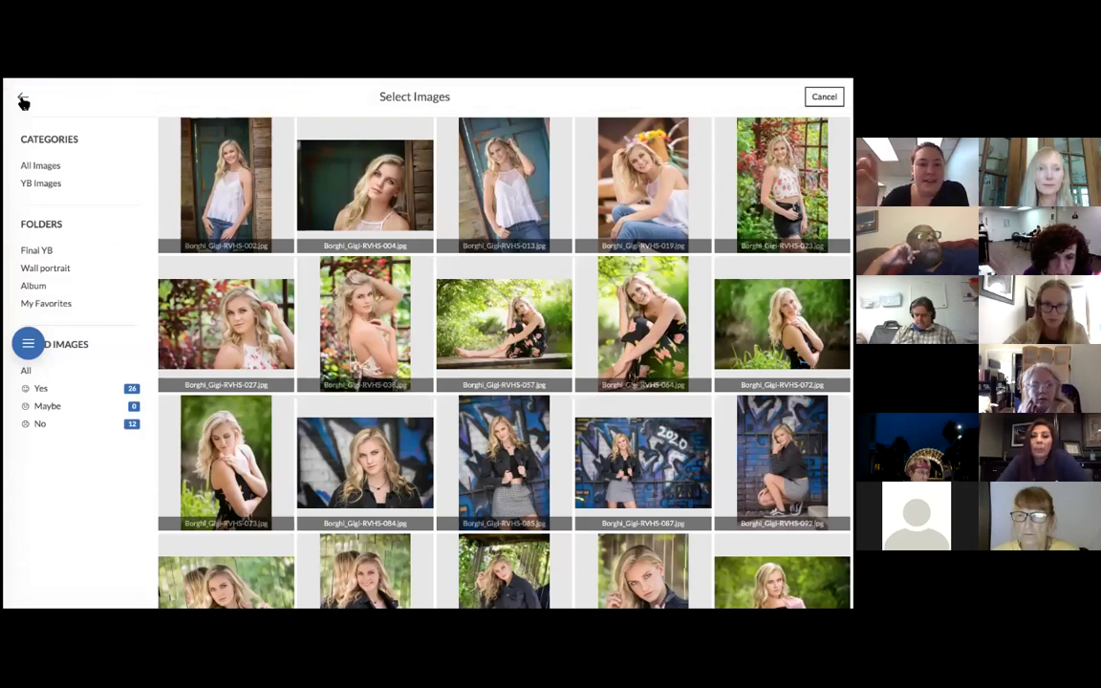
{"action": "left_click", "coordinate": [23, 101]}
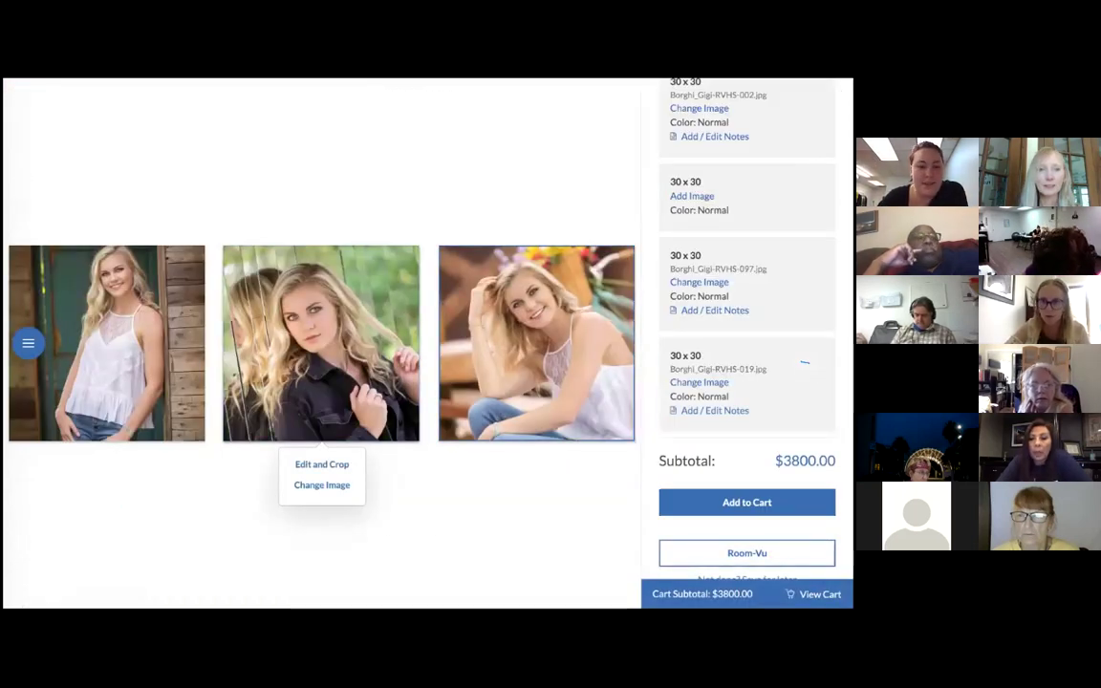
- Replace the middle 30 x 30 frame's image with RVHS-087, chosen from the images sorted as Yes
{"action": "left_click", "coordinate": [322, 485]}
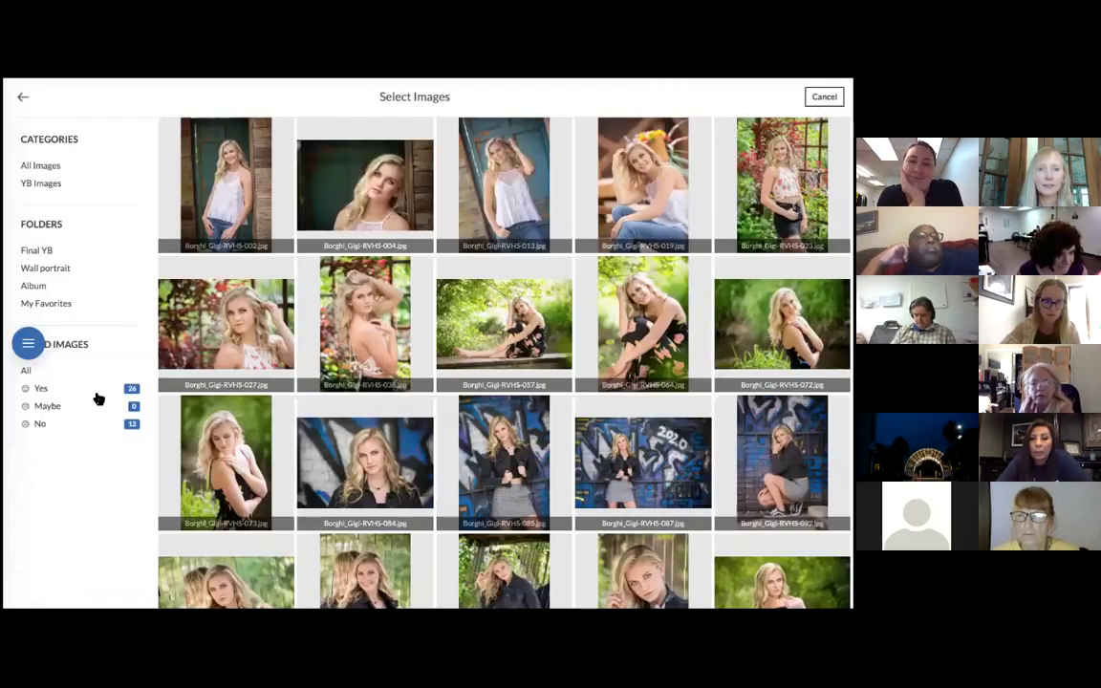
{"action": "left_click", "coordinate": [98, 403]}
{"action": "left_click", "coordinate": [40, 388]}
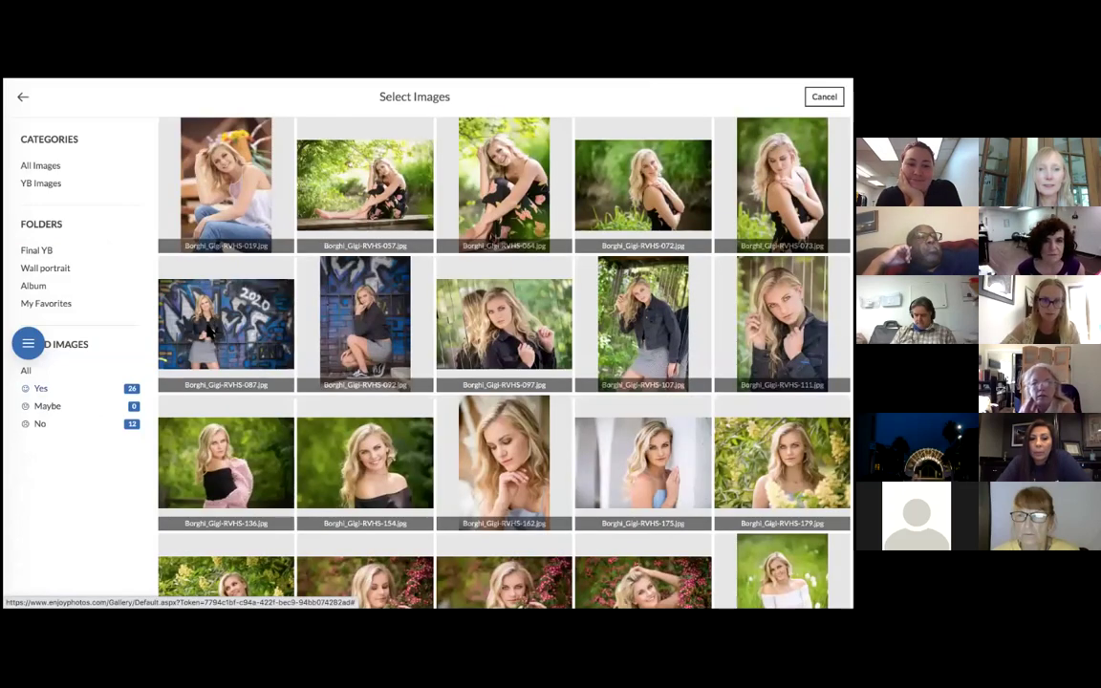
{"action": "left_click", "coordinate": [226, 323]}
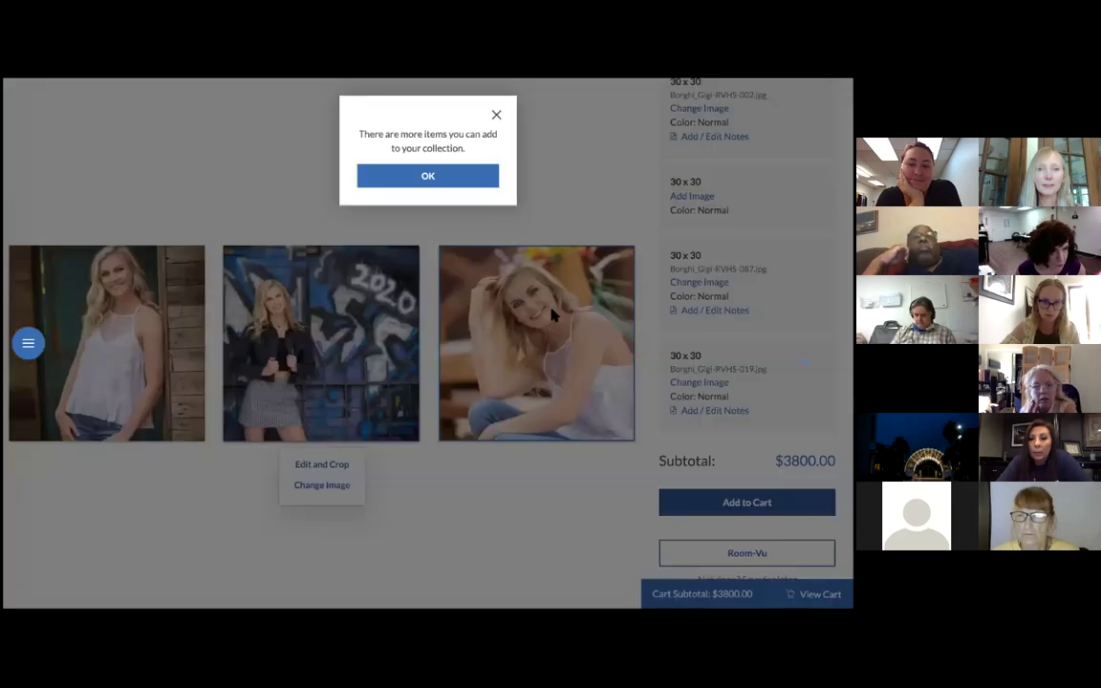
{"action": "left_click", "coordinate": [442, 181]}
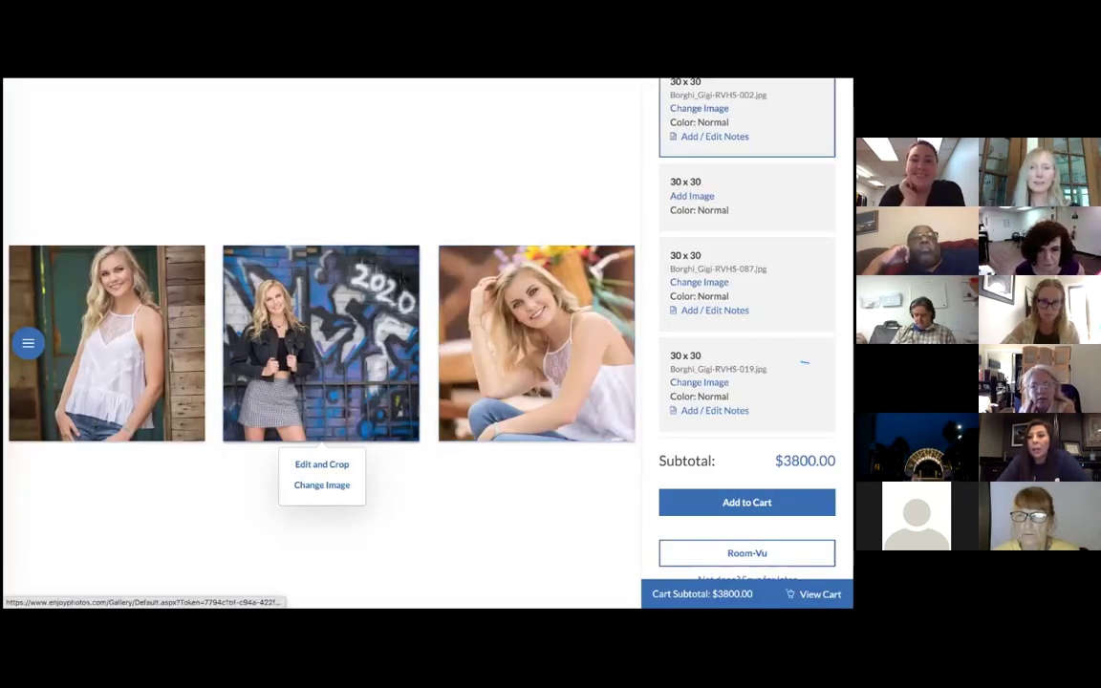
{"action": "scroll", "coordinate": [804, 363], "scroll_direction": "up", "scroll_amount": 2}
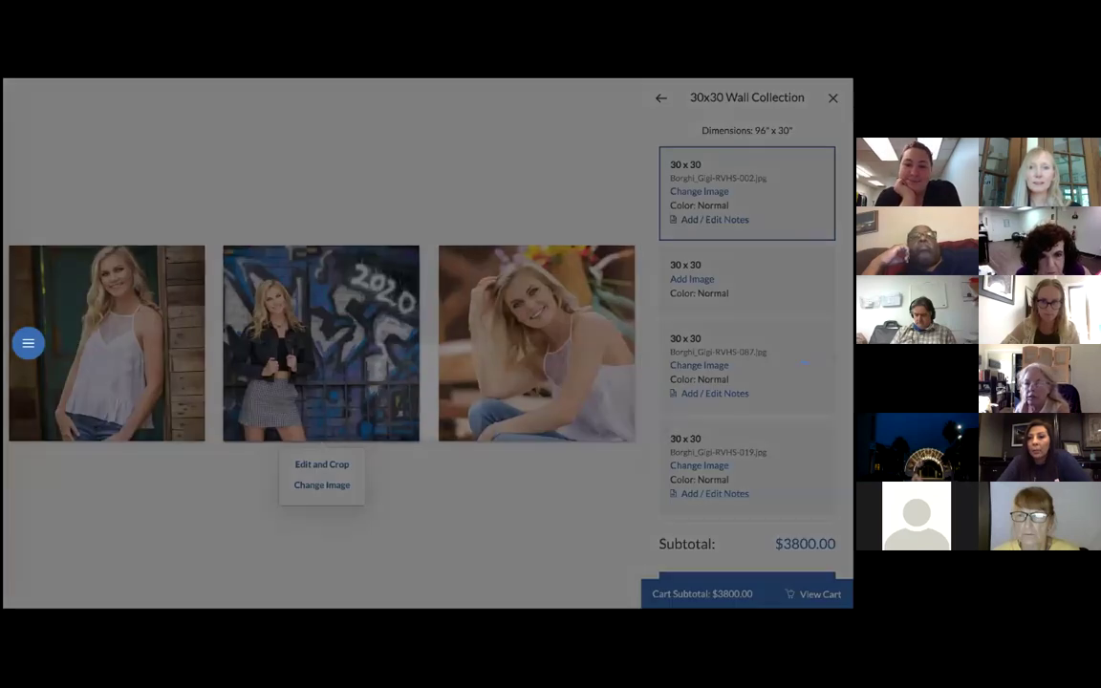
{"action": "left_click", "coordinate": [585, 114]}
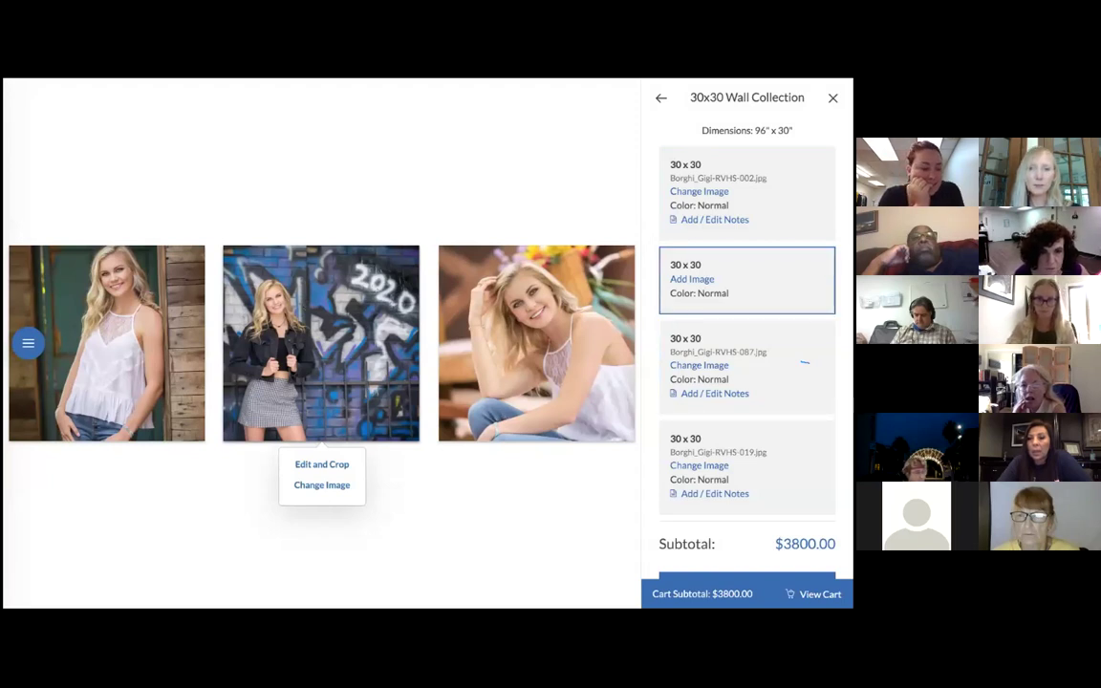
- Preview the wall collection in Room-Vu and ungroup its frames
{"action": "scroll", "coordinate": [805, 362], "scroll_direction": "down", "scroll_amount": 3}
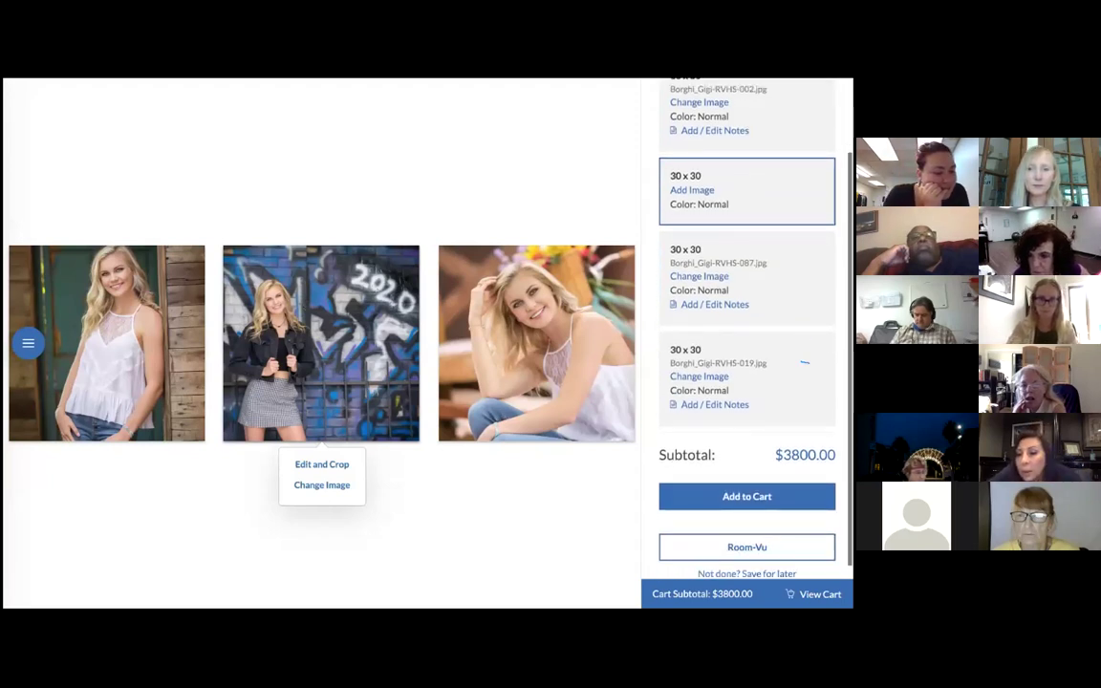
{"action": "scroll", "coordinate": [805, 362], "scroll_direction": "up", "scroll_amount": 3}
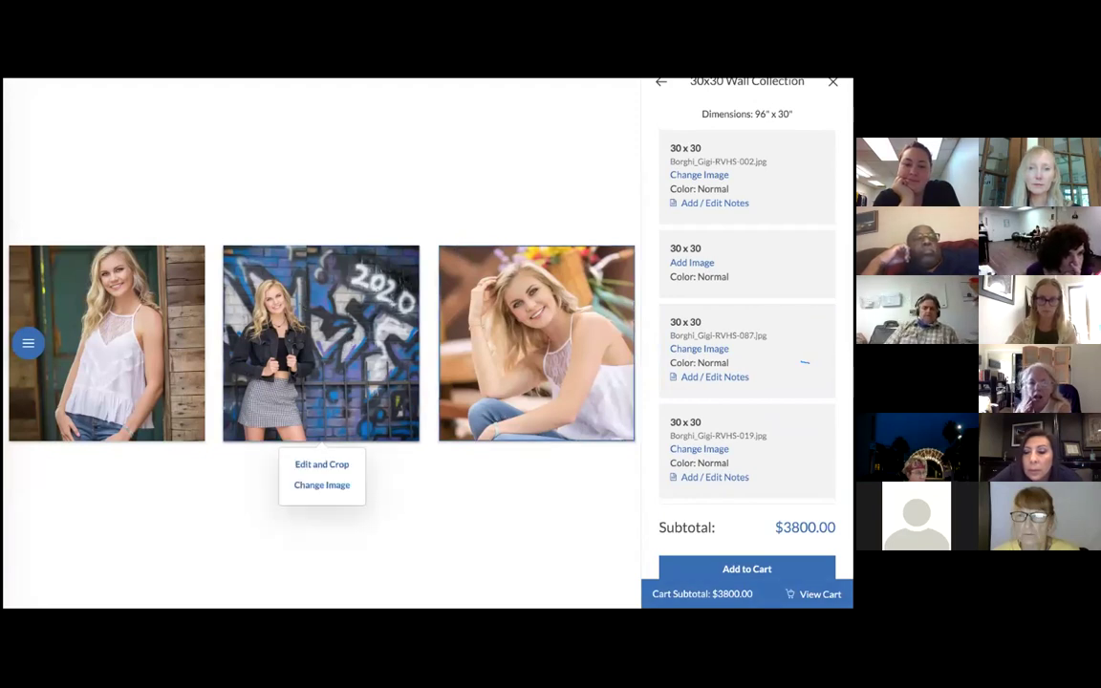
{"action": "scroll", "coordinate": [804, 363], "scroll_direction": "down", "scroll_amount": 2}
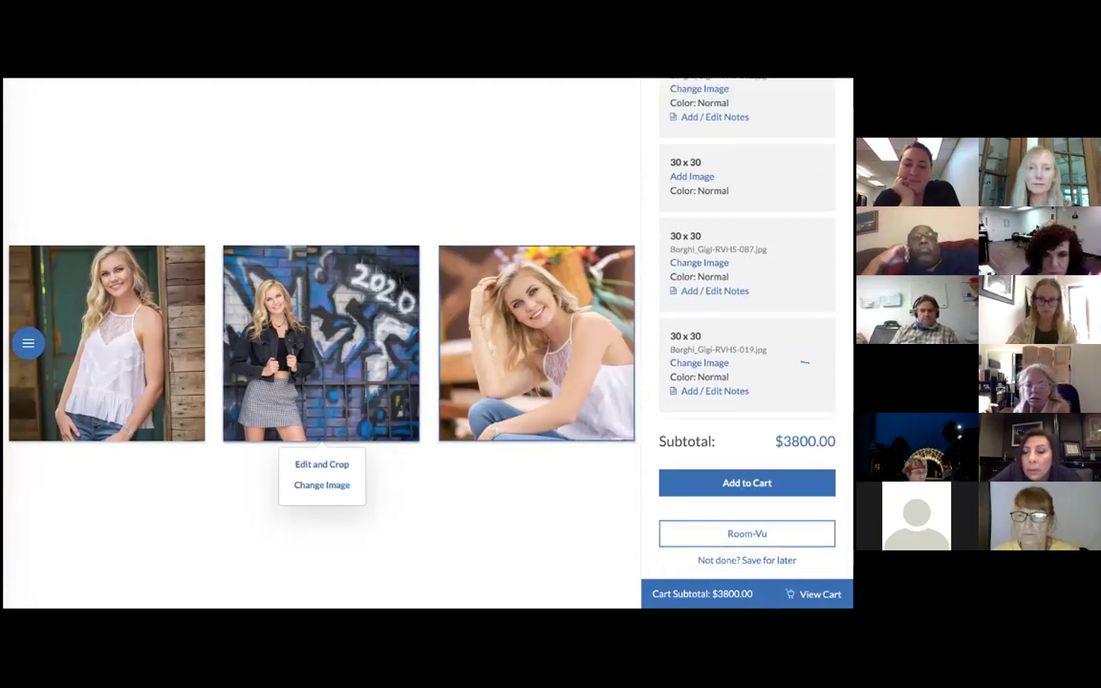
{"action": "left_click", "coordinate": [746, 534]}
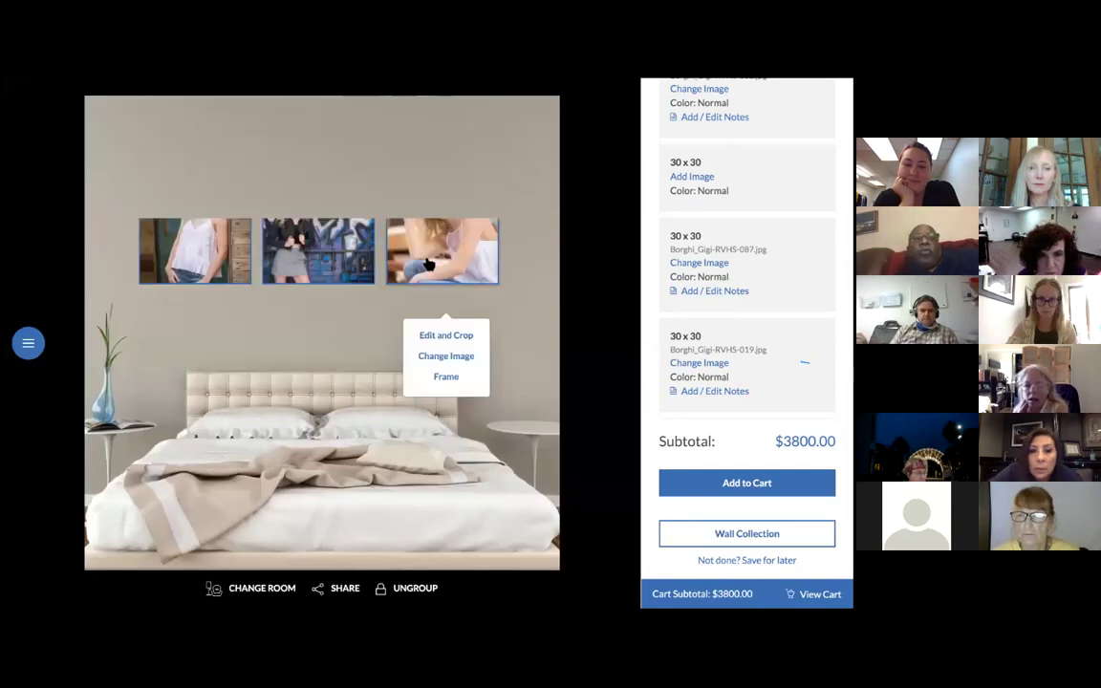
{"action": "left_click", "coordinate": [439, 588]}
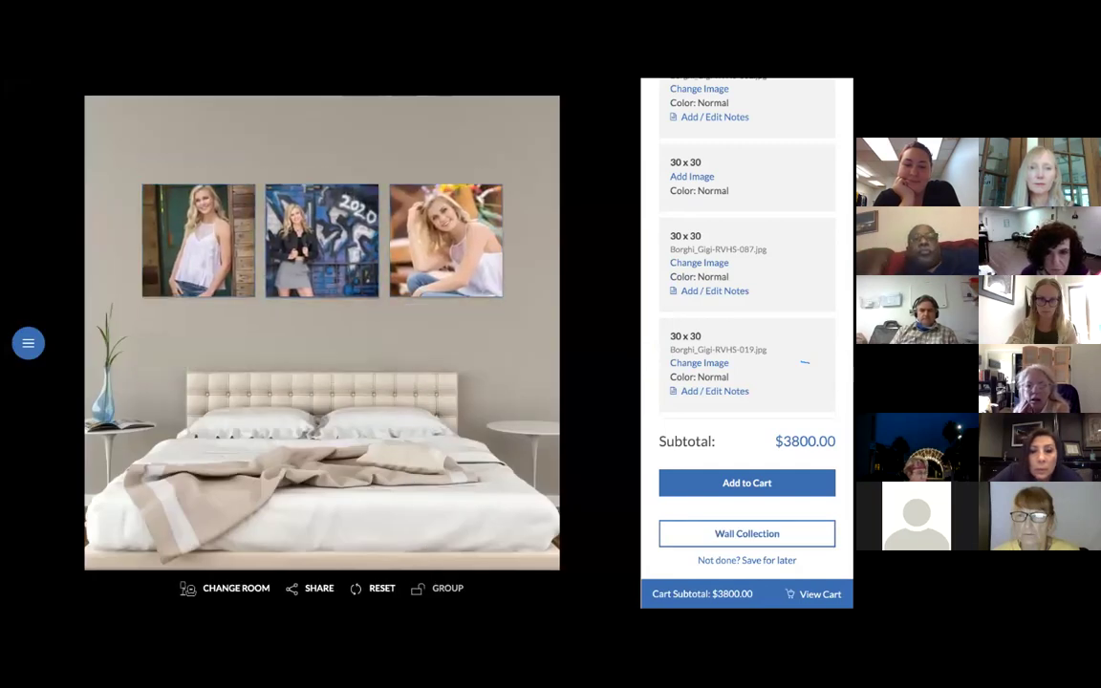
- Move the RVHS-087 frame below RVHS-019, reposition the empty frame between the outer images, and nudge RVHS-019 upward
{"action": "left_click_drag", "start_coordinate": [318, 223], "coordinate": [441, 309]}
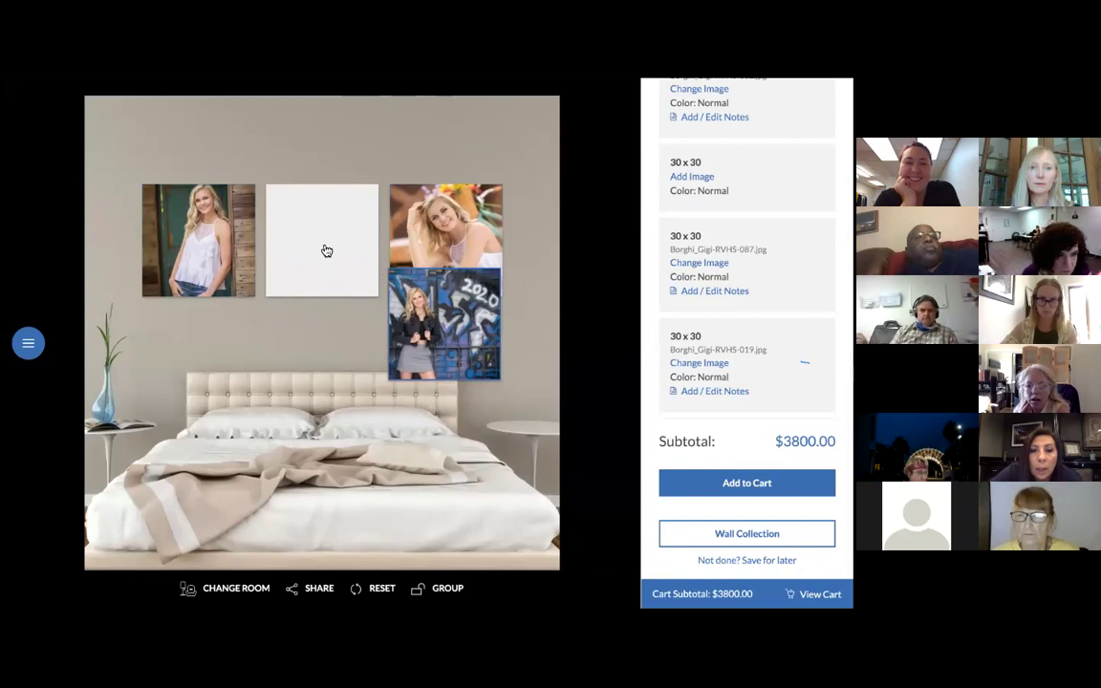
{"action": "left_click_drag", "start_coordinate": [325, 296], "coordinate": [325, 309]}
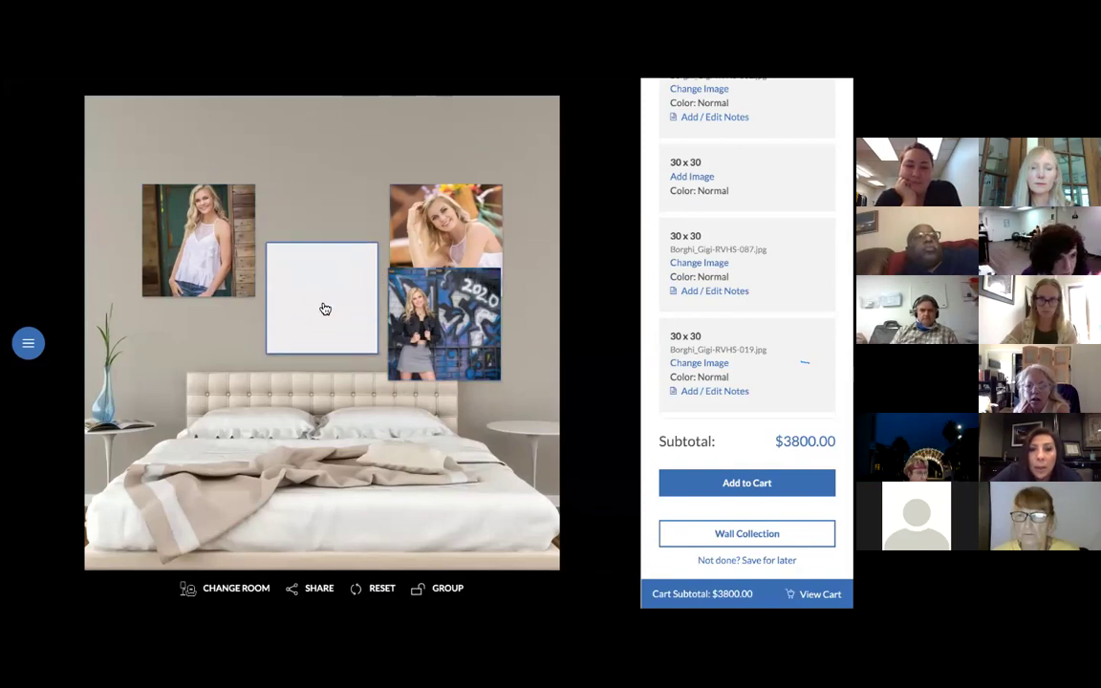
{"action": "left_click_drag", "start_coordinate": [325, 309], "coordinate": [317, 268]}
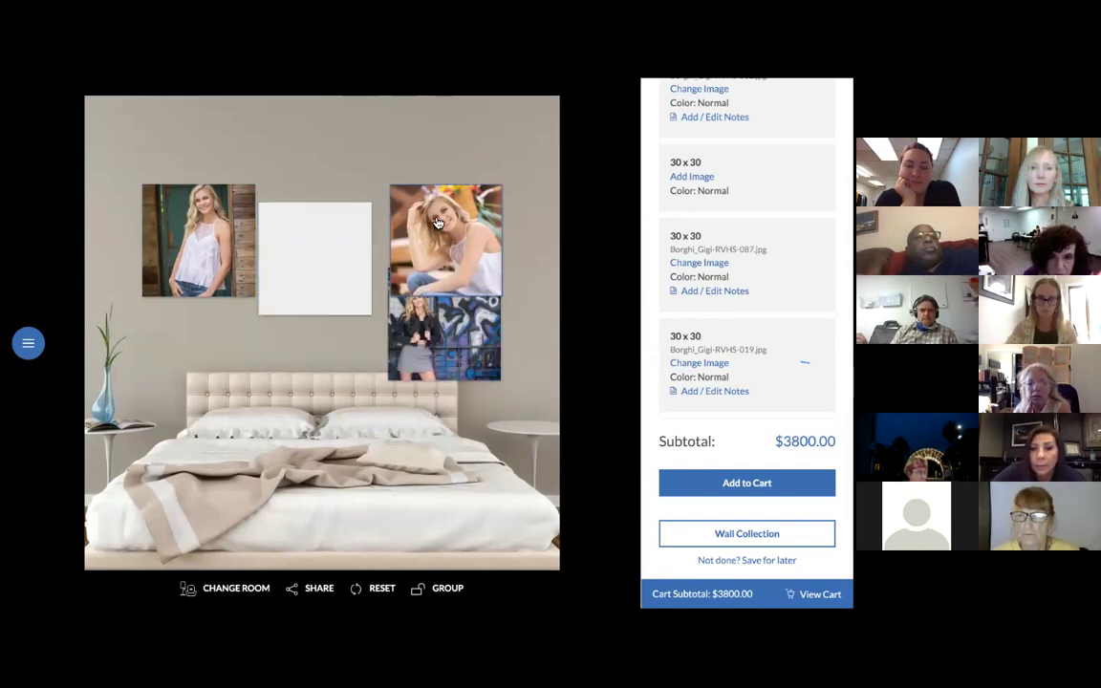
{"action": "left_click_drag", "start_coordinate": [436, 223], "coordinate": [437, 215]}
{"action": "left_click_drag", "start_coordinate": [347, 245], "coordinate": [342, 226]}
- Fill the empty 30 x 30 frame with image RVHS-057, nudge its position, and add the completed collection to the cart
{"action": "left_click", "coordinate": [342, 225]}
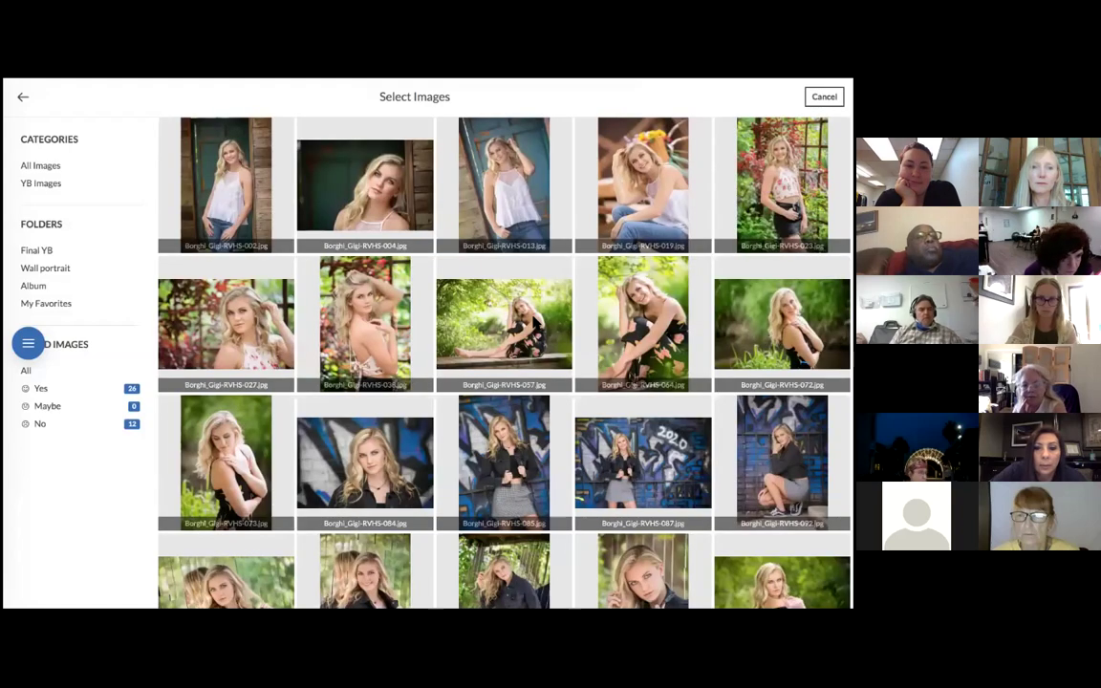
{"action": "left_click", "coordinate": [504, 323]}
{"action": "left_click_drag", "start_coordinate": [359, 274], "coordinate": [363, 293]}
{"action": "left_click", "coordinate": [747, 509]}
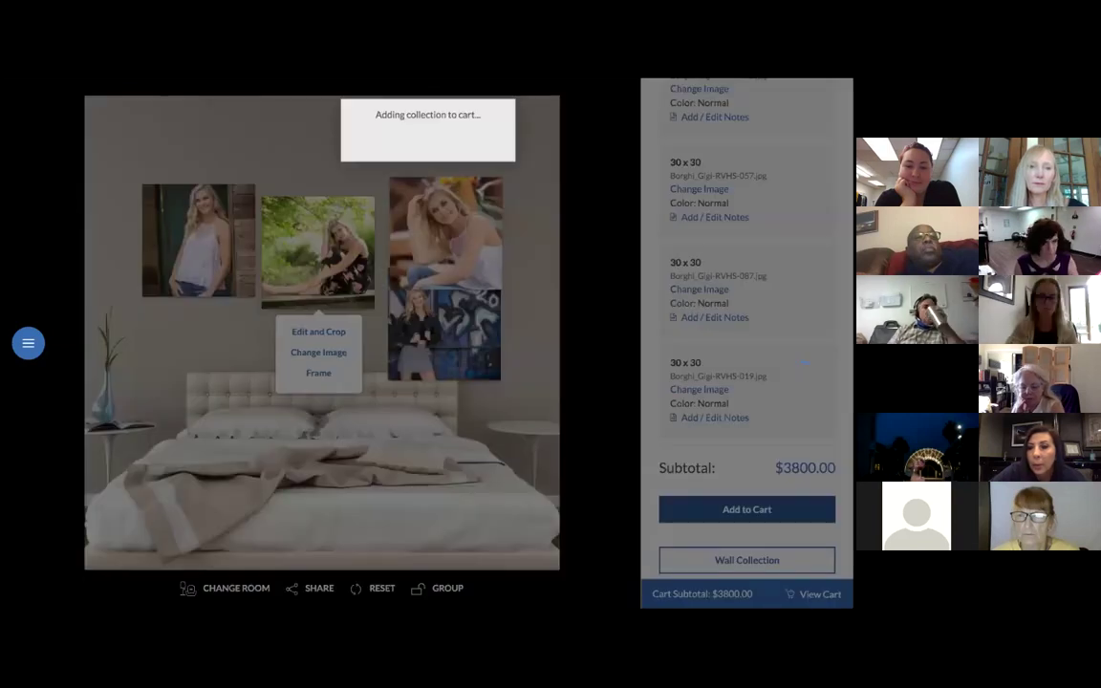
{"action": "left_click", "coordinate": [430, 189]}
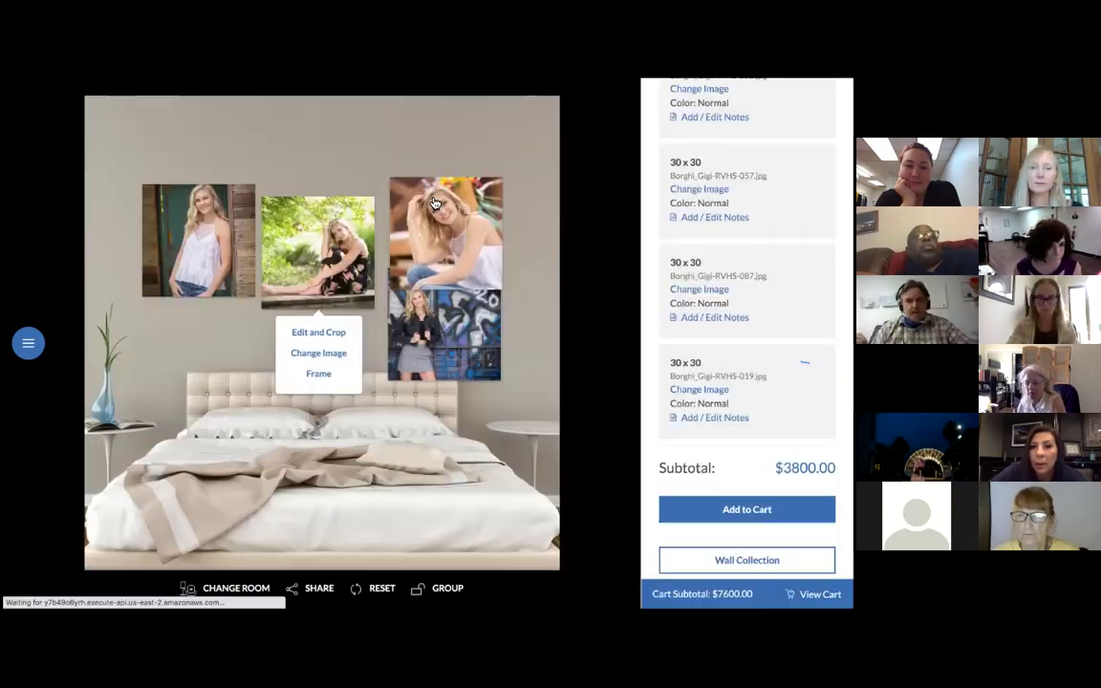
- Review the order's wall collections, image and item notes, order notes and order summary, and close the order
{"action": "scroll", "coordinate": [421, 313], "scroll_direction": "down", "scroll_amount": 2}
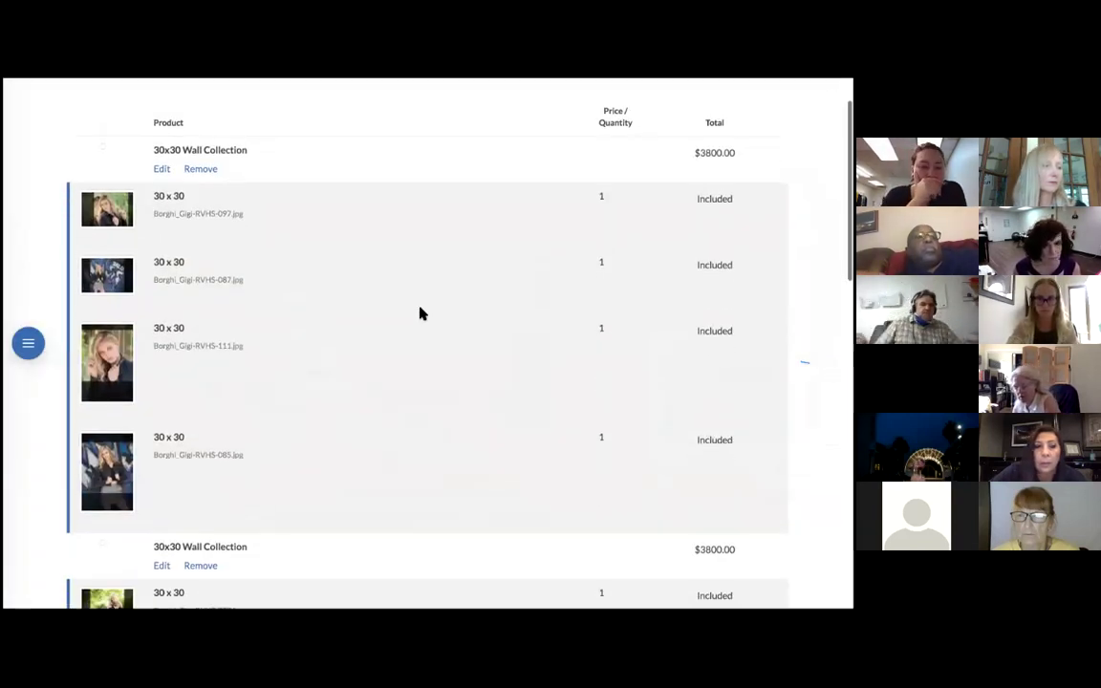
{"action": "scroll", "coordinate": [420, 314], "scroll_direction": "down", "scroll_amount": 2}
{"action": "scroll", "coordinate": [421, 313], "scroll_direction": "down", "scroll_amount": 2}
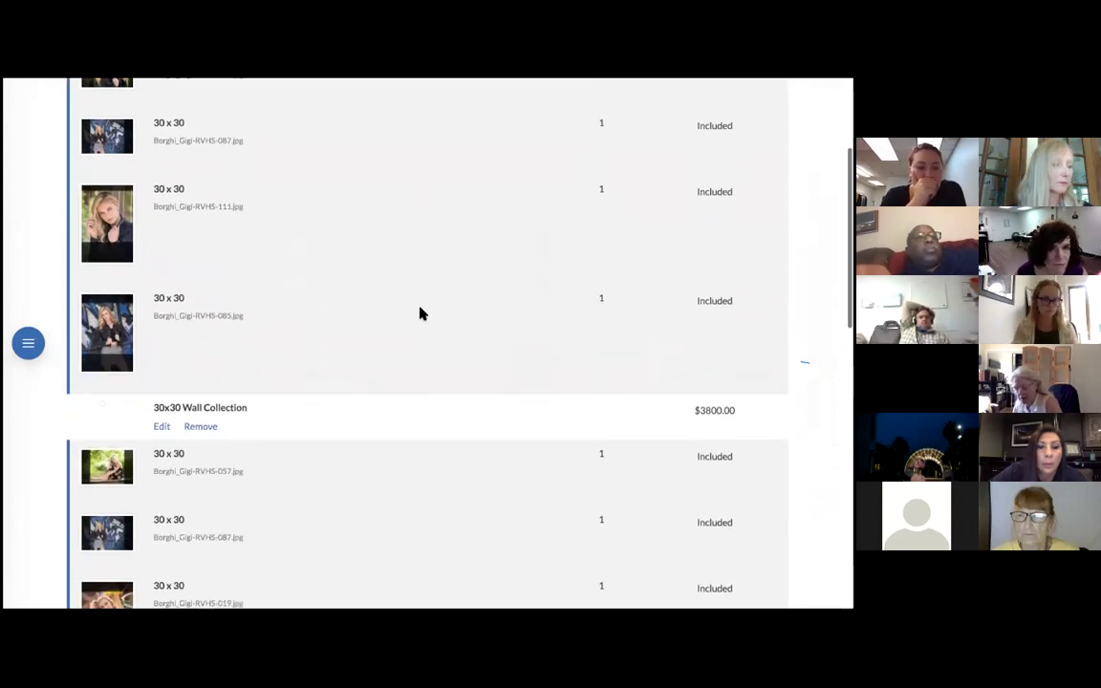
{"action": "scroll", "coordinate": [421, 313], "scroll_direction": "down", "scroll_amount": 2}
{"action": "scroll", "coordinate": [421, 313], "scroll_direction": "down", "scroll_amount": 5}
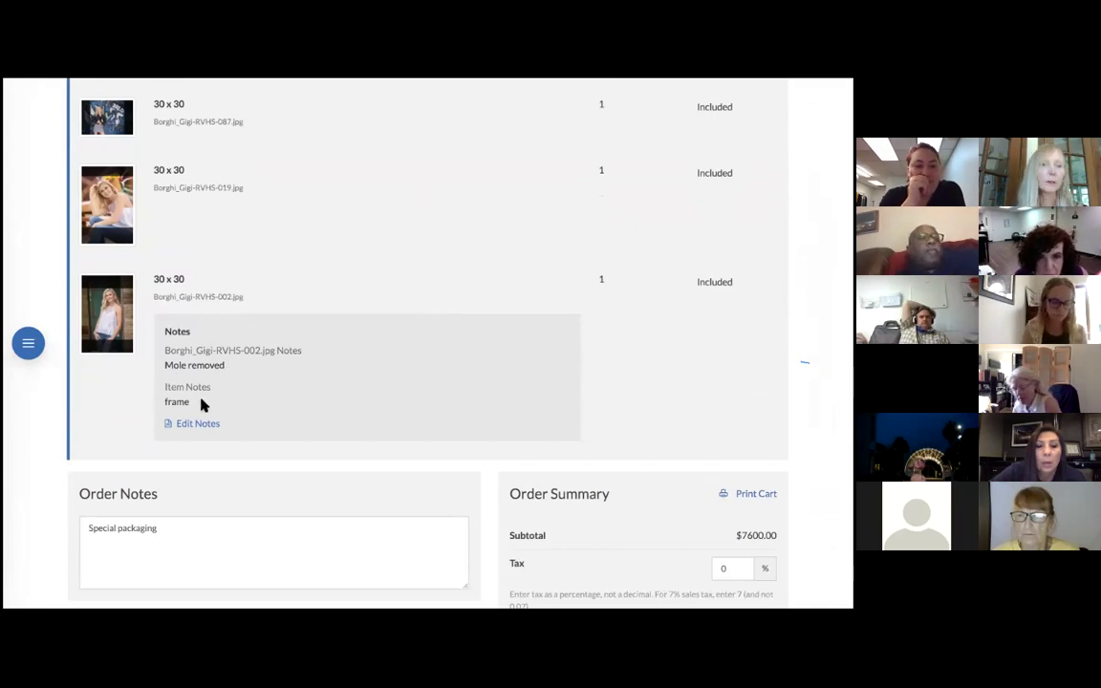
{"action": "scroll", "coordinate": [203, 406], "scroll_direction": "down", "scroll_amount": 2}
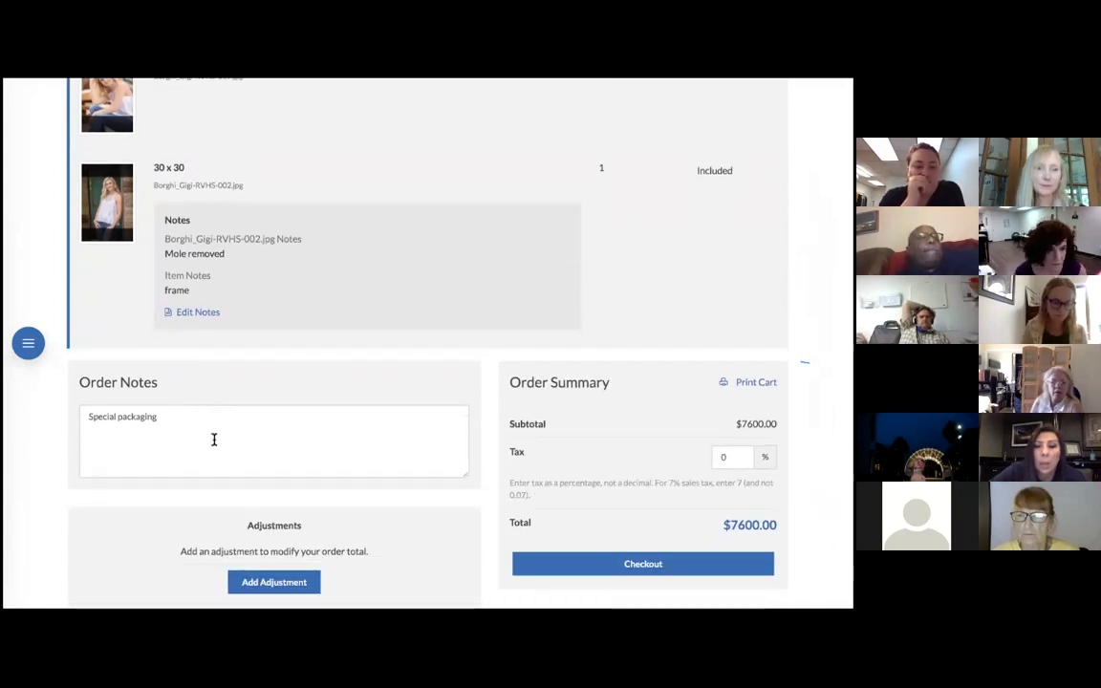
{"action": "scroll", "coordinate": [214, 440], "scroll_direction": "up", "scroll_amount": 10}
{"action": "scroll", "coordinate": [214, 440], "scroll_direction": "up", "scroll_amount": 3}
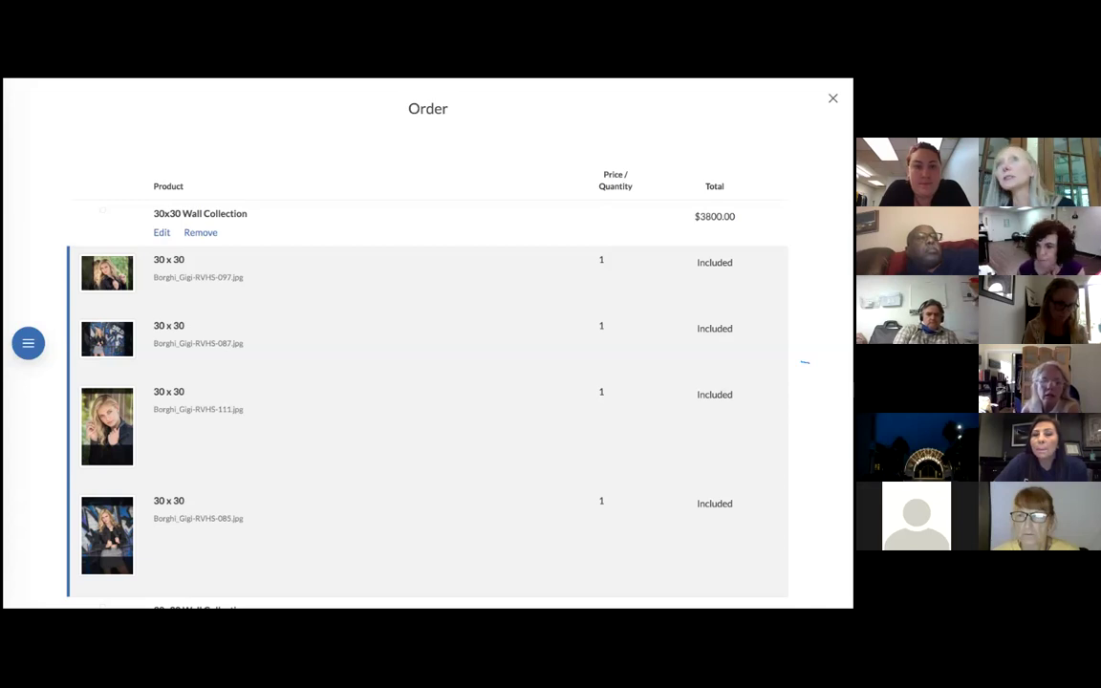
{"action": "left_click", "coordinate": [833, 98]}
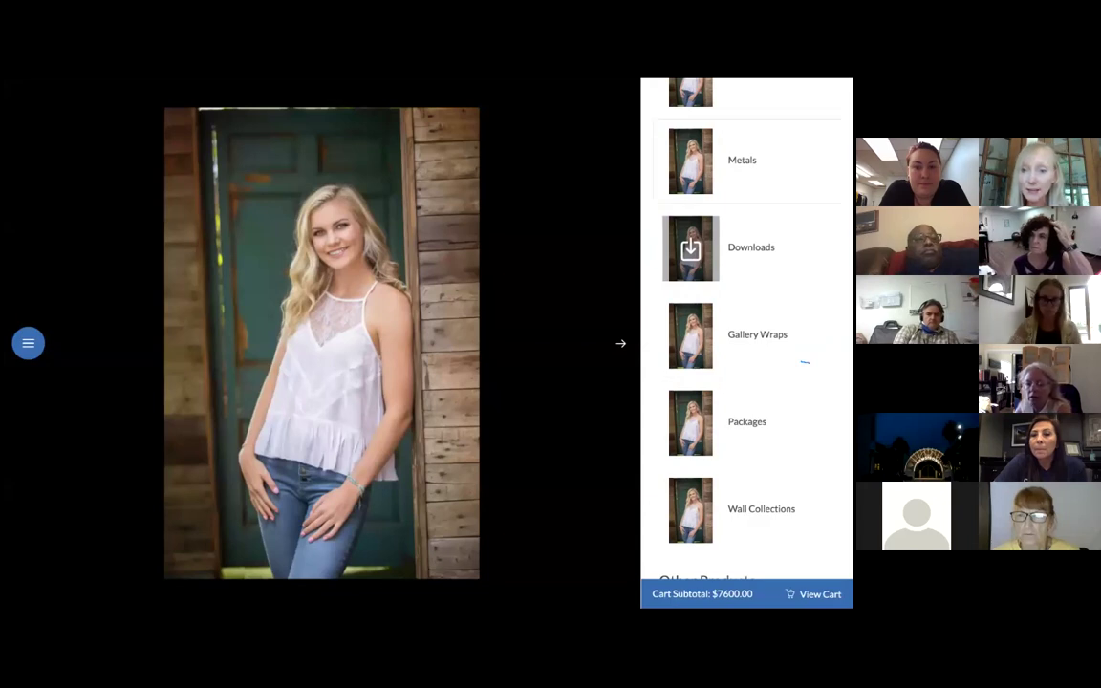
- Close the order options, play the image slideshow, and continue from it to the culling view
{"action": "scroll", "coordinate": [805, 363], "scroll_direction": "up", "scroll_amount": 3}
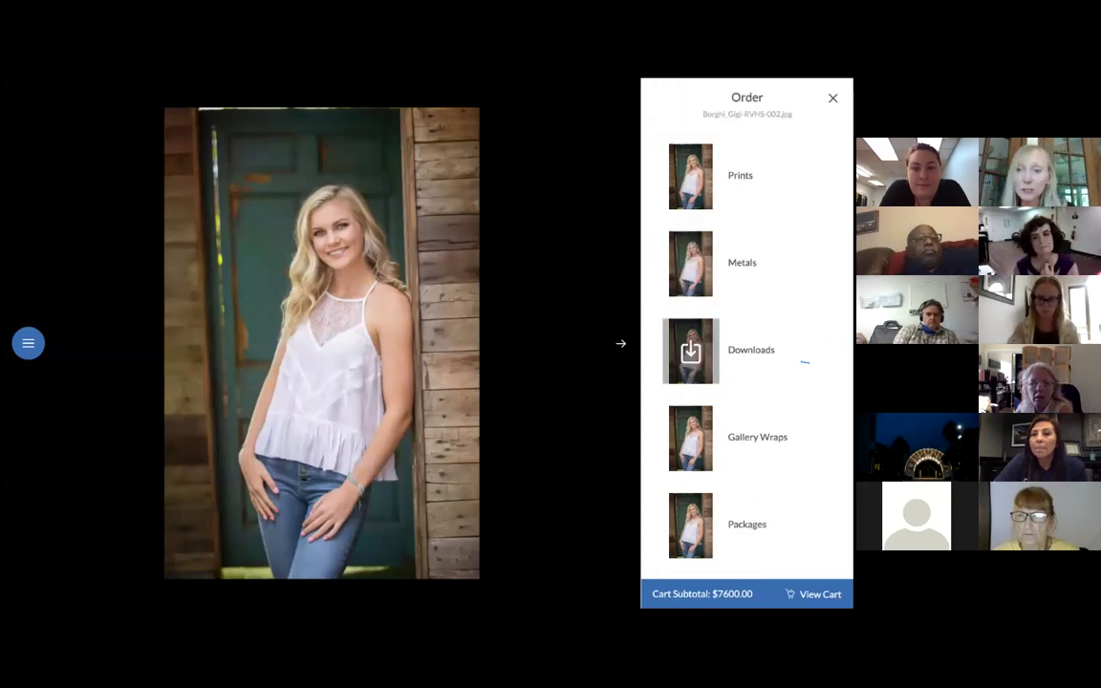
{"action": "key", "text": "Escape"}
{"action": "left_click", "coordinate": [783, 95]}
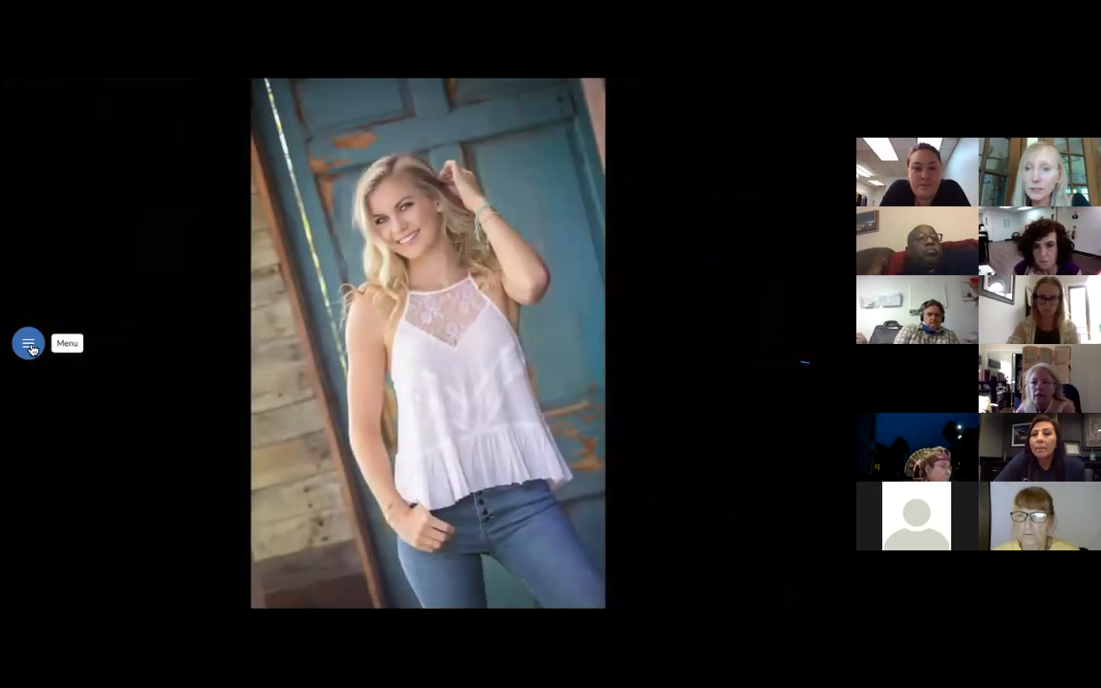
{"action": "left_click", "coordinate": [29, 344]}
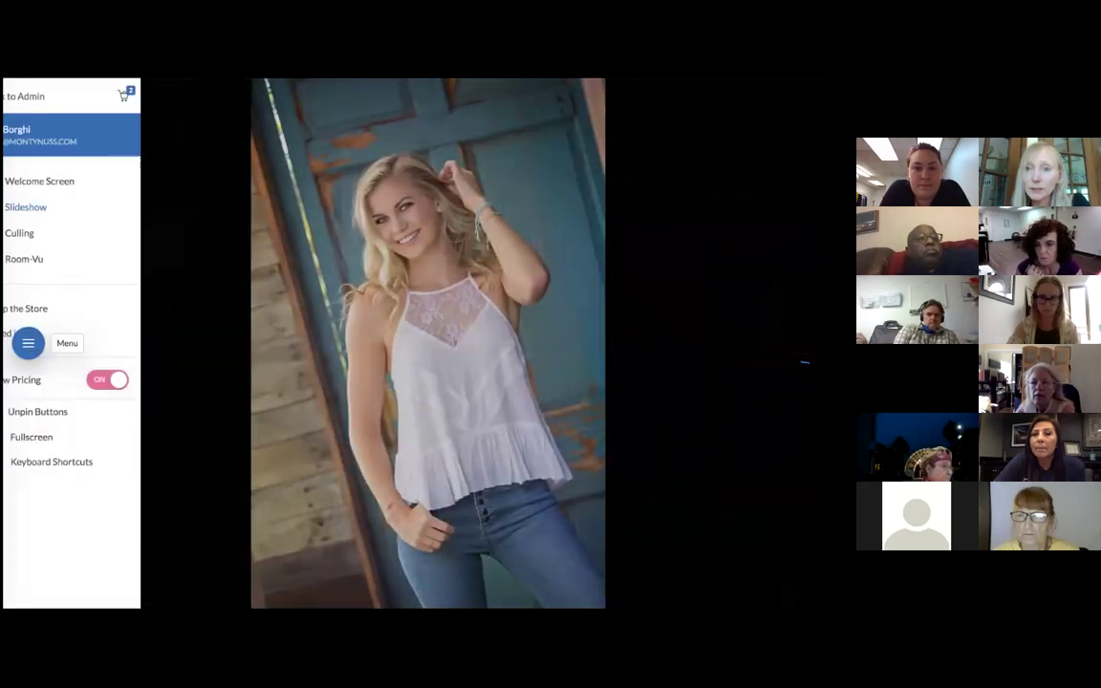
{"action": "left_click", "coordinate": [29, 344]}
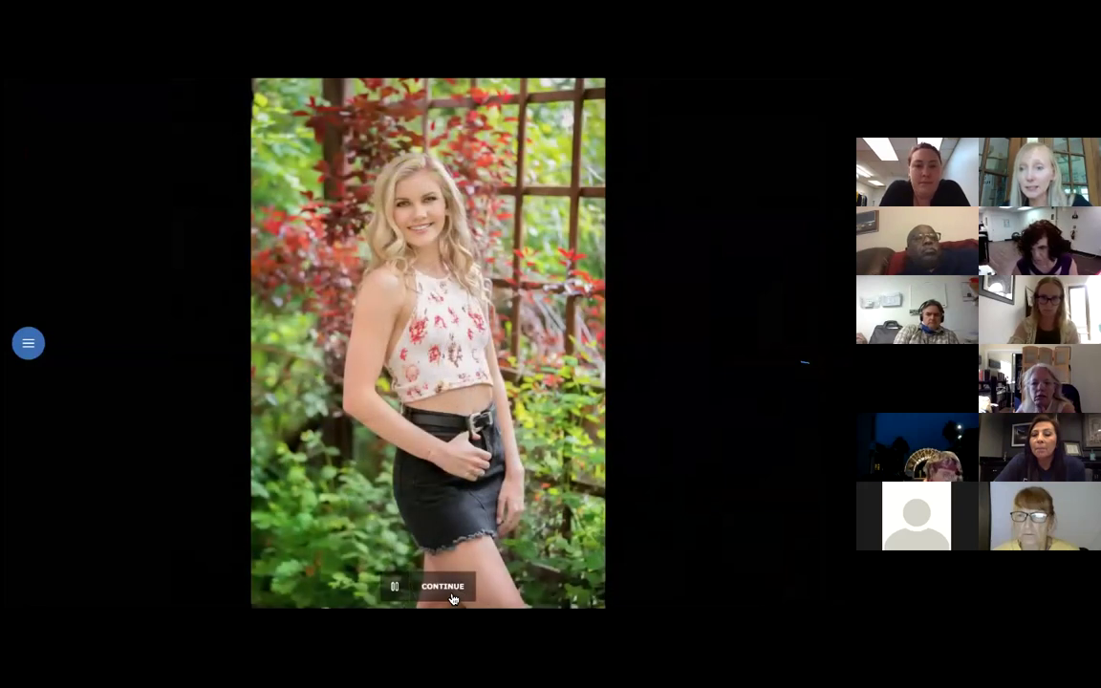
{"action": "left_click", "coordinate": [443, 585]}
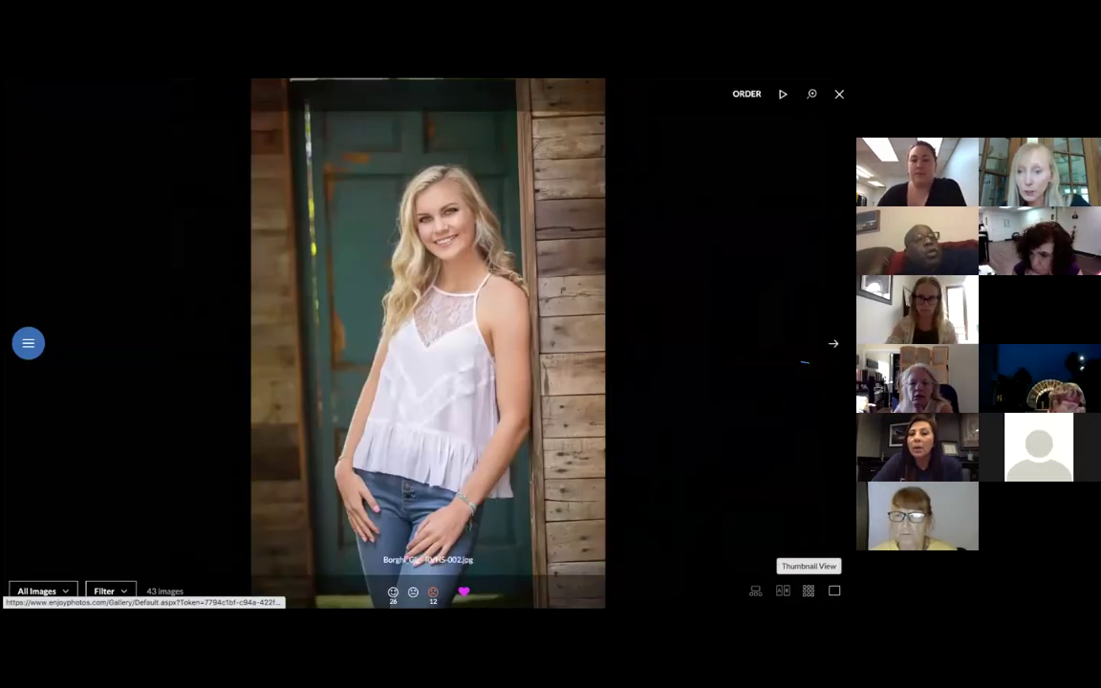
- Show the culling images as thumbnails and return to the admin site
{"action": "left_click", "coordinate": [809, 591]}
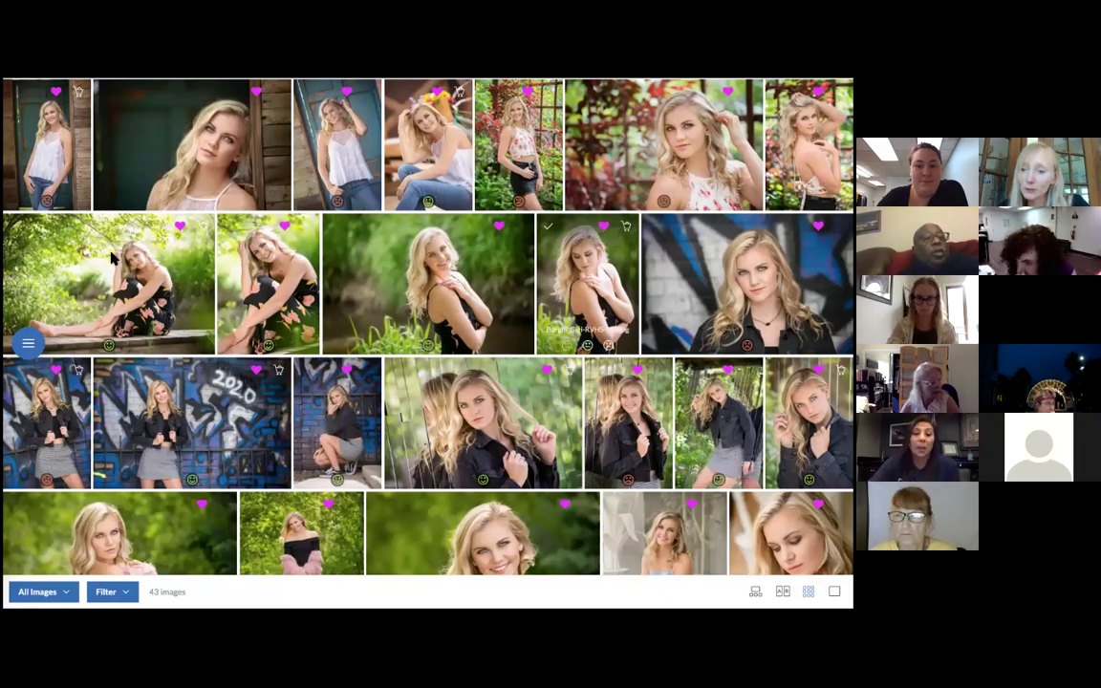
{"action": "left_click", "coordinate": [27, 343]}
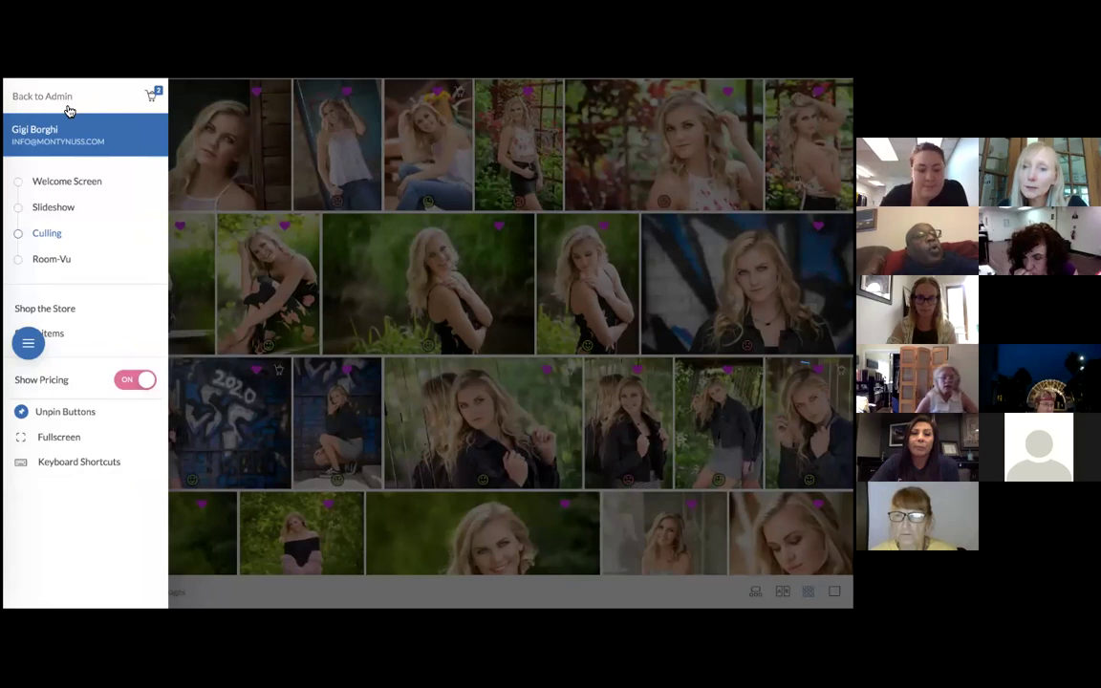
{"action": "left_click", "coordinate": [67, 107]}
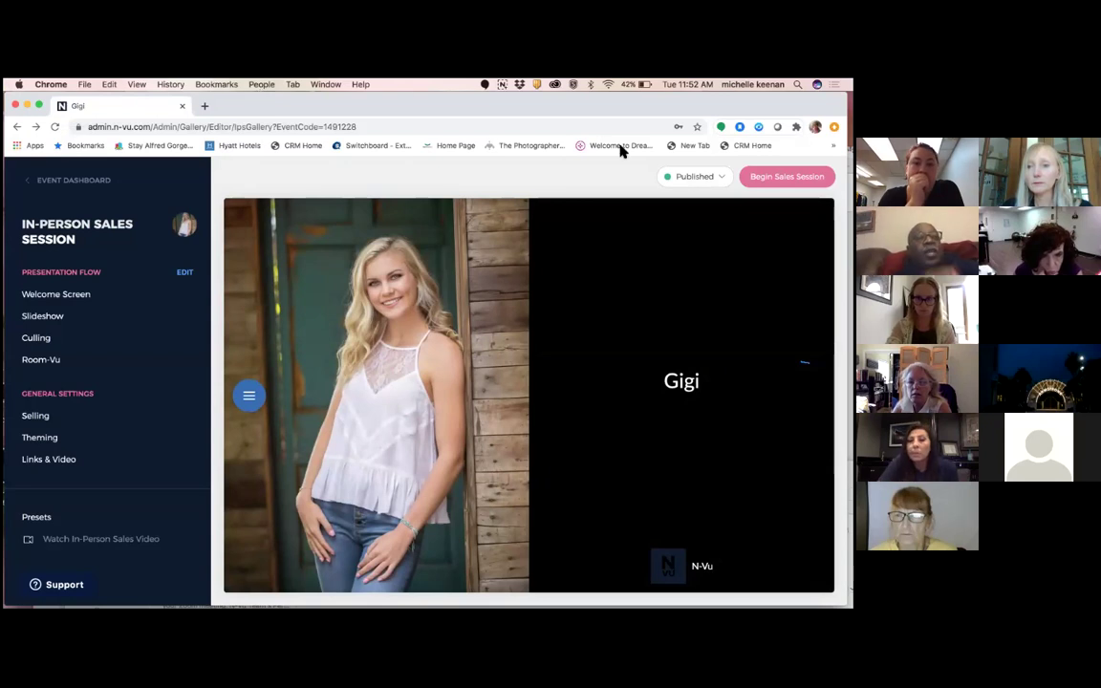
- Begin a sales session for the existing client and choose Dual-Vu as the display type
{"action": "left_click", "coordinate": [786, 176]}
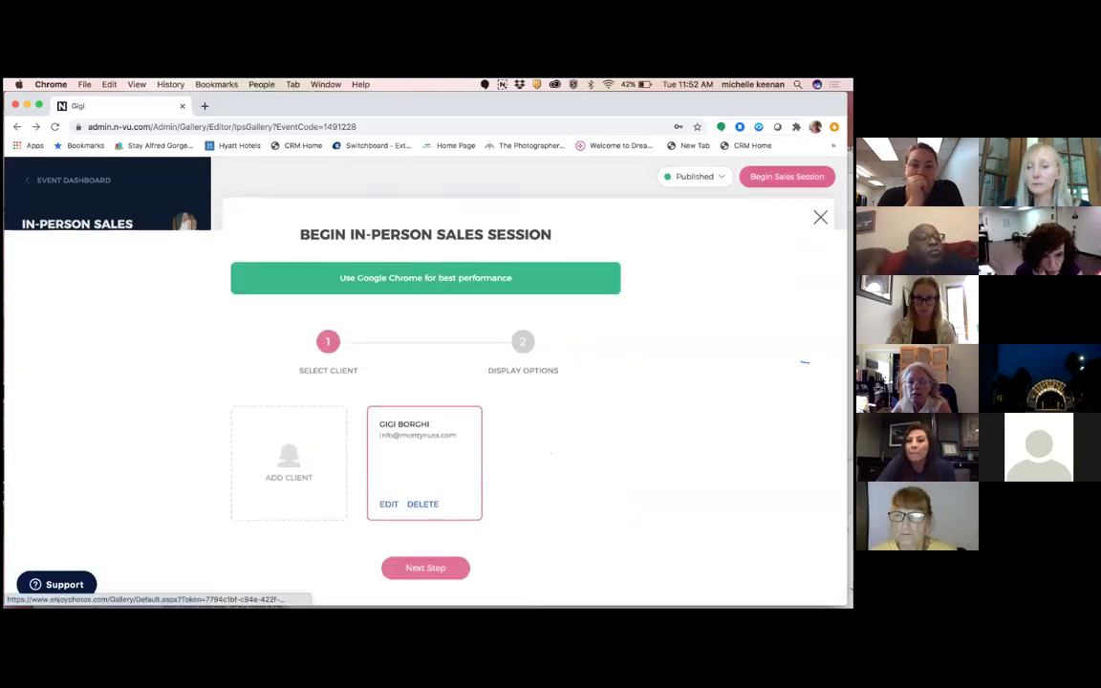
{"action": "left_click", "coordinate": [448, 535]}
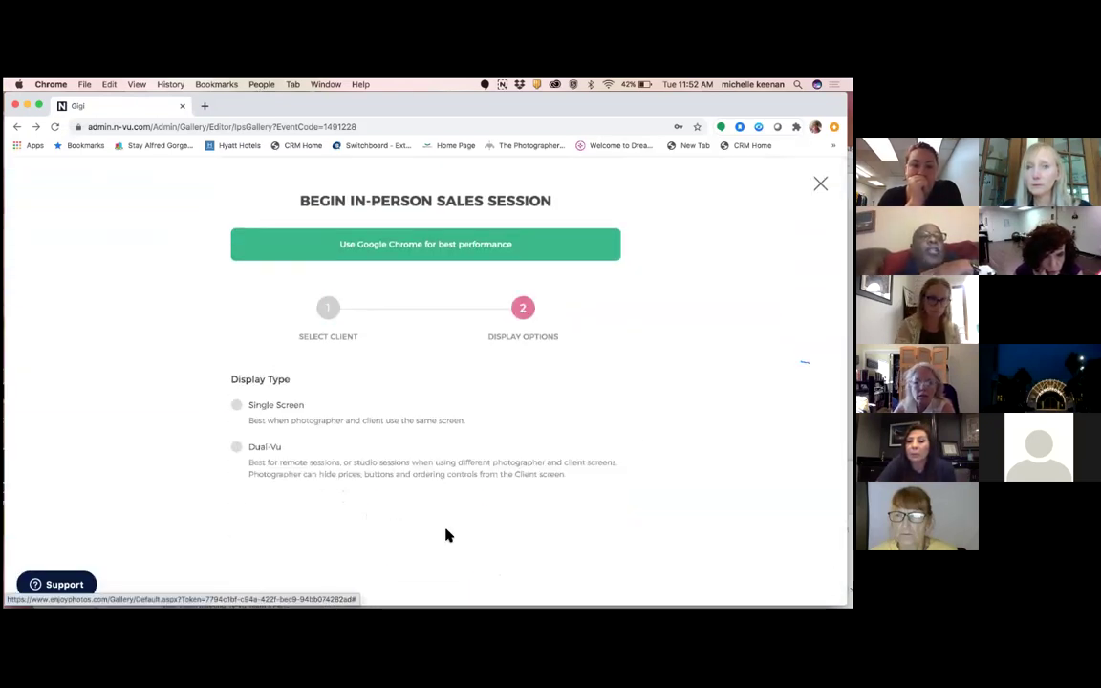
{"action": "left_click", "coordinate": [237, 448]}
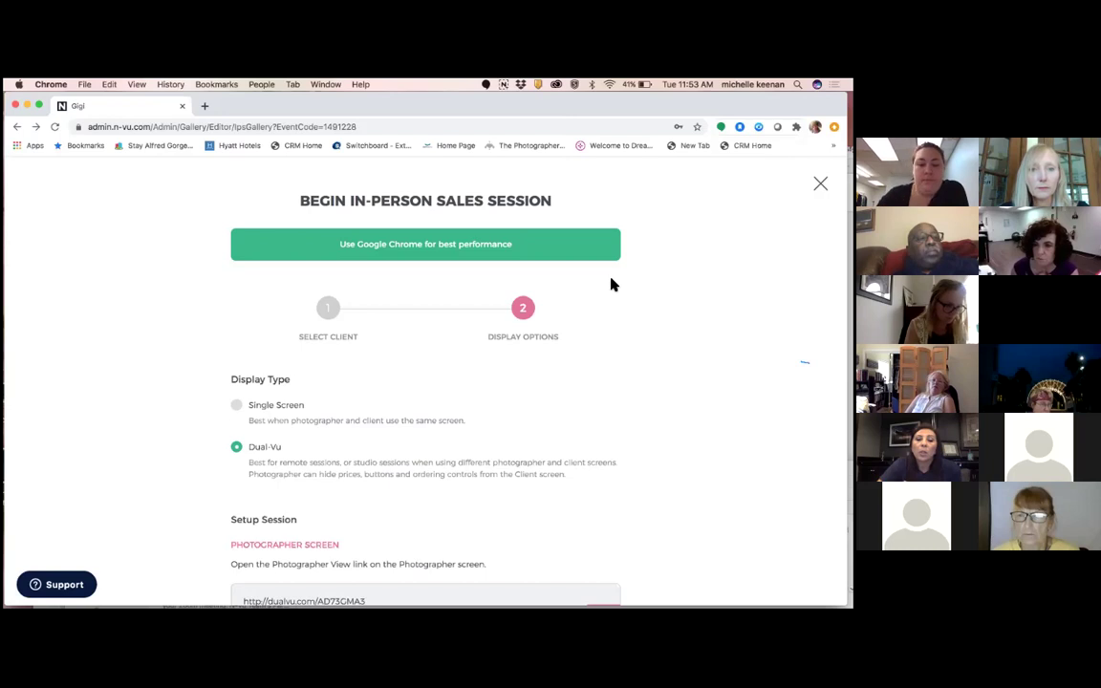
- Copy the client screen link from the session setup and open the client view
{"action": "scroll", "coordinate": [612, 284], "scroll_direction": "down", "scroll_amount": 1}
{"action": "scroll", "coordinate": [611, 283], "scroll_direction": "down", "scroll_amount": 3}
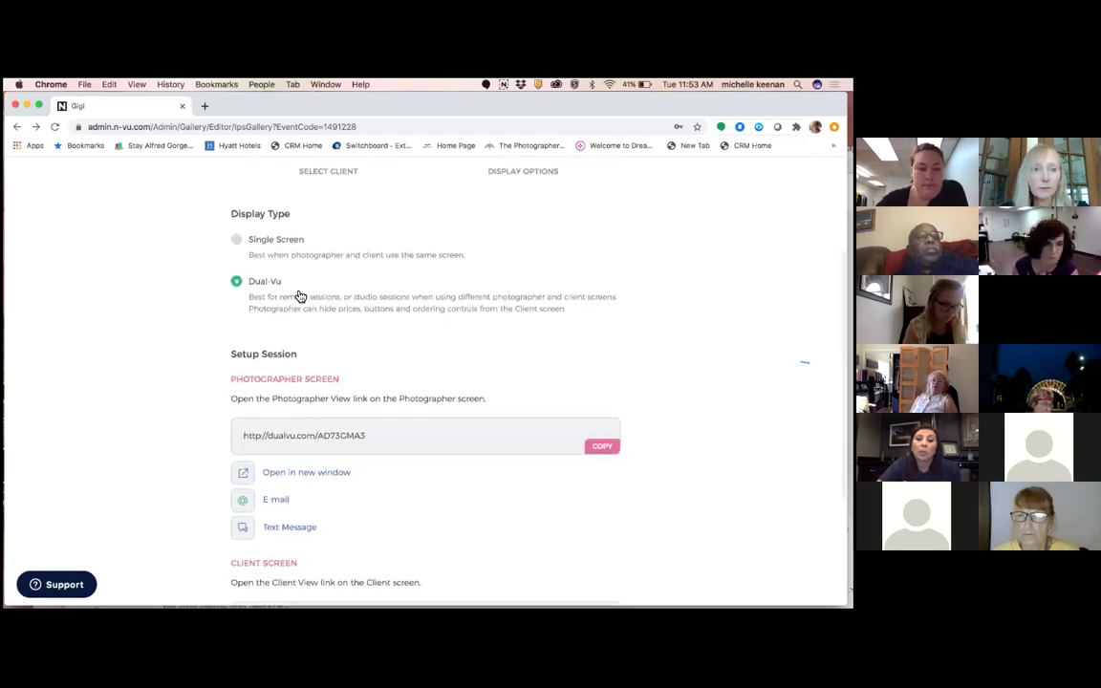
{"action": "scroll", "coordinate": [525, 382], "scroll_direction": "down", "scroll_amount": 3}
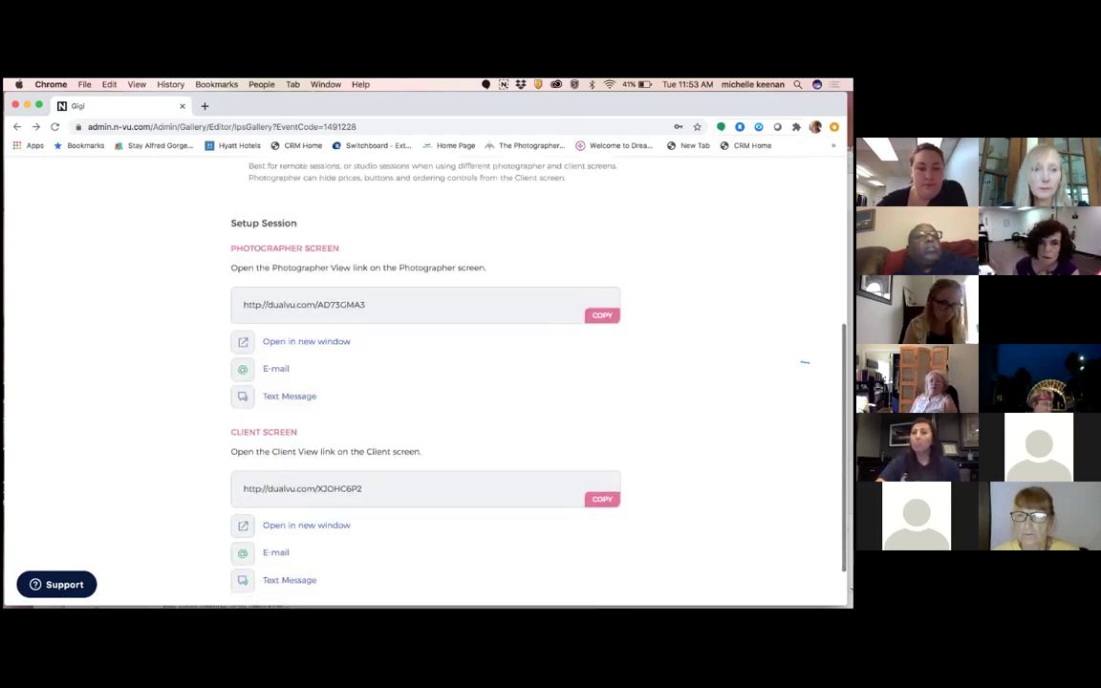
{"action": "scroll", "coordinate": [425, 383], "scroll_direction": "down", "scroll_amount": 1}
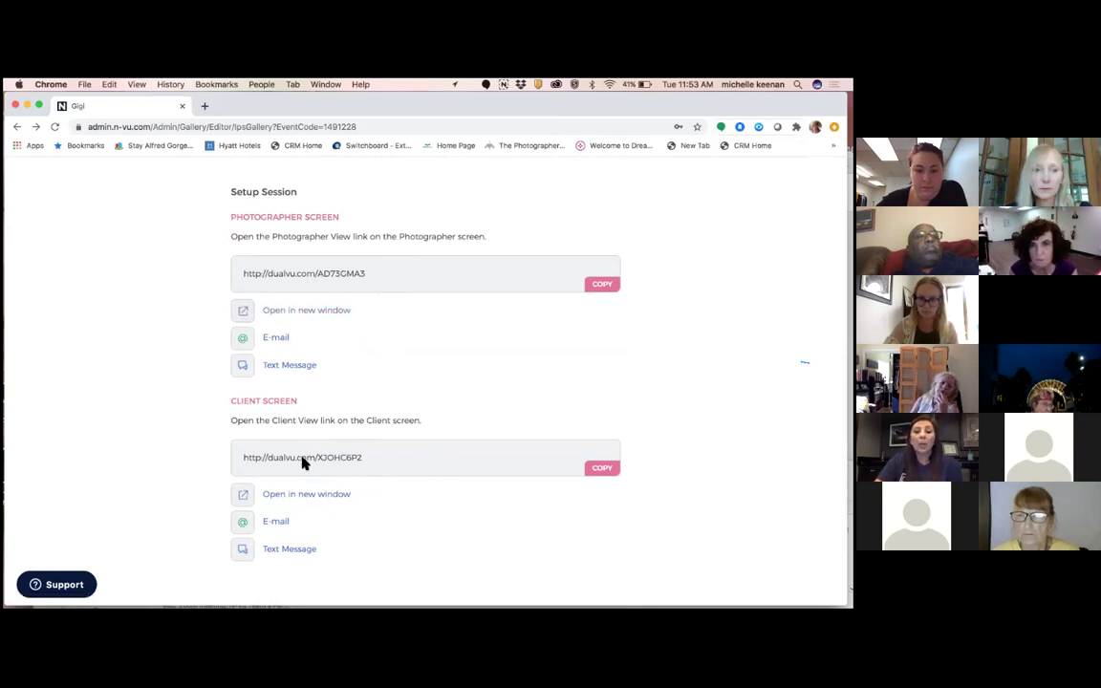
{"action": "scroll", "coordinate": [597, 478], "scroll_direction": "down", "scroll_amount": 1}
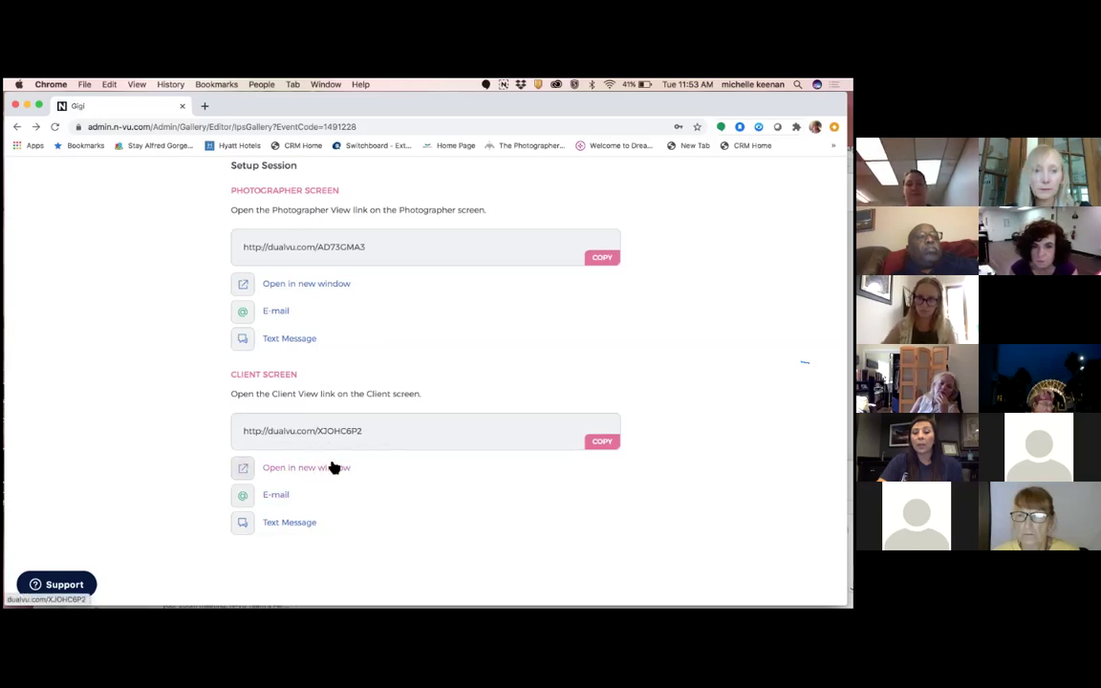
{"action": "left_click", "coordinate": [597, 446]}
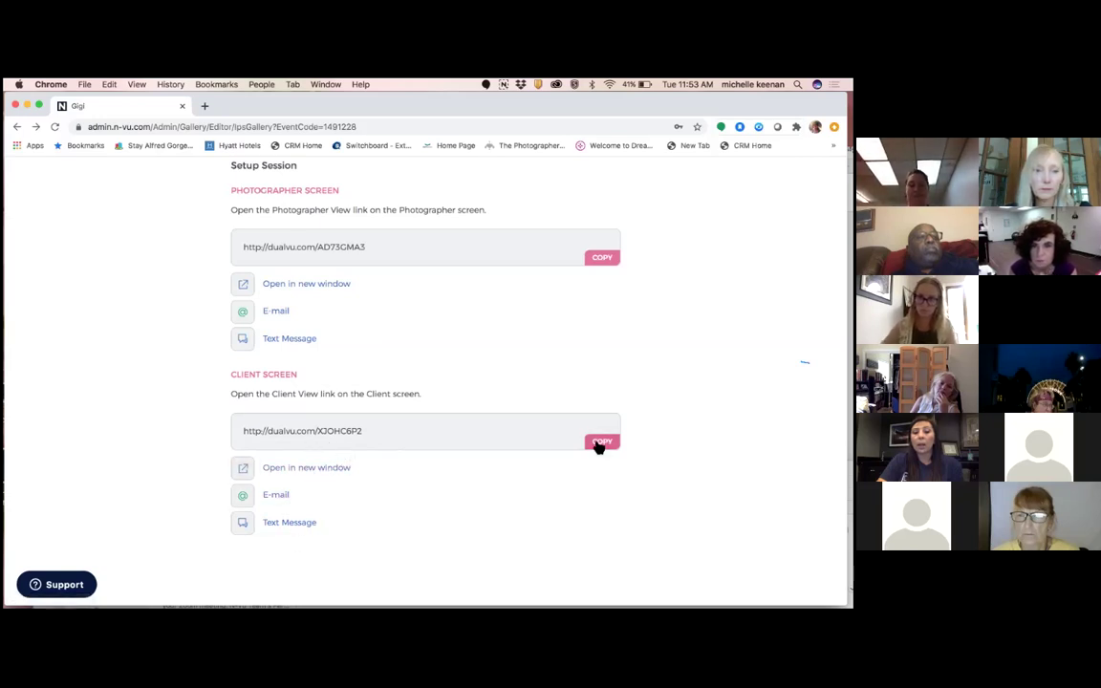
{"action": "left_click", "coordinate": [323, 469]}
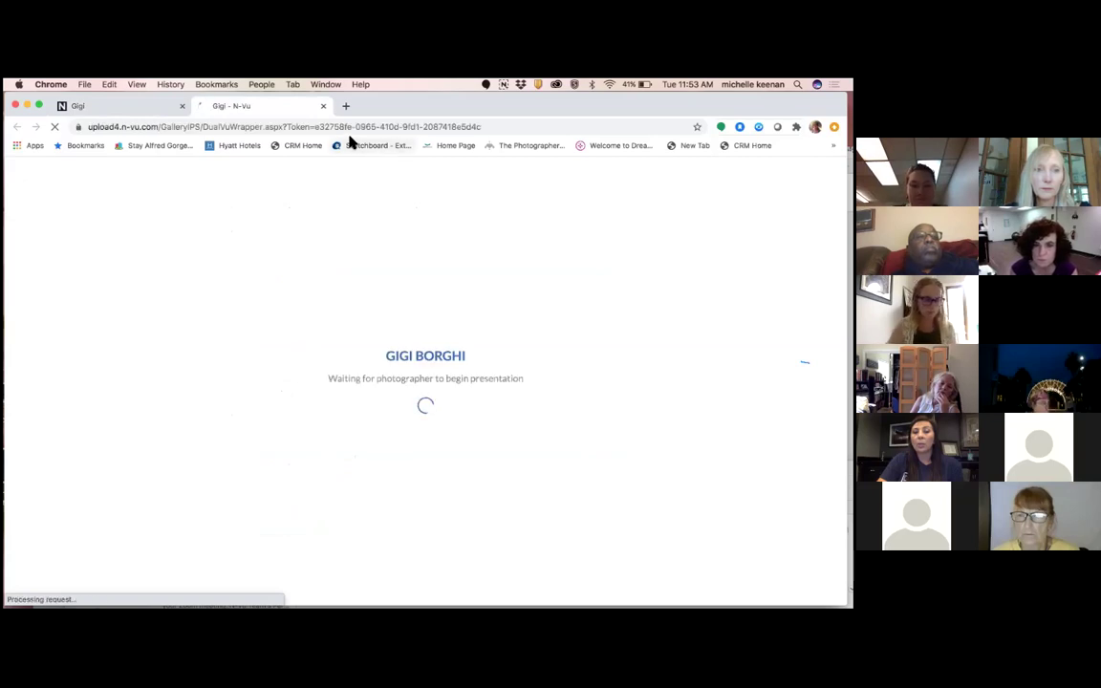
- Detach the client view into its own window, narrow it, and place it on the right side of the desktop
{"action": "left_click_drag", "start_coordinate": [629, 109], "coordinate": [635, 148]}
{"action": "left_click_drag", "start_coordinate": [236, 151], "coordinate": [105, 187]}
{"action": "left_click_drag", "start_coordinate": [38, 238], "coordinate": [428, 238]}
{"action": "left_click_drag", "start_coordinate": [651, 186], "coordinate": [636, 113]}
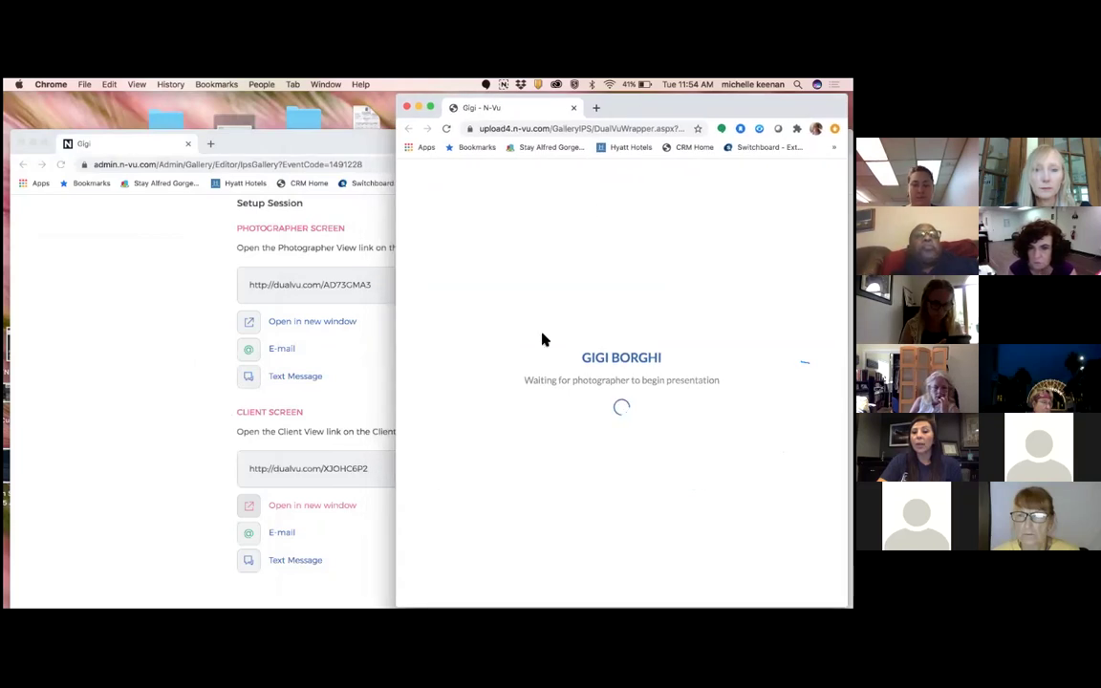
- Open the photographer view, detach it into its own window, and narrow it toward the left side of the desktop
{"action": "double_click", "coordinate": [327, 145]}
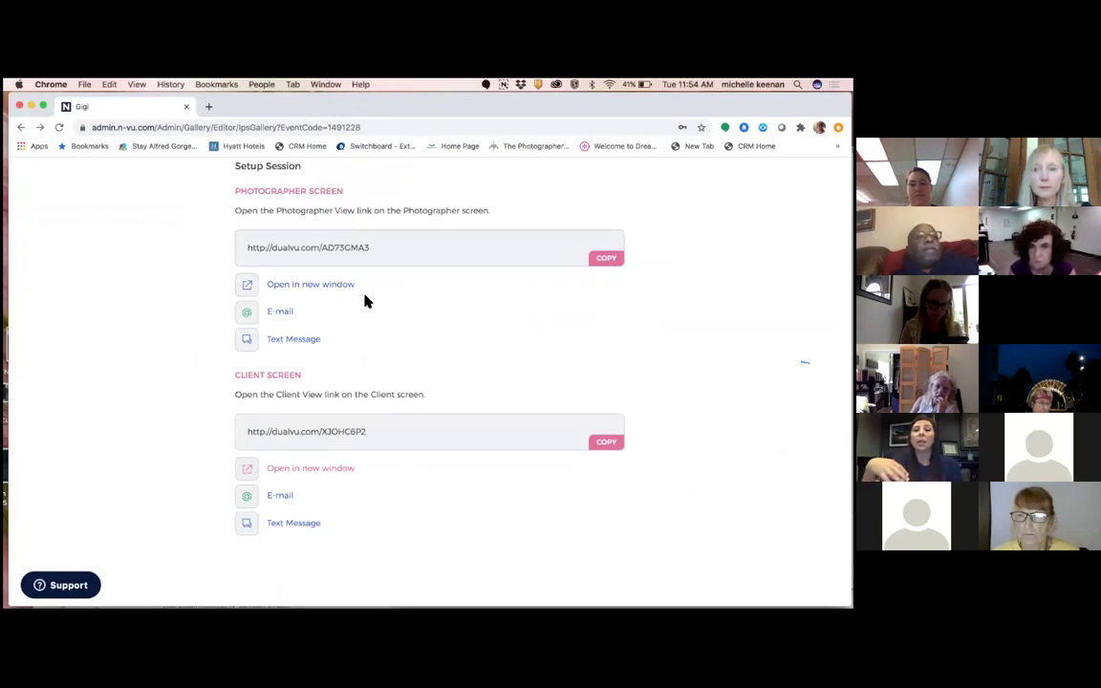
{"action": "left_click", "coordinate": [312, 286]}
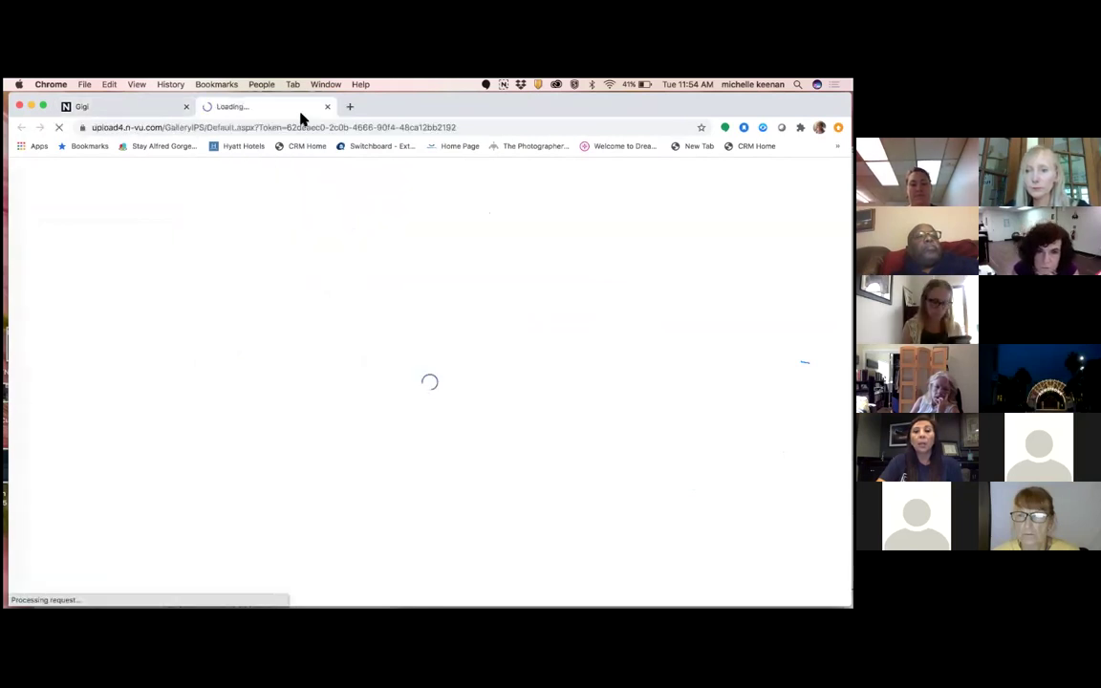
{"action": "left_click_drag", "start_coordinate": [593, 107], "coordinate": [595, 146]}
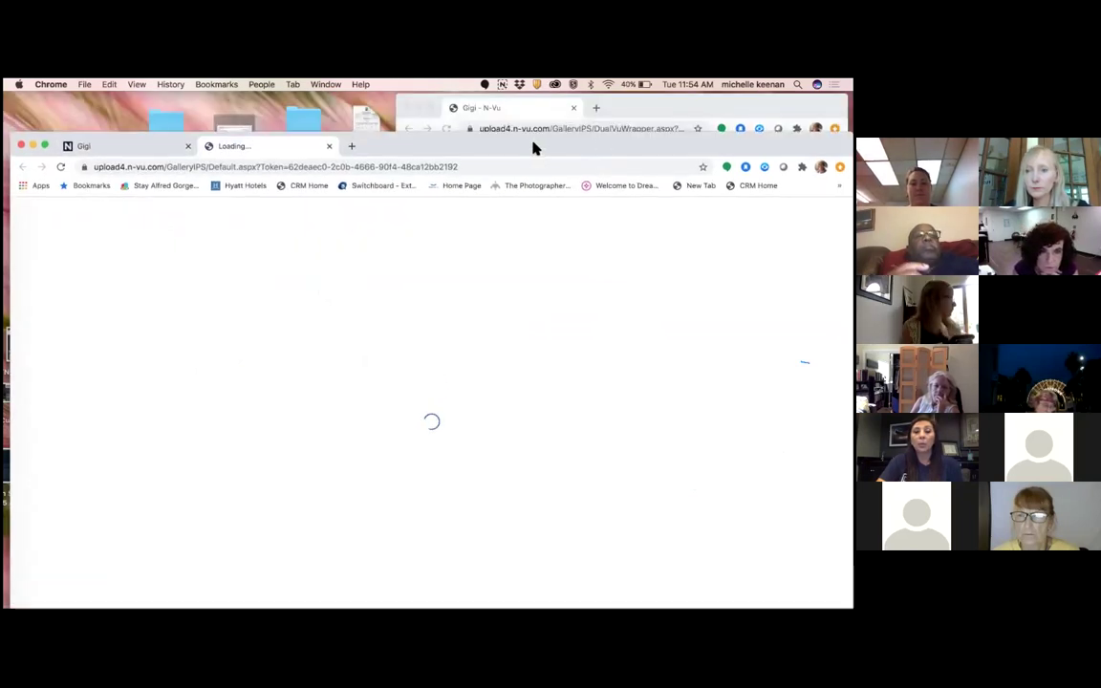
{"action": "left_click_drag", "start_coordinate": [286, 146], "coordinate": [134, 201]}
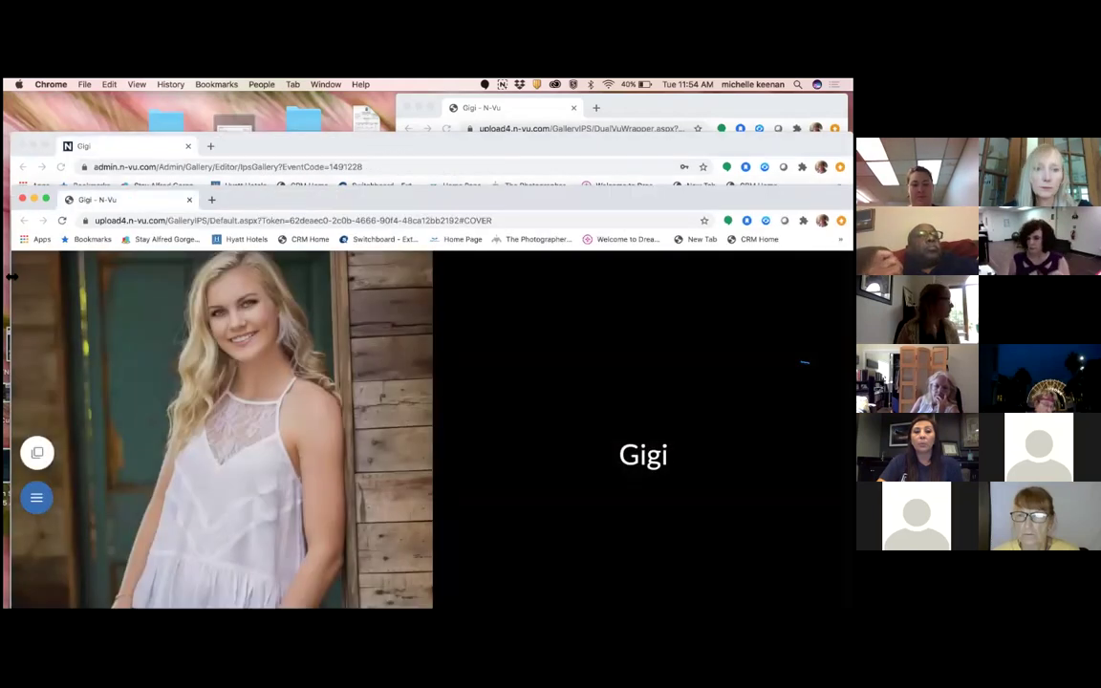
{"action": "left_click_drag", "start_coordinate": [12, 277], "coordinate": [246, 277]}
{"action": "left_click_drag", "start_coordinate": [421, 196], "coordinate": [285, 112]}
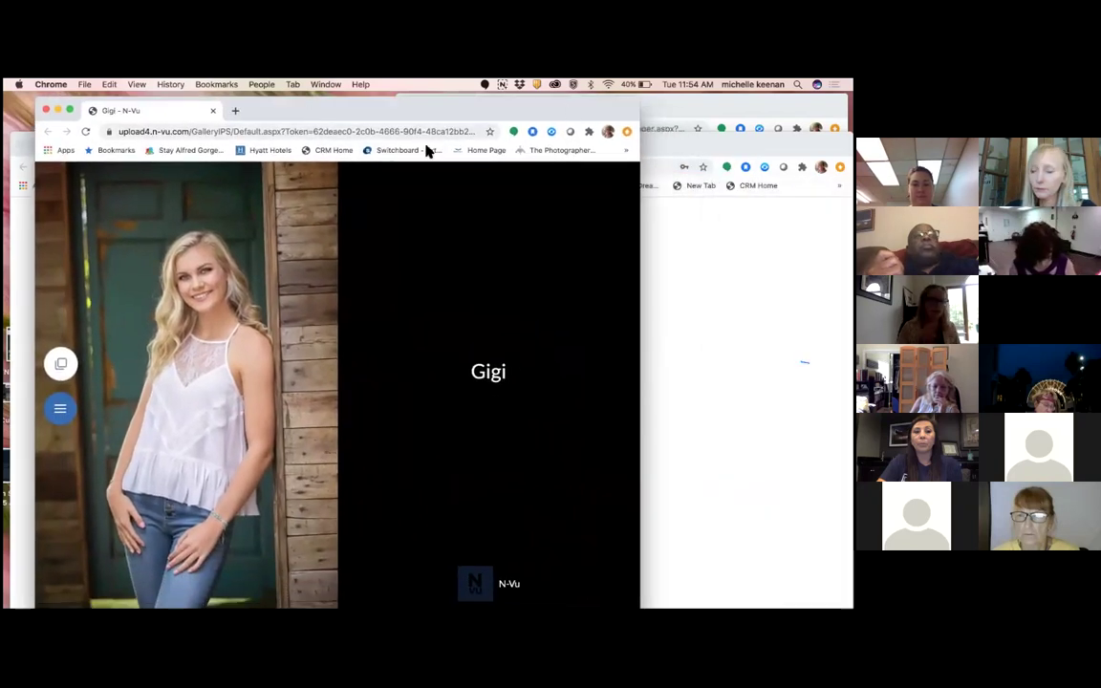
- Move the session setup window off the two views and minimize it
{"action": "left_click", "coordinate": [643, 190]}
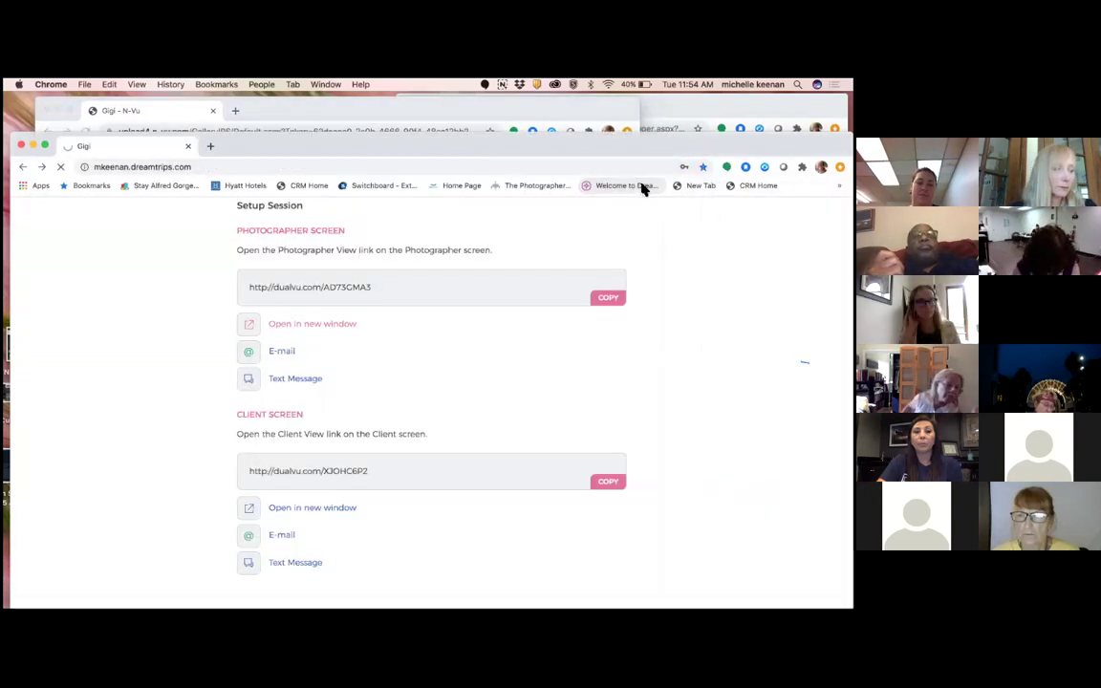
{"action": "left_click_drag", "start_coordinate": [642, 158], "coordinate": [641, 235]}
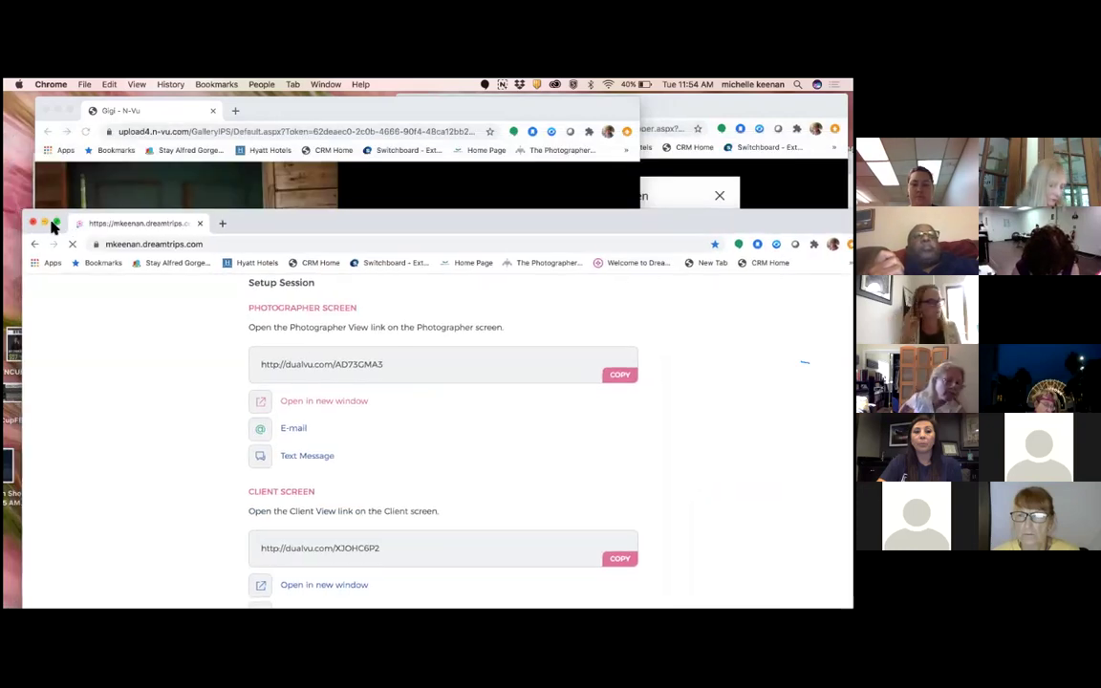
{"action": "left_click", "coordinate": [44, 222]}
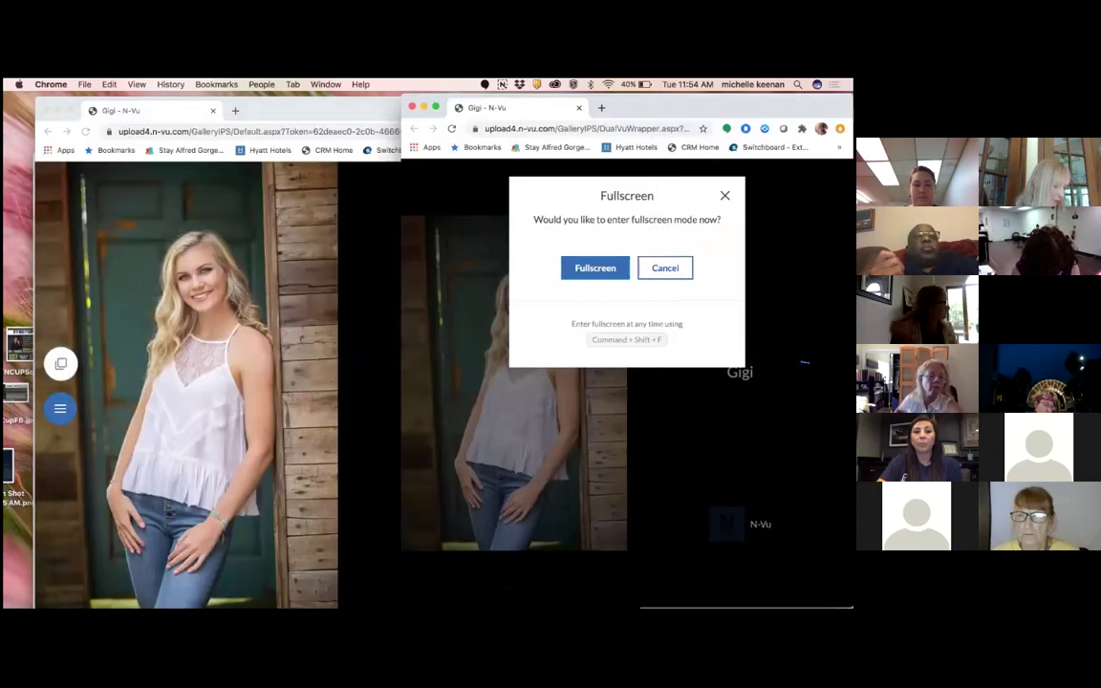
- Align the photographer view with the desktop's left edge, narrow both windows, and place the client view directly beside it
{"action": "left_click_drag", "start_coordinate": [344, 111], "coordinate": [315, 111]}
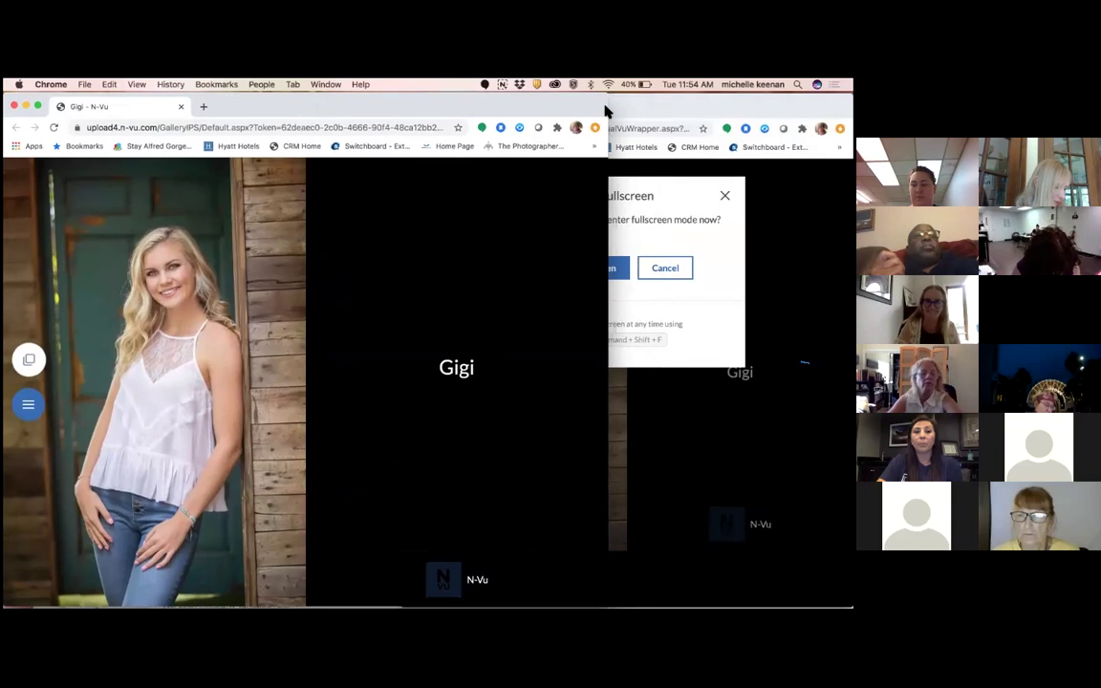
{"action": "left_click", "coordinate": [643, 108]}
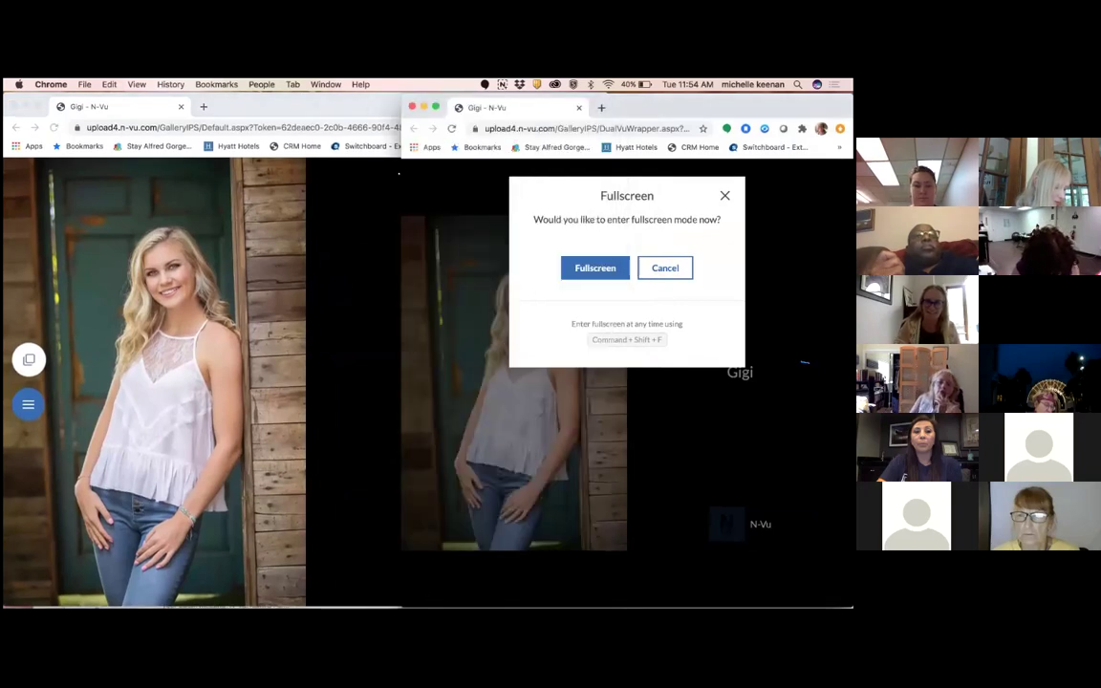
{"action": "left_click_drag", "start_coordinate": [403, 112], "coordinate": [537, 113]}
{"action": "left_click", "coordinate": [492, 113]}
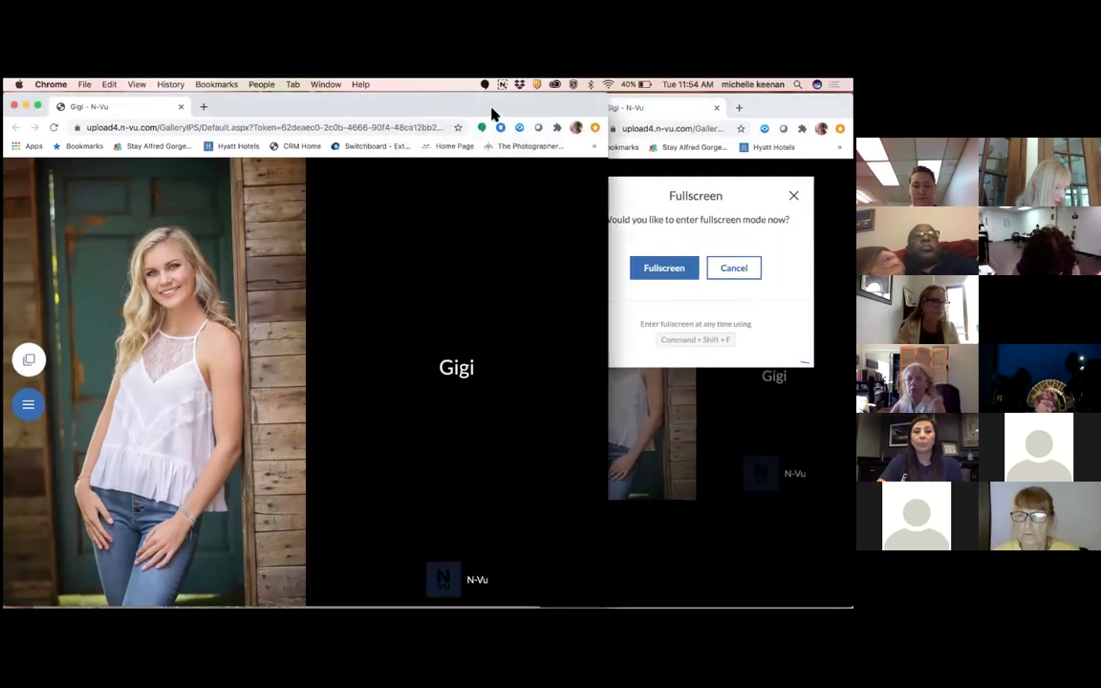
{"action": "left_click_drag", "start_coordinate": [608, 153], "coordinate": [484, 153]}
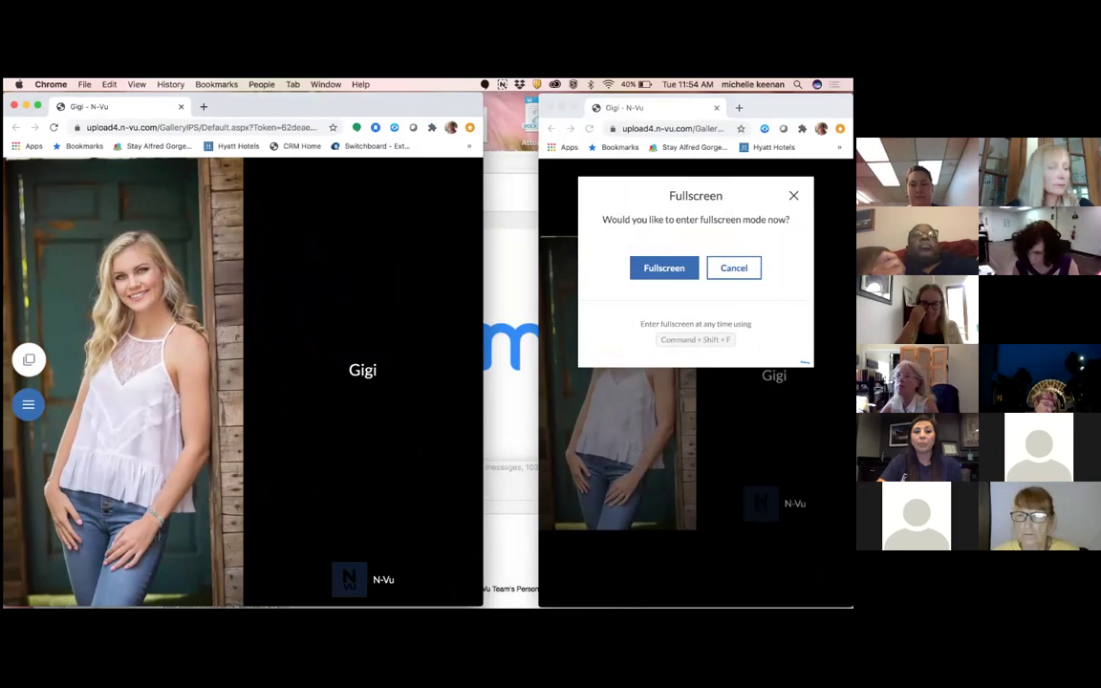
{"action": "left_click_drag", "start_coordinate": [784, 107], "coordinate": [731, 108]}
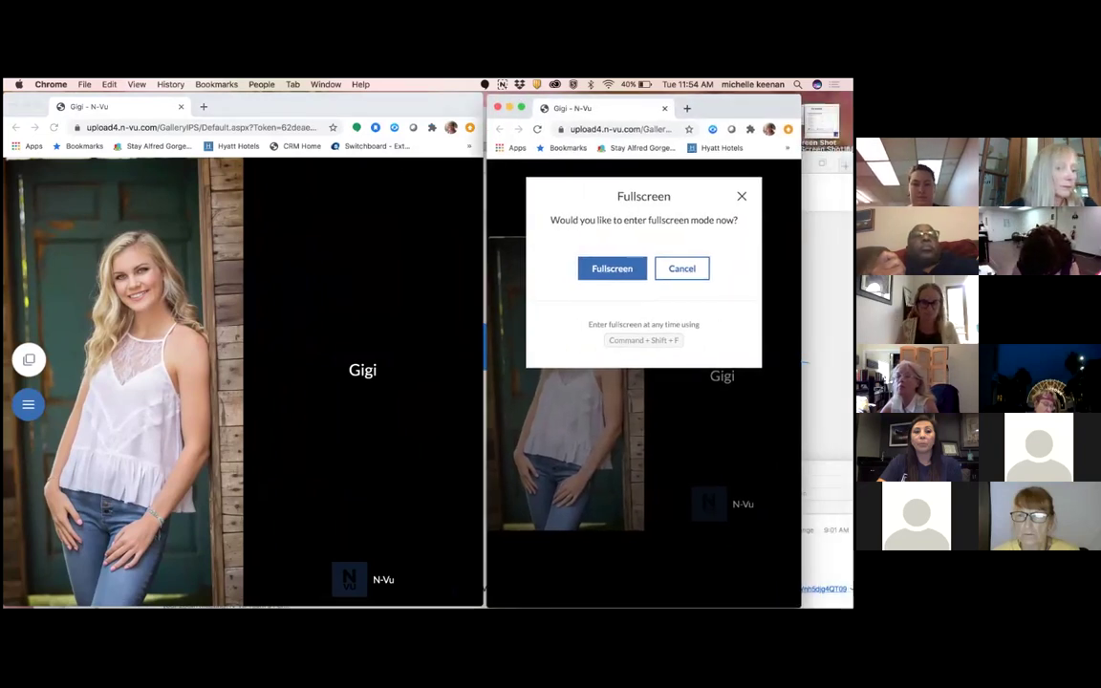
- Dismiss the client view's fullscreen prompt, shift its window slightly left, and widen it to the desktop's right edge
{"action": "key", "text": "Escape"}
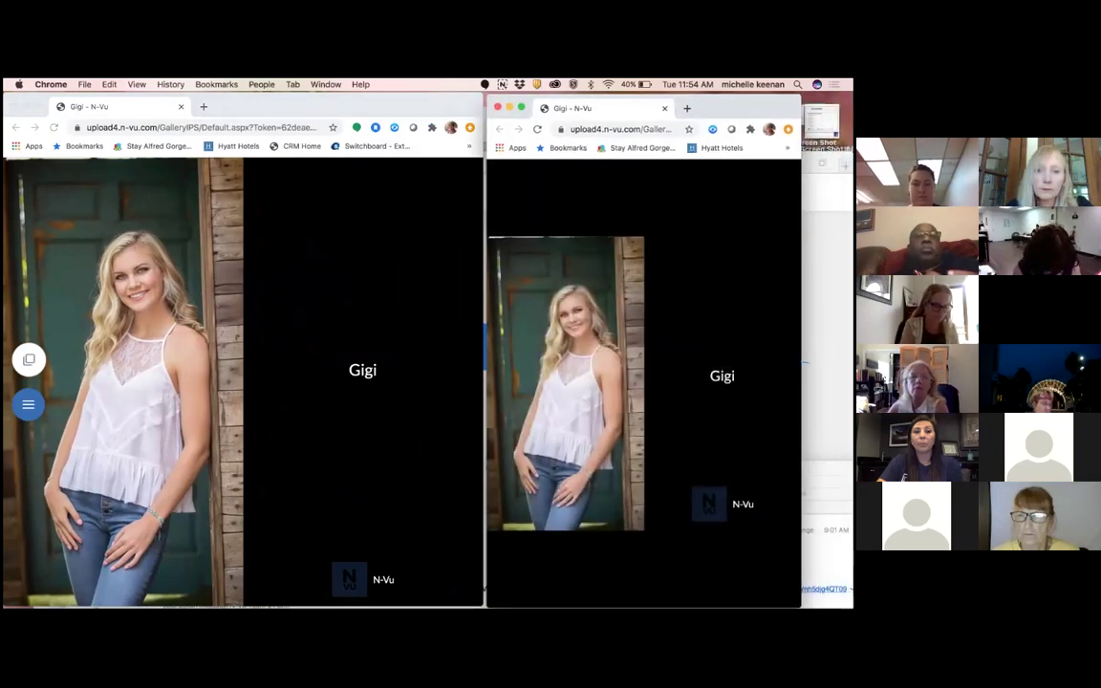
{"action": "key", "text": "ctrl+alt+Right"}
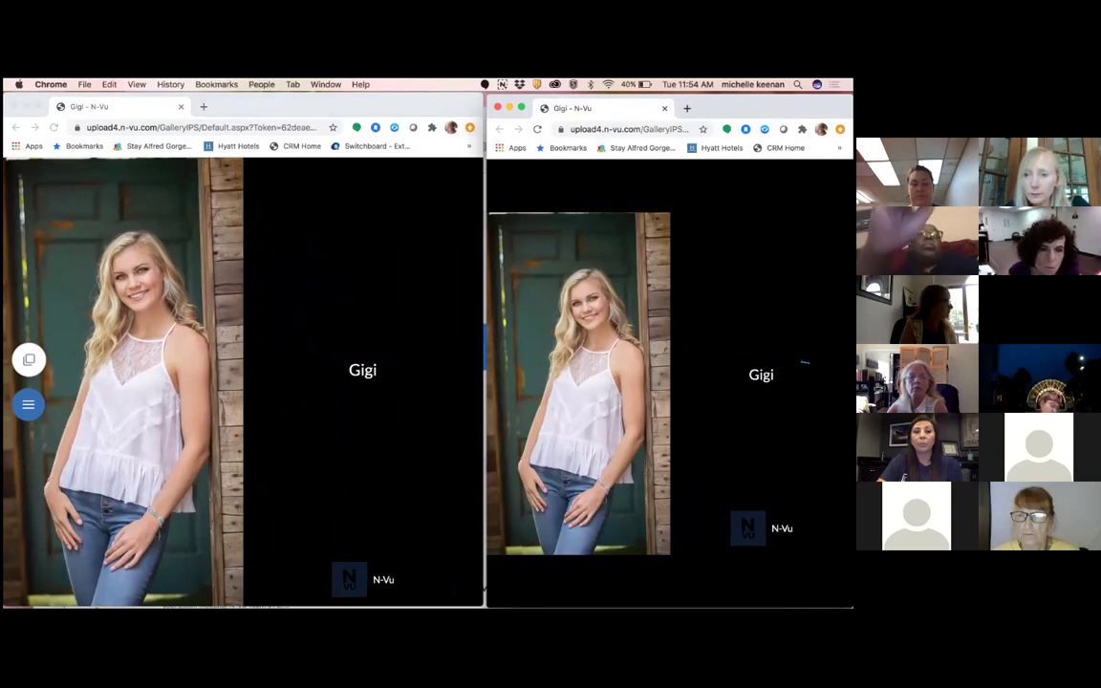
{"action": "left_click_drag", "start_coordinate": [764, 108], "coordinate": [732, 109]}
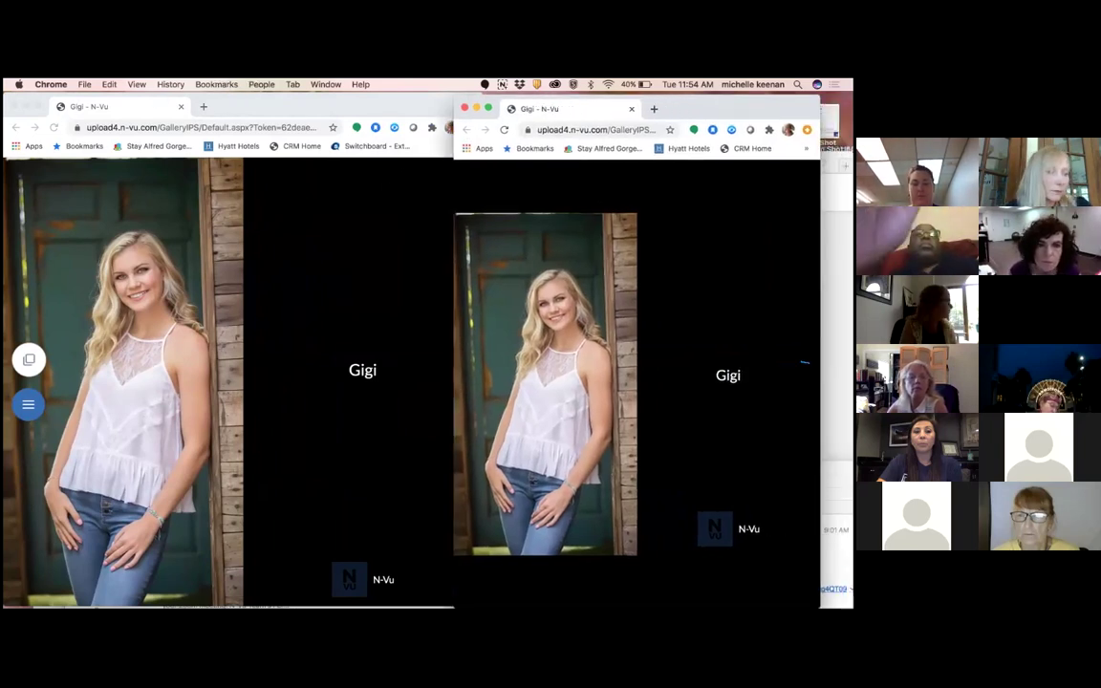
{"action": "key", "text": "ctrl+alt+Right"}
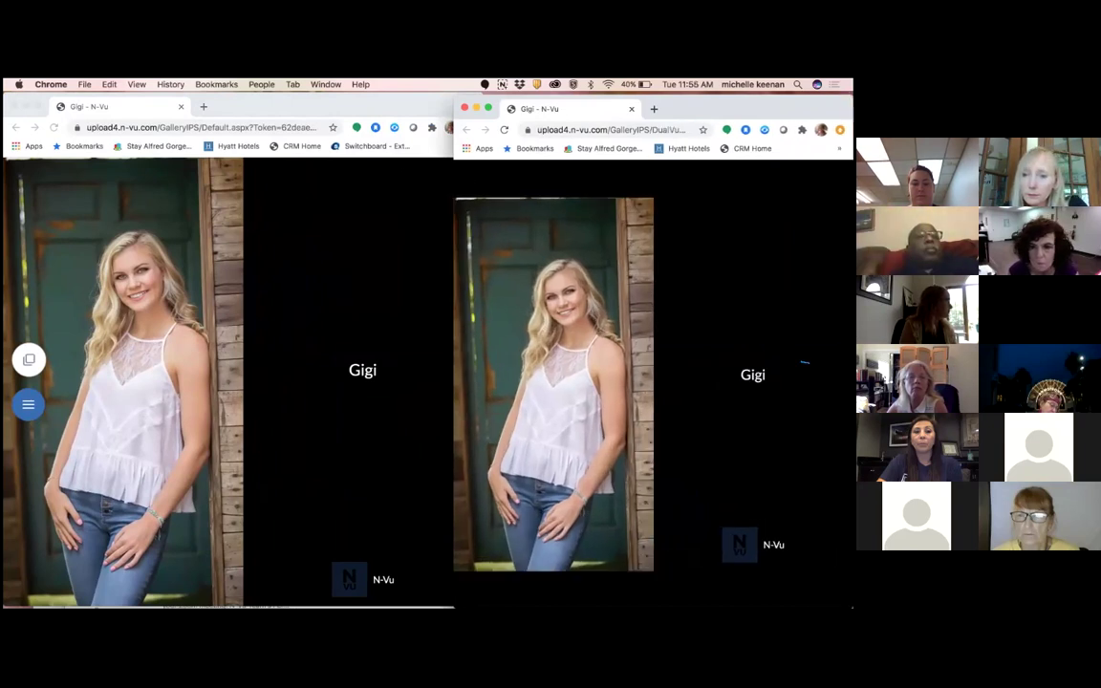
- Bring the photographer view forward, open its Dual-Vu controls and then the presentation menu, and move the floating buttons clear of the Keyboard Shortcuts entry
{"action": "left_click", "coordinate": [363, 108]}
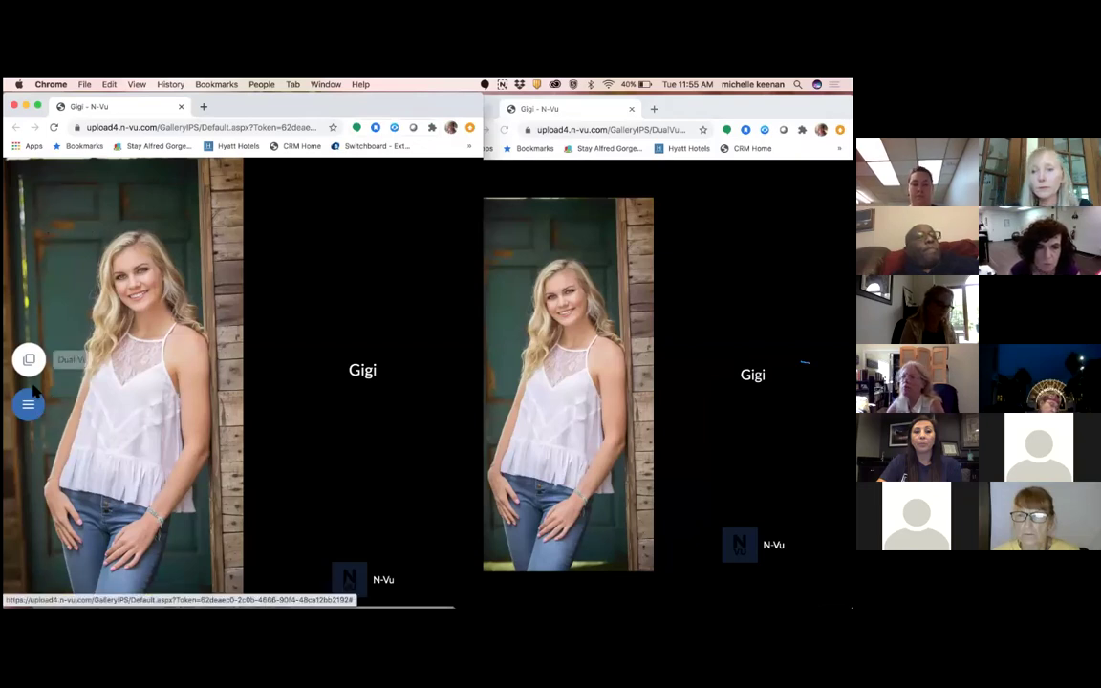
{"action": "left_click", "coordinate": [29, 359]}
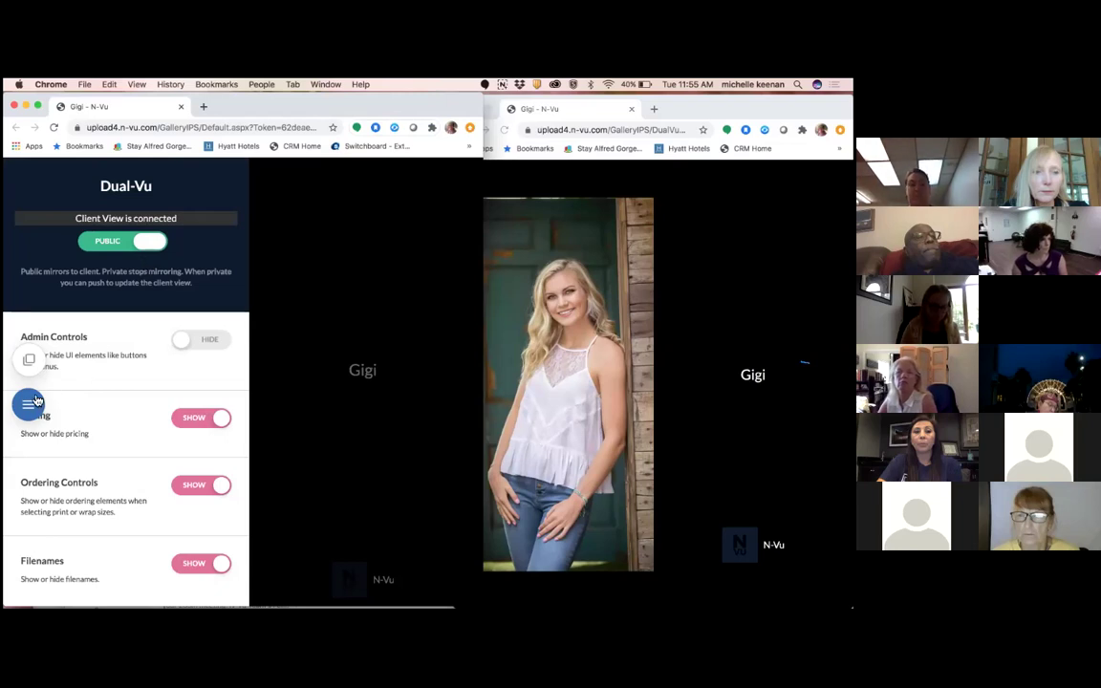
{"action": "left_click", "coordinate": [30, 407]}
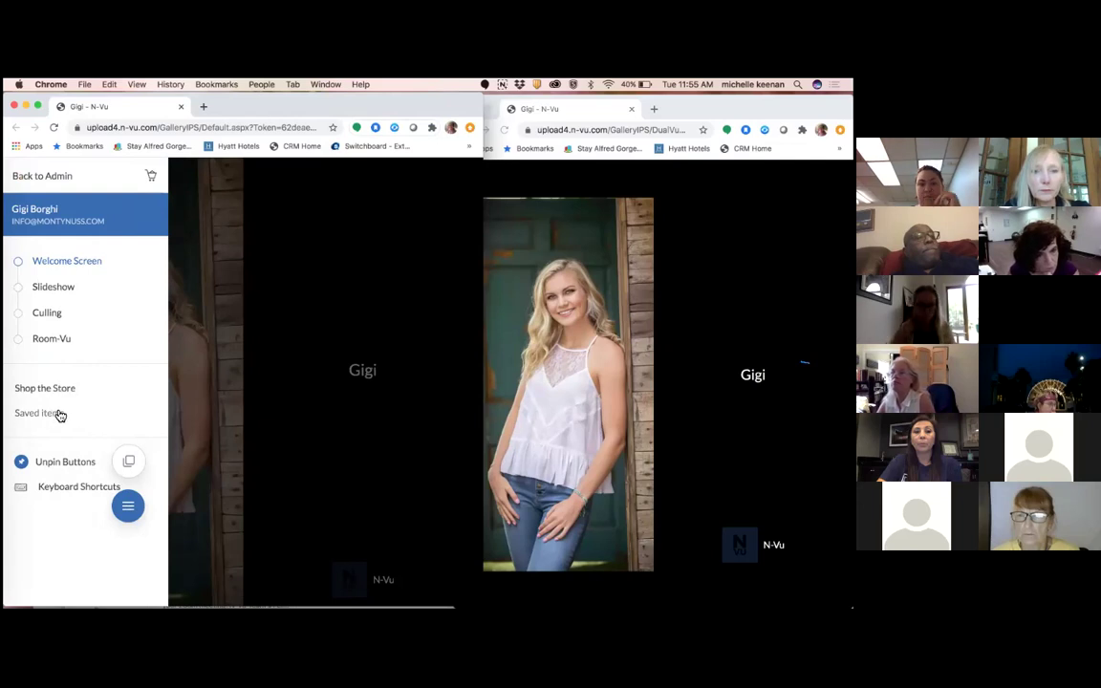
{"action": "left_click_drag", "start_coordinate": [131, 509], "coordinate": [107, 390]}
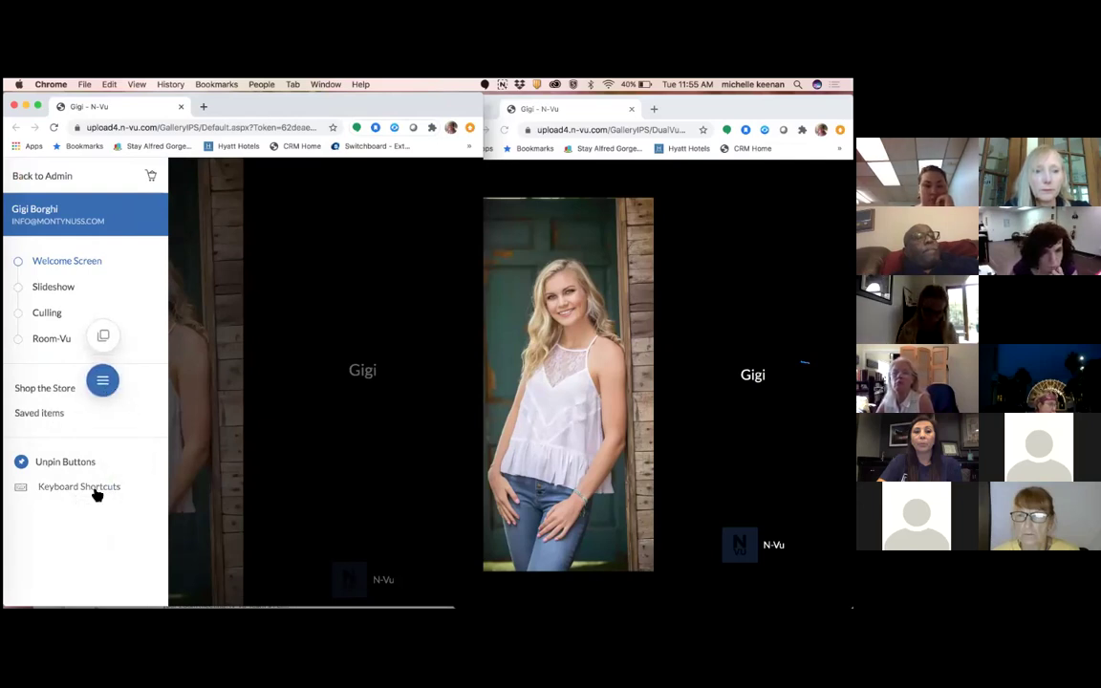
- Review the full keyboard shortcuts list with the floating buttons moved off it, and close the list
{"action": "left_click", "coordinate": [97, 489]}
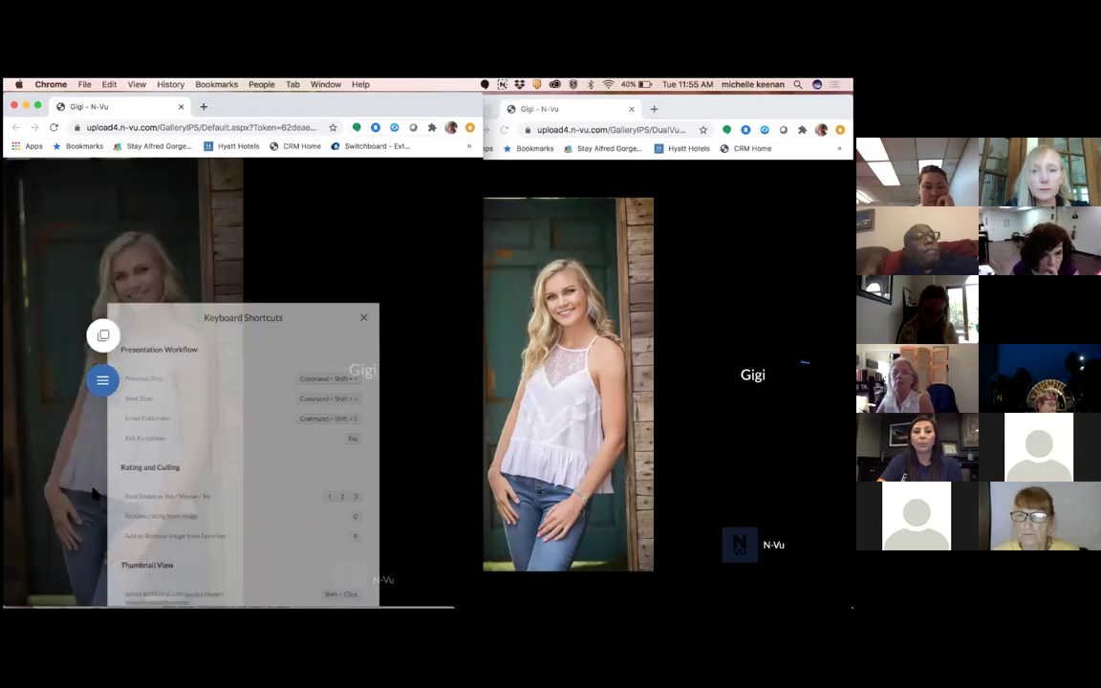
{"action": "left_click_drag", "start_coordinate": [84, 382], "coordinate": [29, 355]}
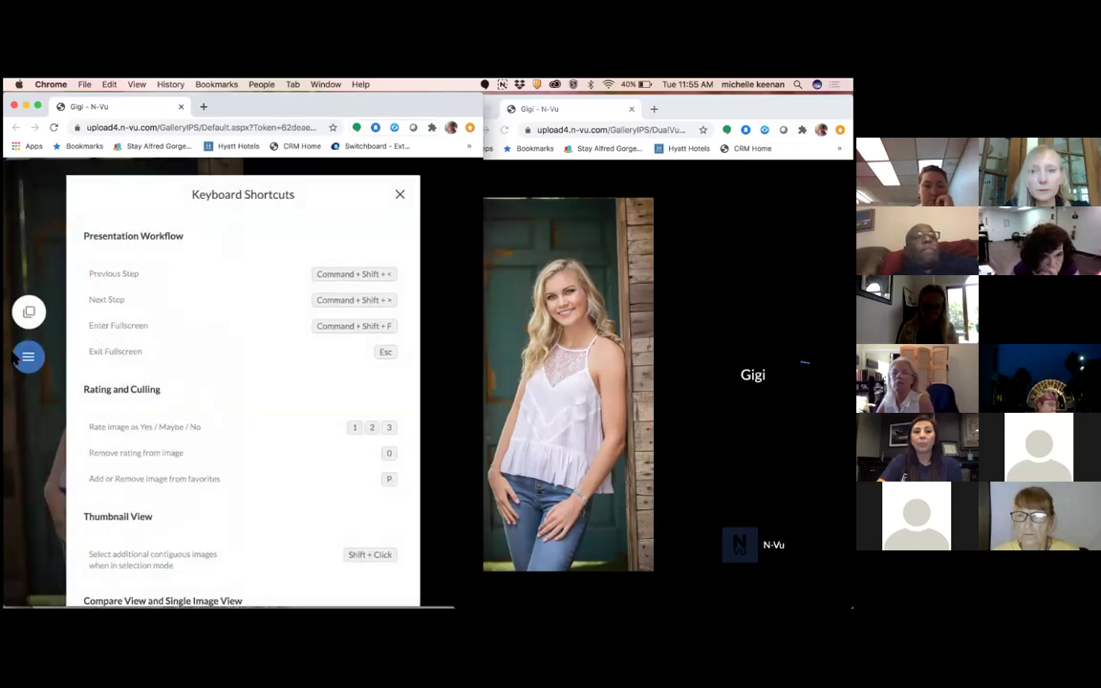
{"action": "scroll", "coordinate": [296, 420], "scroll_direction": "down", "scroll_amount": 3}
{"action": "scroll", "coordinate": [296, 421], "scroll_direction": "down", "scroll_amount": 2}
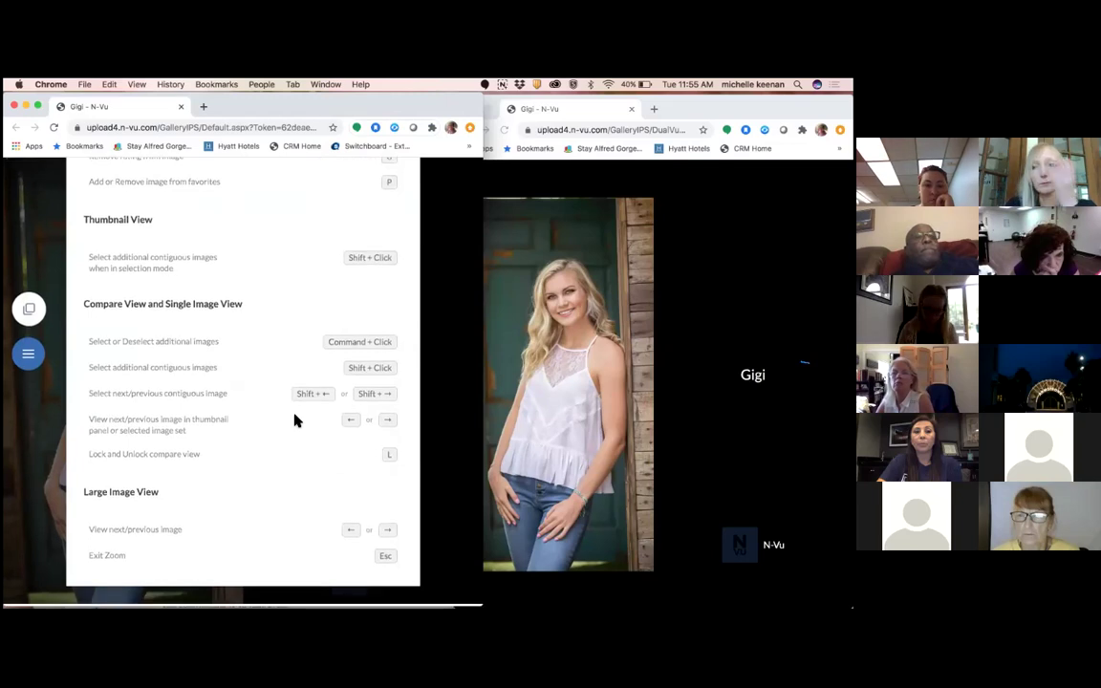
{"action": "scroll", "coordinate": [295, 421], "scroll_direction": "up", "scroll_amount": 5}
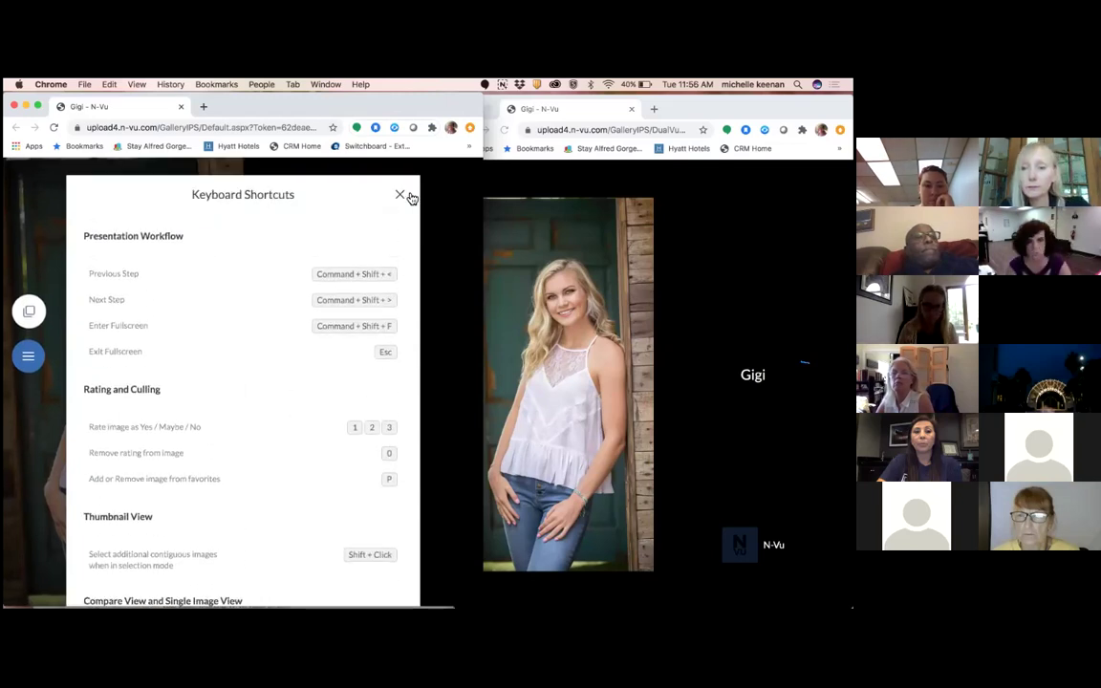
{"action": "left_click", "coordinate": [399, 195]}
- Place the floating buttons lower along the photographer view's edge and shift its window slightly left
{"action": "left_click_drag", "start_coordinate": [29, 365], "coordinate": [31, 498]}
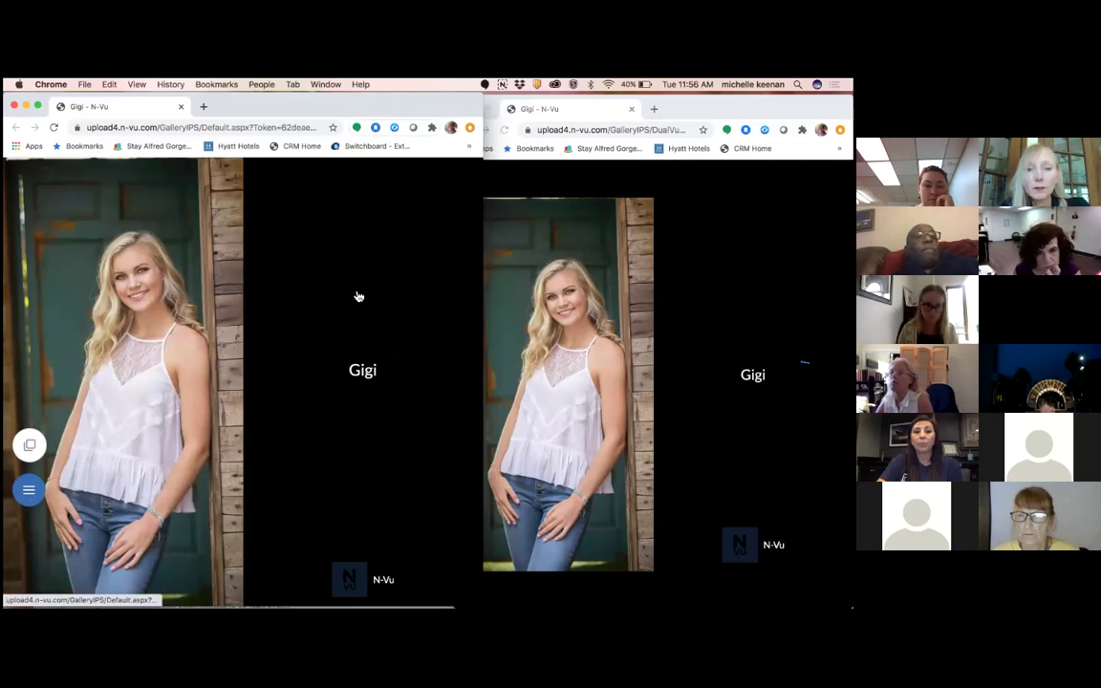
{"action": "left_click_drag", "start_coordinate": [417, 108], "coordinate": [411, 108]}
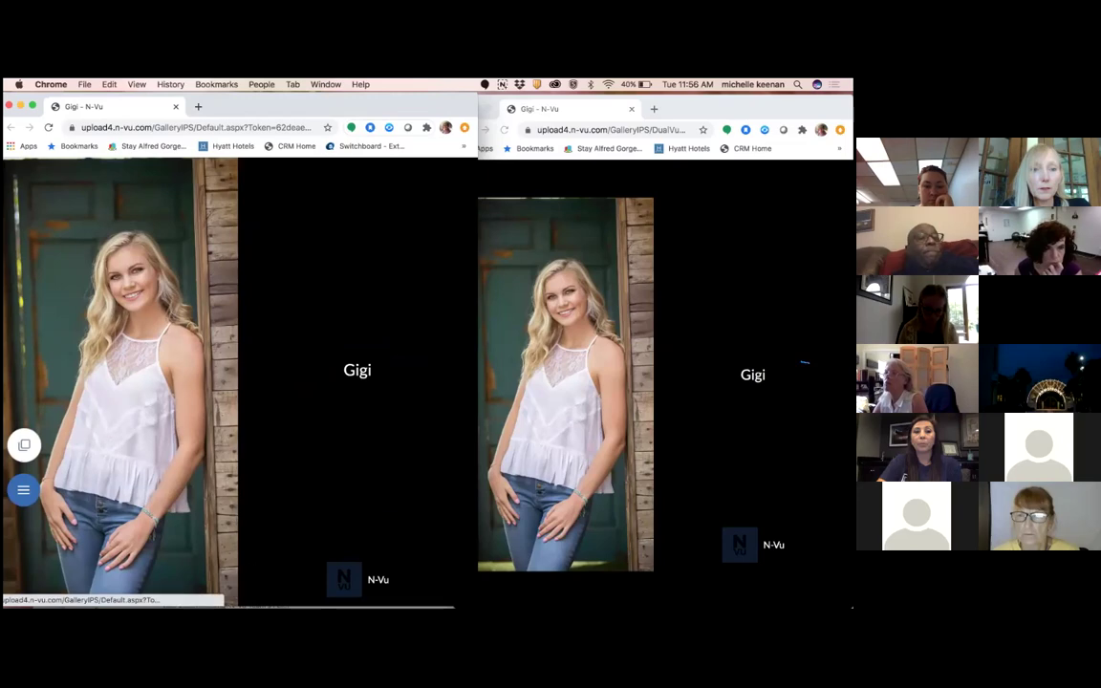
- Start the client's slideshow from the welcome screen, continue to culling, and switch the images to thumbnail view
{"action": "left_click", "coordinate": [250, 561]}
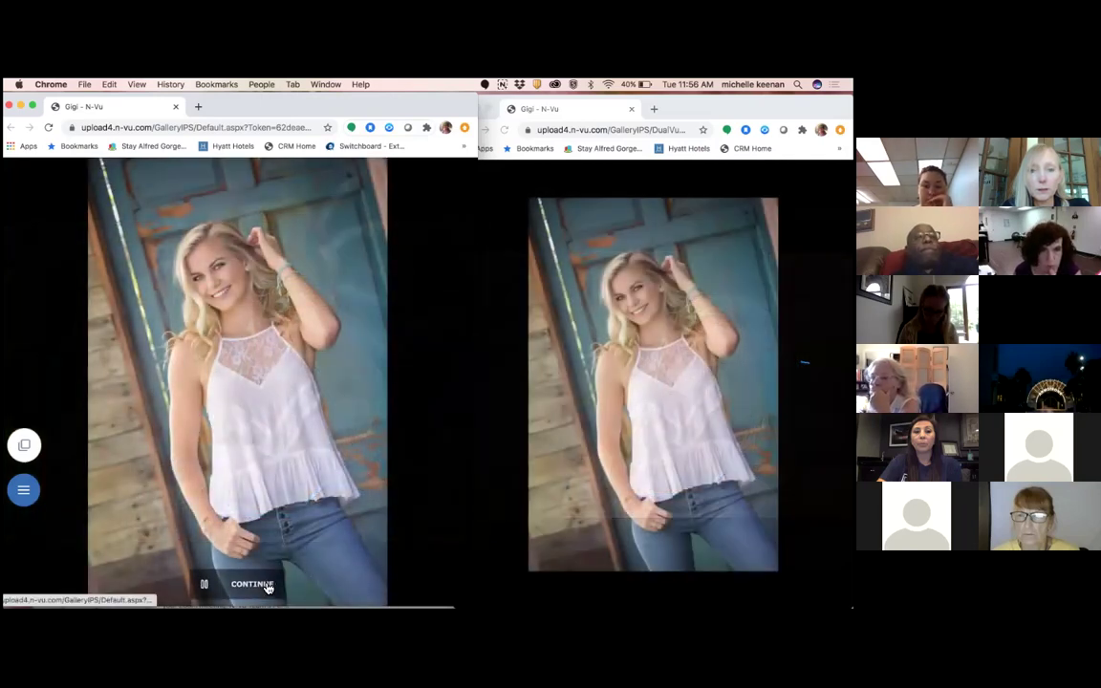
{"action": "left_click", "coordinate": [268, 587]}
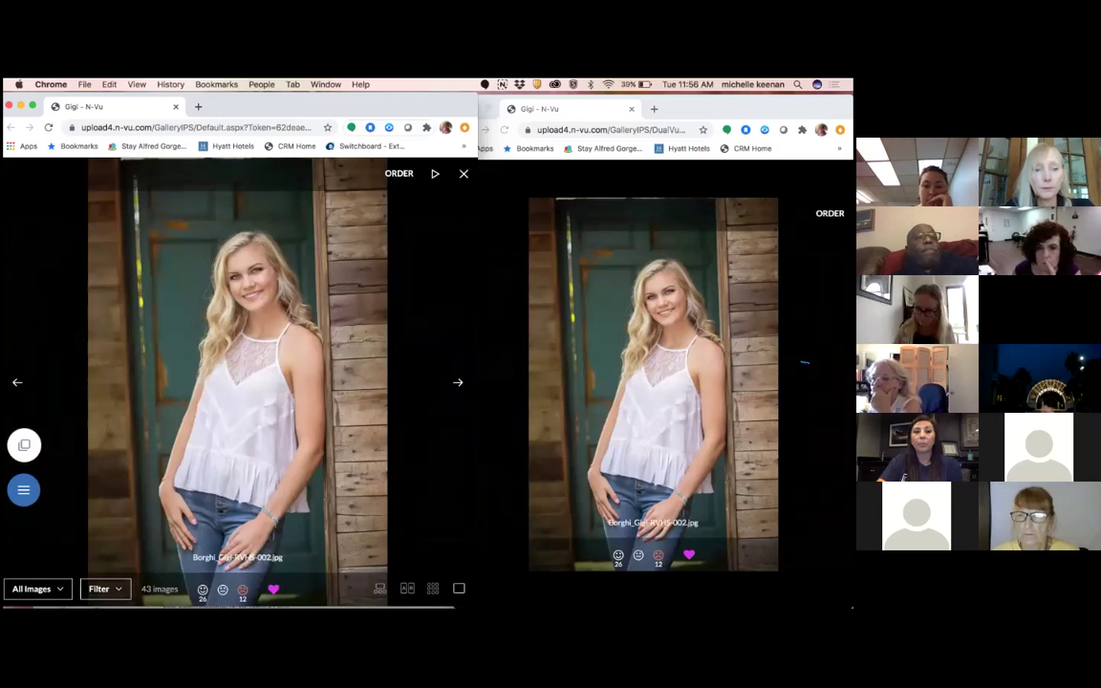
{"action": "left_click", "coordinate": [434, 590]}
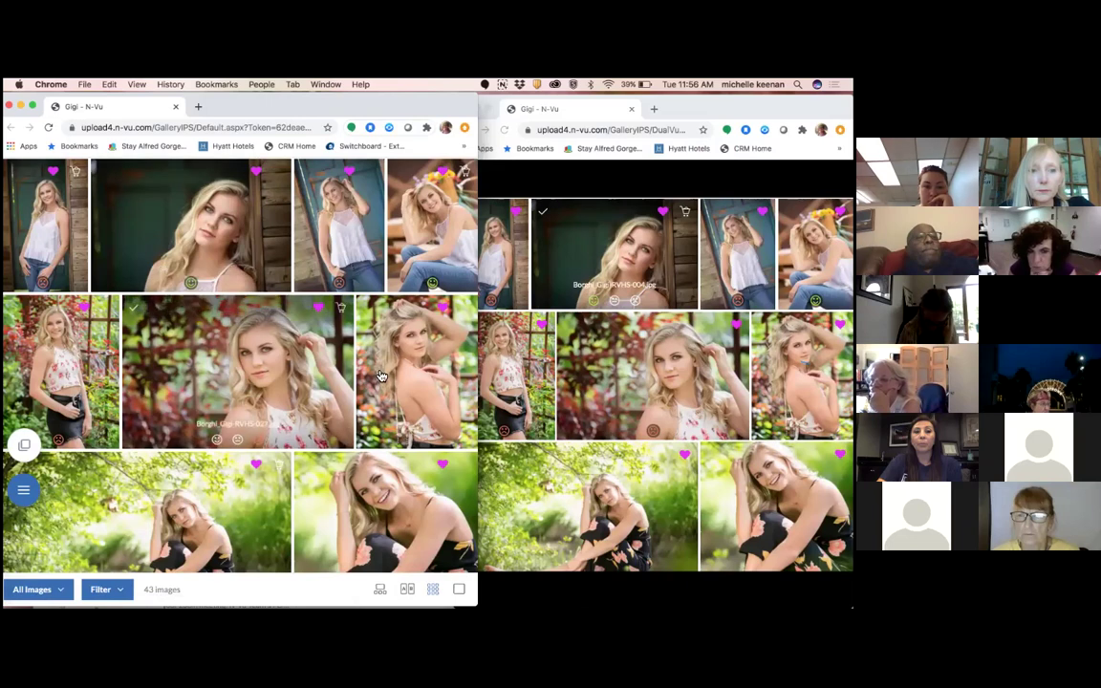
- Add the over-the-shoulder garden portrait to the My Favorites, Final YB and Wall portrait folders and close the favorites dialog
{"action": "left_click", "coordinate": [444, 308]}
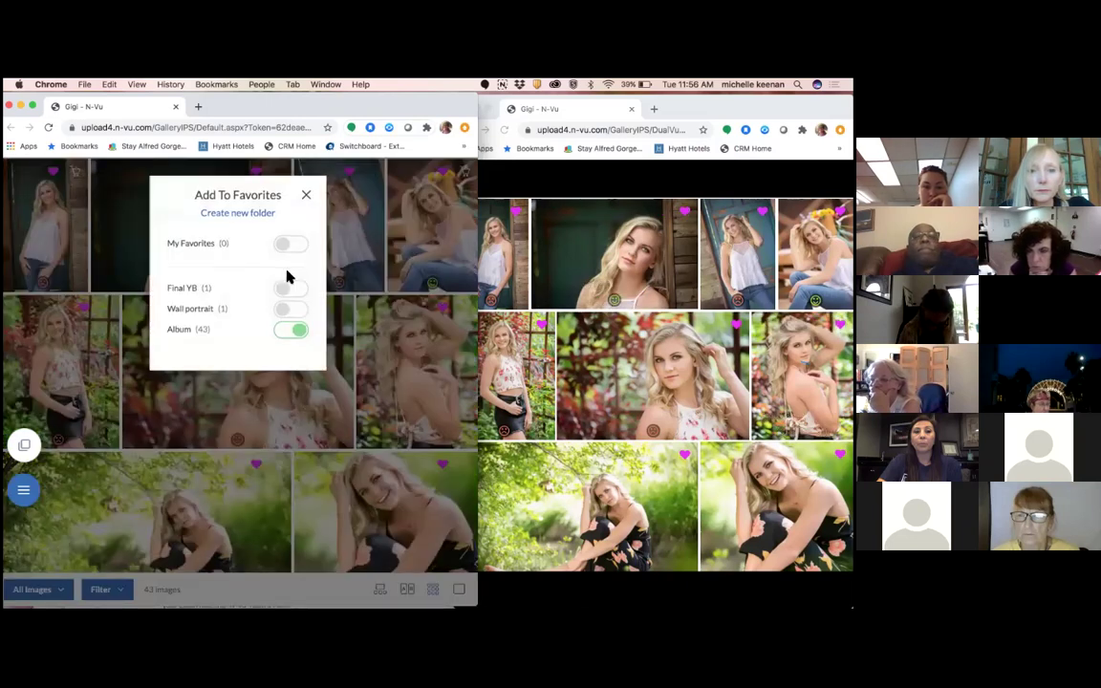
{"action": "left_click", "coordinate": [283, 247]}
{"action": "left_click", "coordinate": [290, 289]}
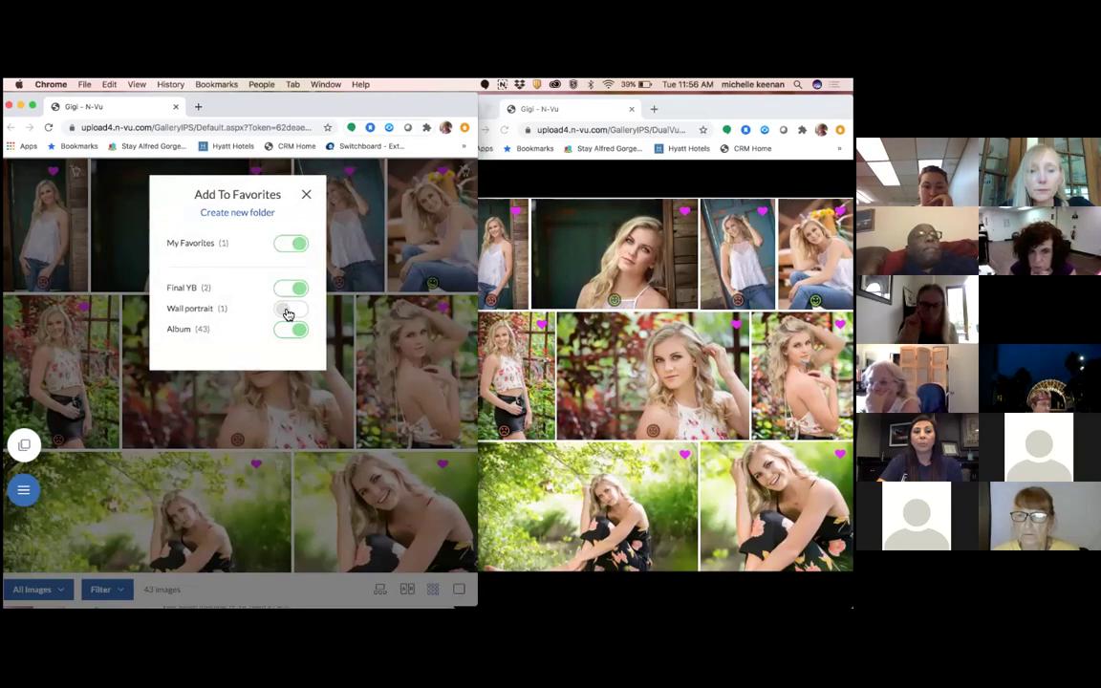
{"action": "left_click", "coordinate": [288, 311]}
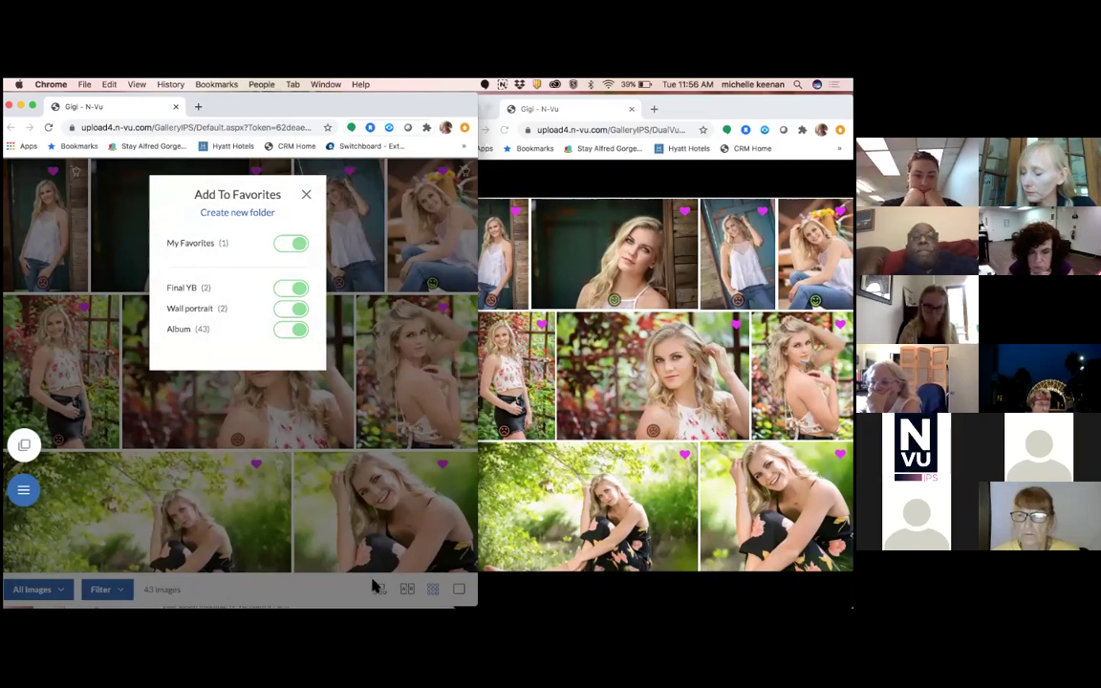
{"action": "left_click", "coordinate": [342, 594]}
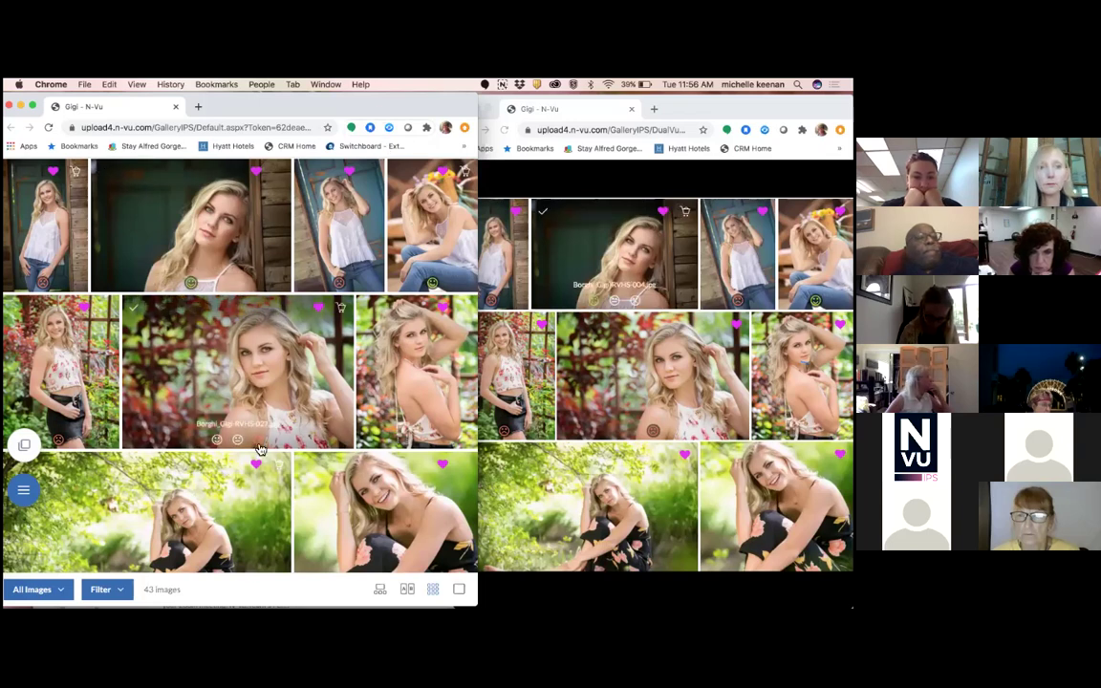
- Enlarge the horizontal garden close-up and hide pricing, ordering controls and filenames from the client view in the Dual-Vu settings
{"action": "left_click", "coordinate": [275, 346]}
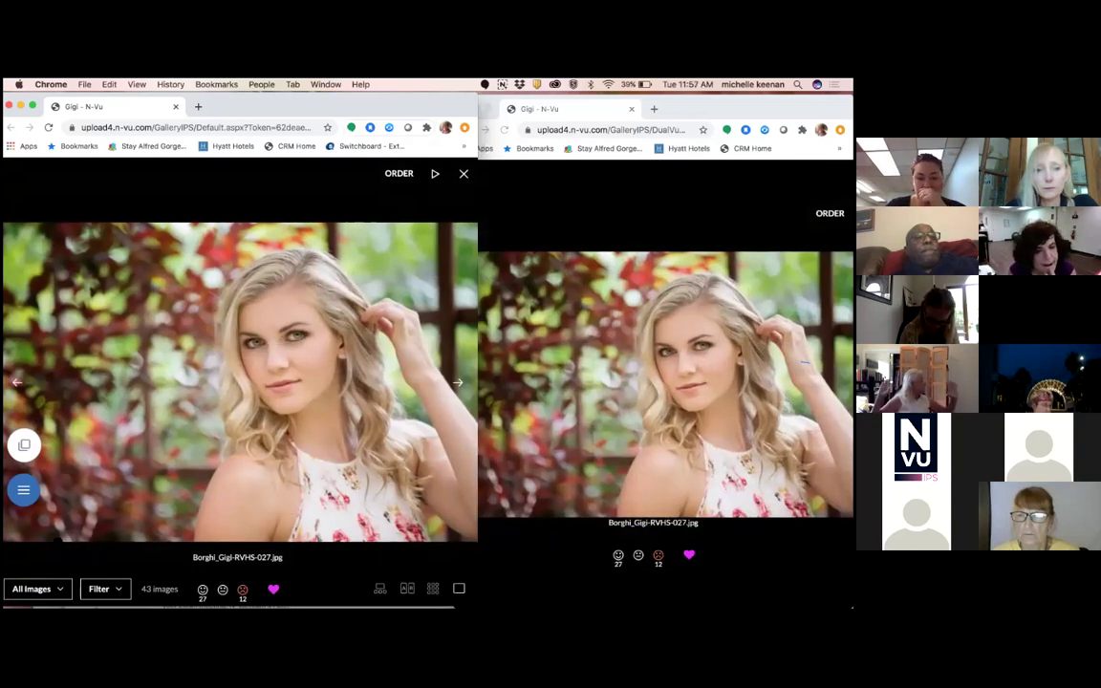
{"action": "left_click", "coordinate": [24, 448]}
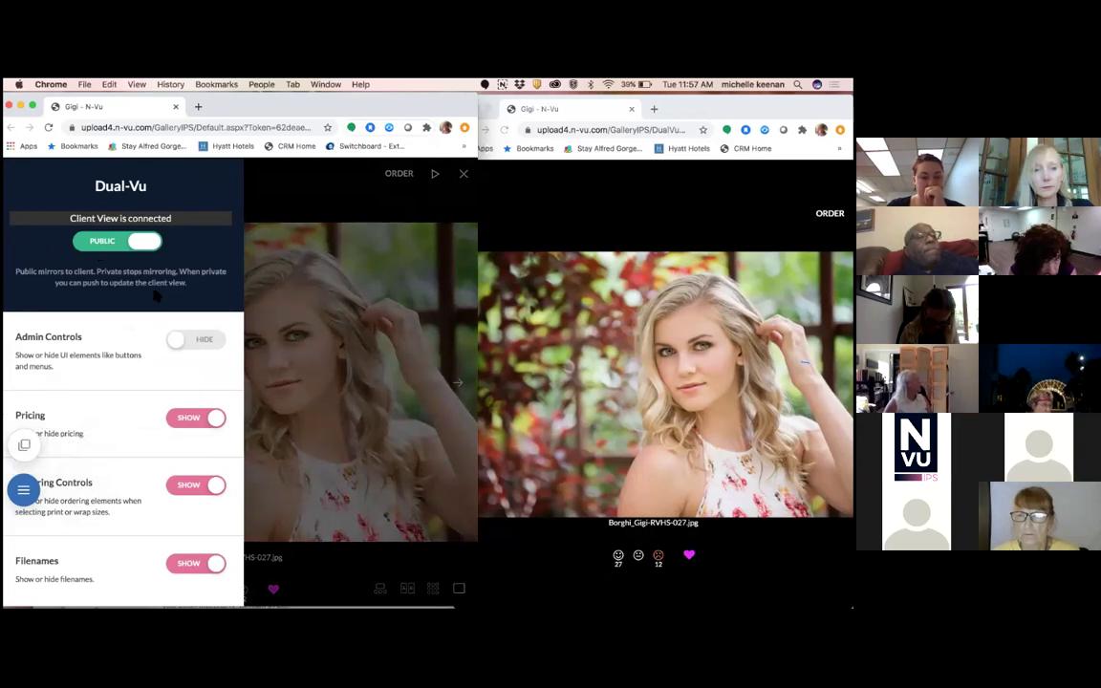
{"action": "left_click", "coordinate": [214, 418]}
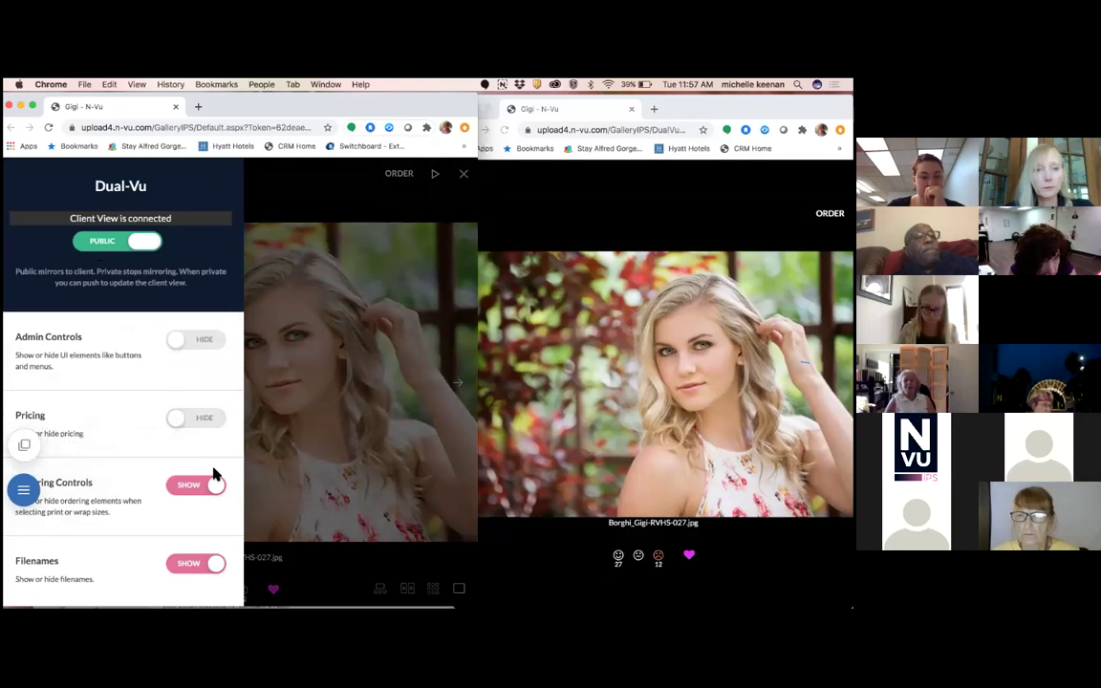
{"action": "left_click", "coordinate": [216, 488]}
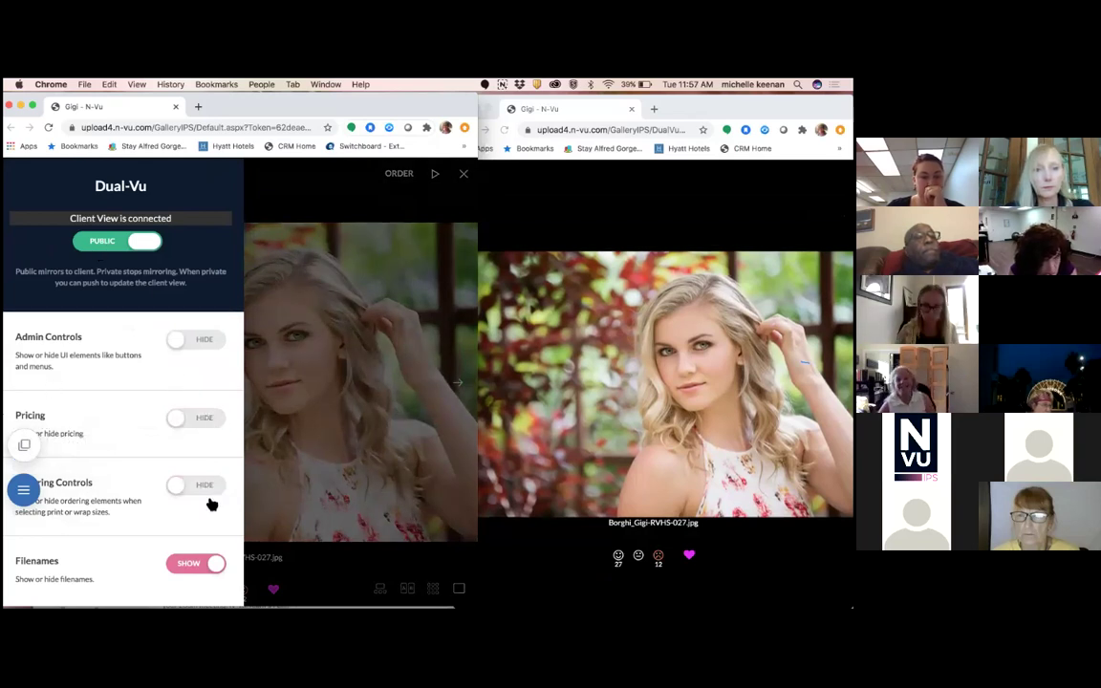
{"action": "left_click", "coordinate": [215, 566]}
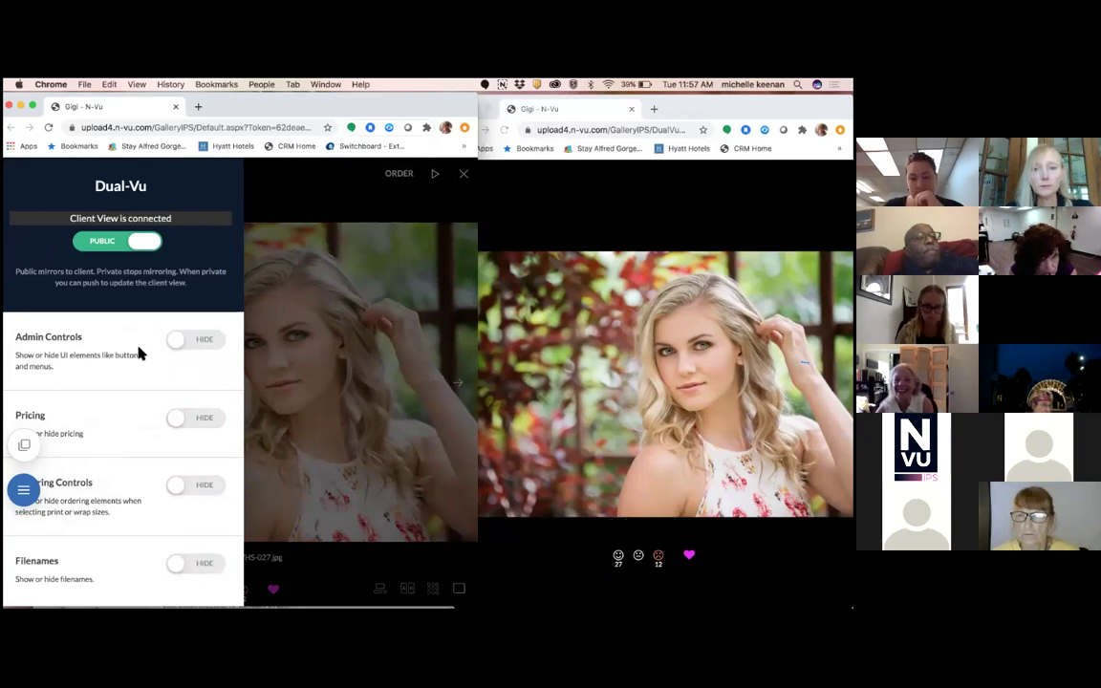
{"action": "left_click", "coordinate": [25, 492]}
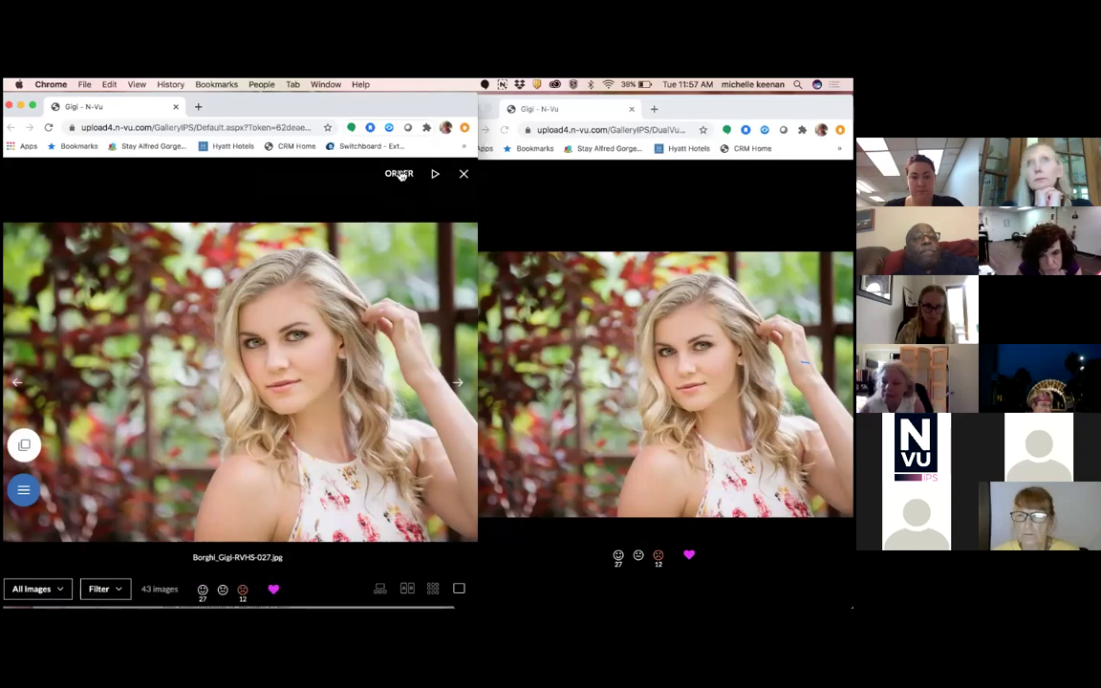
- Return to thumbnail view and select the three garden portraits in the second row, leaving the seated floral-dress portrait unselected
{"action": "left_click", "coordinate": [433, 589]}
{"action": "scroll", "coordinate": [360, 445], "scroll_direction": "down", "scroll_amount": 3}
{"action": "scroll", "coordinate": [148, 306], "scroll_direction": "up", "scroll_amount": 3}
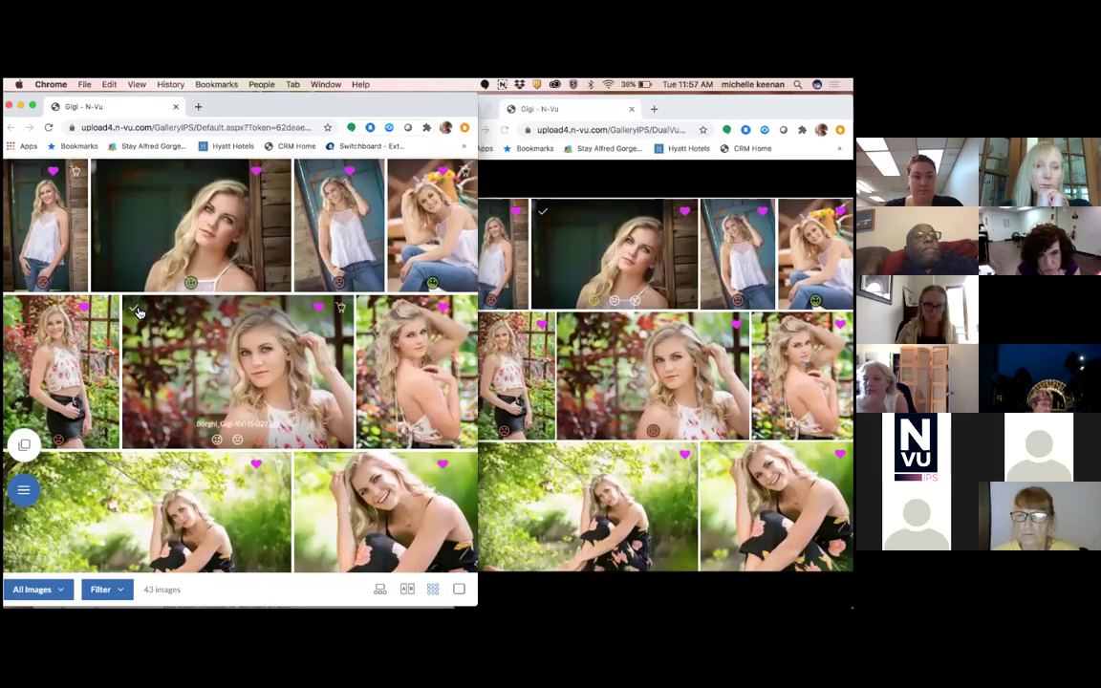
{"action": "left_click", "coordinate": [135, 309]}
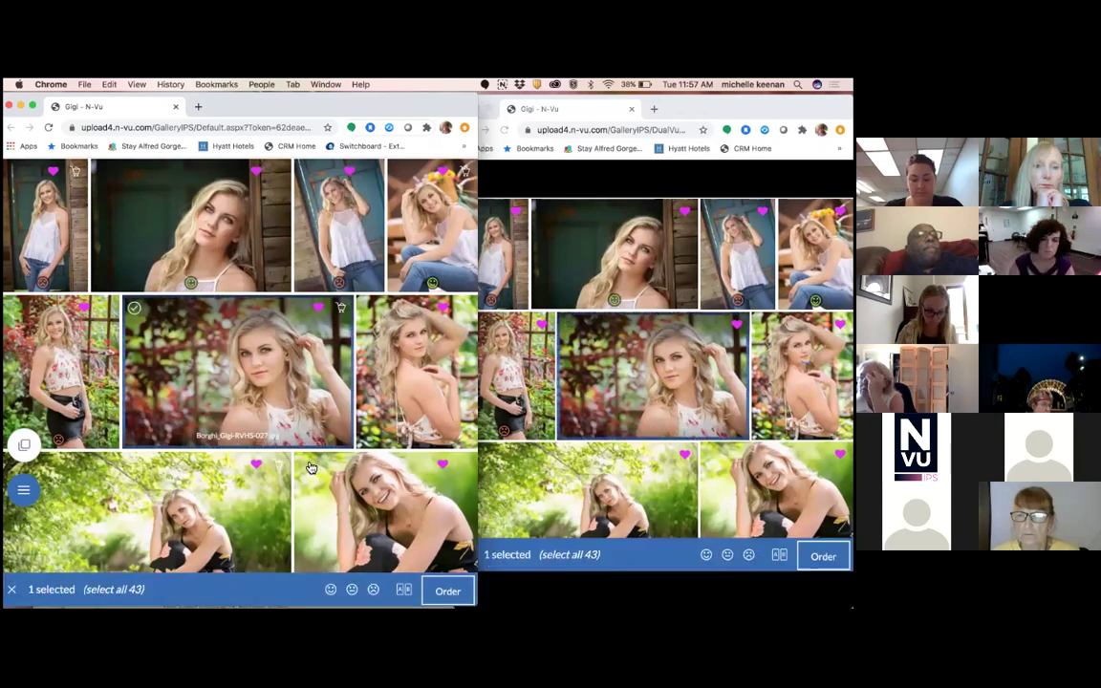
{"action": "left_click", "coordinate": [304, 464]}
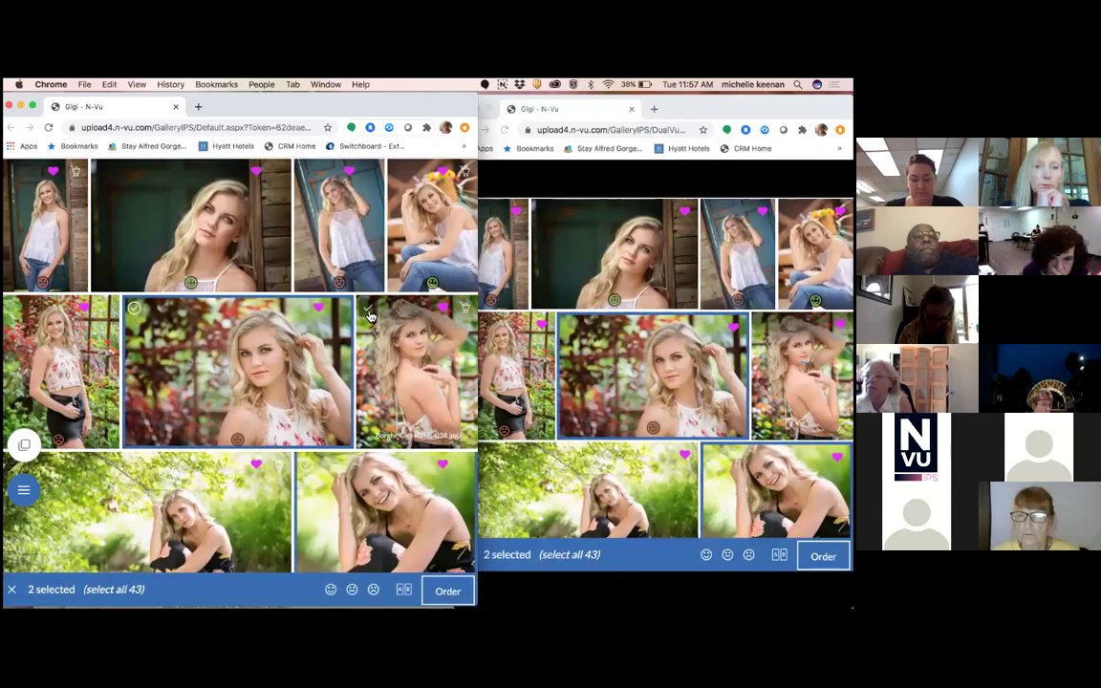
{"action": "left_click", "coordinate": [369, 311]}
{"action": "left_click", "coordinate": [340, 498]}
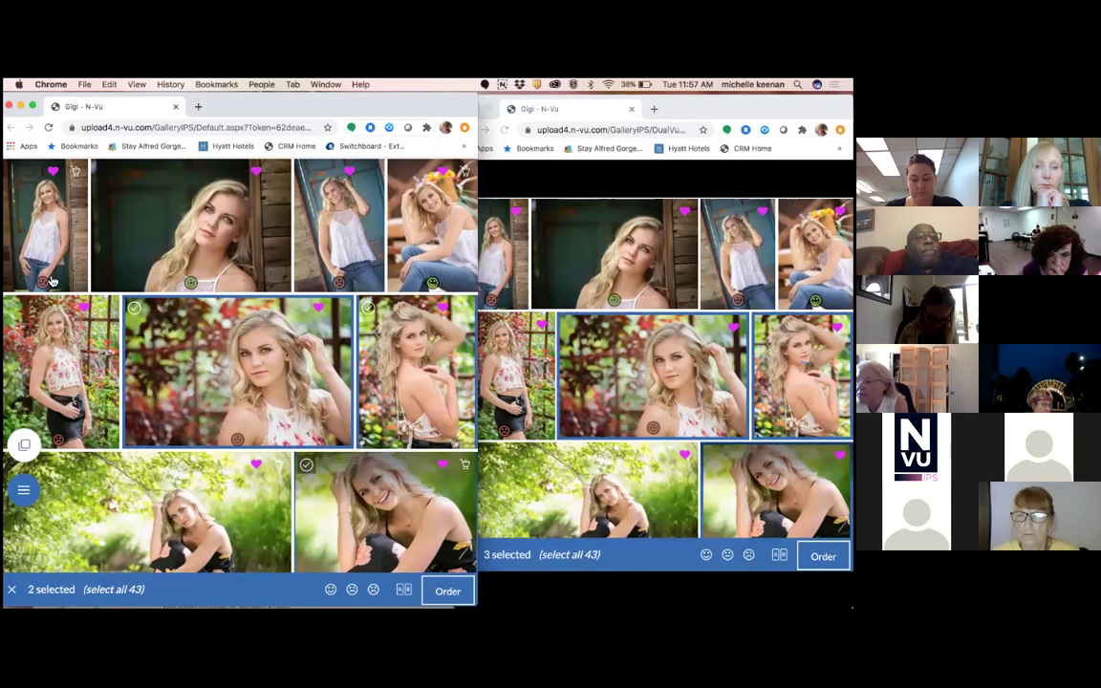
{"action": "left_click", "coordinate": [18, 311]}
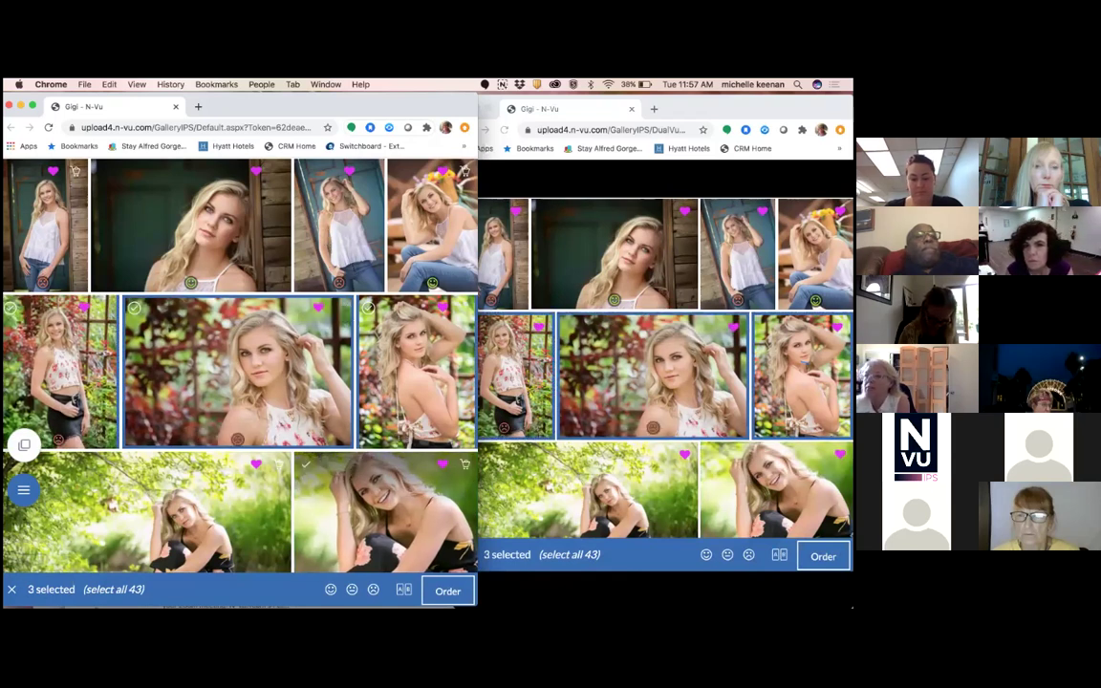
- Order the selected portraits as the wall collection named My Wall Collection
{"action": "left_click", "coordinate": [445, 591]}
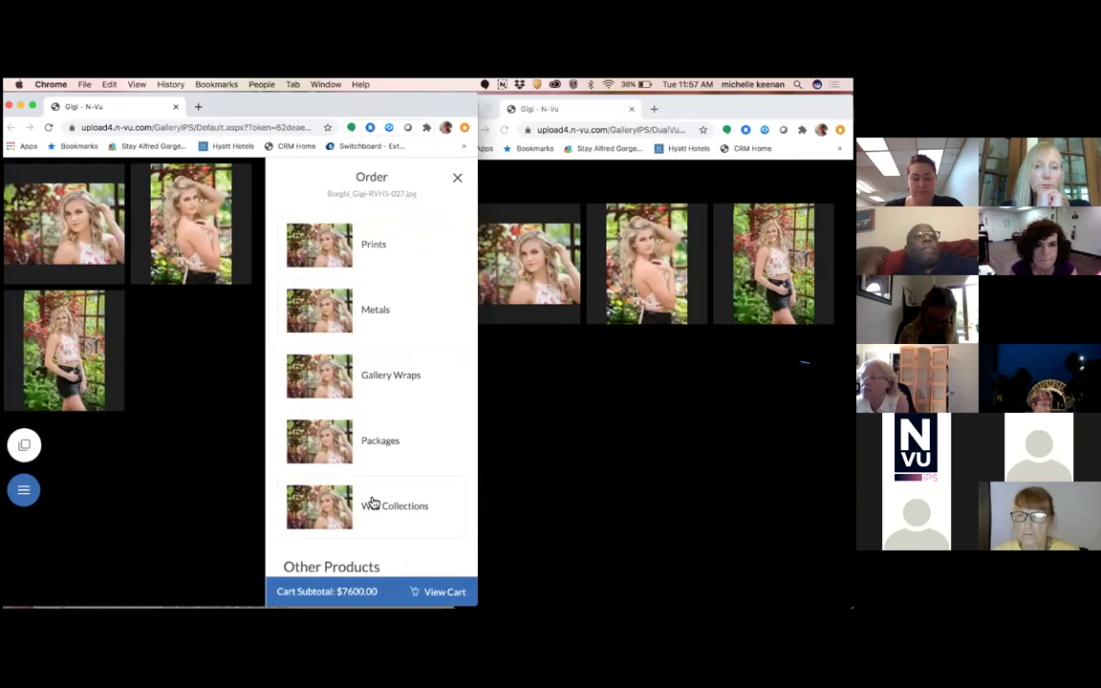
{"action": "left_click", "coordinate": [373, 504]}
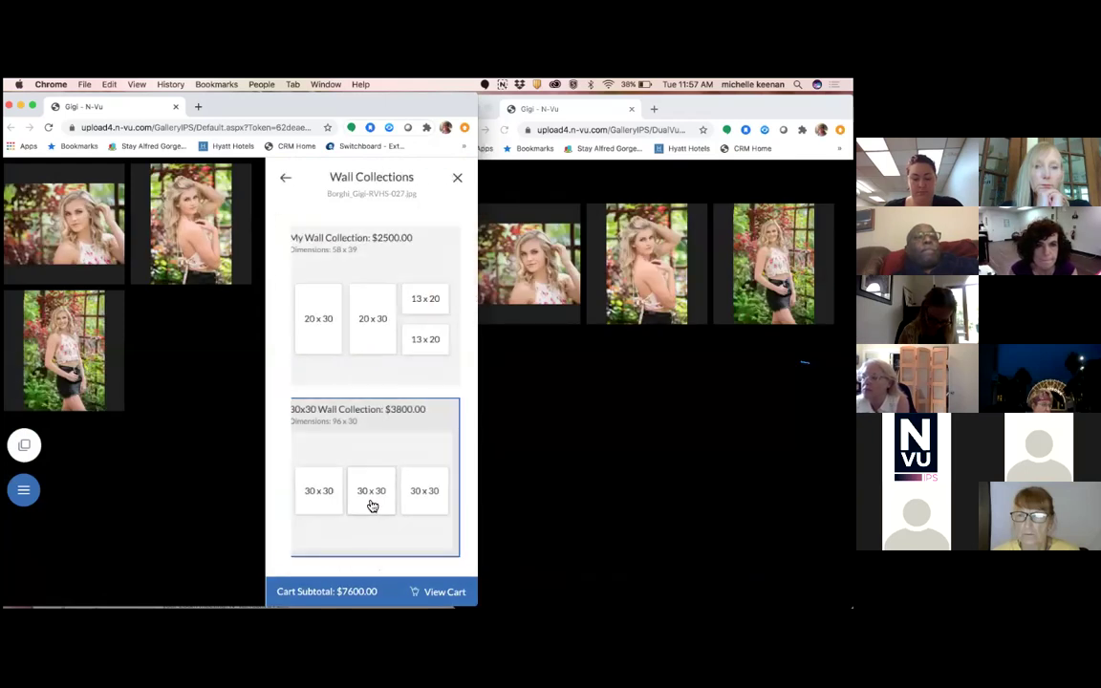
{"action": "left_click", "coordinate": [374, 344]}
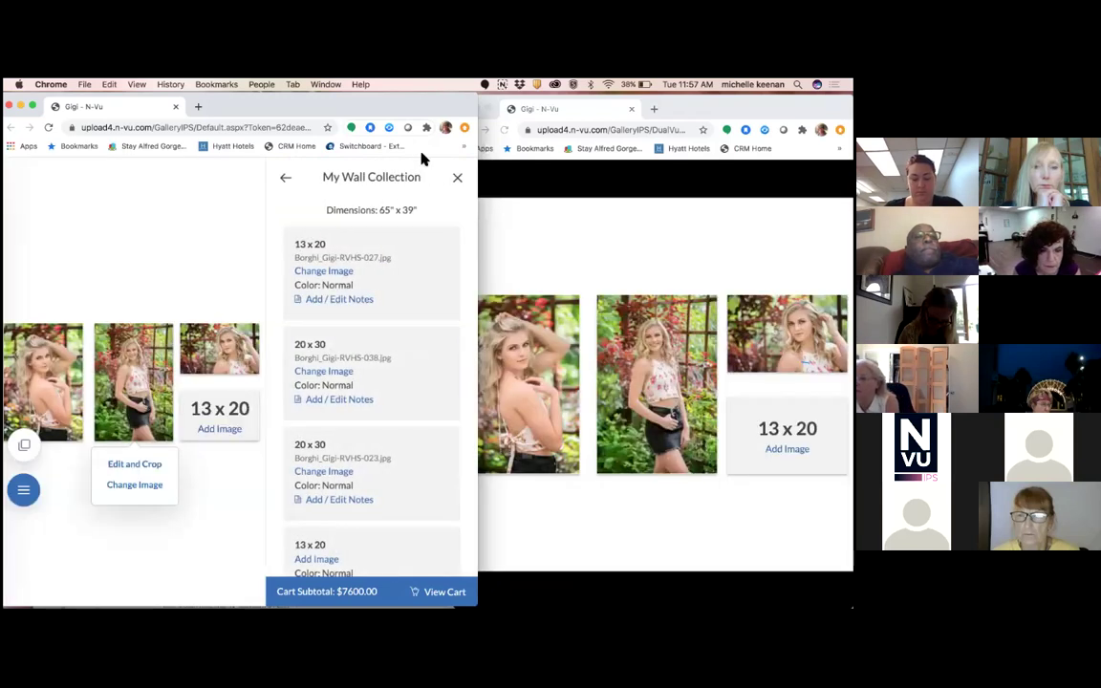
- Fill the empty 13 x 20 slot with the cropped horizontal boardwalk portrait and shift the photographer window left to uncover the client view
{"action": "left_click", "coordinate": [215, 430]}
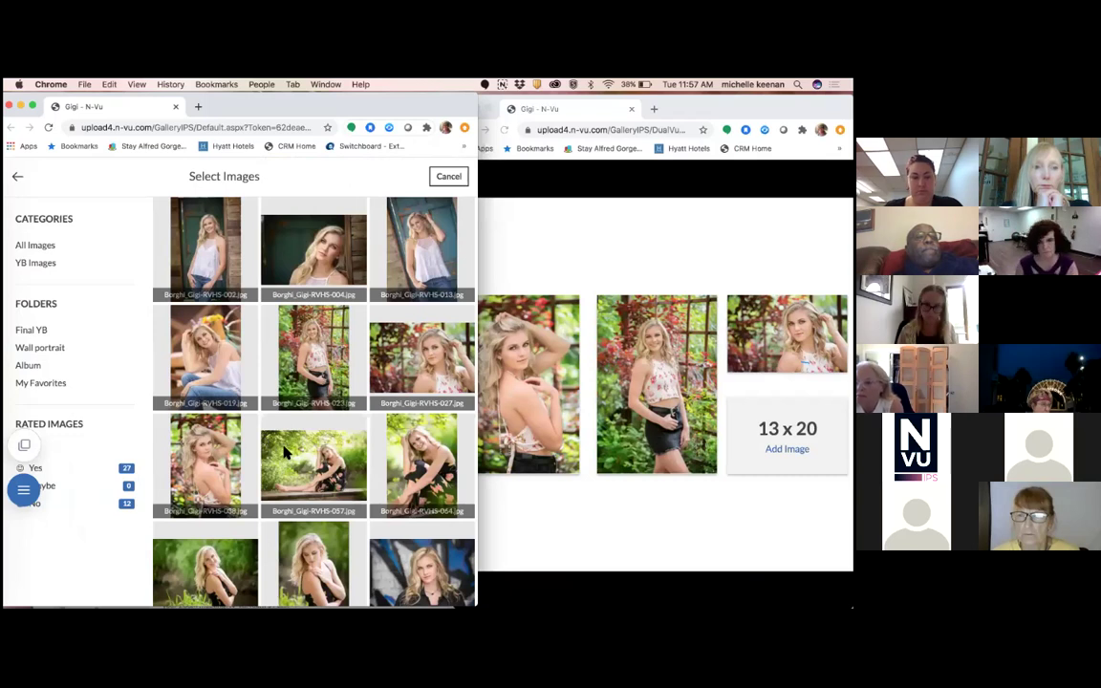
{"action": "left_click", "coordinate": [283, 454]}
{"action": "left_click", "coordinate": [221, 485]}
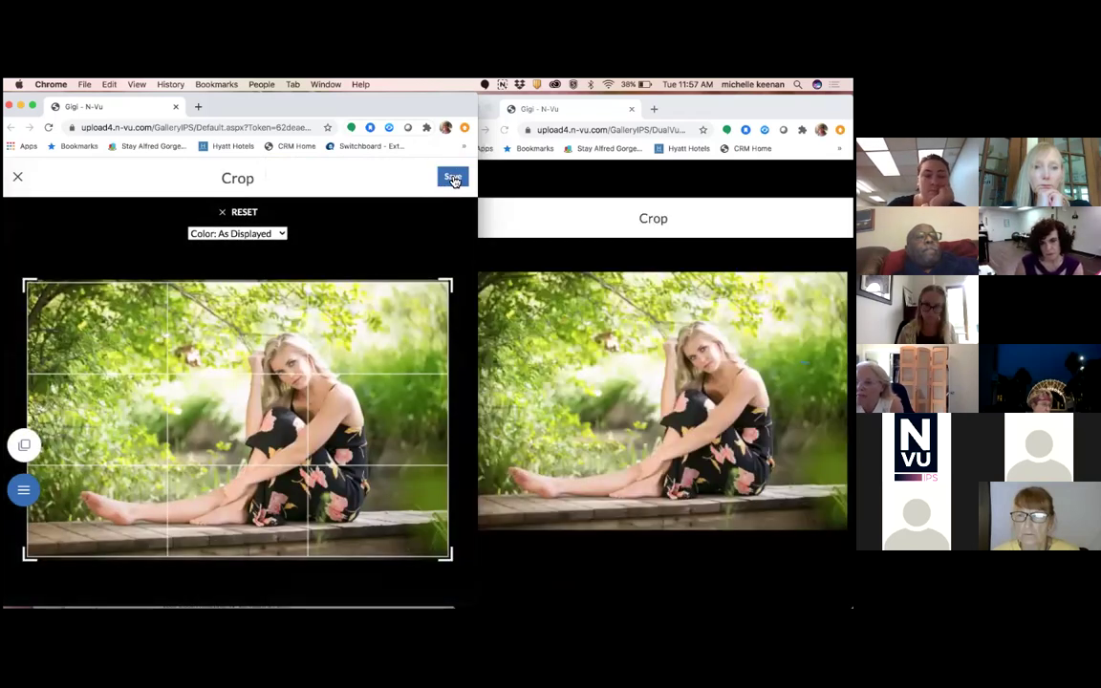
{"action": "left_click", "coordinate": [453, 179]}
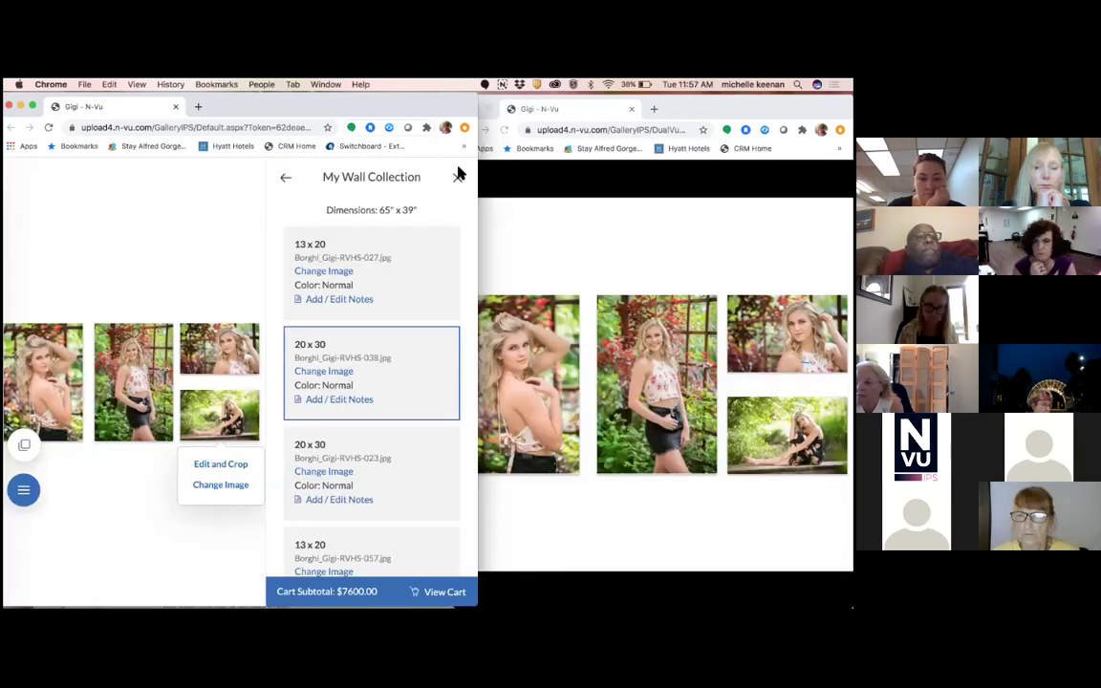
{"action": "left_click_drag", "start_coordinate": [444, 107], "coordinate": [407, 104]}
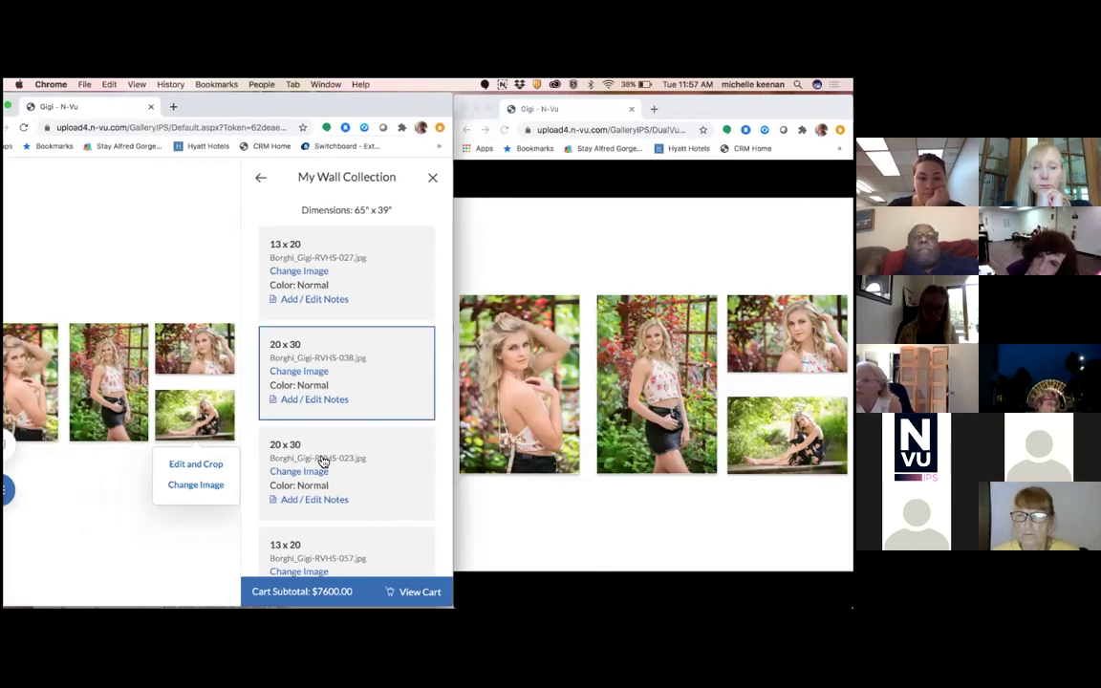
- Preview the wall collection in Room-Vu and place the grouped portraits on the wall above the sofa
{"action": "scroll", "coordinate": [326, 497], "scroll_direction": "down", "scroll_amount": 5}
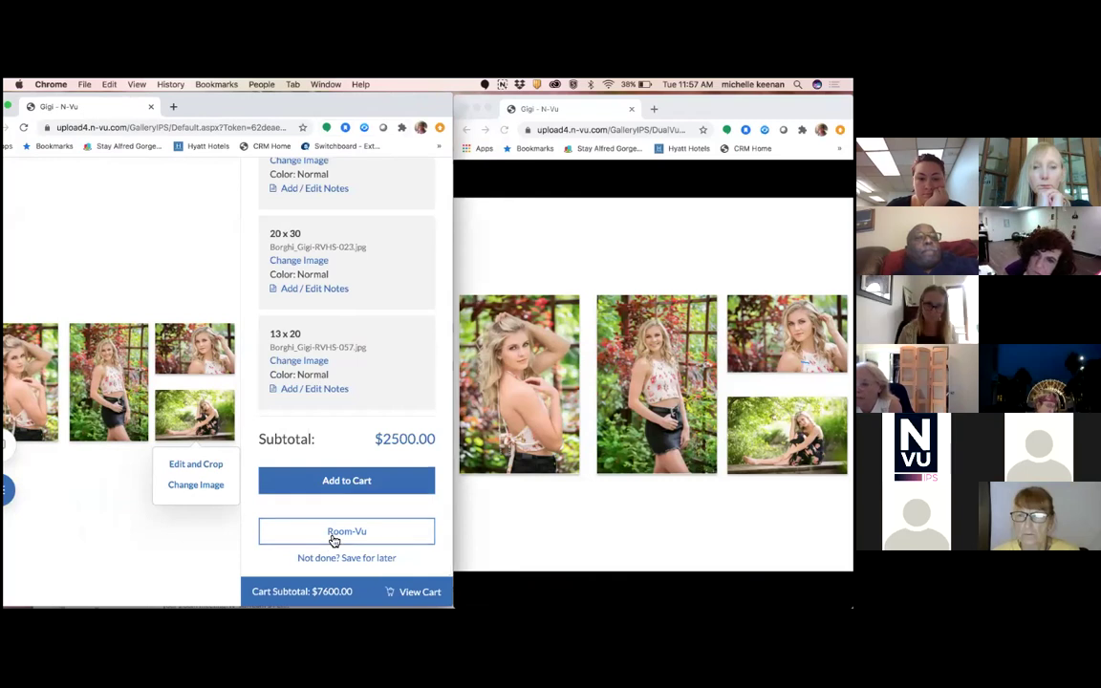
{"action": "left_click", "coordinate": [333, 535]}
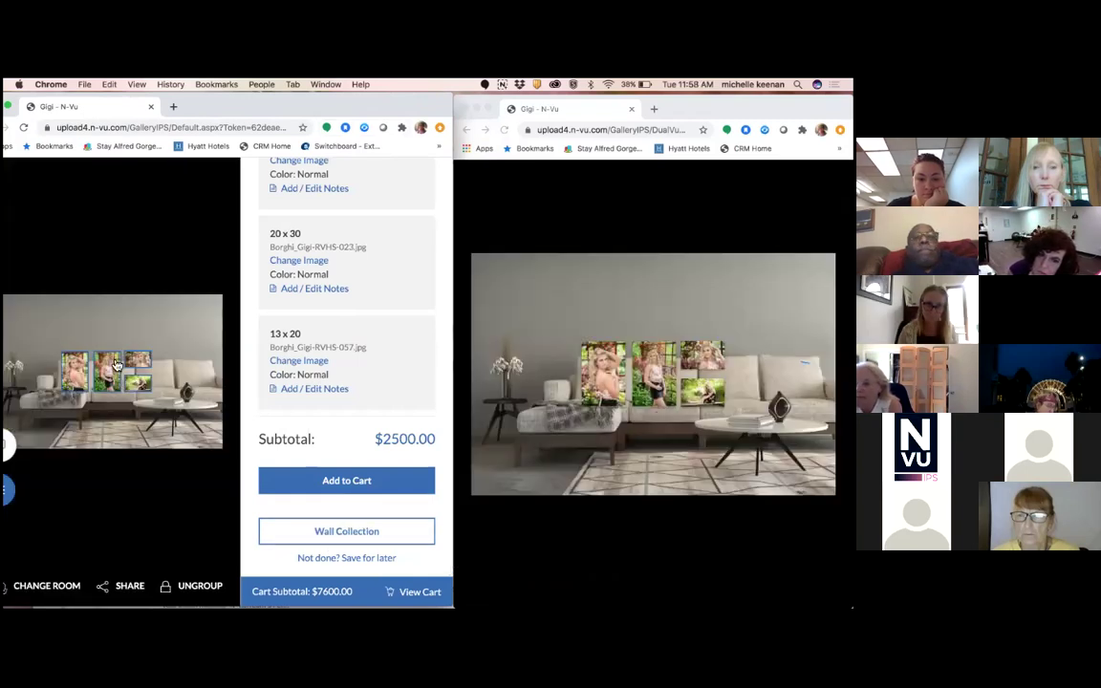
{"action": "left_click_drag", "start_coordinate": [117, 365], "coordinate": [137, 334]}
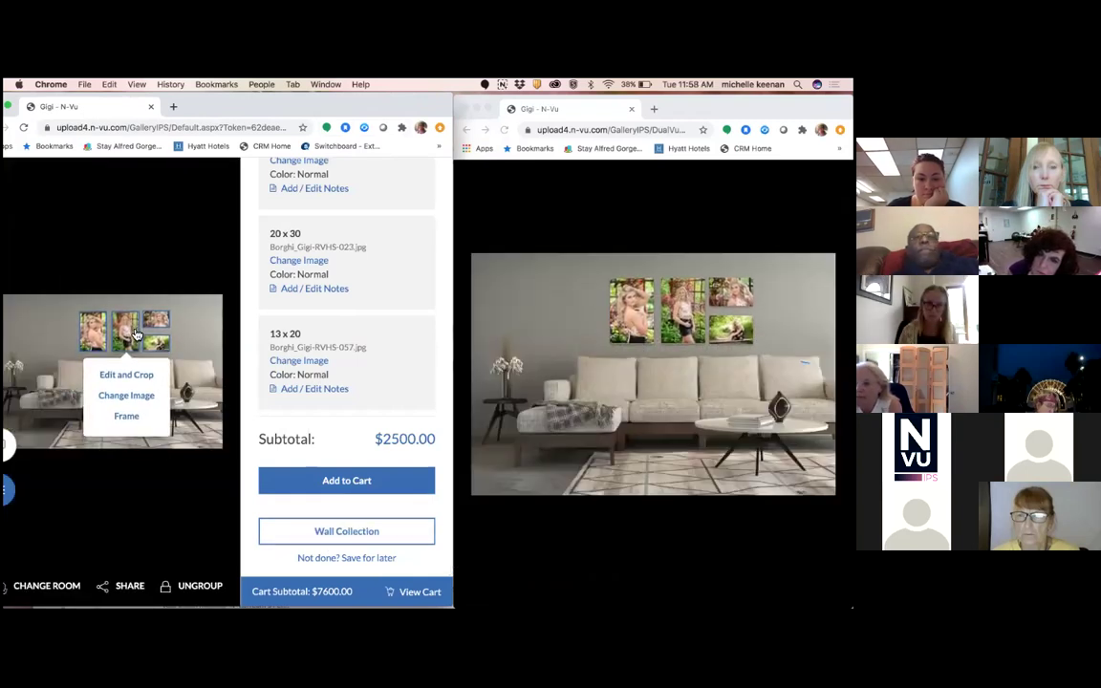
- Change the preview room to Dining Room 2 and place the grouped portraits on the wall above the dining table
{"action": "left_click", "coordinate": [43, 586]}
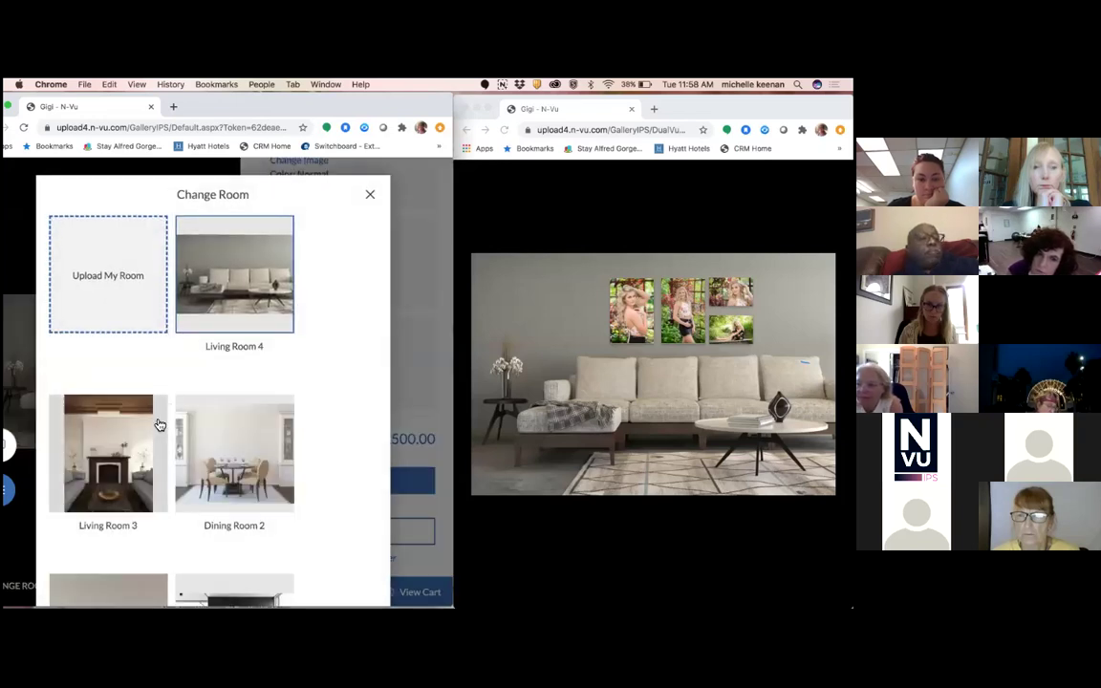
{"action": "scroll", "coordinate": [228, 525], "scroll_direction": "down", "scroll_amount": 2}
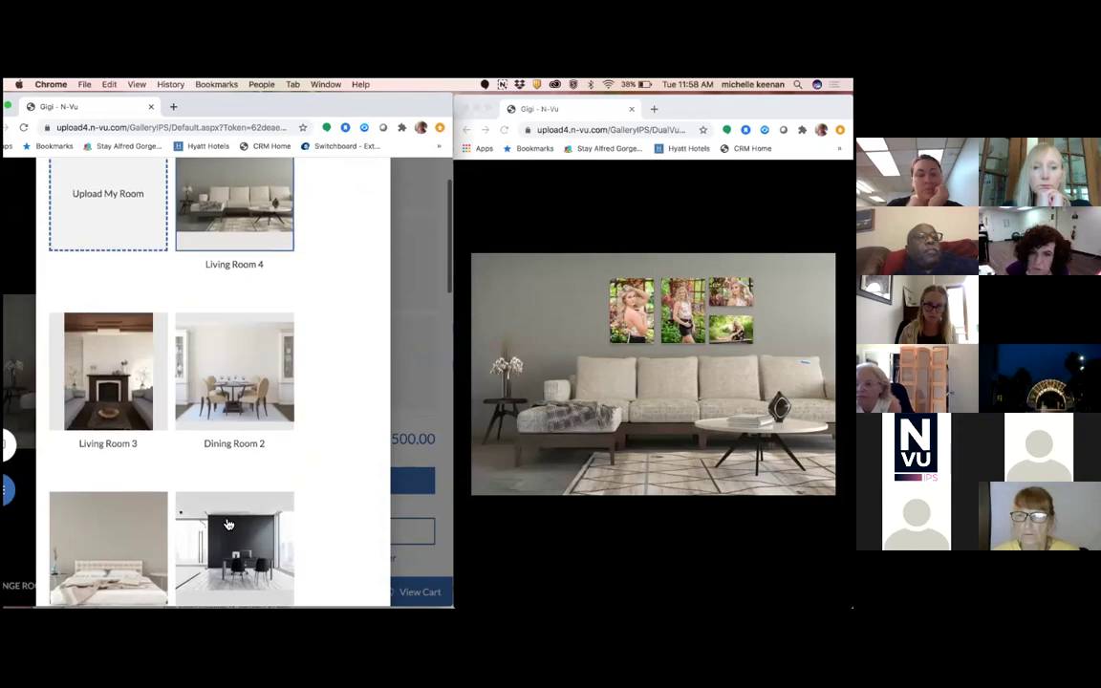
{"action": "left_click", "coordinate": [230, 351]}
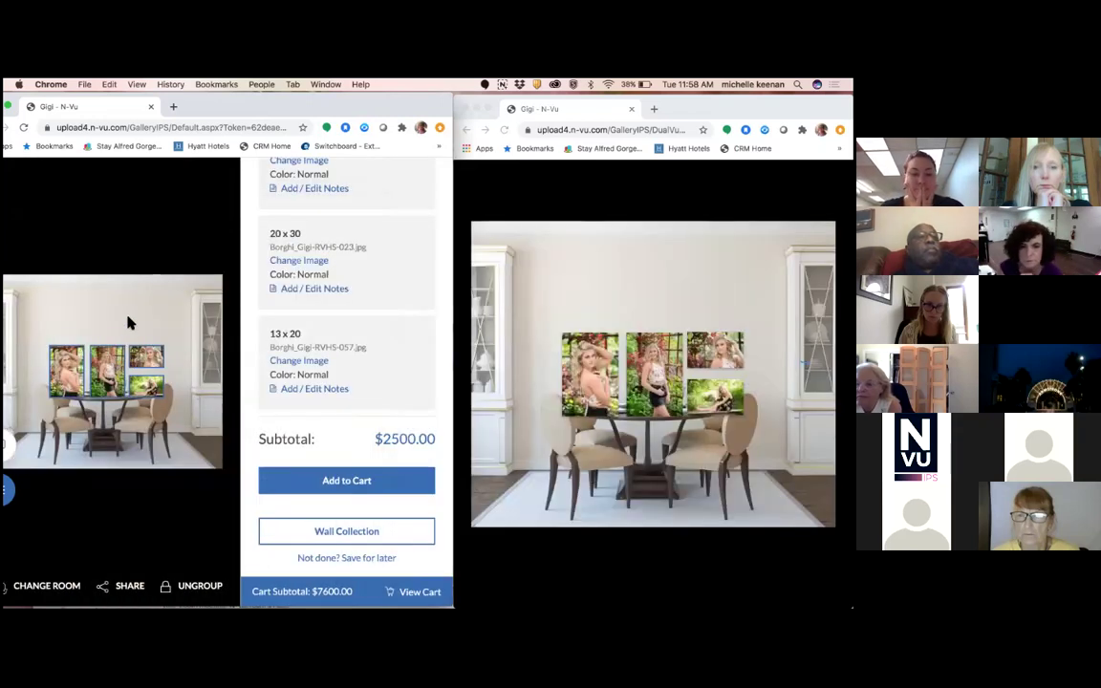
{"action": "left_click_drag", "start_coordinate": [111, 360], "coordinate": [111, 327]}
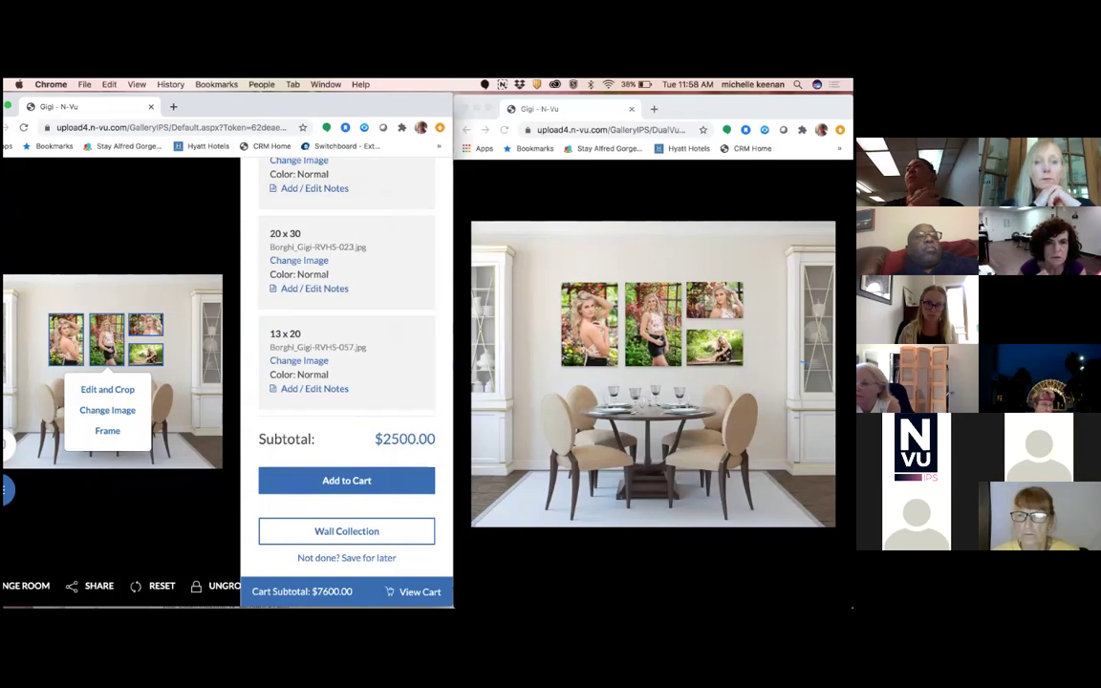
{"action": "left_click", "coordinate": [244, 251]}
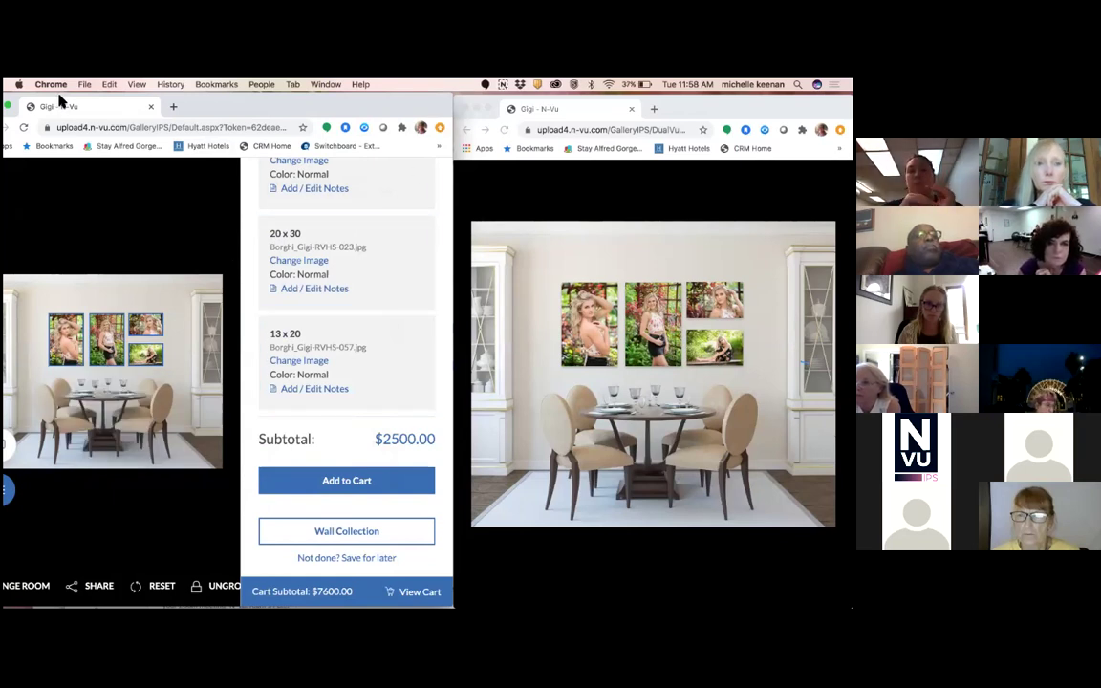
- Bring the photographer window fully into view and switch Dual-Vu to private so that mirroring to the client stops
{"action": "left_click_drag", "start_coordinate": [60, 101], "coordinate": [84, 101]}
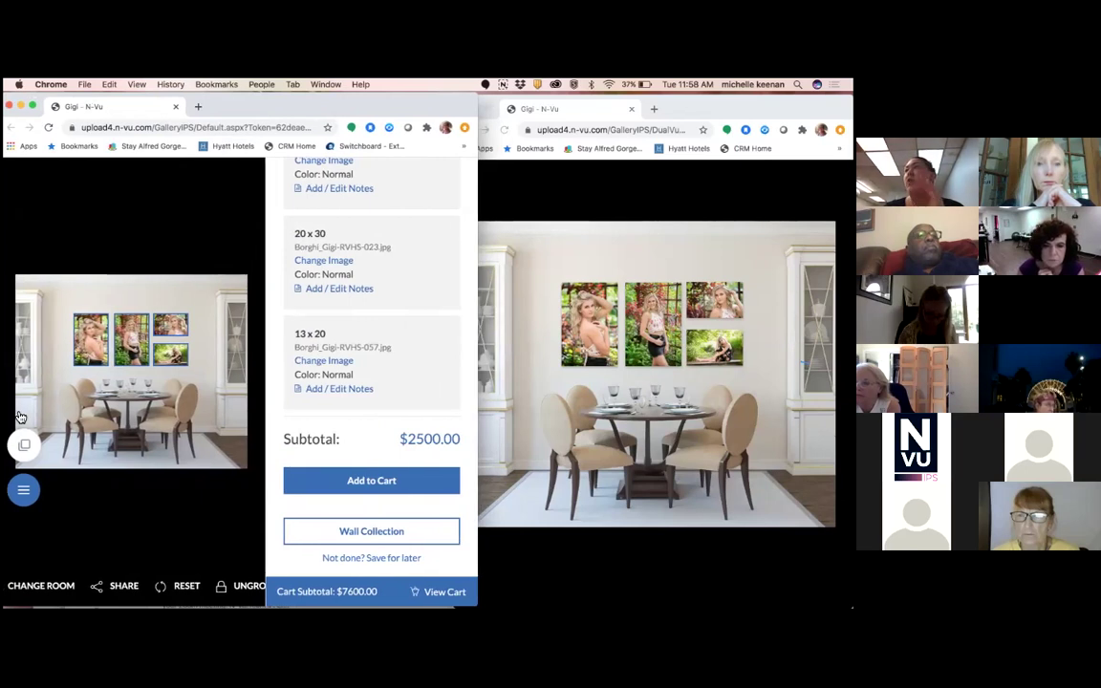
{"action": "left_click", "coordinate": [24, 445]}
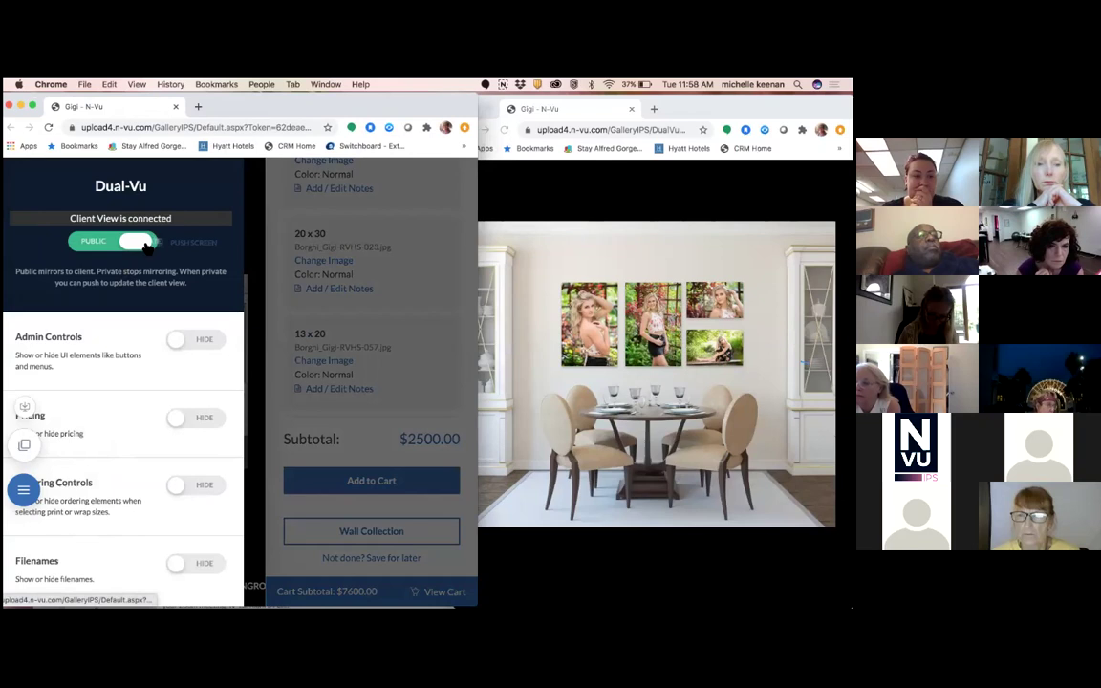
{"action": "left_click", "coordinate": [156, 244]}
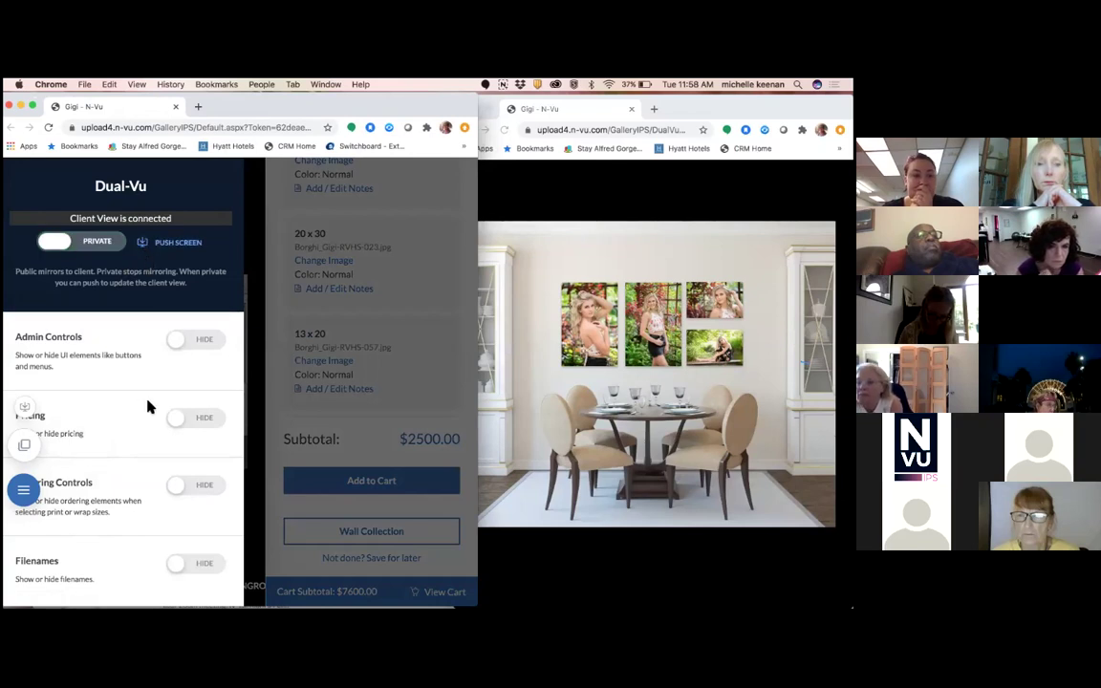
{"action": "left_click", "coordinate": [163, 354]}
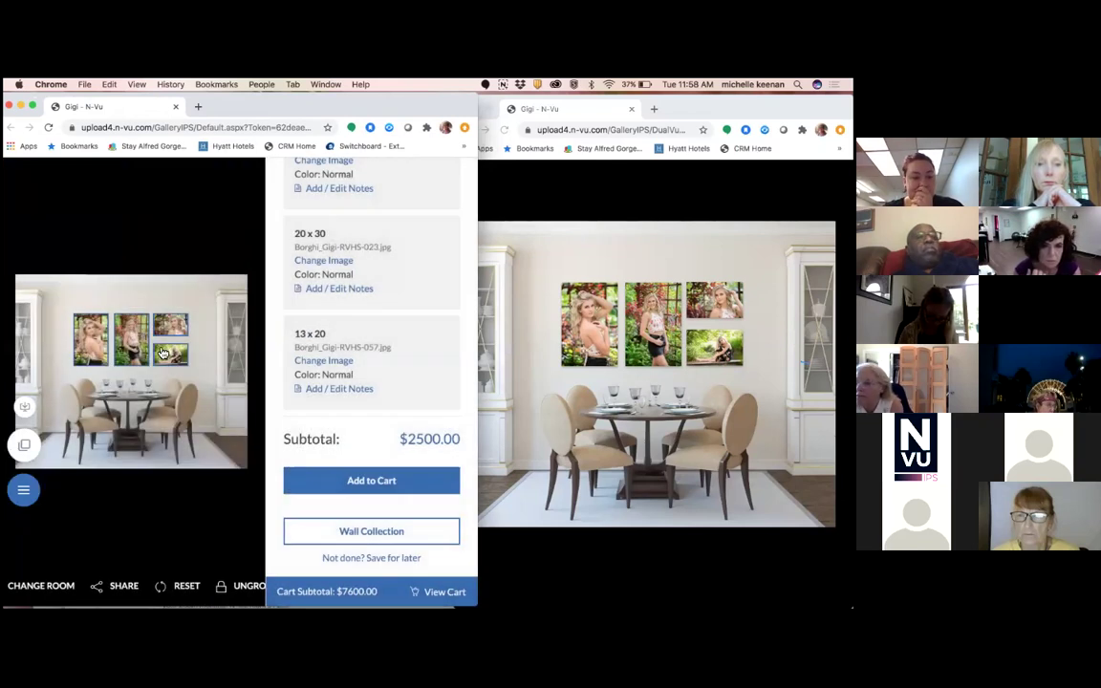
- Change the preview room to Bedroom 1, place the portraits on the wall above the headboard and ungroup them
{"action": "left_click", "coordinate": [45, 585]}
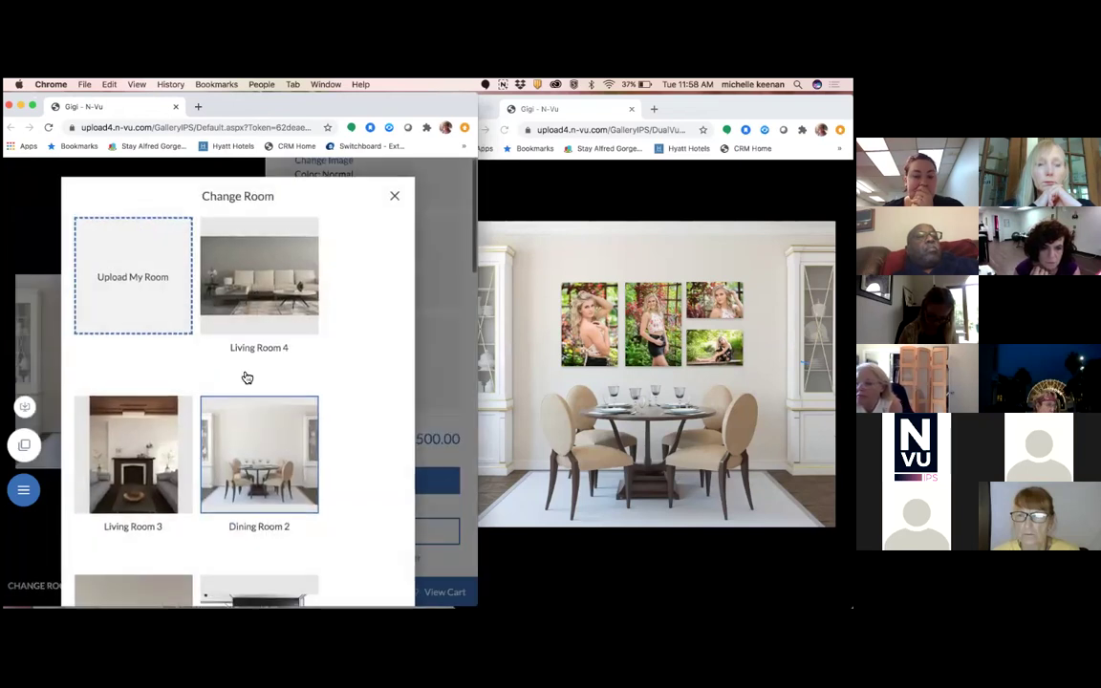
{"action": "scroll", "coordinate": [218, 534], "scroll_direction": "down", "scroll_amount": 2}
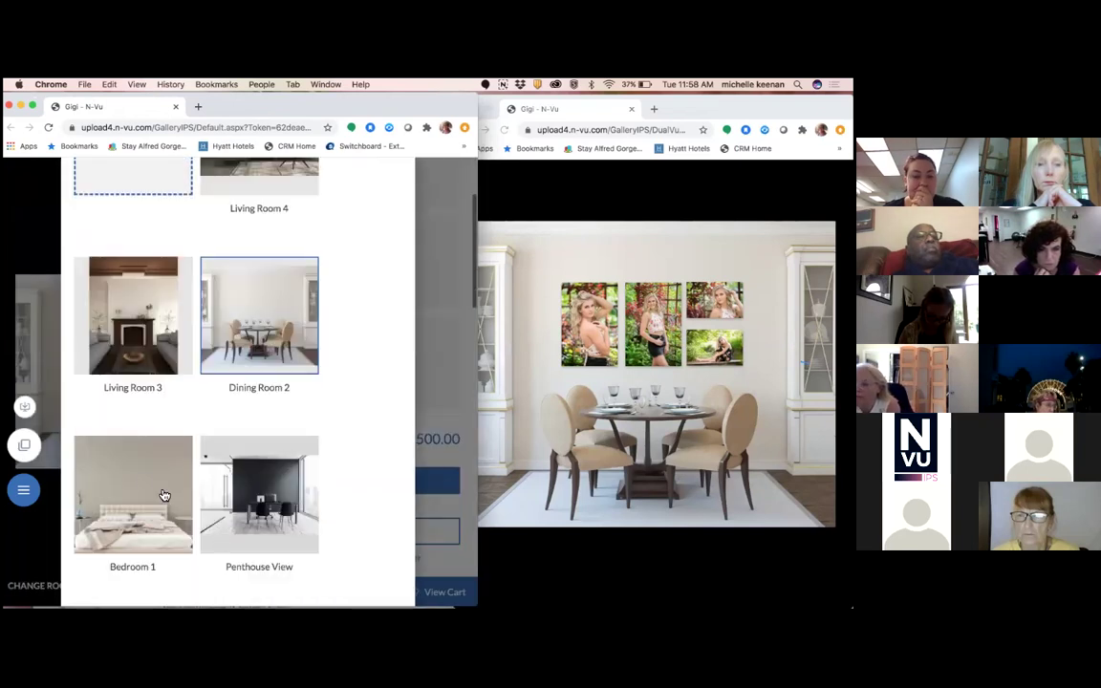
{"action": "left_click", "coordinate": [128, 447]}
{"action": "left_click", "coordinate": [175, 326]}
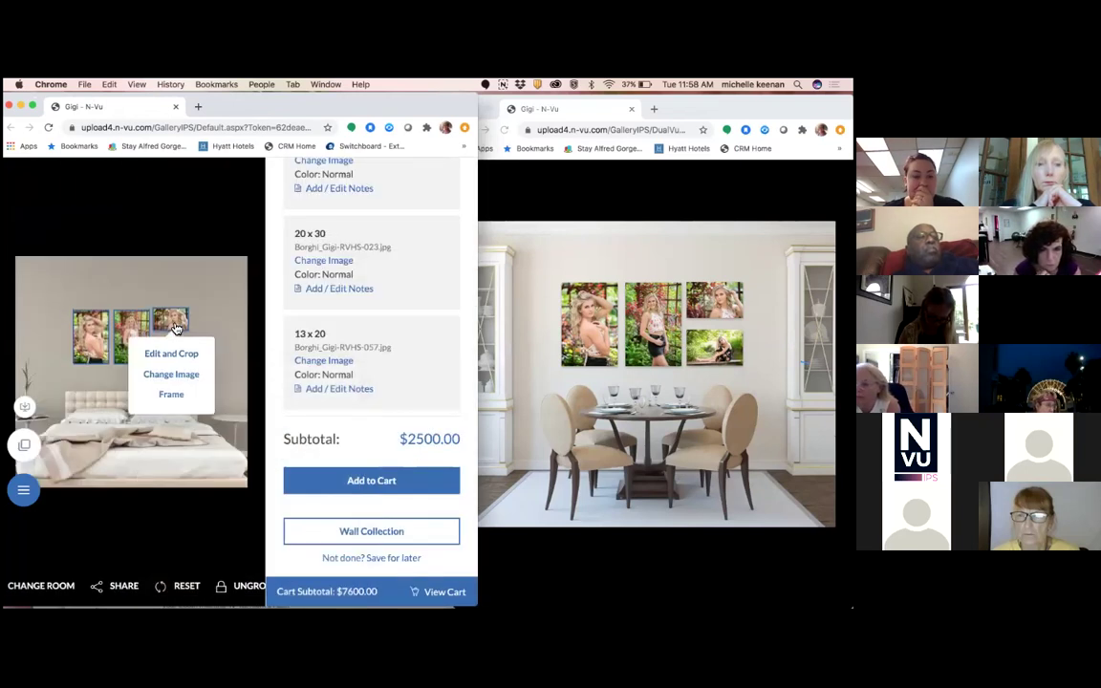
{"action": "left_click", "coordinate": [226, 582]}
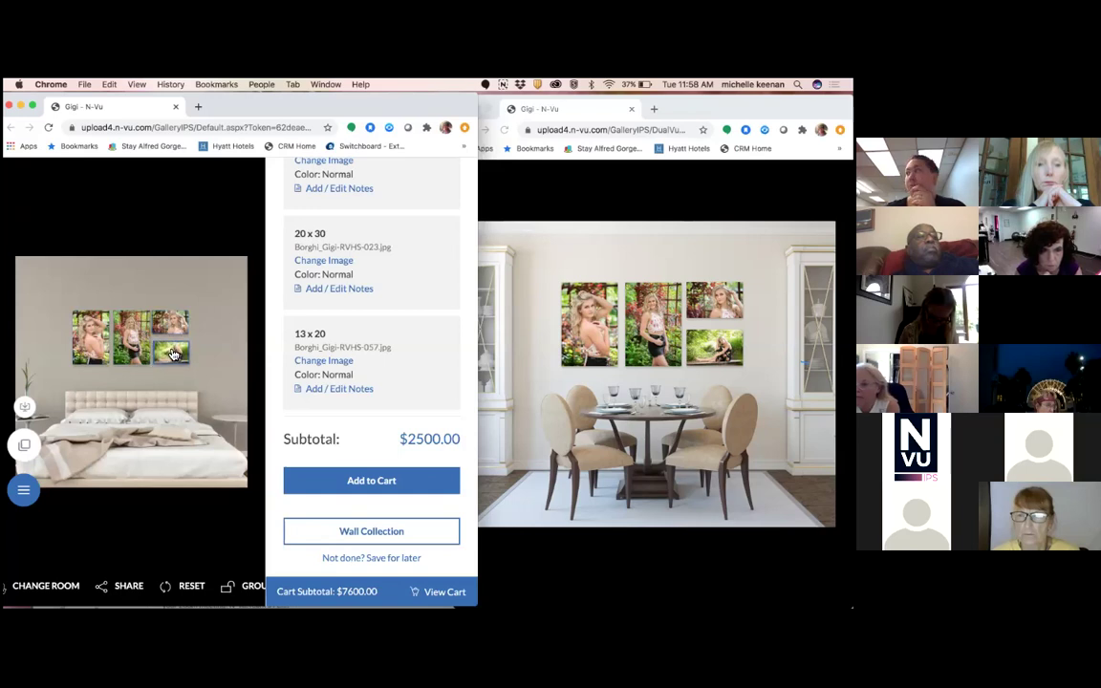
- Add the wall collection to the cart, return to the gallery thumbnails and push that screen to the client view
{"action": "left_click", "coordinate": [374, 481]}
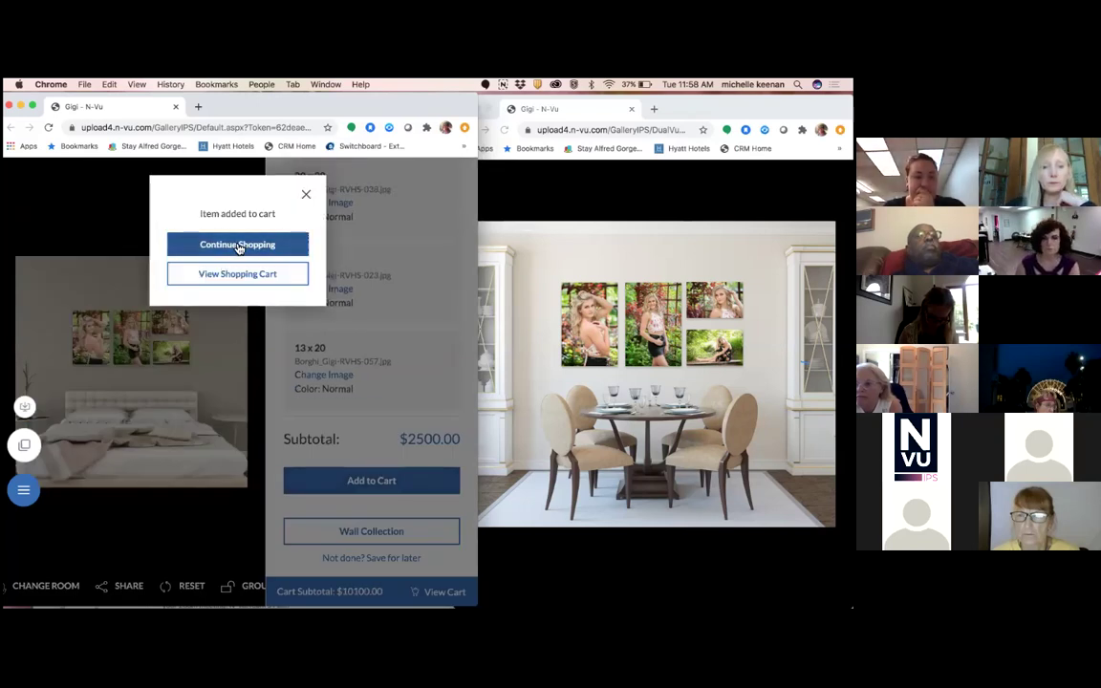
{"action": "left_click", "coordinate": [307, 198]}
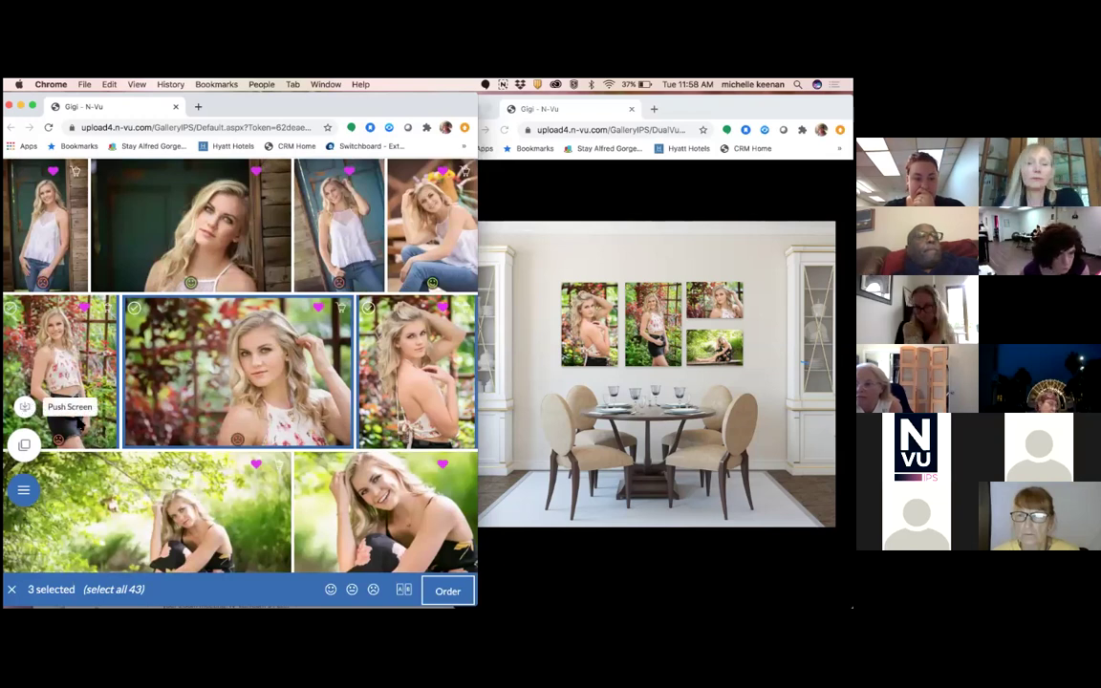
{"action": "left_click", "coordinate": [28, 408]}
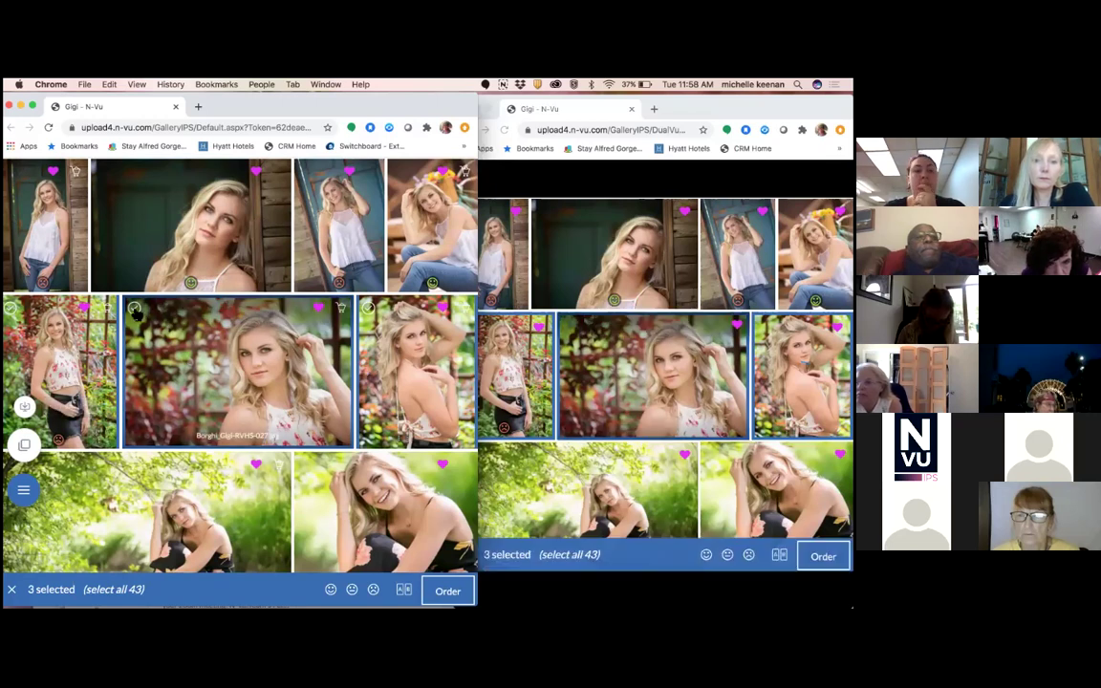
- Reselect the horizontal garden close-up and order the three selected portraits as the wall collection named My Wall Collection
{"action": "left_click", "coordinate": [133, 308]}
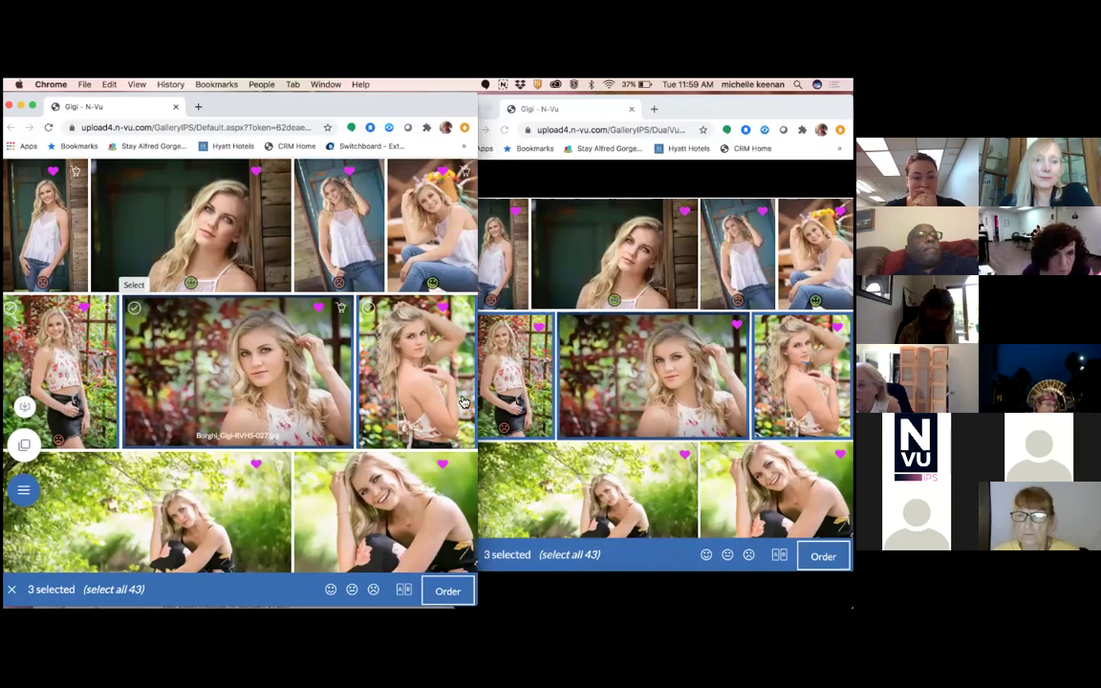
{"action": "left_click", "coordinate": [135, 310]}
{"action": "left_click", "coordinate": [447, 591]}
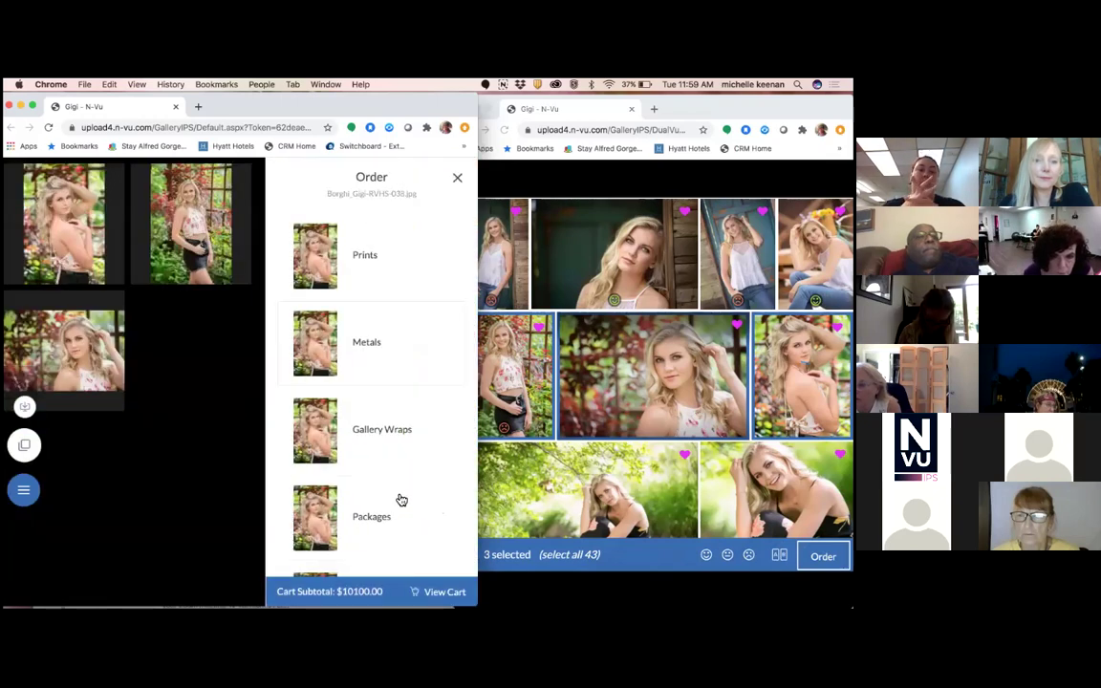
{"action": "scroll", "coordinate": [401, 478], "scroll_direction": "down", "scroll_amount": 5}
{"action": "left_click", "coordinate": [390, 370]}
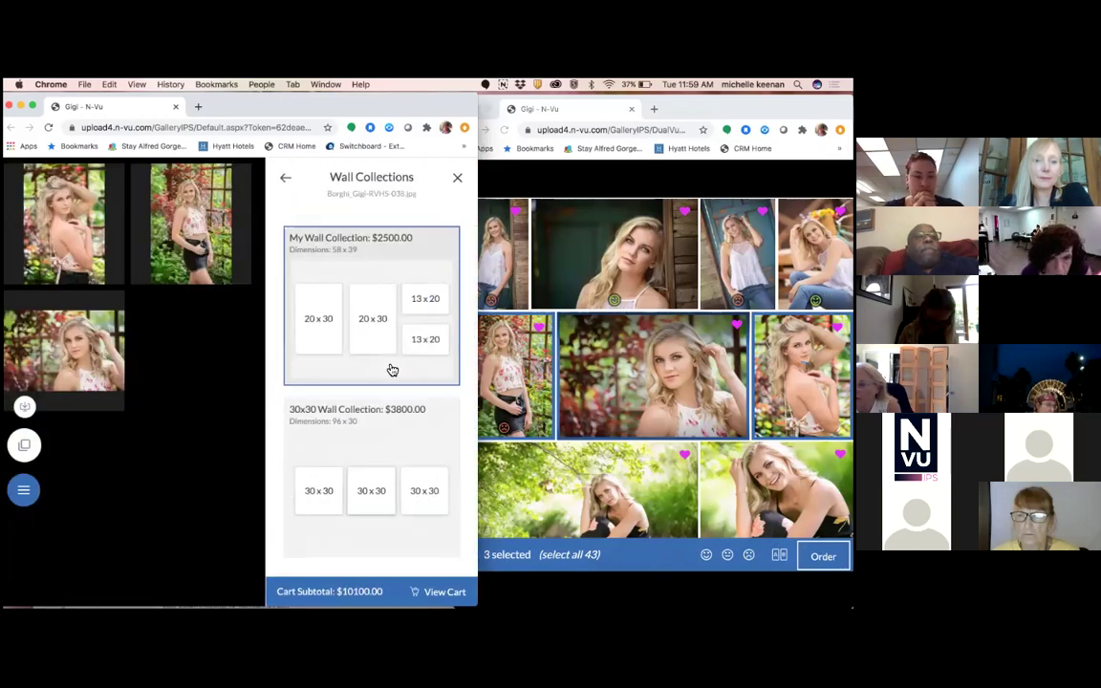
{"action": "left_click", "coordinate": [382, 335]}
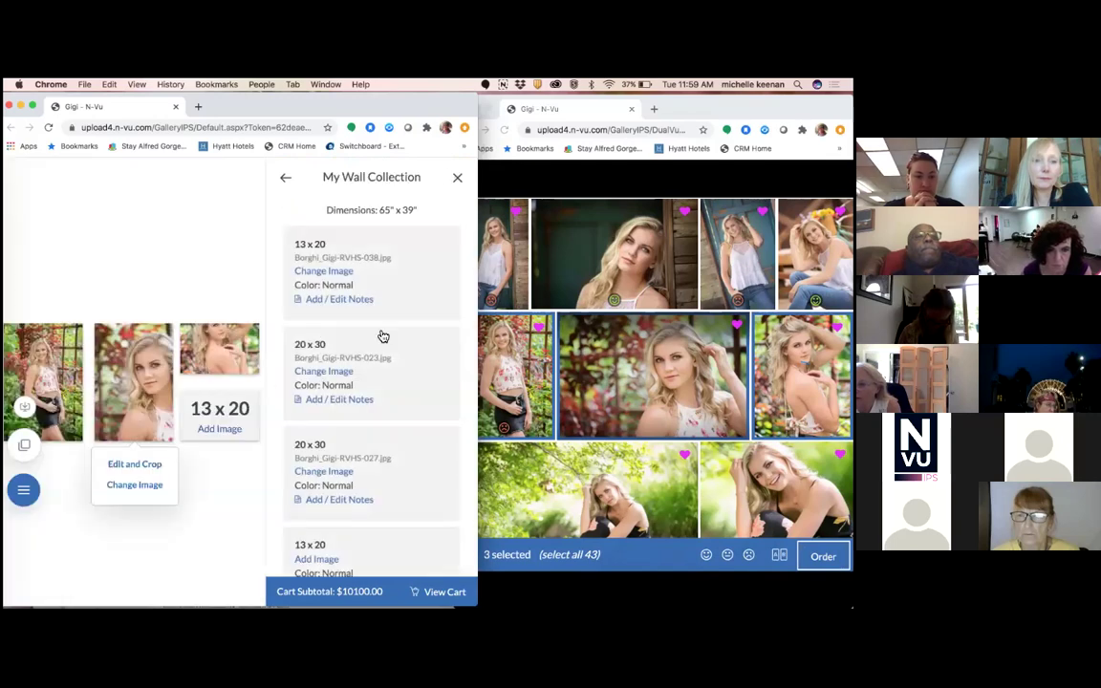
- Fill the empty 13 x 20 slot with the horizontal seated floral-dress portrait and close its crop editor
{"action": "left_click", "coordinate": [221, 430]}
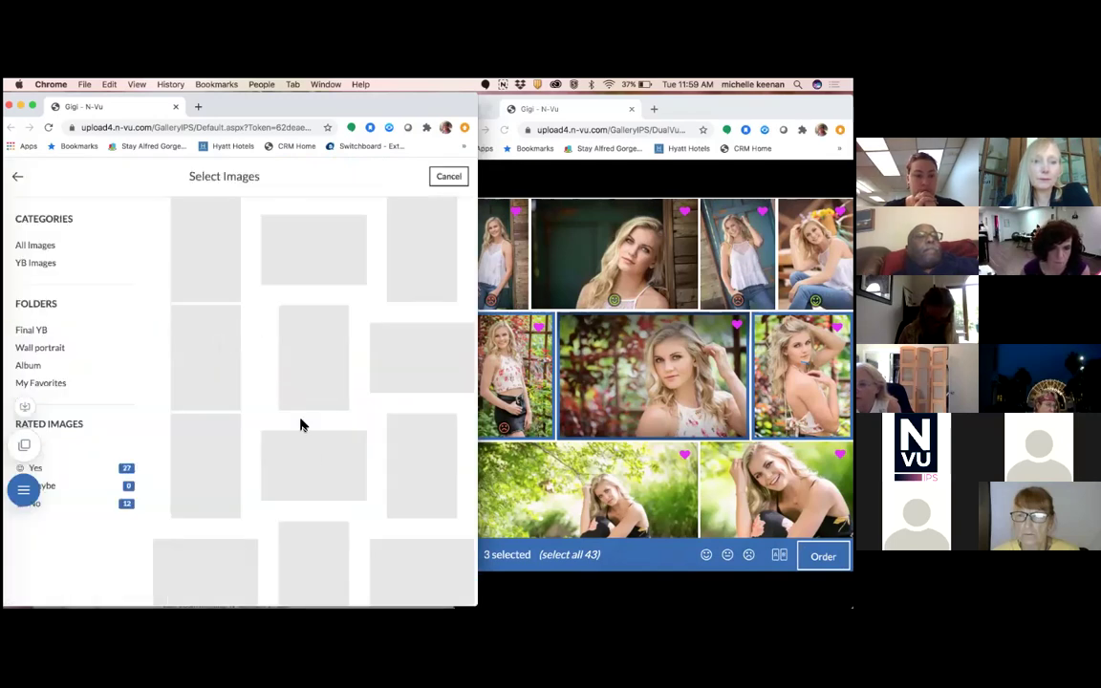
{"action": "left_click", "coordinate": [320, 459]}
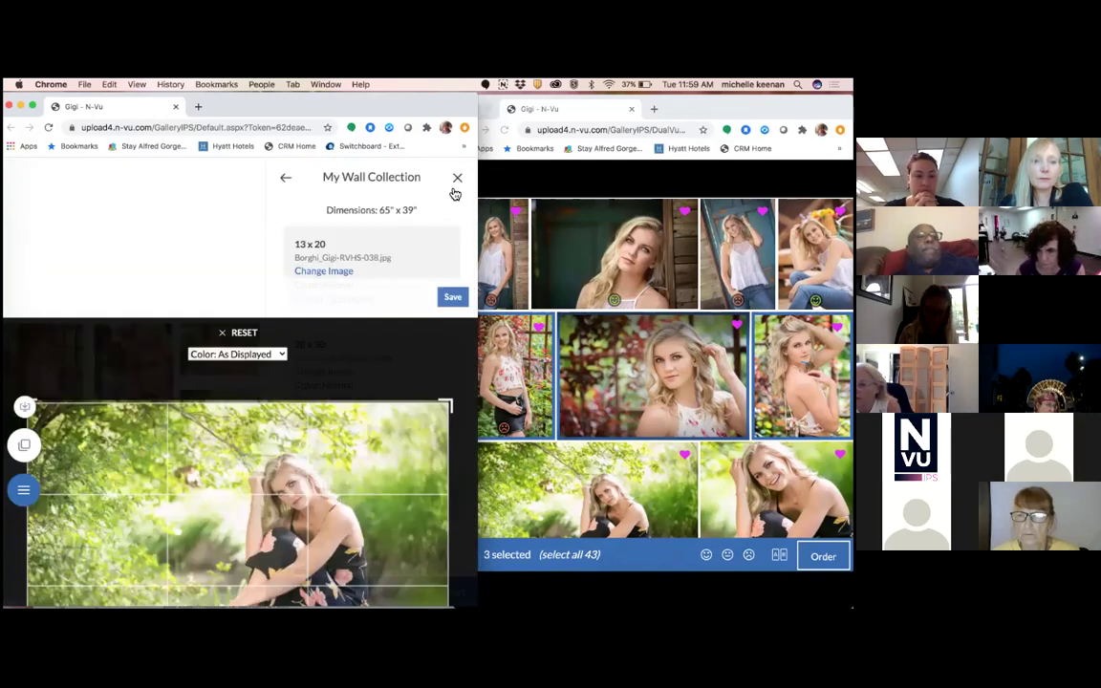
{"action": "left_click", "coordinate": [453, 175]}
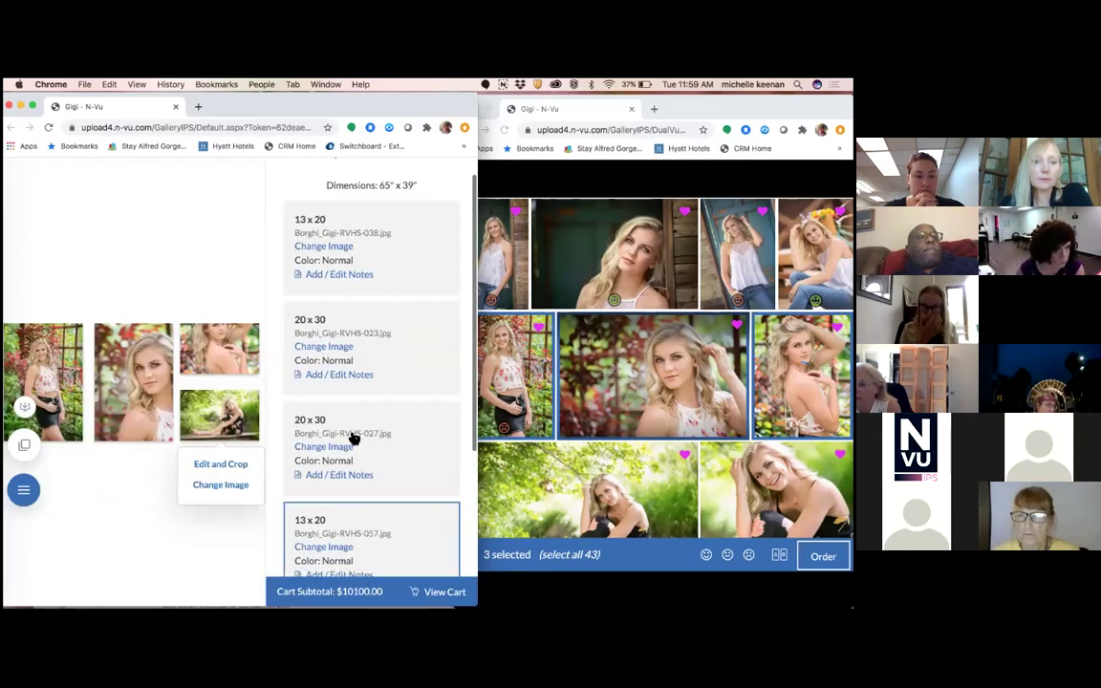
- Preview the new wall collection in Room-Vu and place its portraits on the wall above the headboard
{"action": "scroll", "coordinate": [354, 437], "scroll_direction": "down", "scroll_amount": 5}
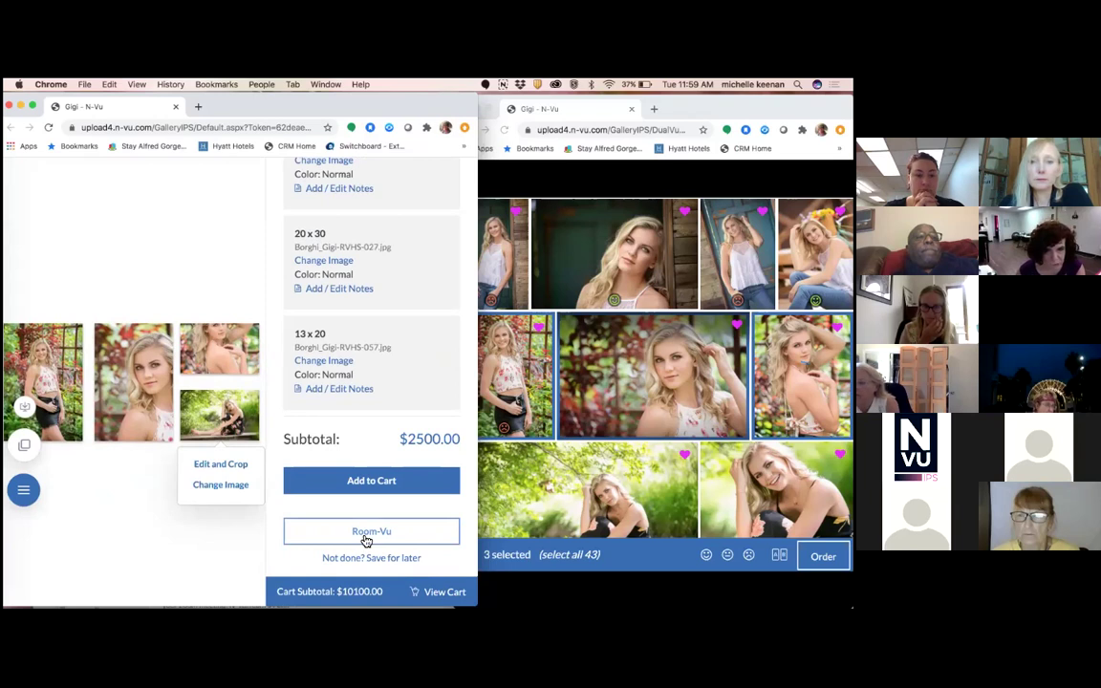
{"action": "left_click", "coordinate": [369, 538]}
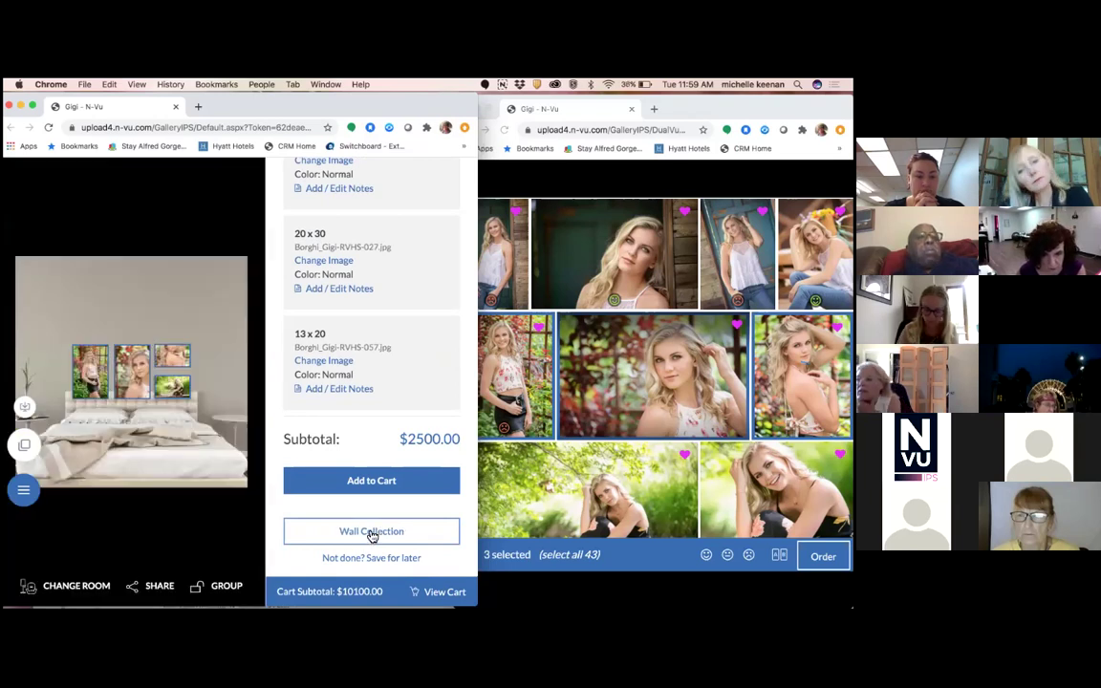
{"action": "left_click", "coordinate": [129, 350]}
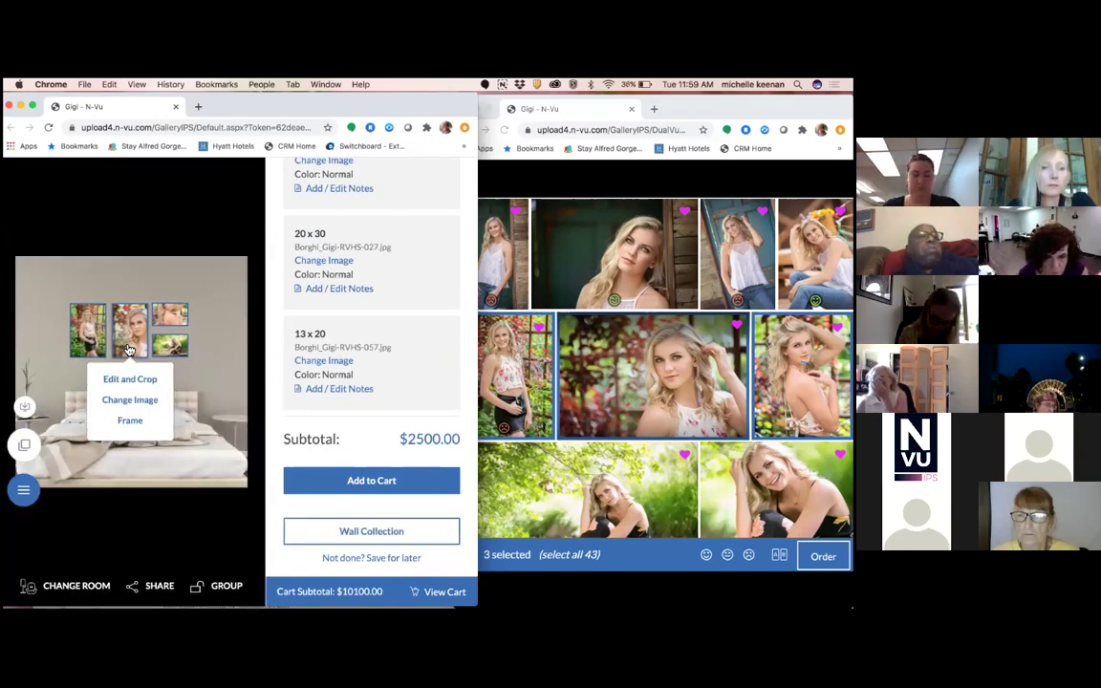
{"action": "left_click", "coordinate": [214, 386]}
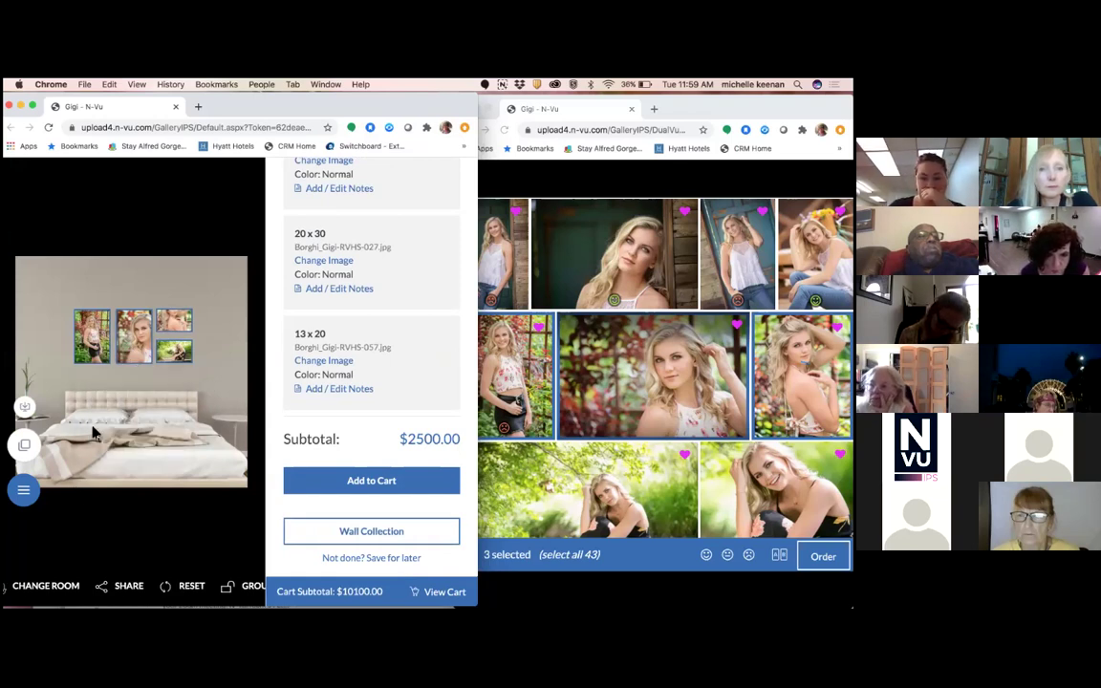
- Push the bedroom preview to the client view and reposition the client and photographer windows next to each other
{"action": "left_click", "coordinate": [29, 409]}
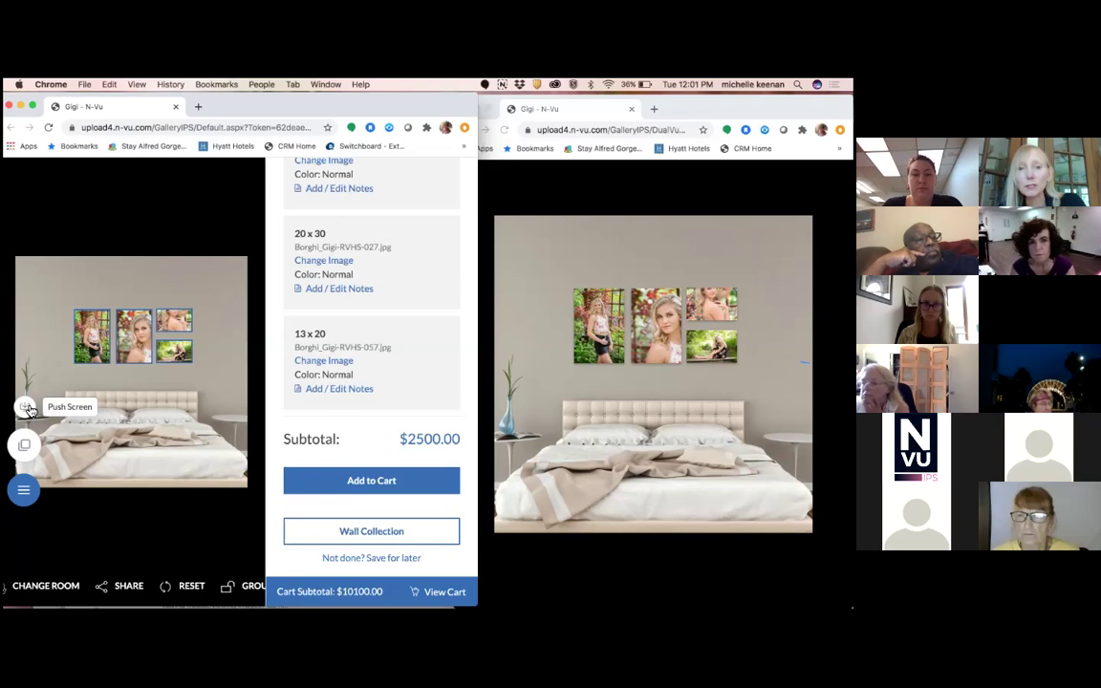
{"action": "left_click_drag", "start_coordinate": [712, 107], "coordinate": [600, 96]}
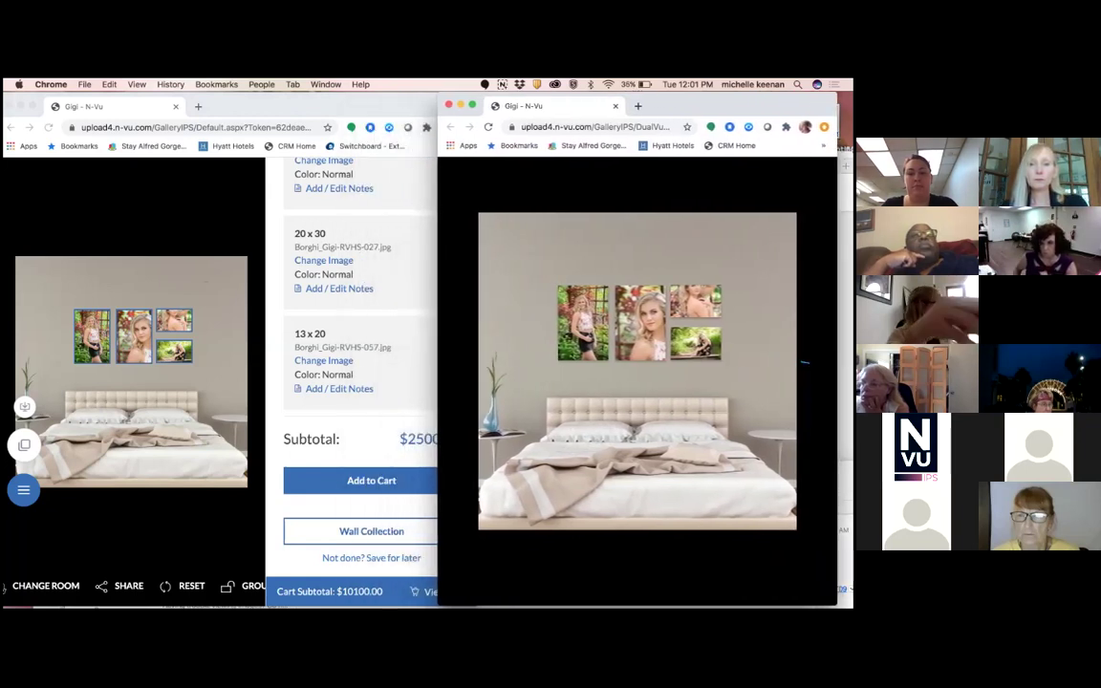
{"action": "left_click_drag", "start_coordinate": [277, 102], "coordinate": [251, 91]}
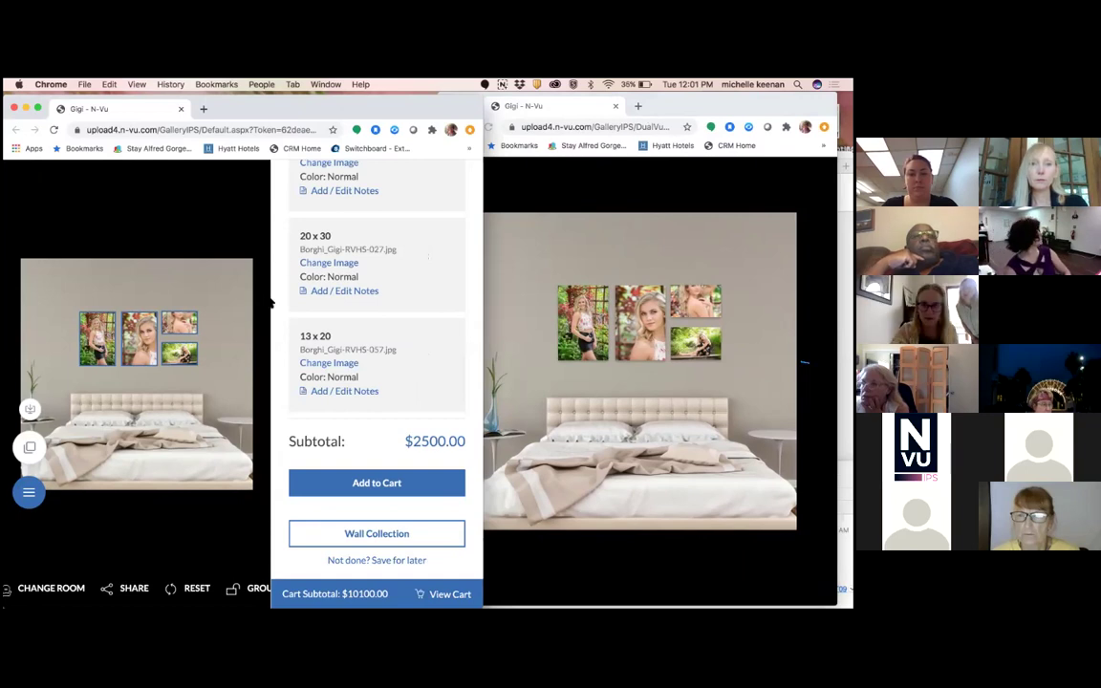
- Add the second version of the wall collection to the cart and show the shopping cart
{"action": "left_click", "coordinate": [365, 485]}
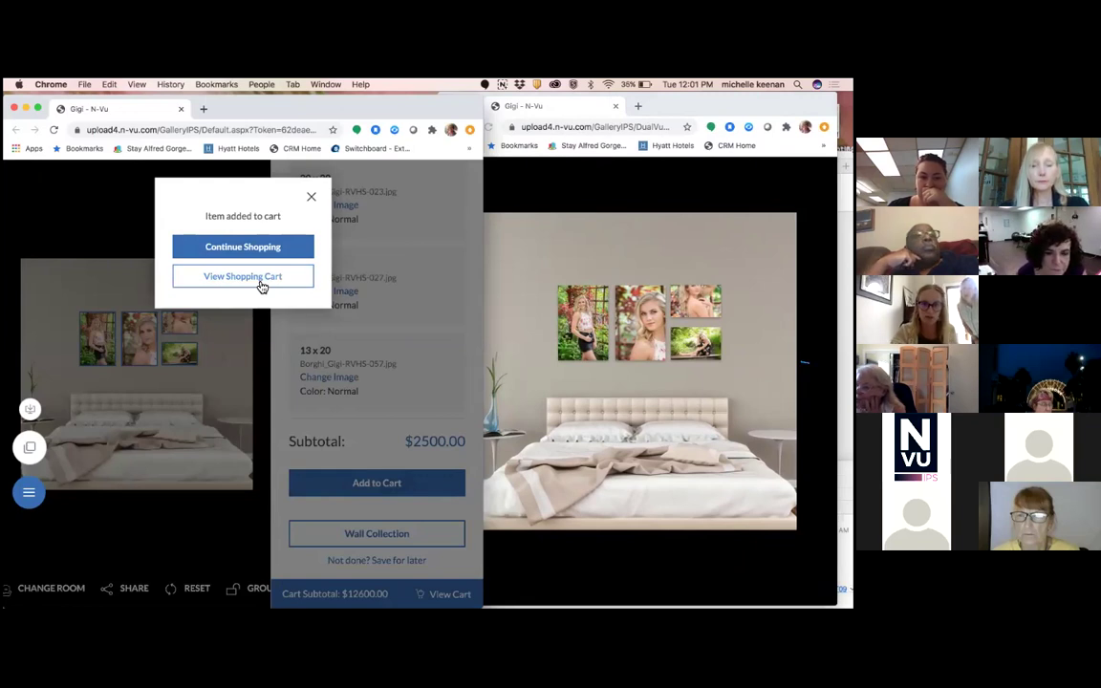
{"action": "left_click", "coordinate": [262, 283]}
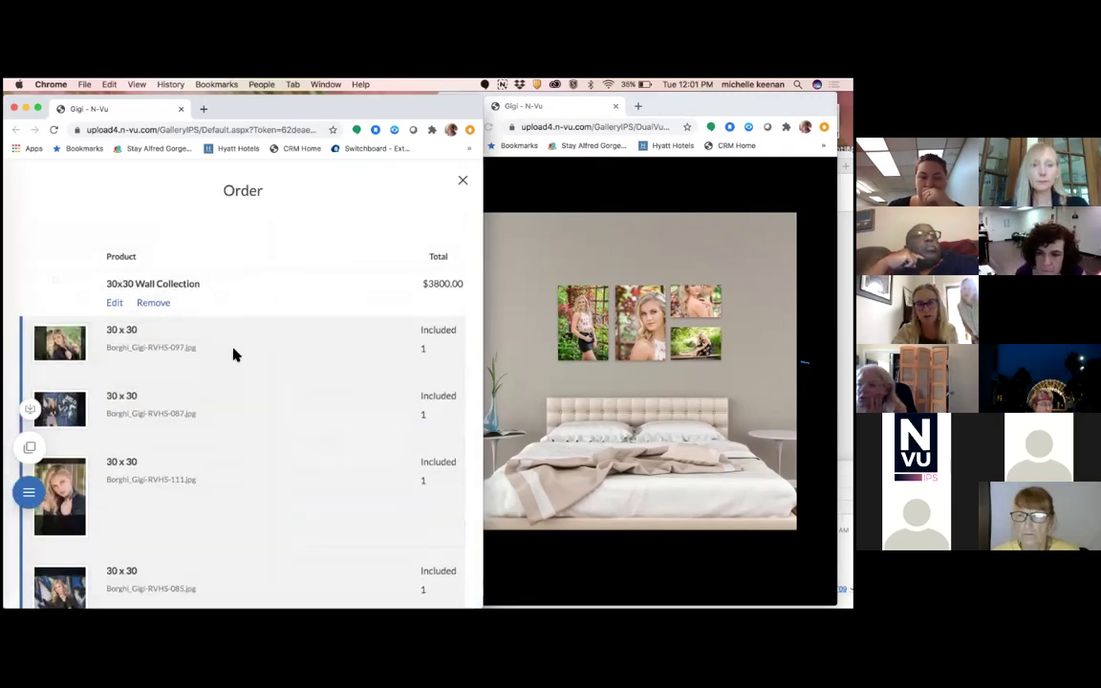
- Switch Dual-Vu from private to public mirroring and return to the order
{"action": "left_click", "coordinate": [30, 446]}
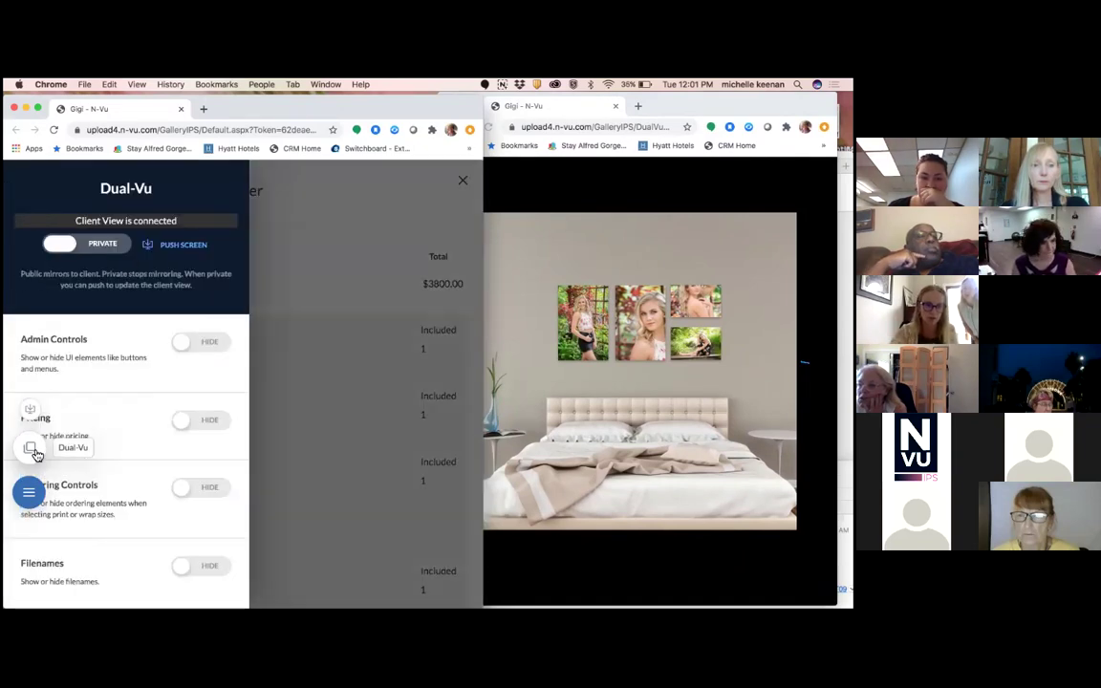
{"action": "left_click", "coordinate": [66, 245]}
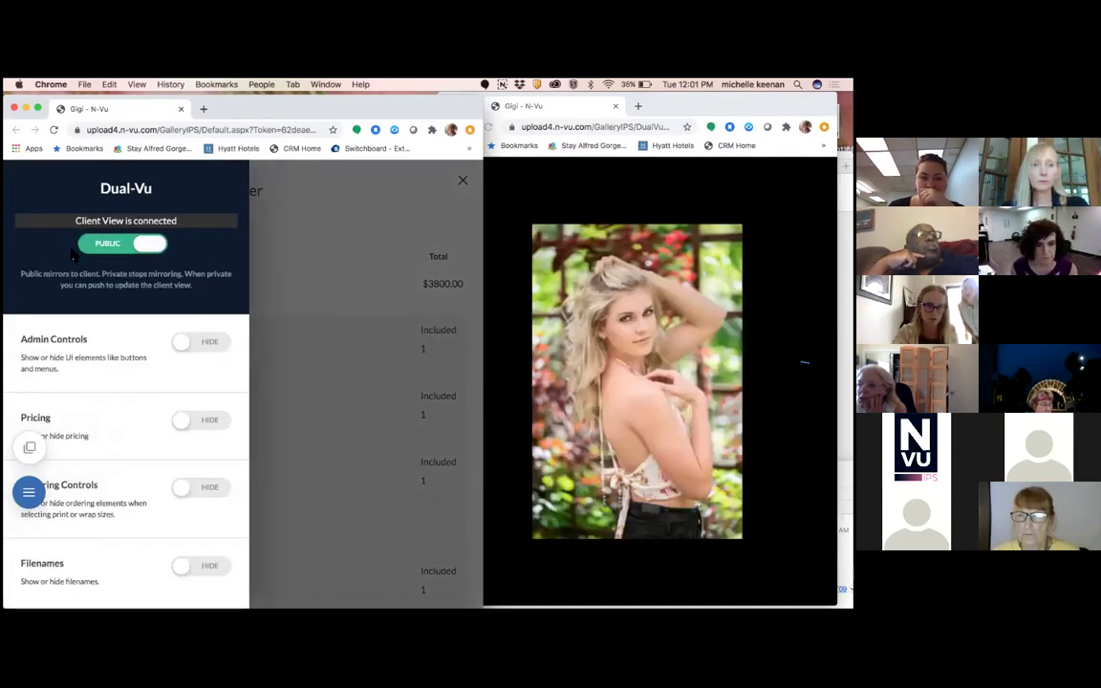
{"action": "left_click", "coordinate": [305, 301]}
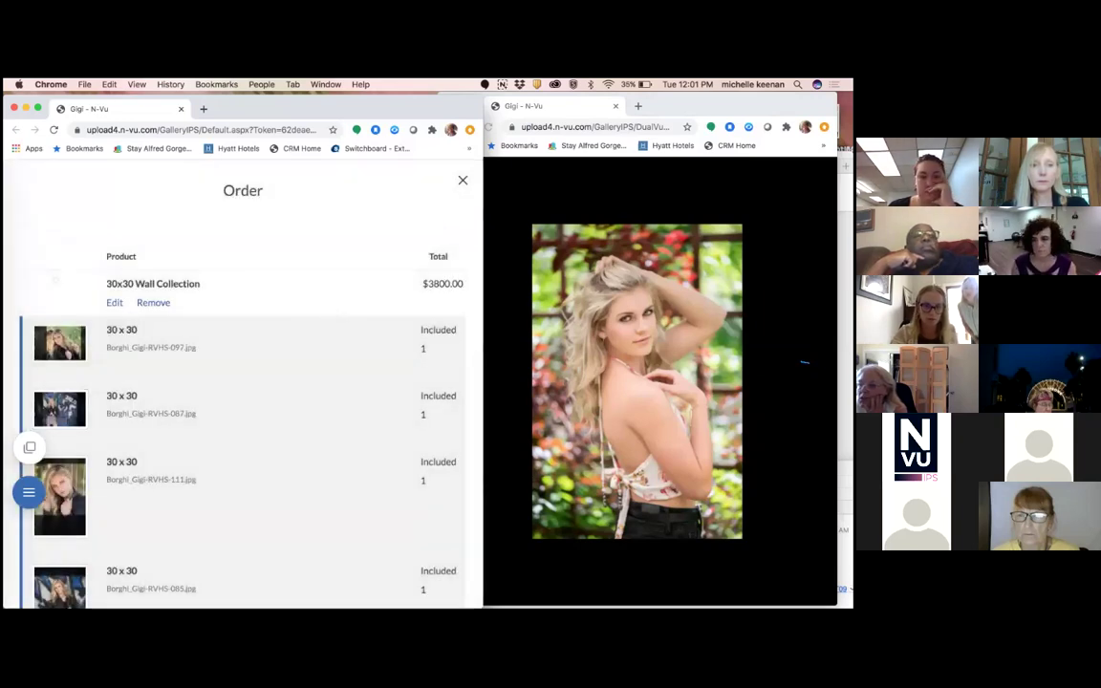
{"action": "left_click", "coordinate": [30, 446]}
{"action": "left_click", "coordinate": [147, 246]}
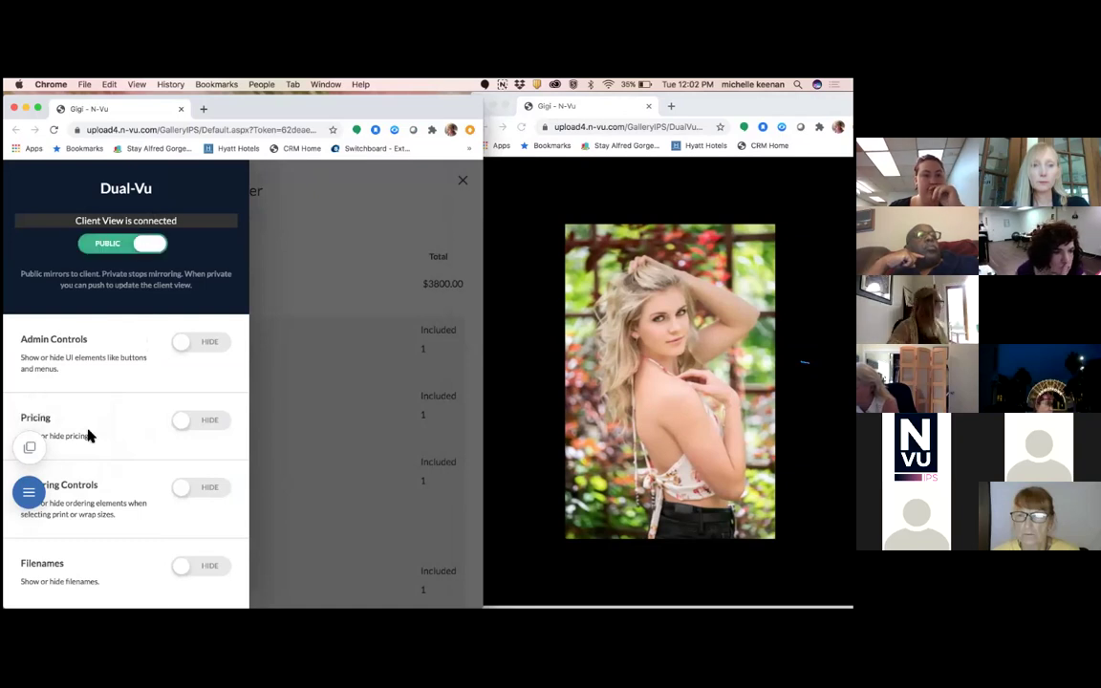
{"action": "left_click", "coordinate": [279, 436]}
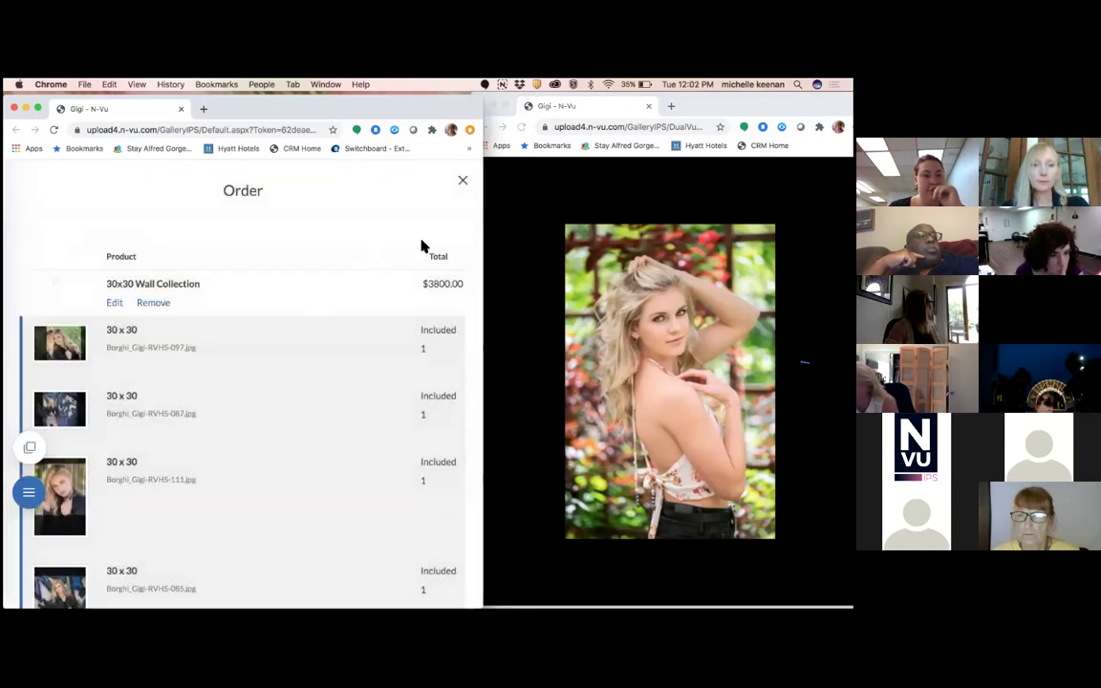
- Reload the client view to reconnect it to the presentation and dismiss its fullscreen prompt
{"action": "left_click", "coordinate": [534, 221]}
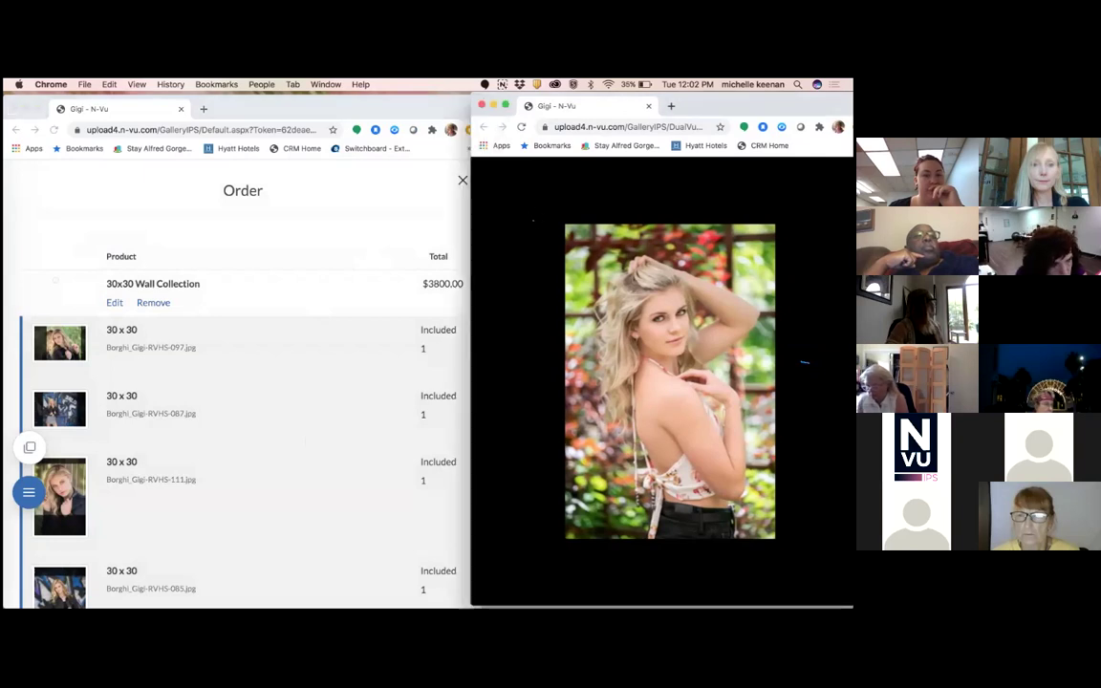
{"action": "left_click", "coordinate": [522, 127]}
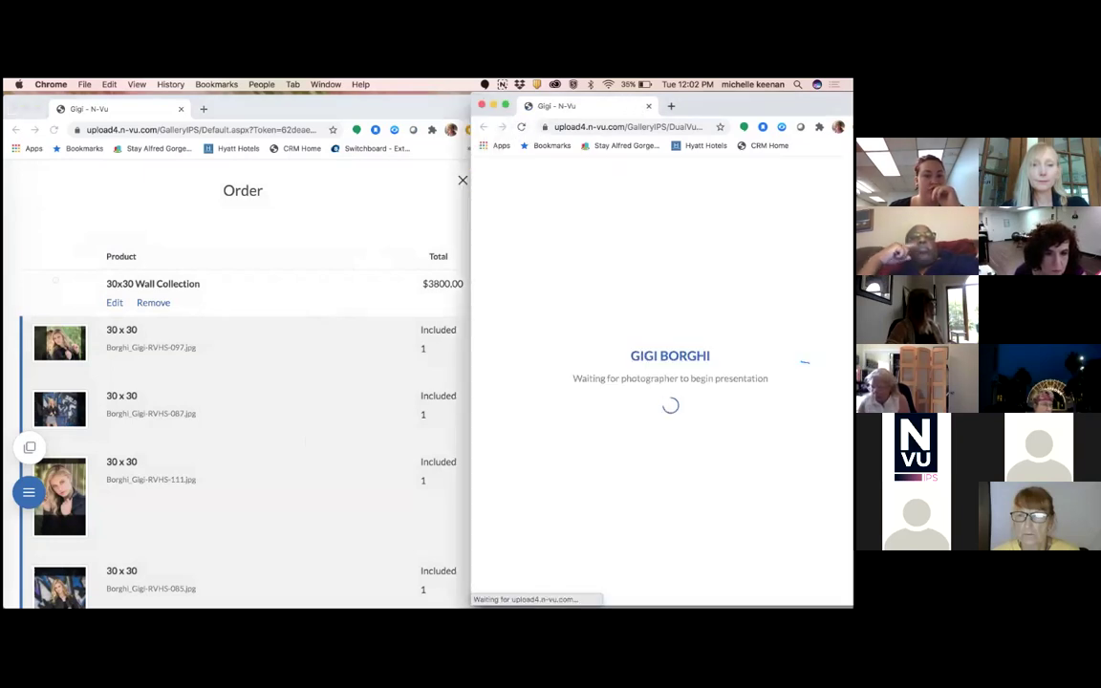
{"action": "left_click_drag", "start_coordinate": [636, 105], "coordinate": [641, 105]}
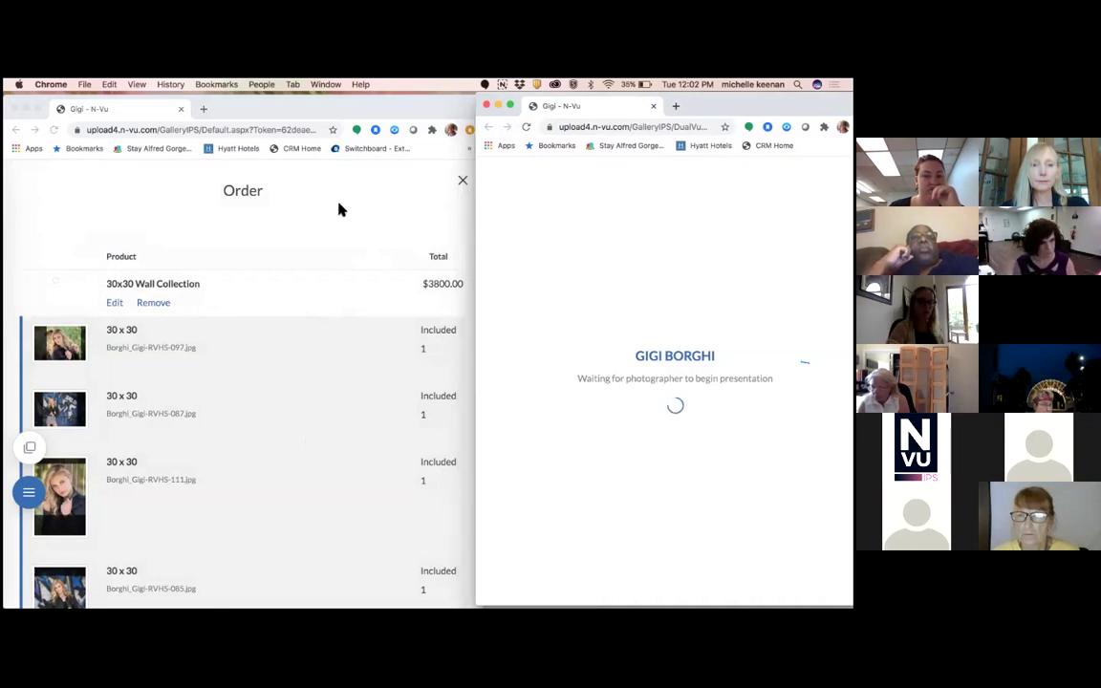
{"action": "left_click", "coordinate": [301, 177]}
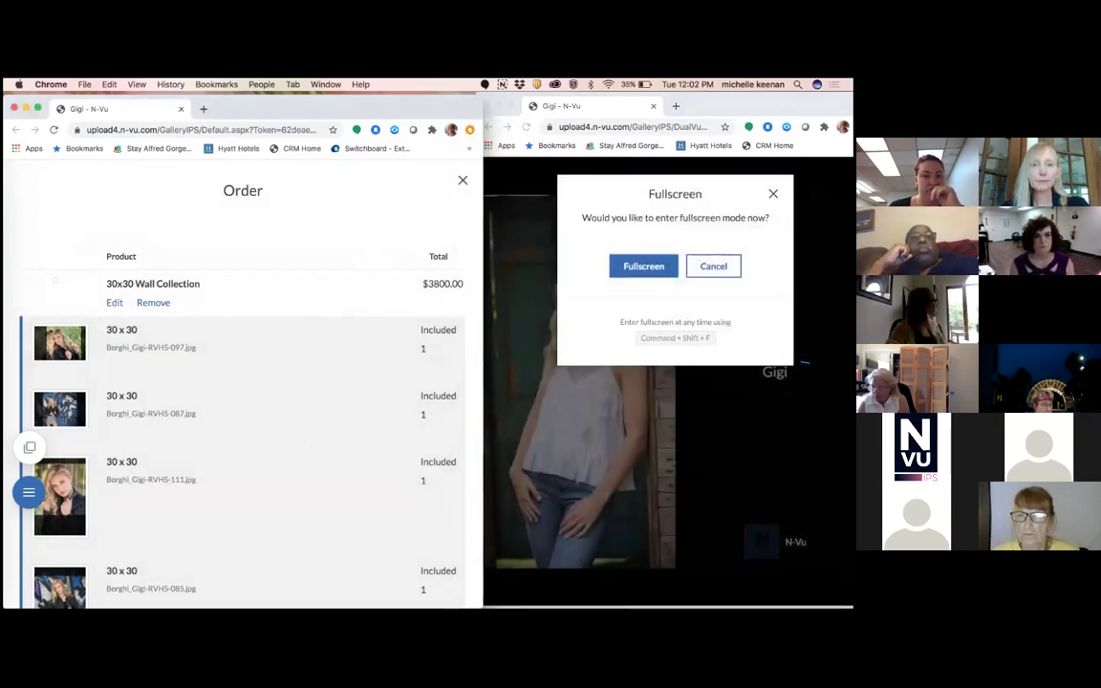
{"action": "key", "text": "Escape"}
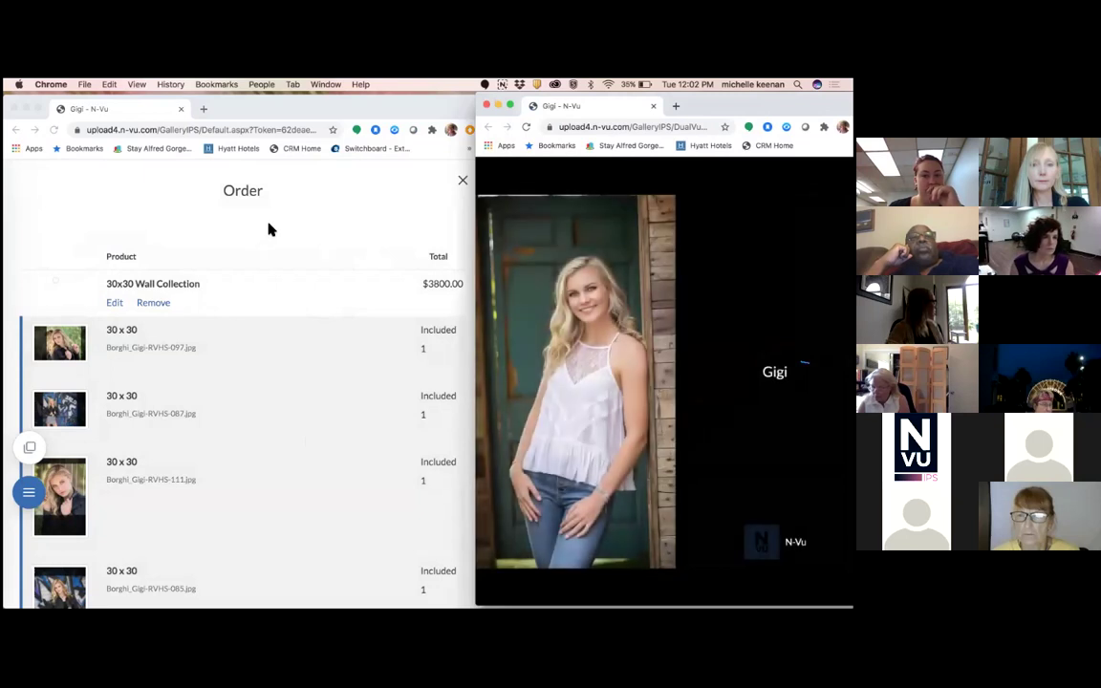
- Leave the order and set Pricing, Ordering Controls and Admin Controls to show in the client view
{"action": "left_click", "coordinate": [460, 181]}
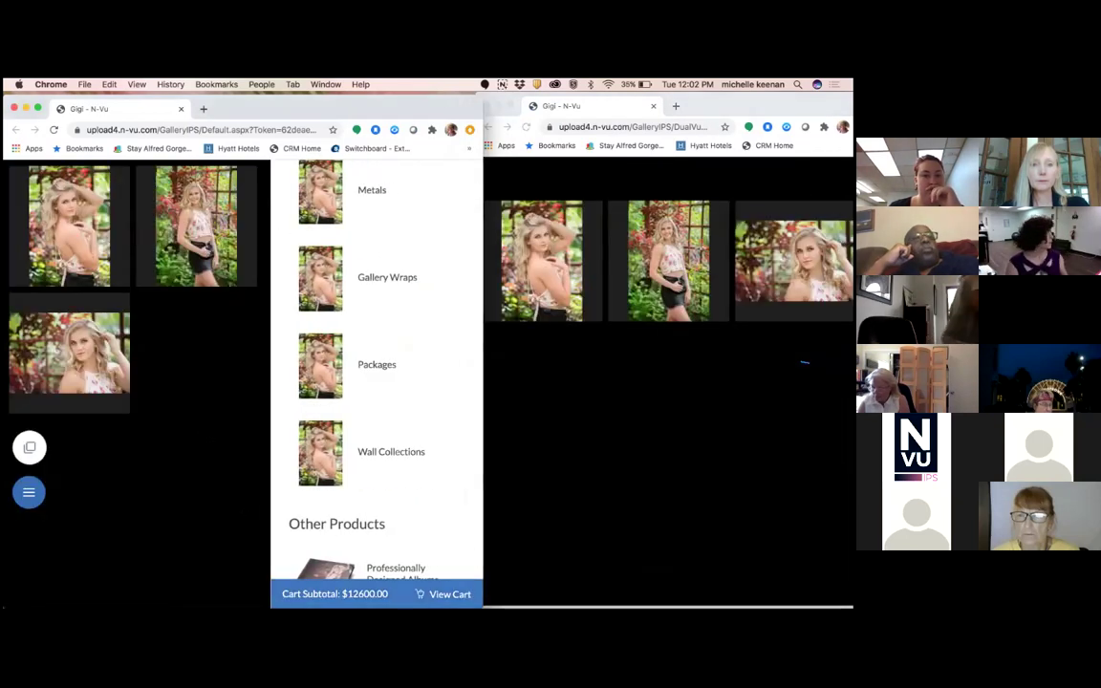
{"action": "left_click", "coordinate": [33, 449]}
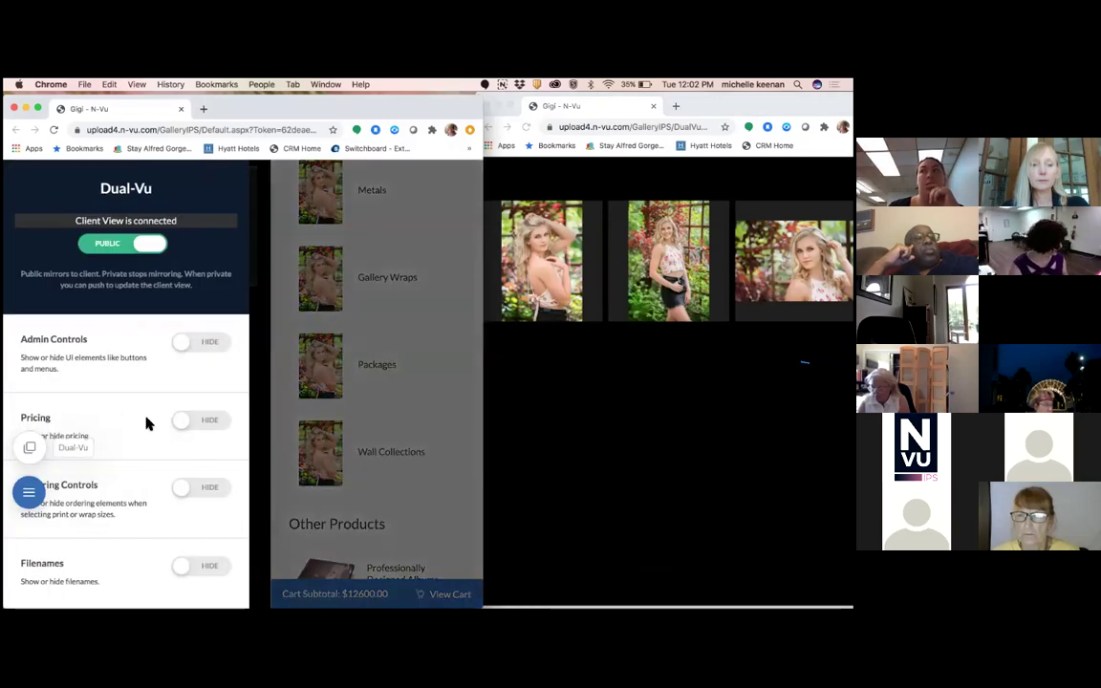
{"action": "left_click", "coordinate": [188, 429]}
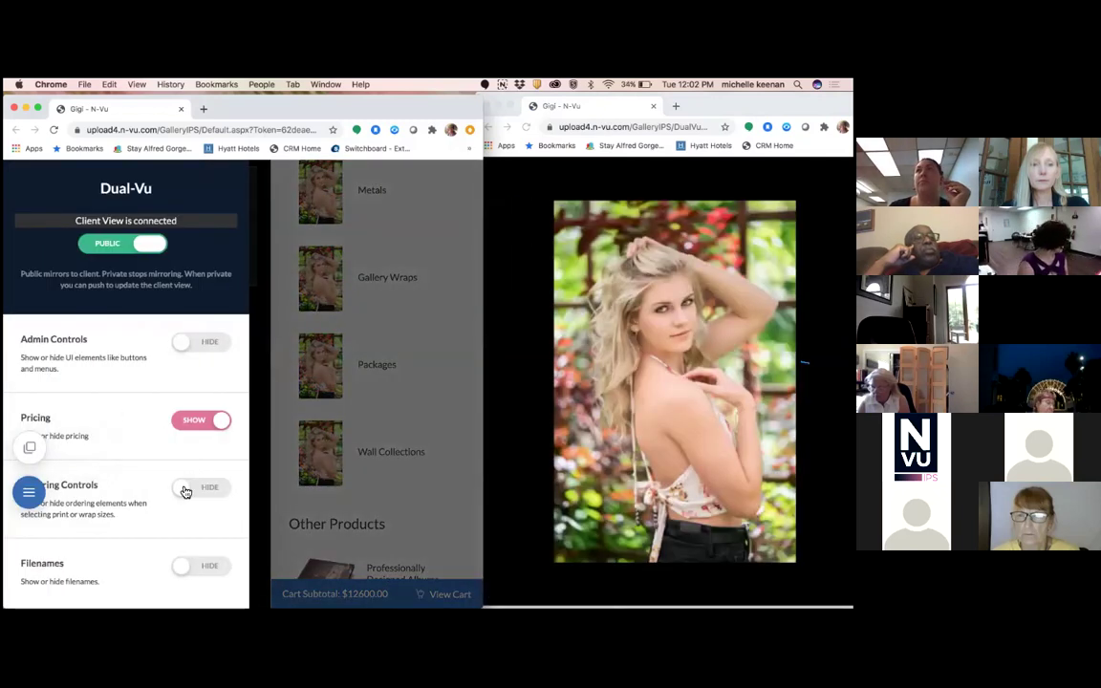
{"action": "left_click", "coordinate": [184, 490]}
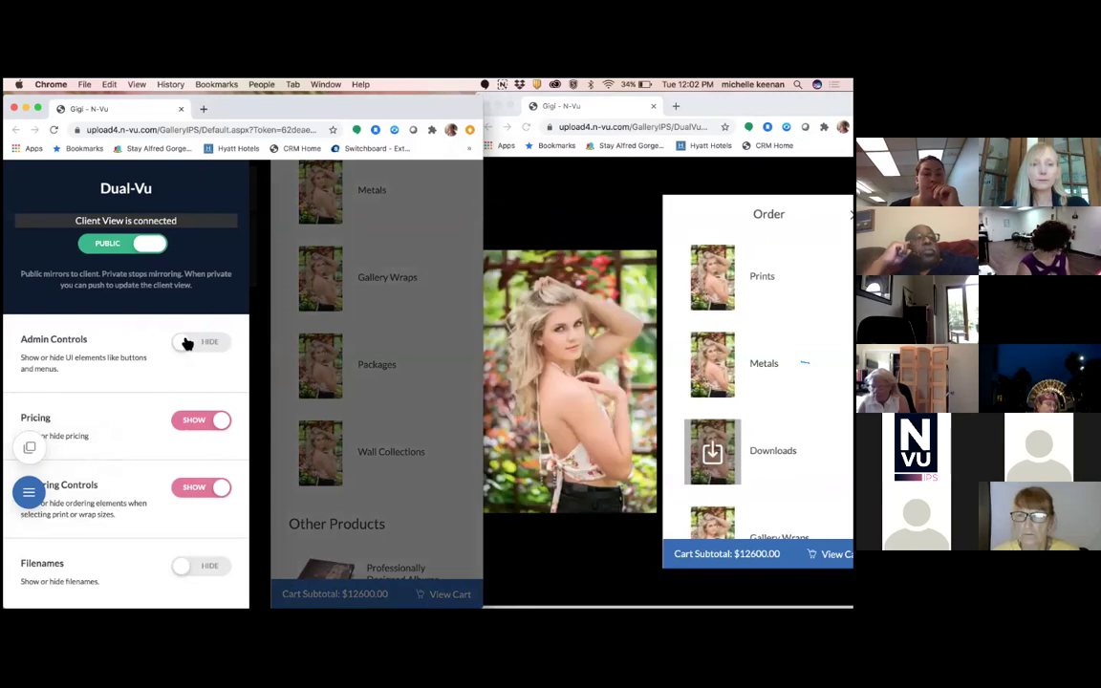
{"action": "left_click", "coordinate": [185, 341]}
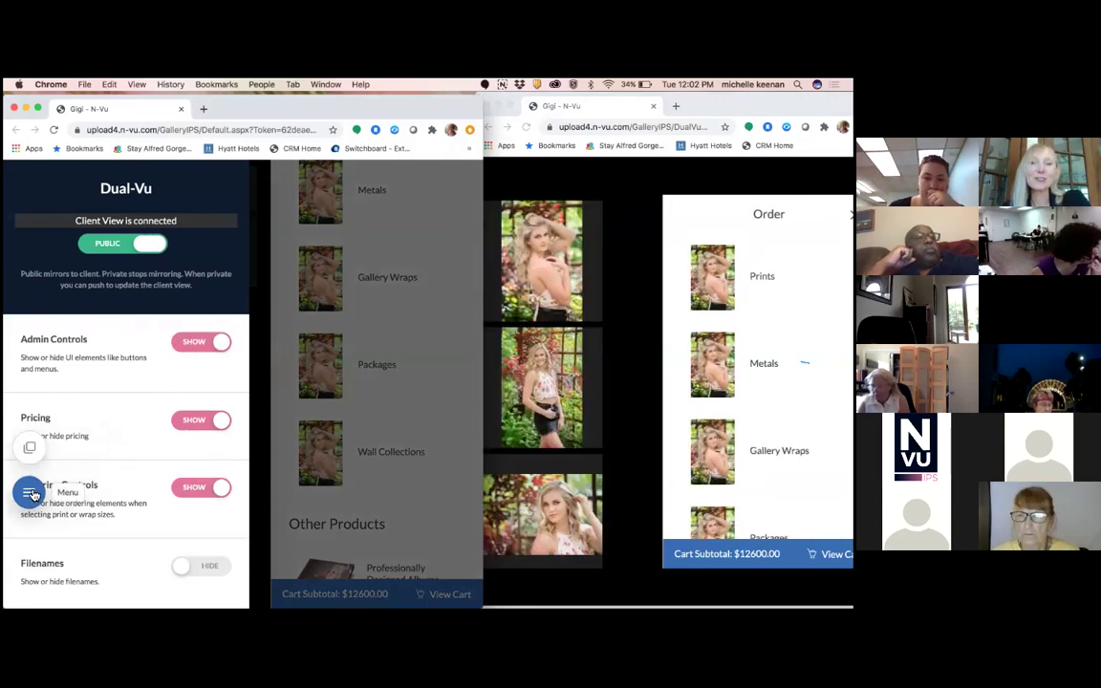
{"action": "left_click", "coordinate": [315, 508]}
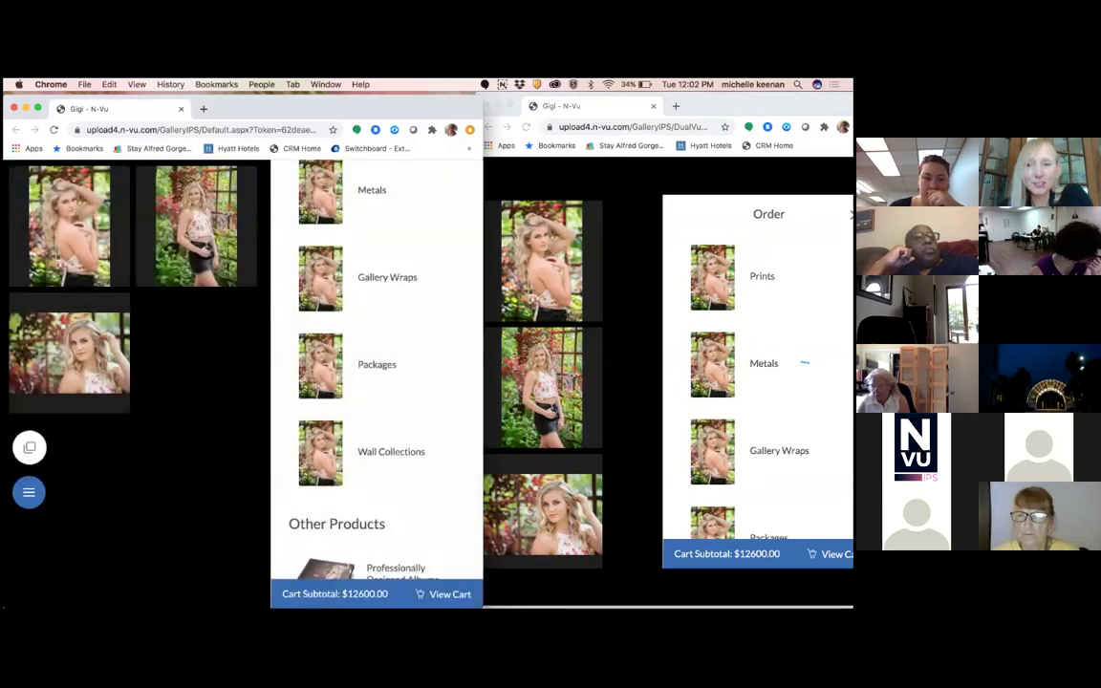
- Show the shopping cart in both windows and hide pricing in the client view
{"action": "left_click", "coordinate": [447, 594]}
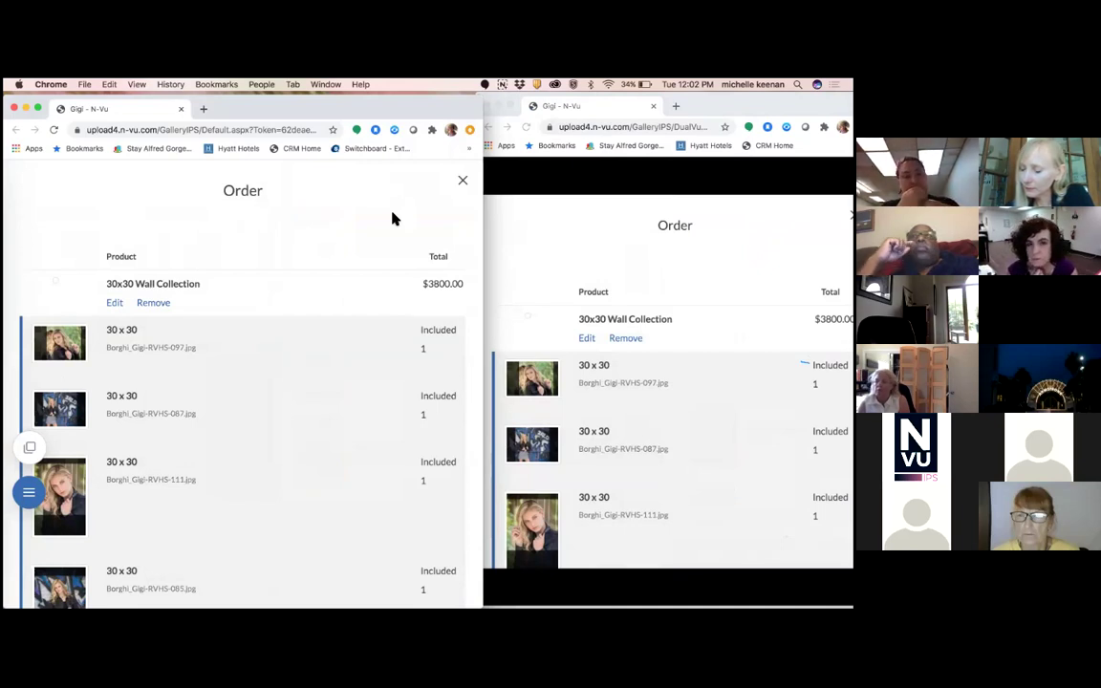
{"action": "left_click", "coordinate": [31, 449]}
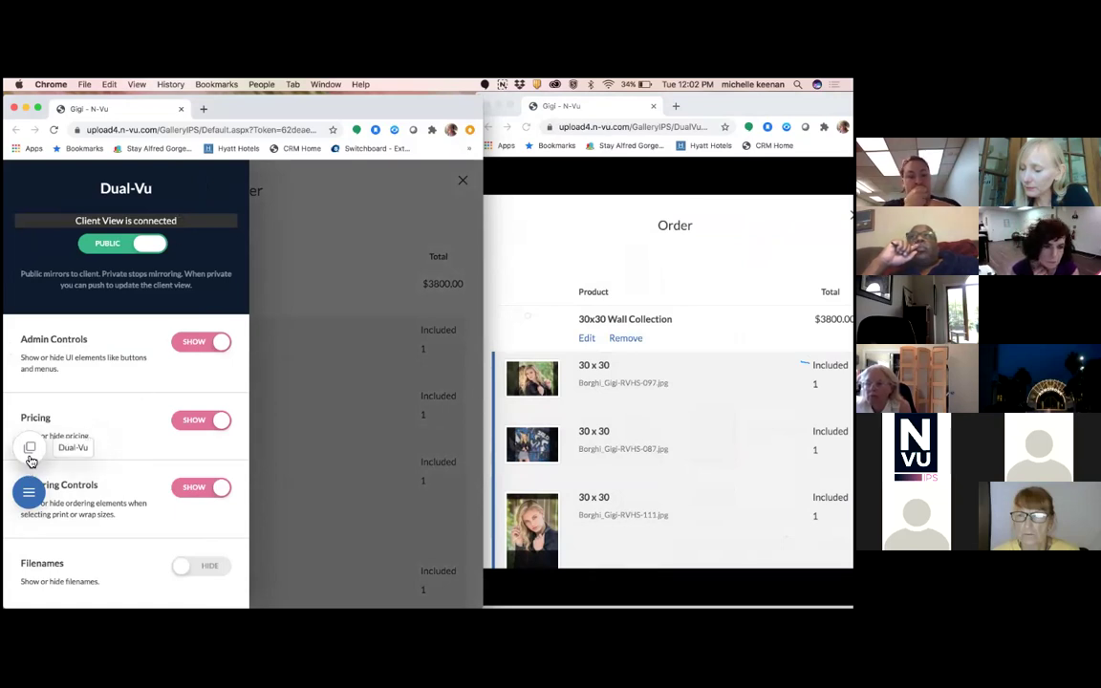
{"action": "left_click", "coordinate": [222, 423]}
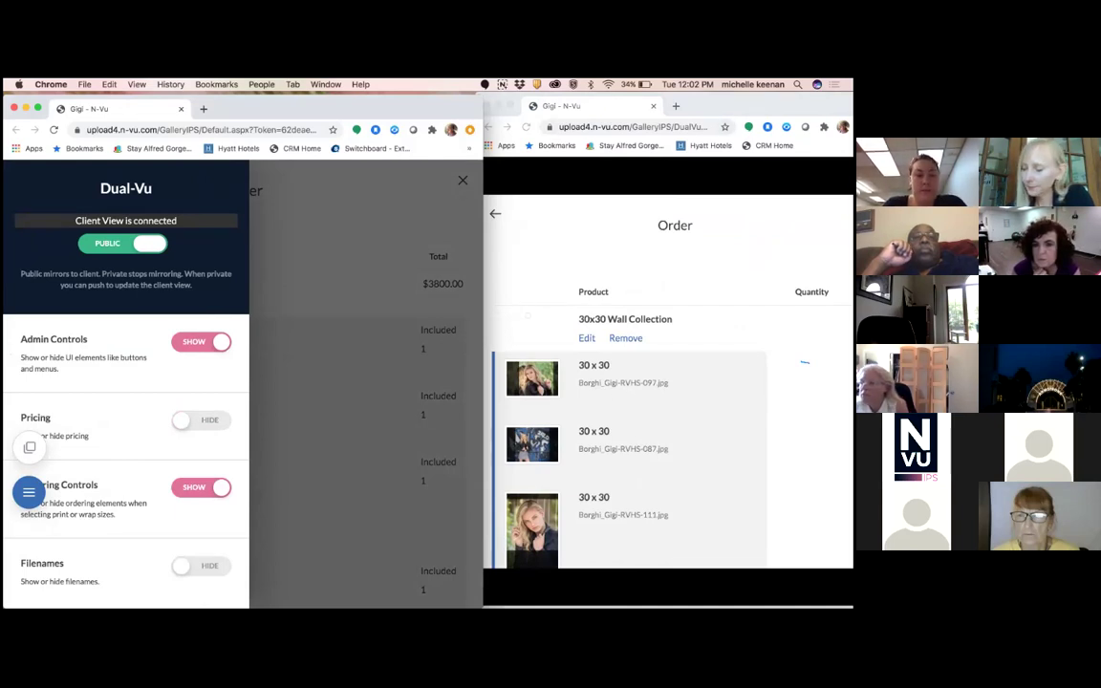
{"action": "left_click", "coordinate": [629, 399]}
{"action": "left_click", "coordinate": [349, 247]}
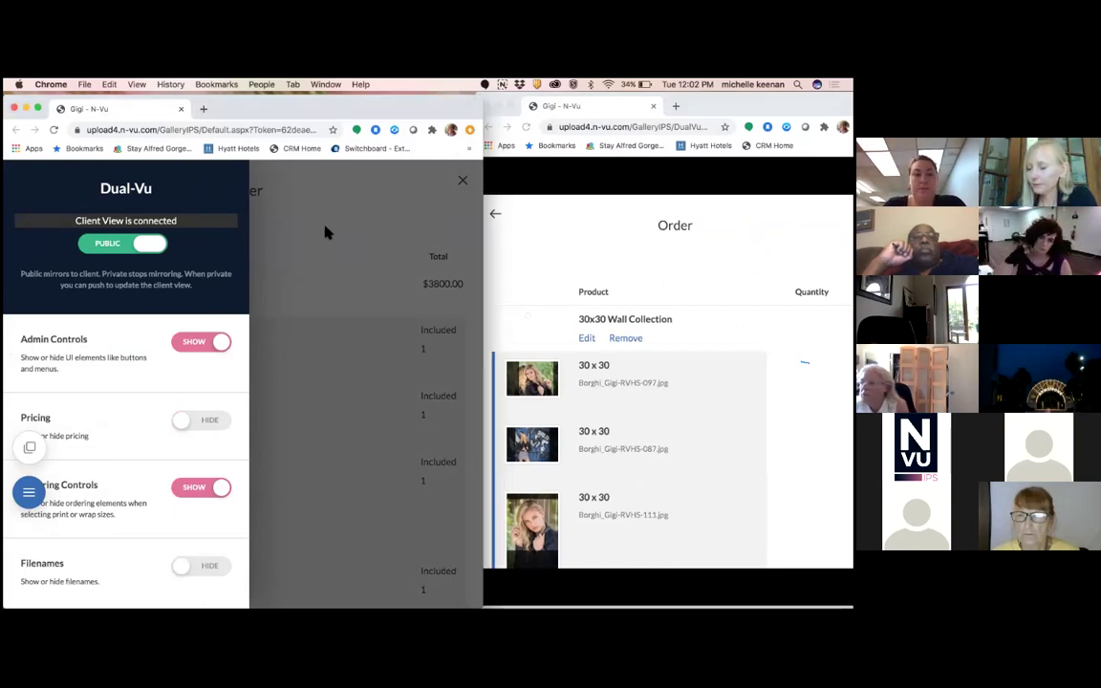
{"action": "left_click", "coordinate": [293, 302]}
- Review the wall collections in the order alongside the mirrored client view, and move the photographer window away from the screen edge
{"action": "scroll", "coordinate": [276, 452], "scroll_direction": "down", "scroll_amount": 3}
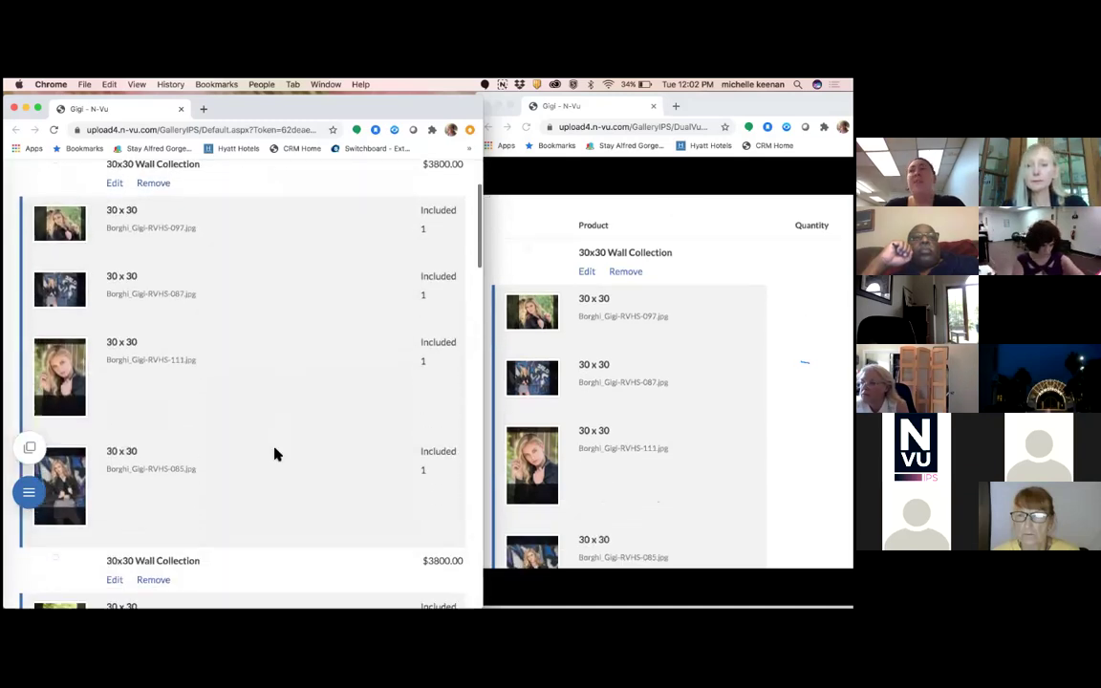
{"action": "scroll", "coordinate": [275, 453], "scroll_direction": "down", "scroll_amount": 3}
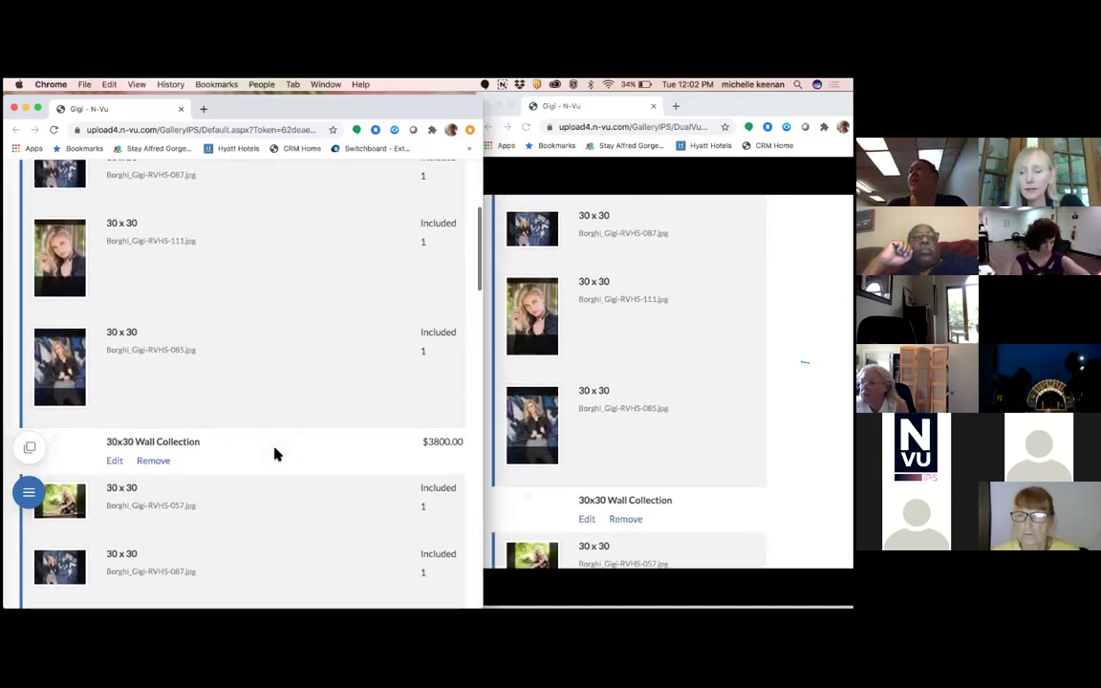
{"action": "scroll", "coordinate": [275, 454], "scroll_direction": "up", "scroll_amount": 5}
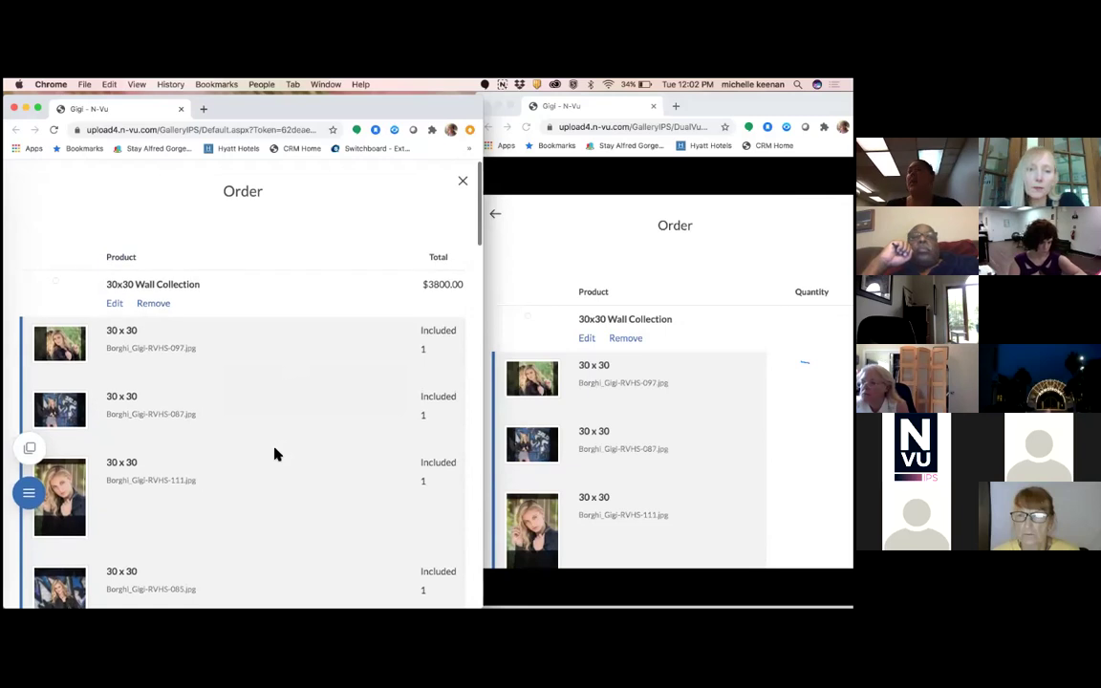
{"action": "scroll", "coordinate": [285, 485], "scroll_direction": "down", "scroll_amount": 10}
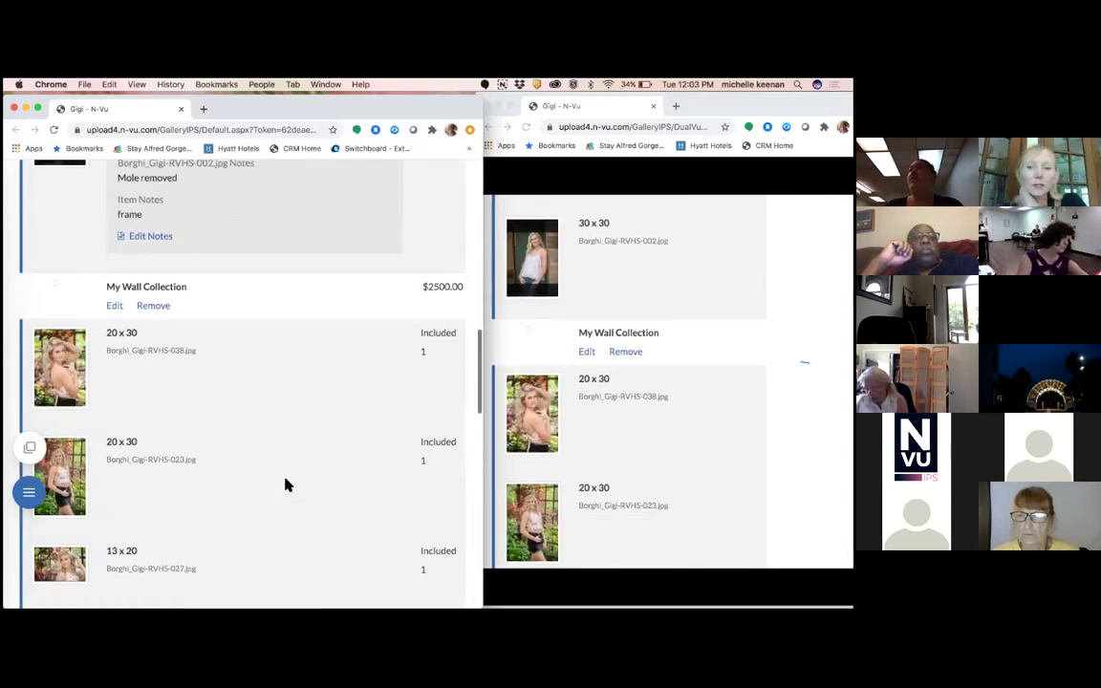
{"action": "scroll", "coordinate": [285, 486], "scroll_direction": "down", "scroll_amount": 7}
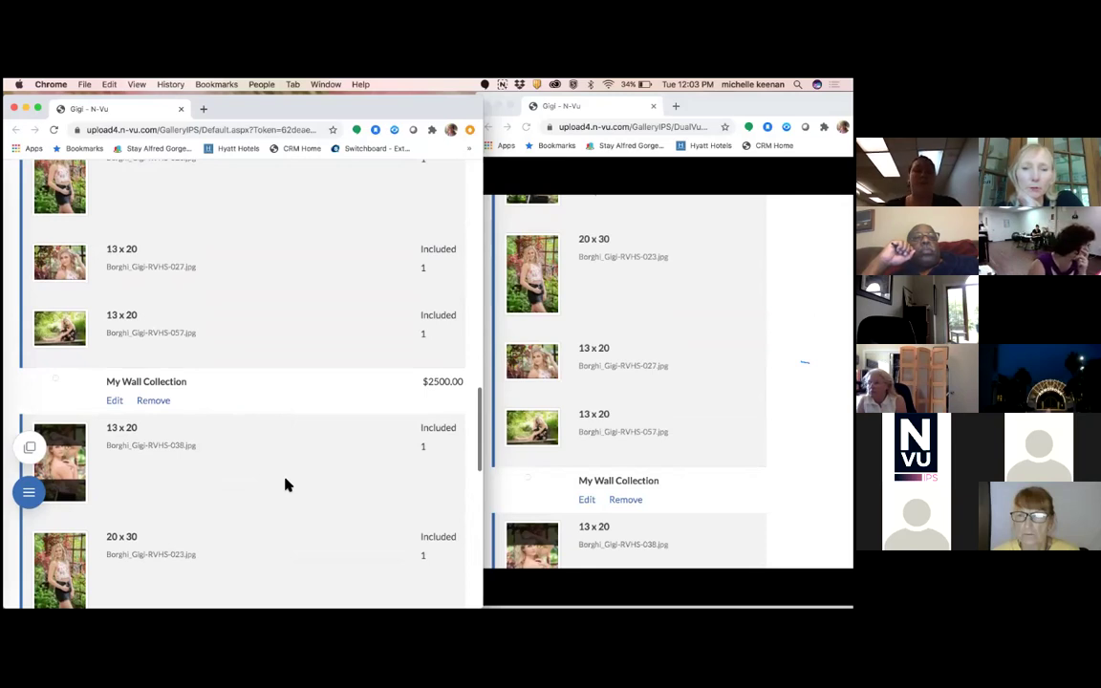
{"action": "scroll", "coordinate": [285, 485], "scroll_direction": "up", "scroll_amount": 15}
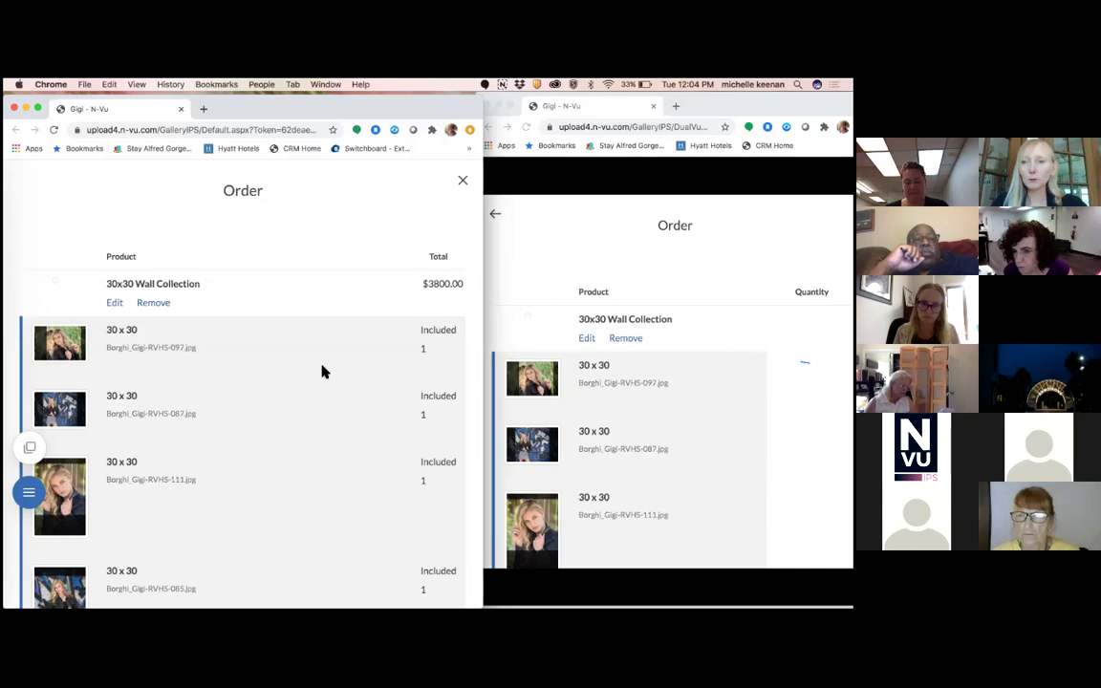
{"action": "left_click_drag", "start_coordinate": [225, 95], "coordinate": [305, 110]}
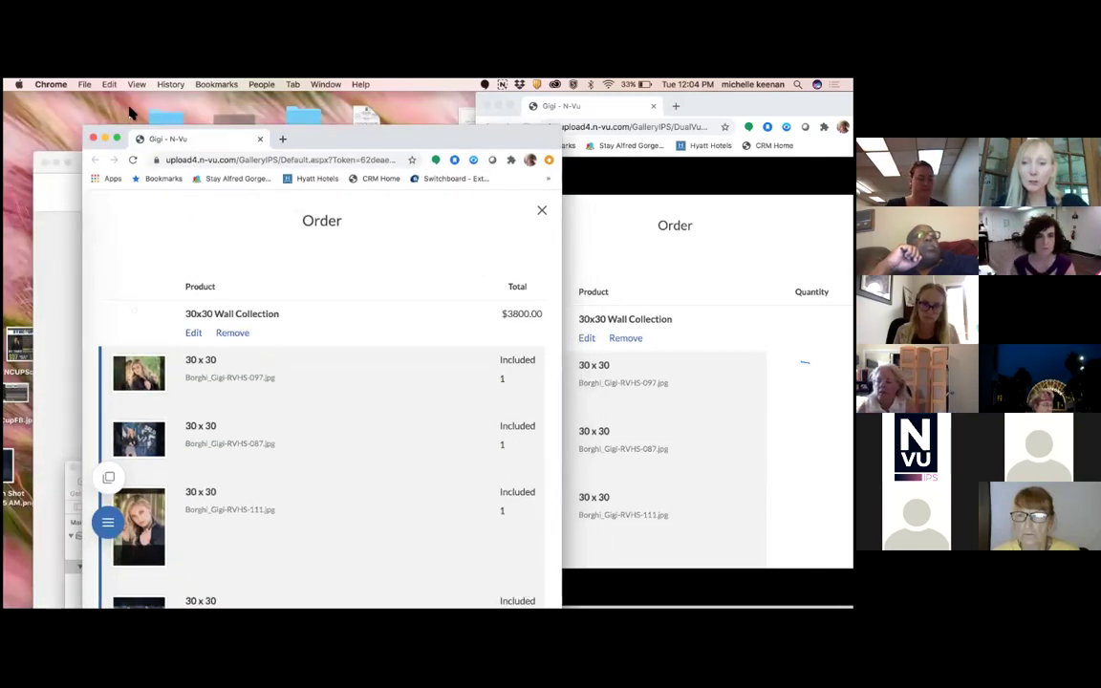